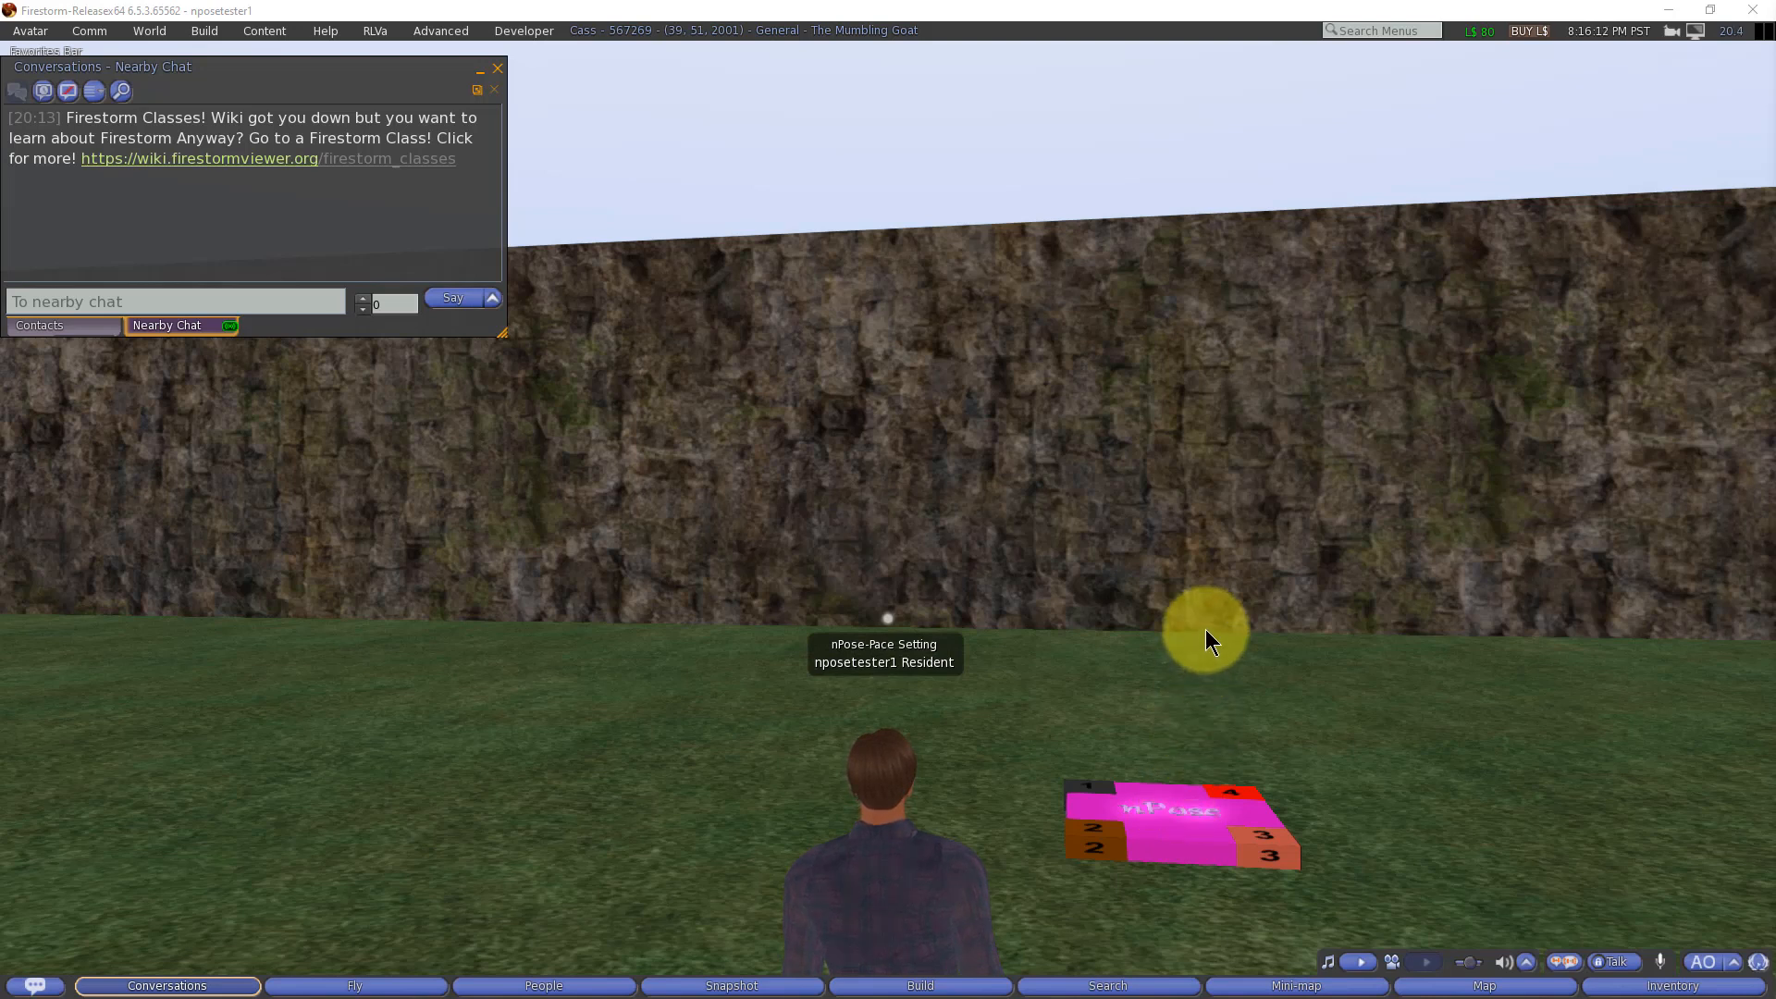
# Step: Open the pink nPose object for editing, check its name and list its contents
pyautogui.rightClick(1181, 824)
pyautogui.click(1227, 871)
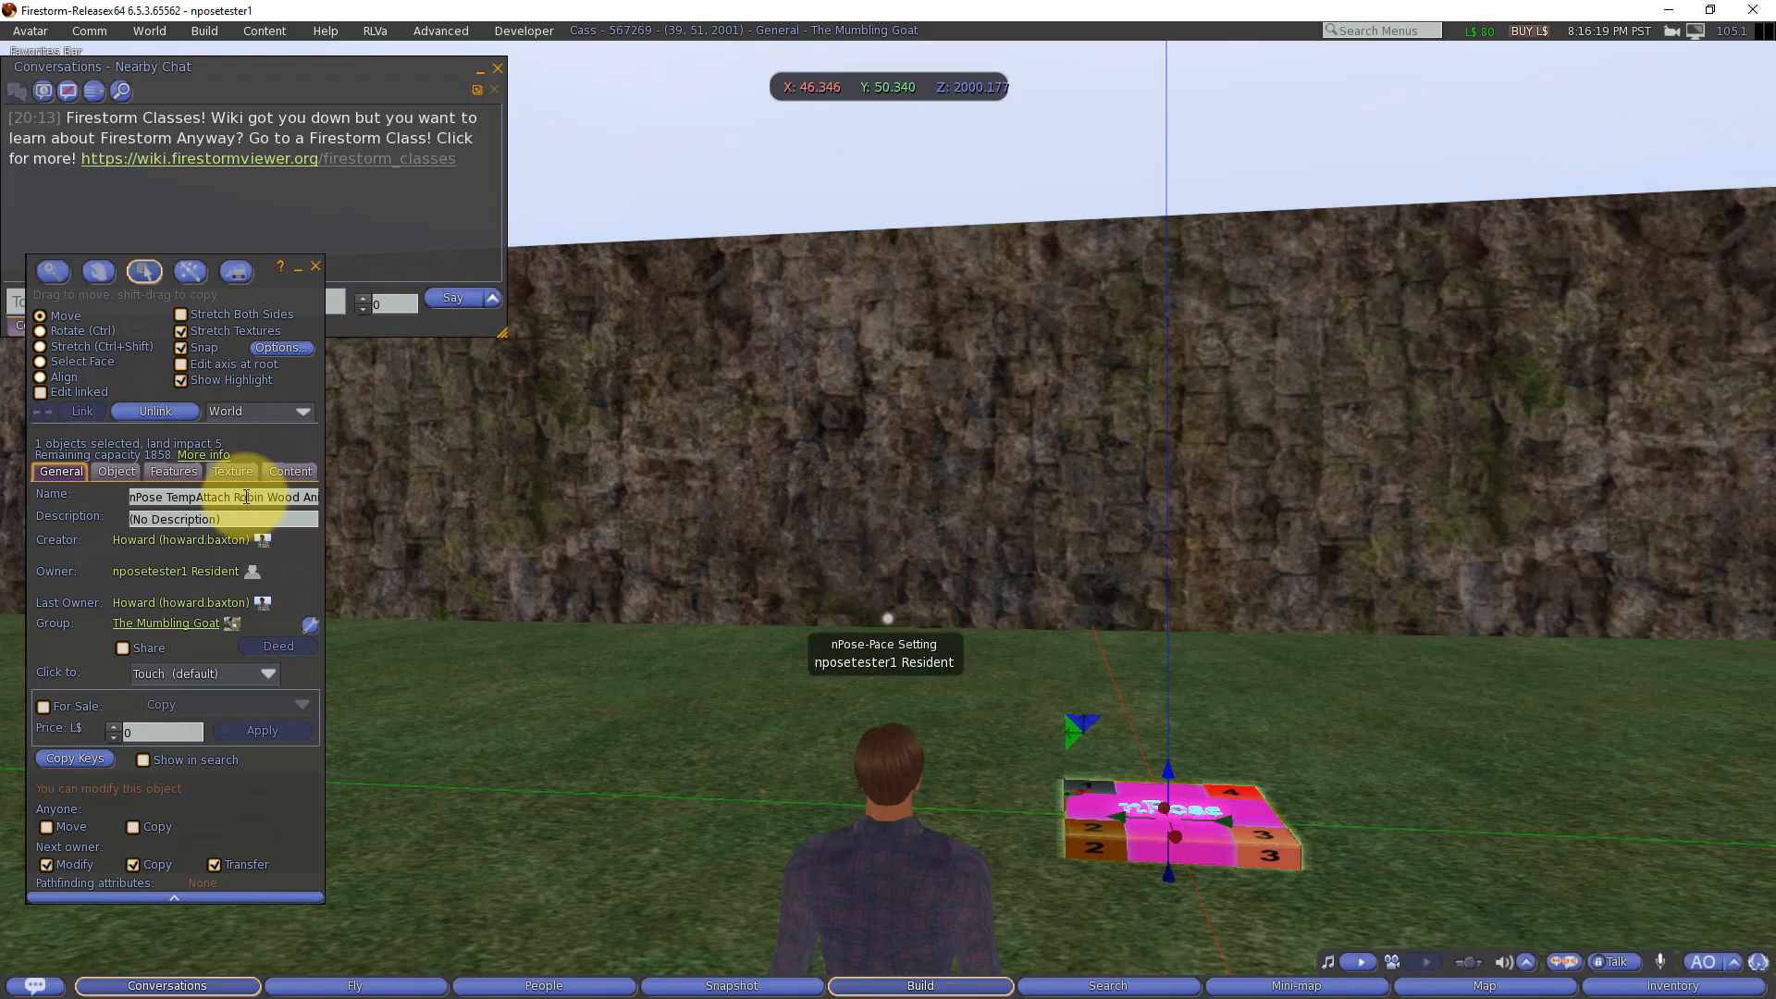
pyautogui.click(303, 497)
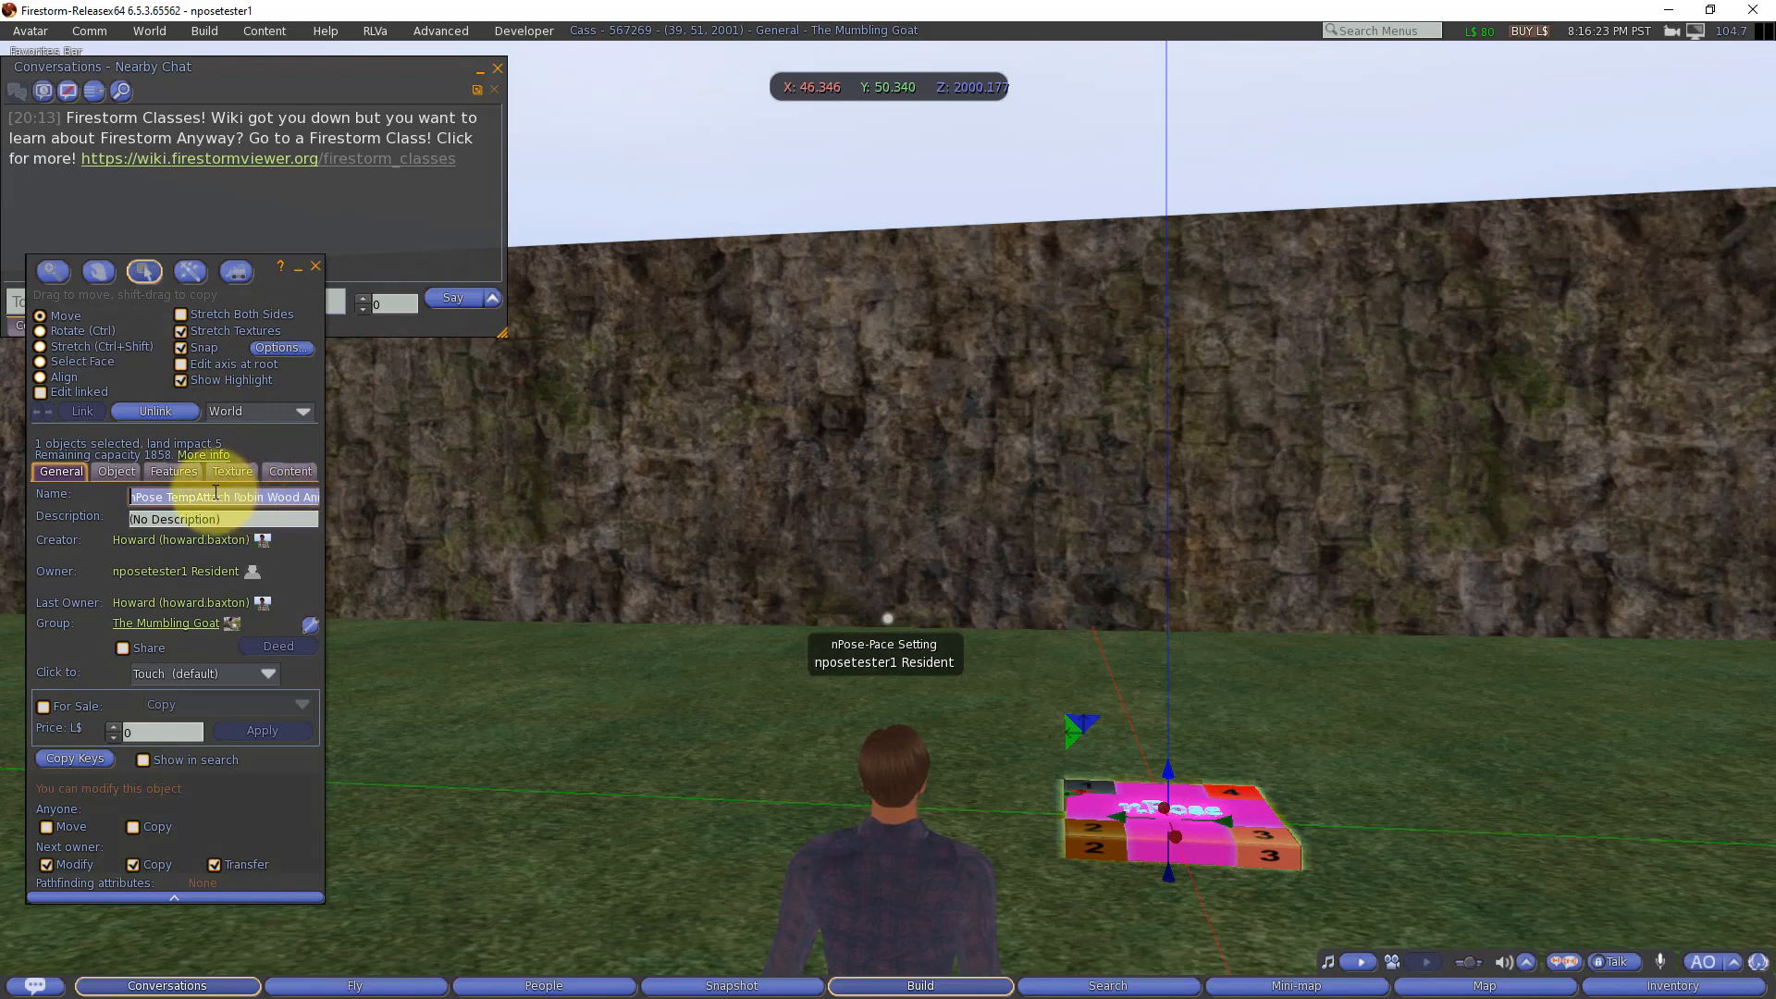
pyautogui.click(291, 473)
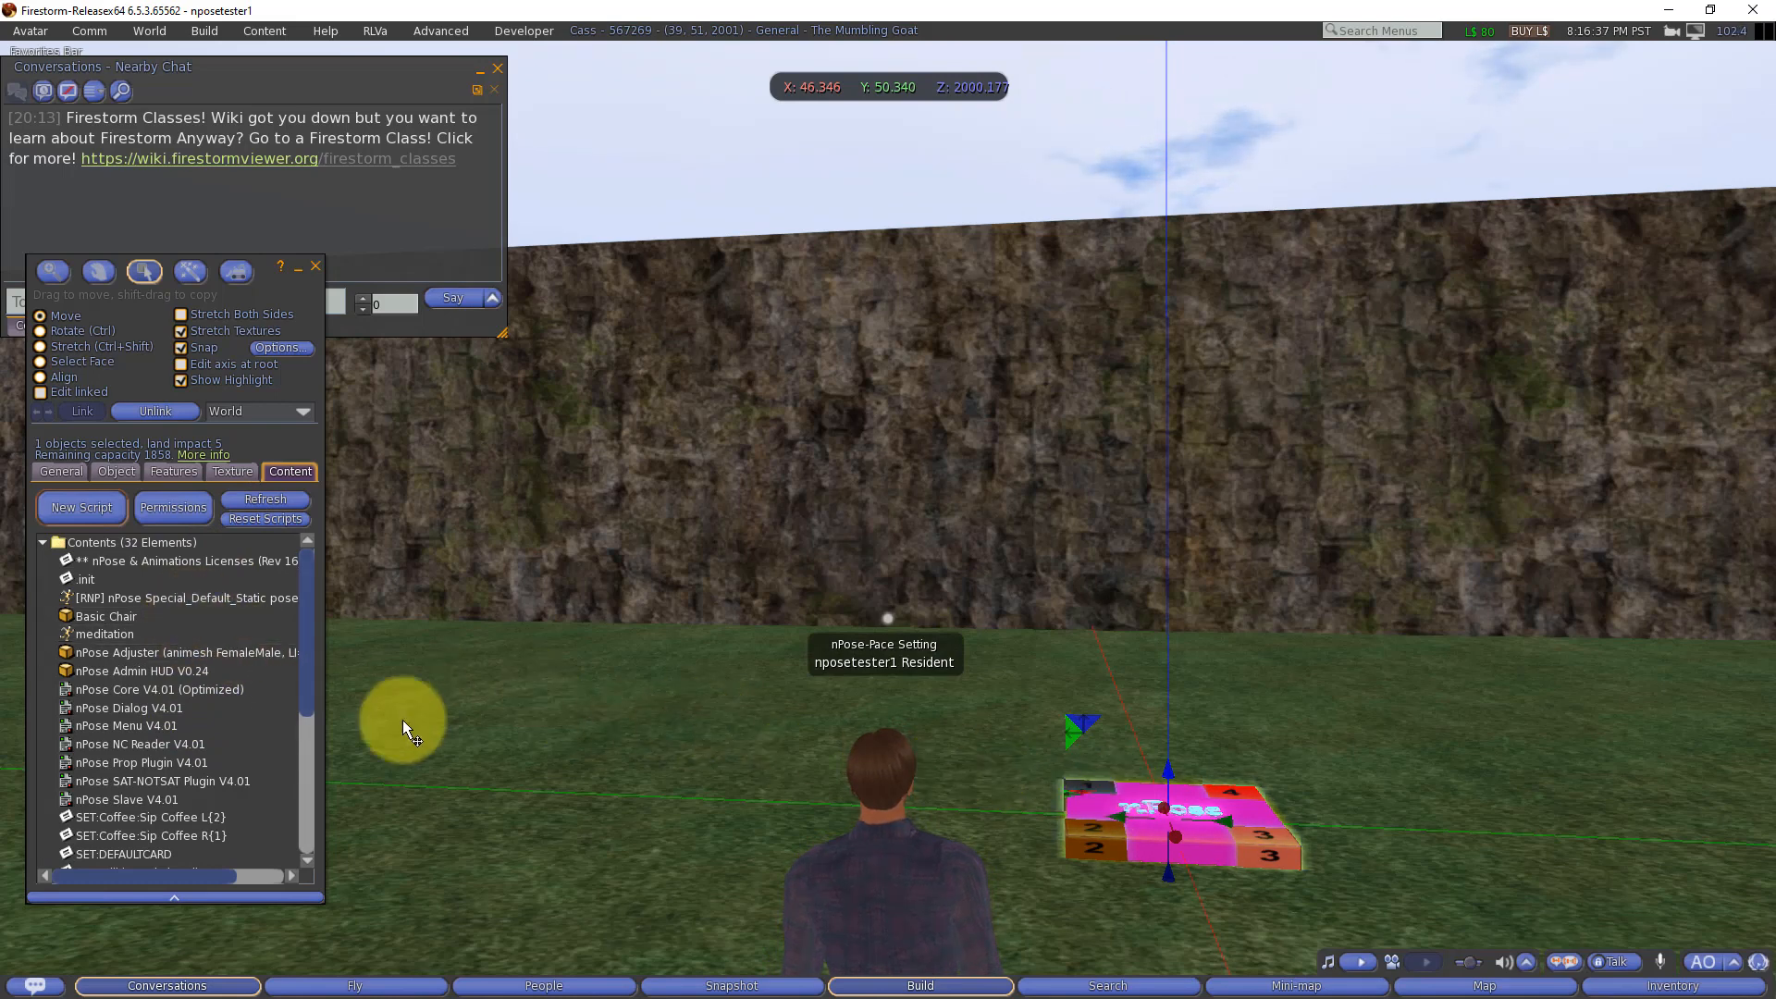
# Step: Open the .init notecard and examine its SEAT_INIT and DEFAULTCARD lines
pyautogui.doubleClick(81, 579)
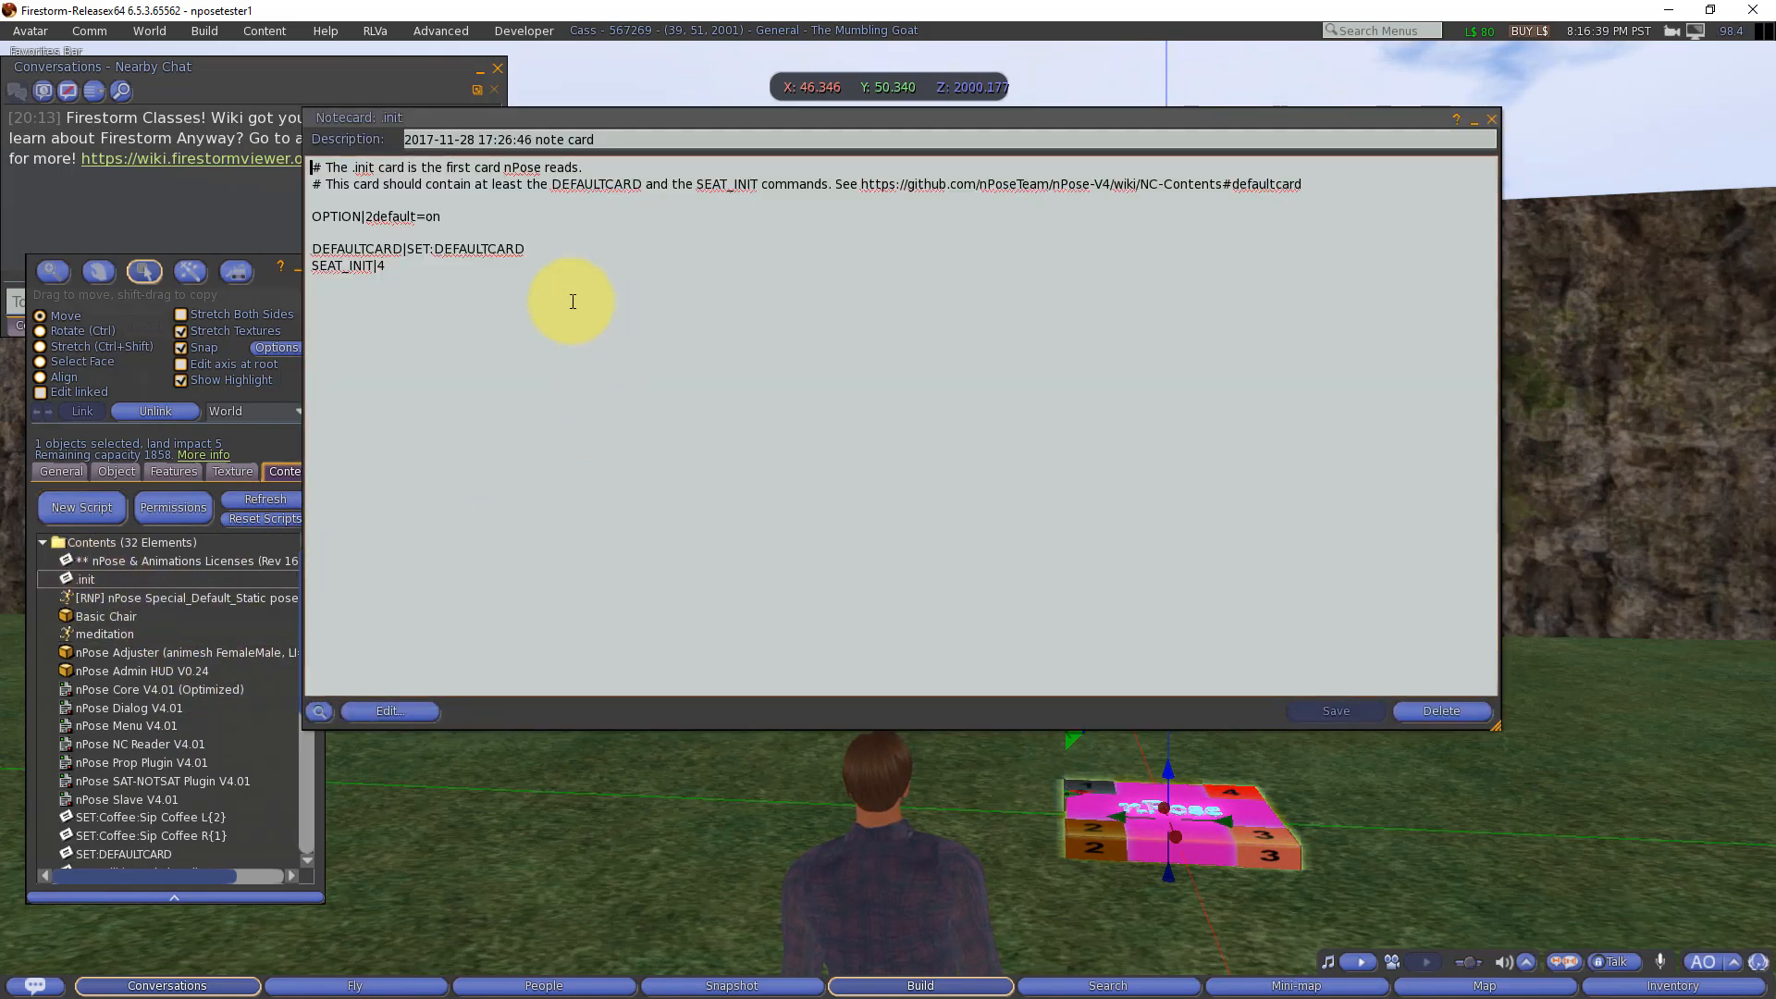
pyautogui.click(379, 265)
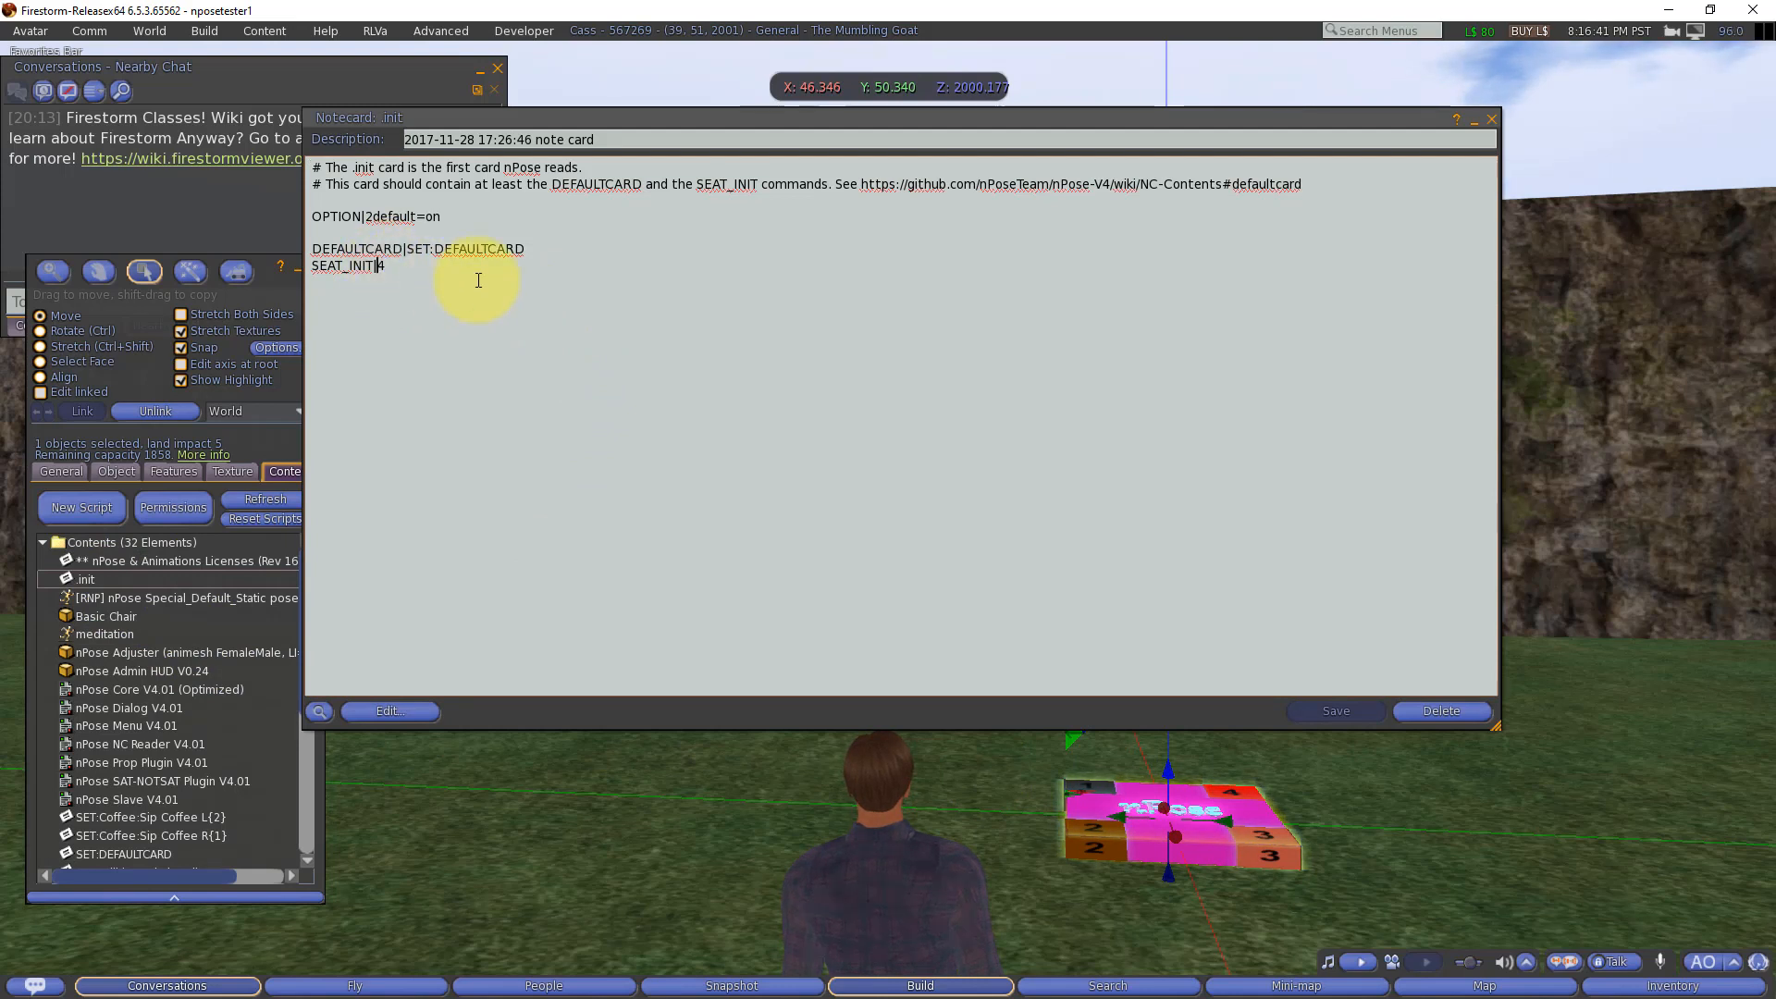
pyautogui.moveTo(524, 250); pyautogui.dragTo(408, 252)
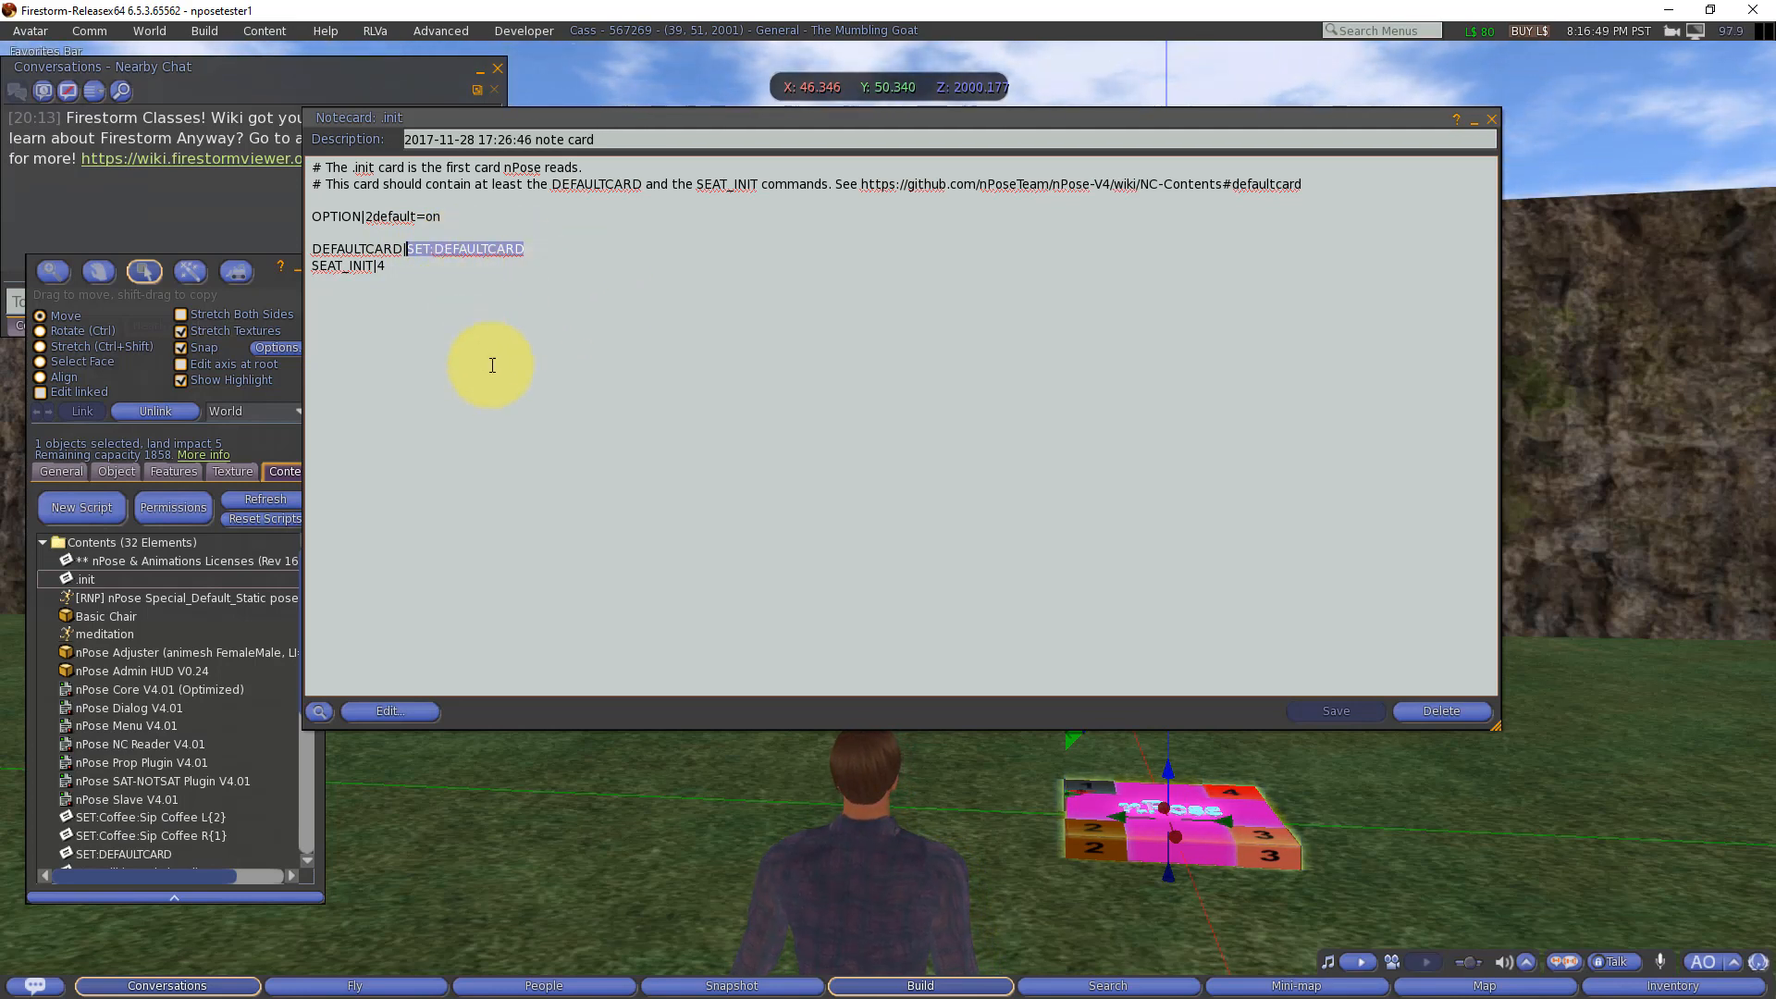
pyautogui.click(465, 267)
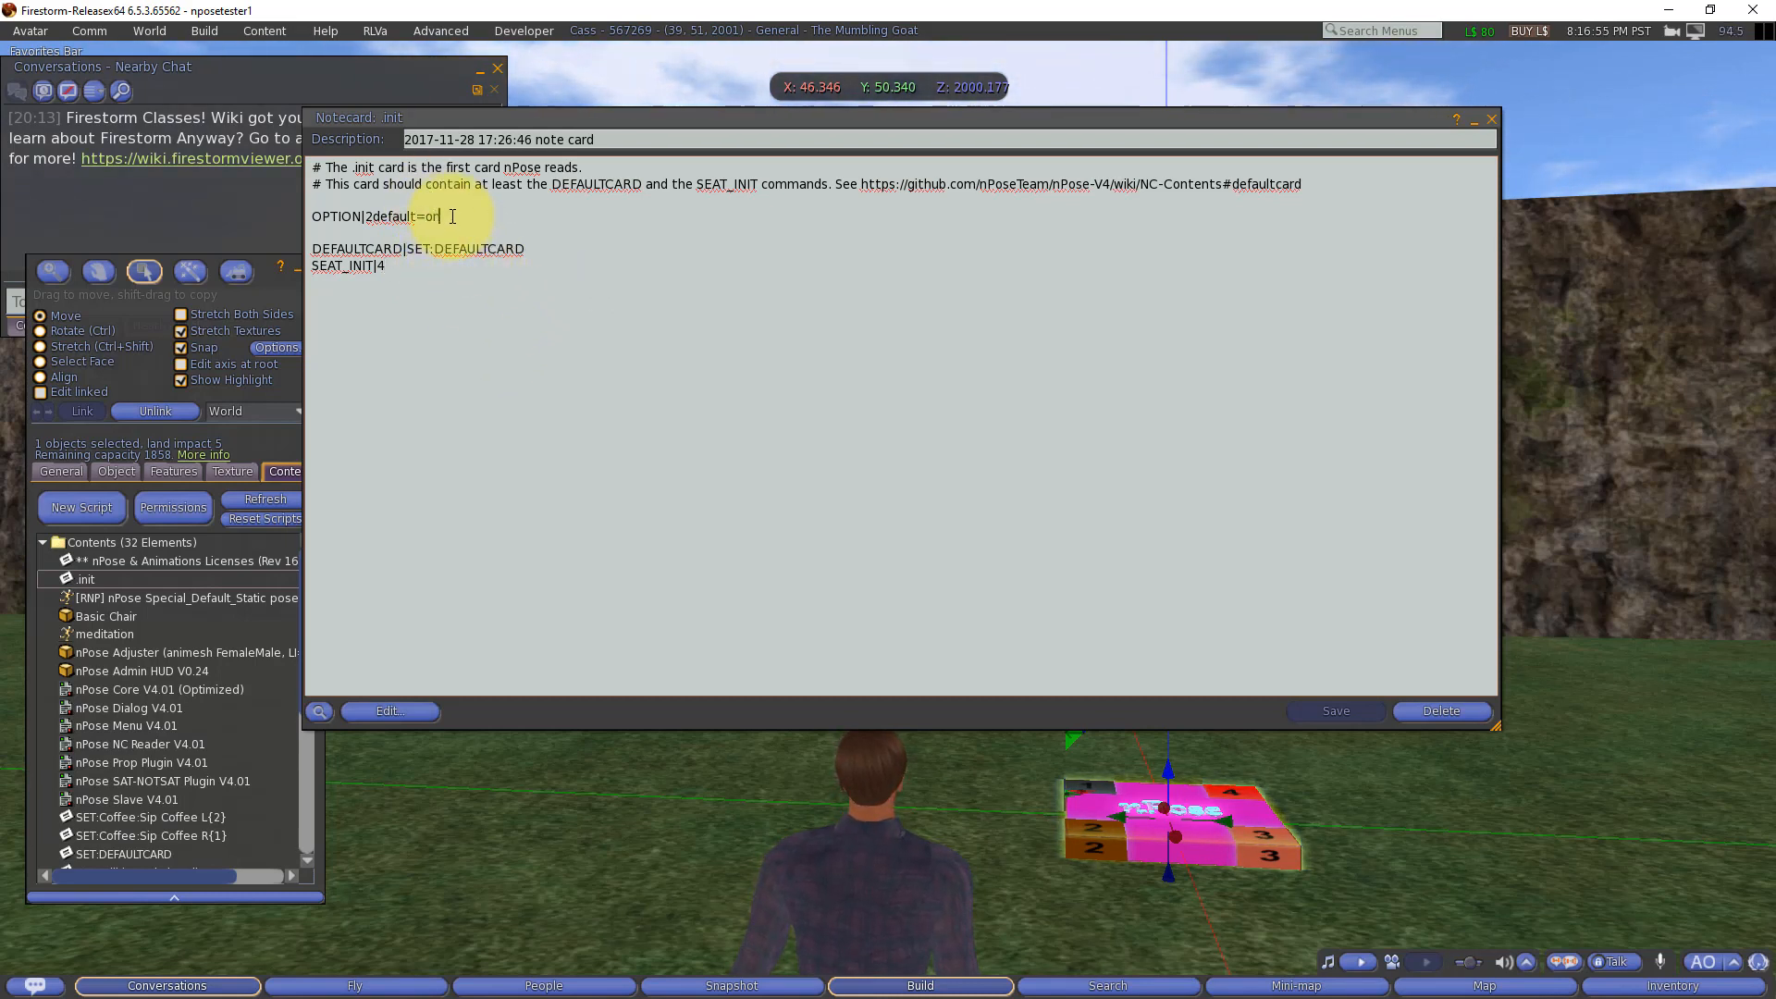
# Step: Examine the OPTION|2default=on line and the default card's name in the .init notecard, and close it
pyautogui.moveTo(453, 217); pyautogui.dragTo(307, 218)
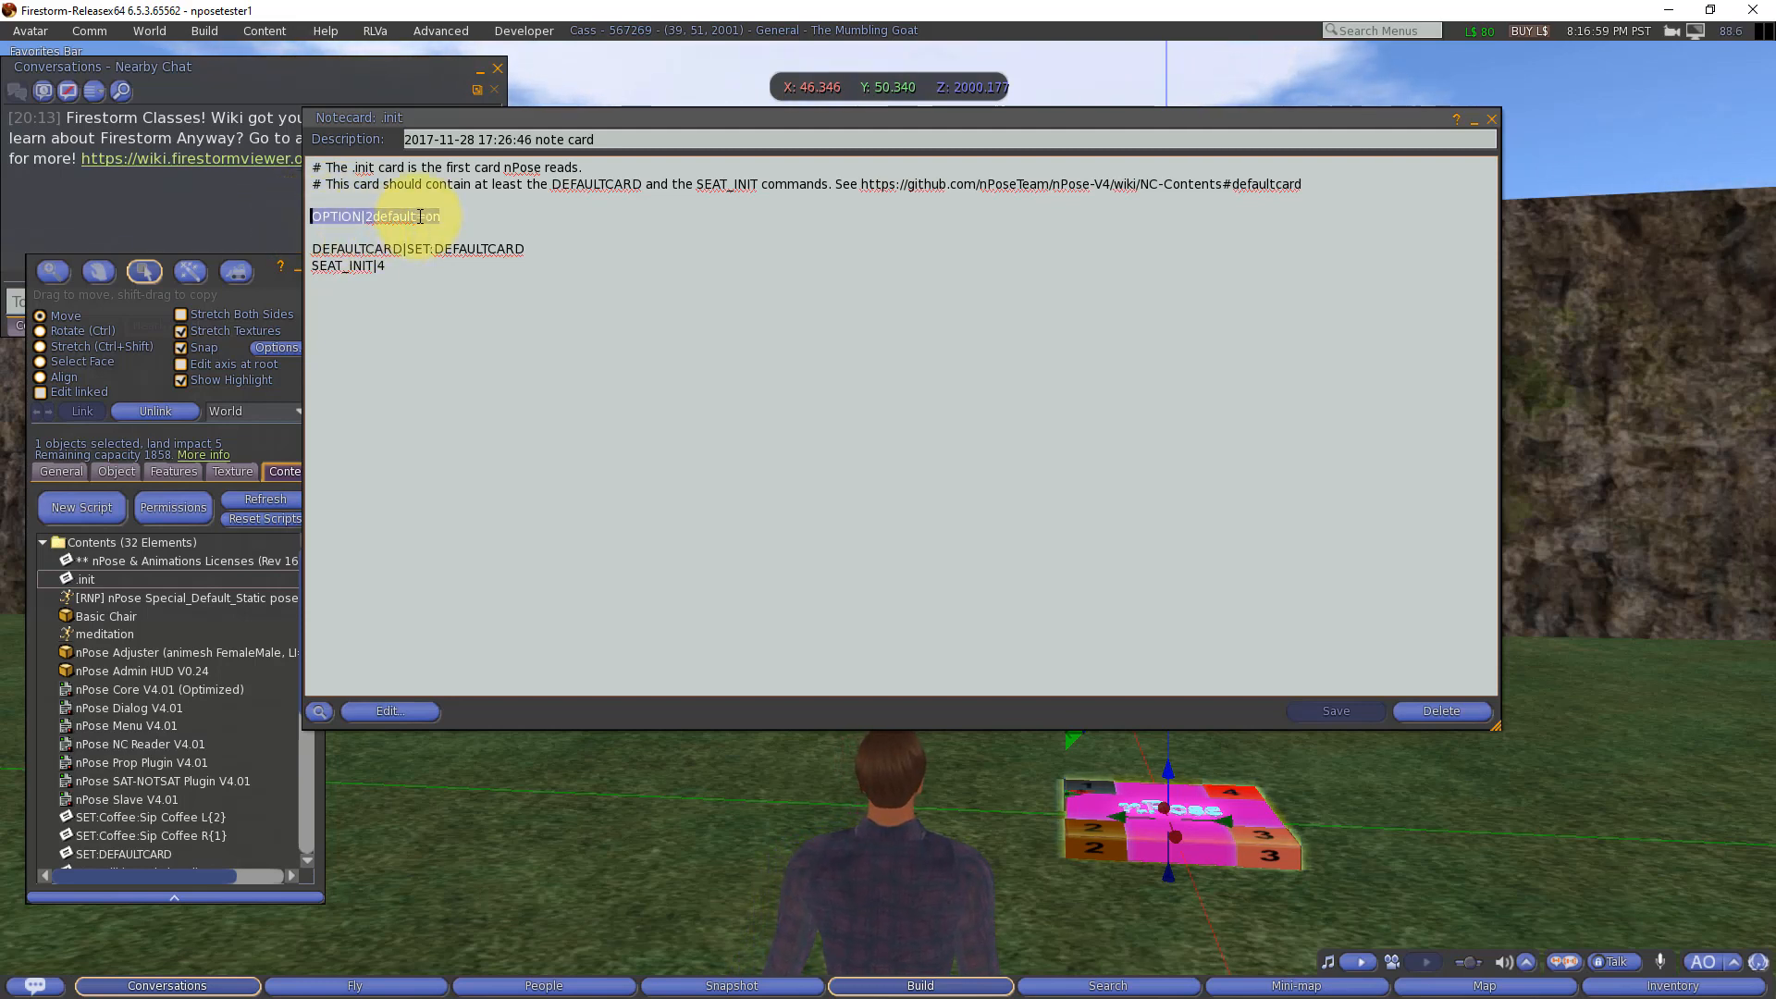
pyautogui.click(503, 217)
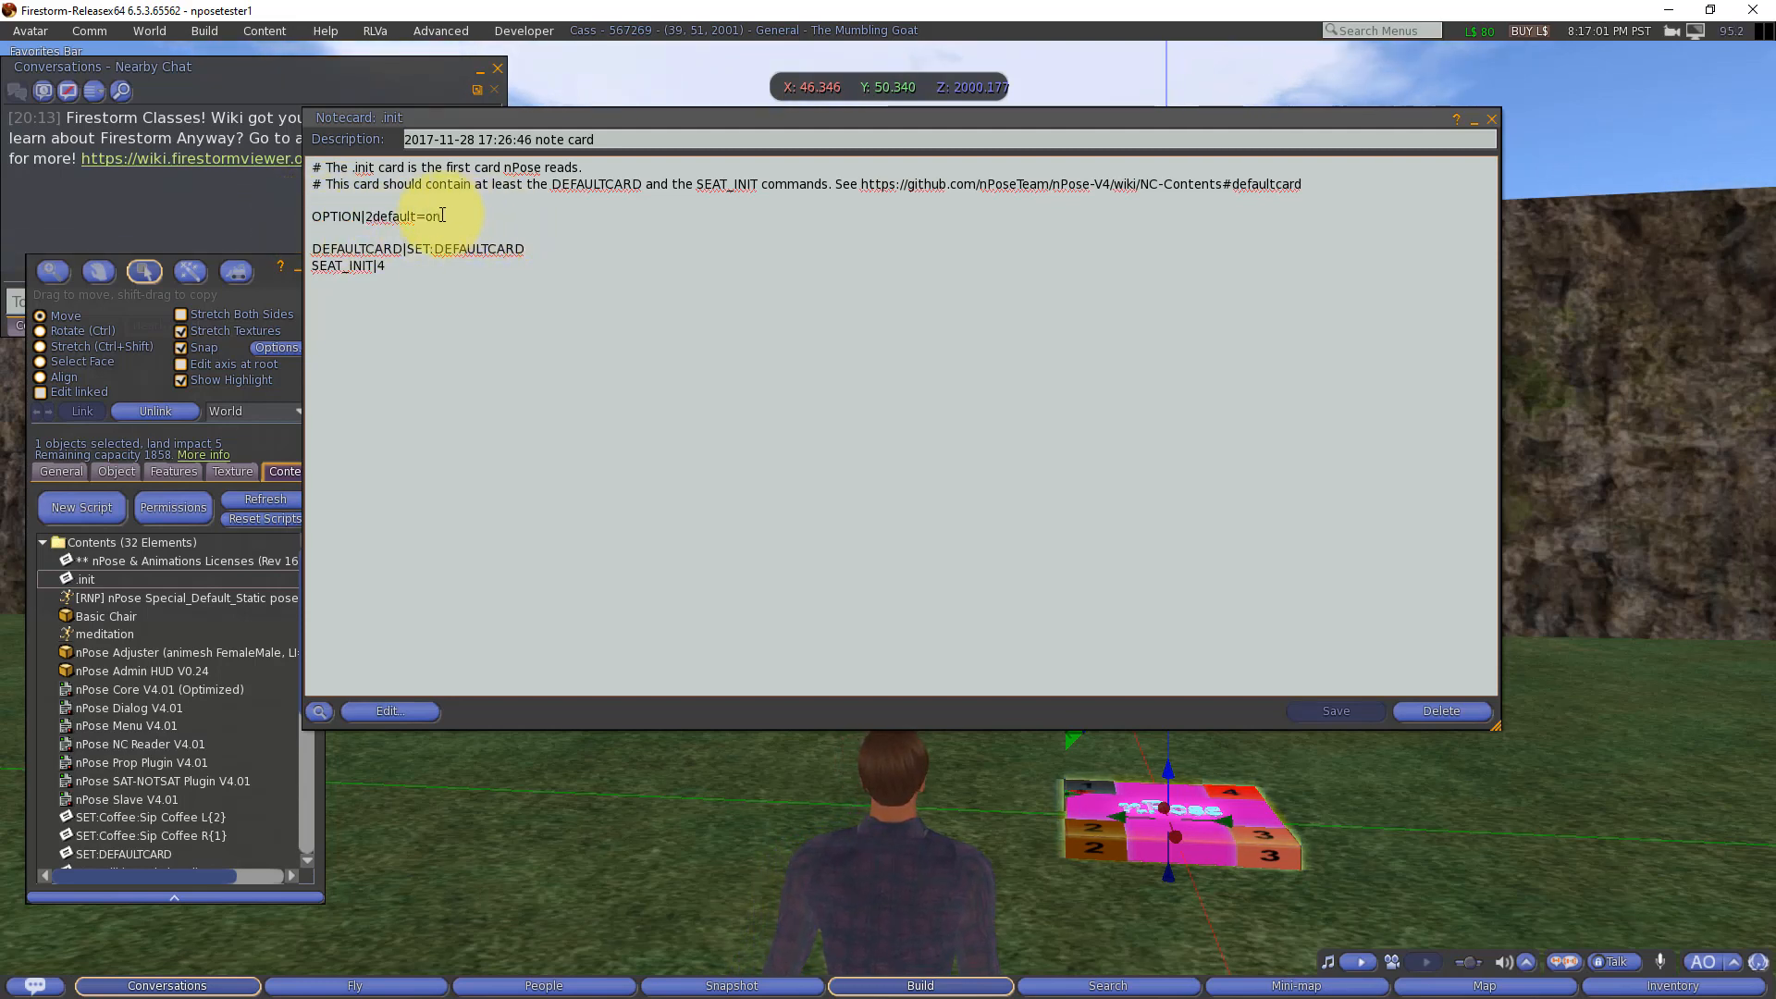
pyautogui.moveTo(440, 216); pyautogui.dragTo(428, 216)
pyautogui.click(562, 225)
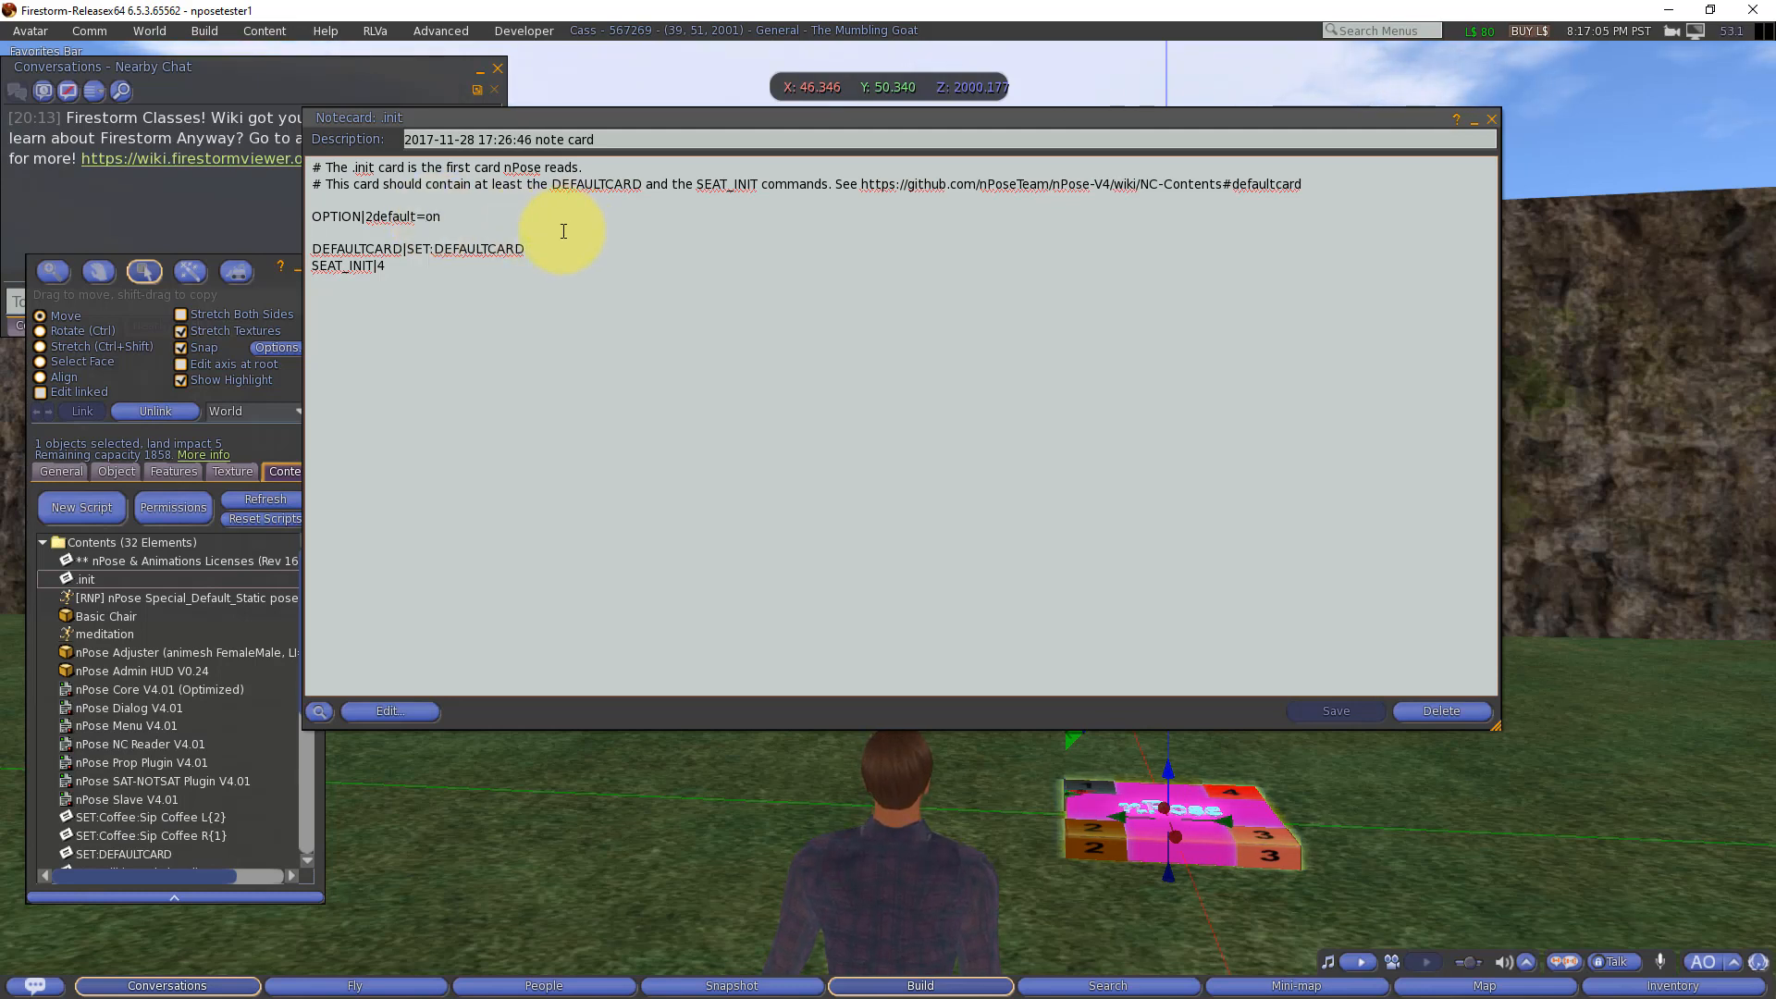
pyautogui.click(1182, 816)
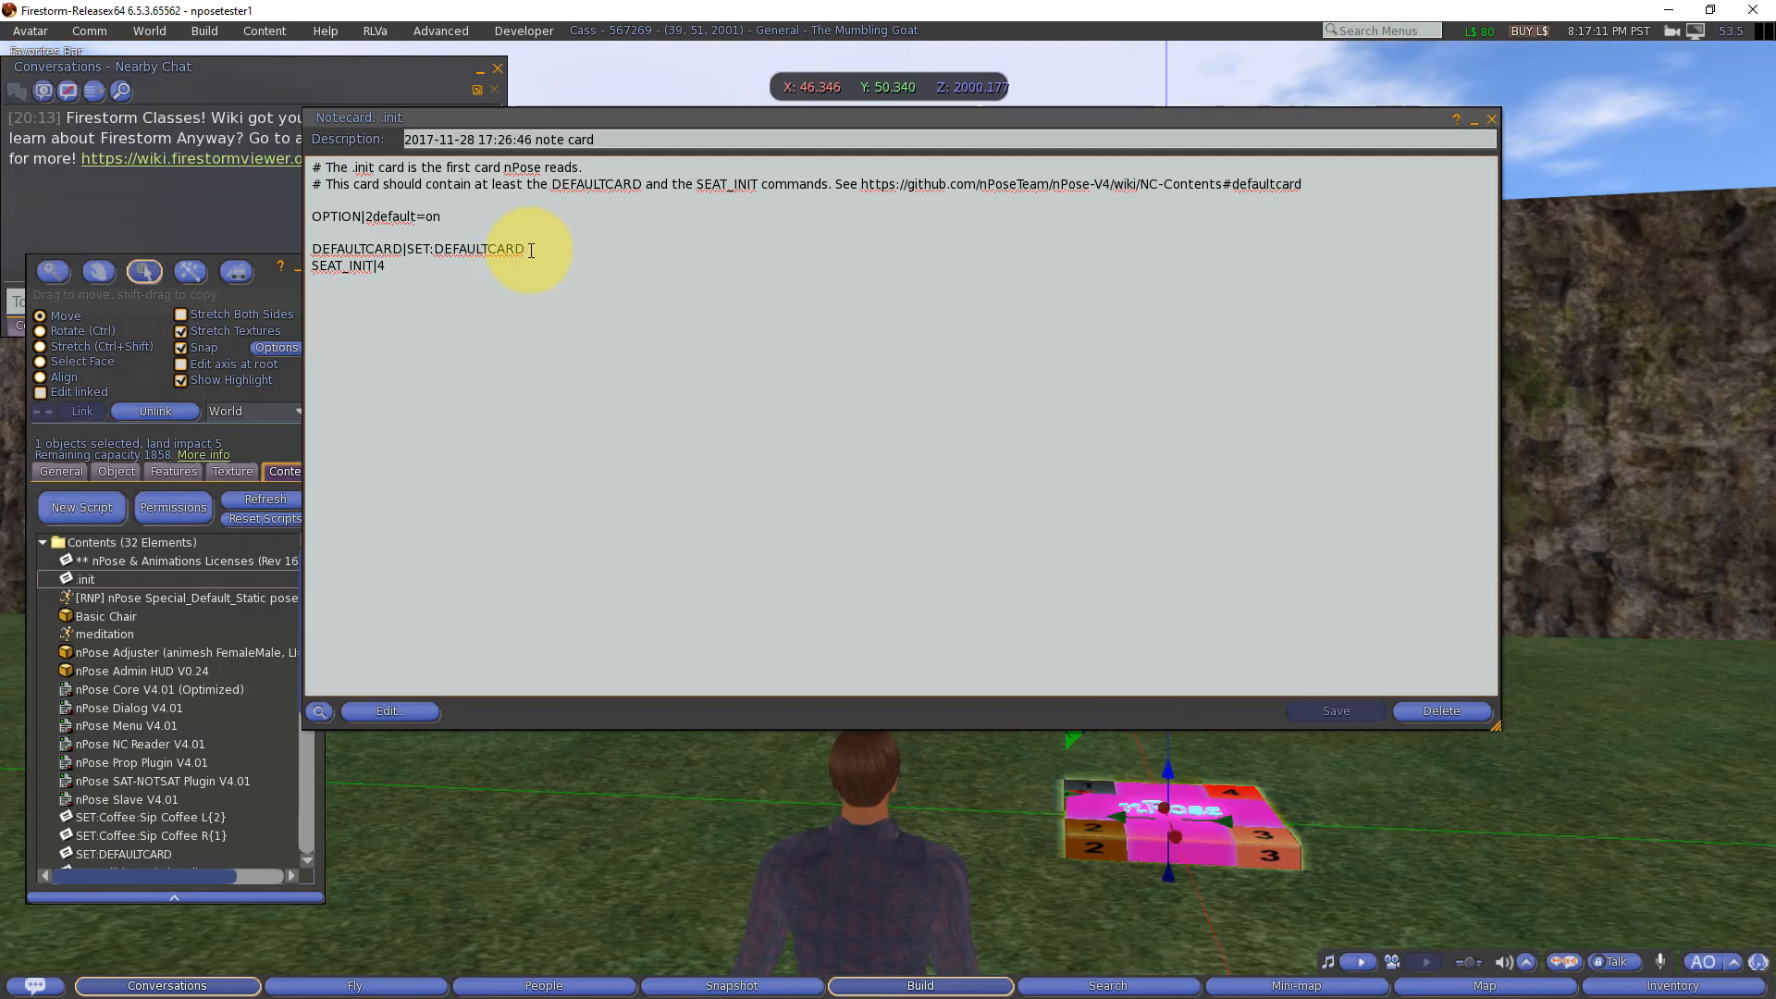
pyautogui.doubleClick(479, 249)
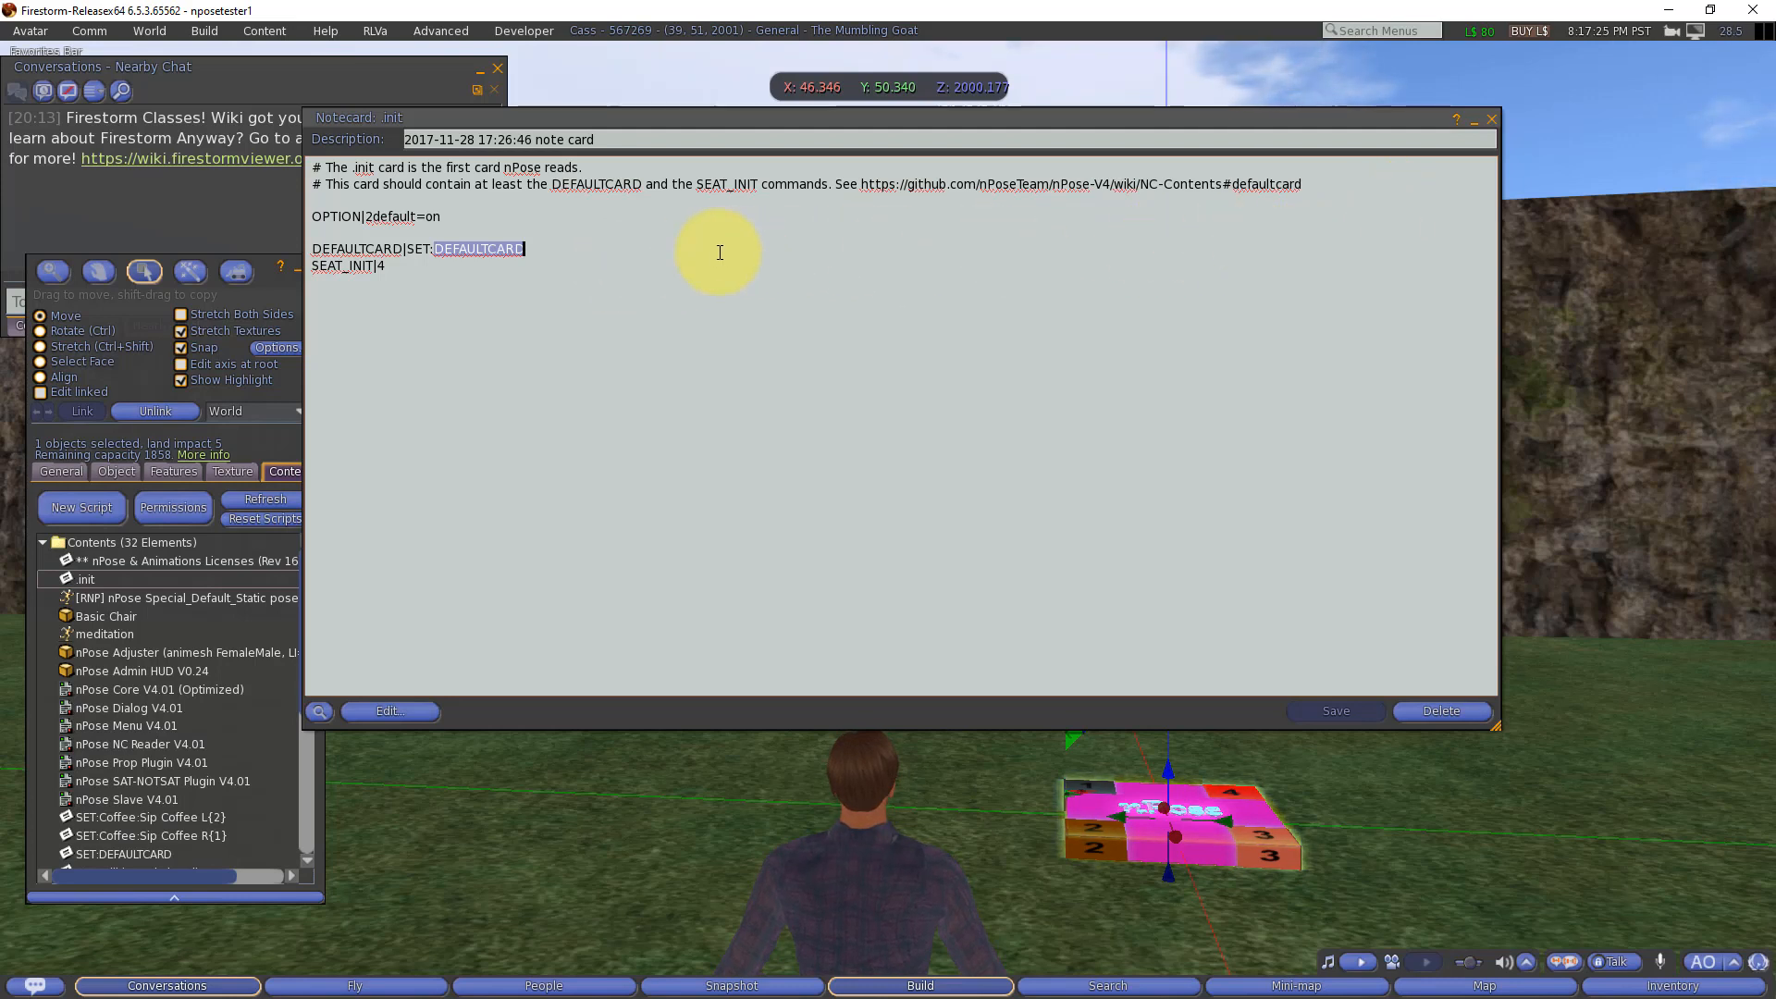
pyautogui.click(555, 251)
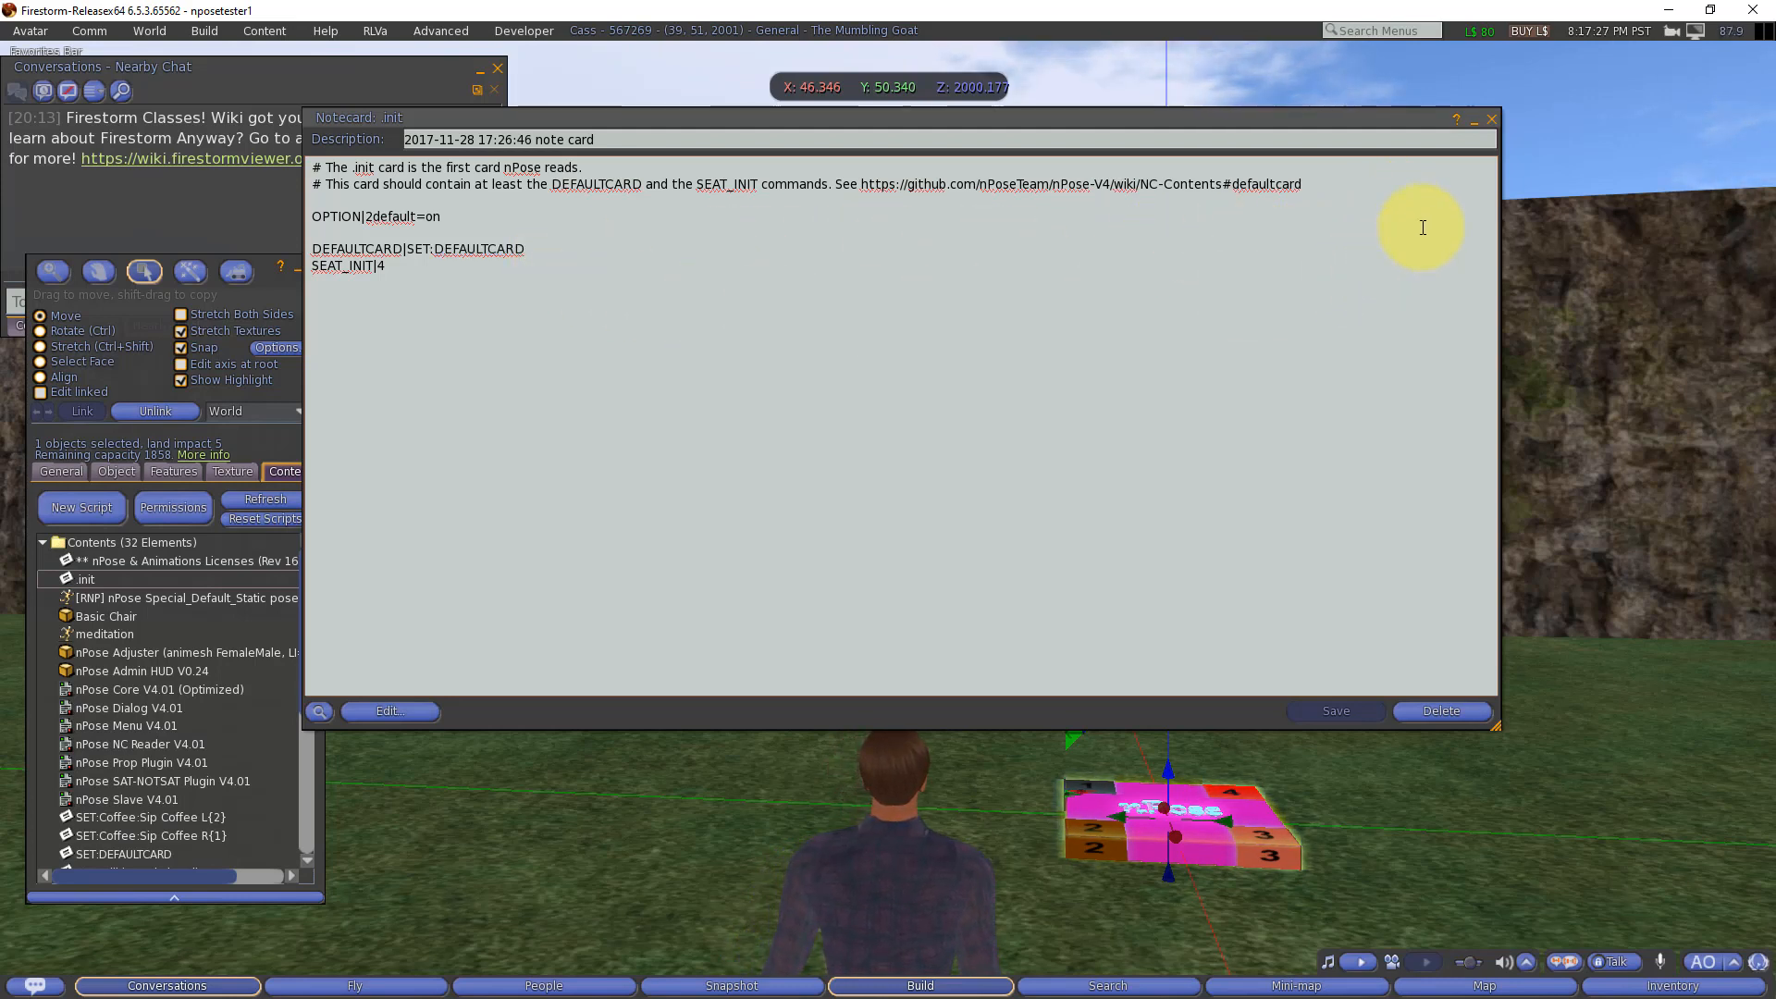
pyautogui.click(1490, 120)
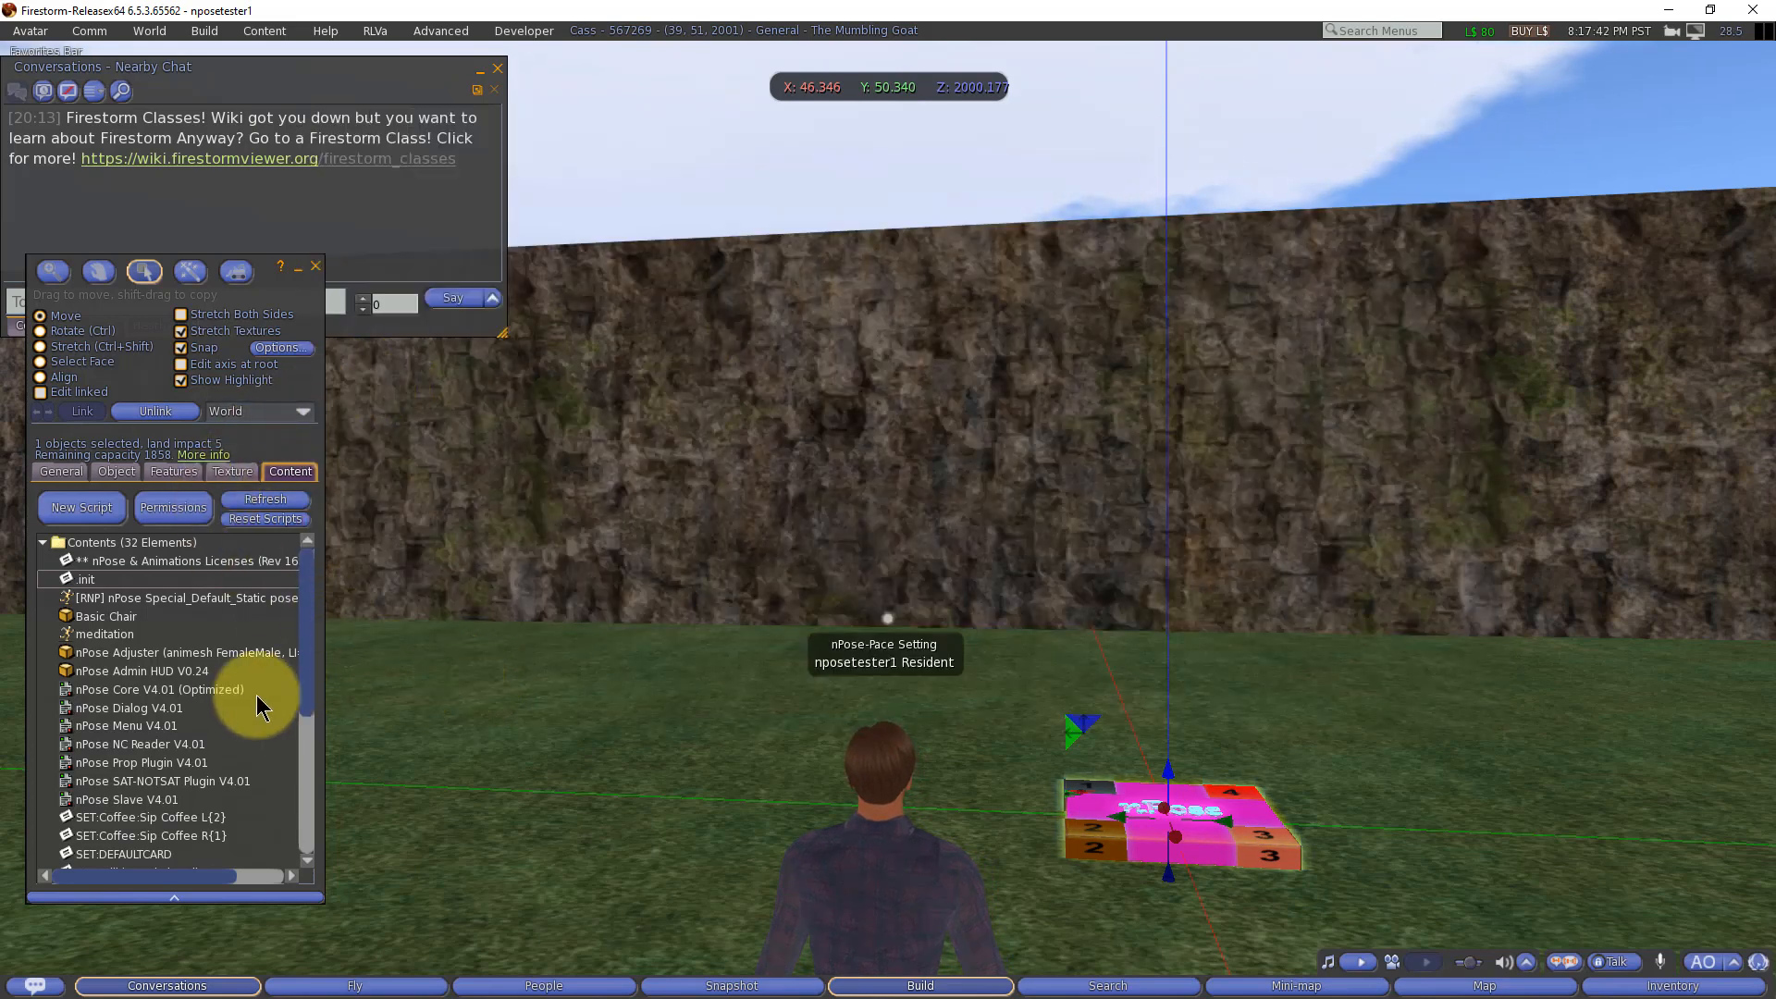
# Step: Locate the SET:DEFAULTCARD notecard in the object's contents and look over the surrounding items
pyautogui.scroll(-1, 204, 802)
pyautogui.scroll(-2, 203, 803)
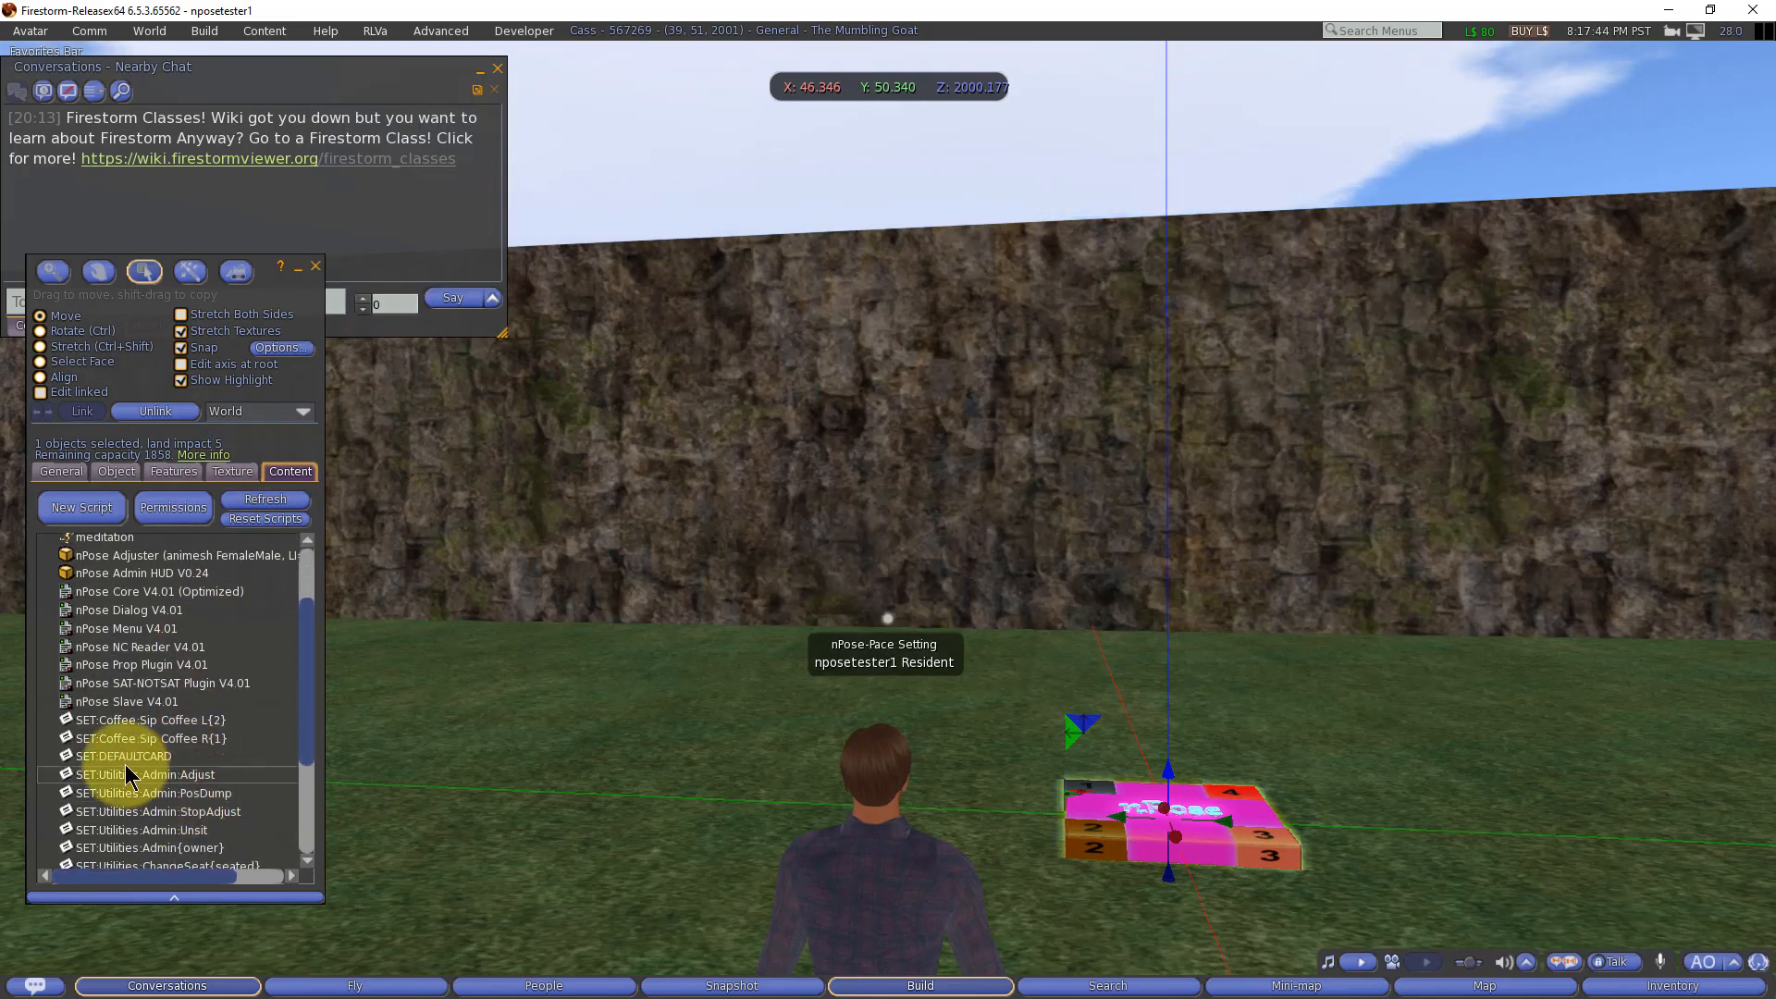
pyautogui.click(125, 757)
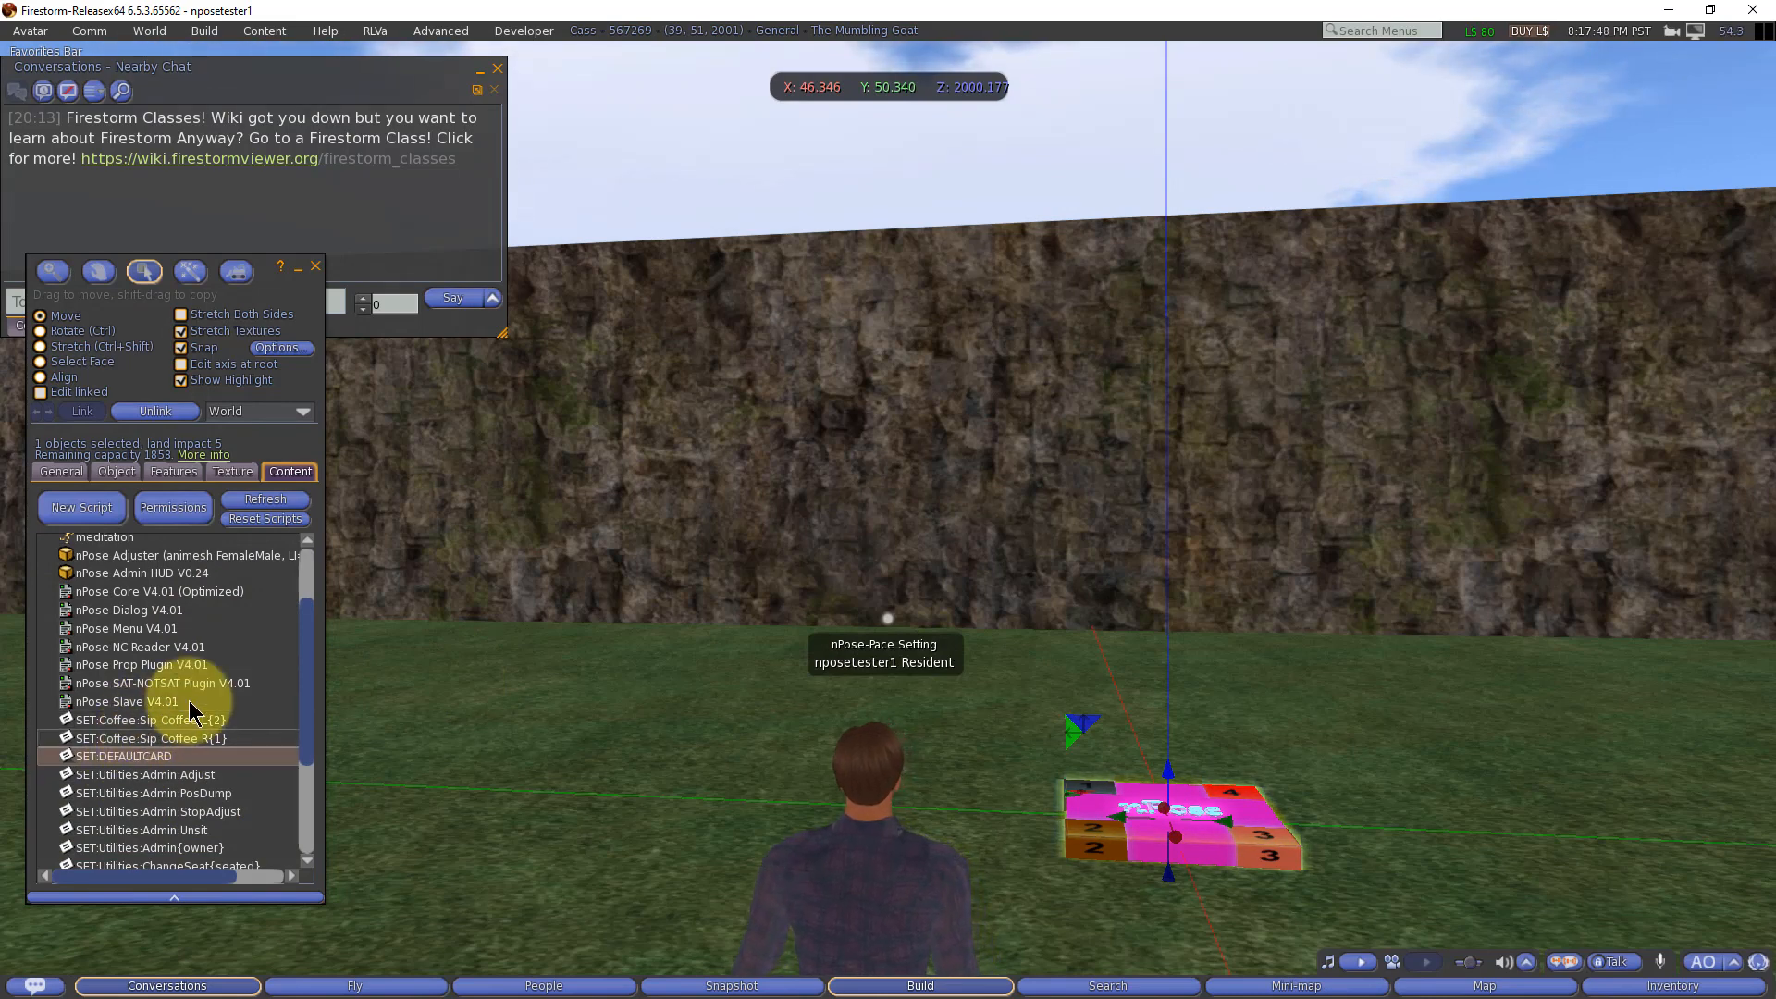
pyautogui.scroll(1, 243, 695)
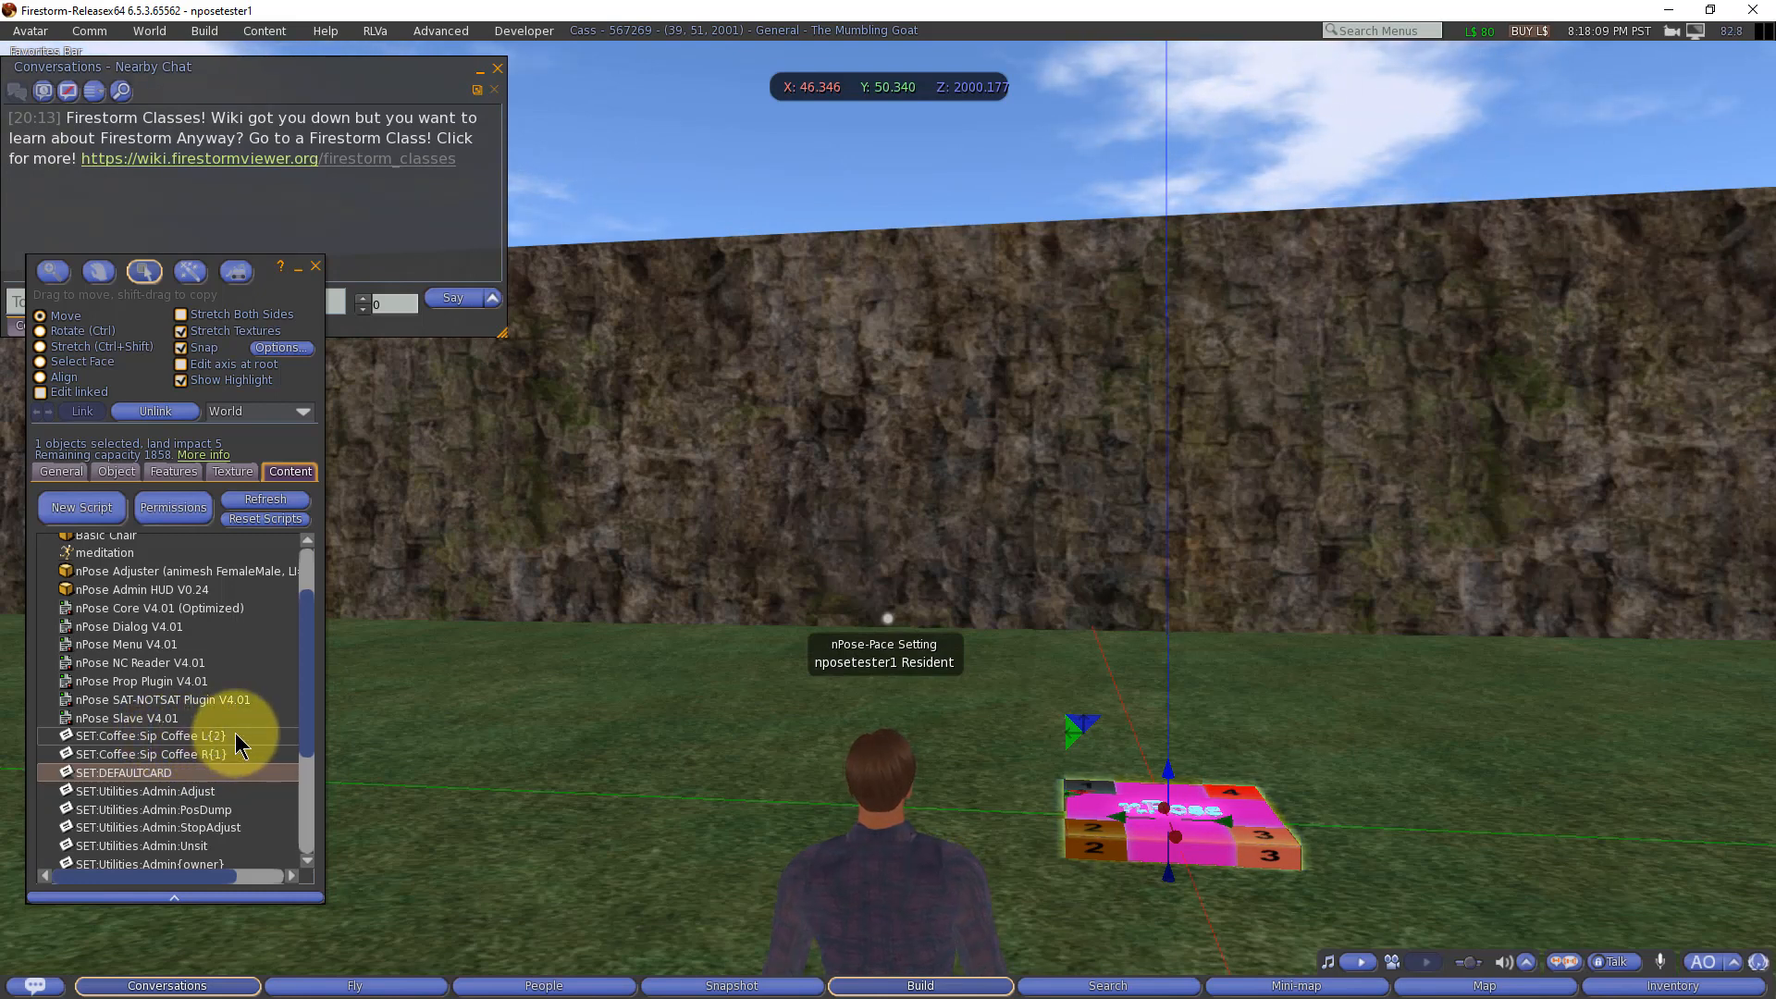
# Step: Open the SET:Coffee:Sip Coffee R{1} notecard and highlight the XANIM command and its sit crossed animation name
pyautogui.doubleClick(185, 756)
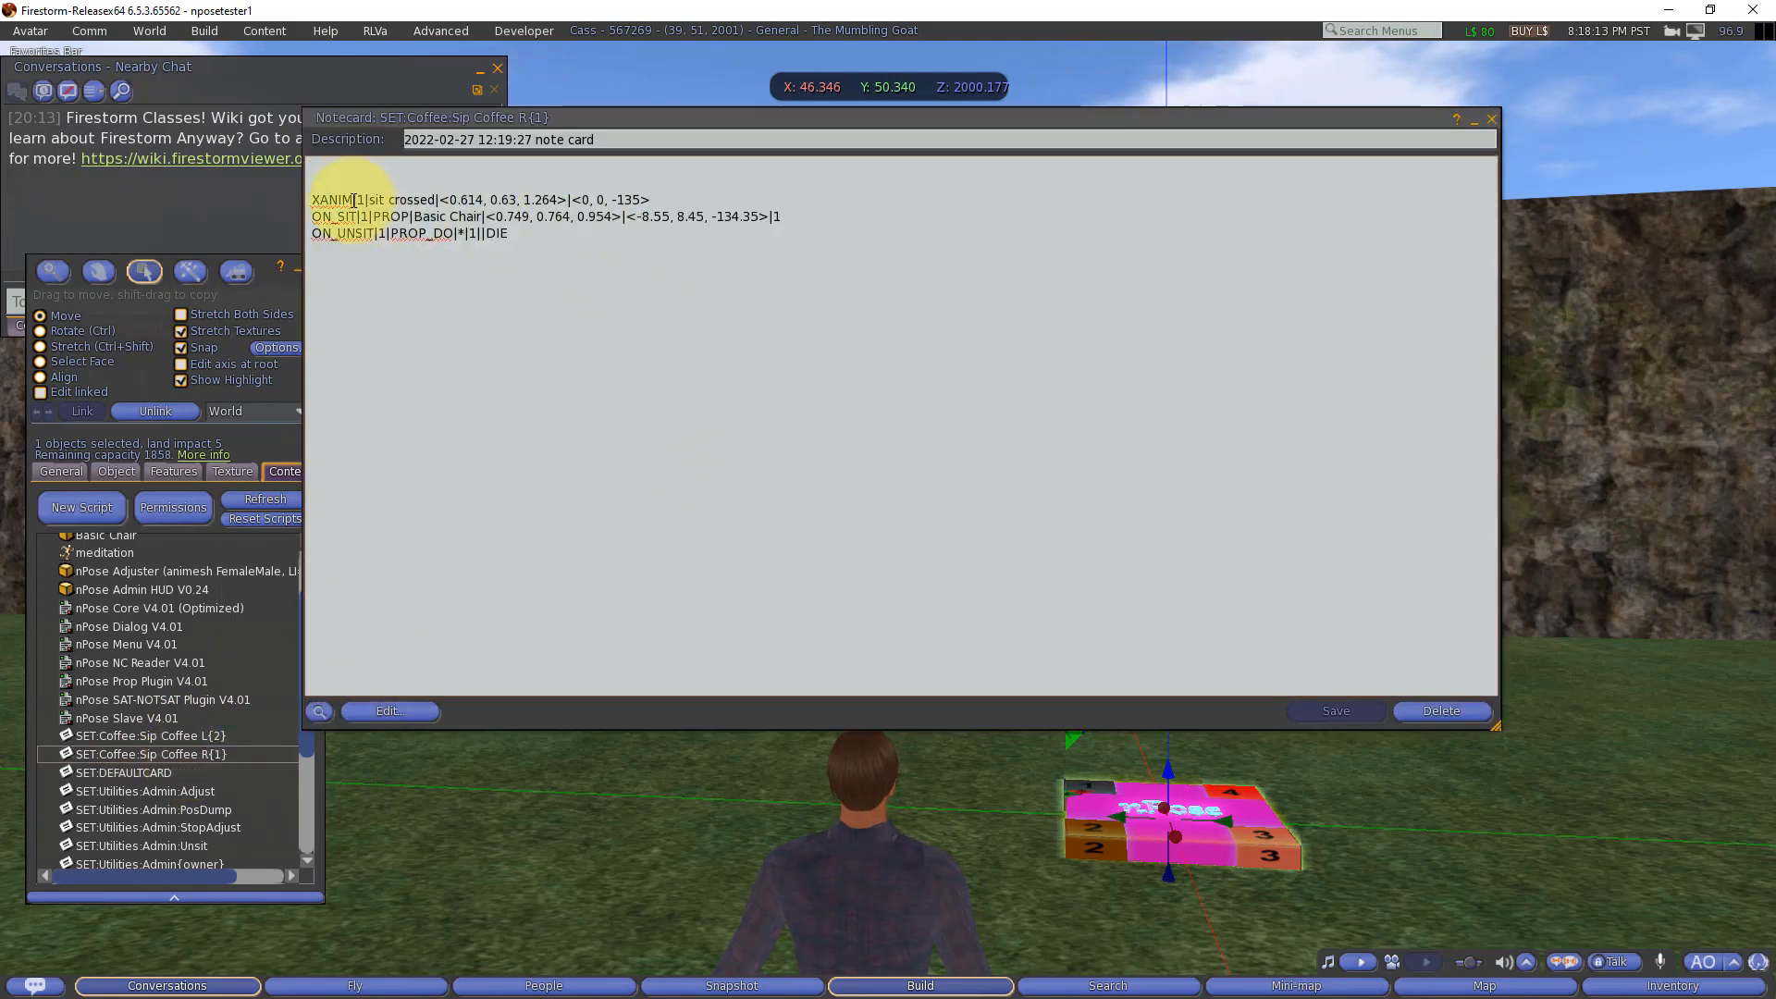
pyautogui.doubleClick(336, 199)
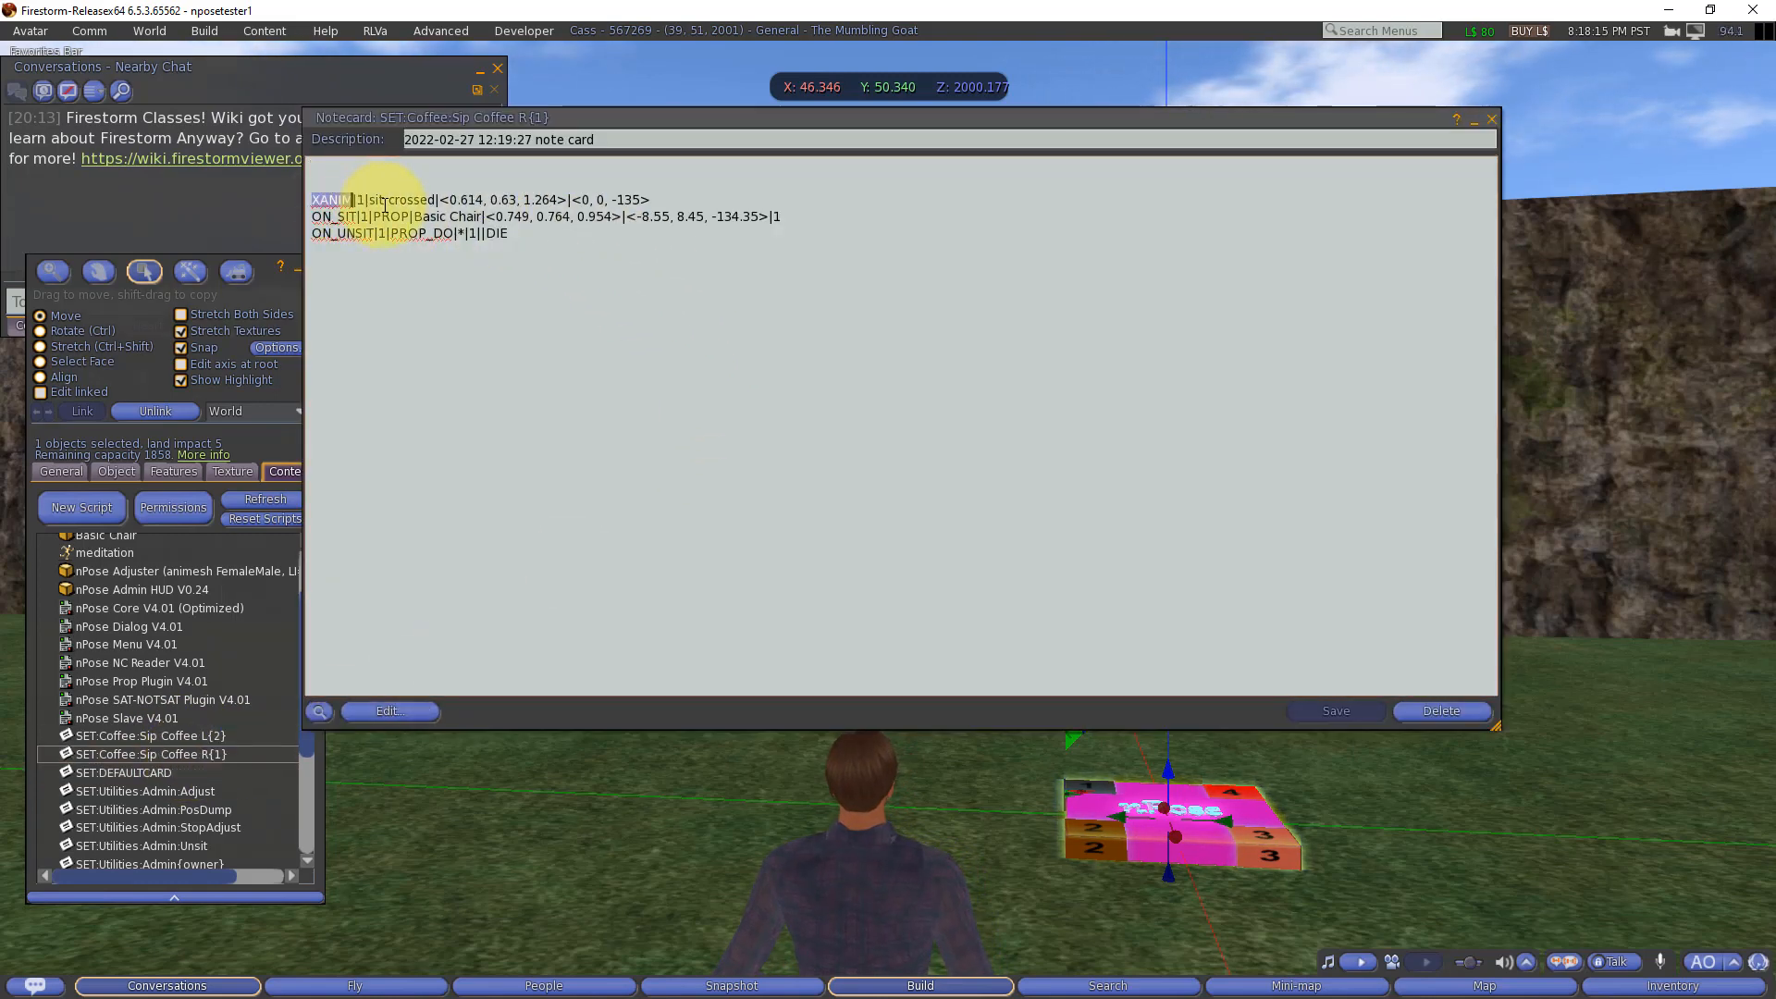
pyautogui.doubleClick(385, 202)
pyautogui.doubleClick(410, 199)
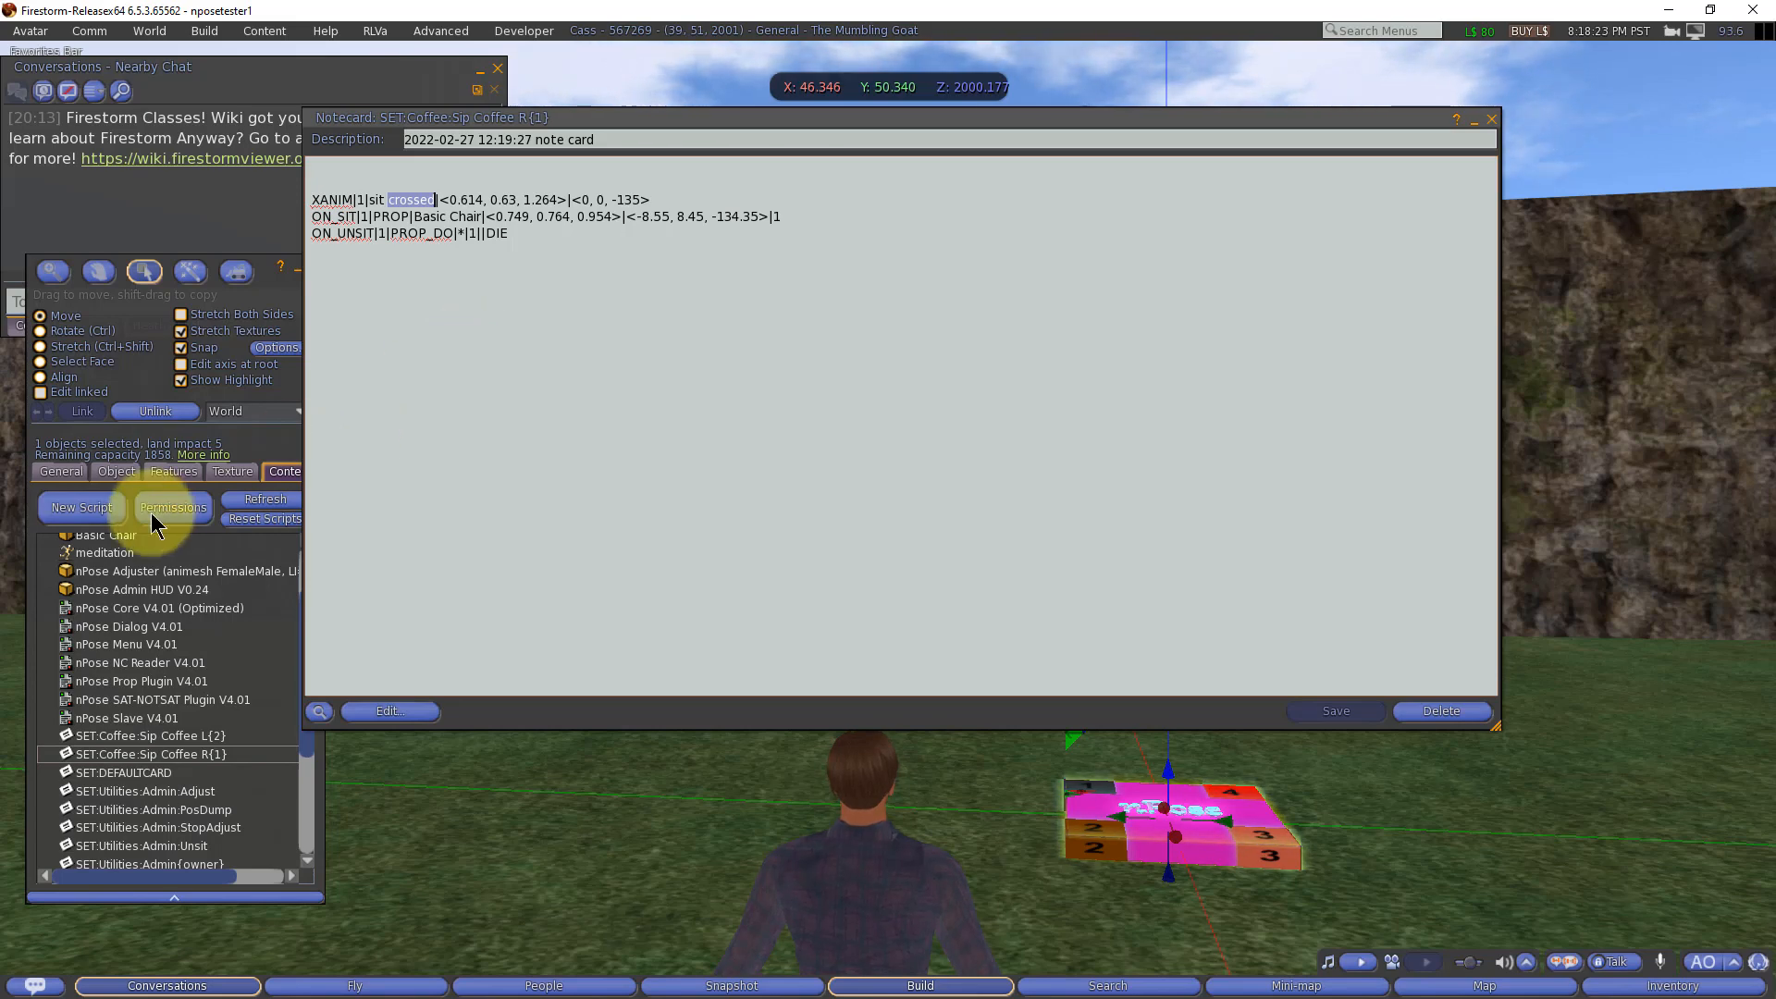
# Step: Locate the sit crossed and meditation animations in the object's contents
pyautogui.scroll(-5, 133, 740)
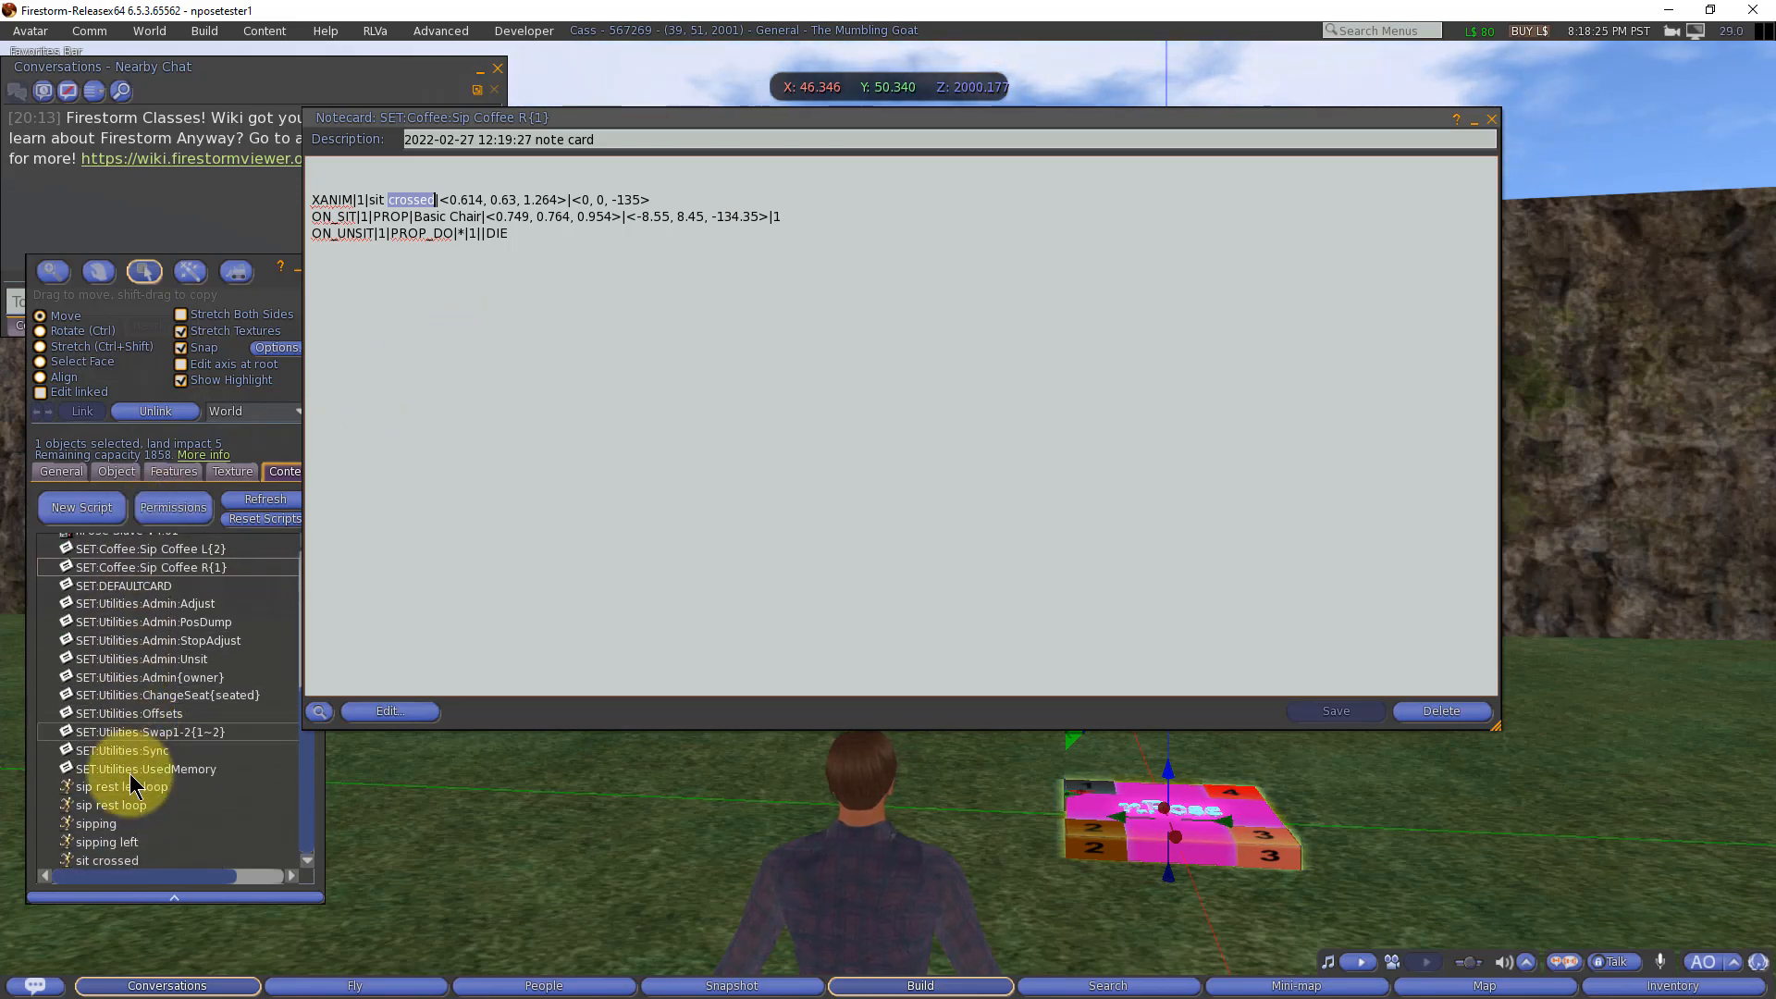
pyautogui.click(113, 858)
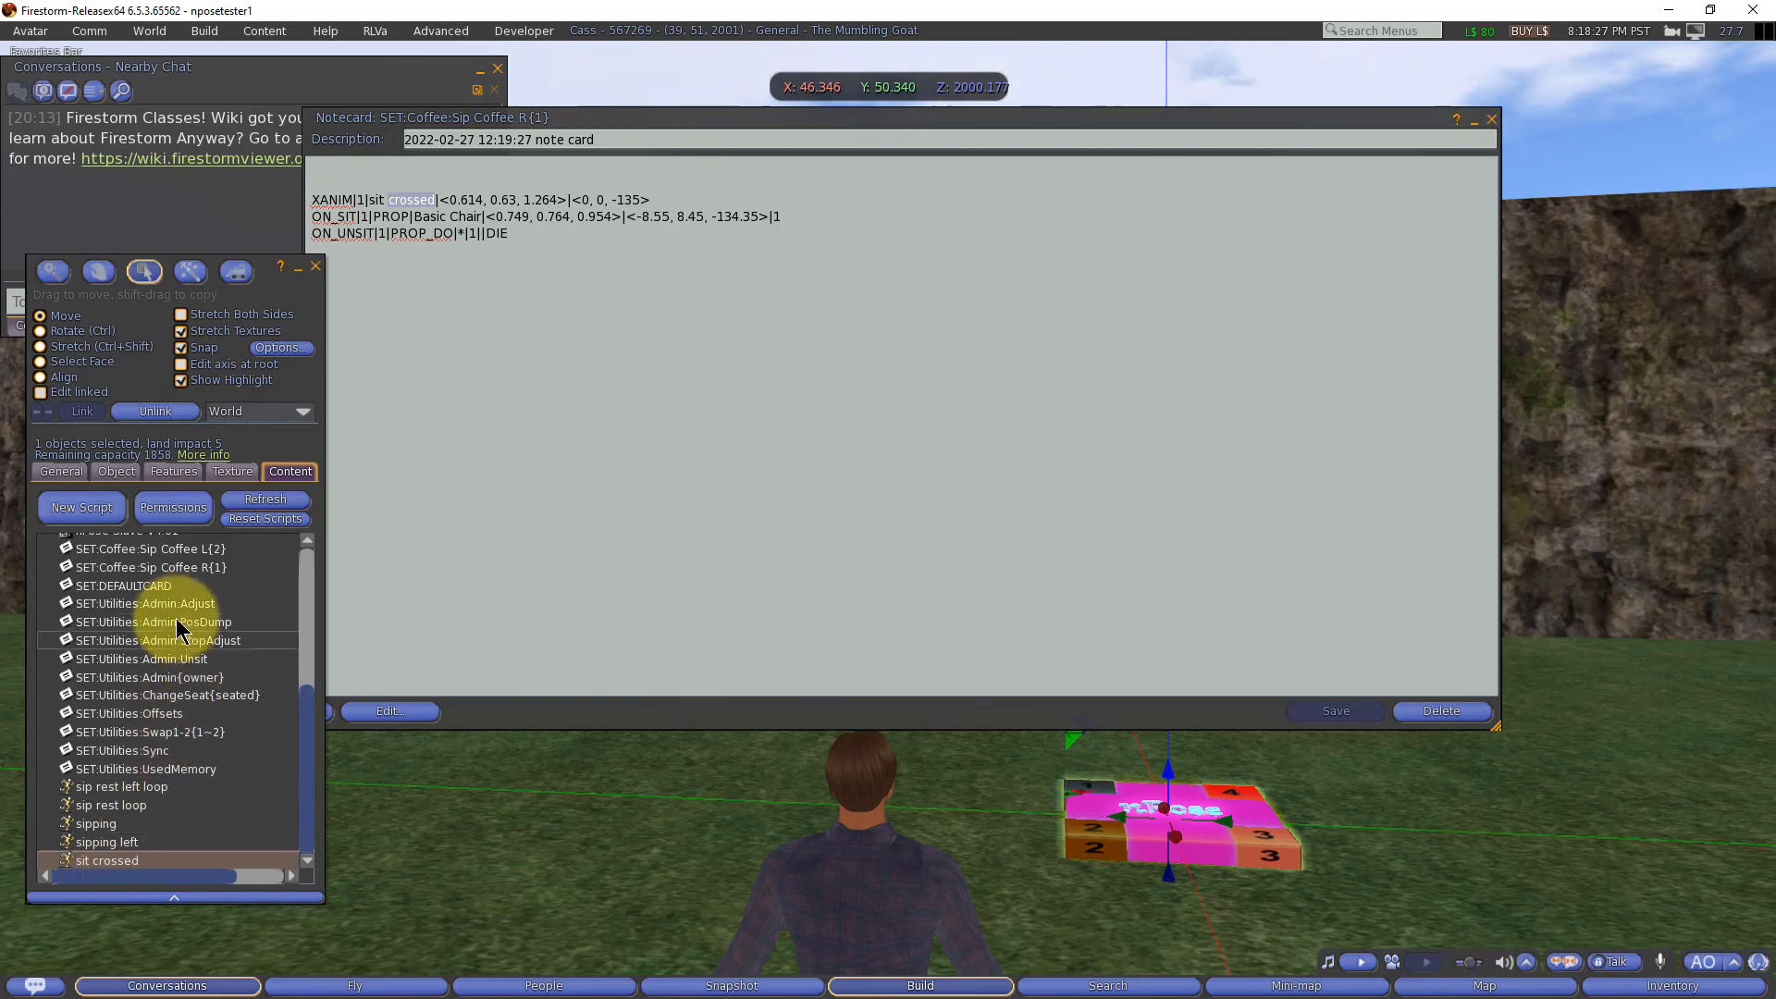
pyautogui.scroll(7, 176, 629)
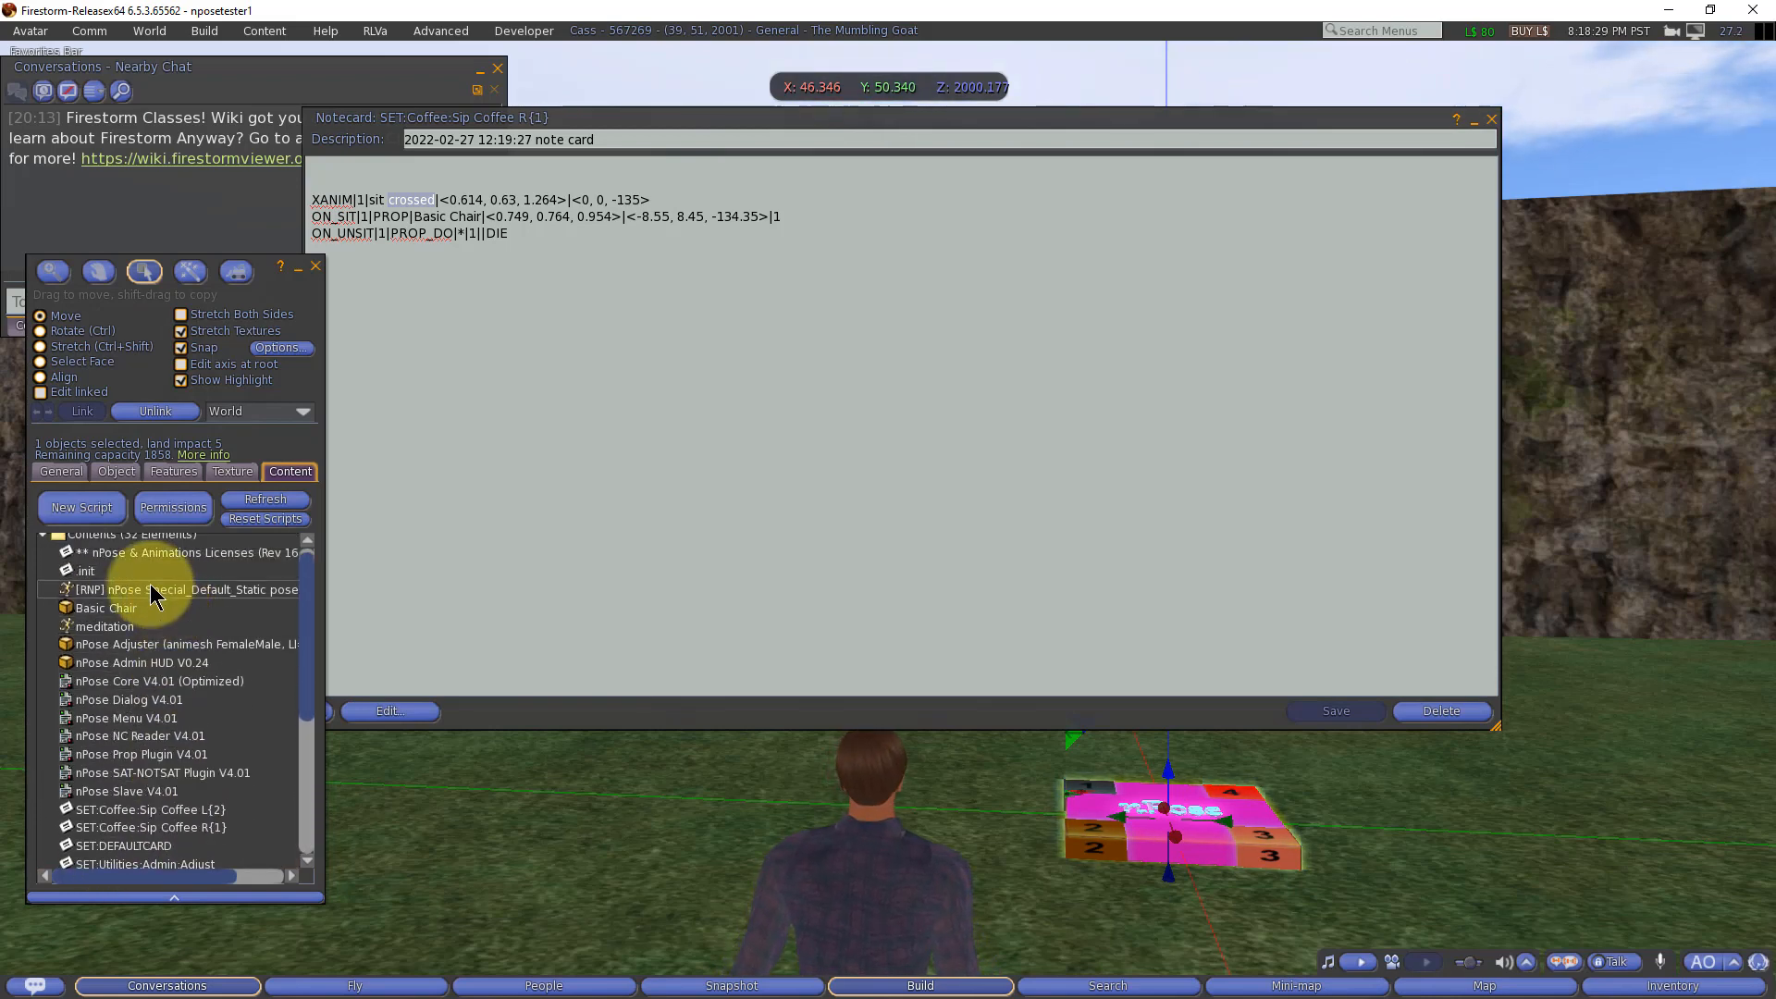
pyautogui.click(117, 628)
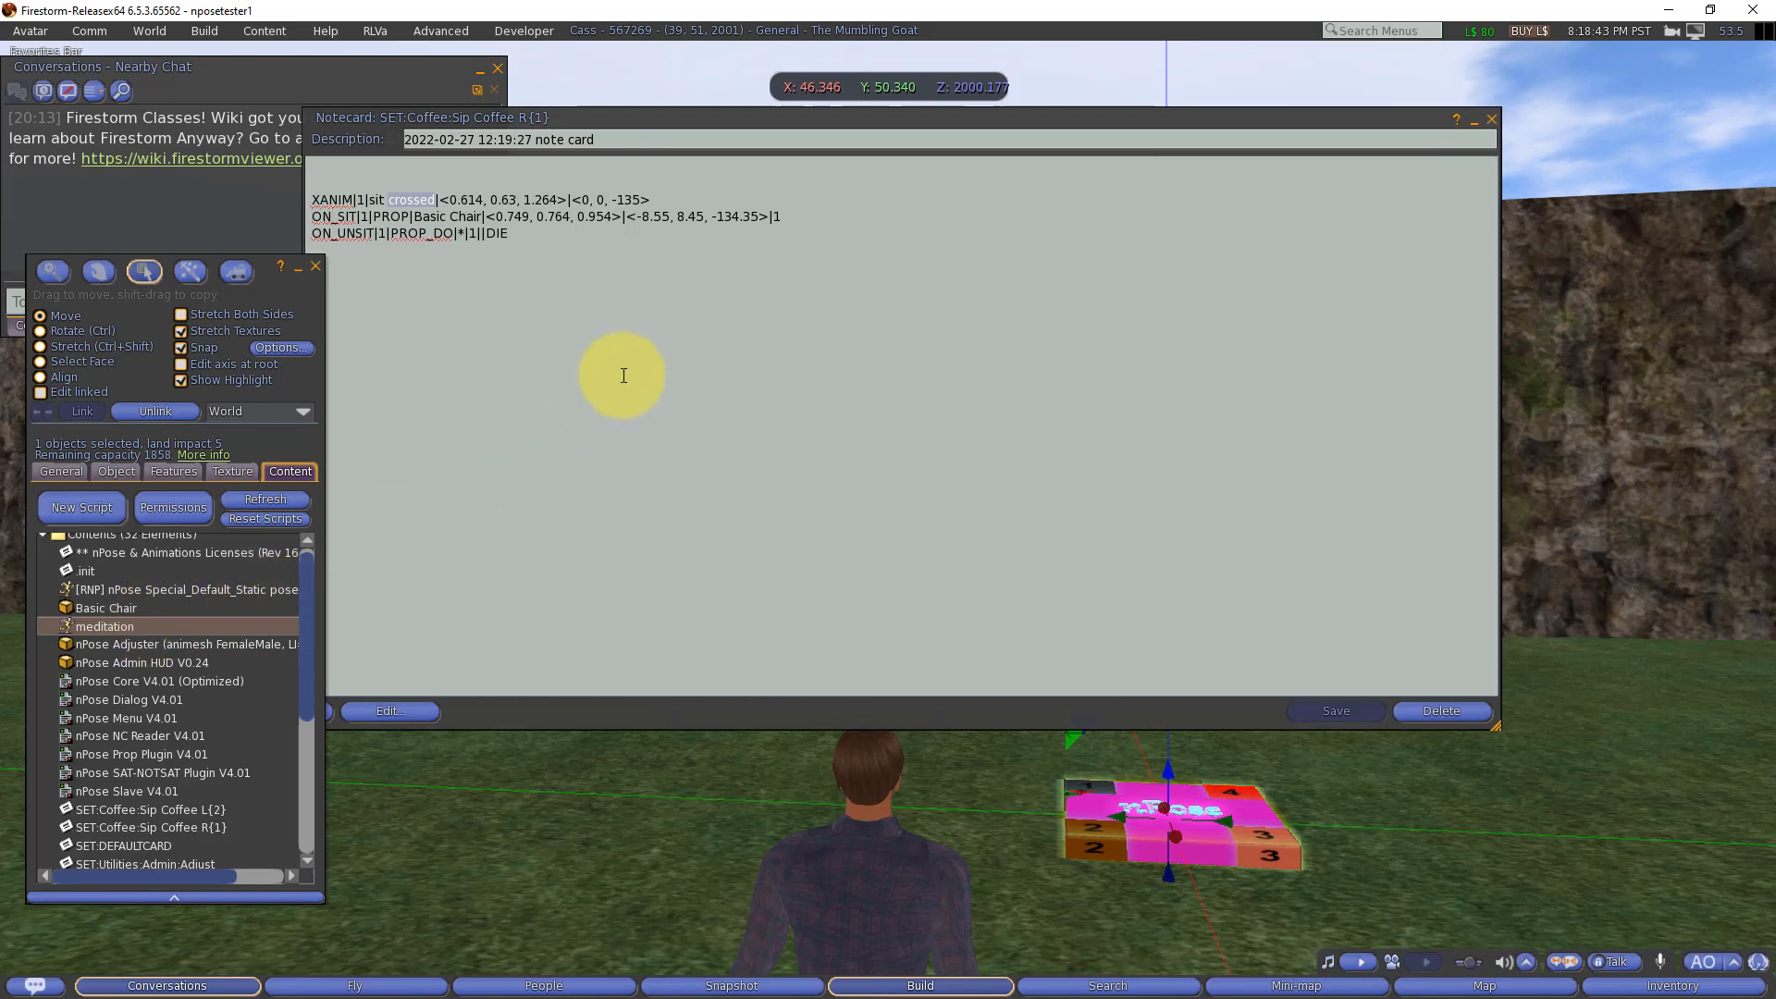
pyautogui.scroll(-5, 191, 815)
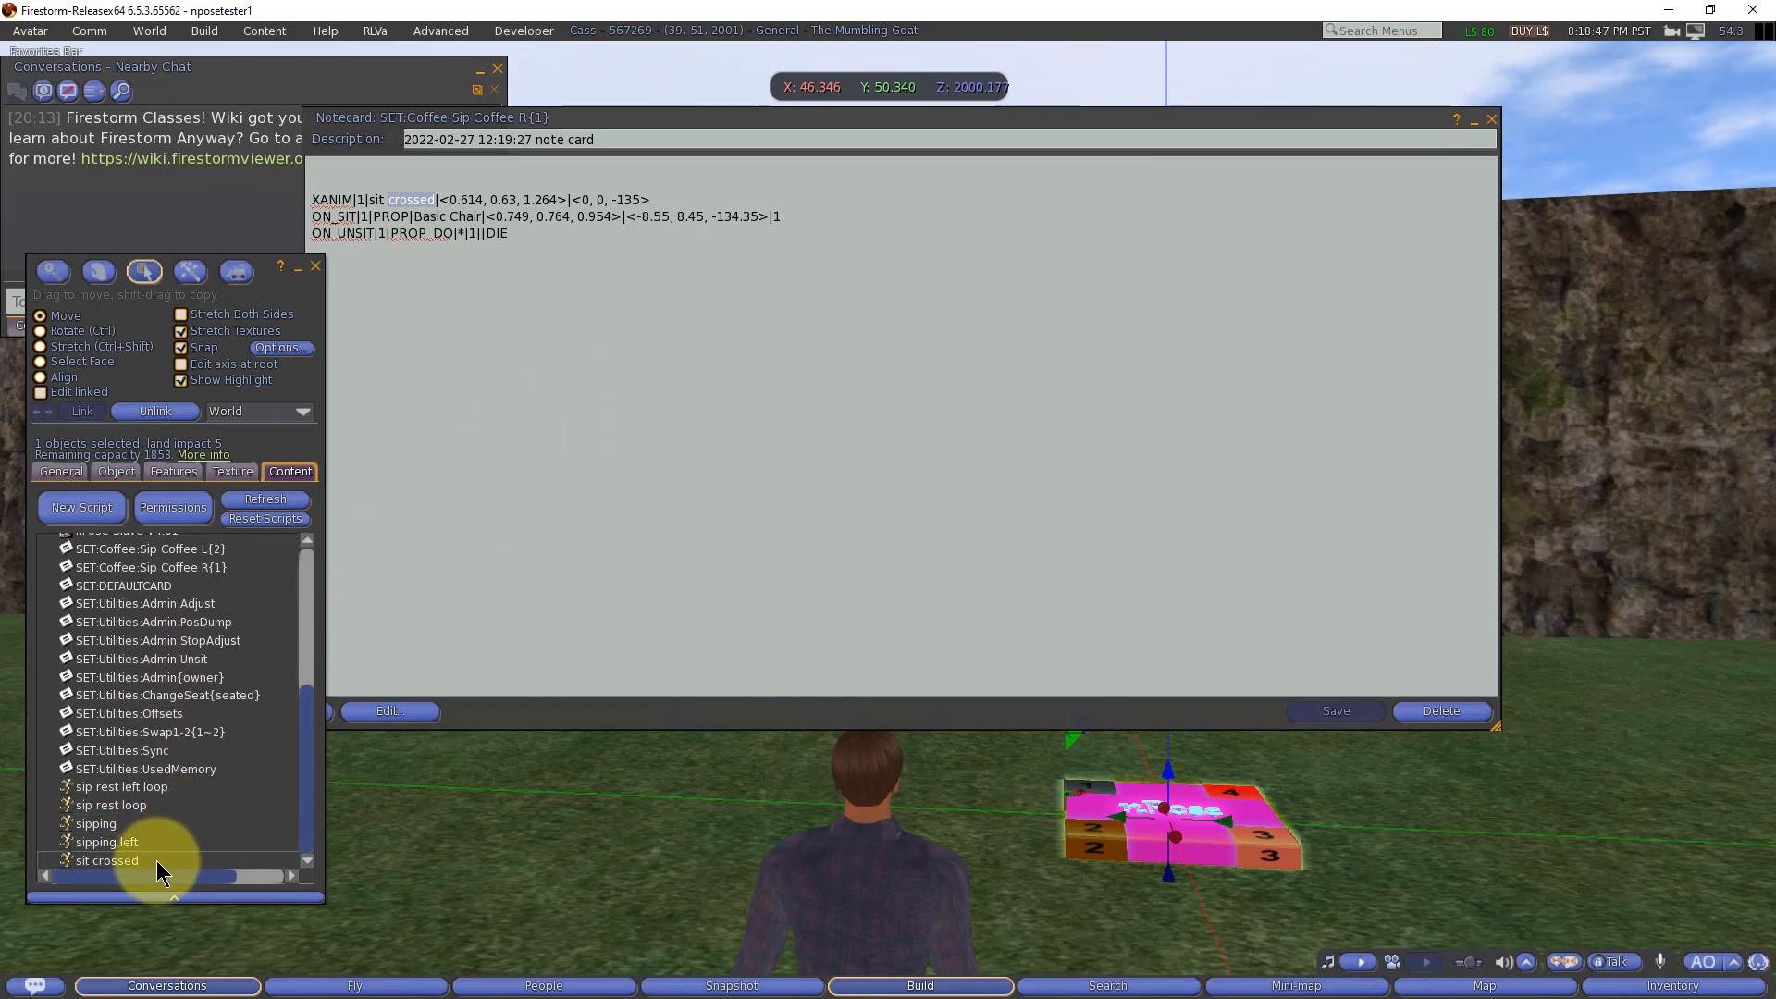
# Step: Examine the notecard's Basic Chair prop, sit crossed animation and ON_UNSIT entries, including the prop line's final field, and close the notecard
pyautogui.click(691, 305)
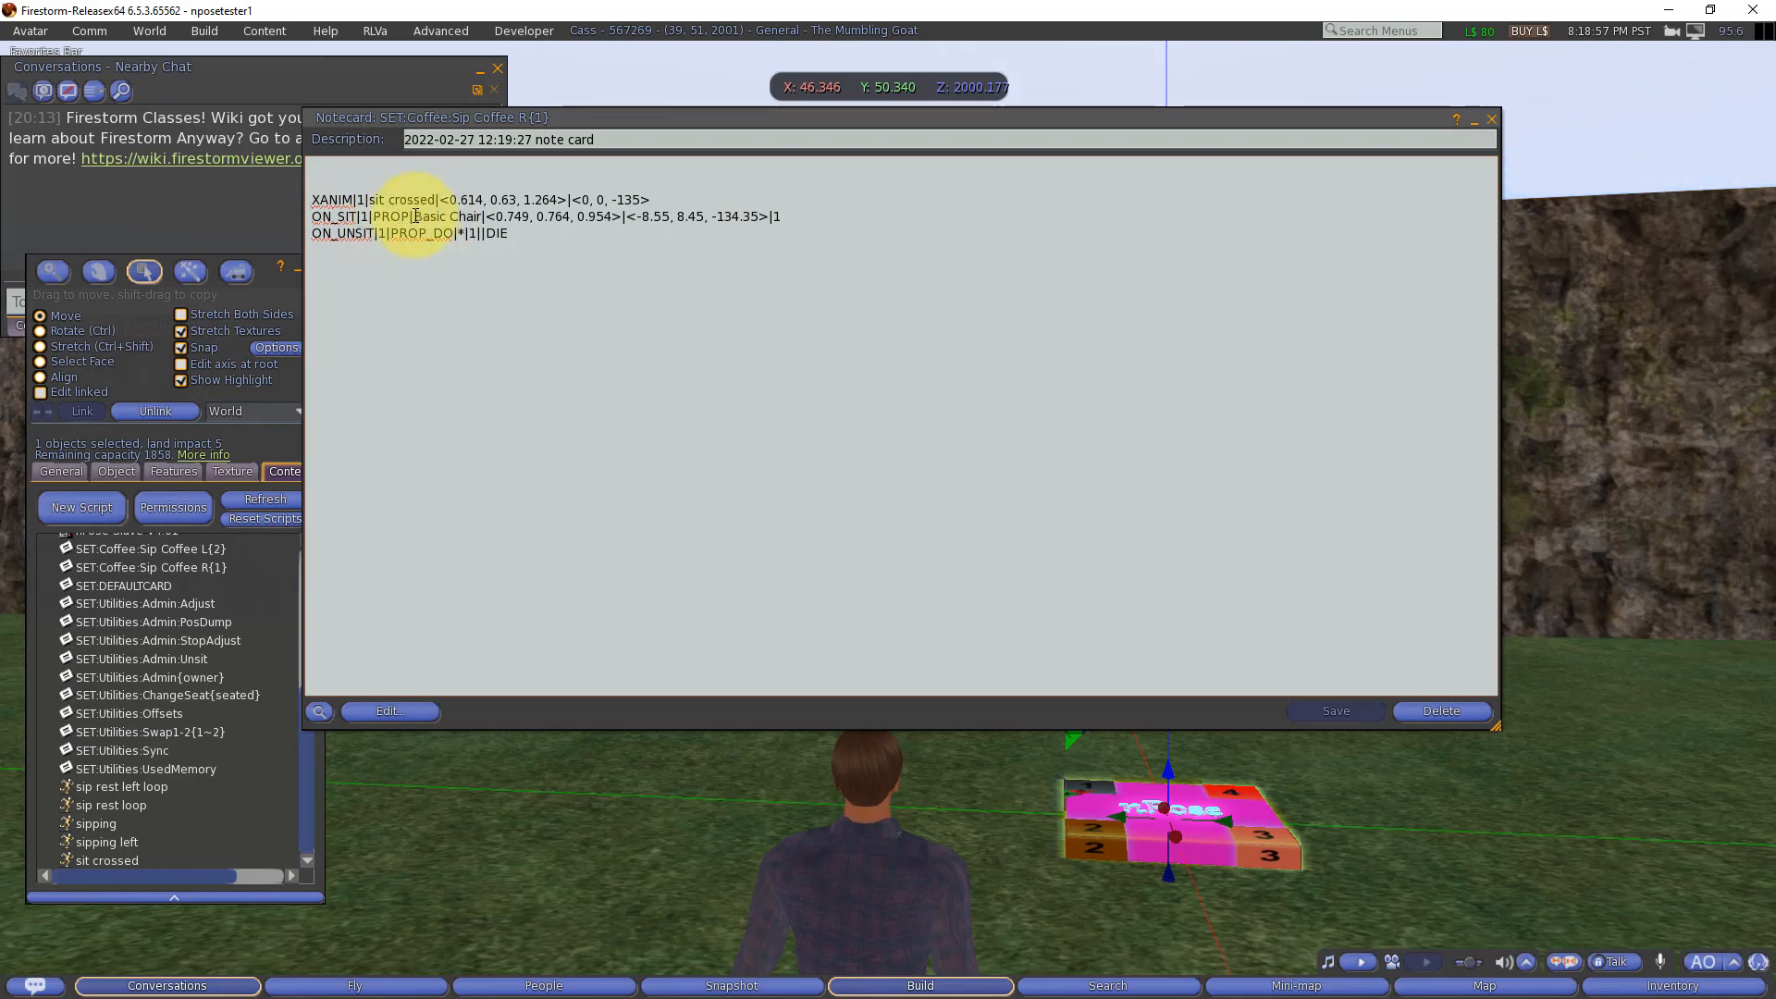
pyautogui.moveTo(427, 217); pyautogui.dragTo(468, 218)
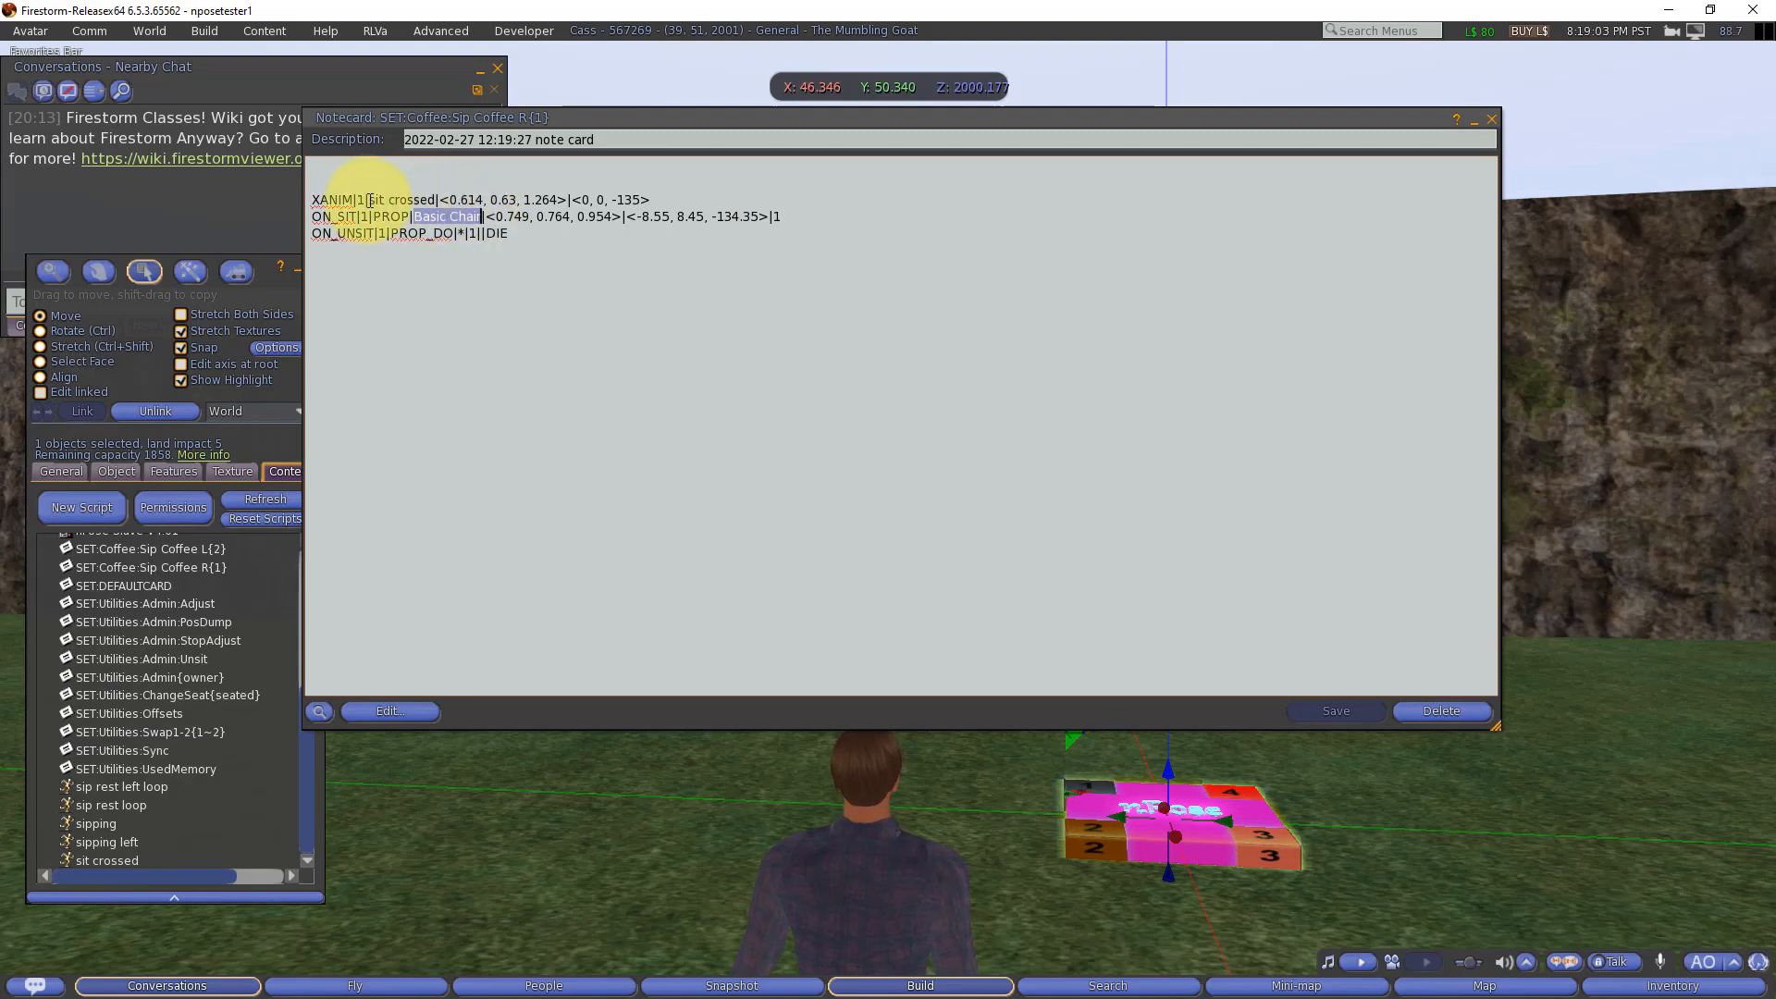
pyautogui.moveTo(370, 199); pyautogui.dragTo(436, 200)
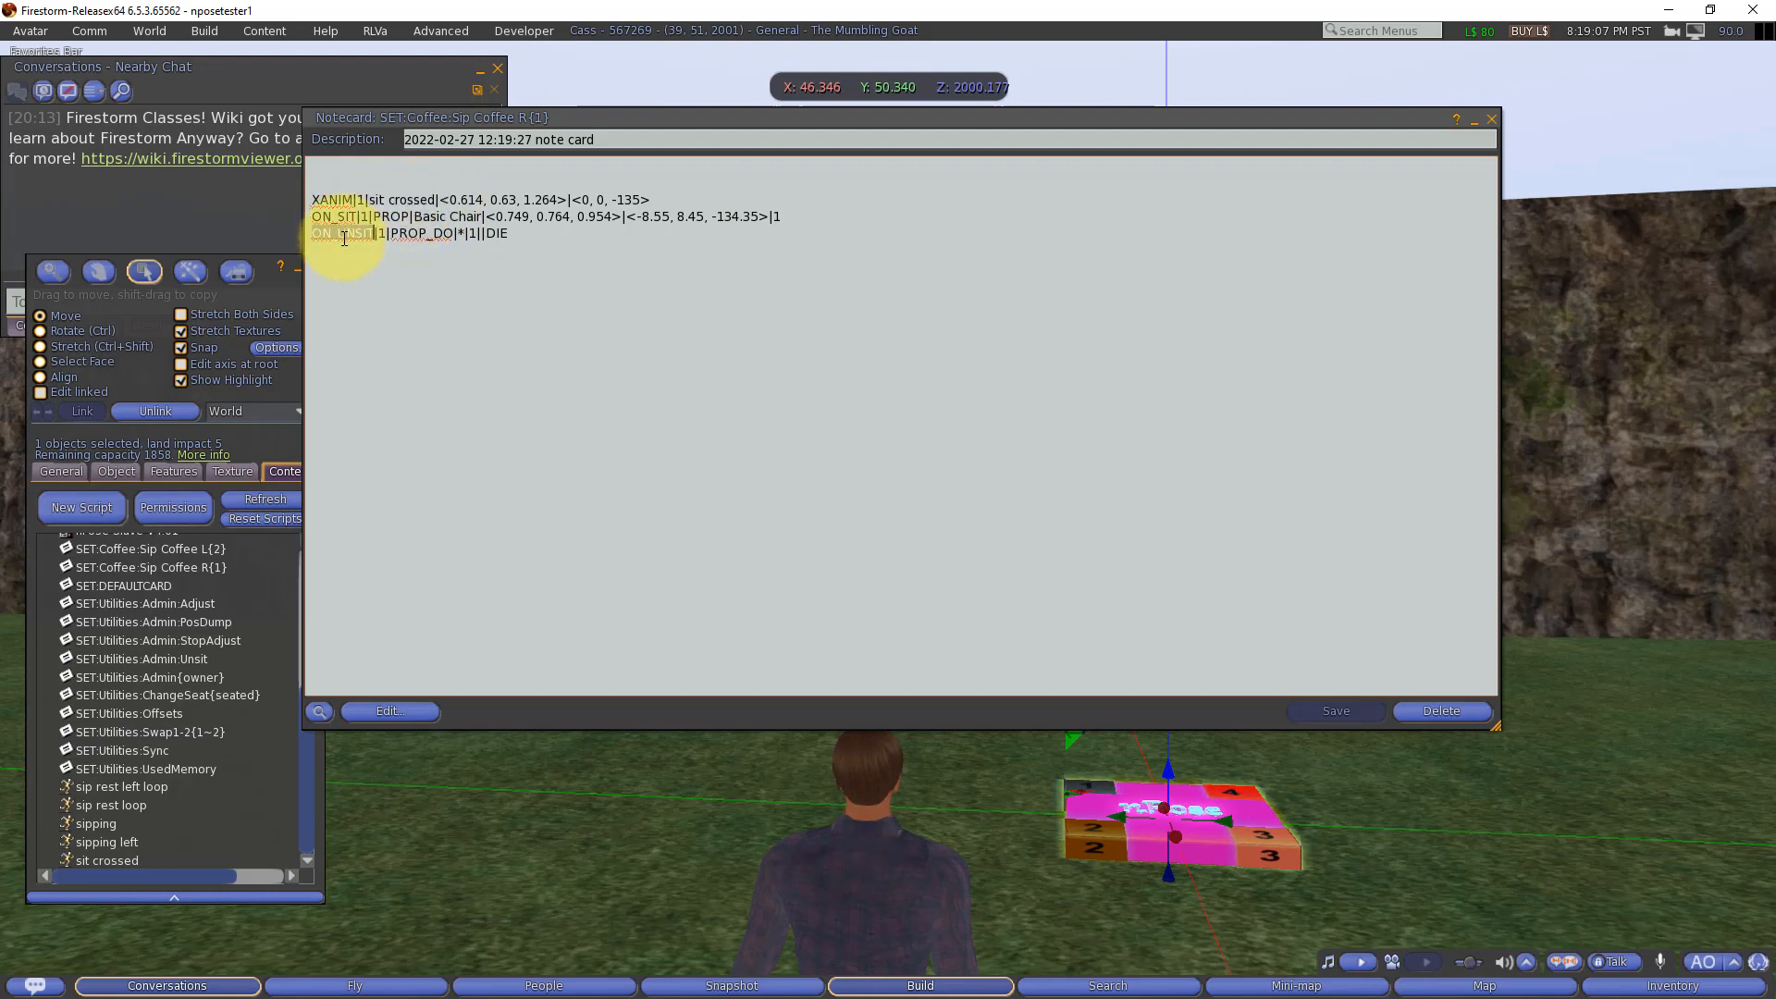
pyautogui.doubleClick(343, 233)
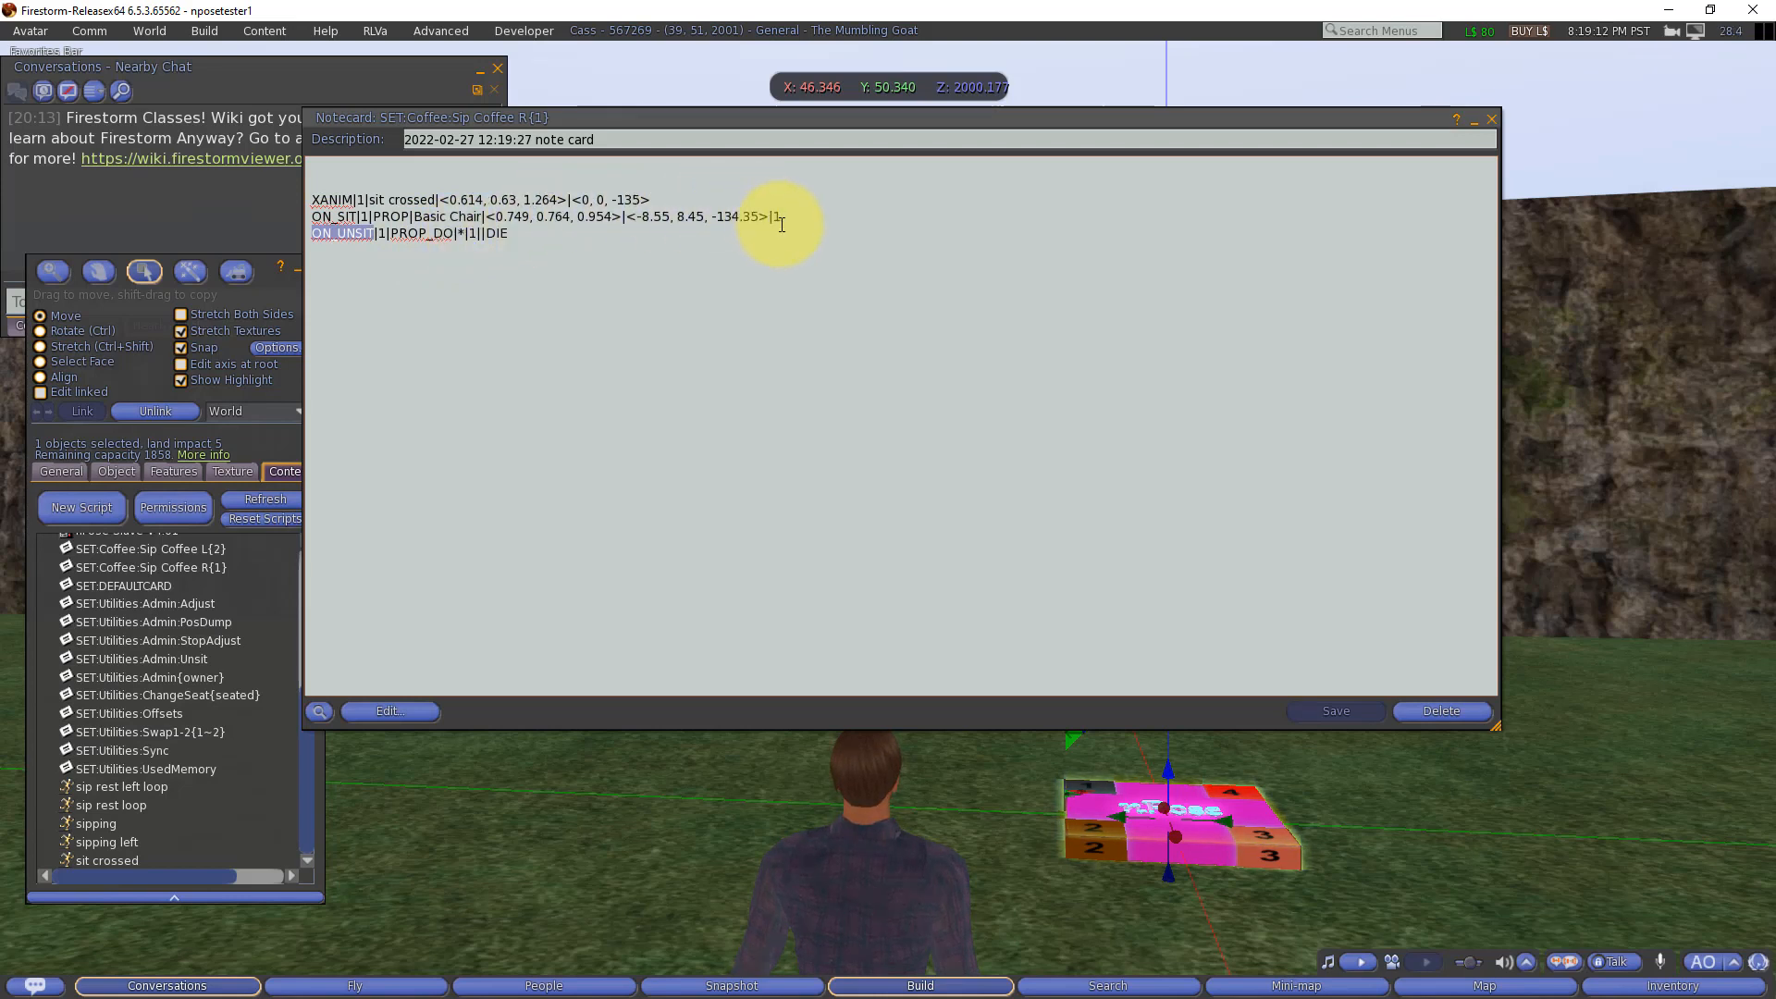
pyautogui.moveTo(785, 217); pyautogui.dragTo(773, 218)
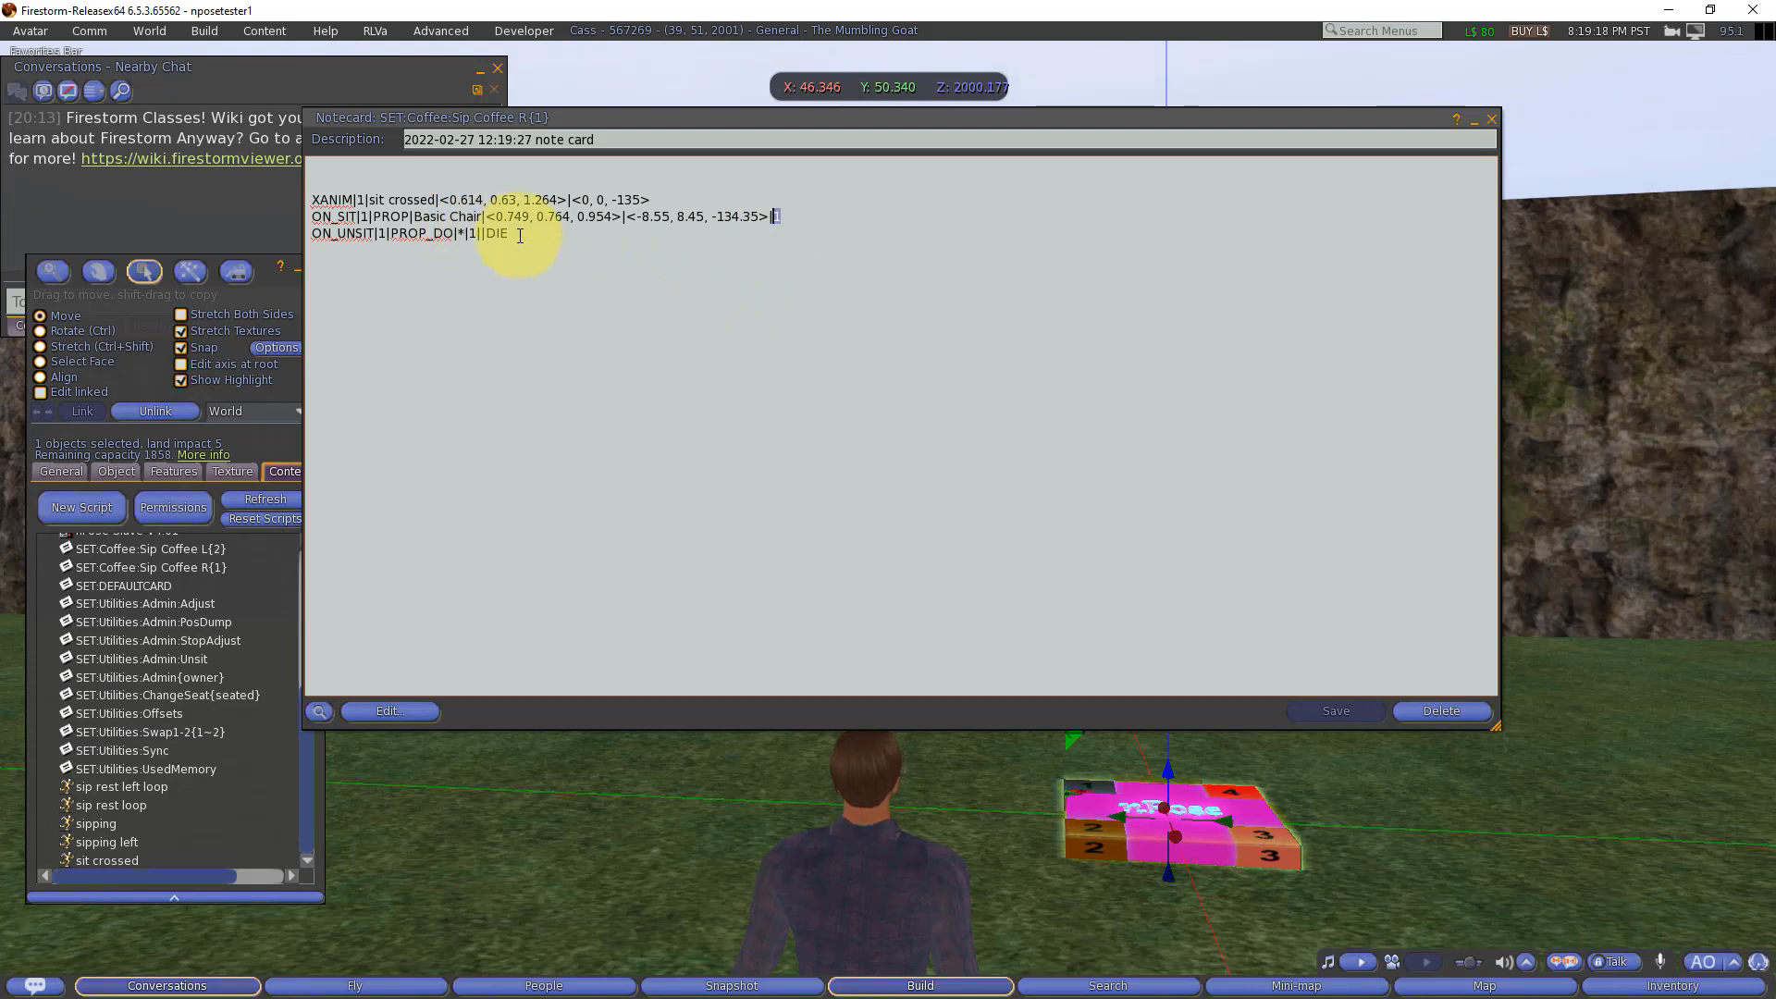
pyautogui.click(800, 282)
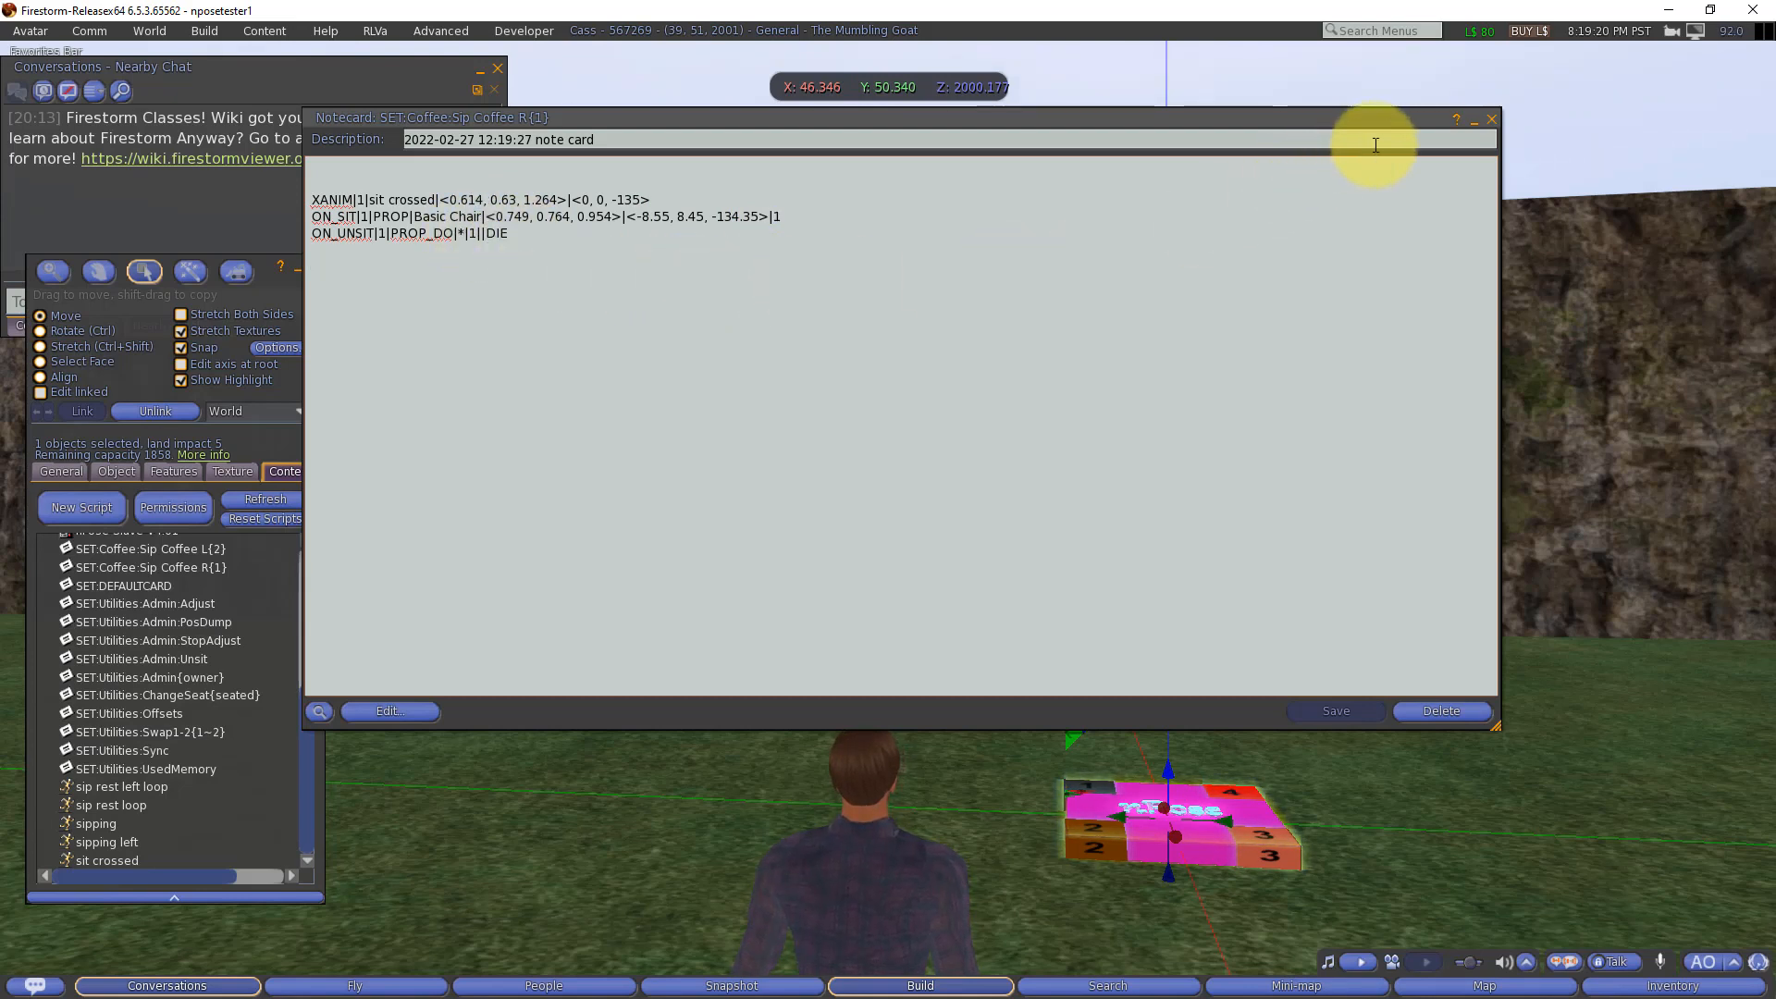
pyautogui.click(1492, 118)
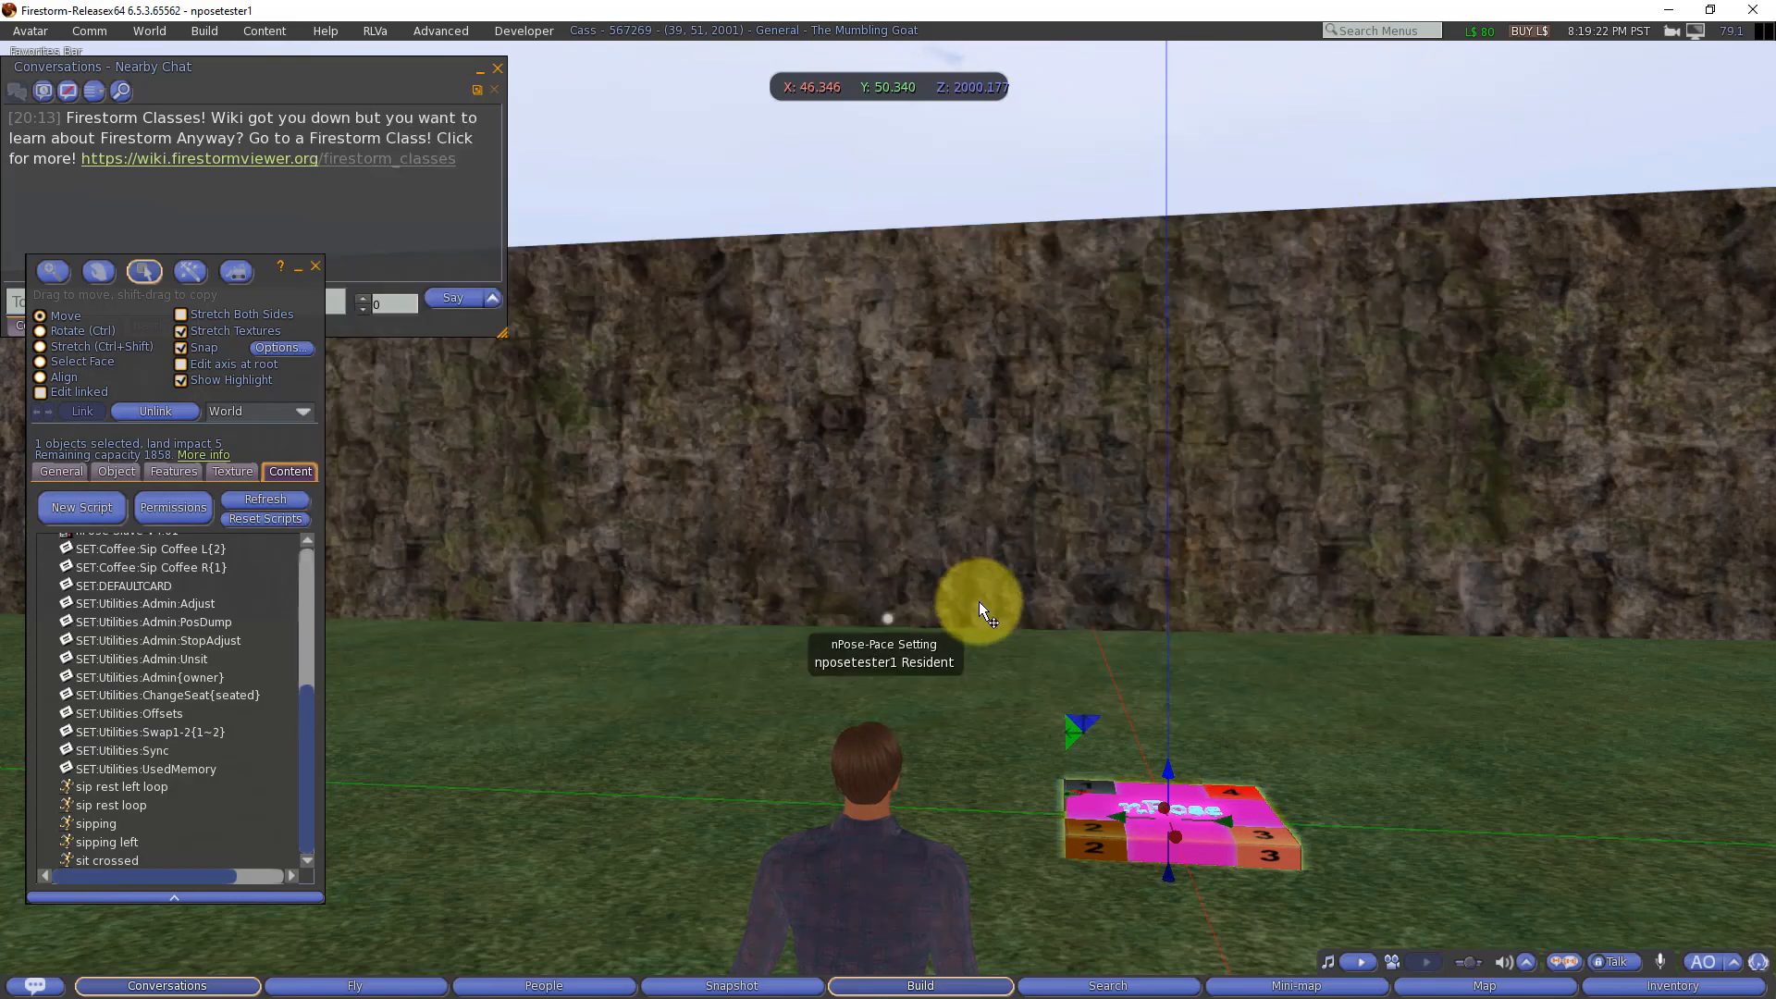
# Step: Seat the avatar on the nPose object and bring up the object's main menu
pyautogui.rightClick(1092, 790)
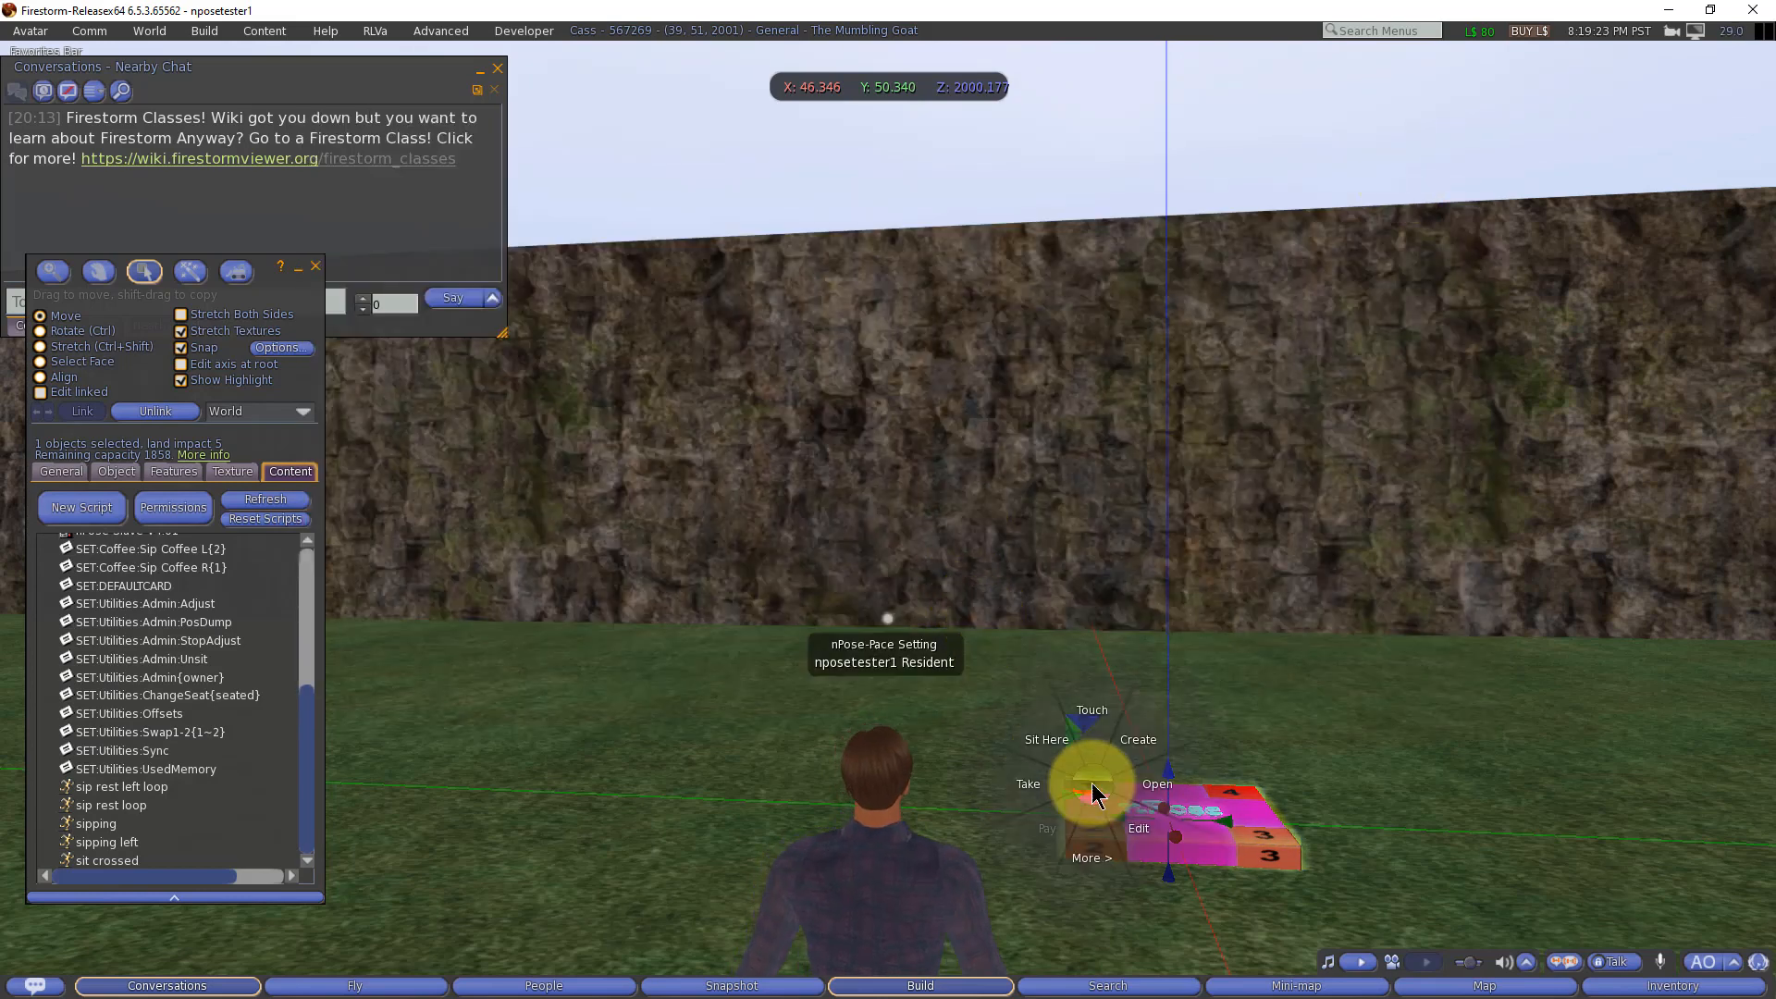
pyautogui.click(1054, 739)
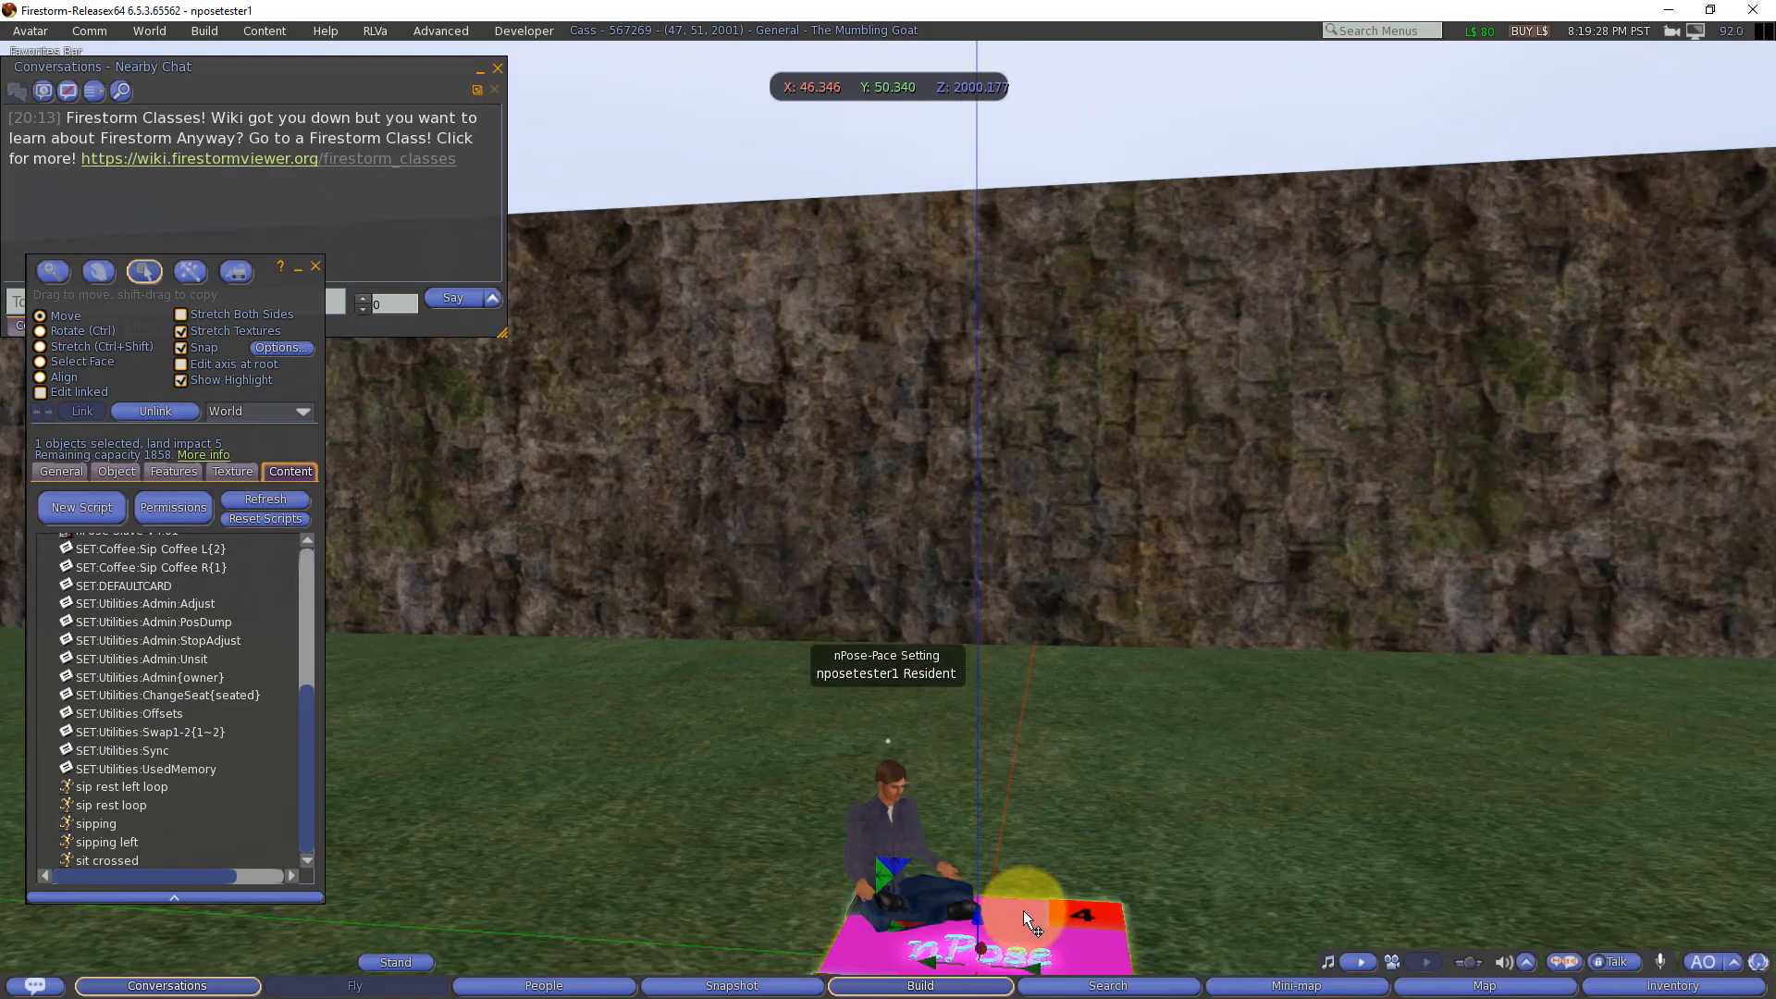
pyautogui.click(1023, 910)
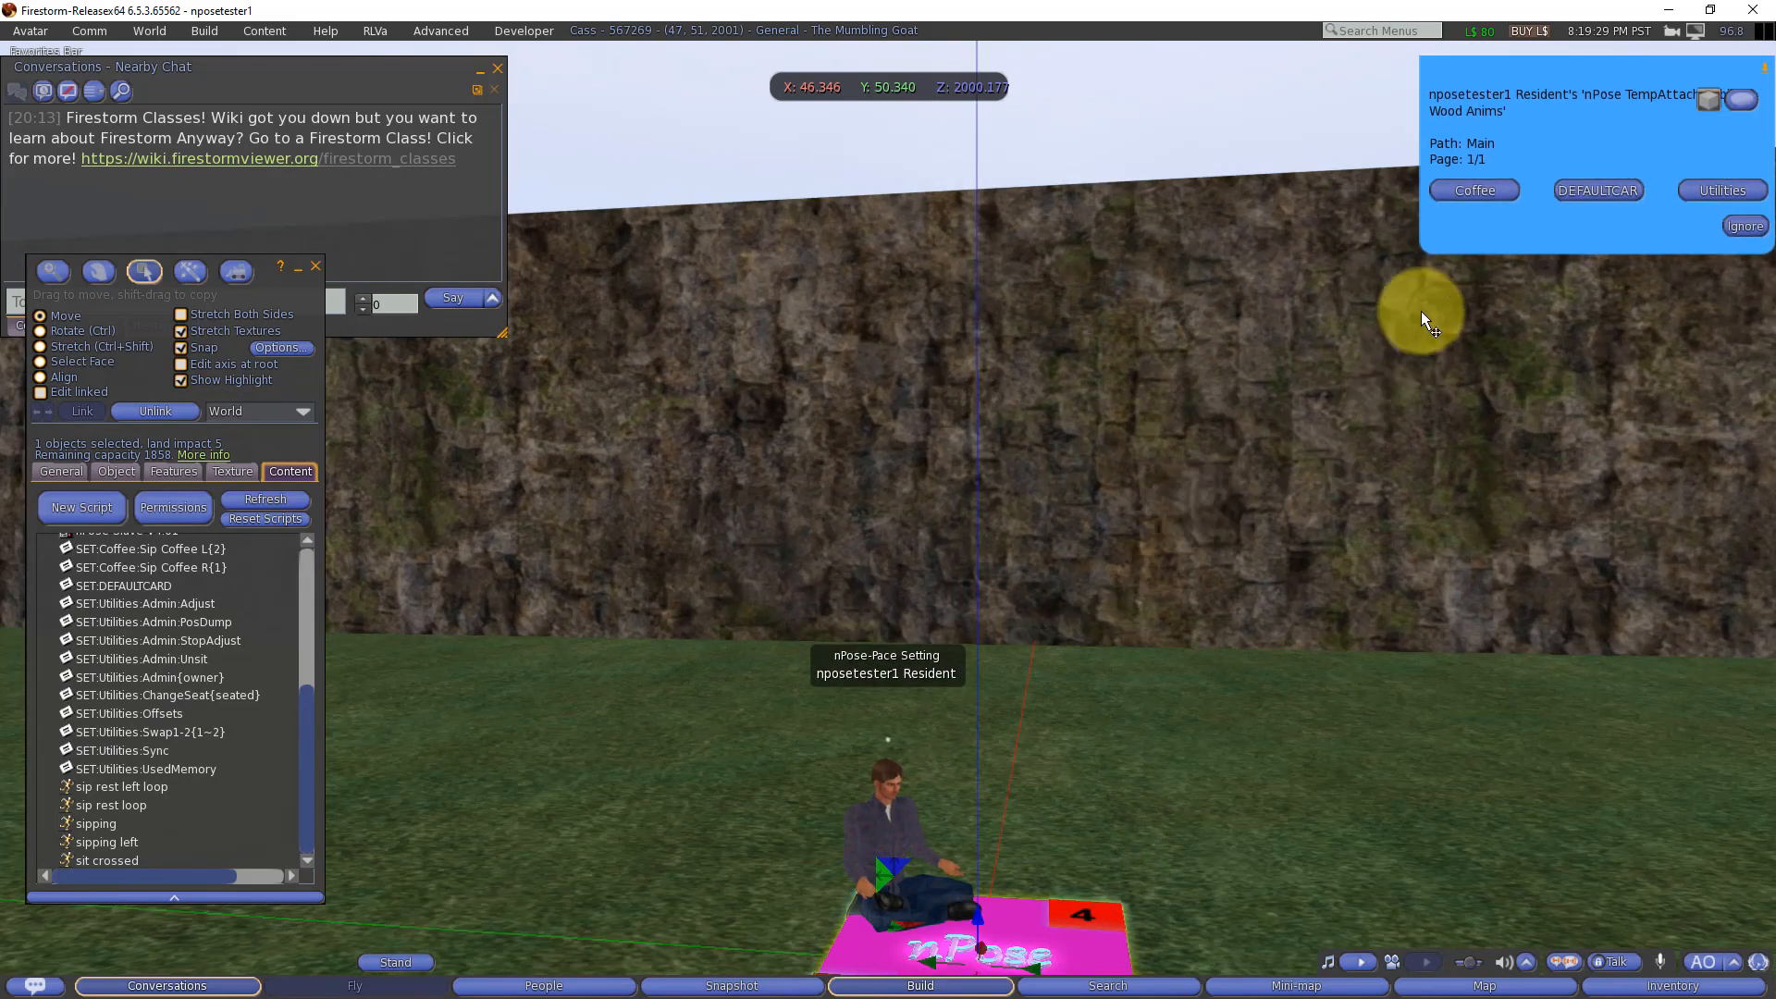
# Step: Apply the Sip Coffee R pose from the object's Coffee menu and return the avatar to the DEFAULTCARD pose
pyautogui.click(1459, 191)
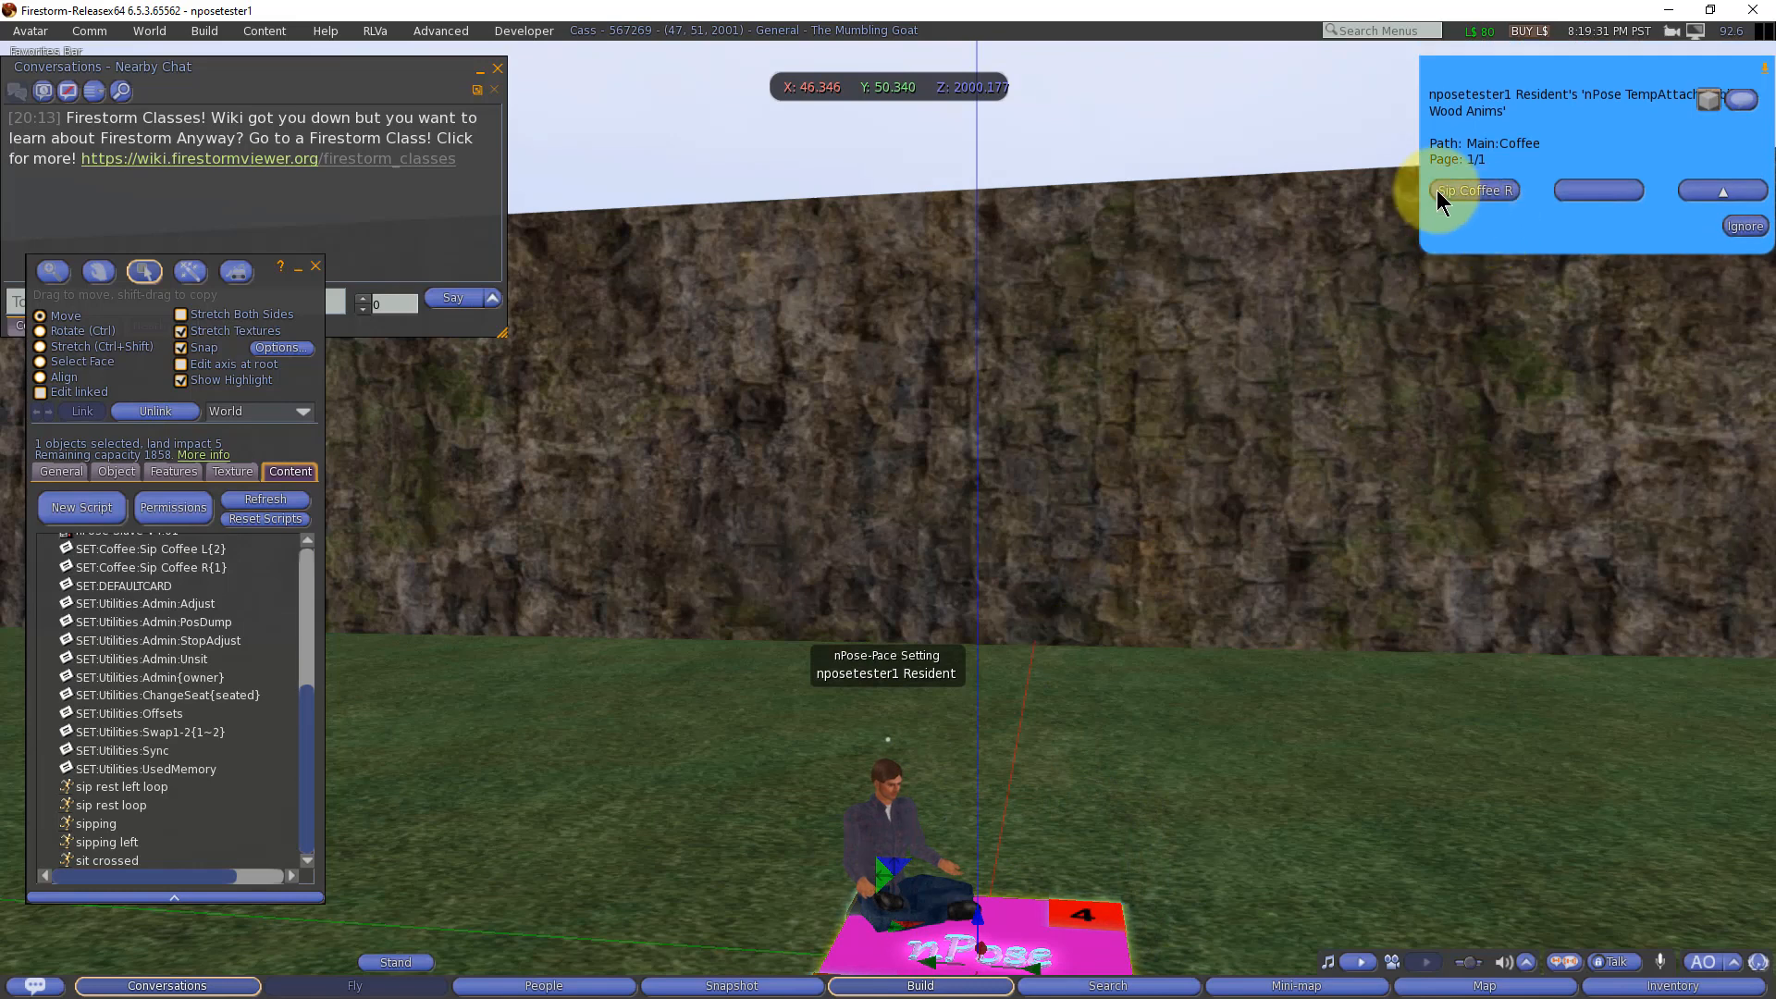
pyautogui.click(1465, 191)
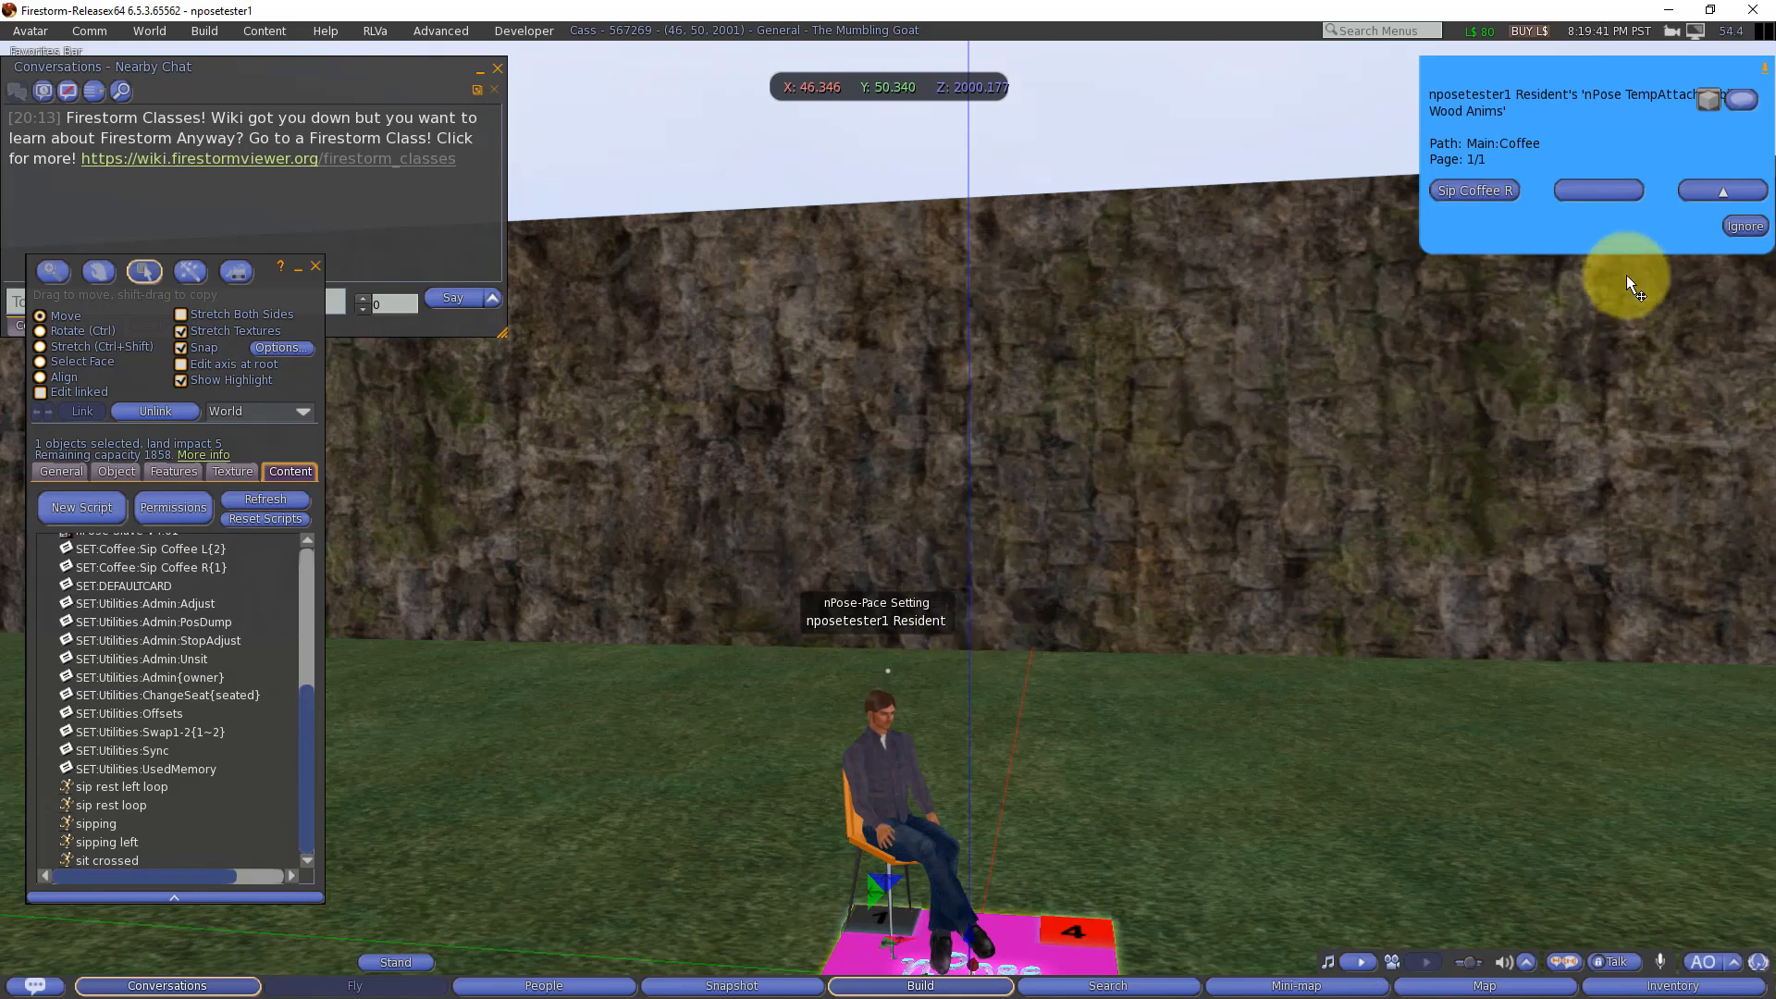
pyautogui.click(1698, 189)
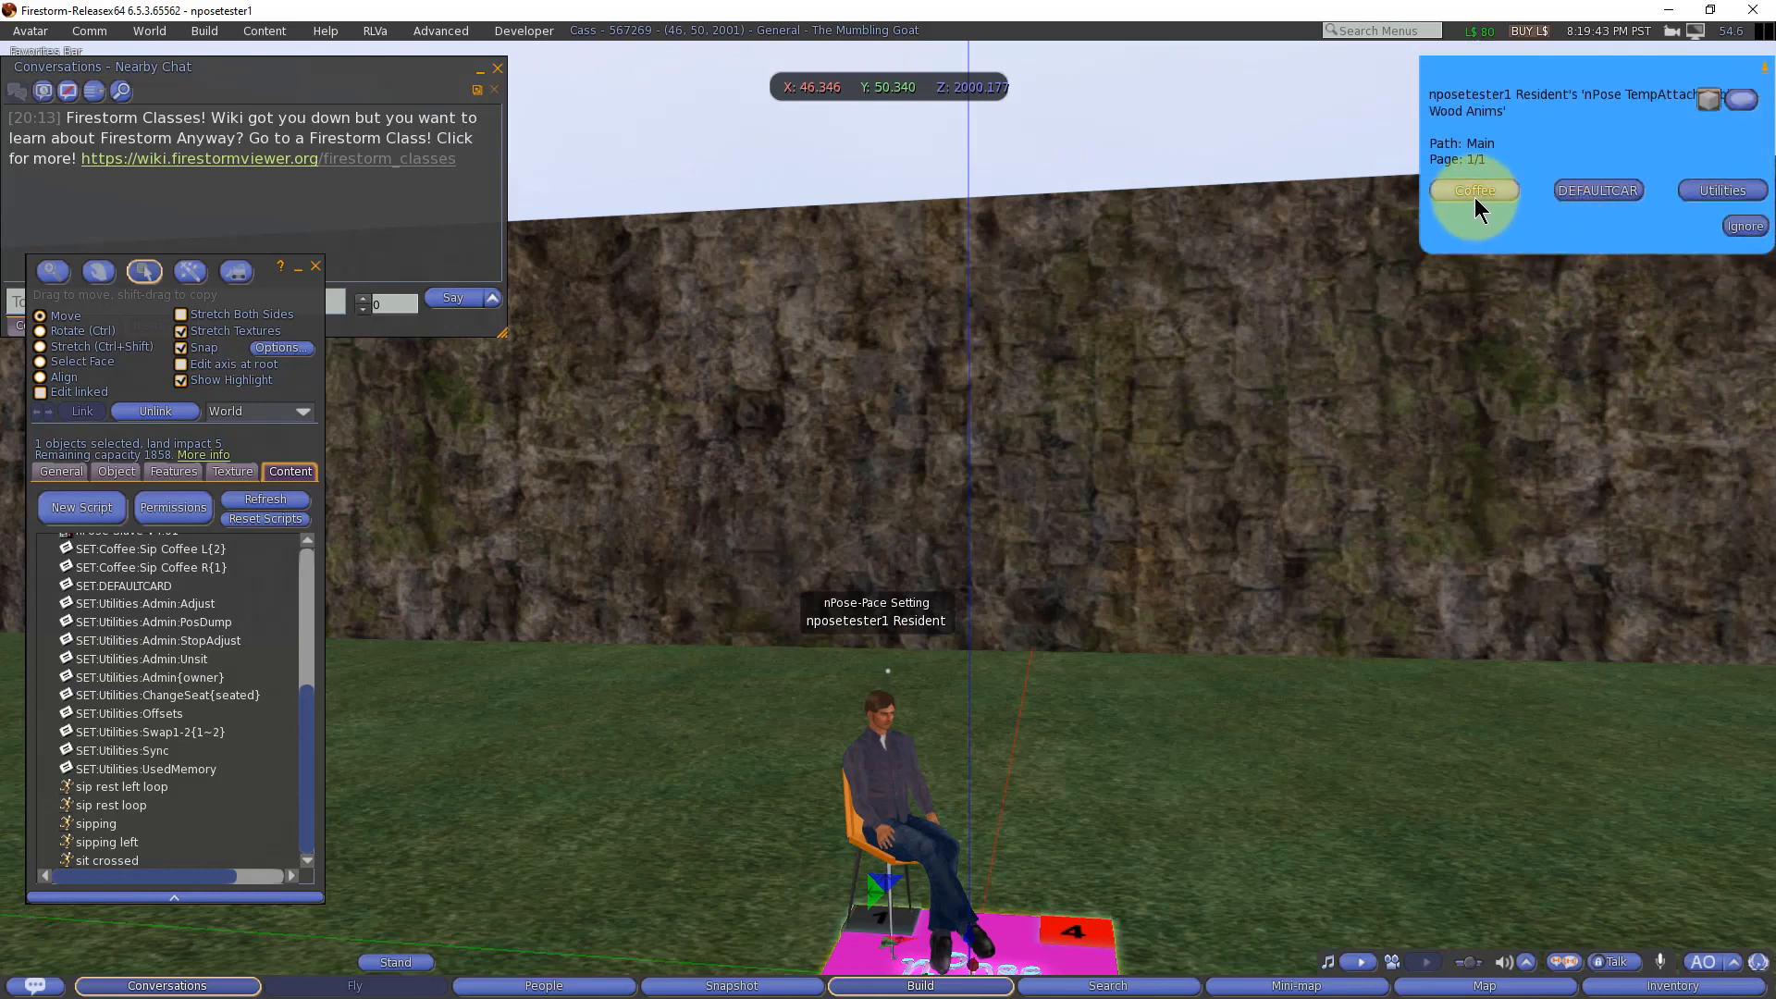
pyautogui.click(1593, 192)
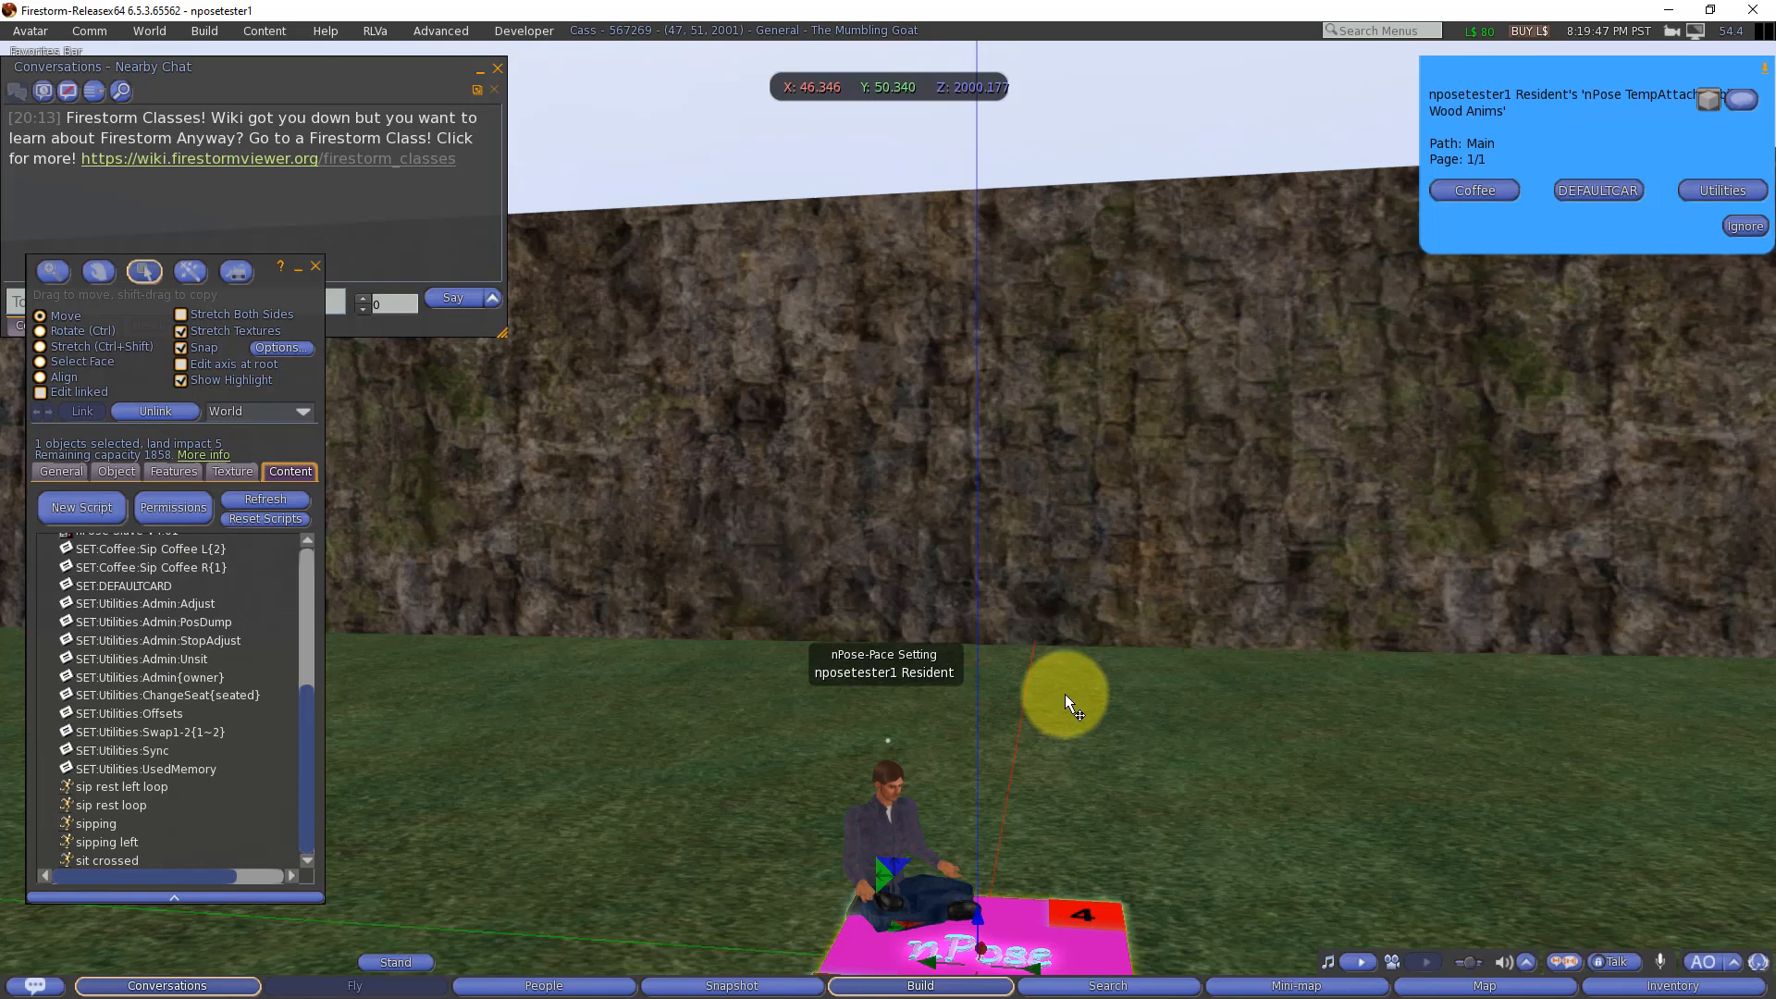
pyautogui.scroll(-3, 1063, 693)
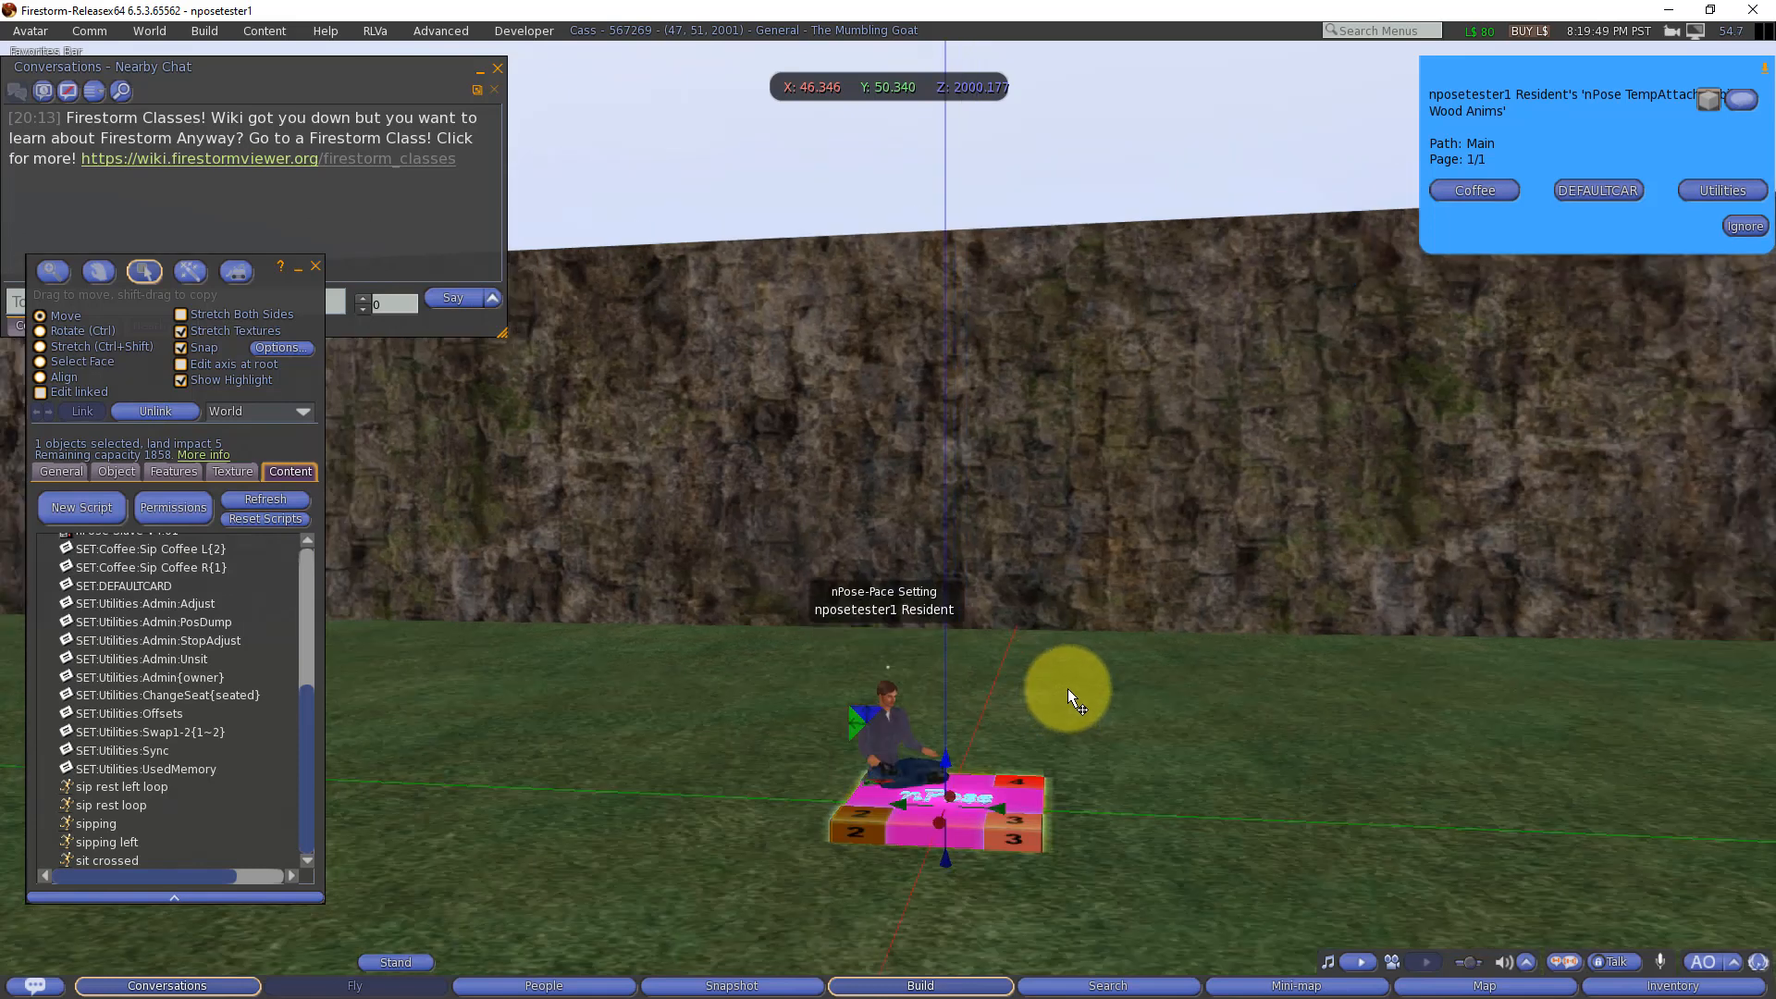
# Step: Examine the coffee animations in the object's contents, from sip rest left loop to sipping left, focusing on sip rest loop and sipping
pyautogui.click(95, 786)
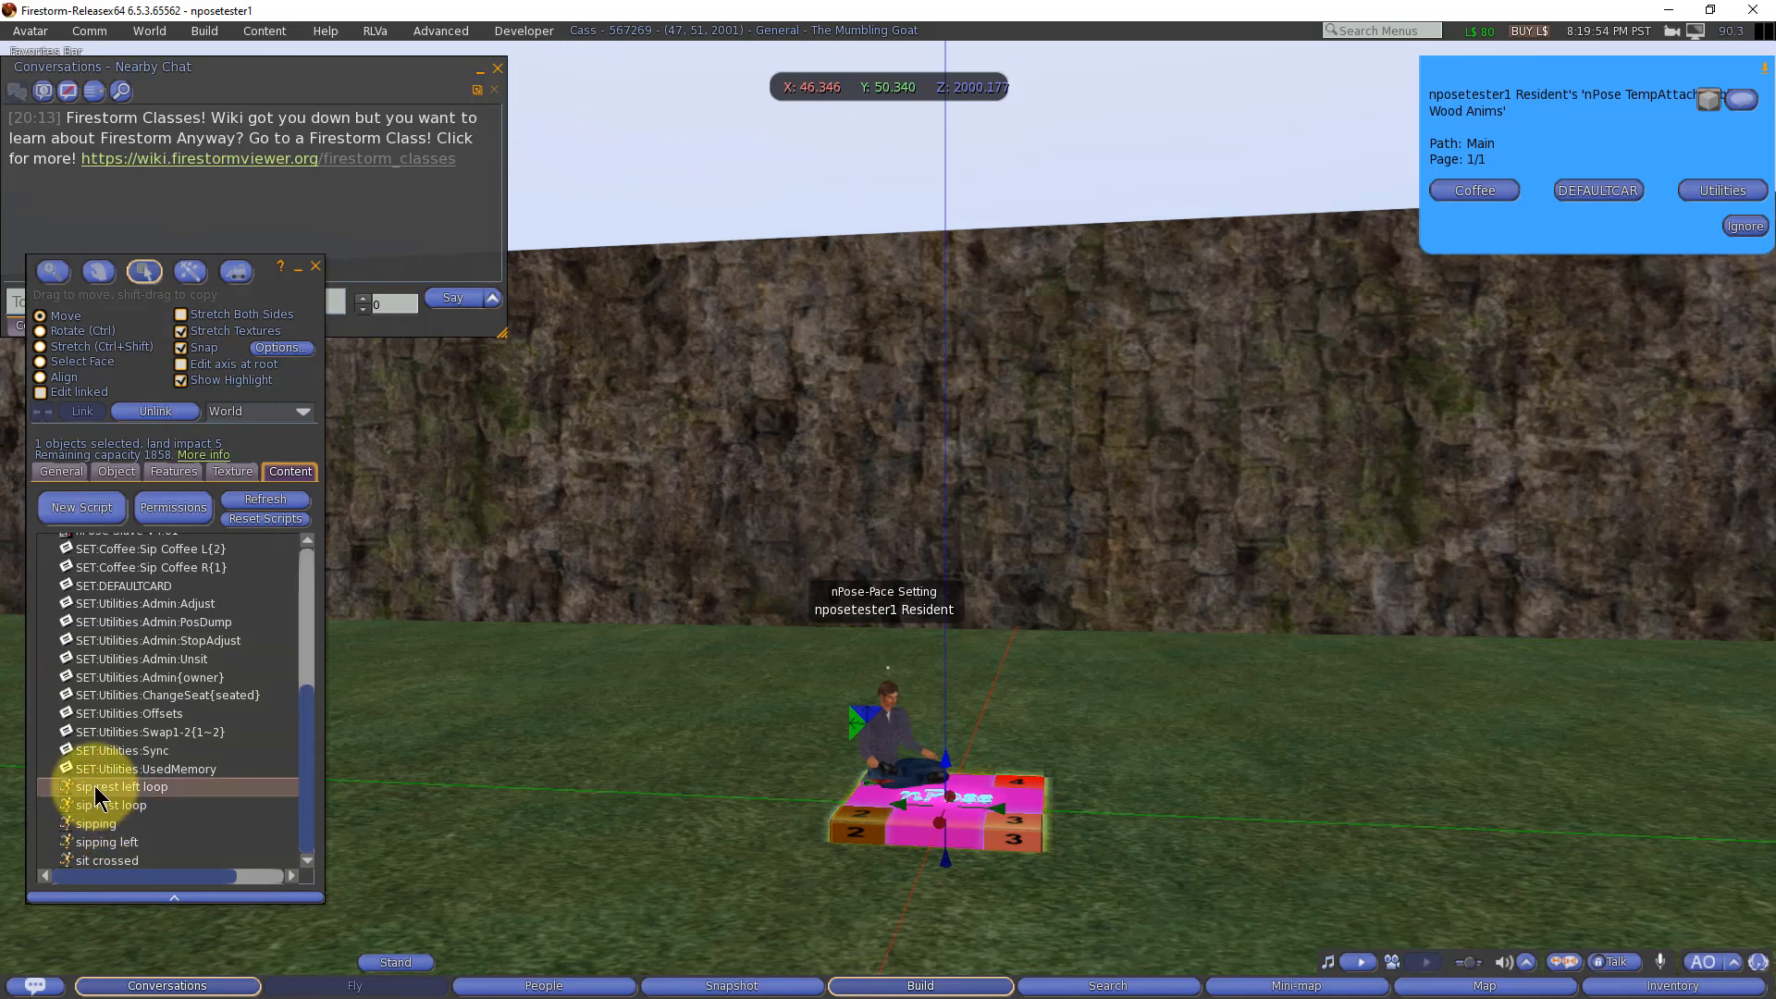
pyautogui.keyDown('shift'); pyautogui.click(101, 839); pyautogui.keyUp('shift')
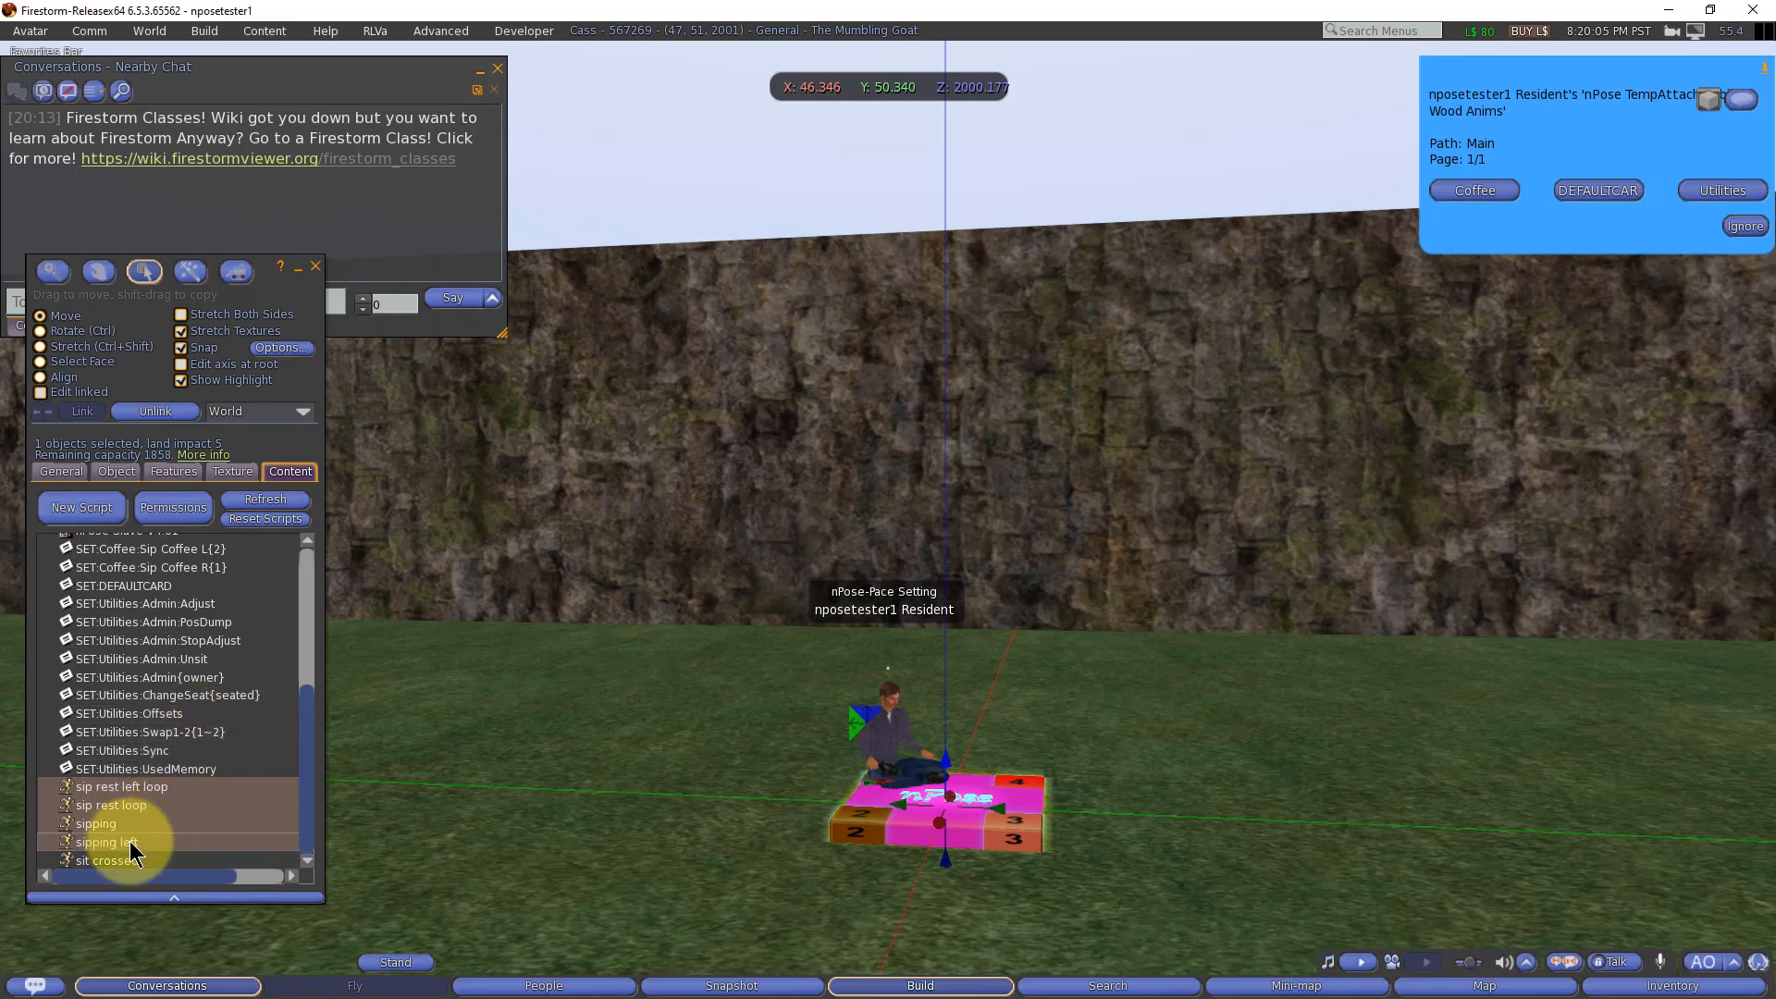
pyautogui.click(204, 803)
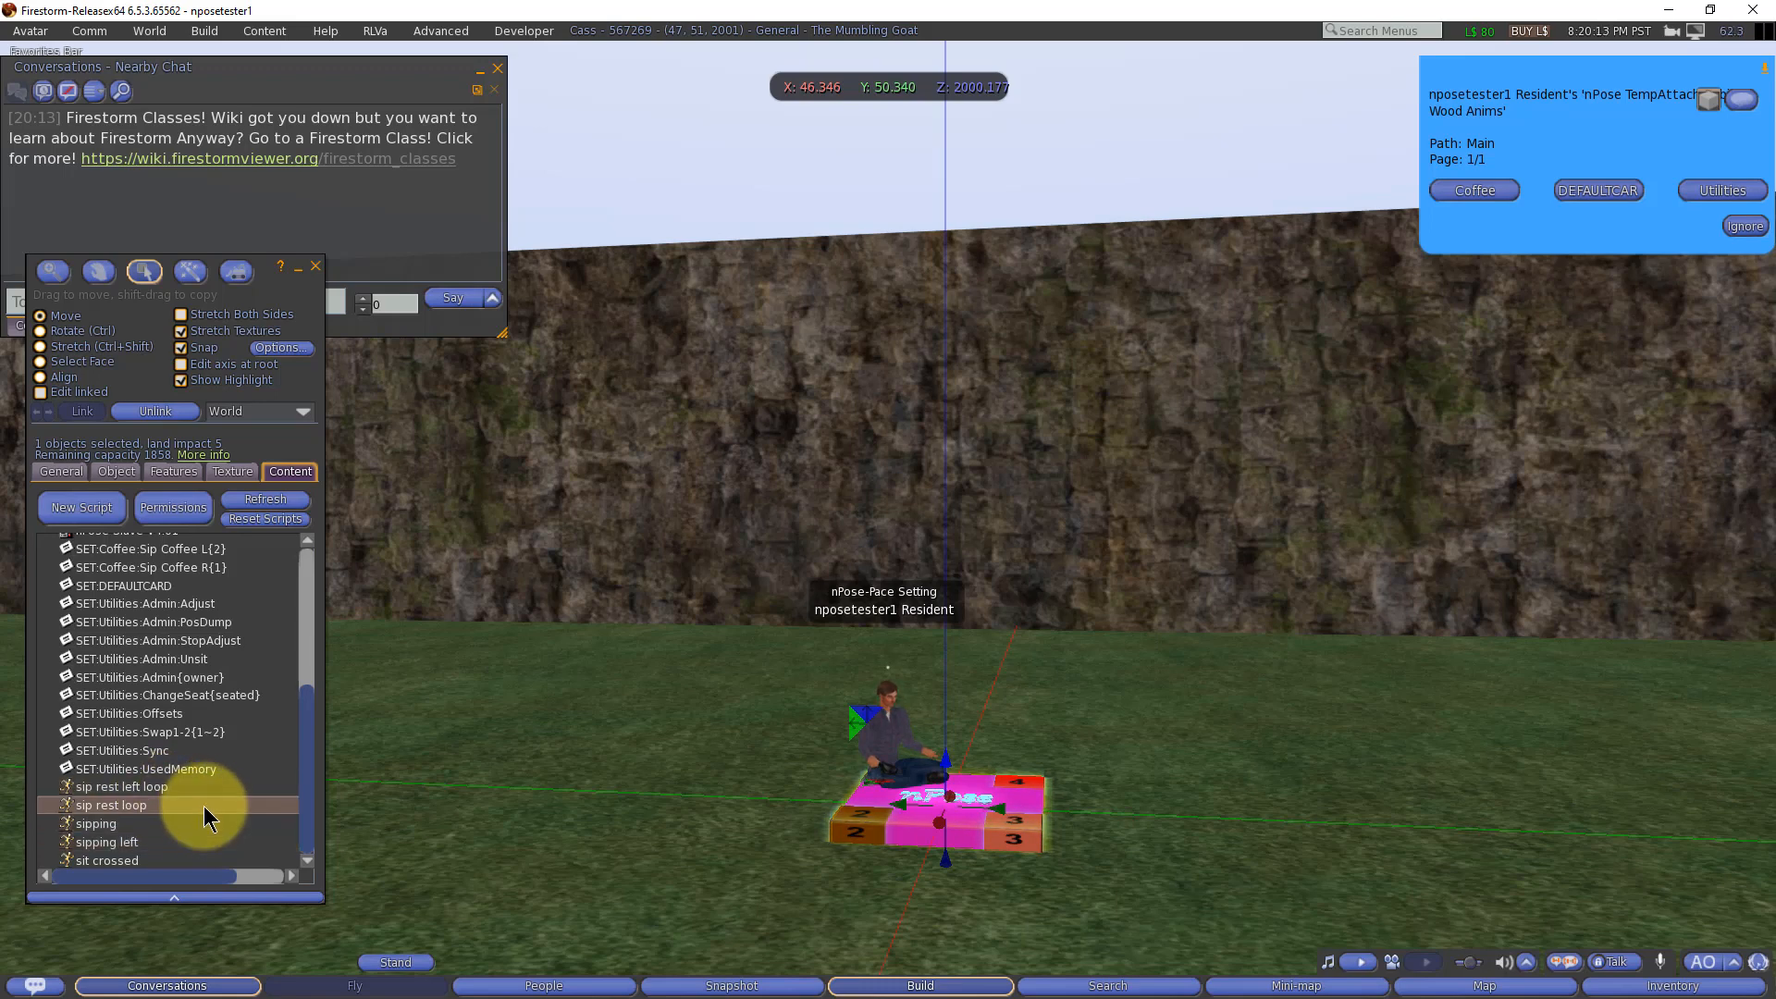
pyautogui.click(103, 824)
pyautogui.keyDown('shift'); pyautogui.click(105, 811); pyautogui.keyUp('shift')
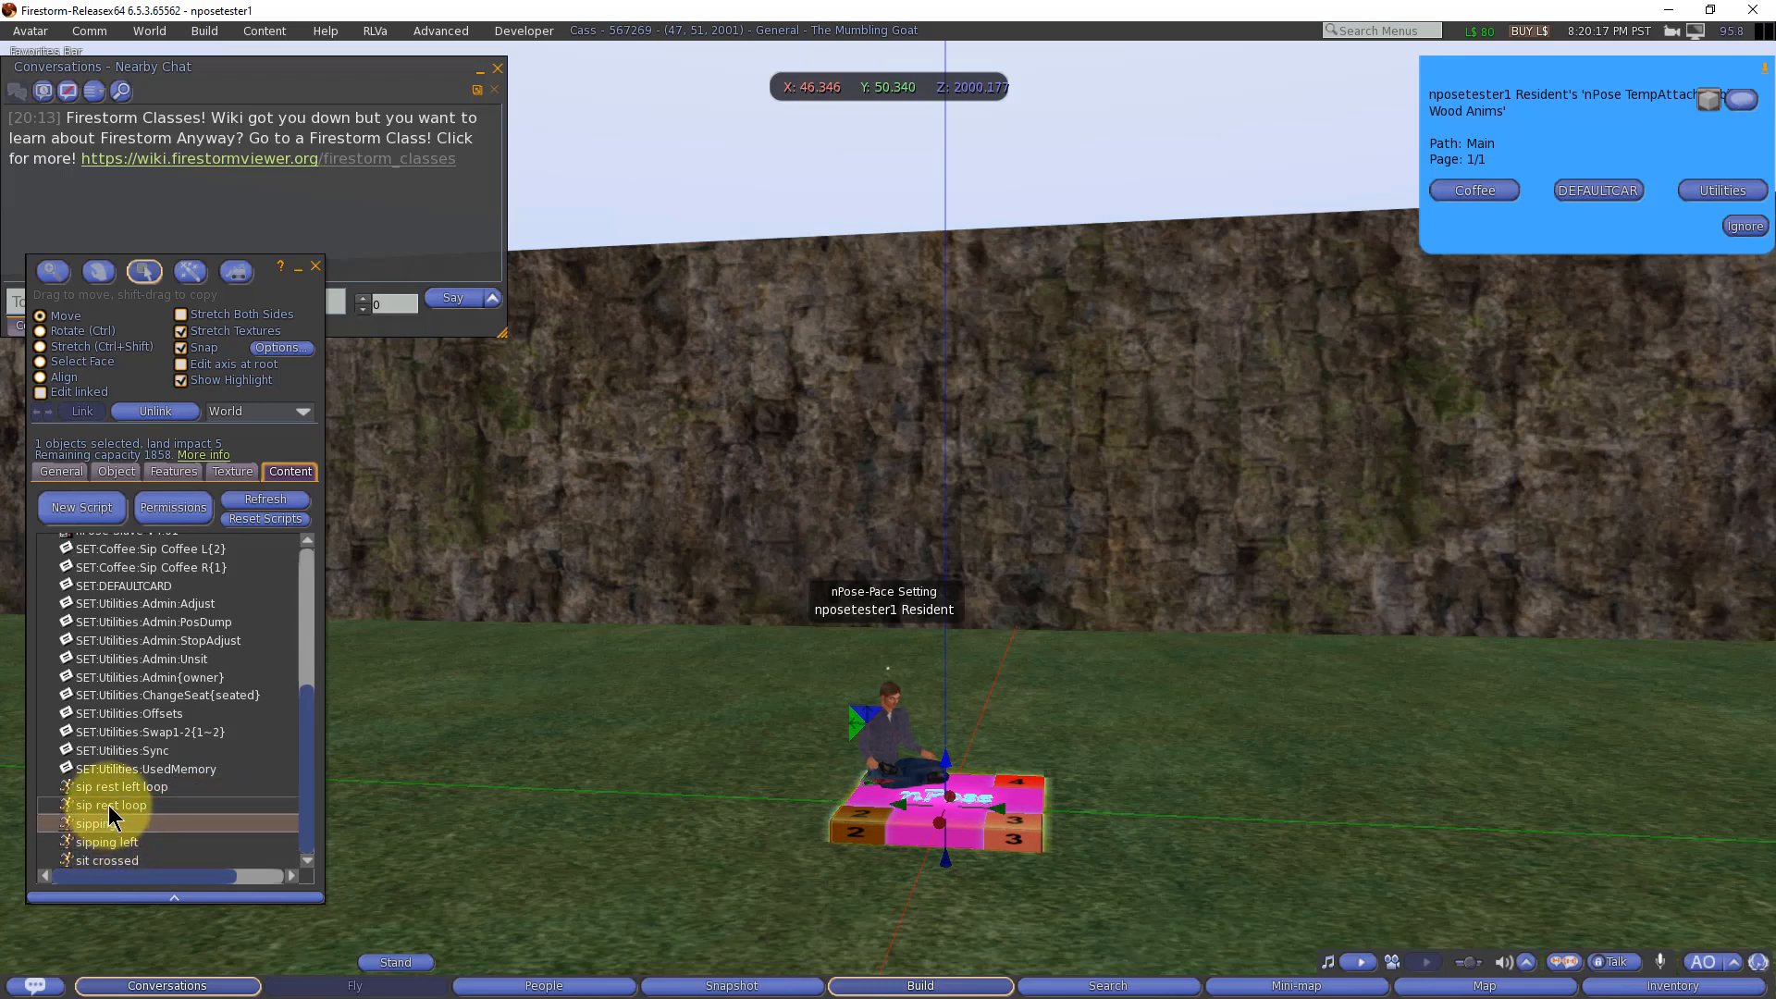
pyautogui.click(192, 807)
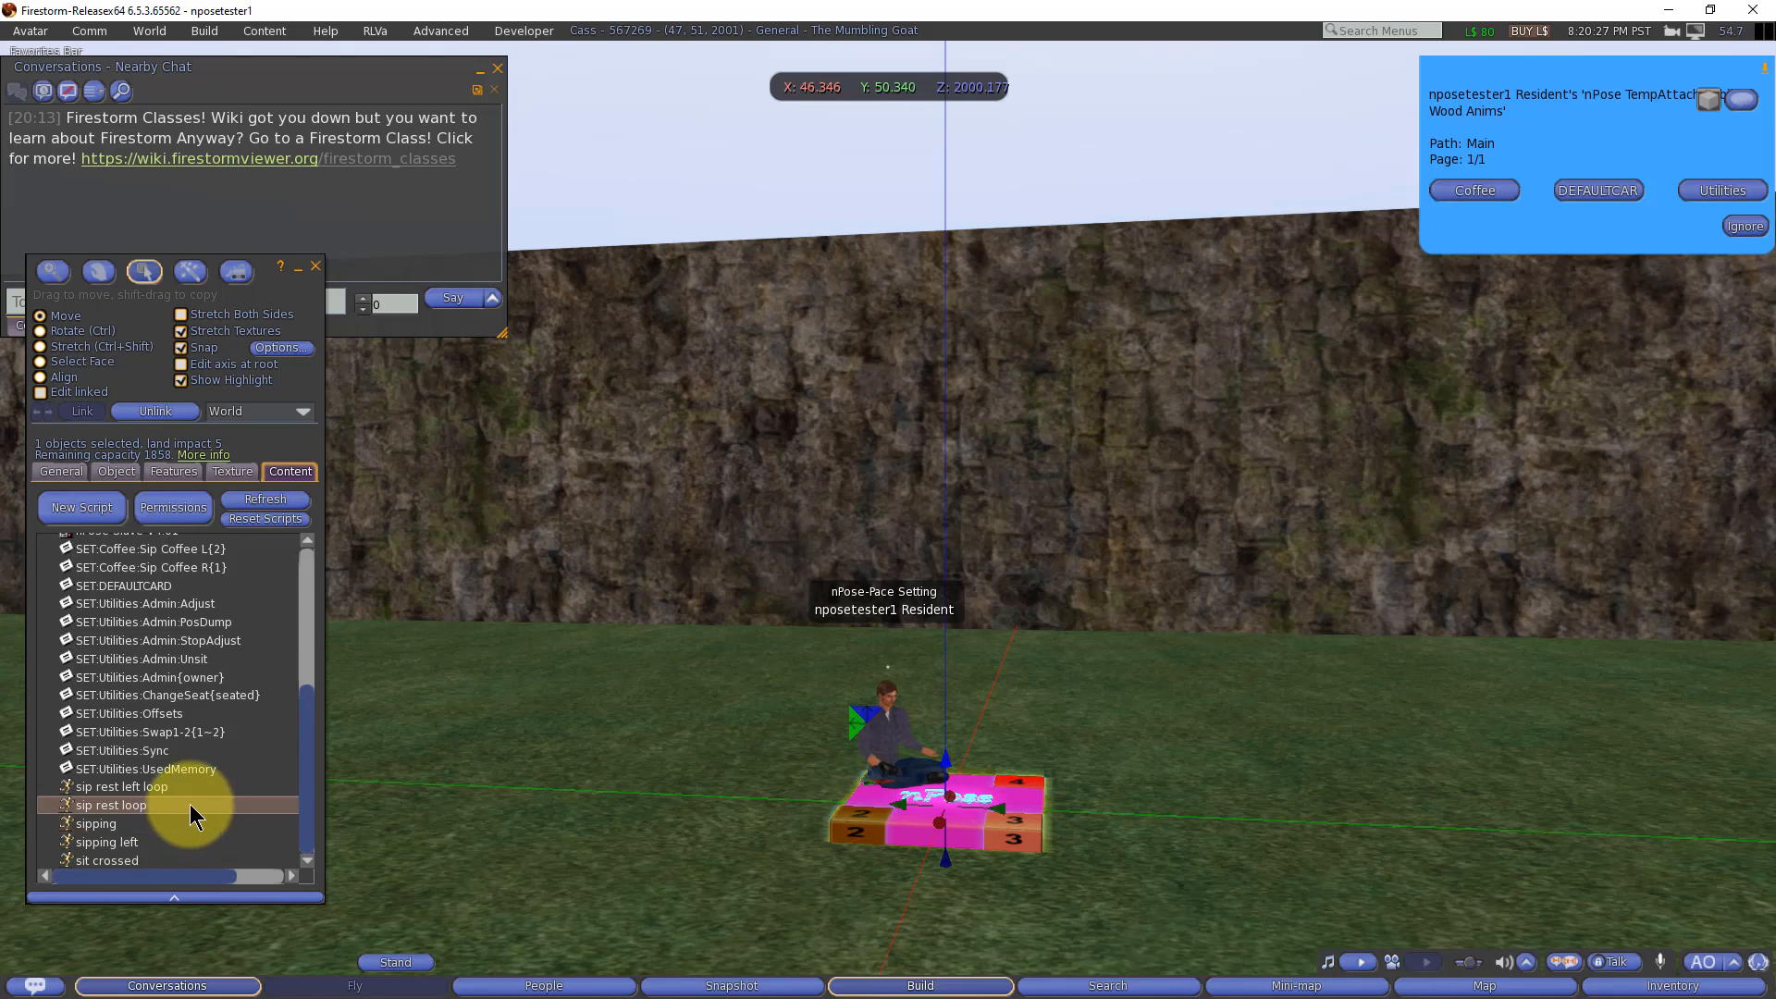
pyautogui.click(107, 824)
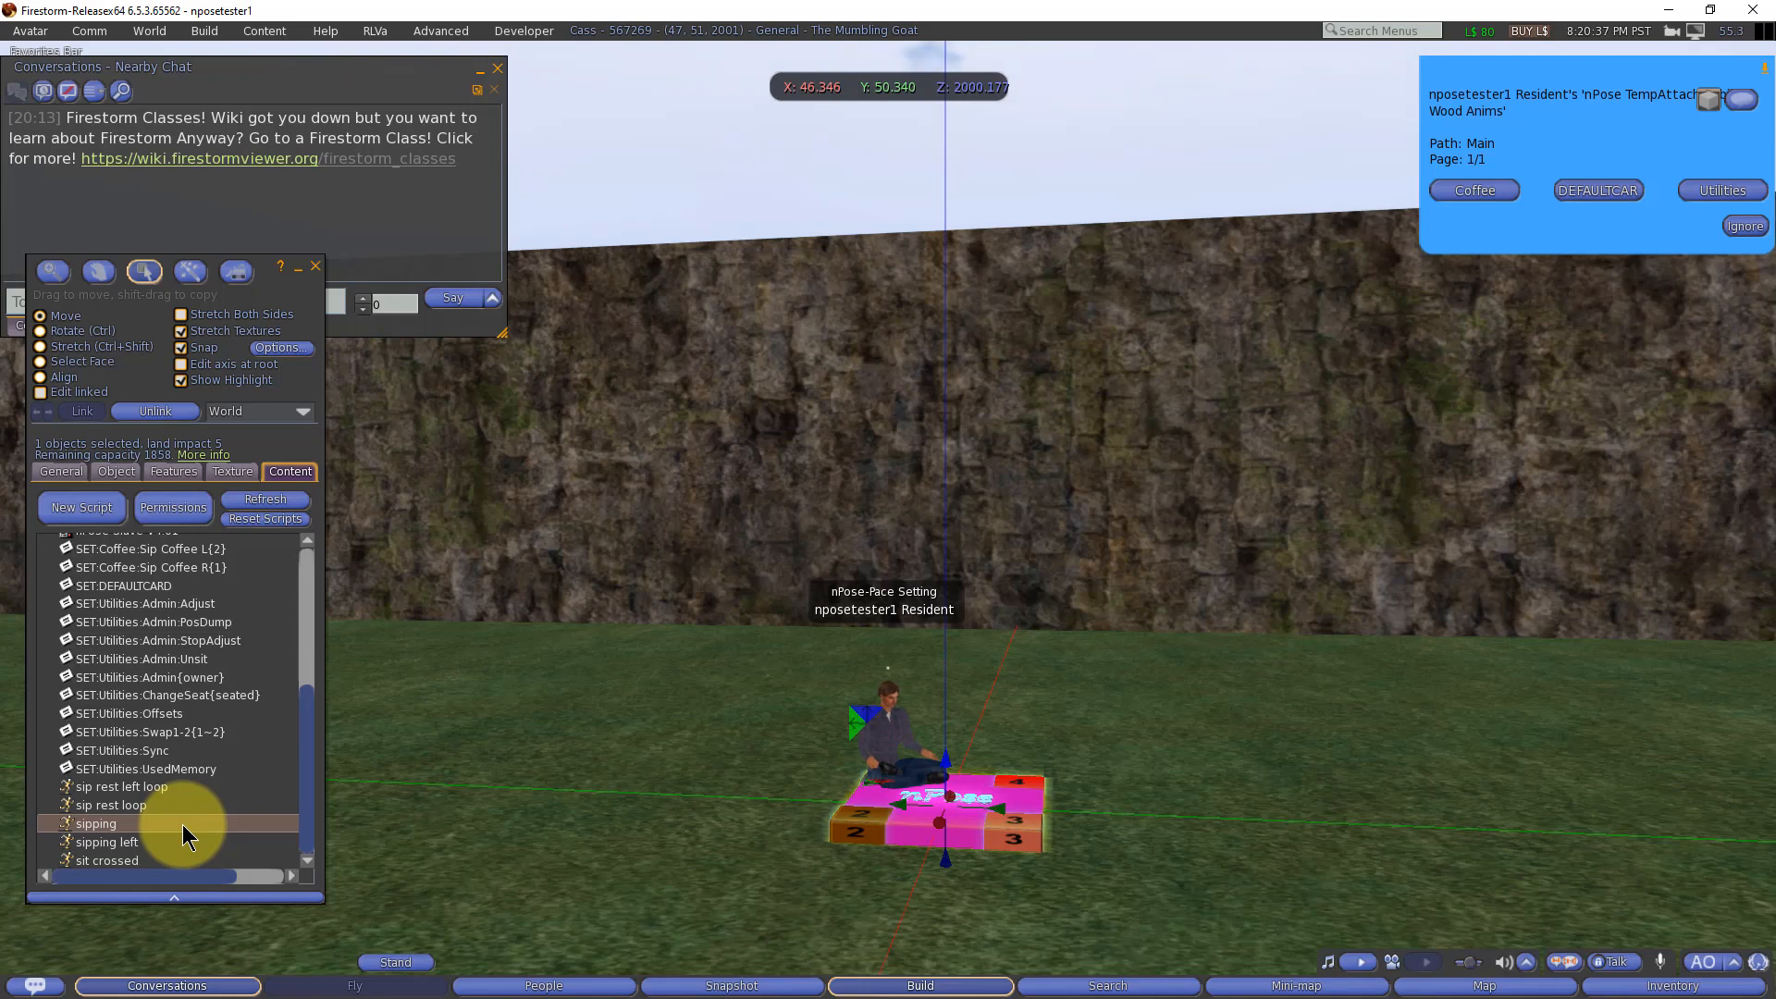
# Step: Copy the sip rest loop animation name and add it, comma-separated, after sit crossed in the XANIM line of the SET:Coffee:Sip Coffee R{1} notecard
pyautogui.click(123, 807)
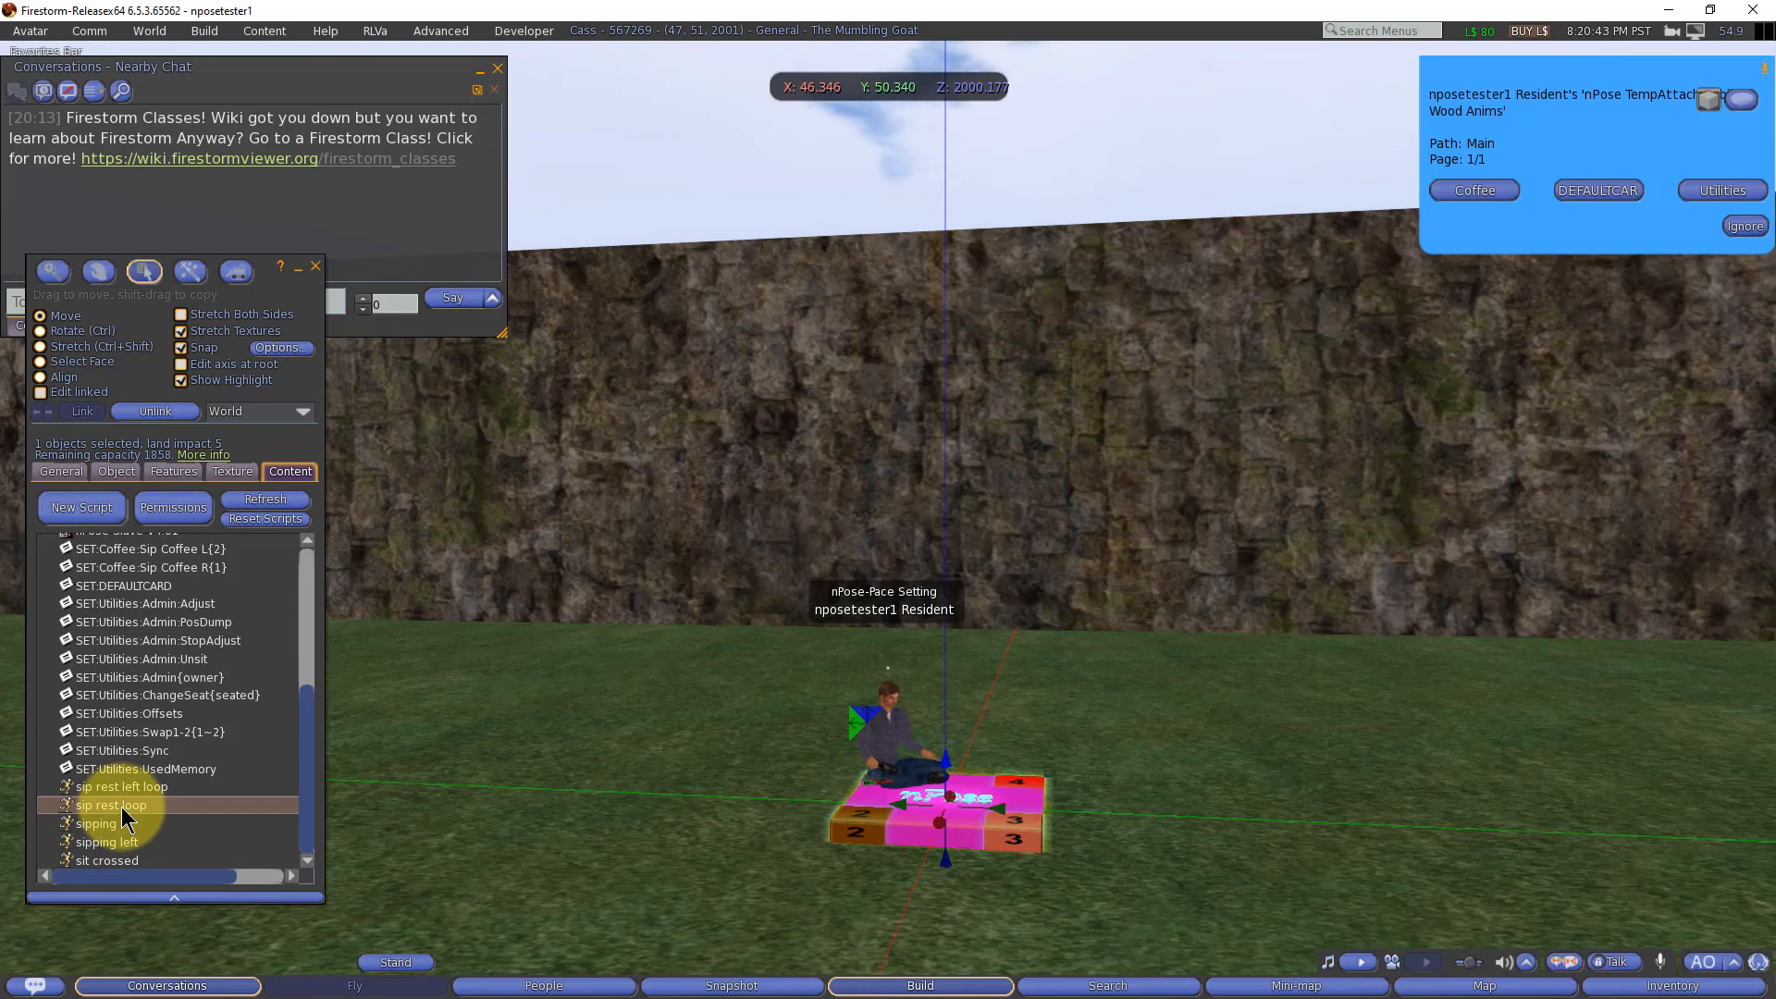
pyautogui.click(123, 806)
pyautogui.hotkey('ctrl', 'c')
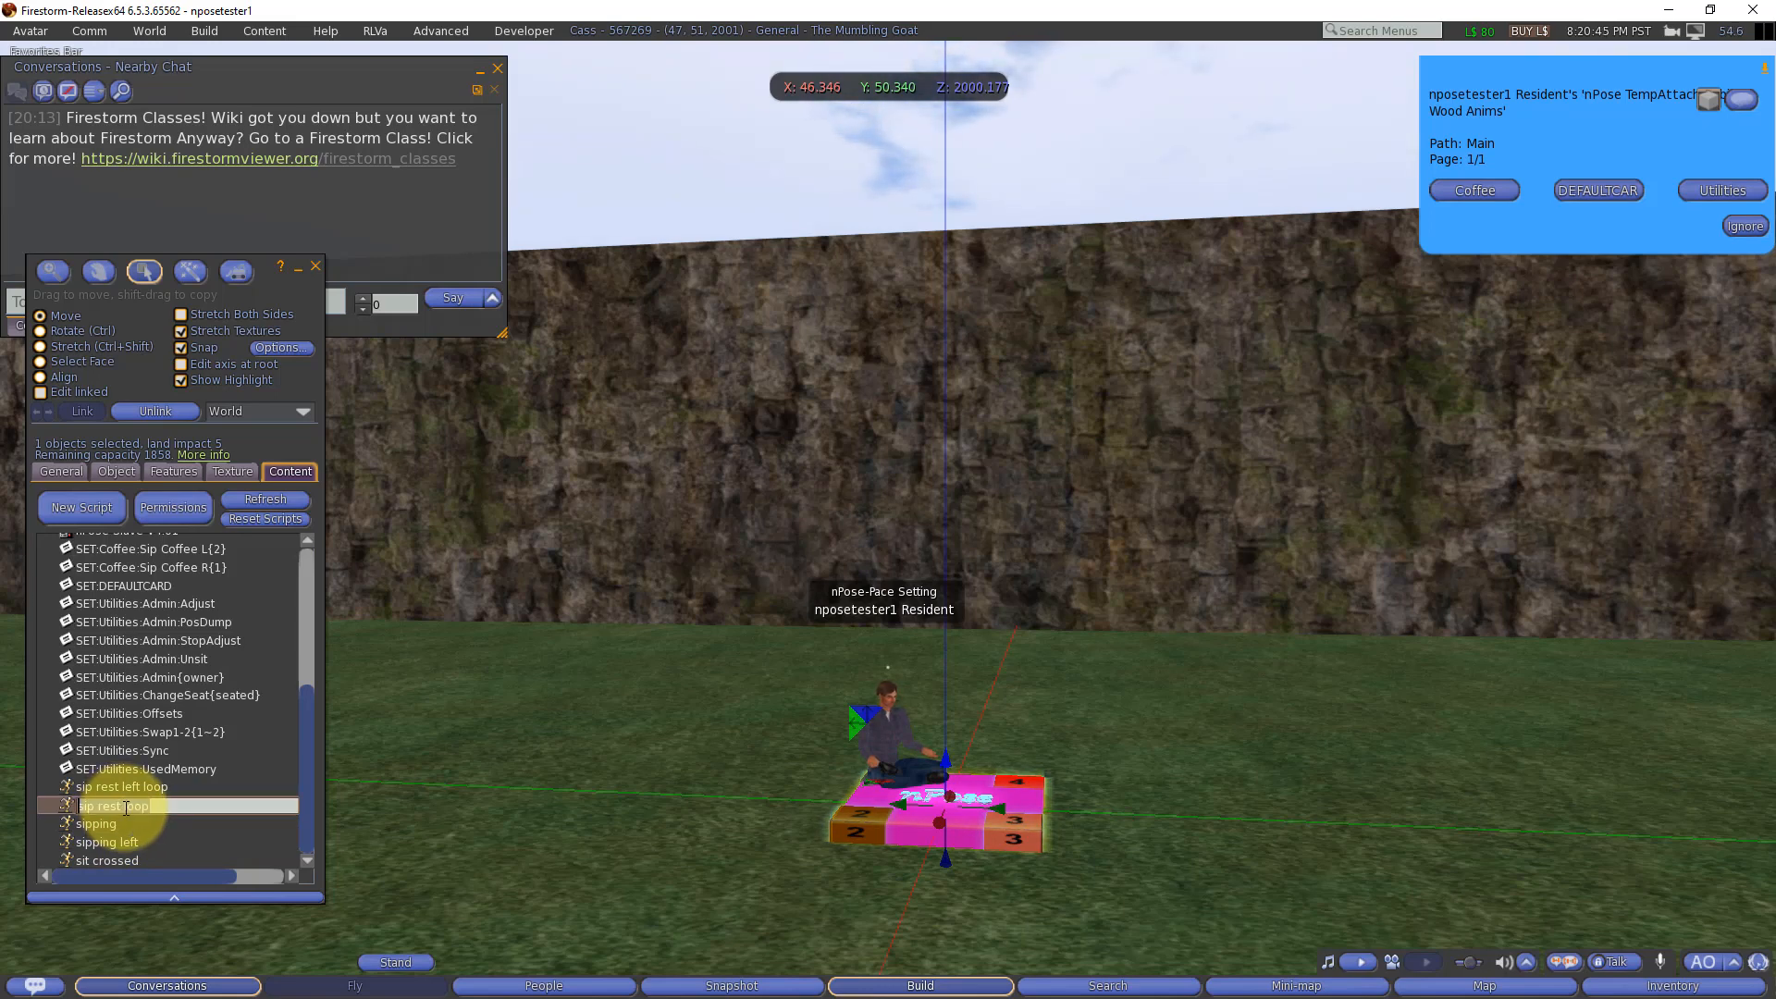
pyautogui.press('ctrl')
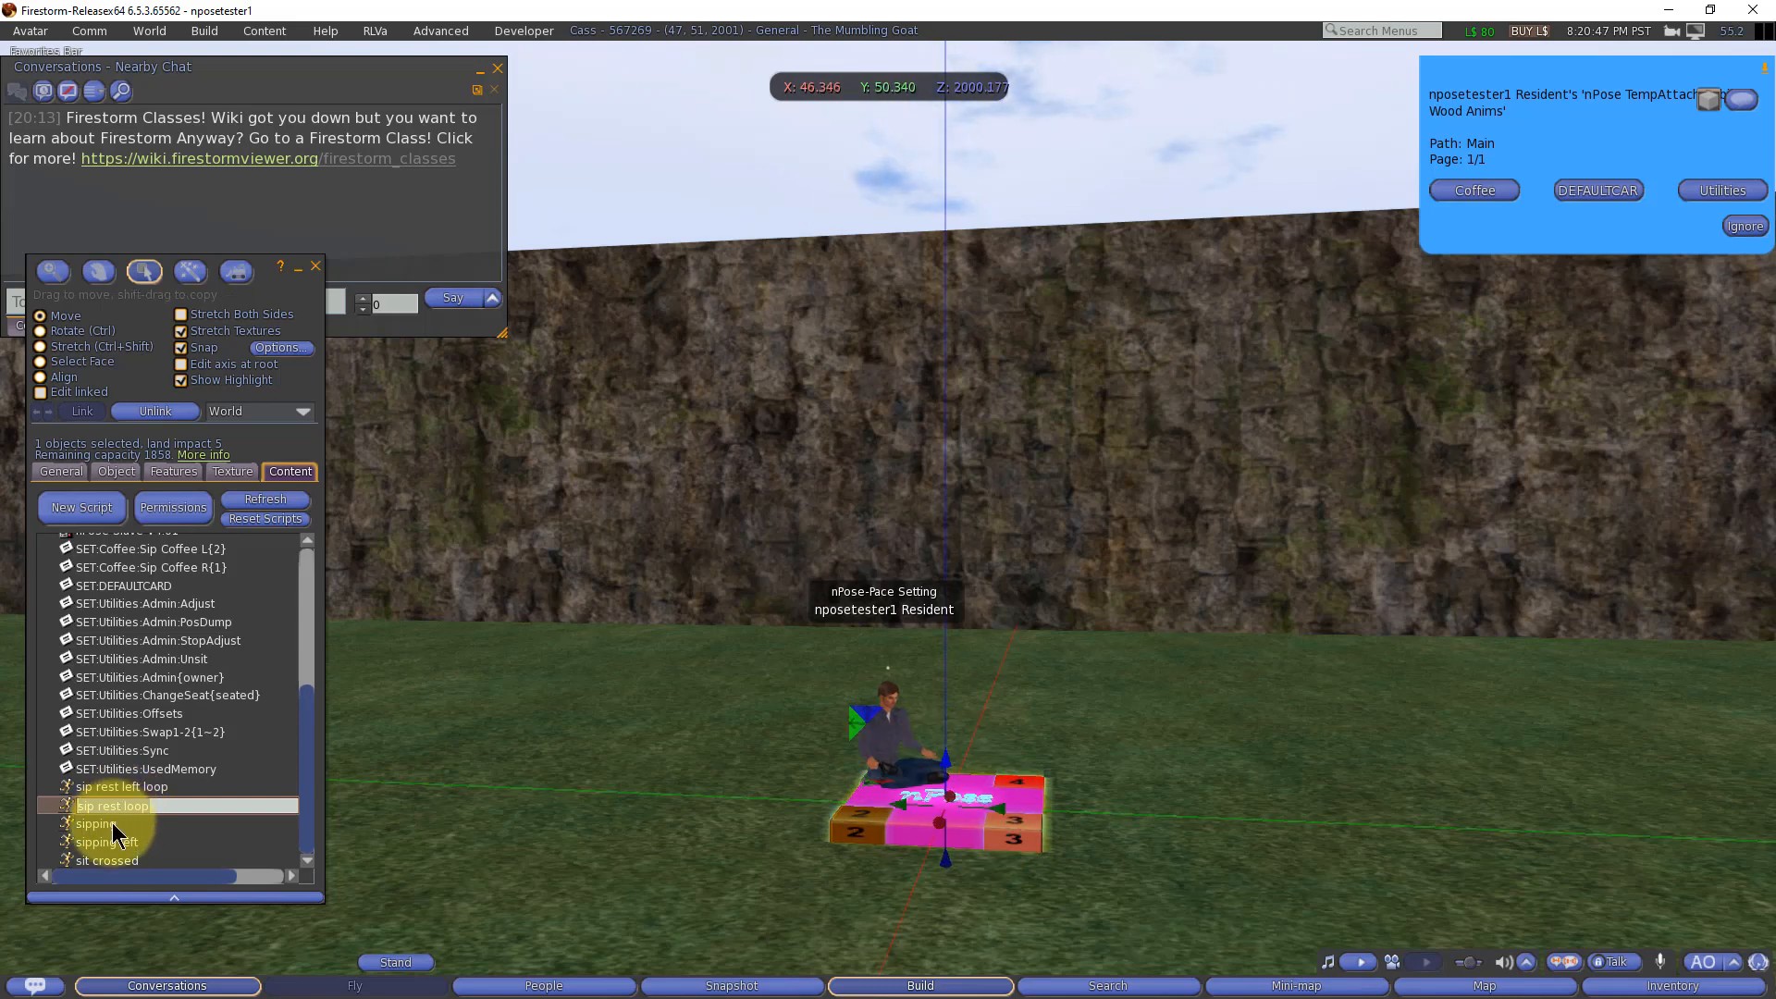
pyautogui.doubleClick(162, 568)
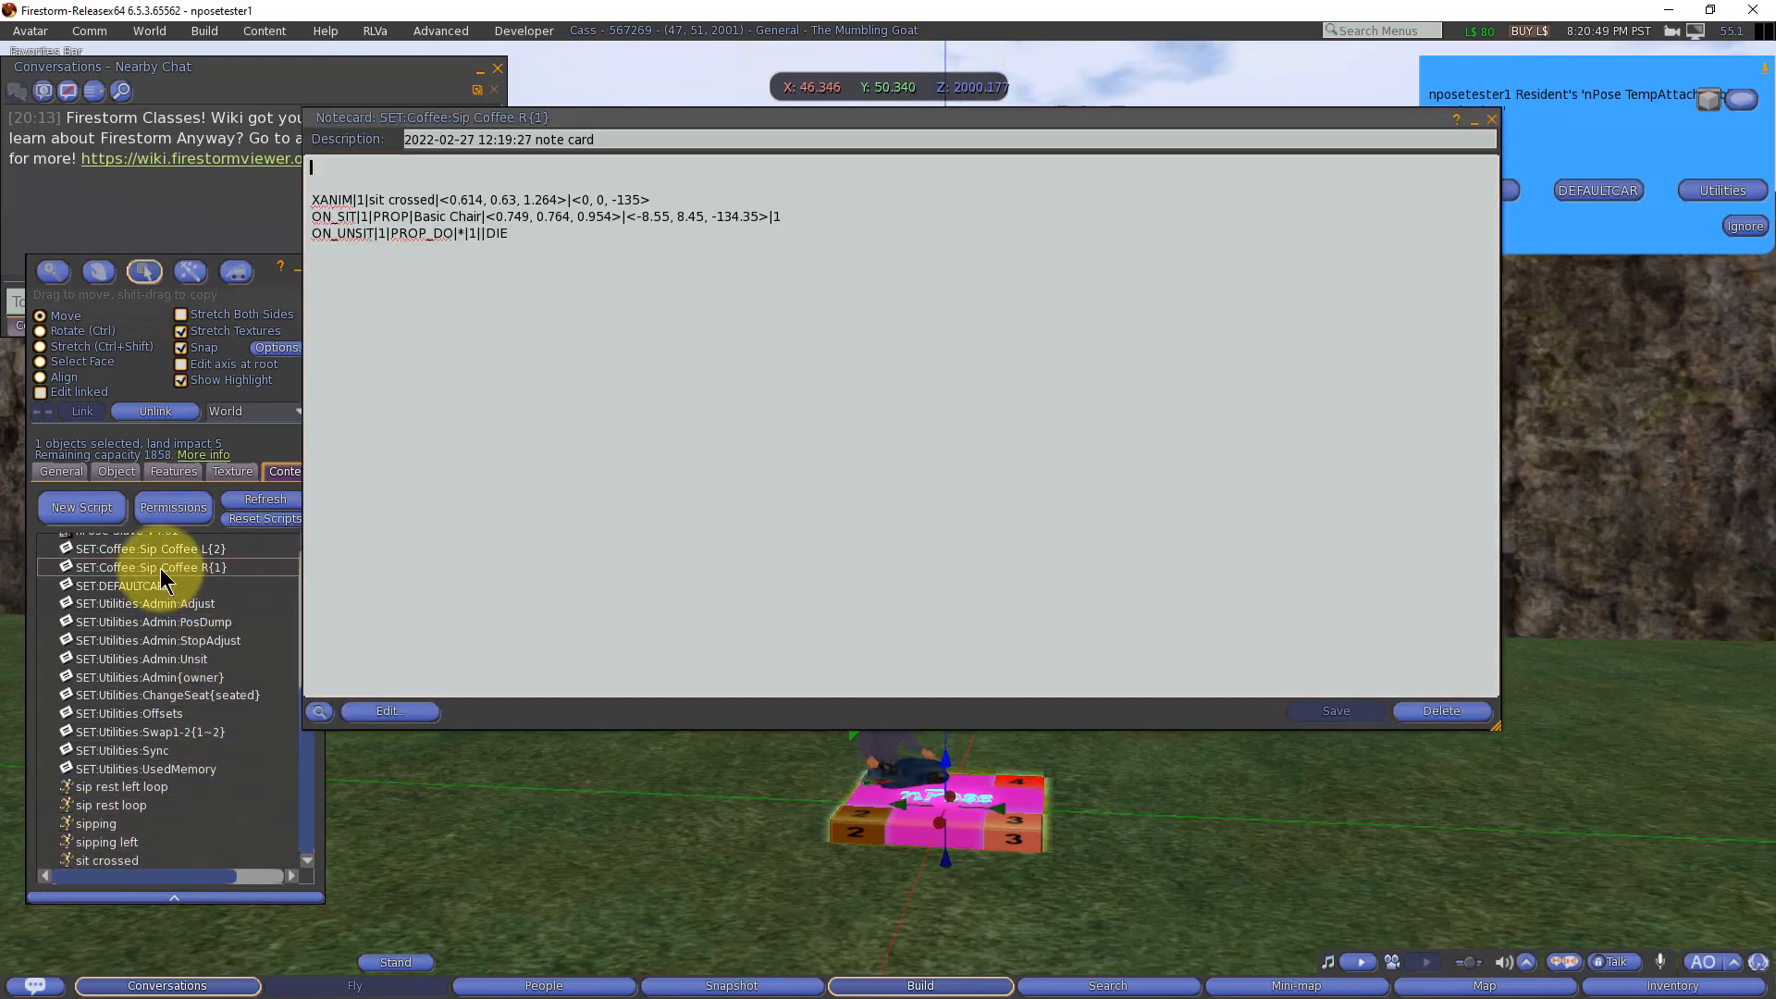
pyautogui.click(436, 199)
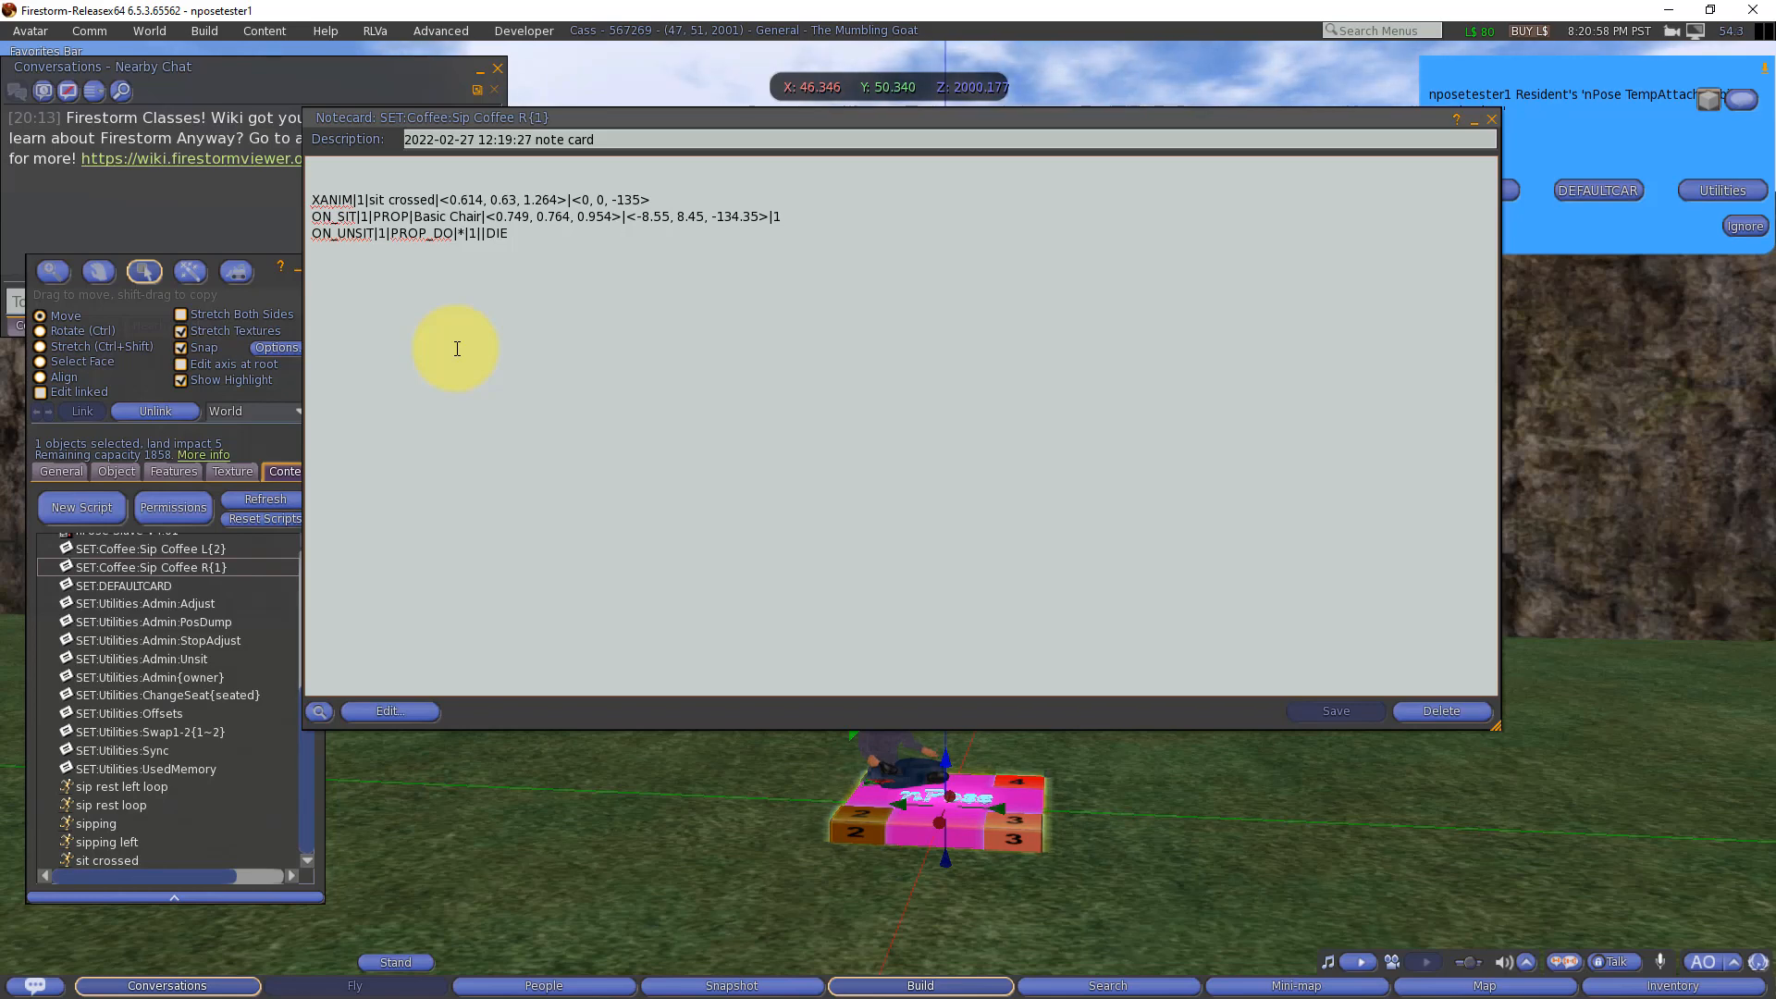
pyautogui.write(',')
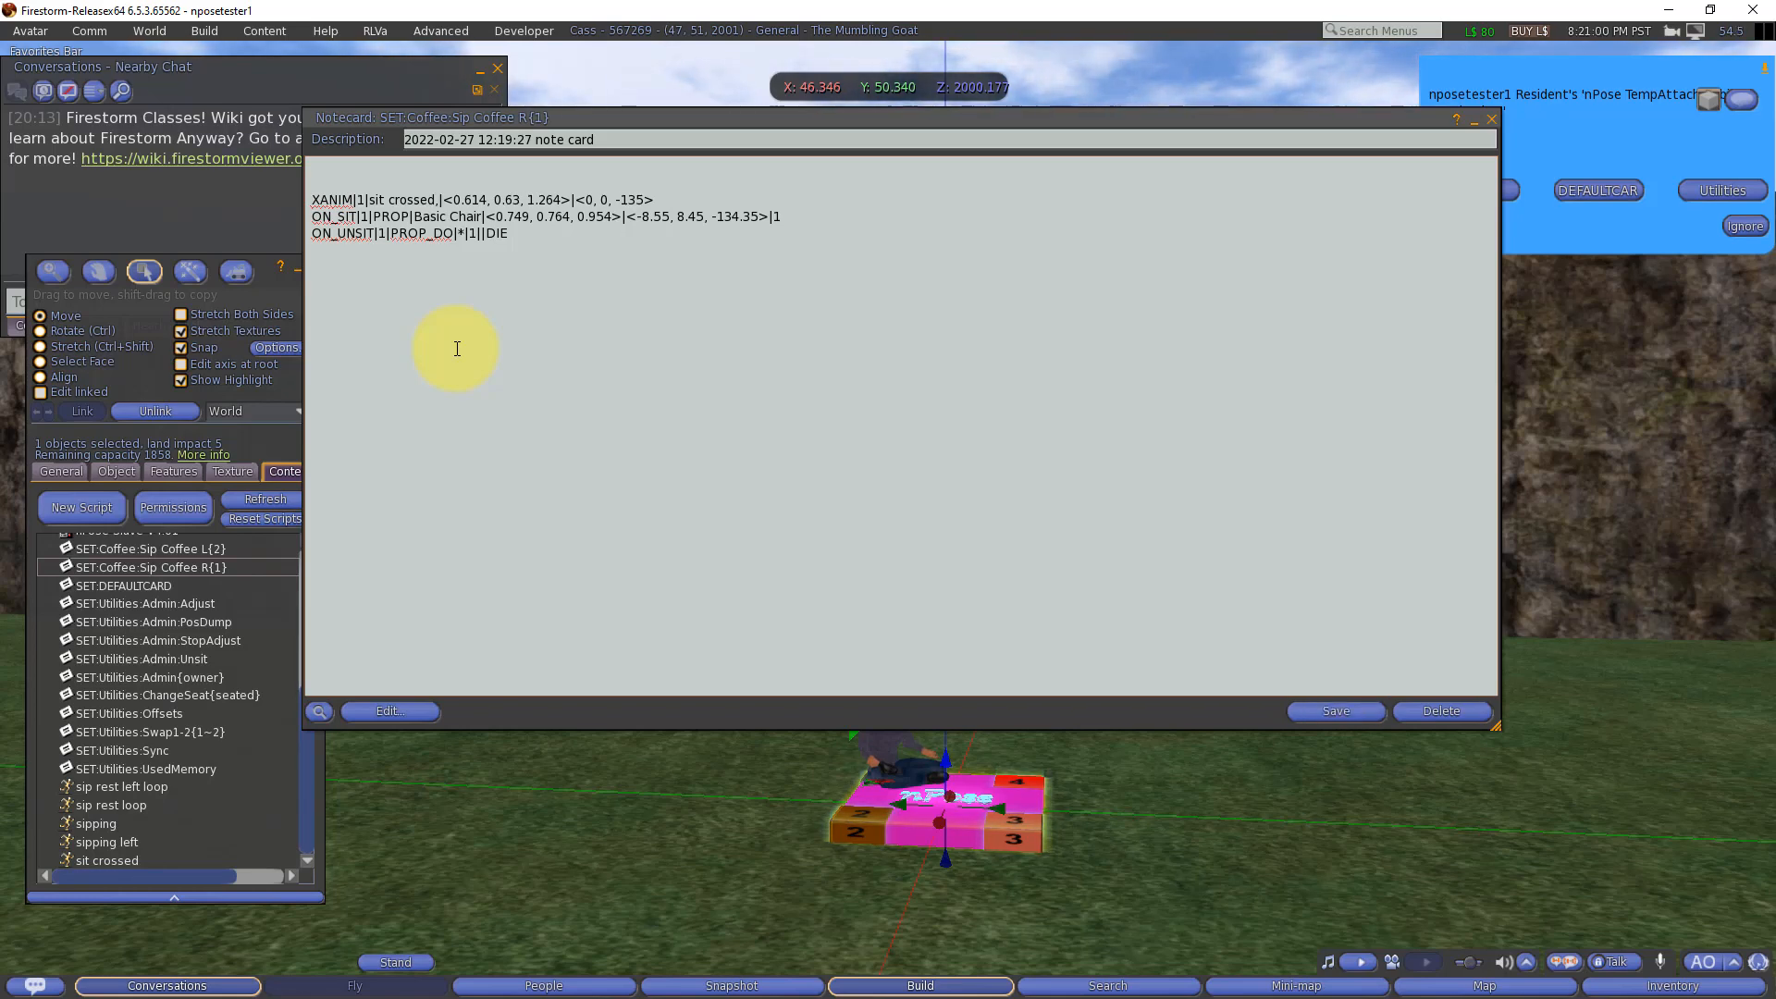
pyautogui.hotkey('ctrl', 'v')
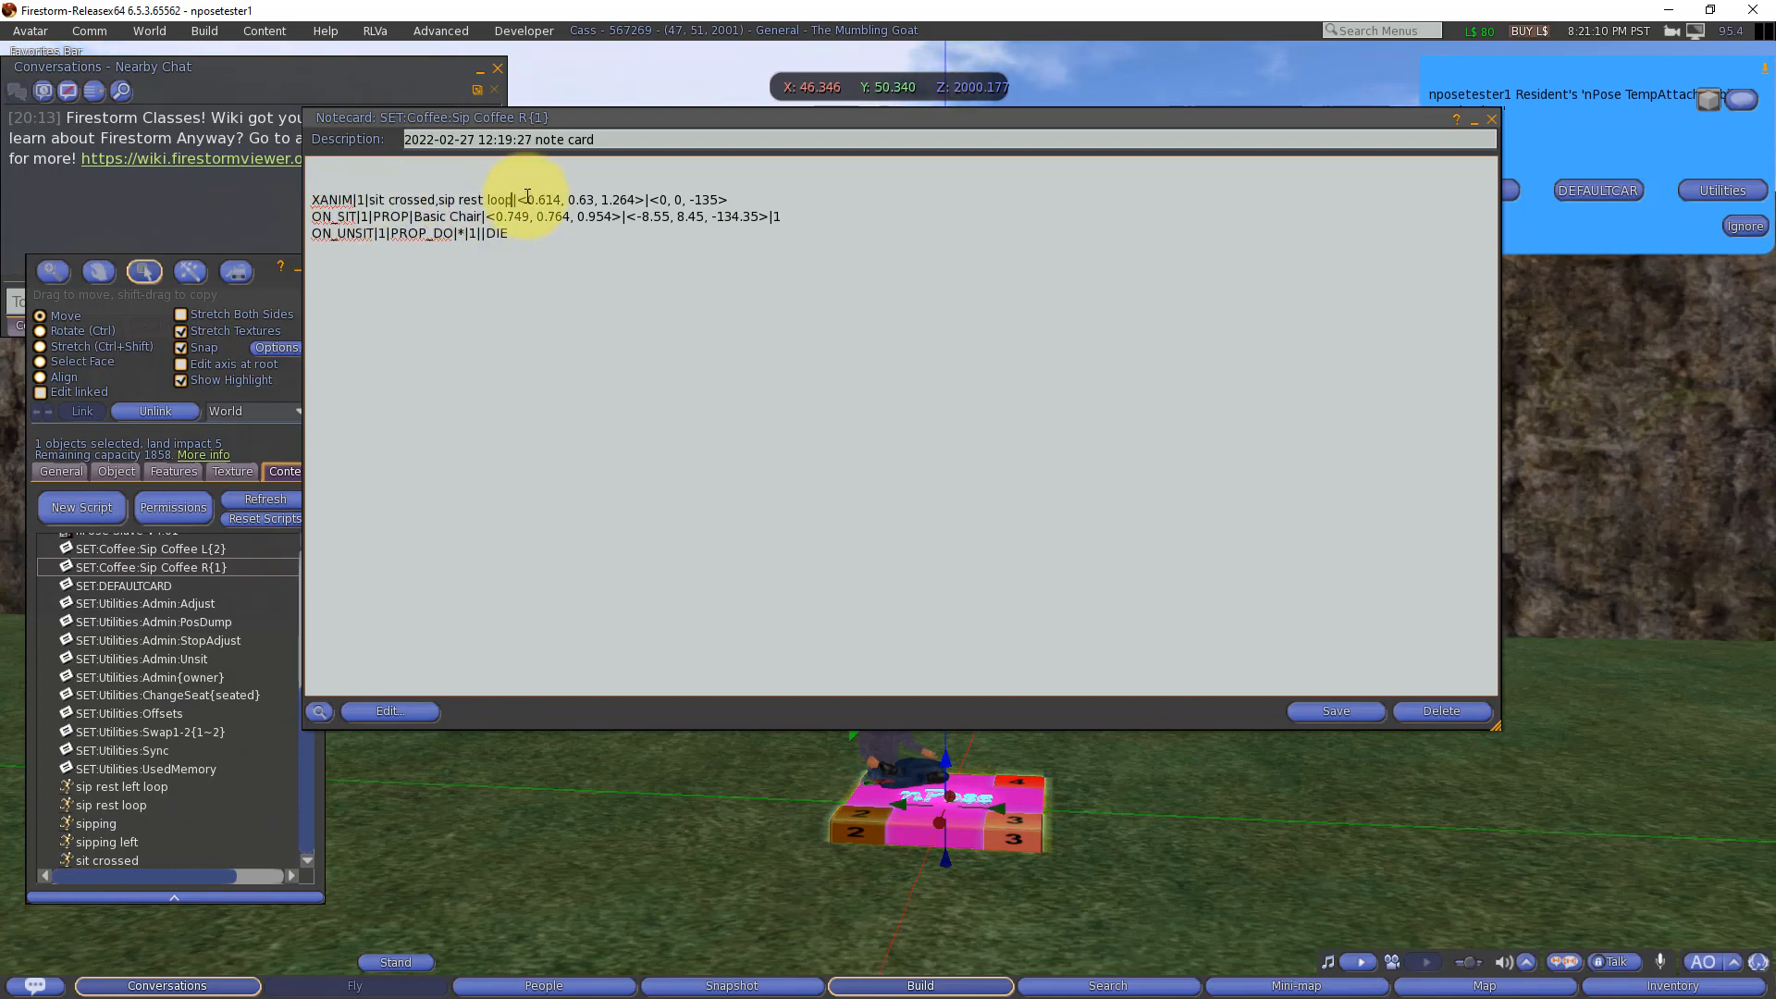
# Step: Point out the sipping animation in the contents, then save the edited Sip Coffee R{1} notecard and minimize it
pyautogui.click(108, 824)
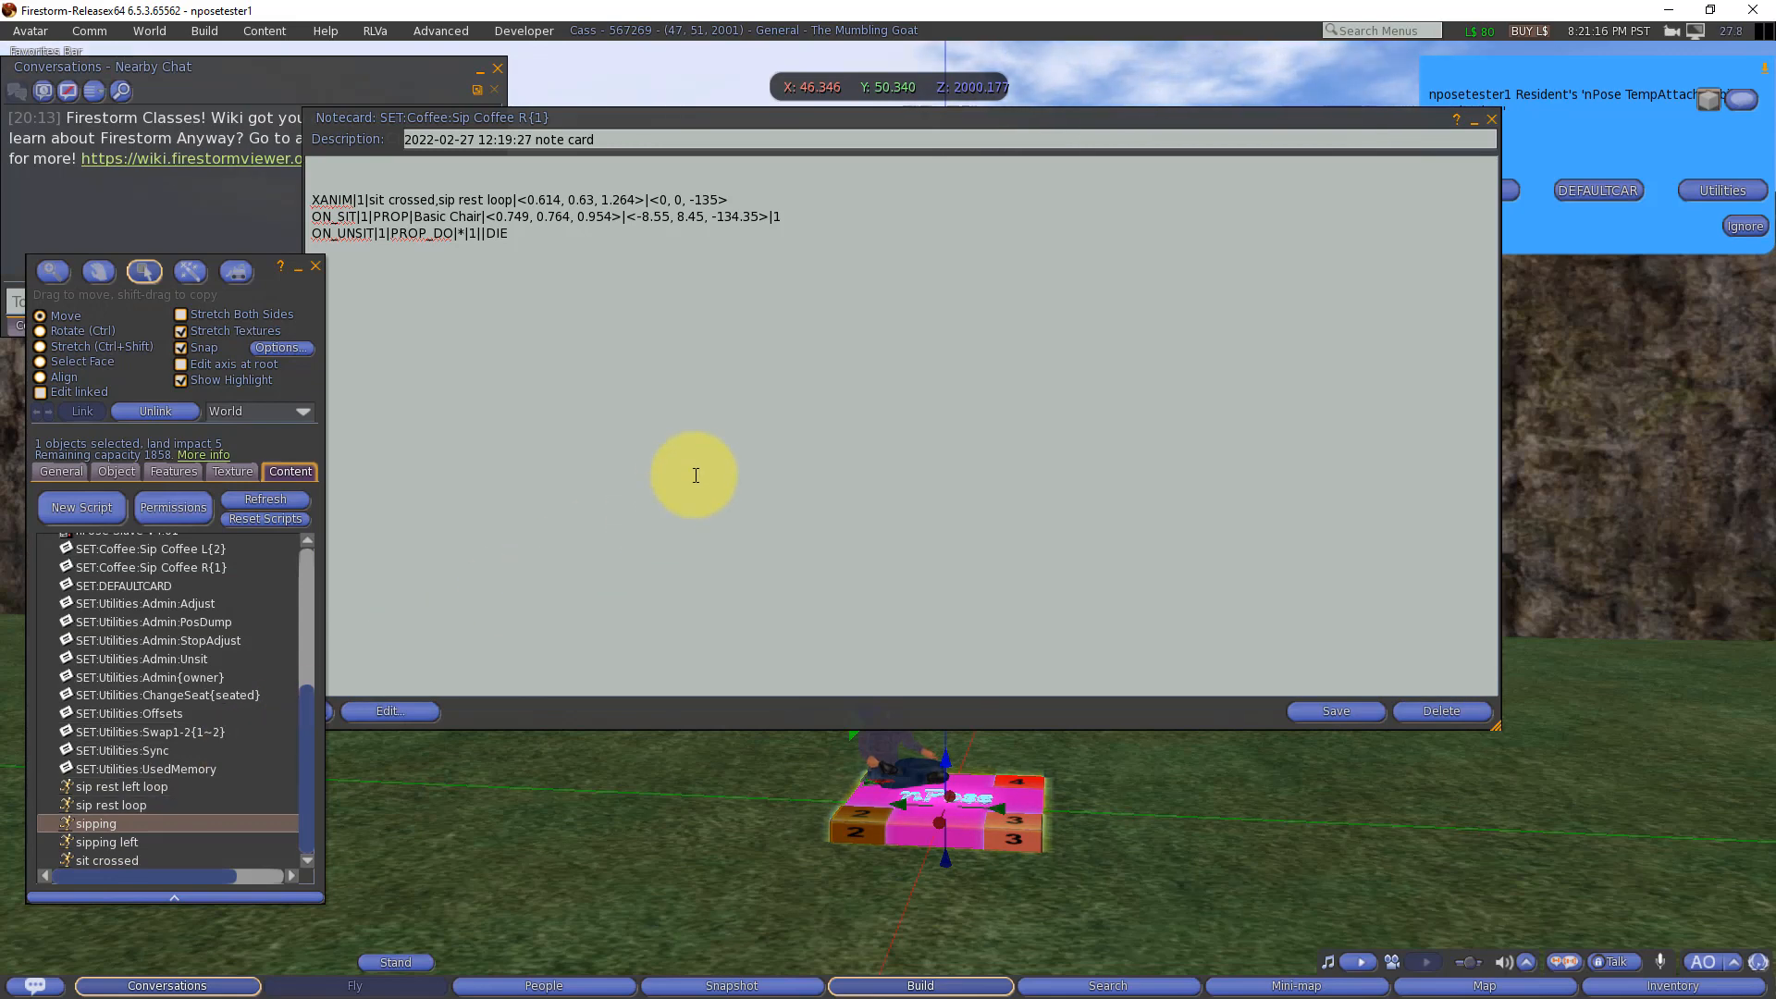
pyautogui.click(707, 430)
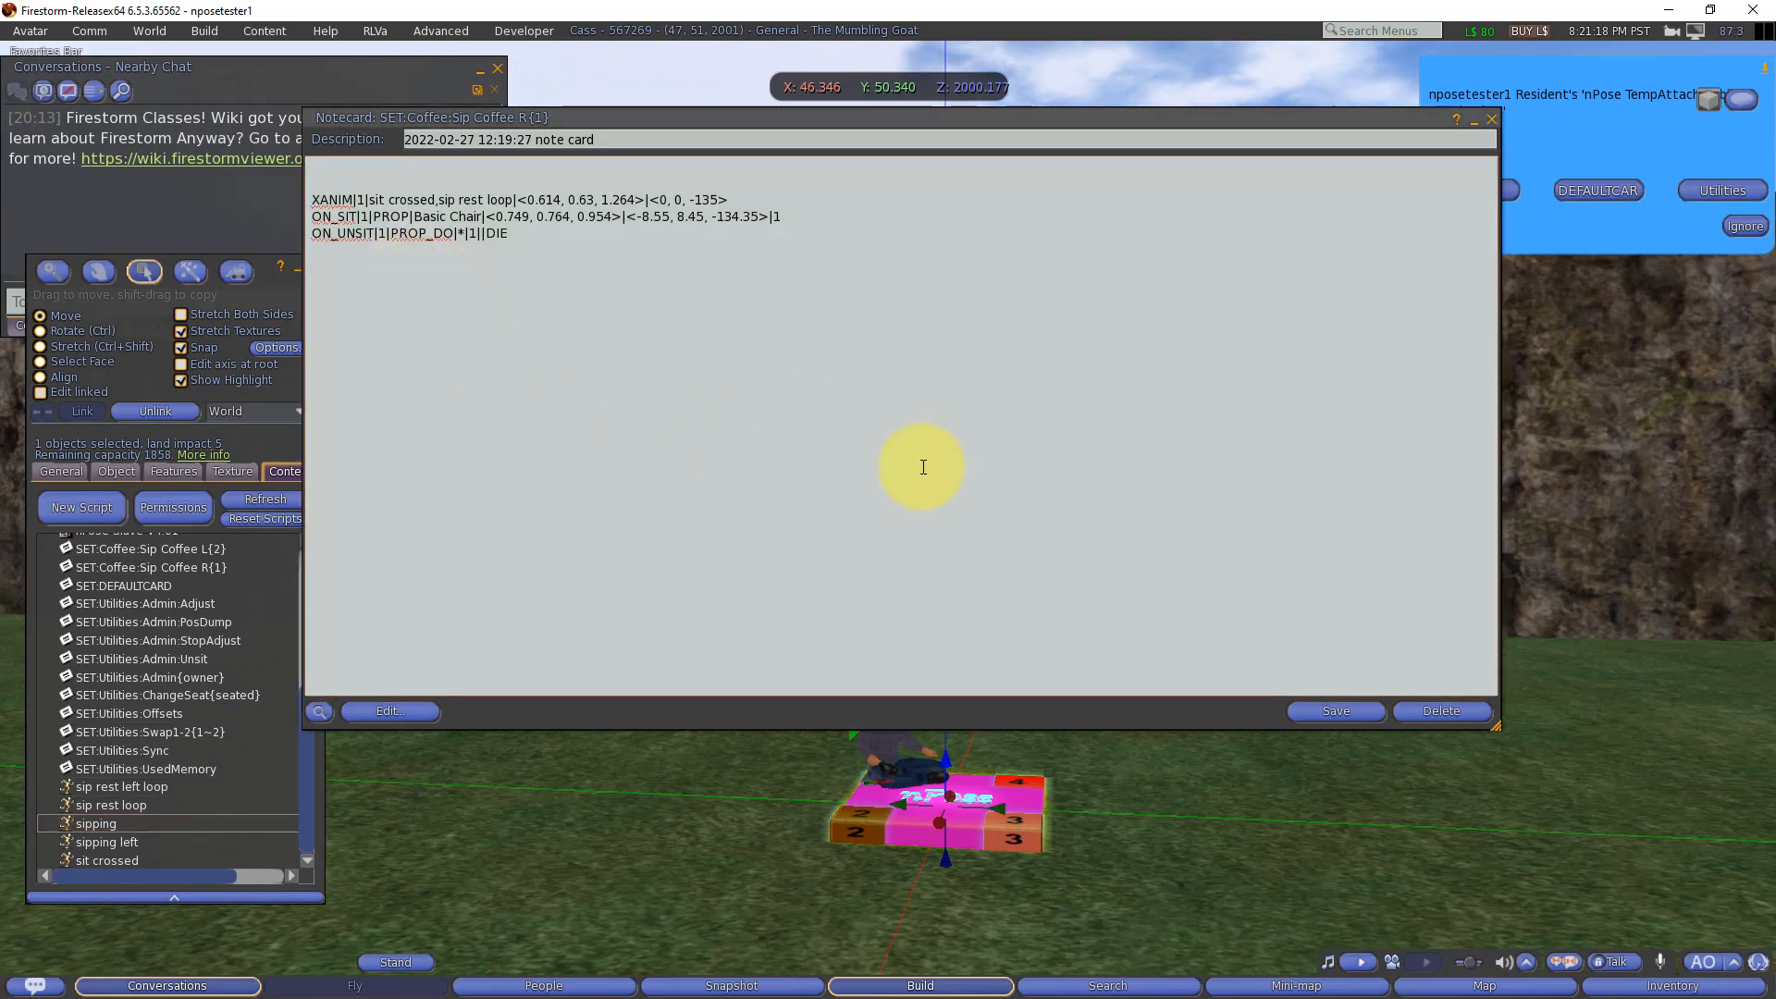
pyautogui.click(1319, 709)
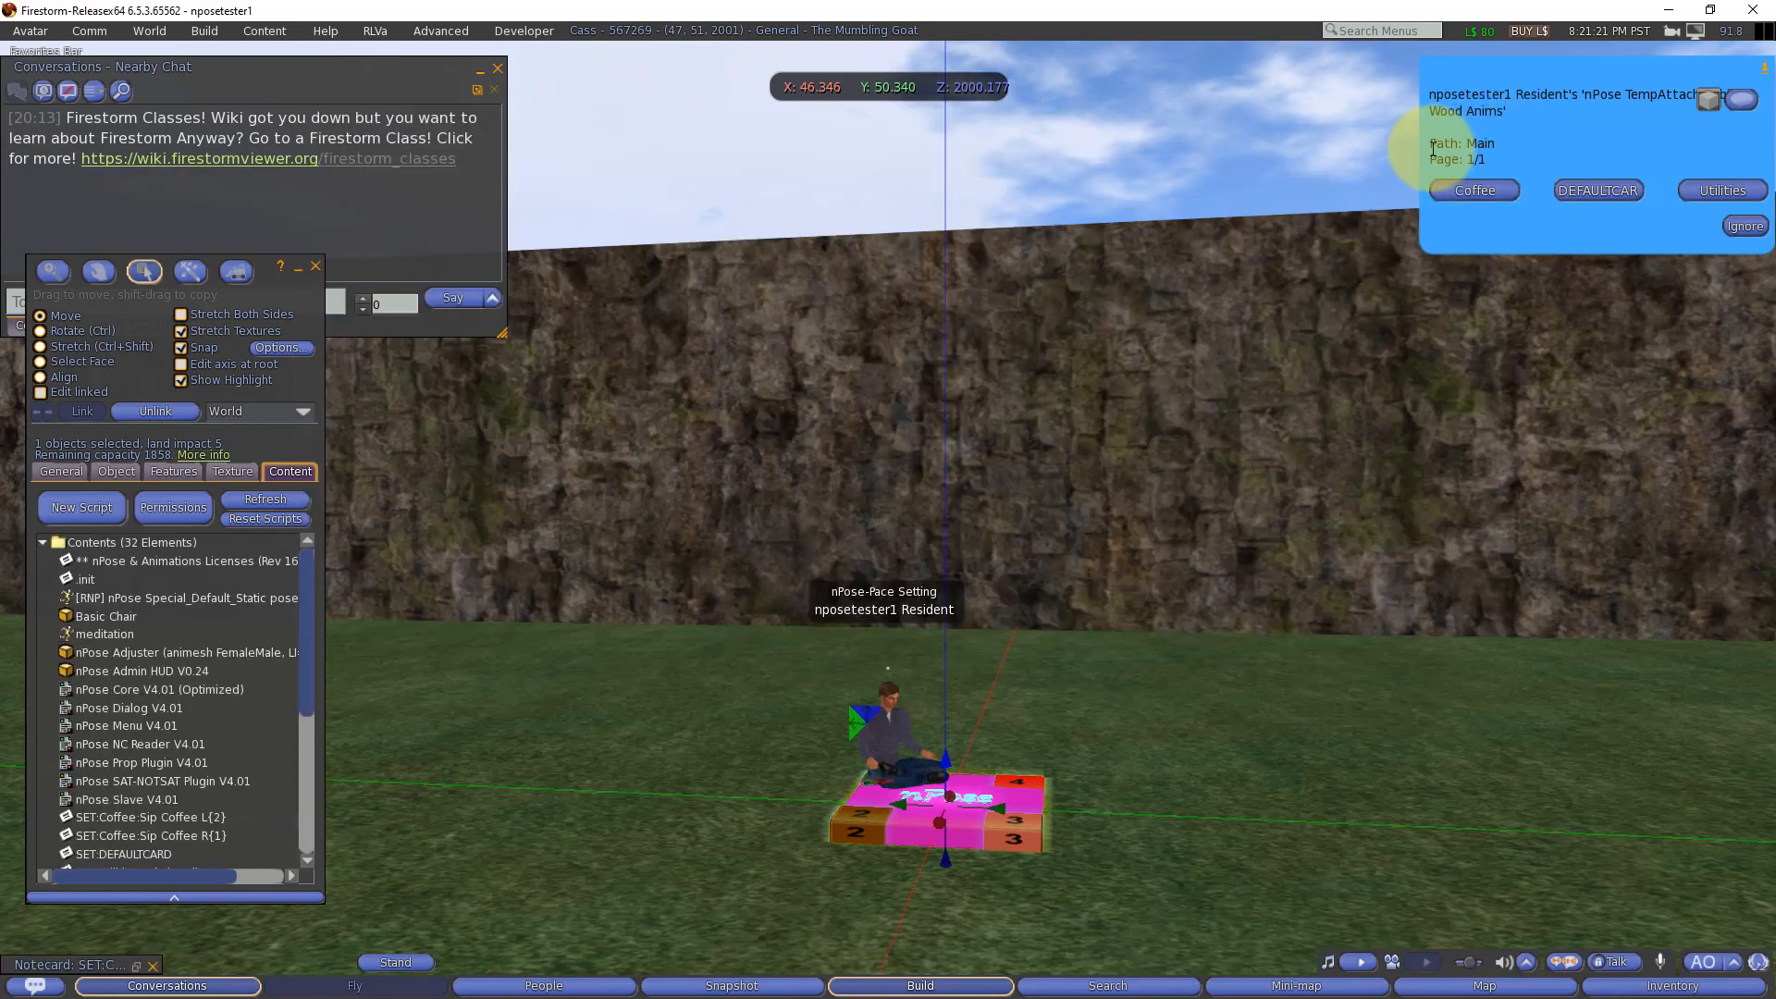
pyautogui.click(1470, 122)
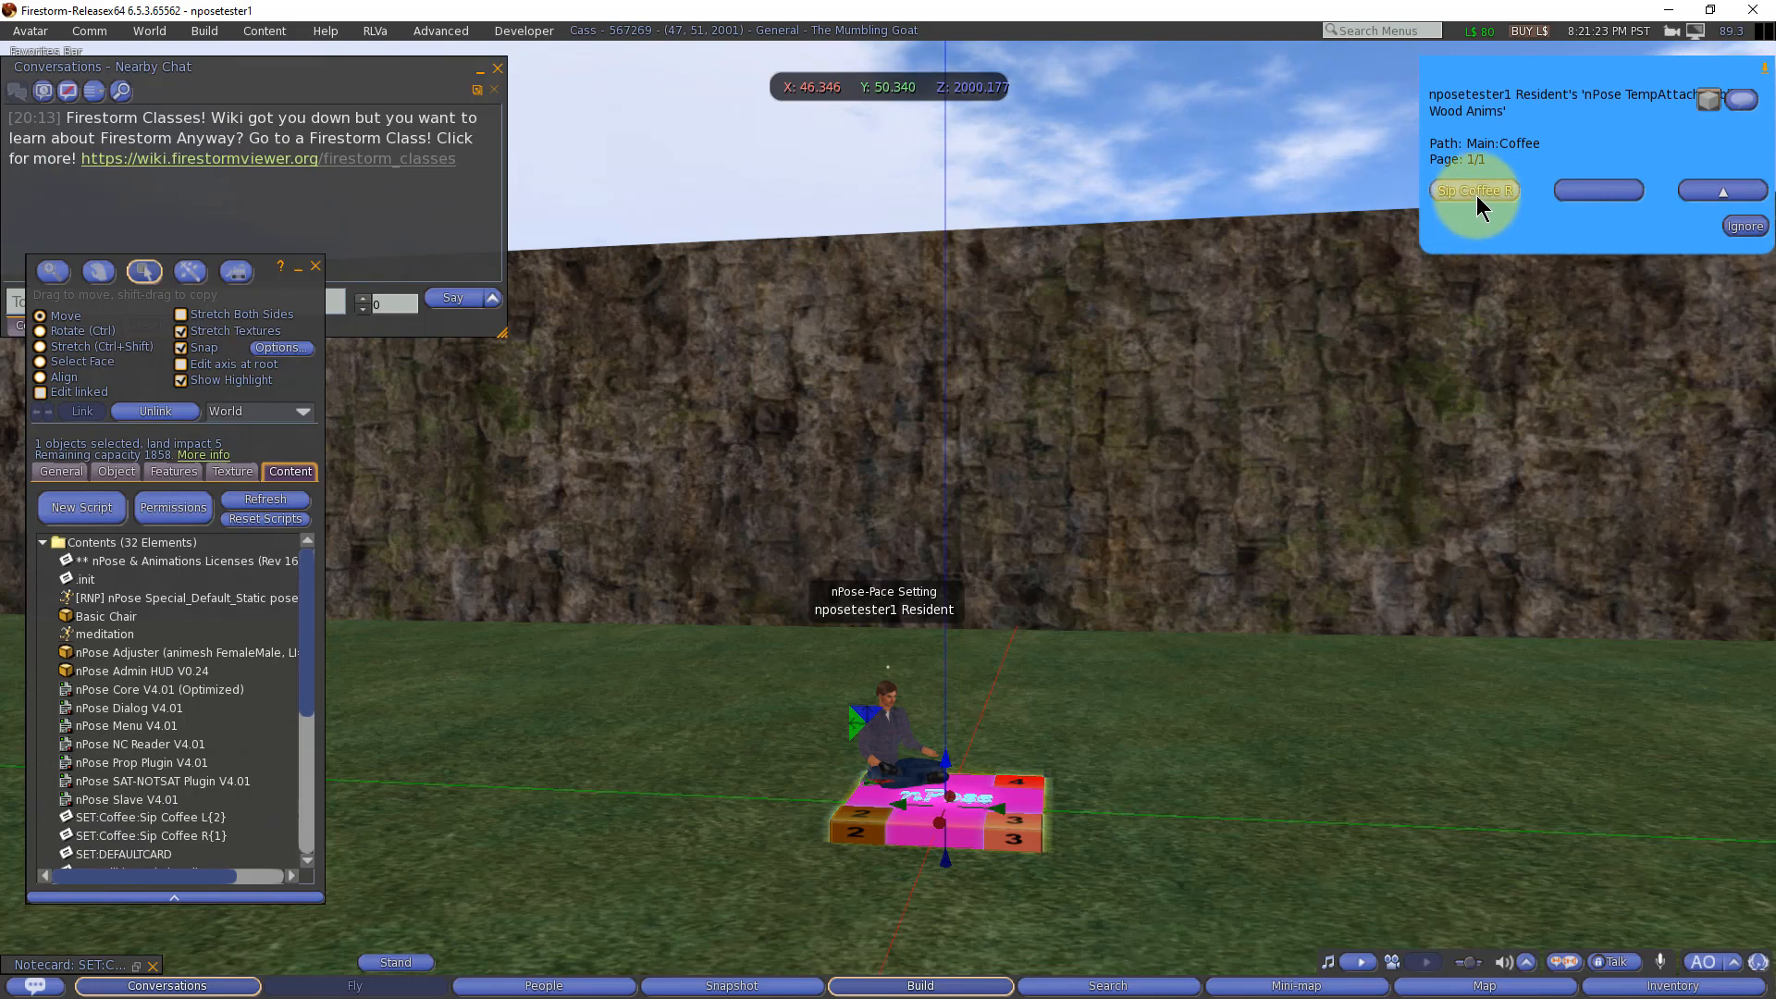
# Step: Apply the Sip Coffee R pose to the avatar from the Coffee menu and inspect the arm position up close
pyautogui.click(1476, 191)
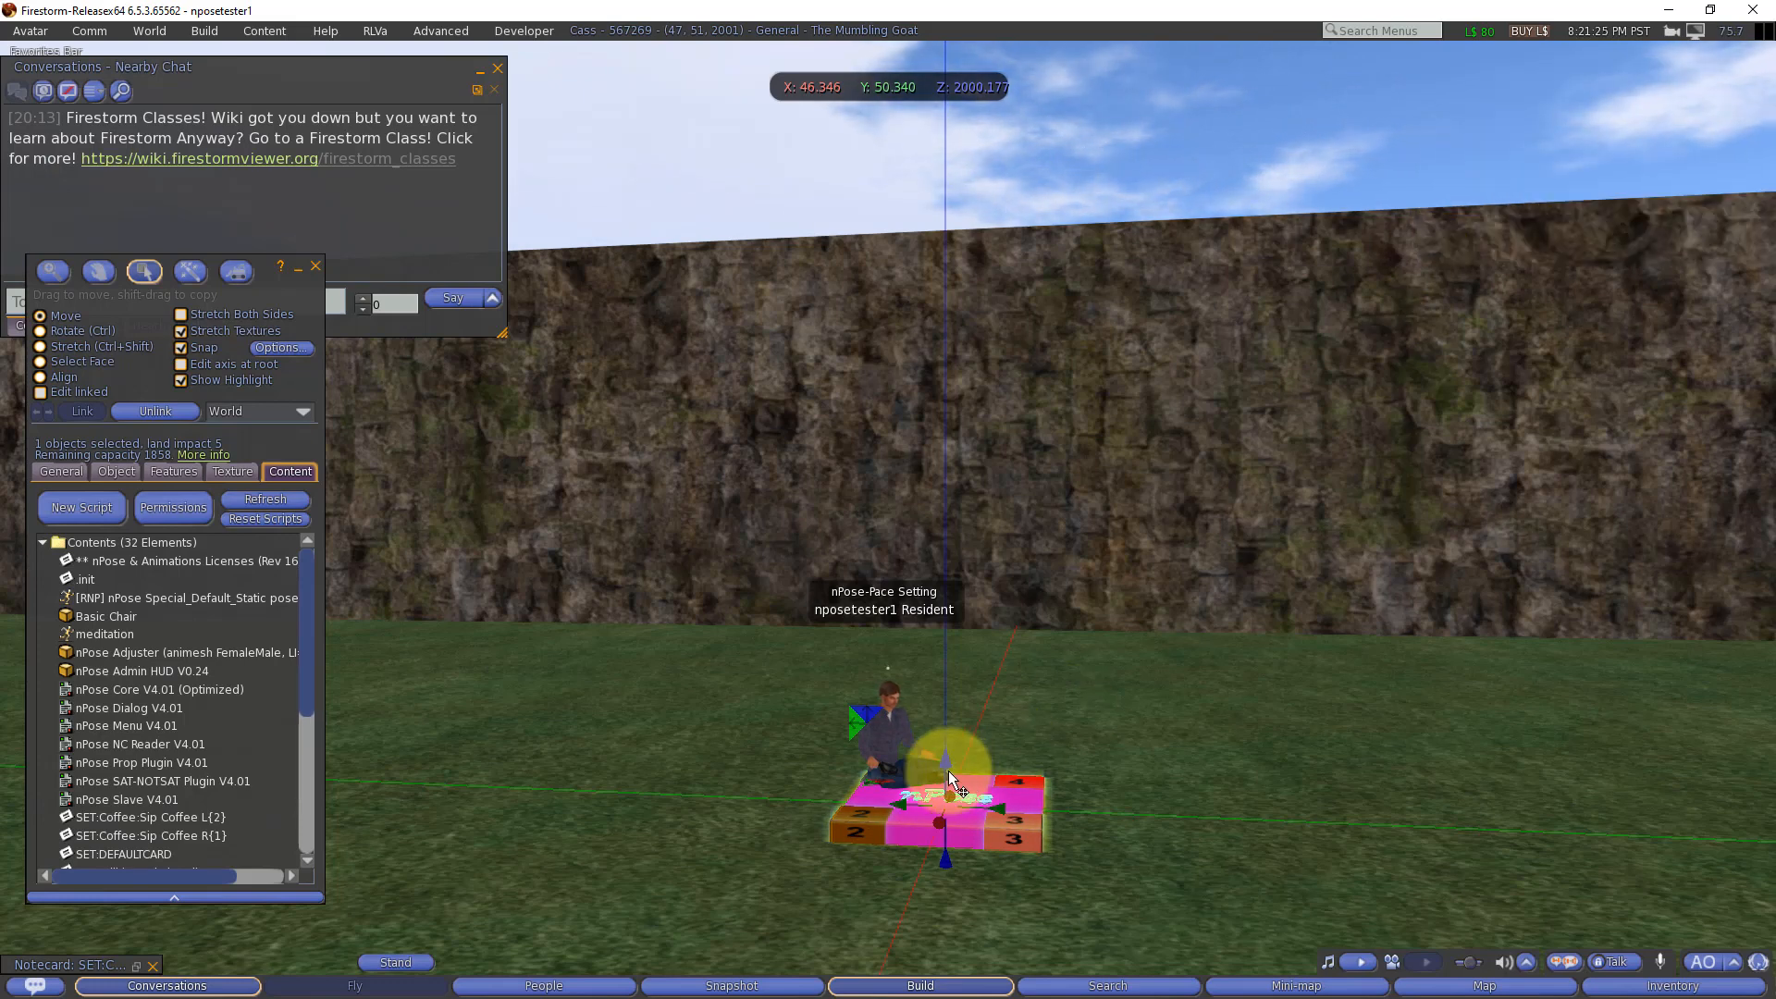
pyautogui.scroll(2, 923, 775)
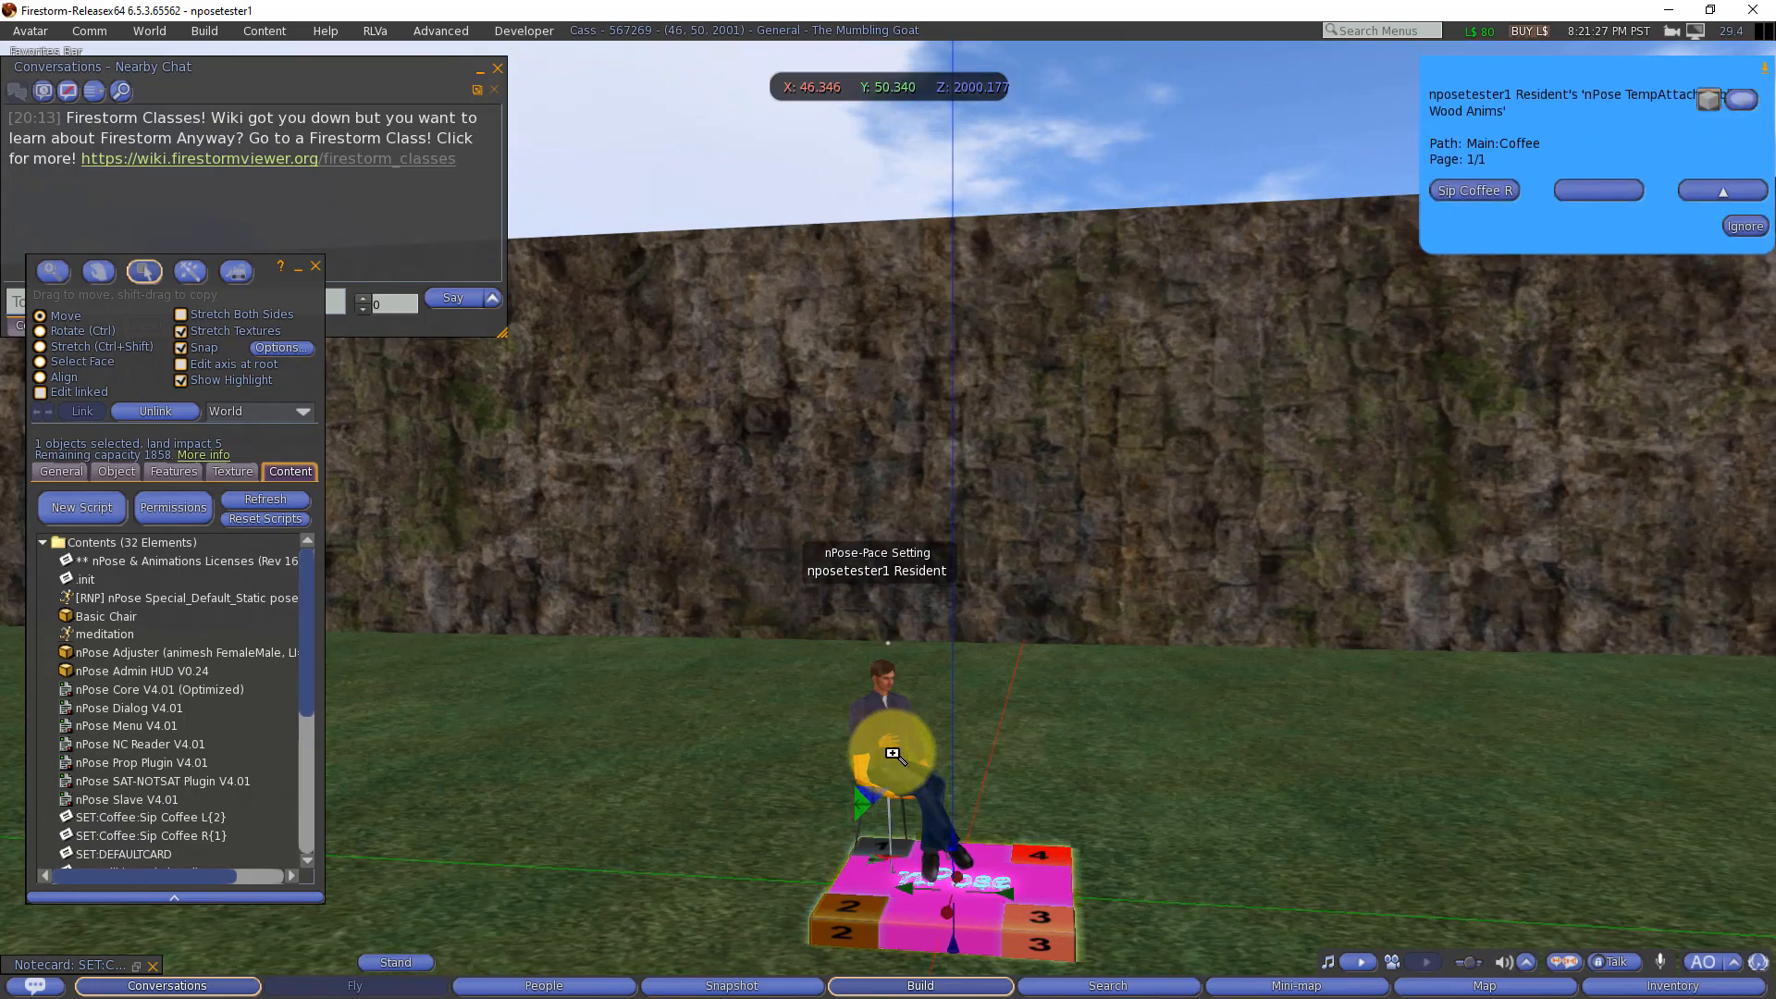
pyautogui.press('Escape')
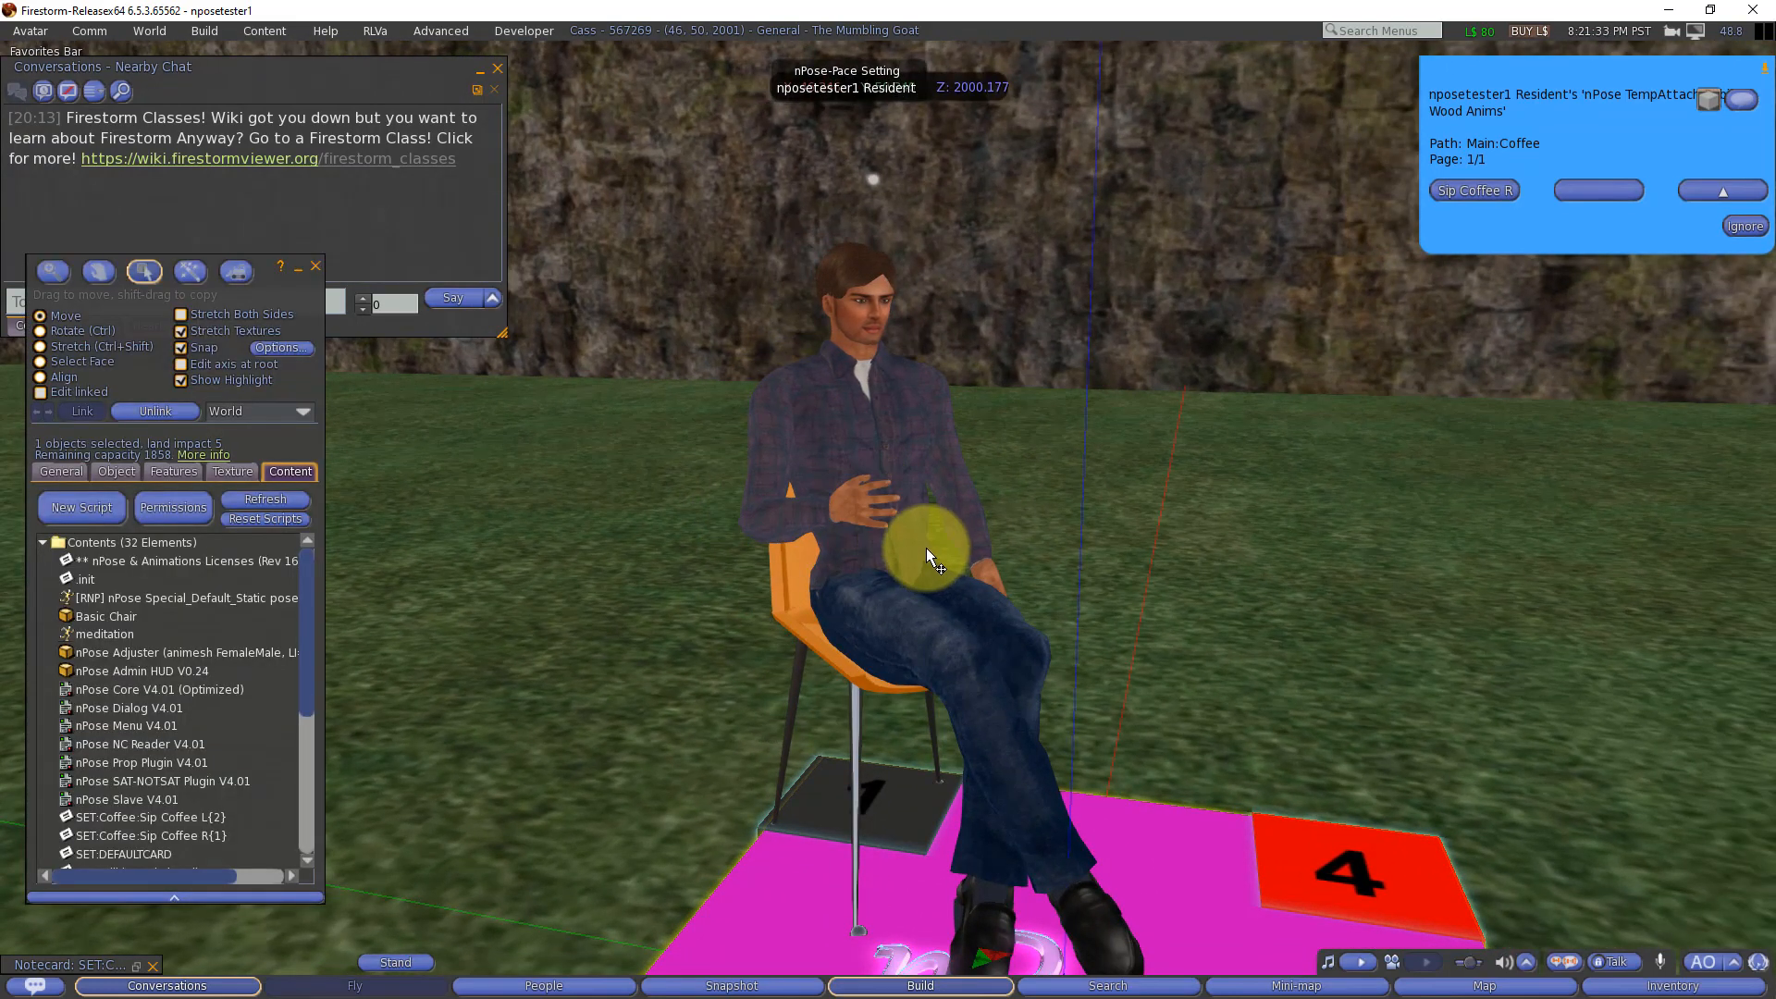
pyautogui.scroll(-3, 925, 547)
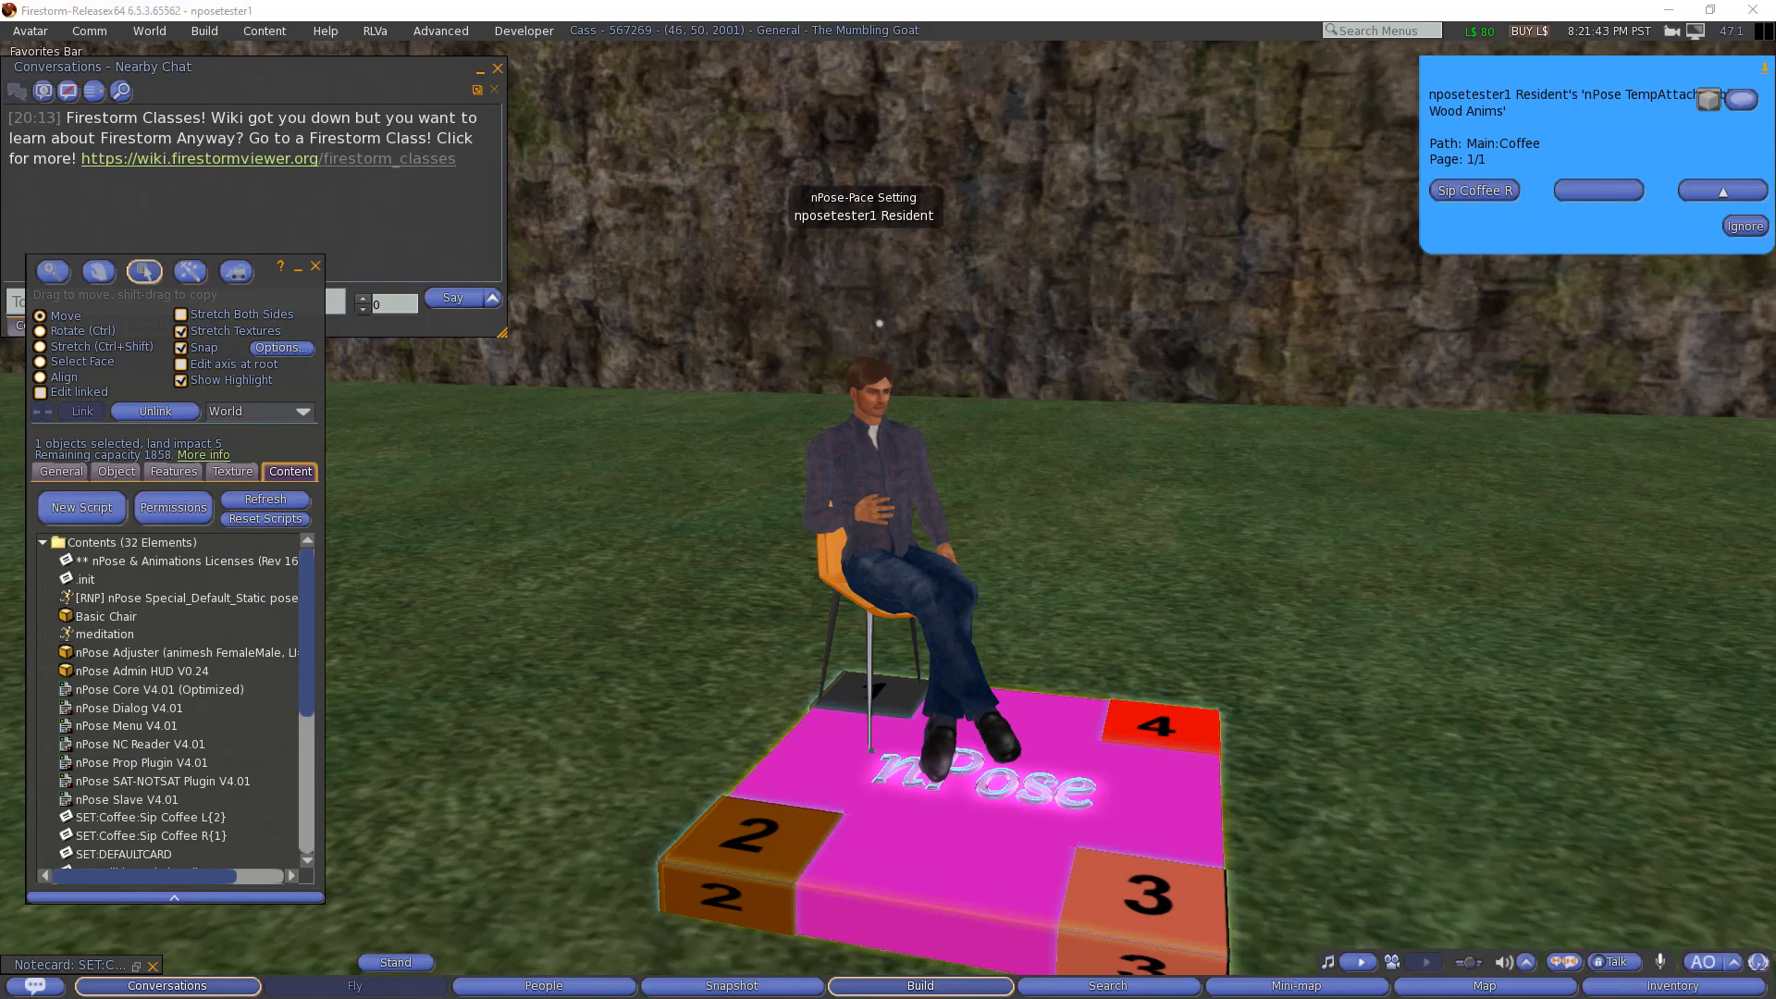
# Step: Check the object's contents and add nPose_Cup_L and nPose_Cup_R to them from the inventory's Objects folder
pyautogui.scroll(-1, 204, 724)
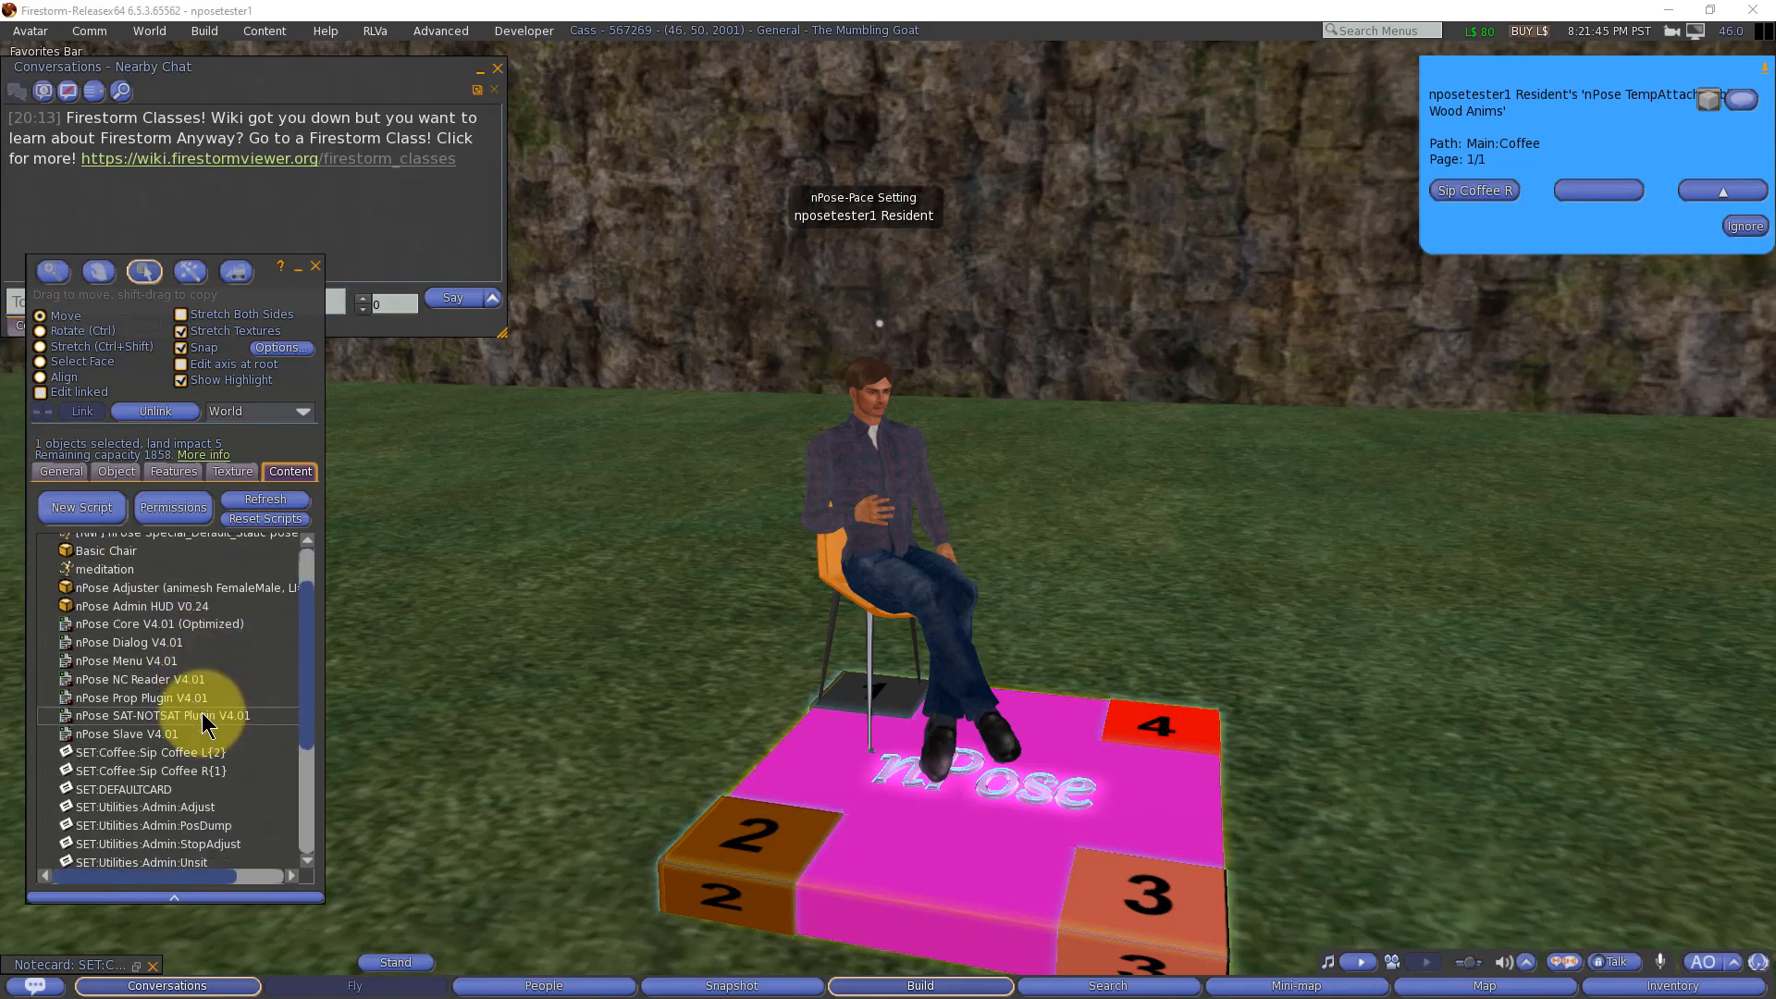
pyautogui.scroll(-3, 203, 724)
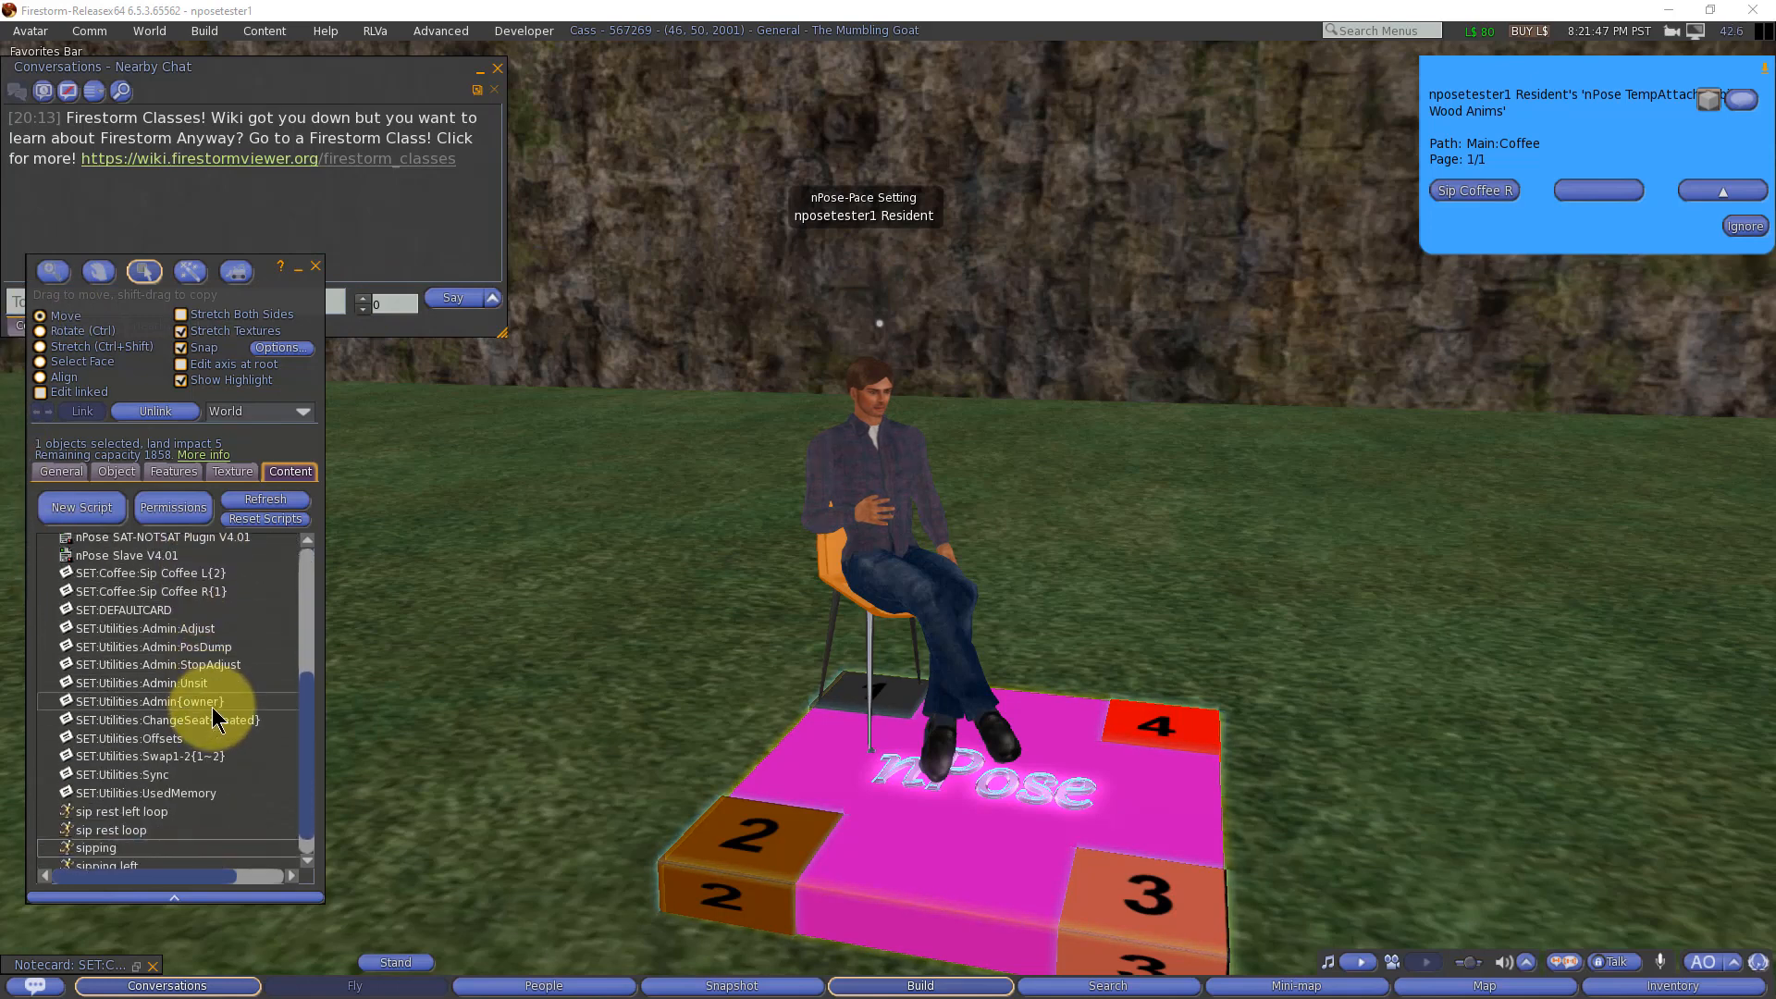
pyautogui.scroll(1, 212, 706)
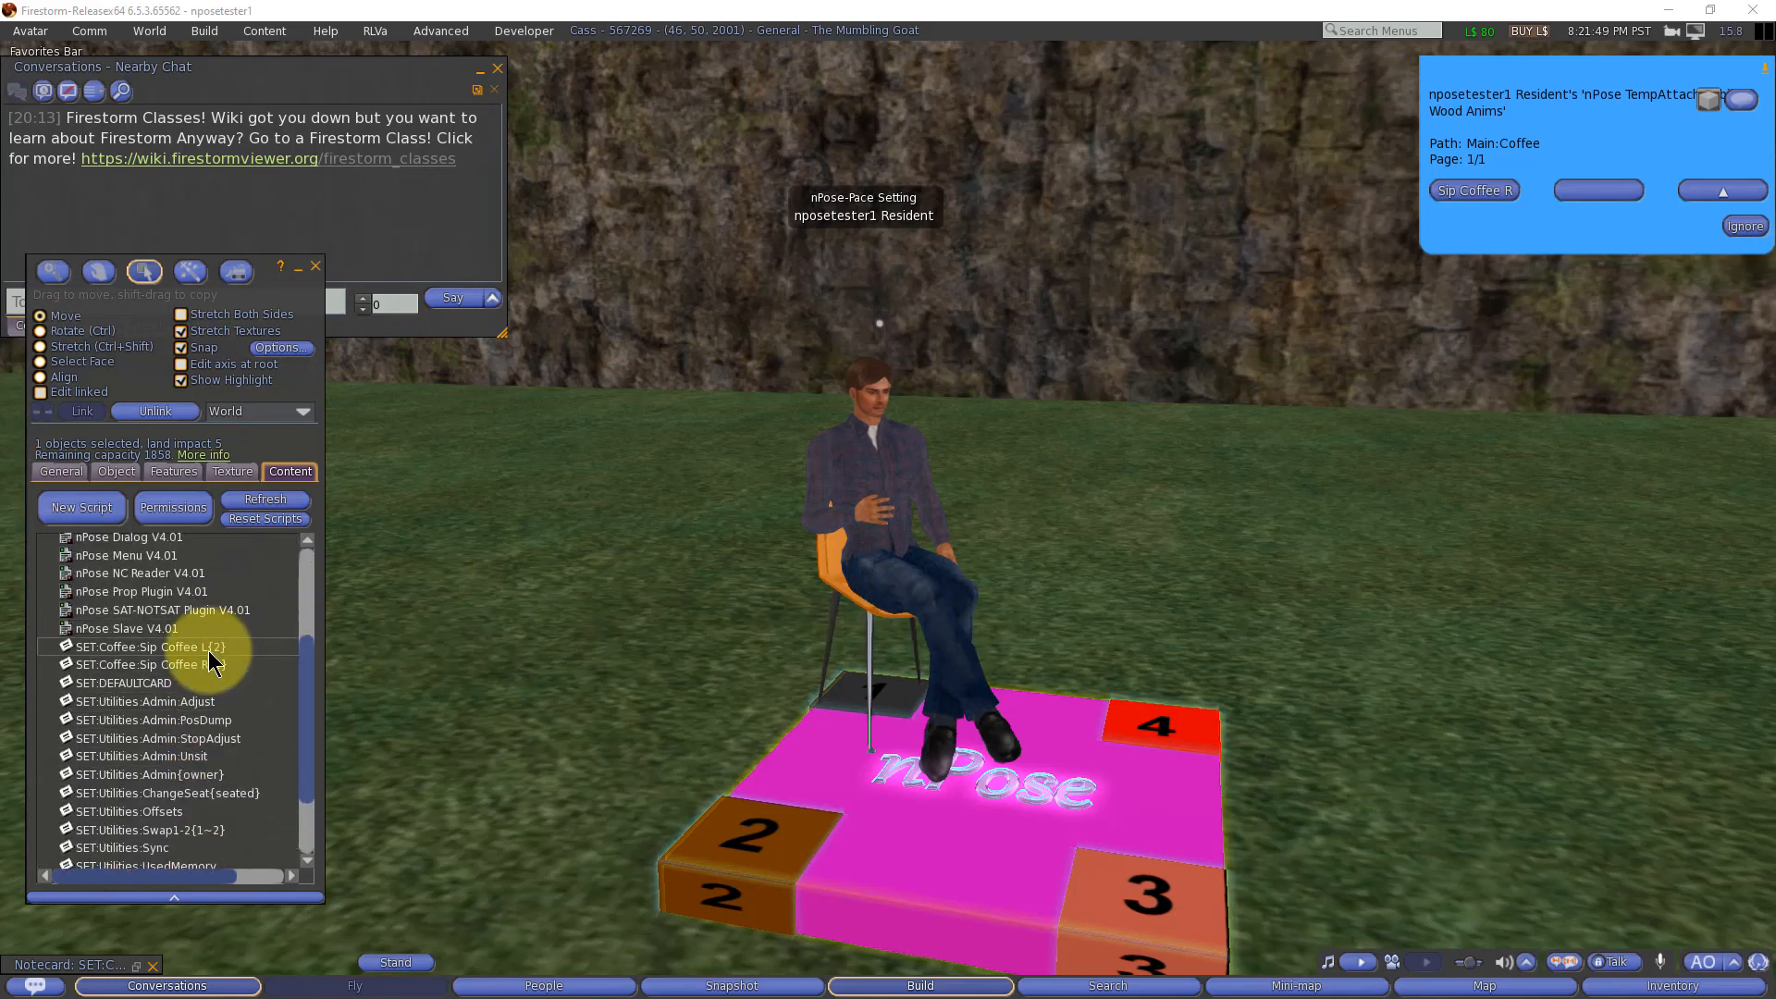
pyautogui.scroll(3, 218, 654)
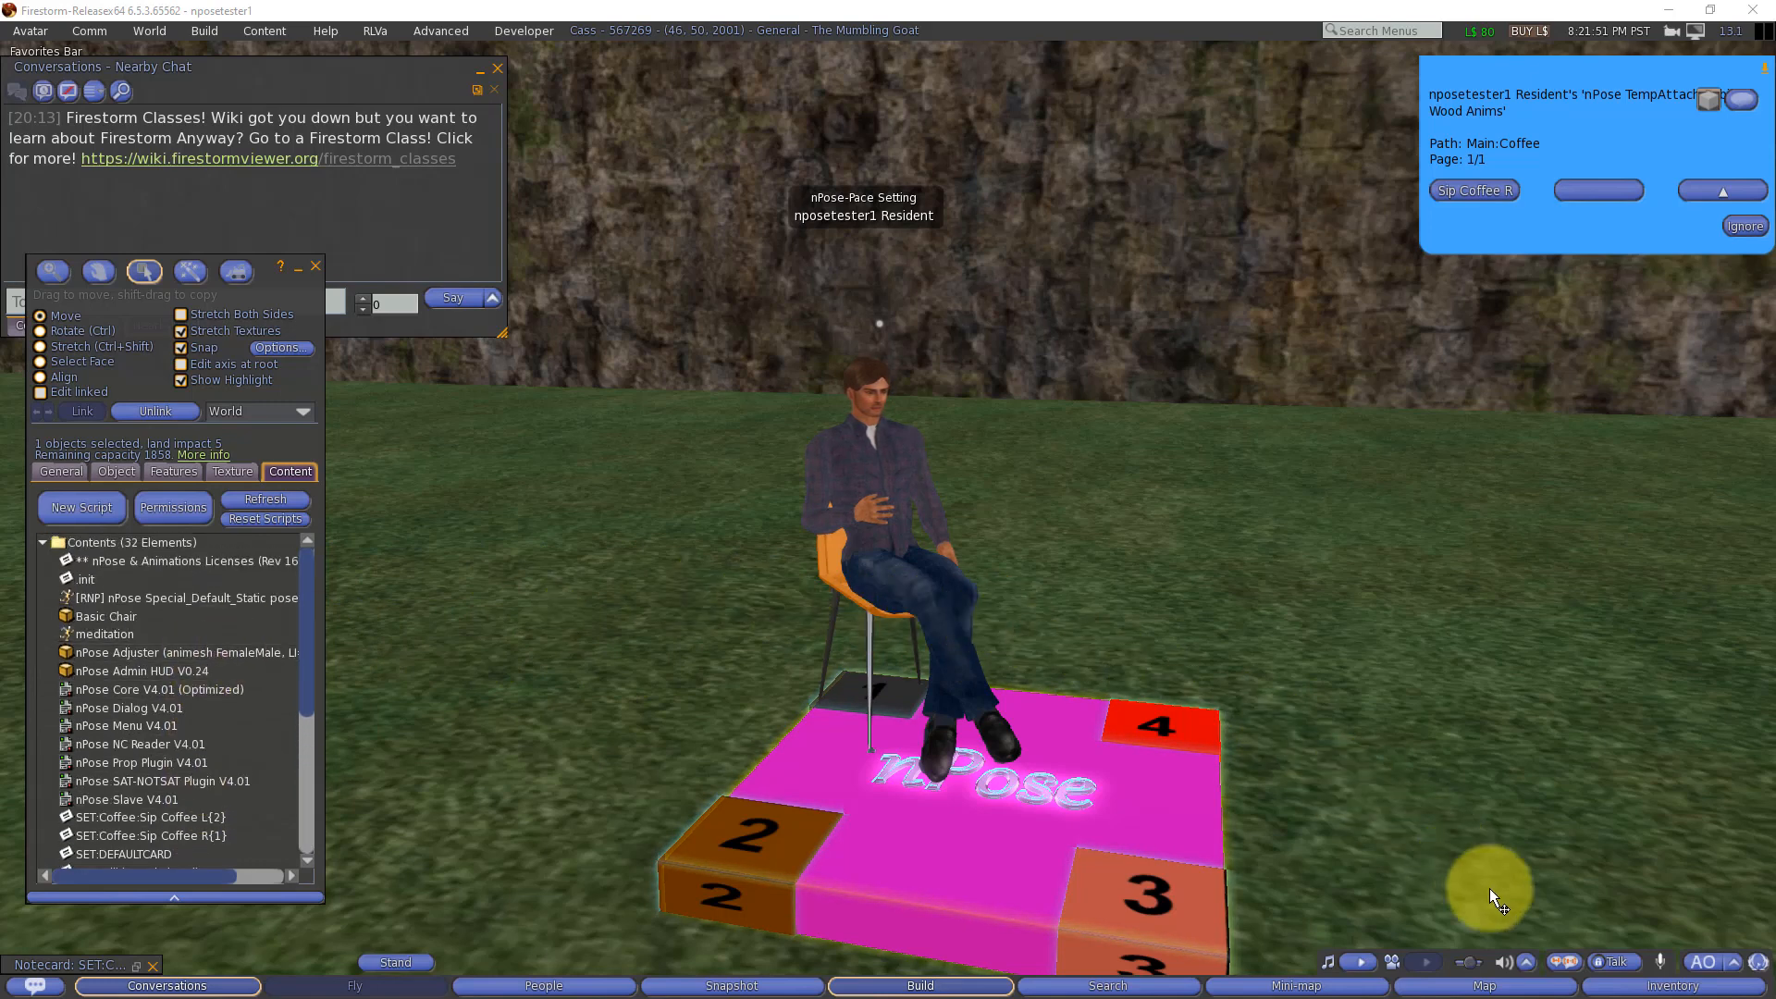
pyautogui.click(1614, 985)
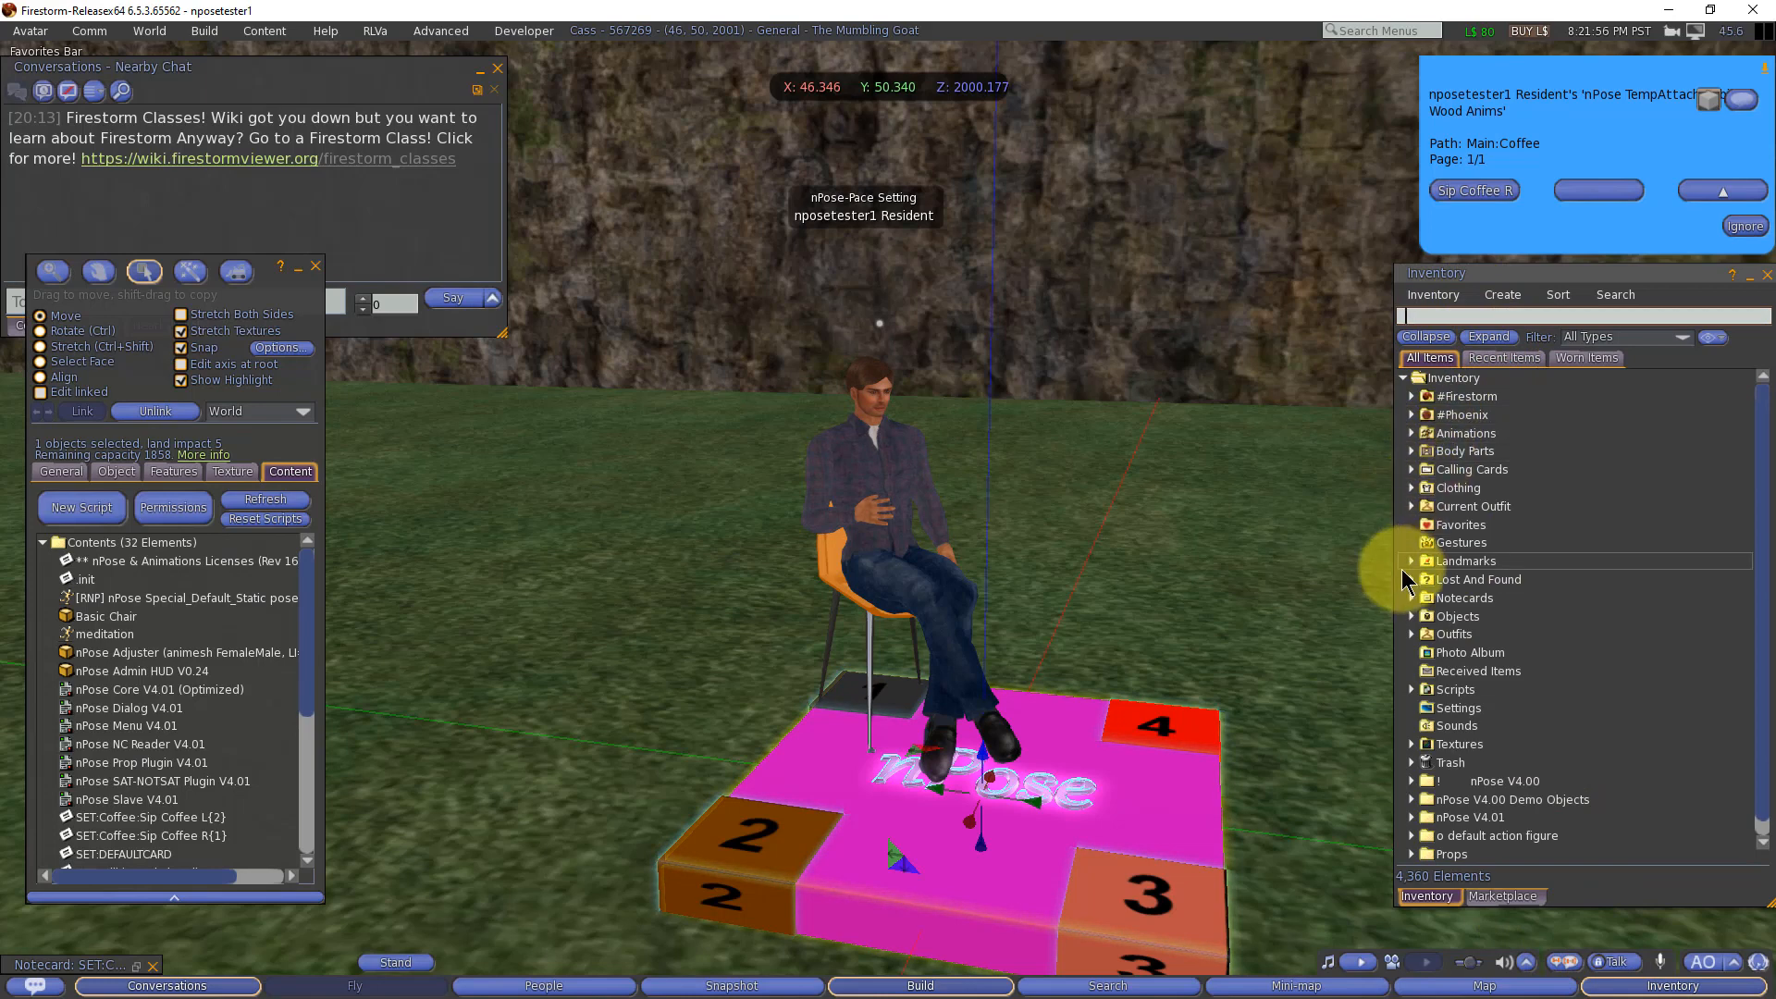
pyautogui.click(1412, 617)
pyautogui.scroll(-3, 1522, 518)
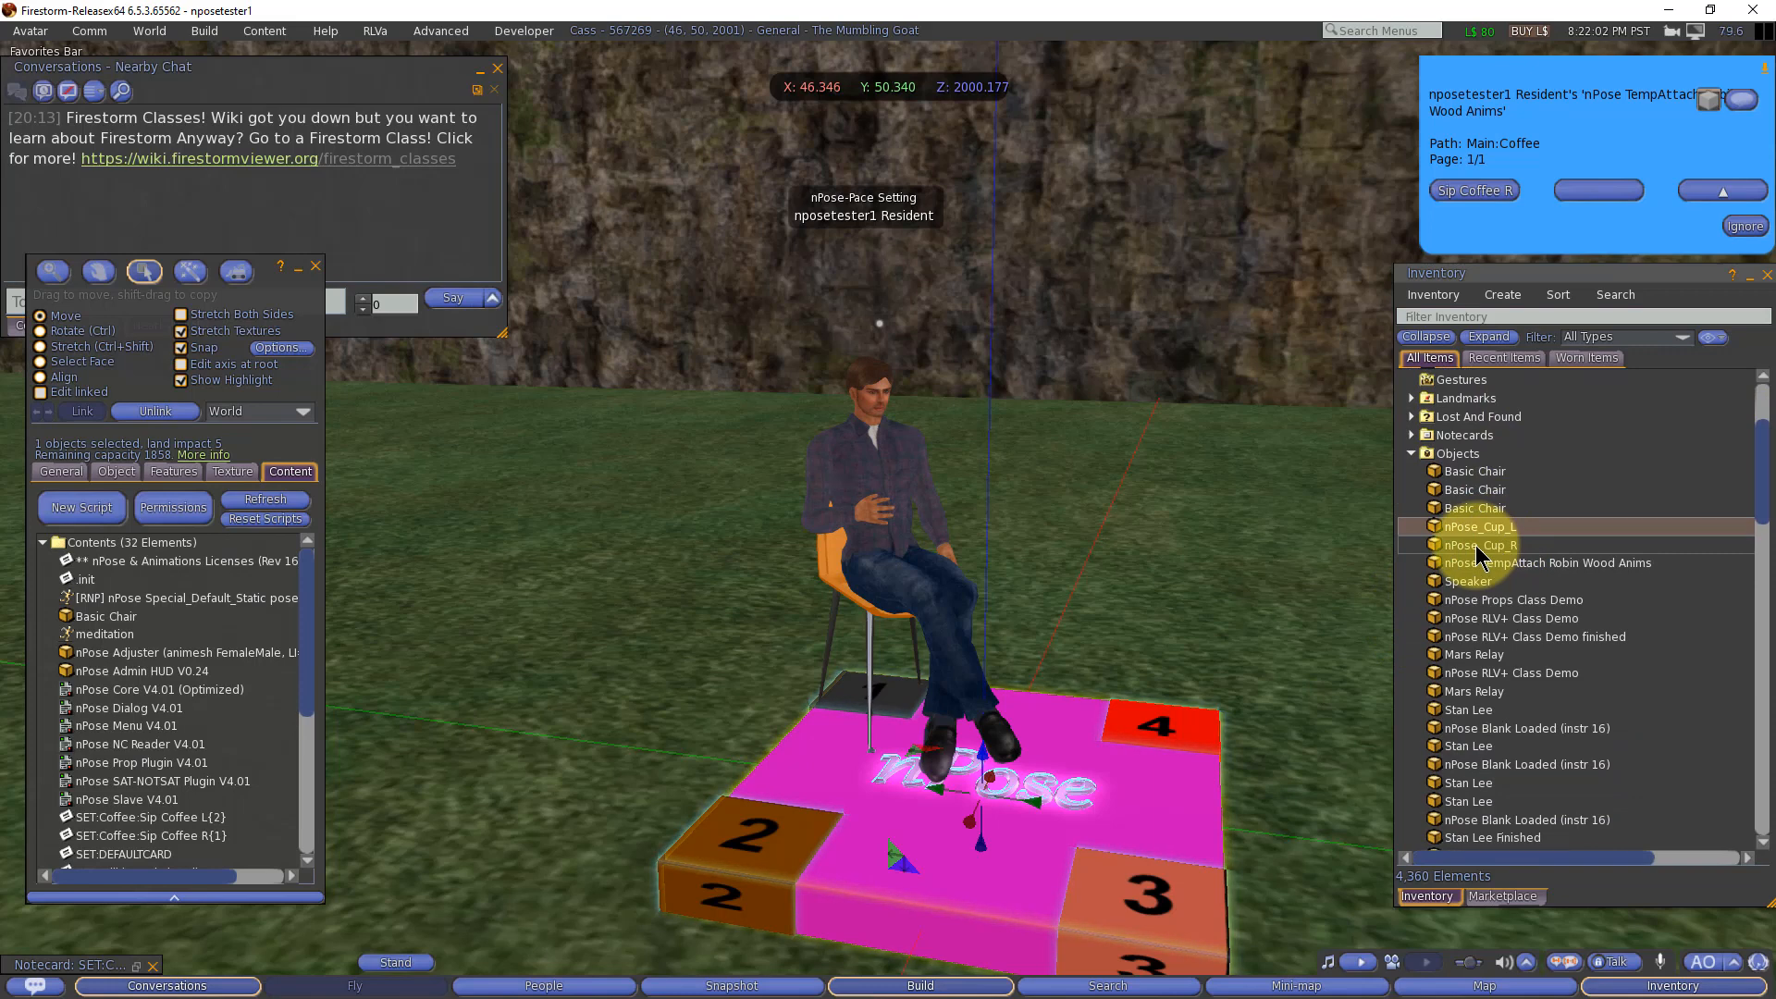
pyautogui.keyDown('shift'); pyautogui.click(1472, 544); pyautogui.keyUp('shift')
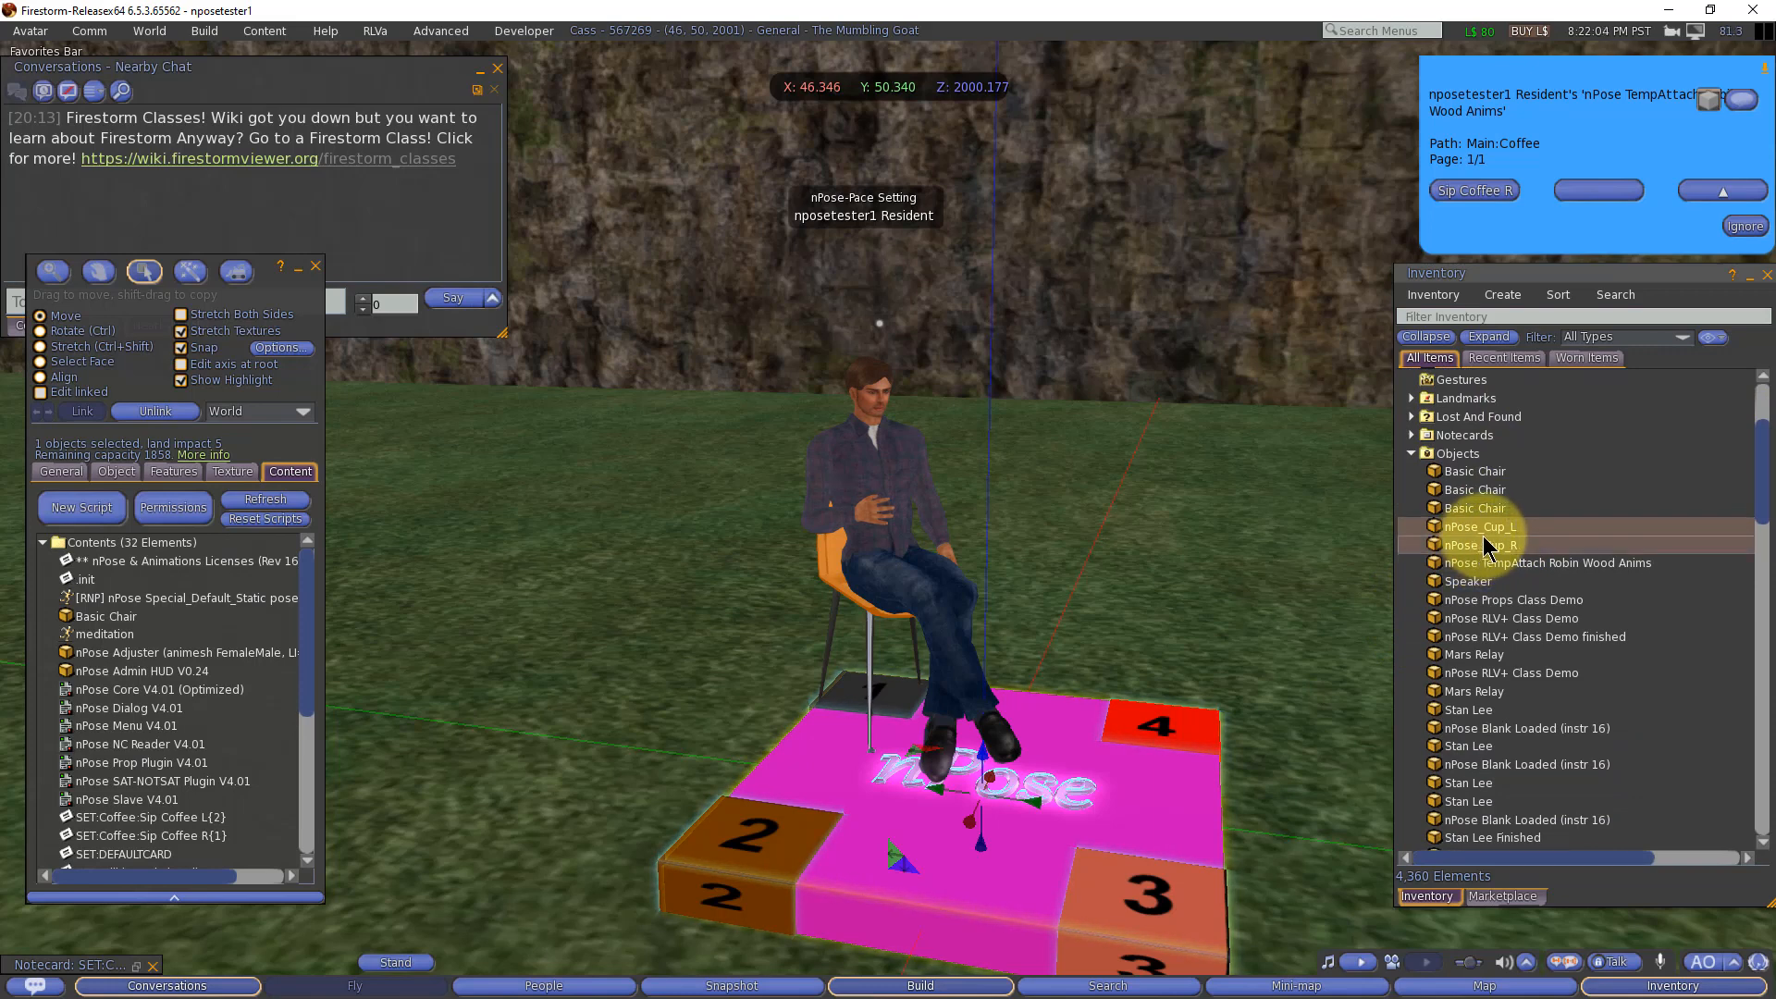
pyautogui.moveTo(1495, 547); pyautogui.dragTo(194, 742)
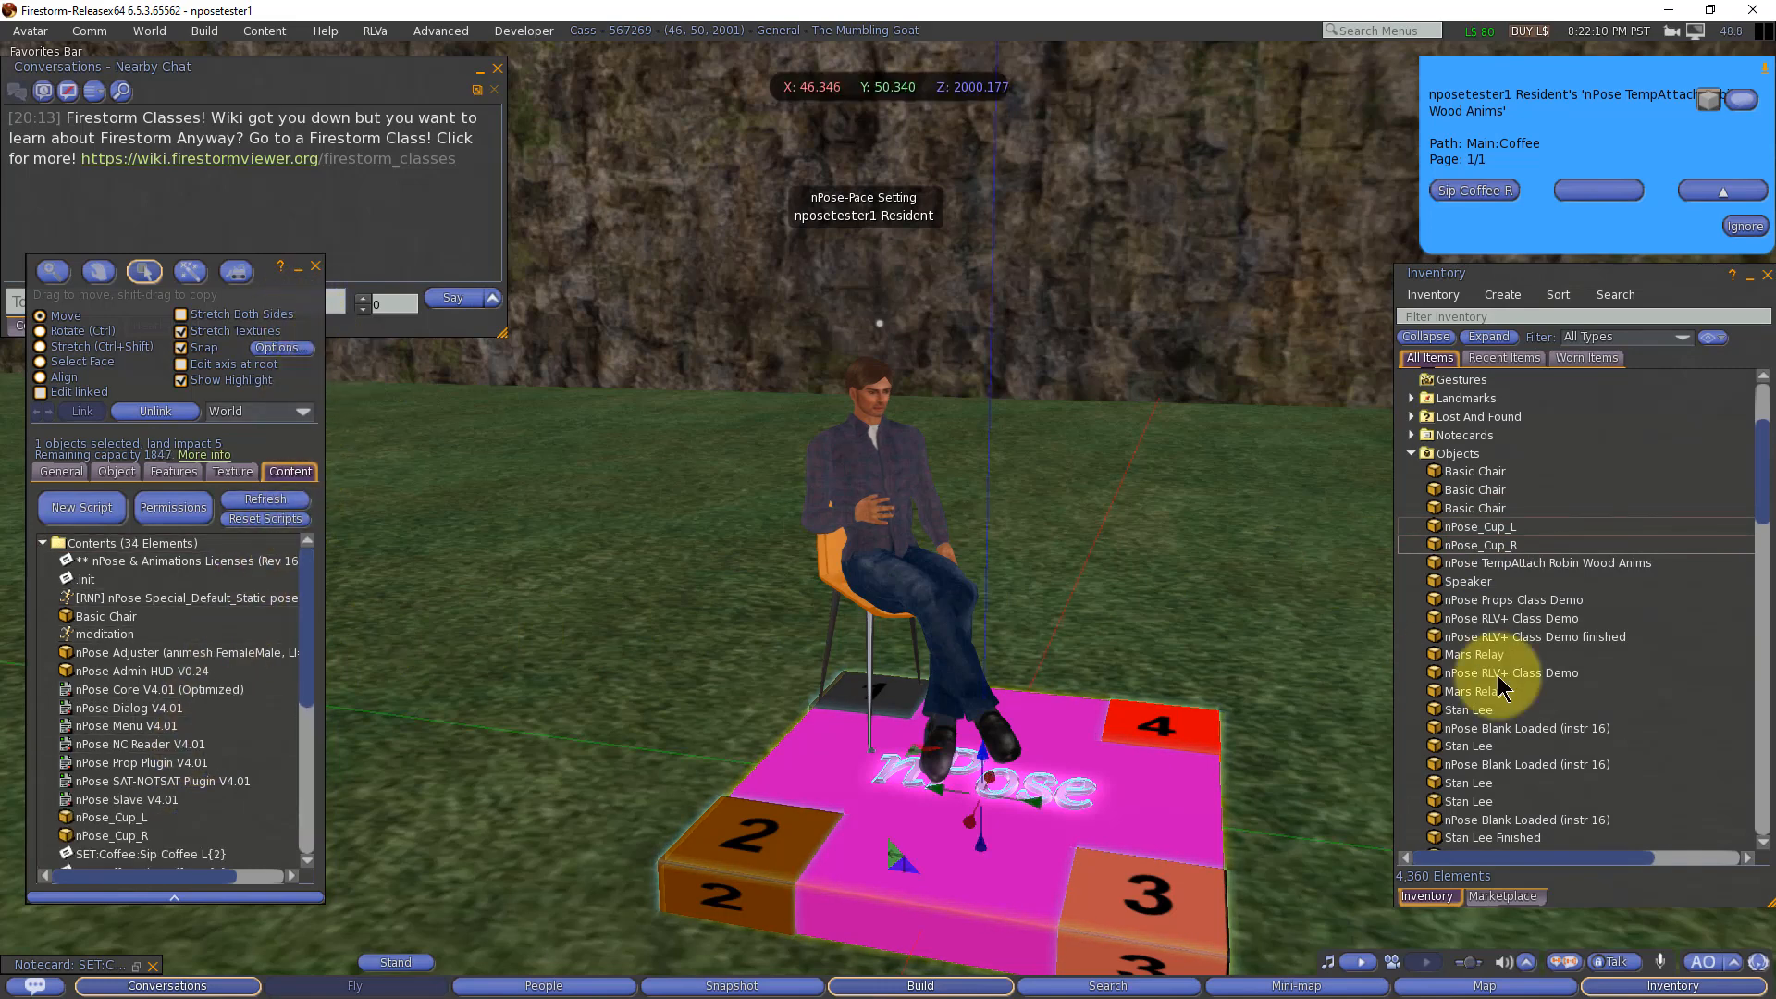
pyautogui.click(1480, 530)
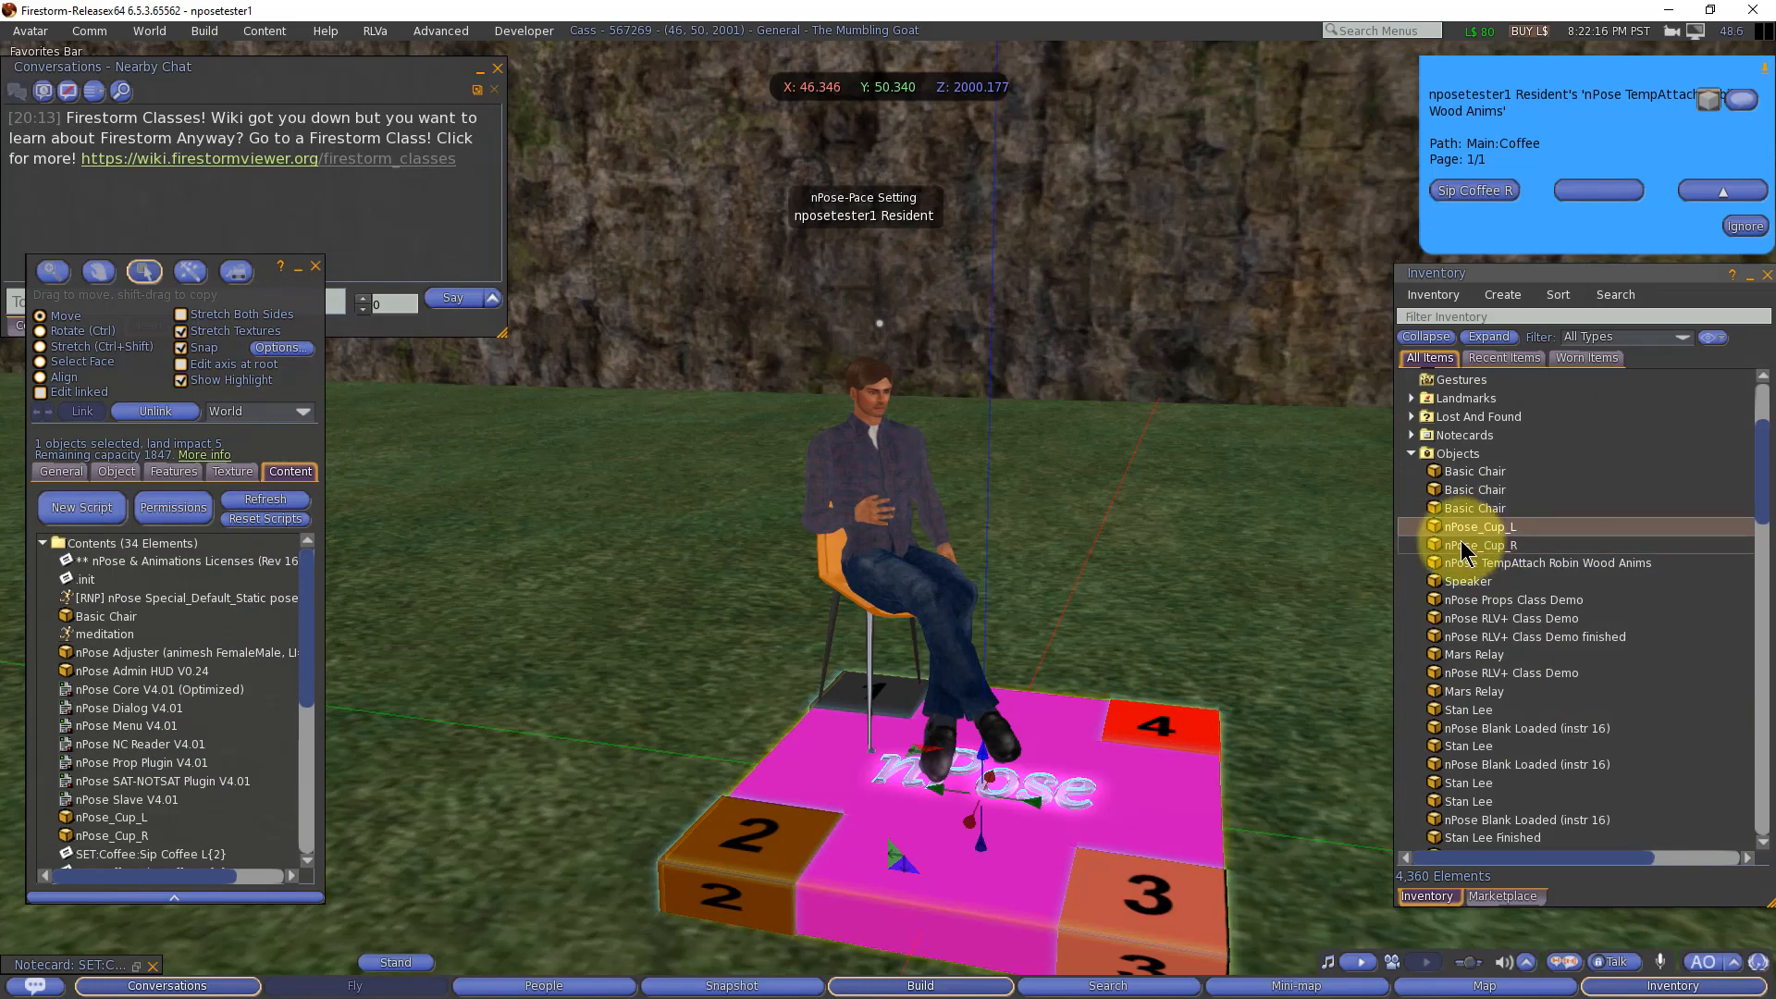
# Step: Close the inventory, restore the Sip Coffee R notecard and add the line ON_SIT|1|PROP|nPose_Cup_R|<0,0,0.5>|<0,0,0>|1|quiet, highlighting its quiet flag
pyautogui.click(1662, 987)
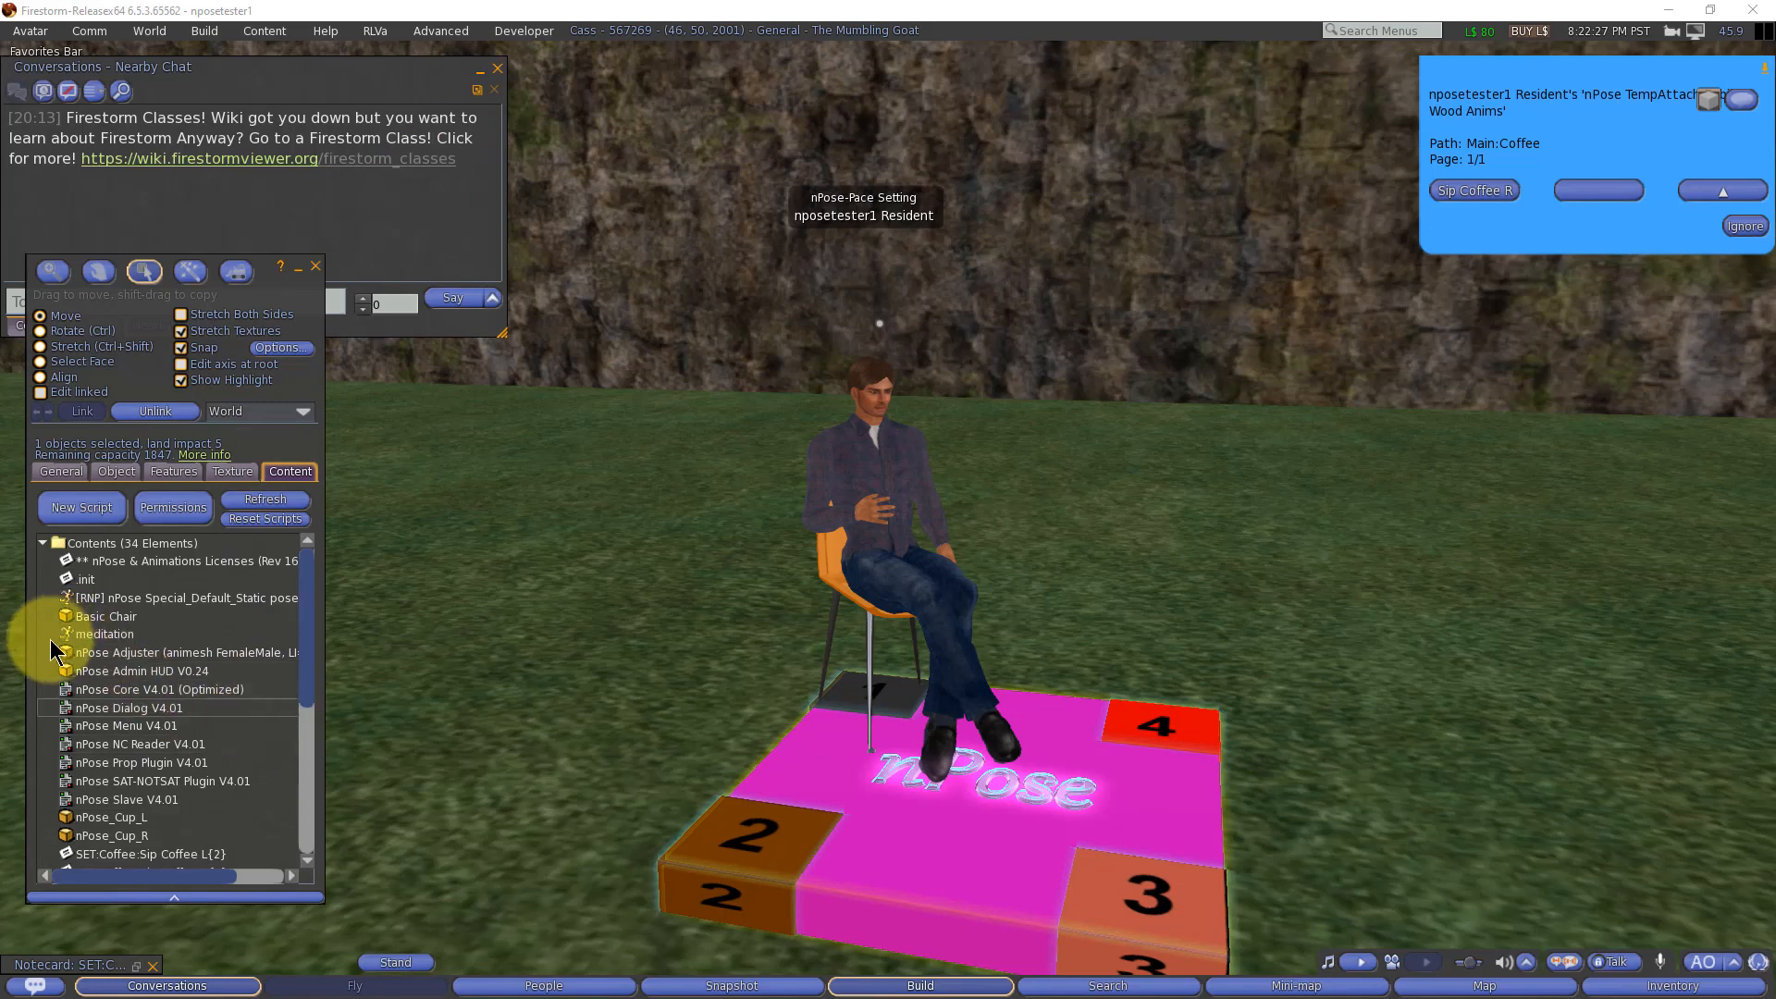
pyautogui.click(153, 962)
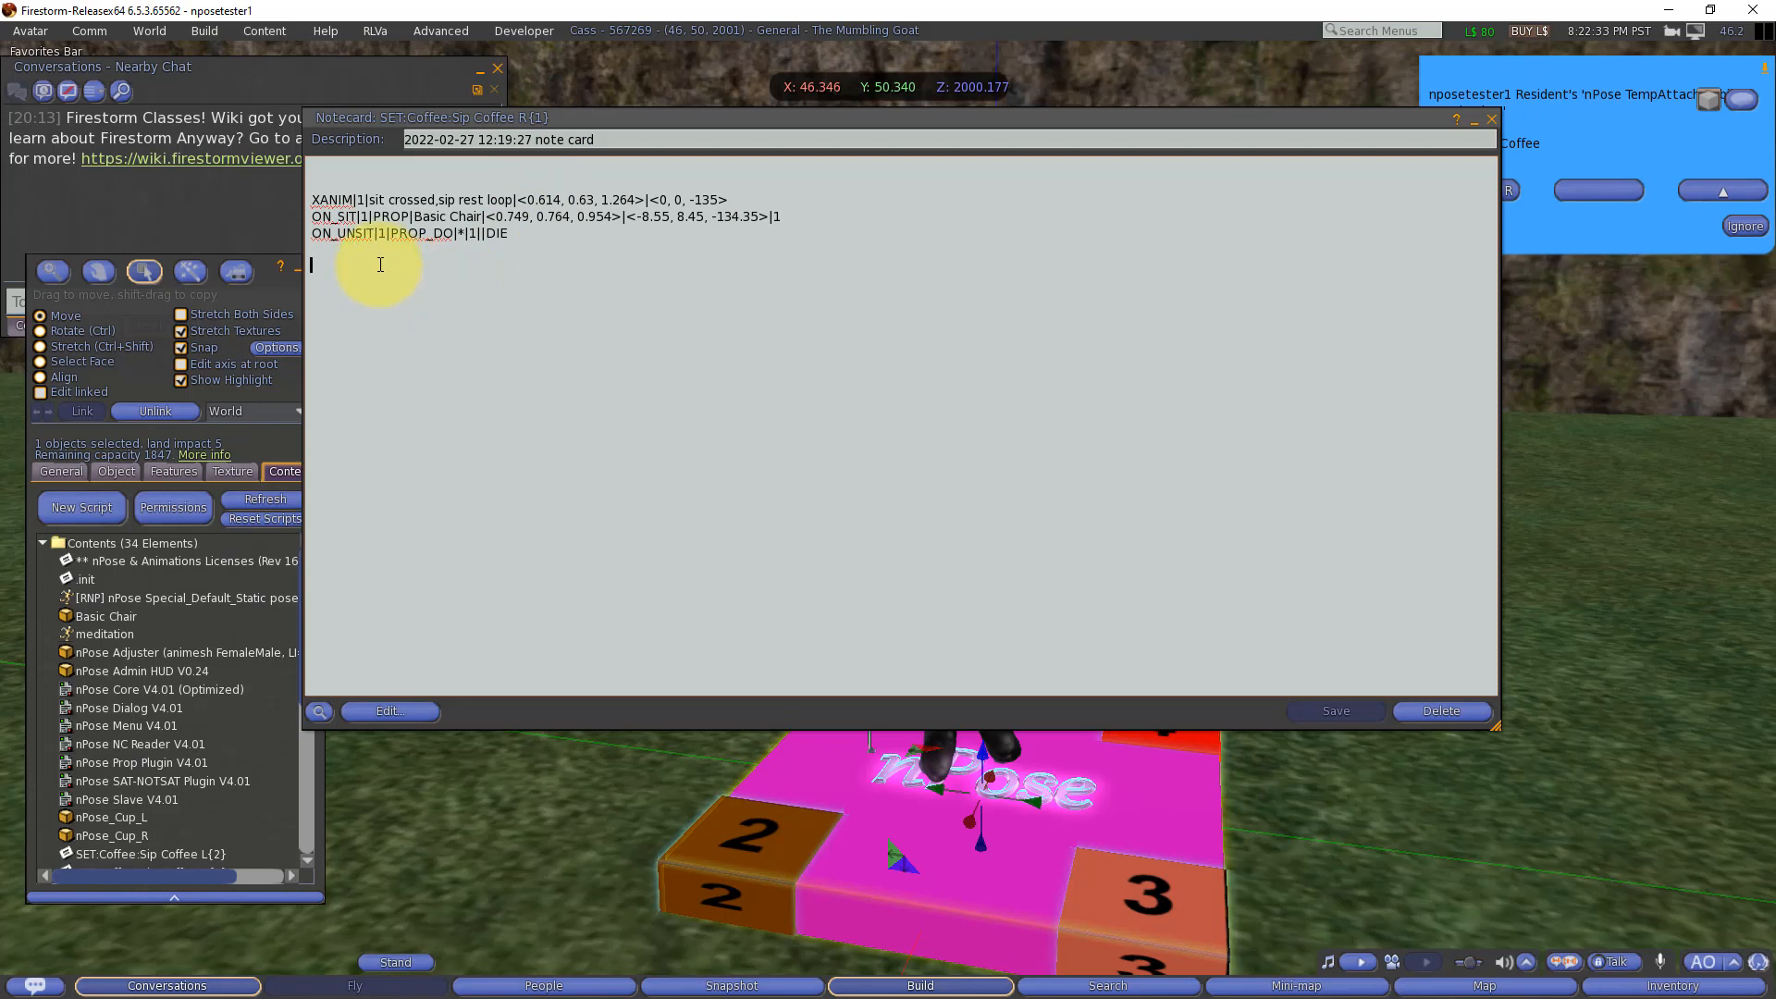
pyautogui.press('ctrl')
pyautogui.write('ON_SIT|1|PROP|nPose_Cup_R|<0,0,0.5>|<0,0,0>|1|quiet')
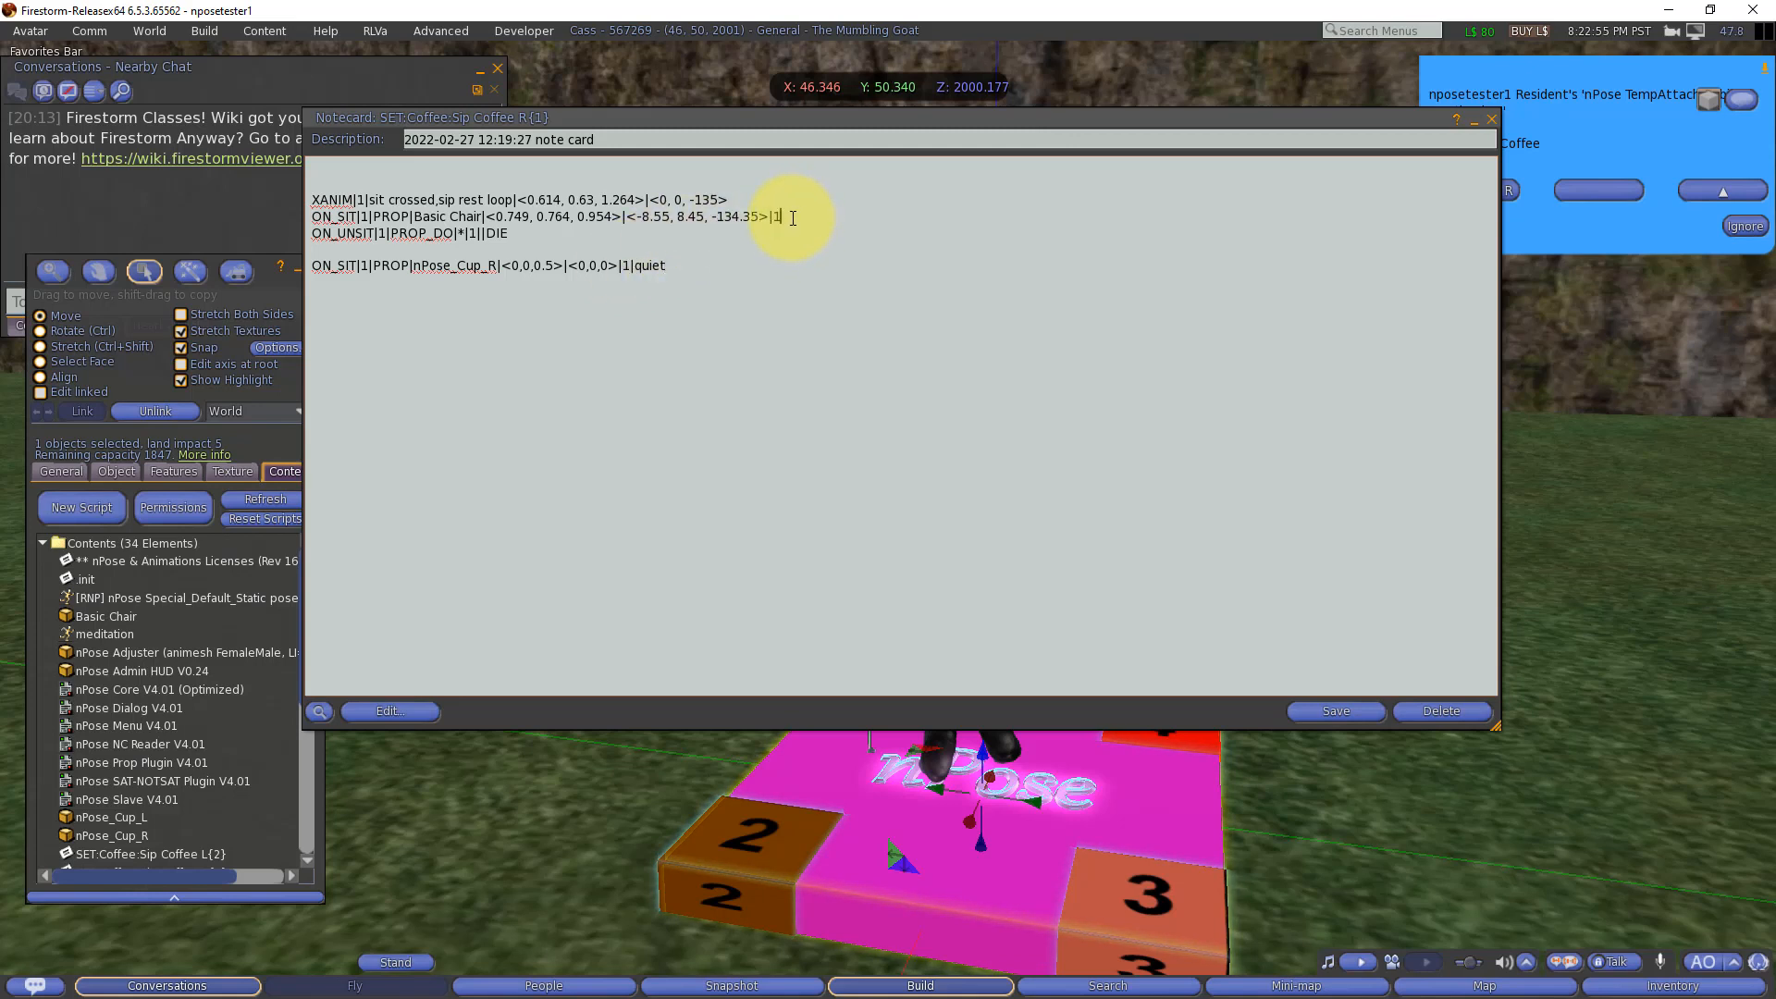
pyautogui.doubleClick(653, 265)
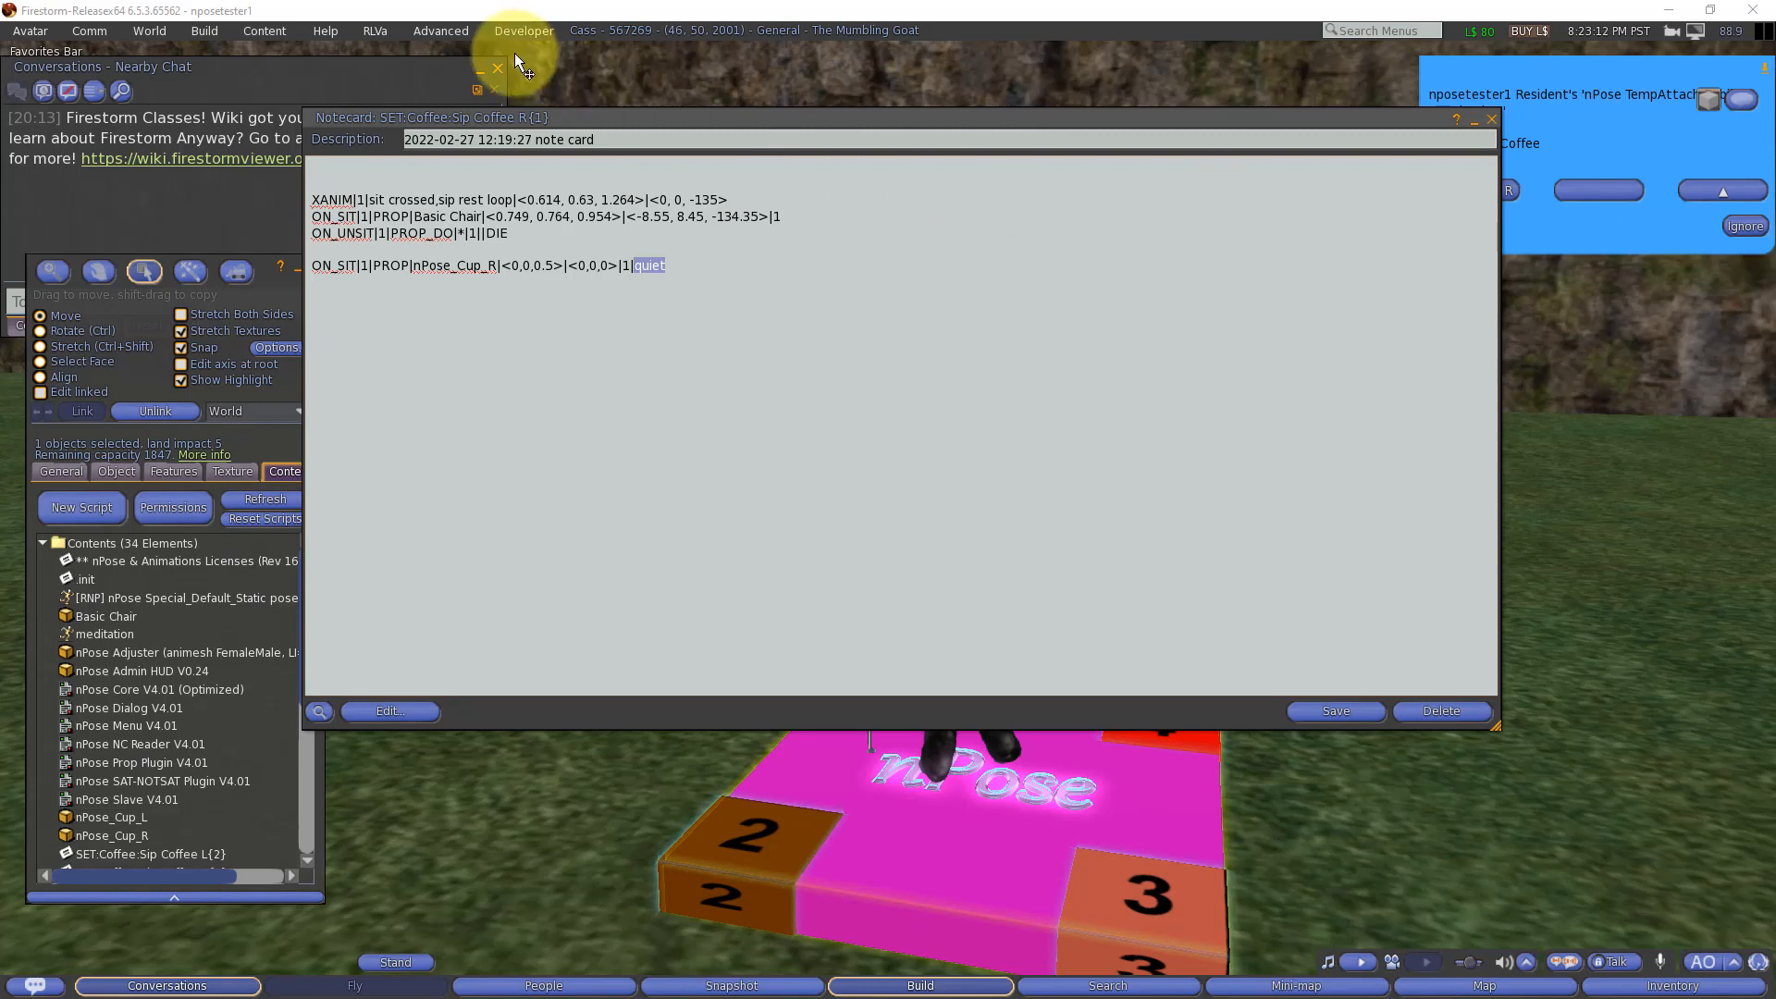
# Step: Add the line ON_SIT|1|PROP_DO|nPose_Cup_R|1||TEMPATTACH|%1.KEY% below the cup prop line and point out its TEMPATTACH command and %1.KEY% placeholder
pyautogui.click(535, 281)
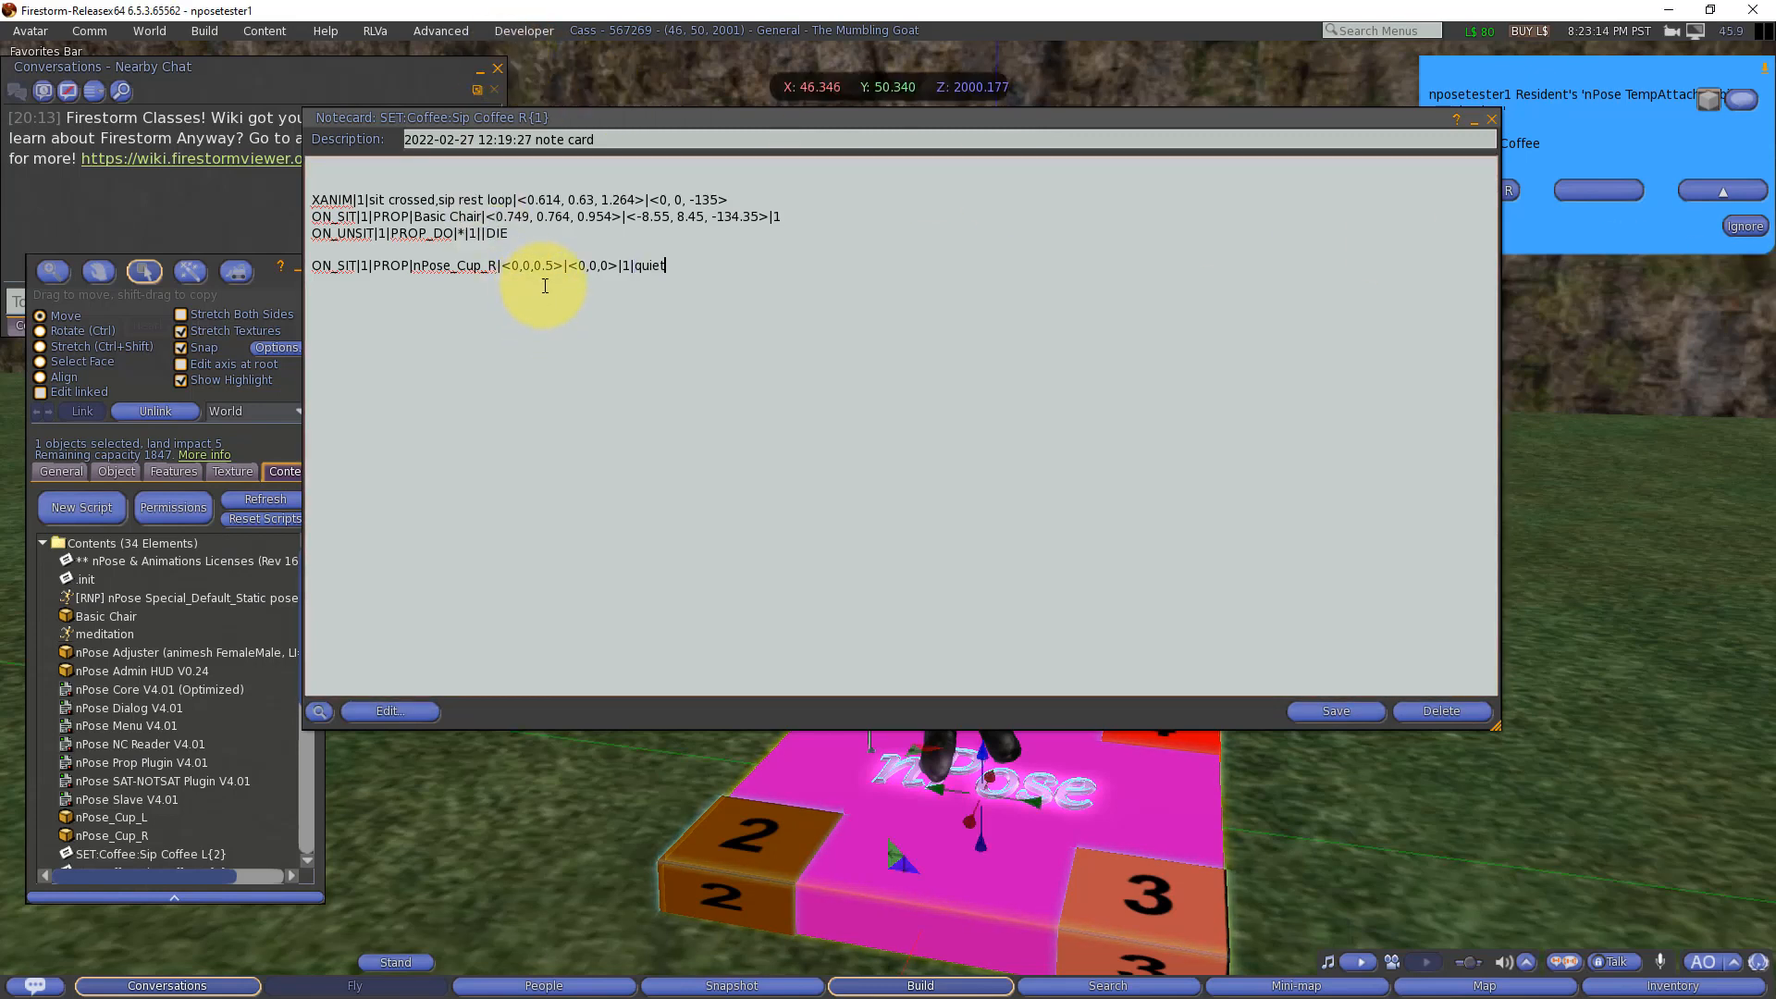
pyautogui.write('ON_SIT|1|PROP_DO|nPose_Cup_R|1||TEMPATTACH|%1.KEY%')
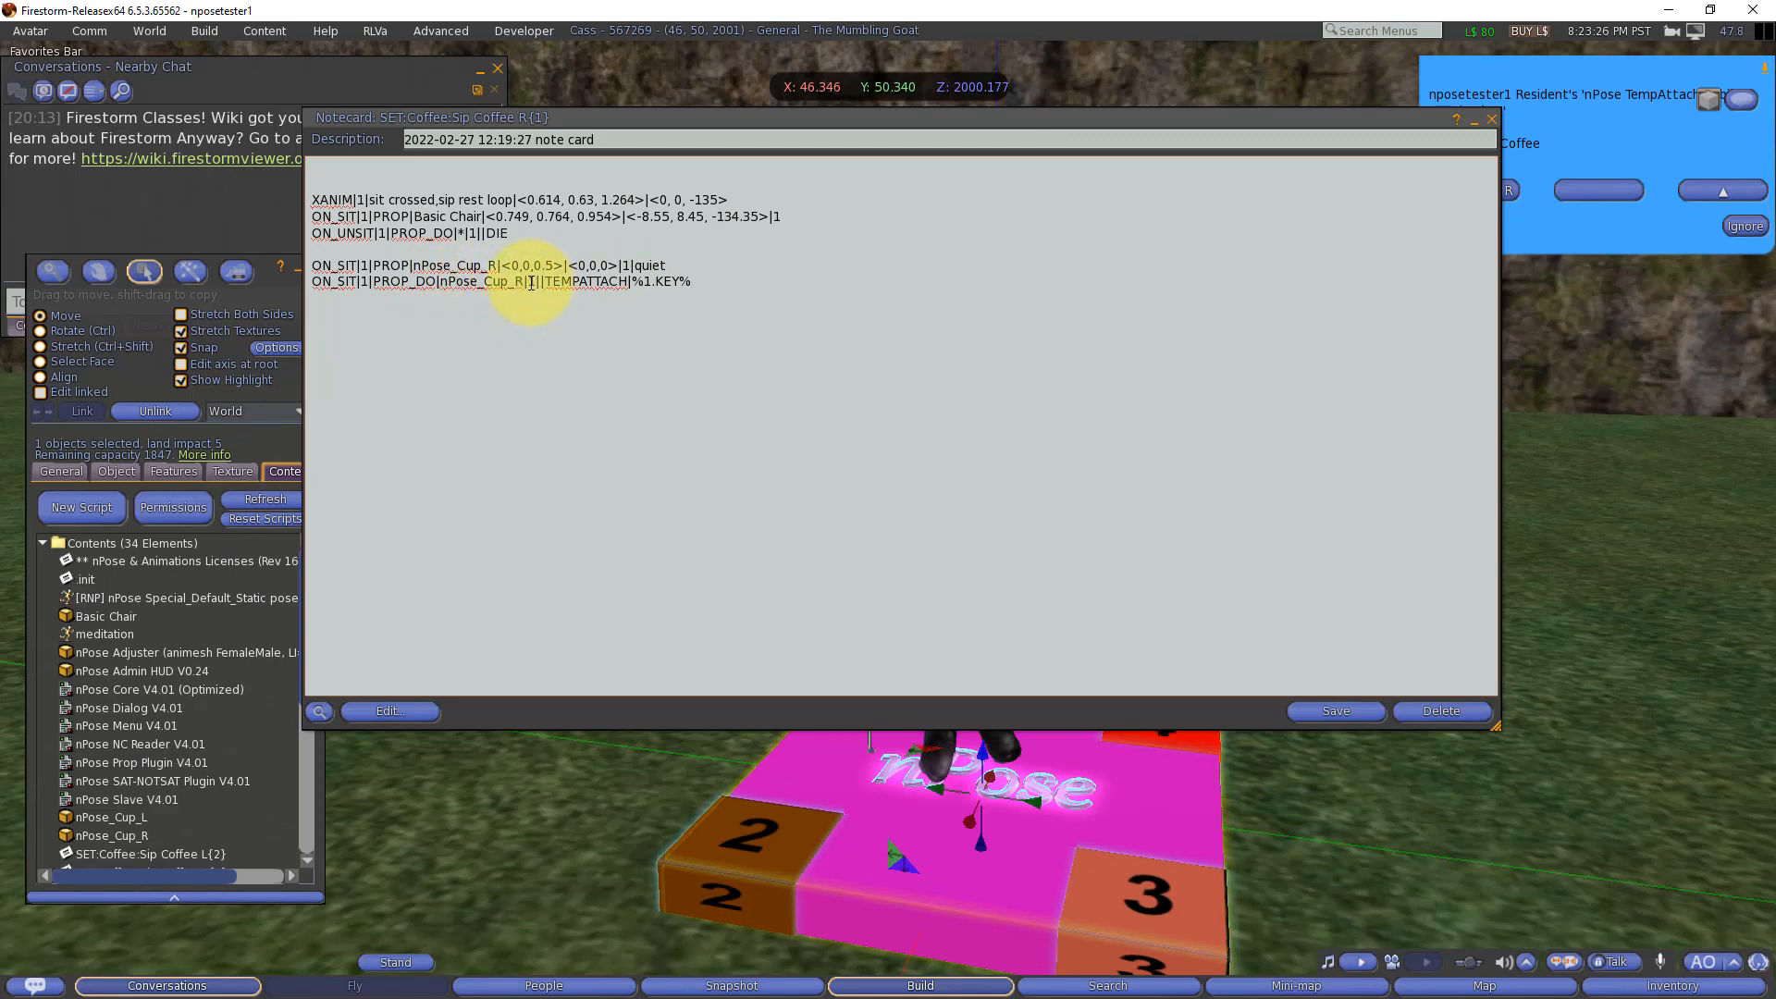
pyautogui.doubleClick(584, 281)
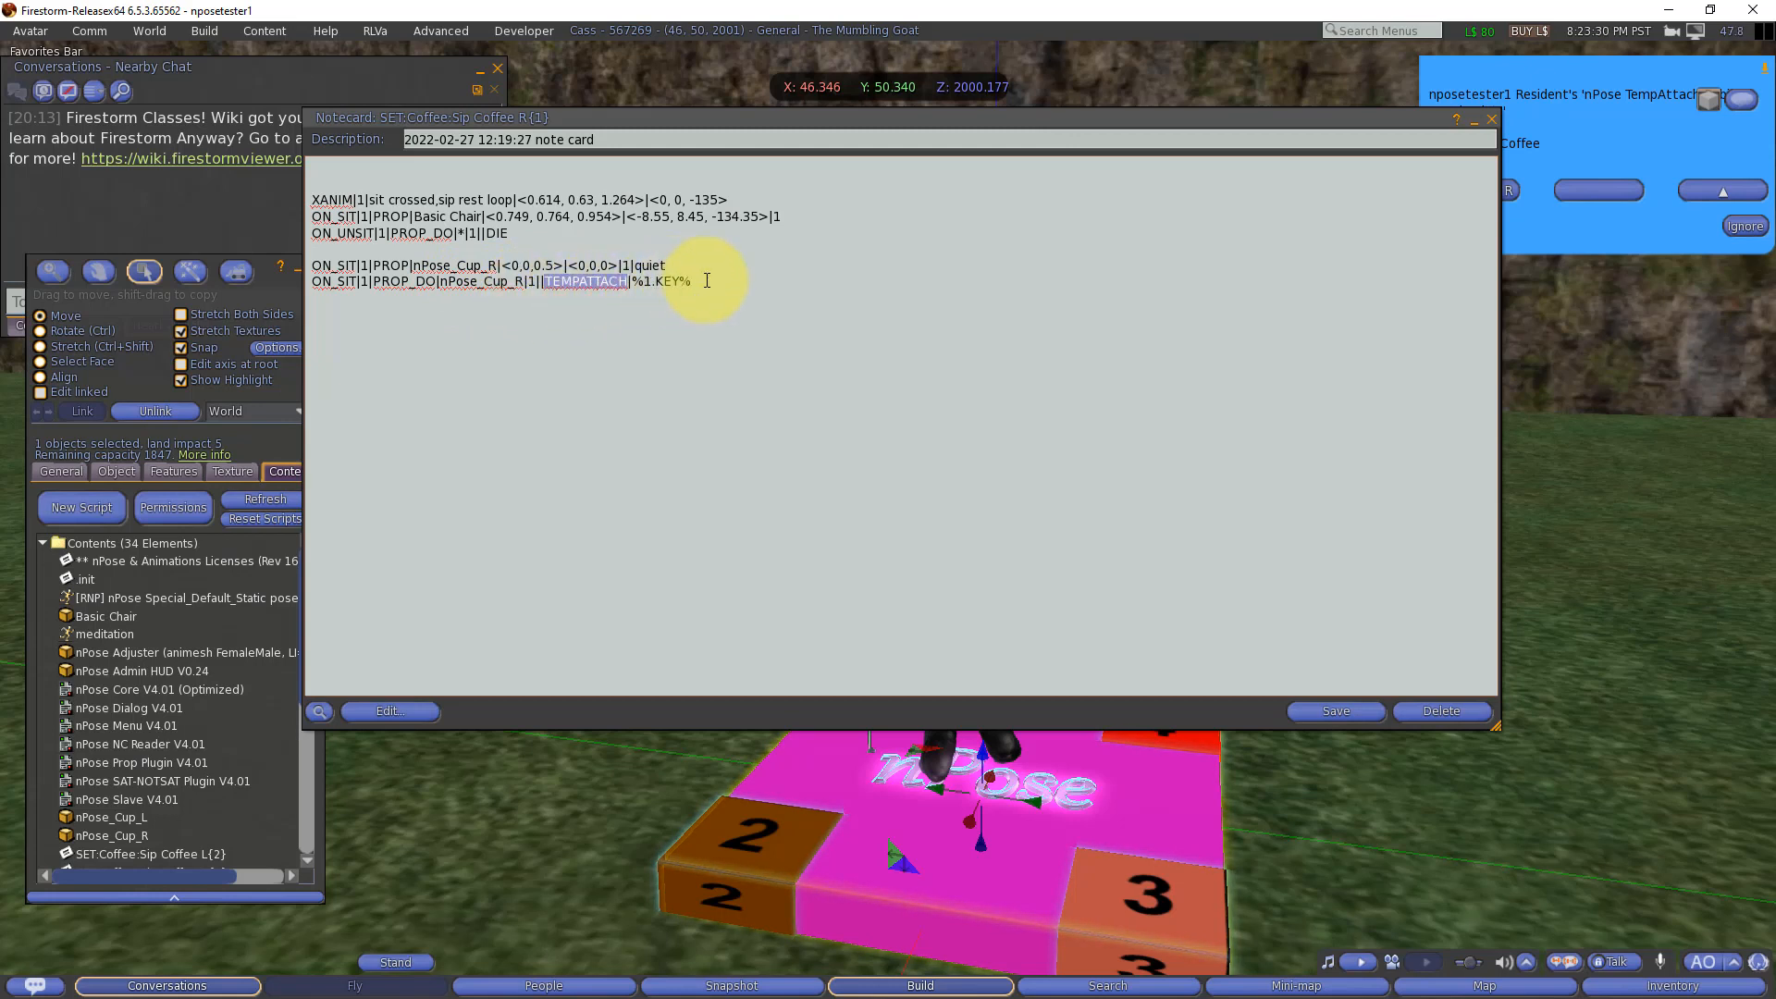
pyautogui.moveTo(706, 281); pyautogui.dragTo(640, 282)
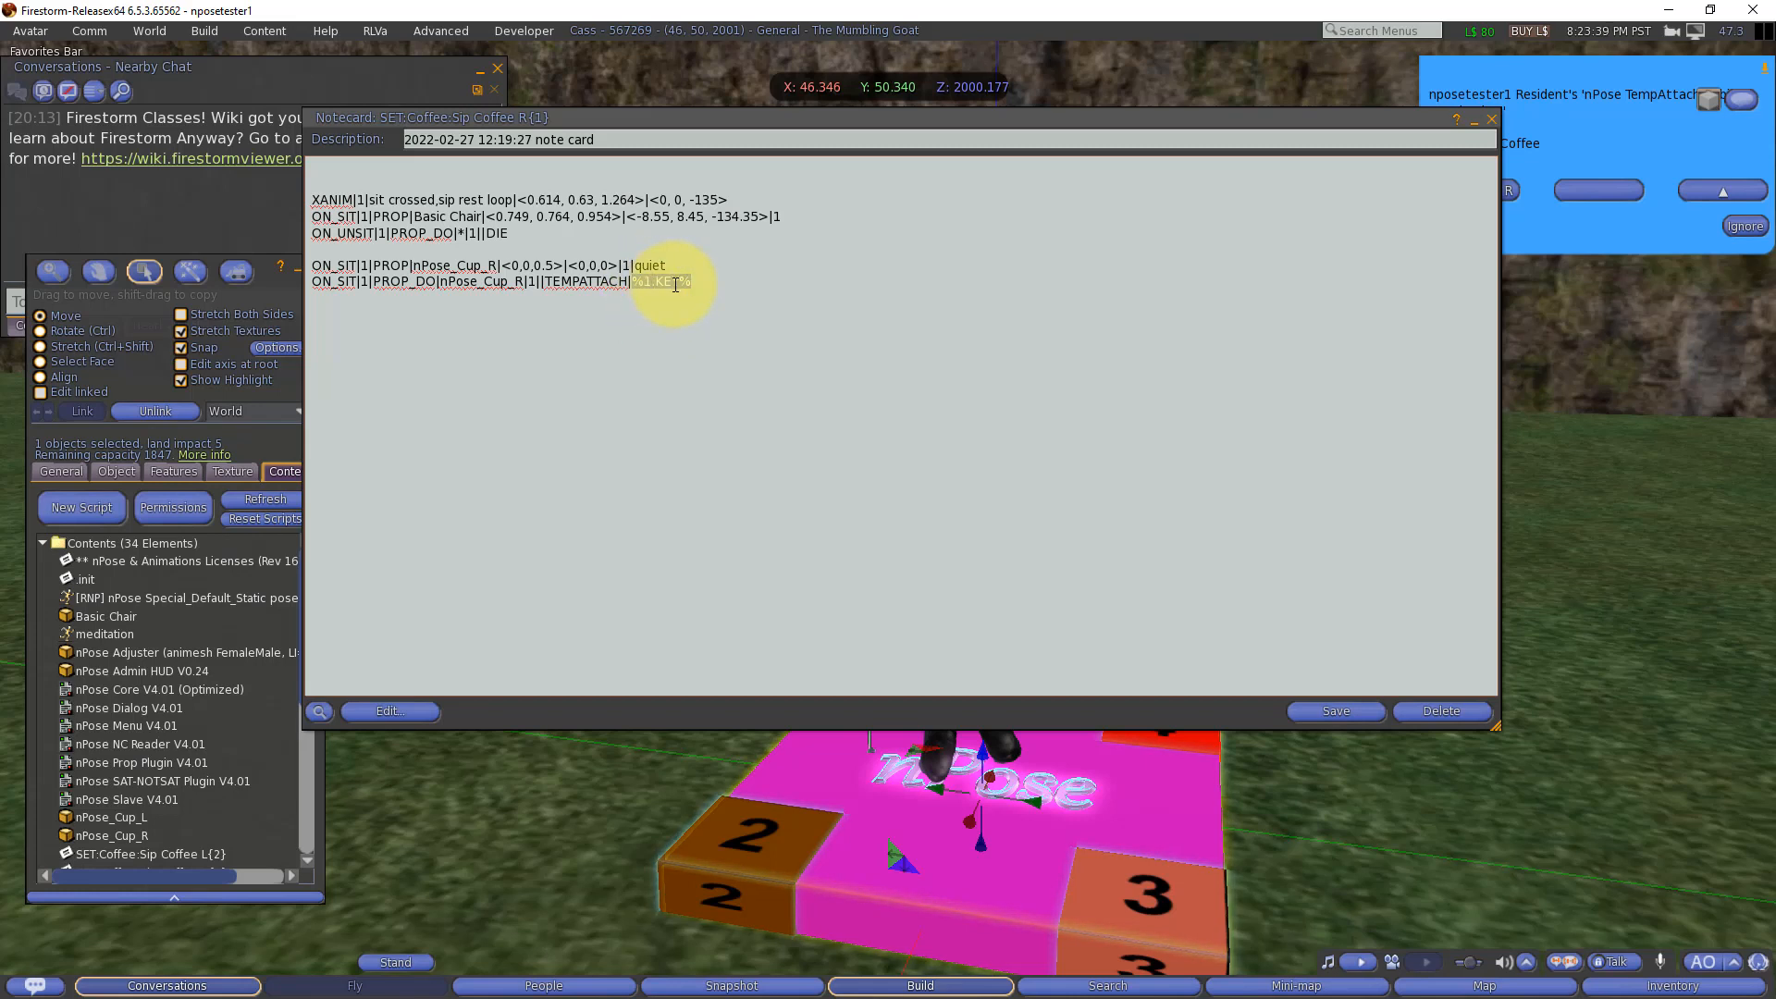
pyautogui.click(681, 285)
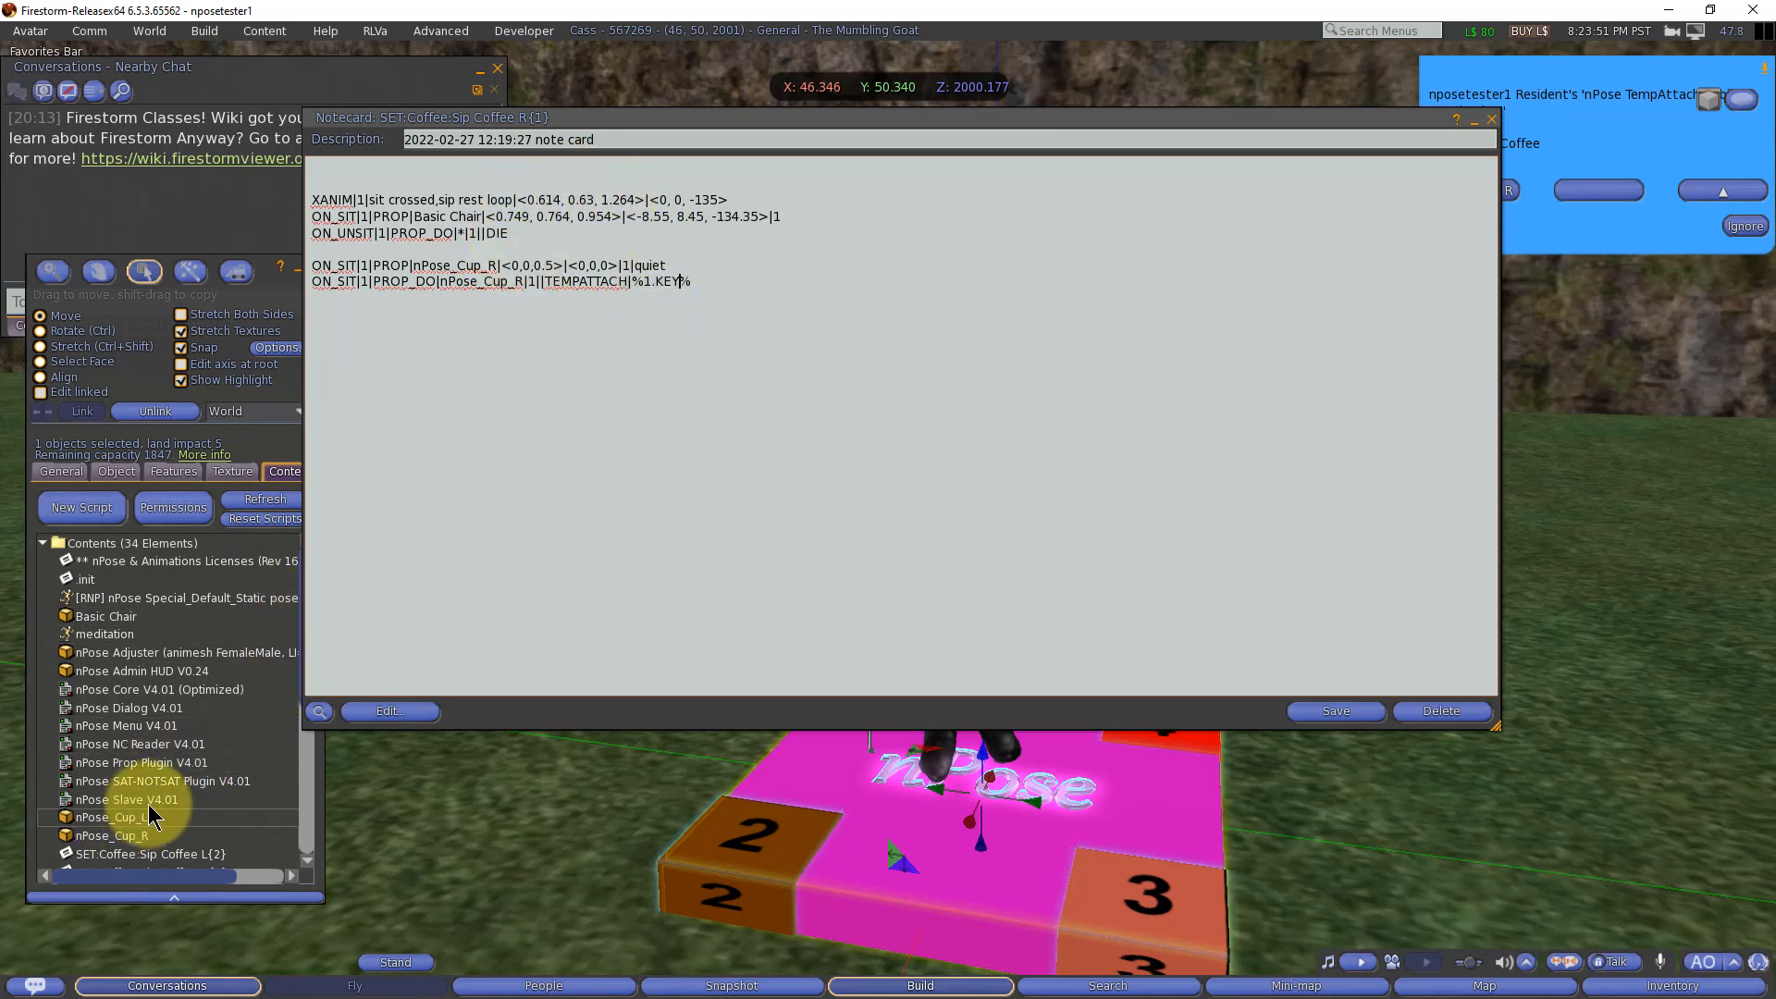
# Step: Show the object's coffee notecards, highlight 1.KEY in the TEMPATTACH line, then save and minimize the Sip Coffee R notecard
pyautogui.scroll(-3, 153, 797)
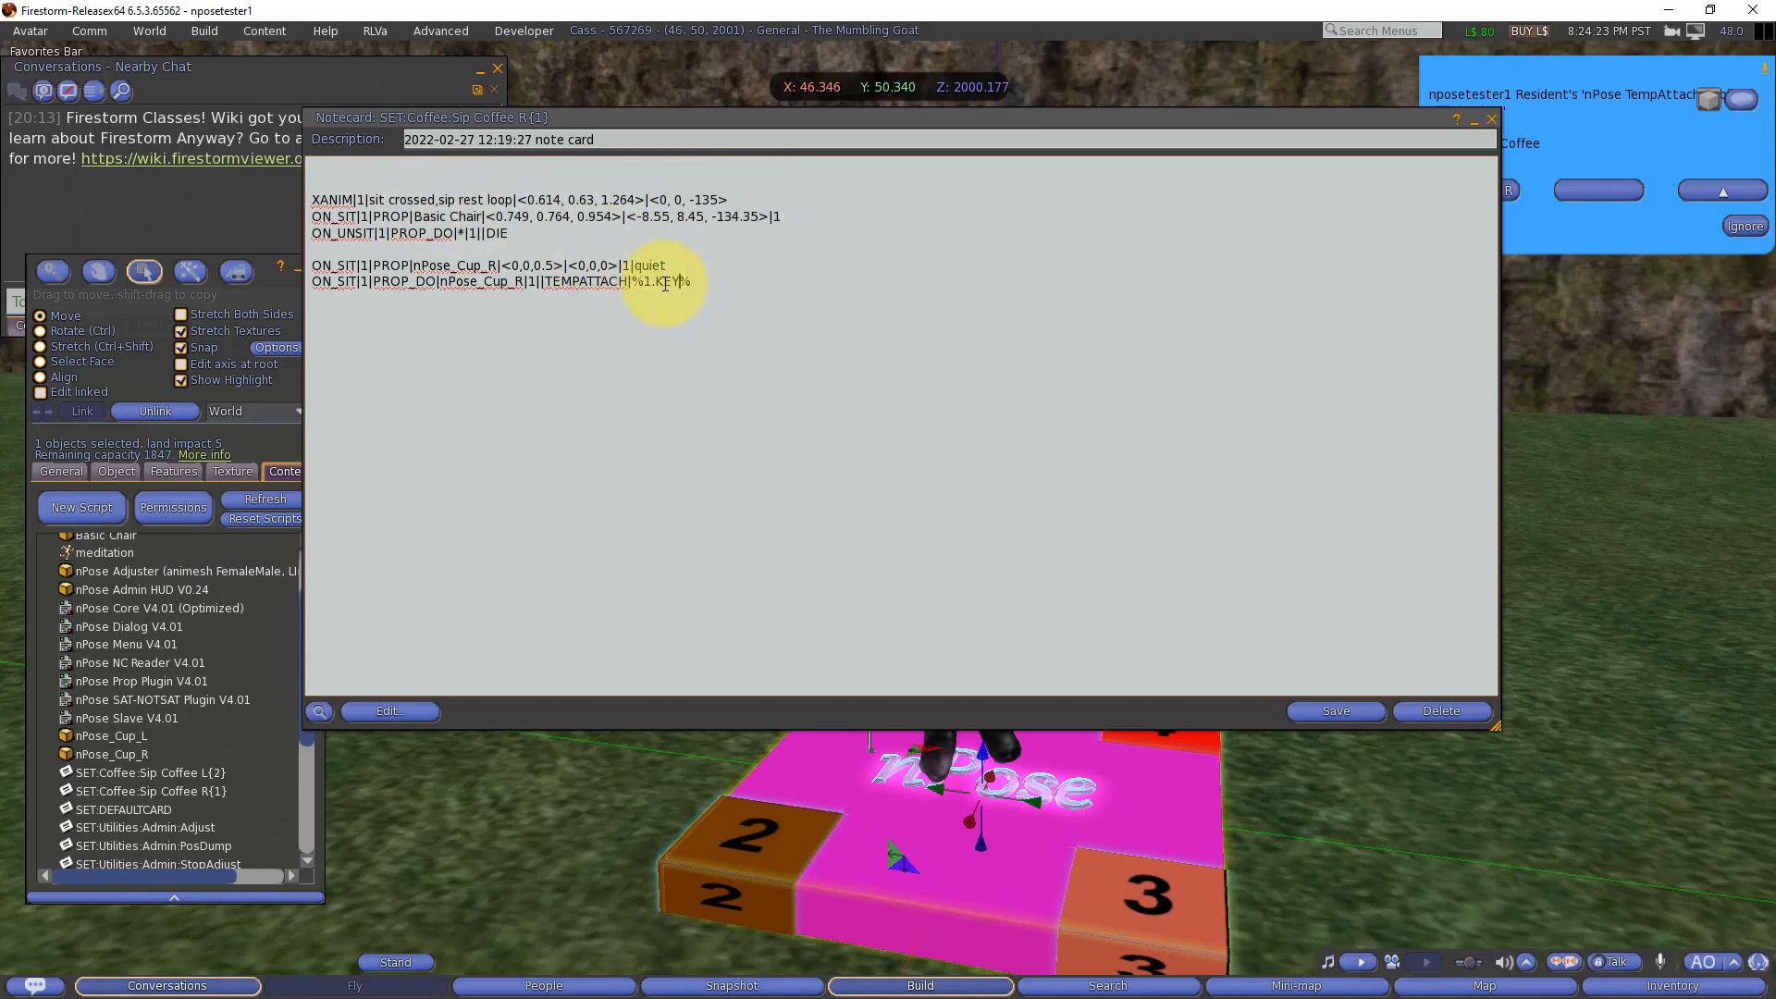
pyautogui.moveTo(645, 282); pyautogui.dragTo(680, 281)
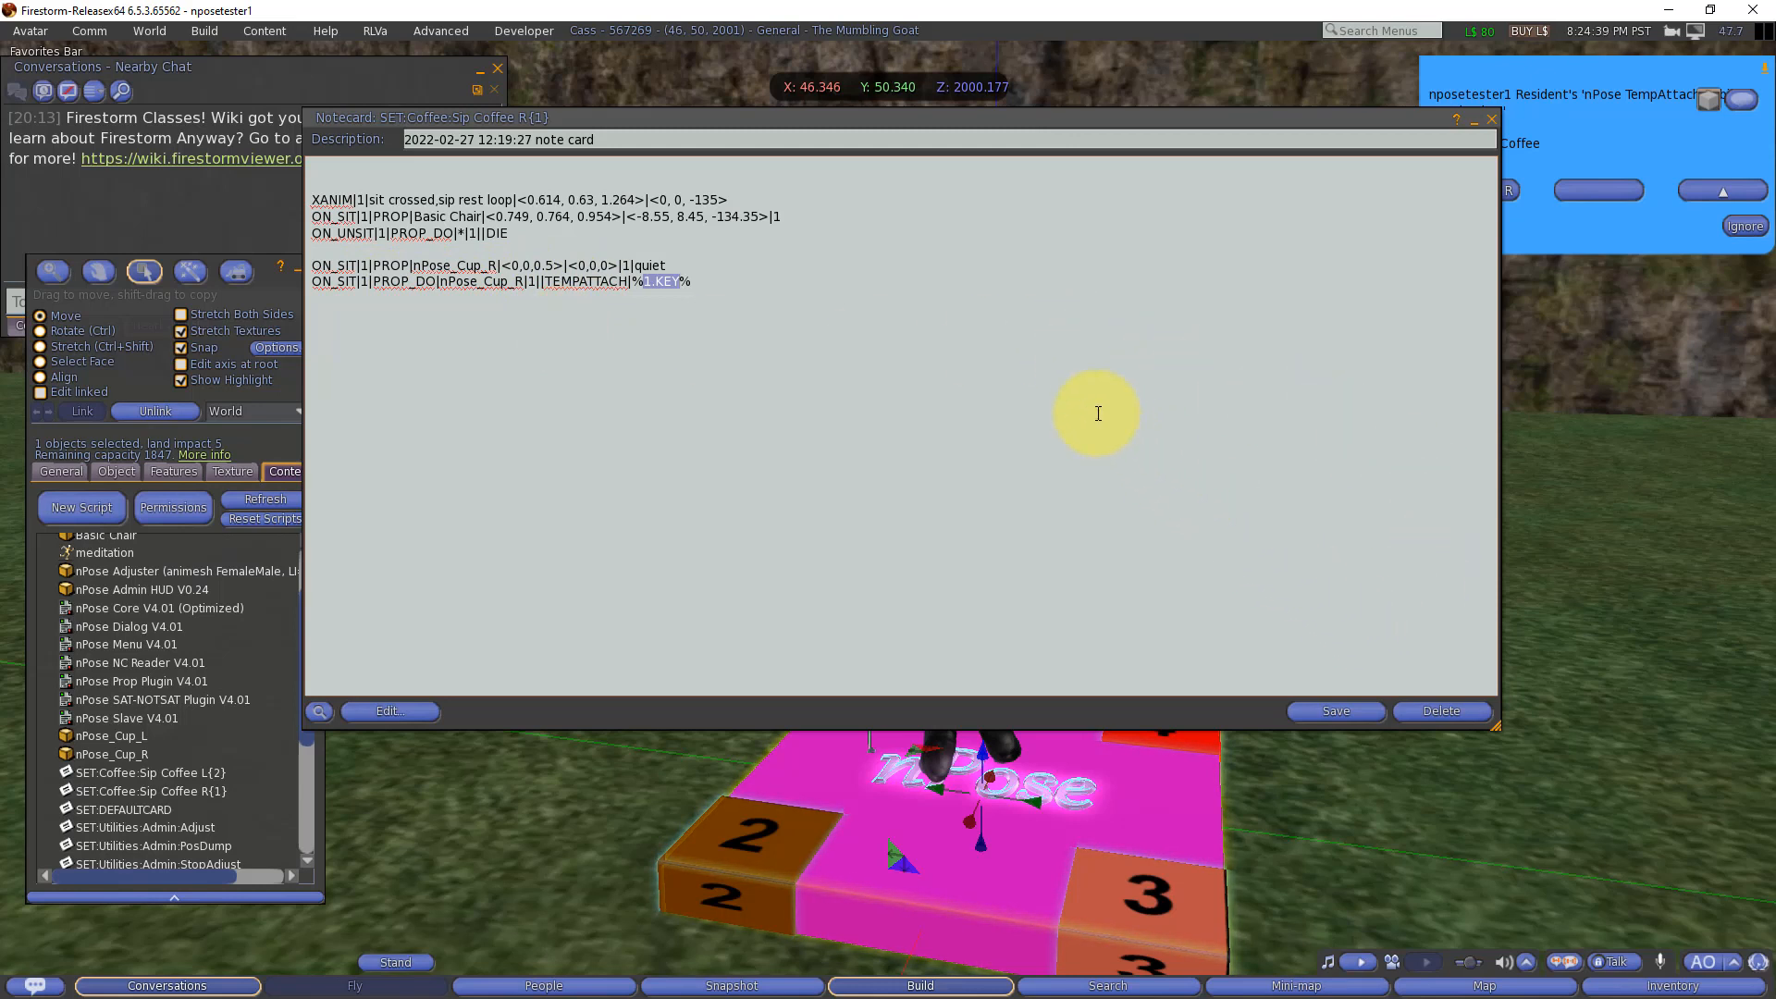
pyautogui.click(1334, 711)
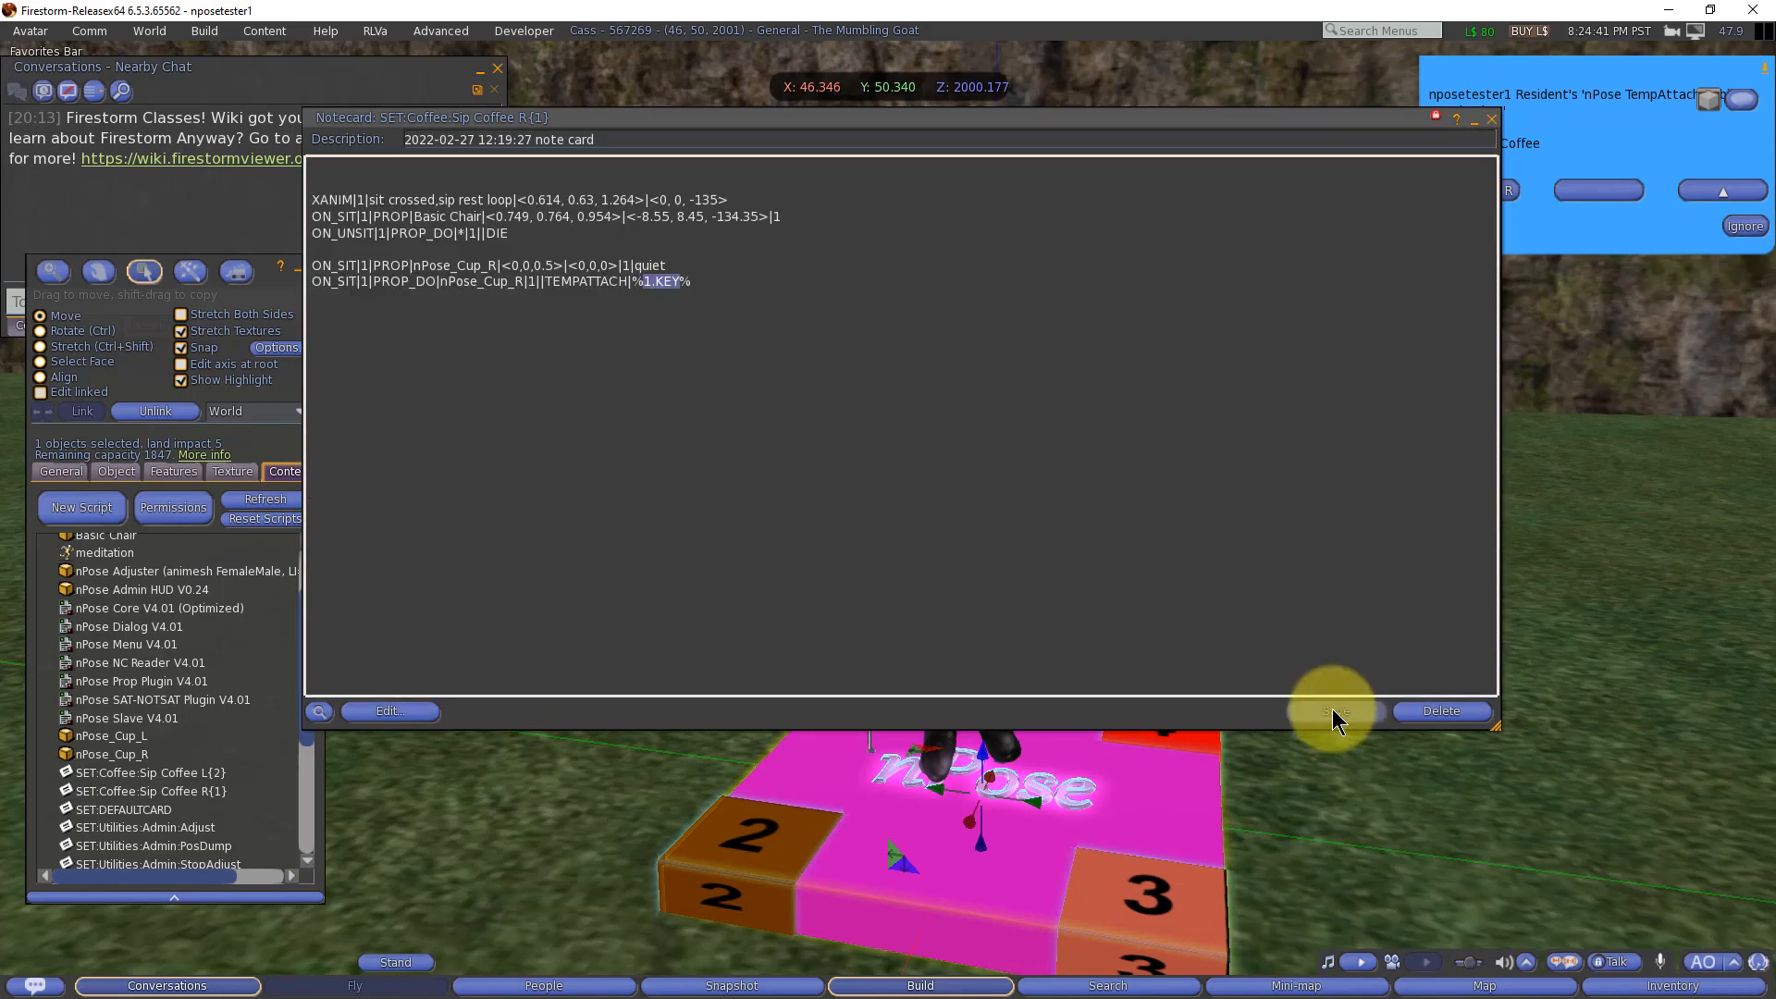
pyautogui.click(1474, 121)
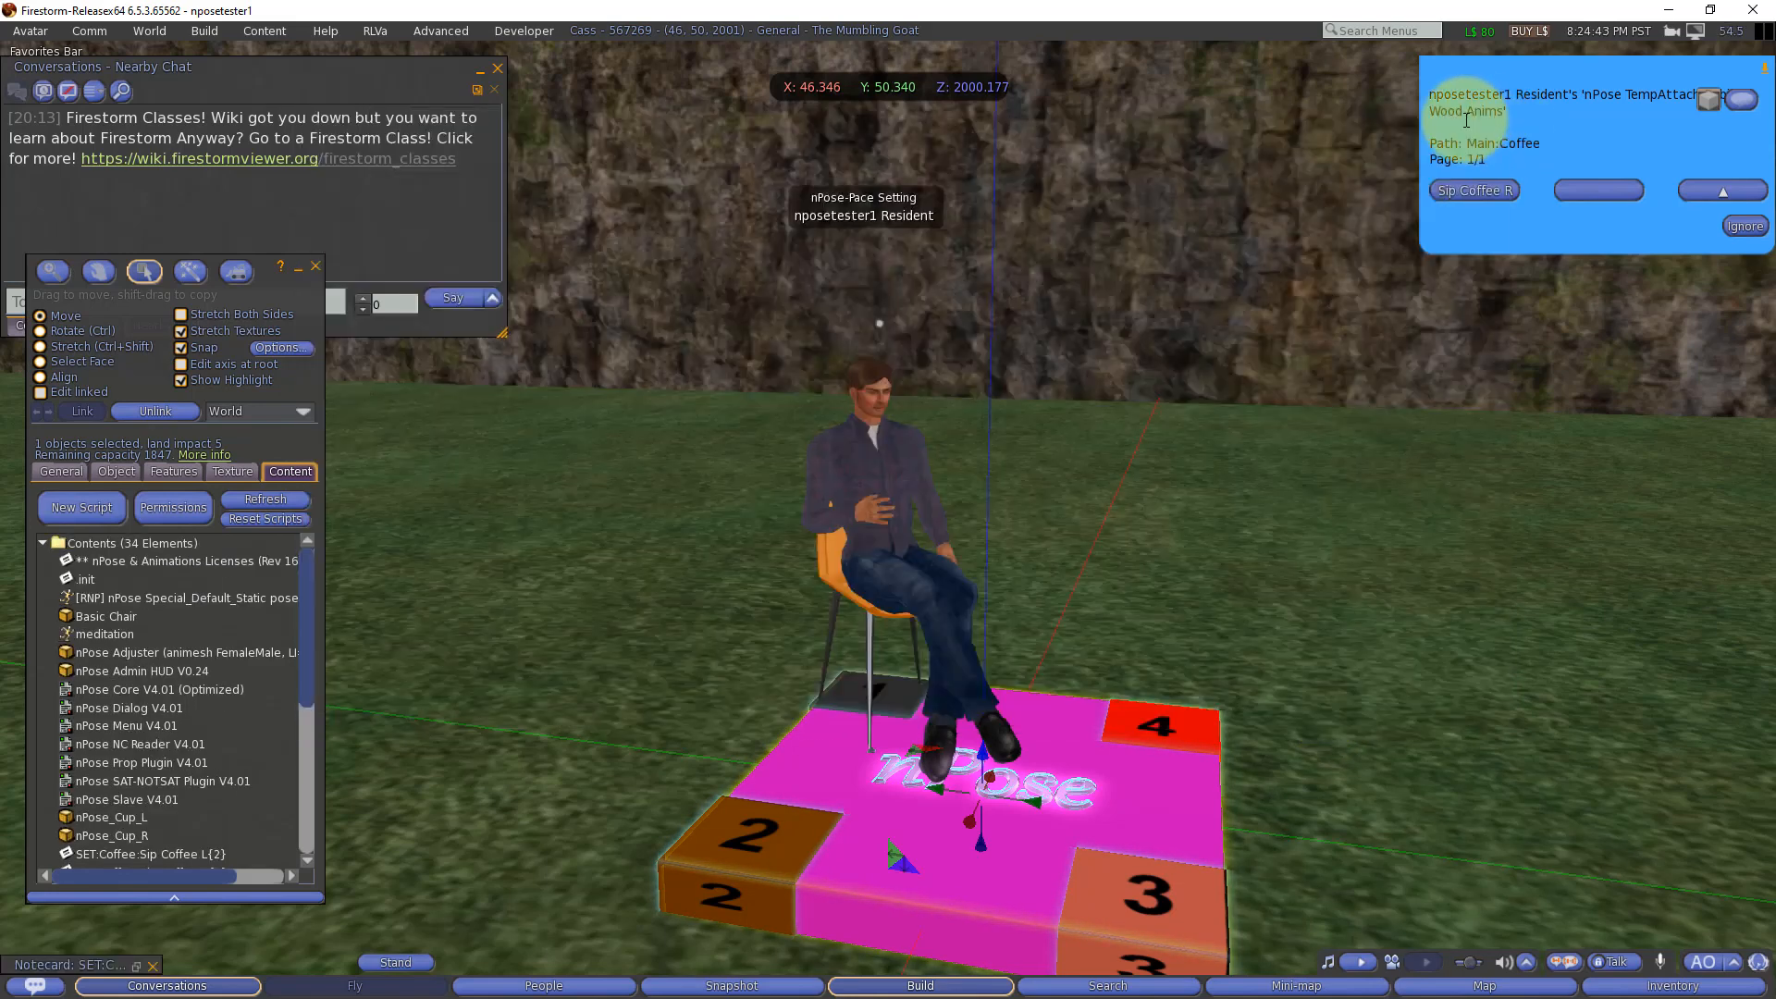
# Step: Apply the Sip Coffee R pose, allow nPose_Cup_R to attach to the avatar, and reopen the object's Coffee menu
pyautogui.click(1496, 200)
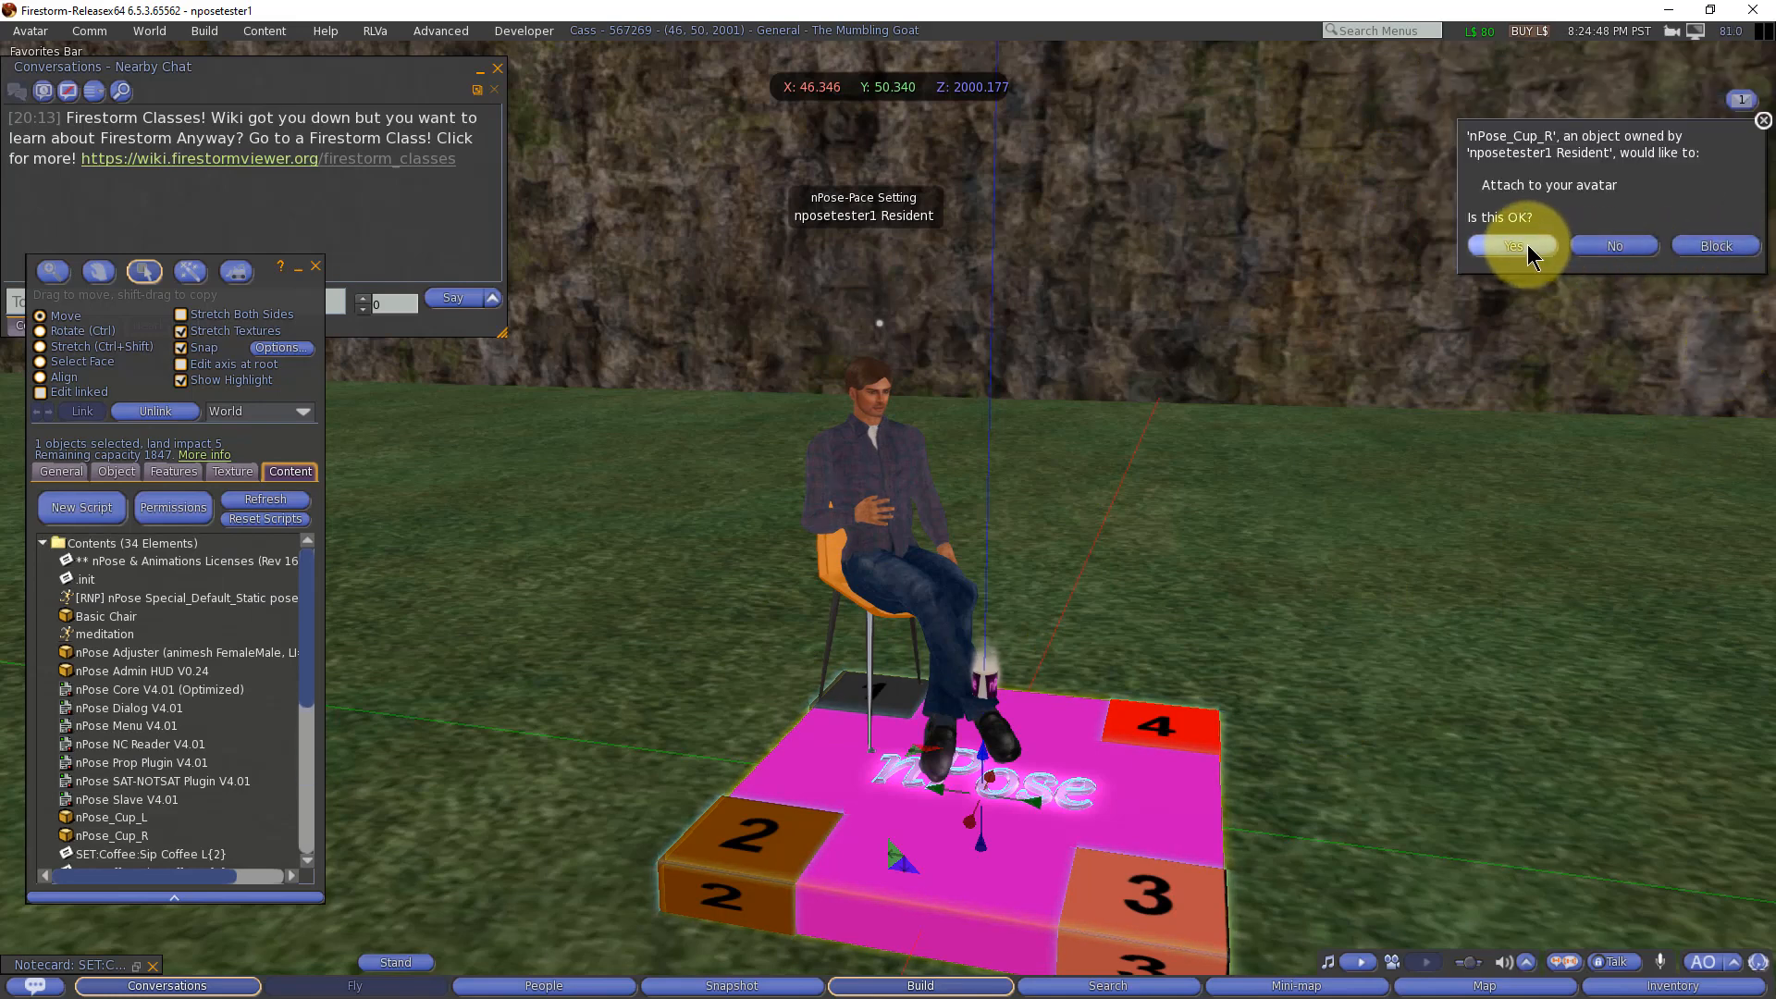
pyautogui.click(1528, 244)
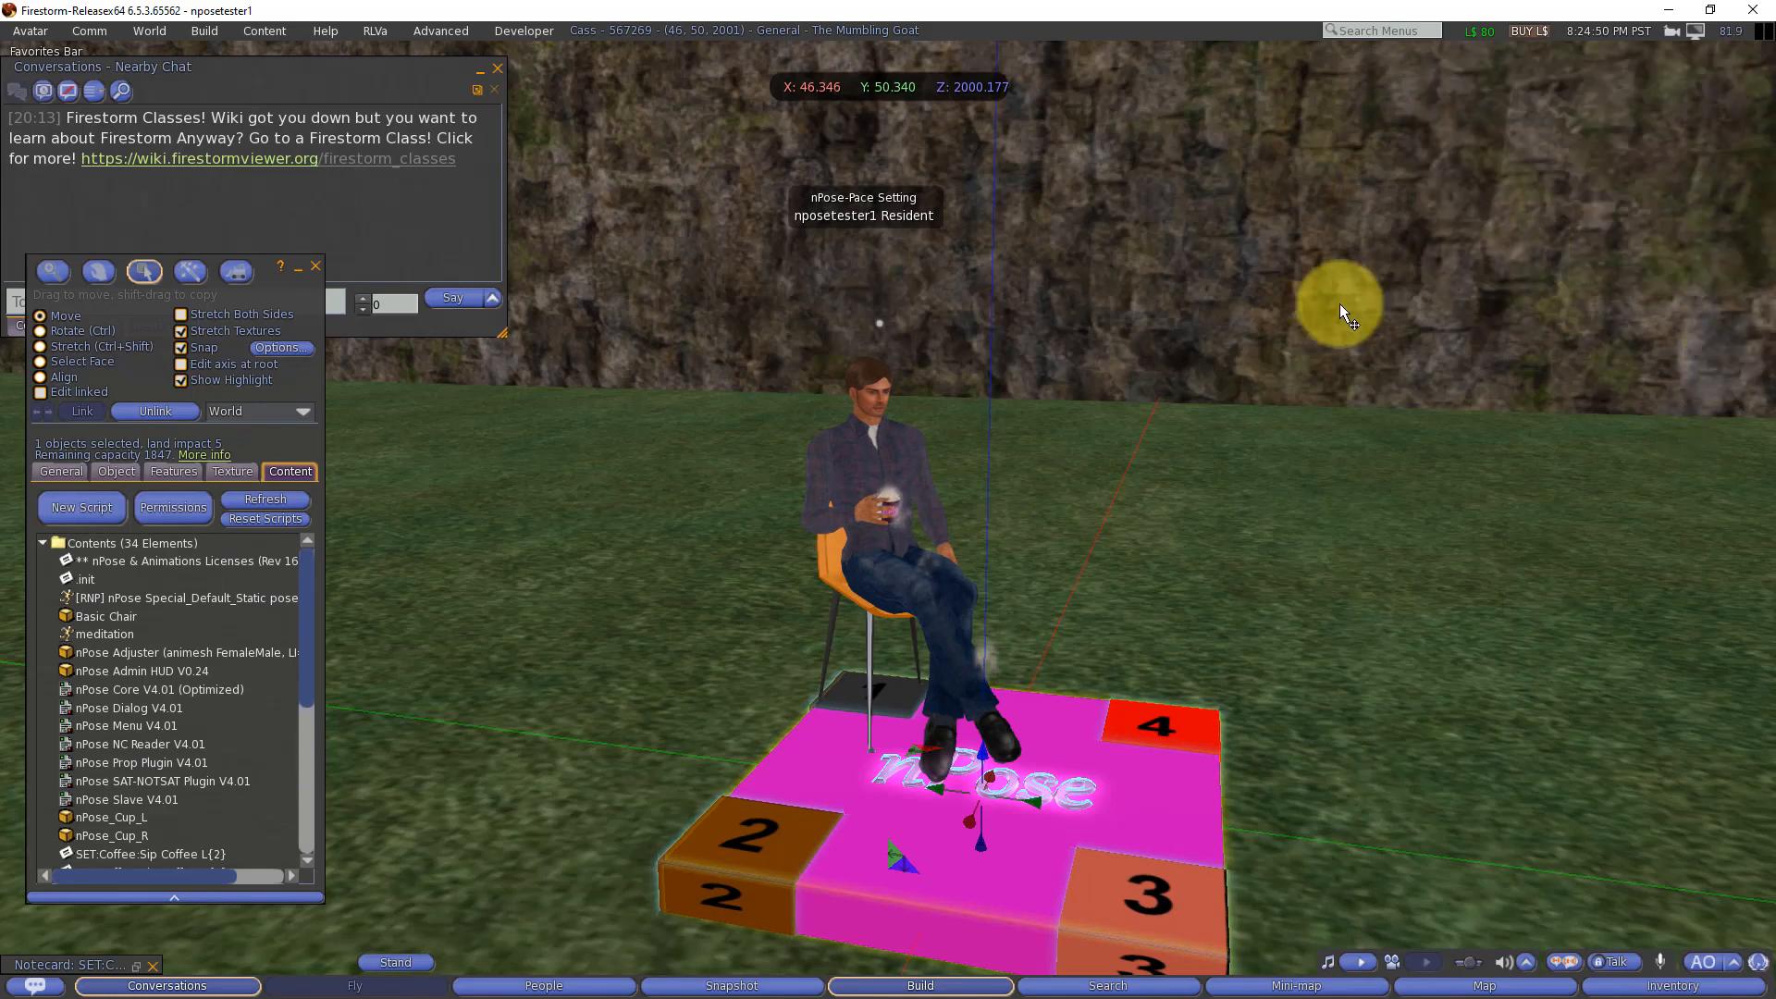
pyautogui.click(1060, 725)
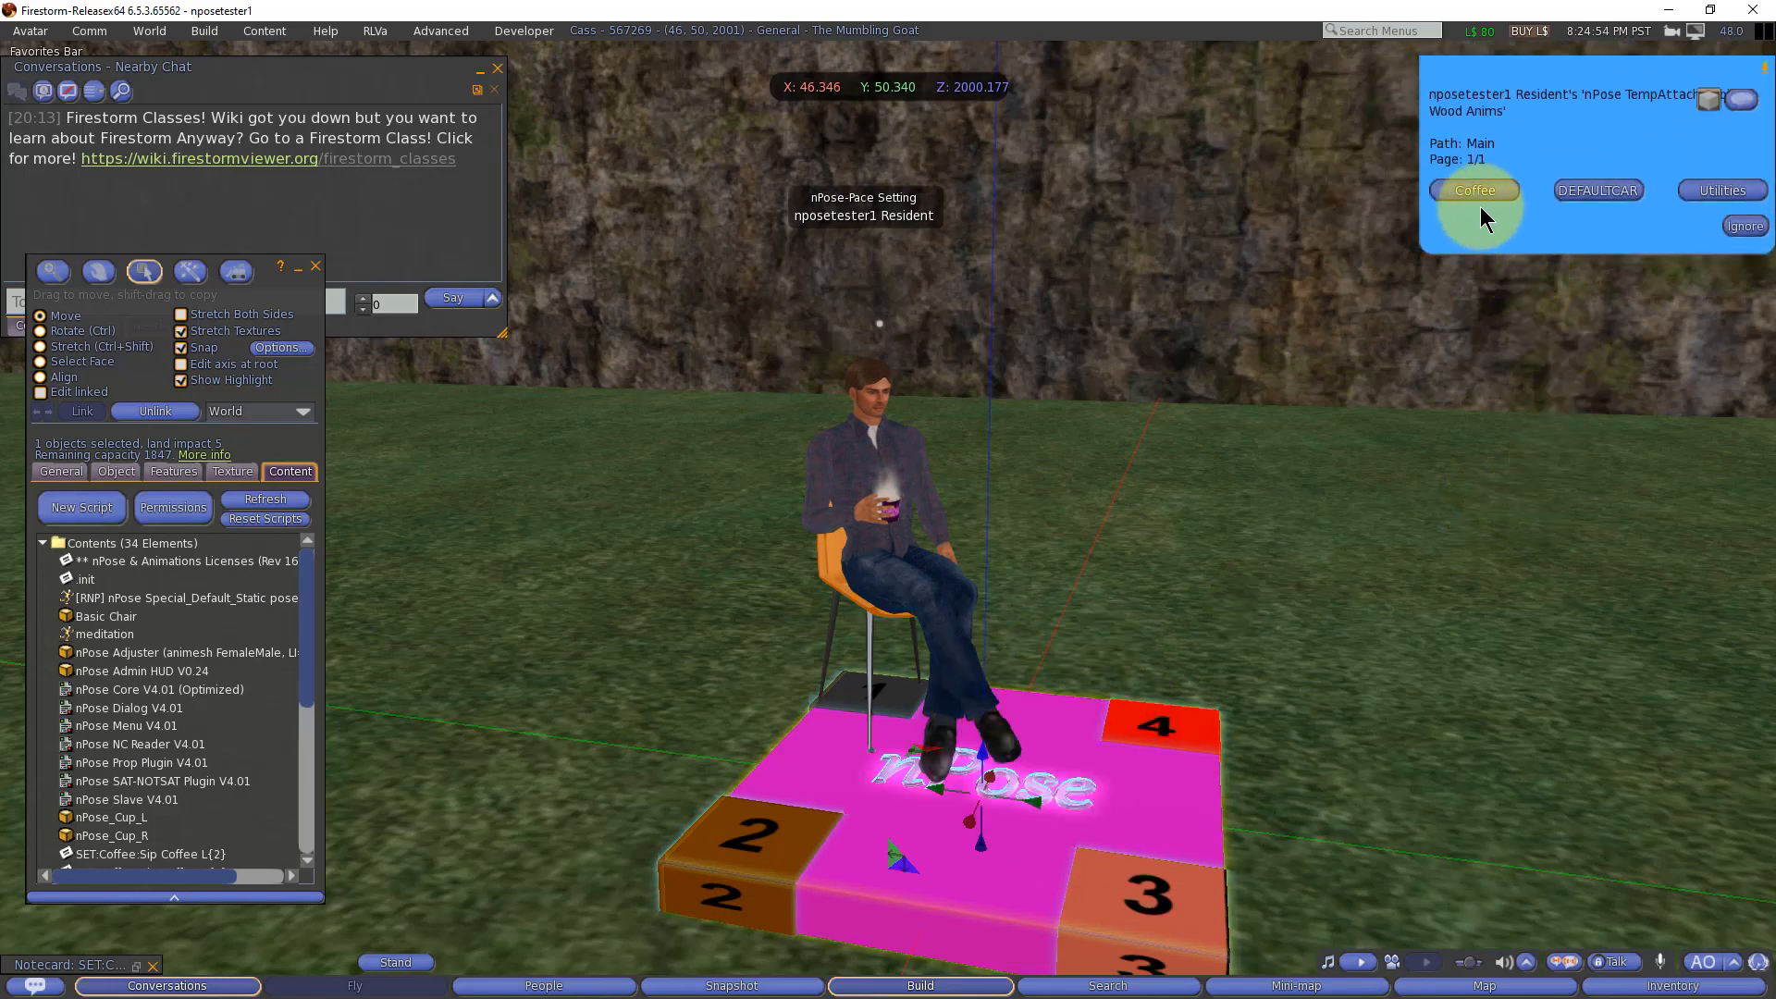
pyautogui.click(1480, 203)
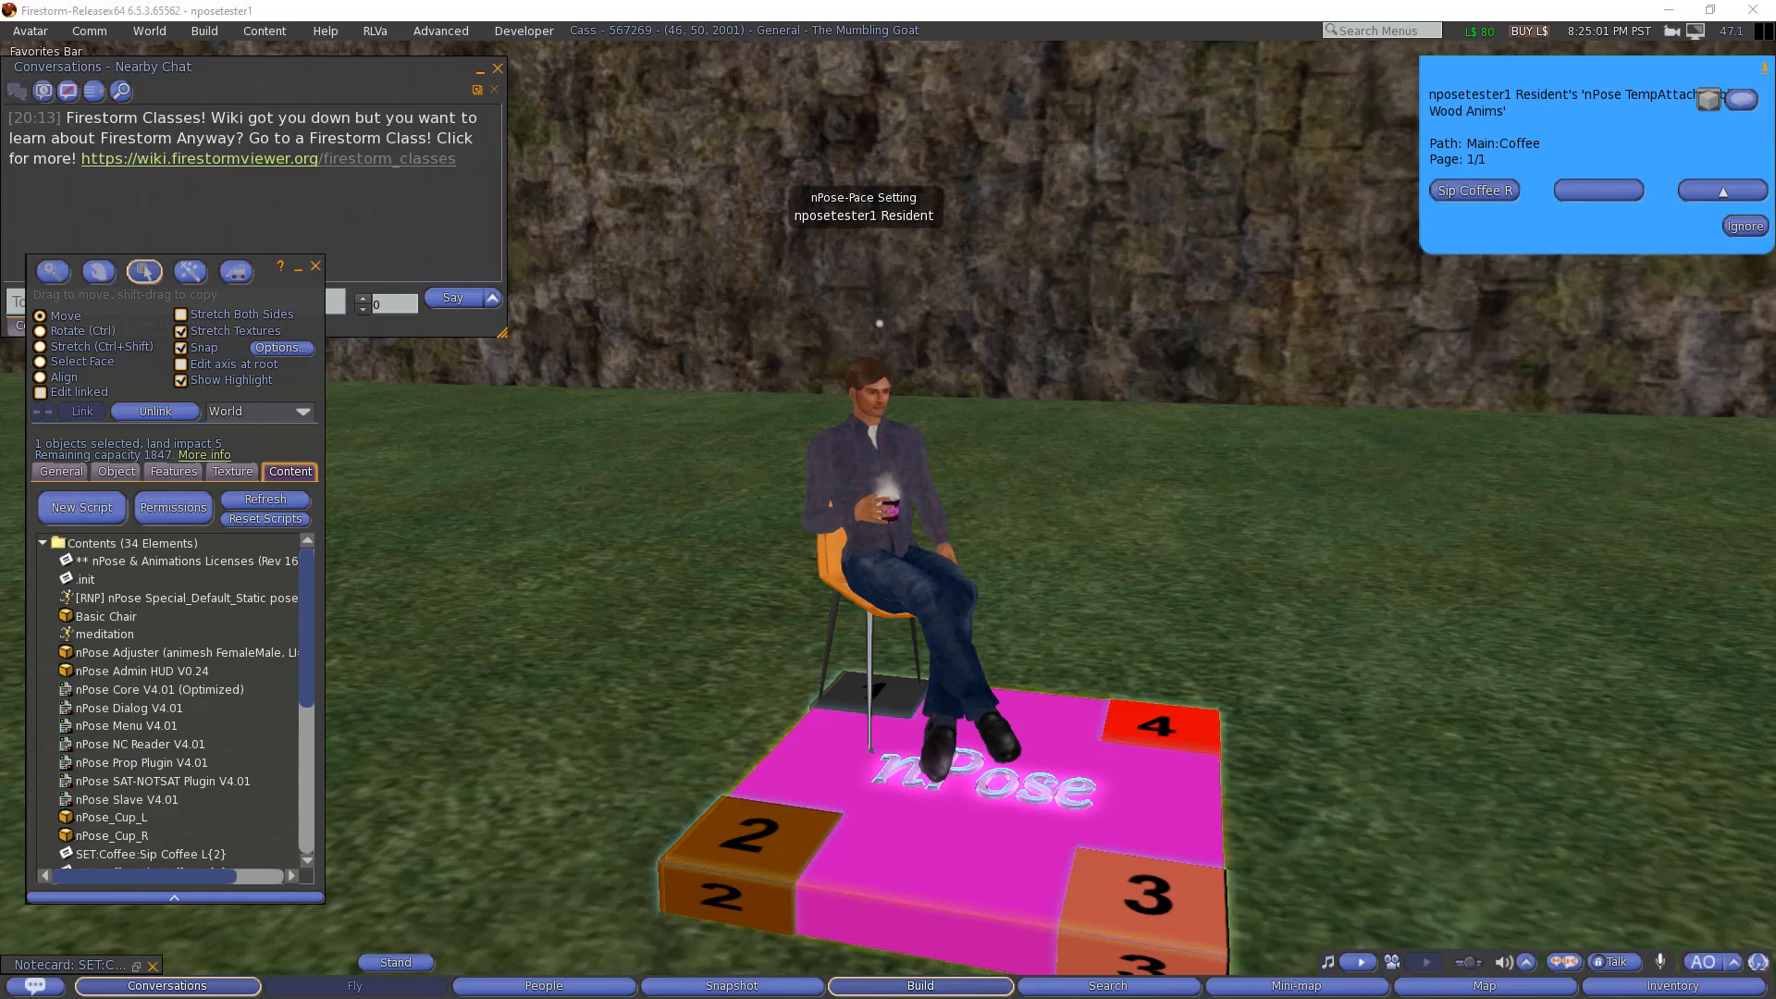
# Step: Insert PLUGINMENU|void and TIMER|T1|10|LINKMSG|-800|SET:Coffee|%AVKEY% at the start of the Sip Coffee R notecard, then save and minimize it
pyautogui.click(136, 966)
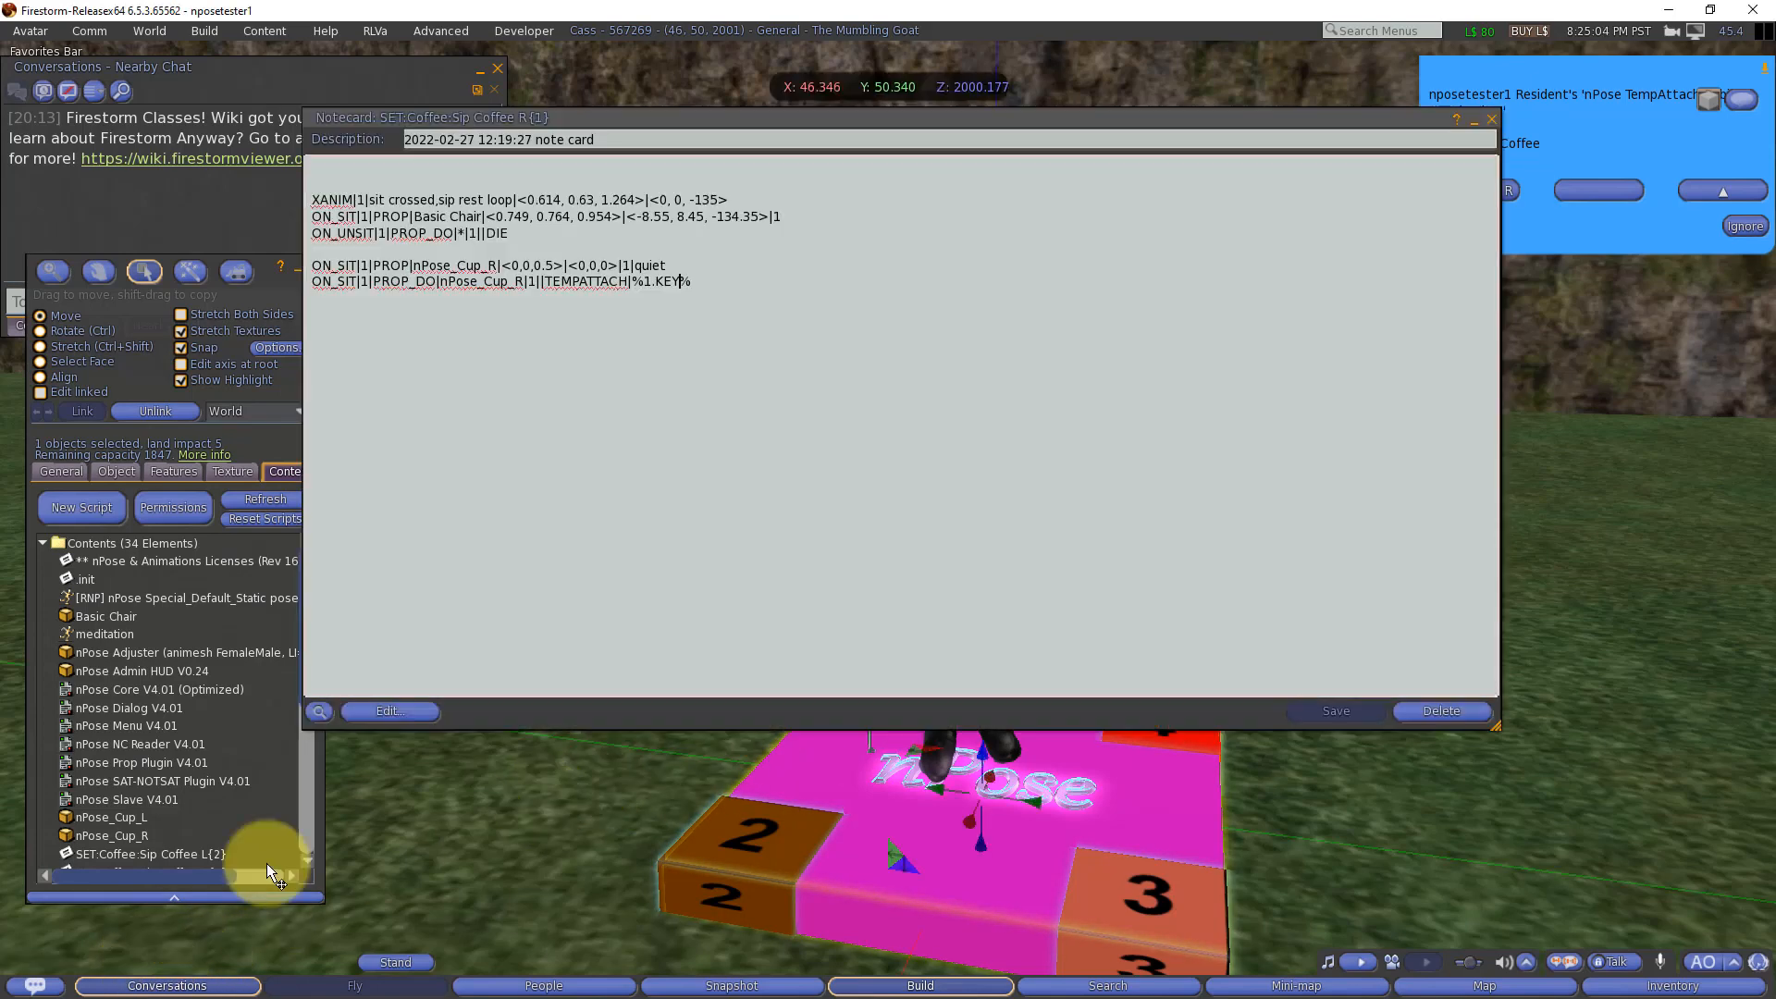
pyautogui.click(466, 163)
pyautogui.write('PLUGINMENU|void TIMER|T1|10|LINKMSG|-800|SET:Coffee|%AVKEY%')
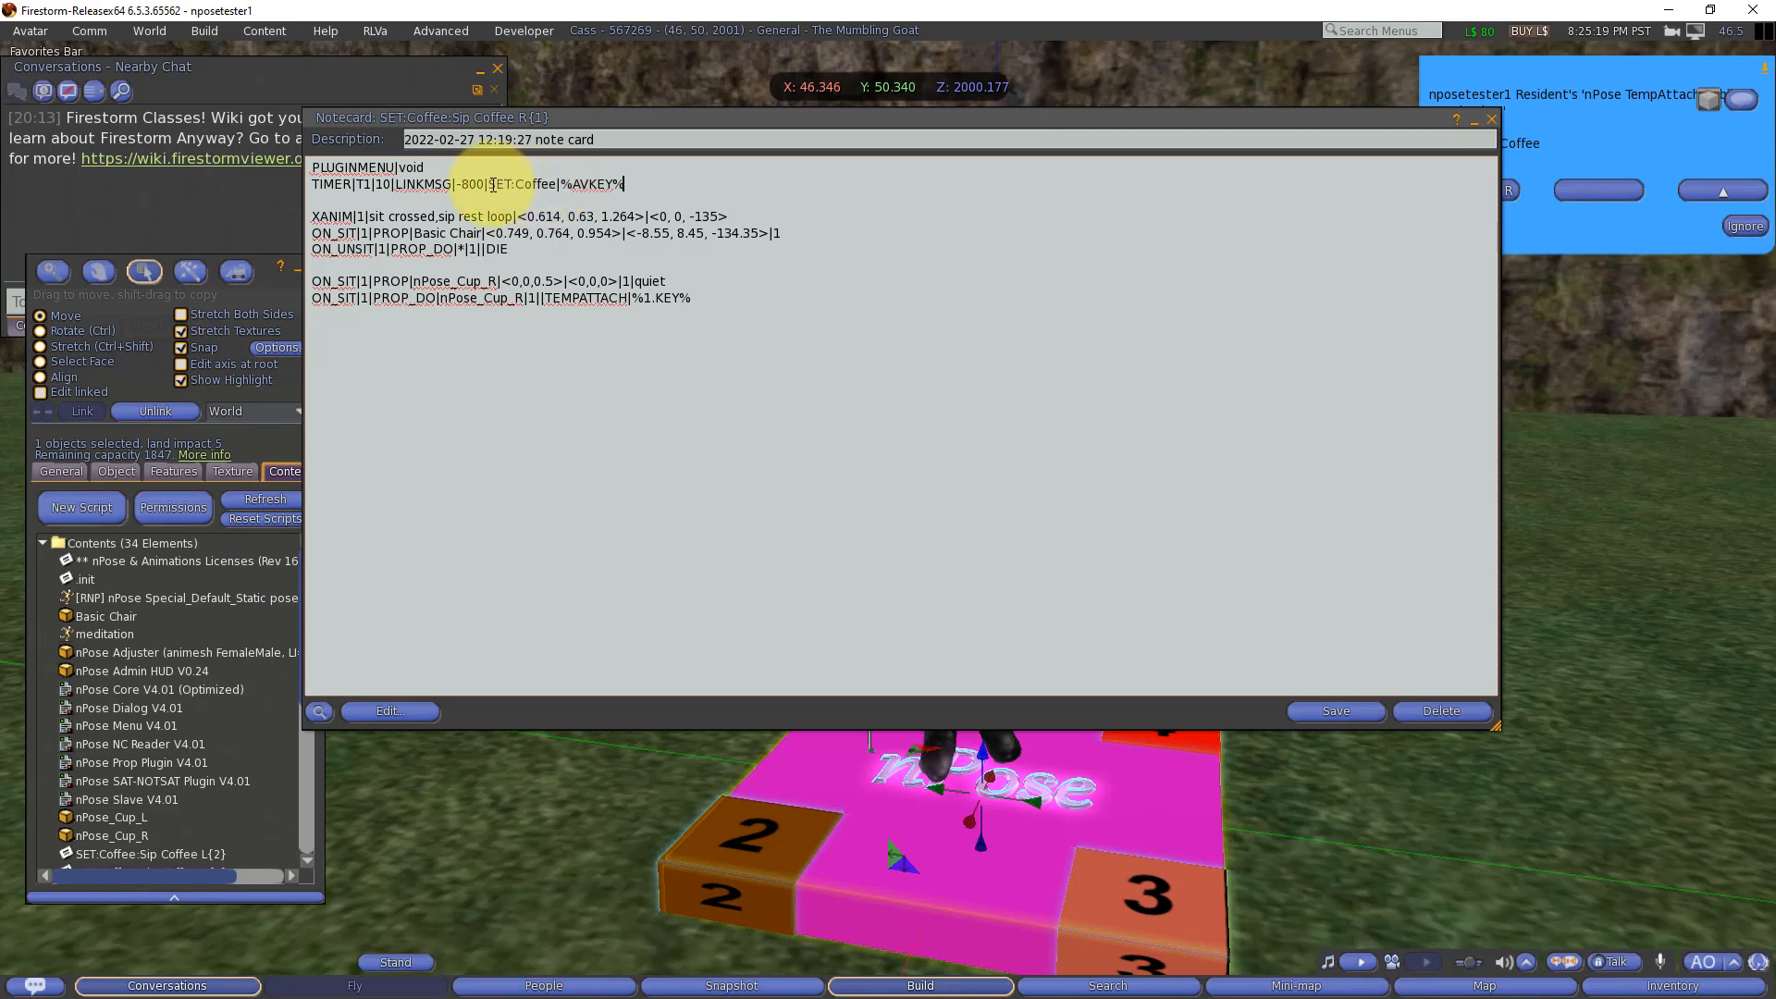
pyautogui.moveTo(488, 185); pyautogui.dragTo(555, 184)
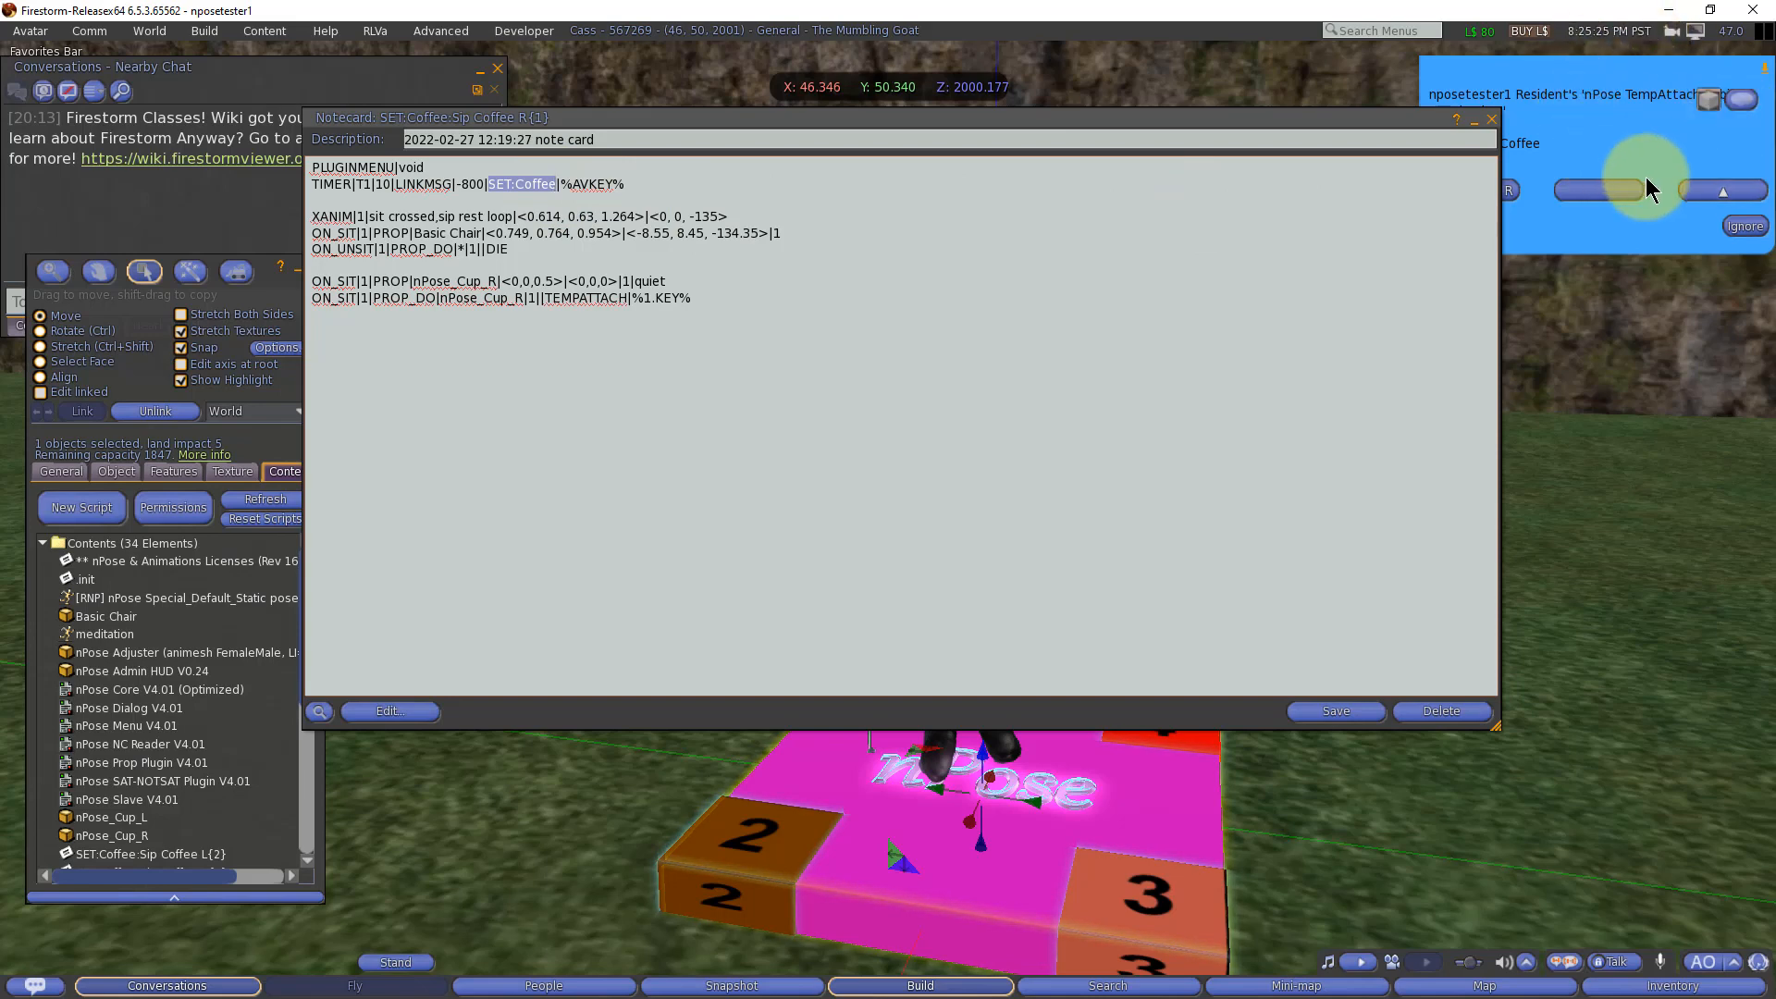
pyautogui.click(1335, 713)
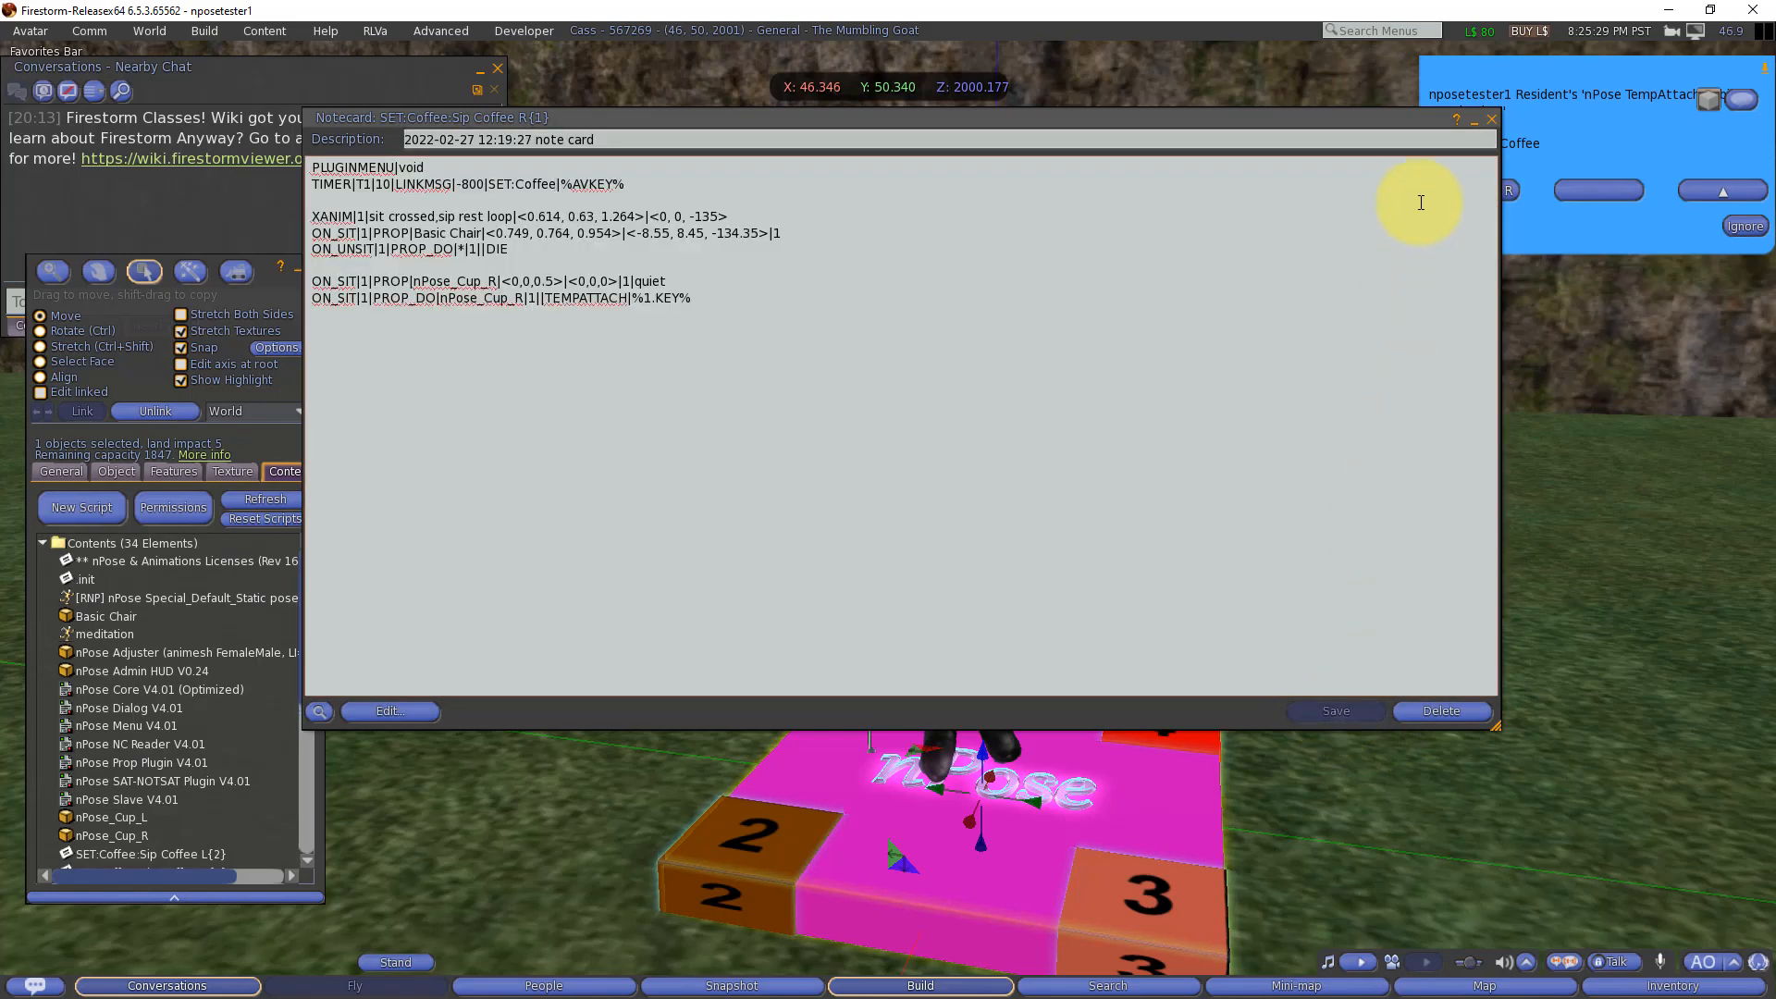
pyautogui.click(1474, 120)
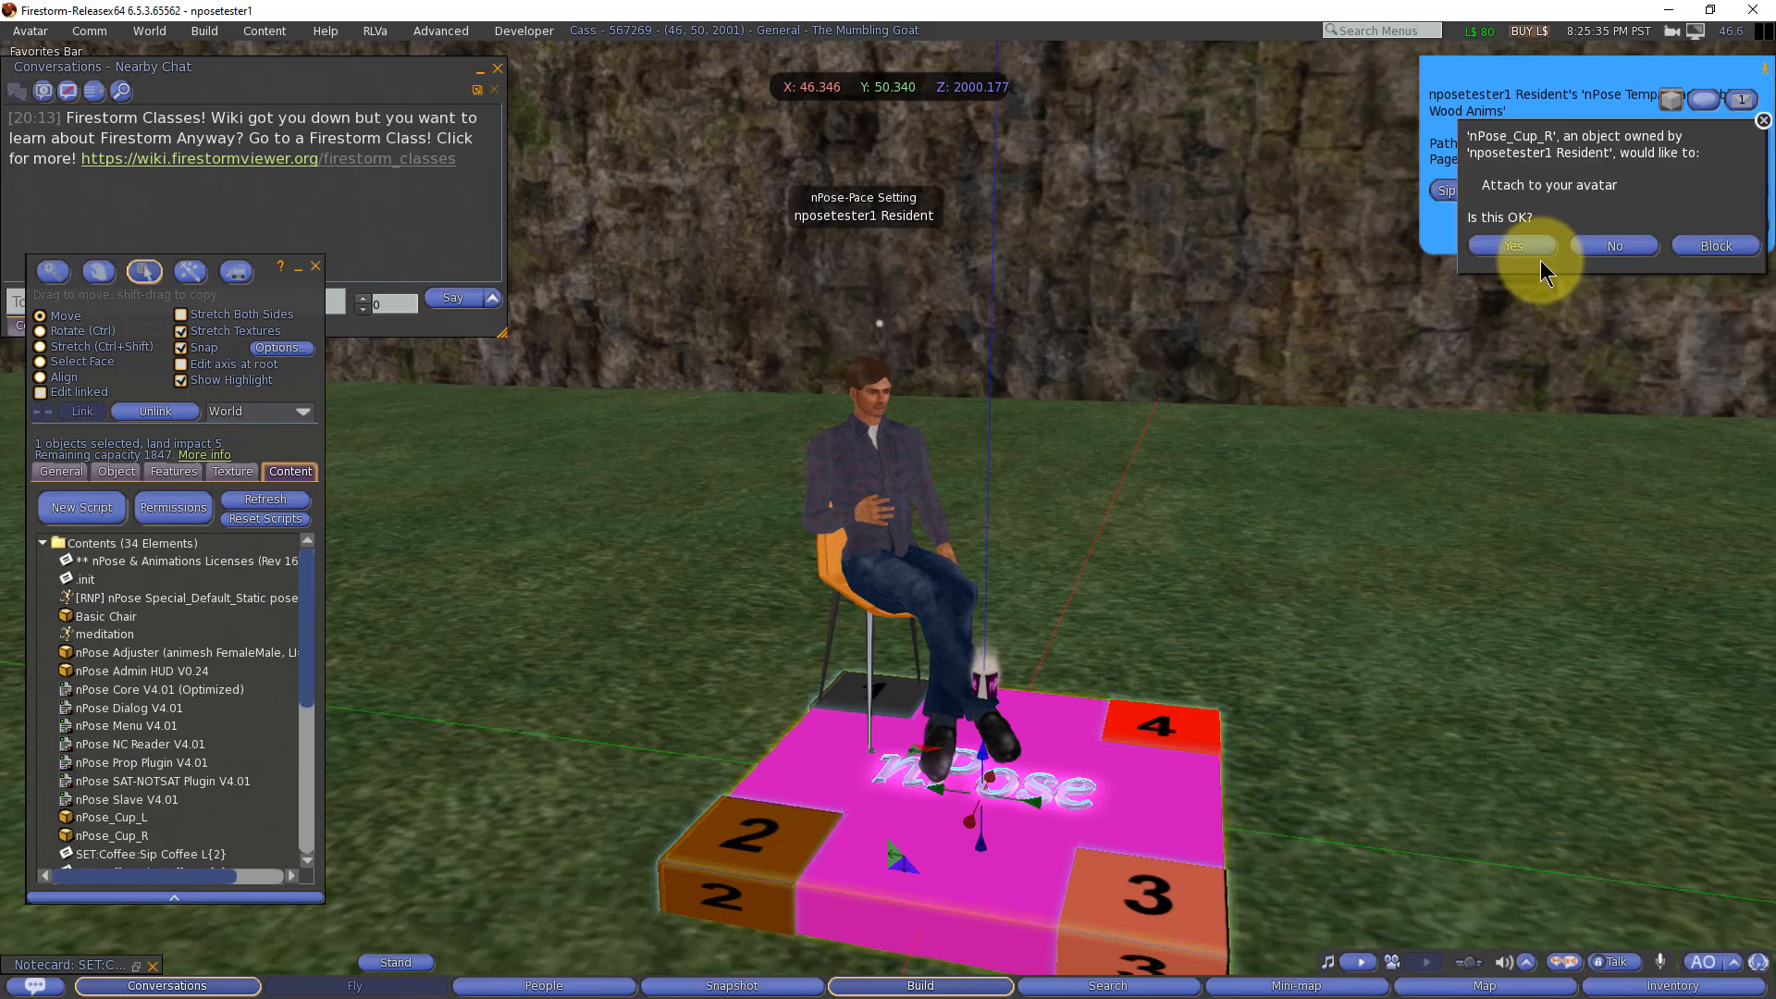
# Step: Allow the cup to attach, then reapply Sip Coffee R, dismiss the menu and allow nPose_Cup_R to attach again
pyautogui.click(1518, 246)
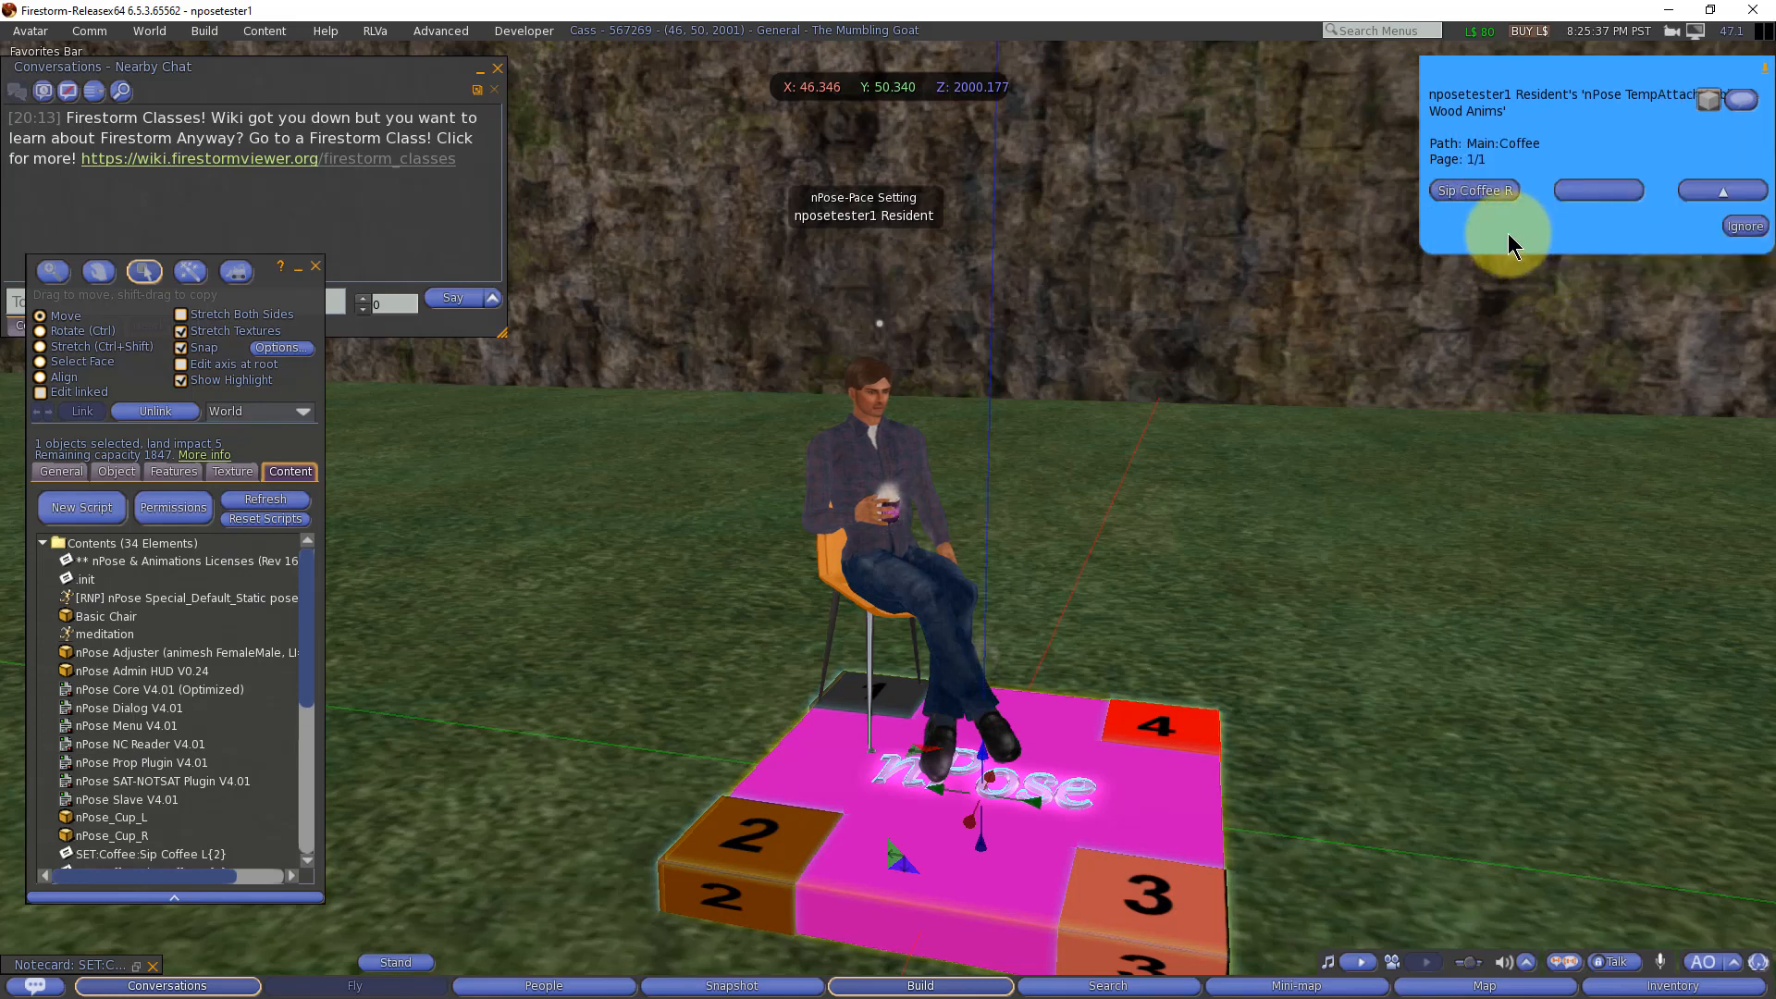
pyautogui.click(1474, 191)
pyautogui.click(1386, 376)
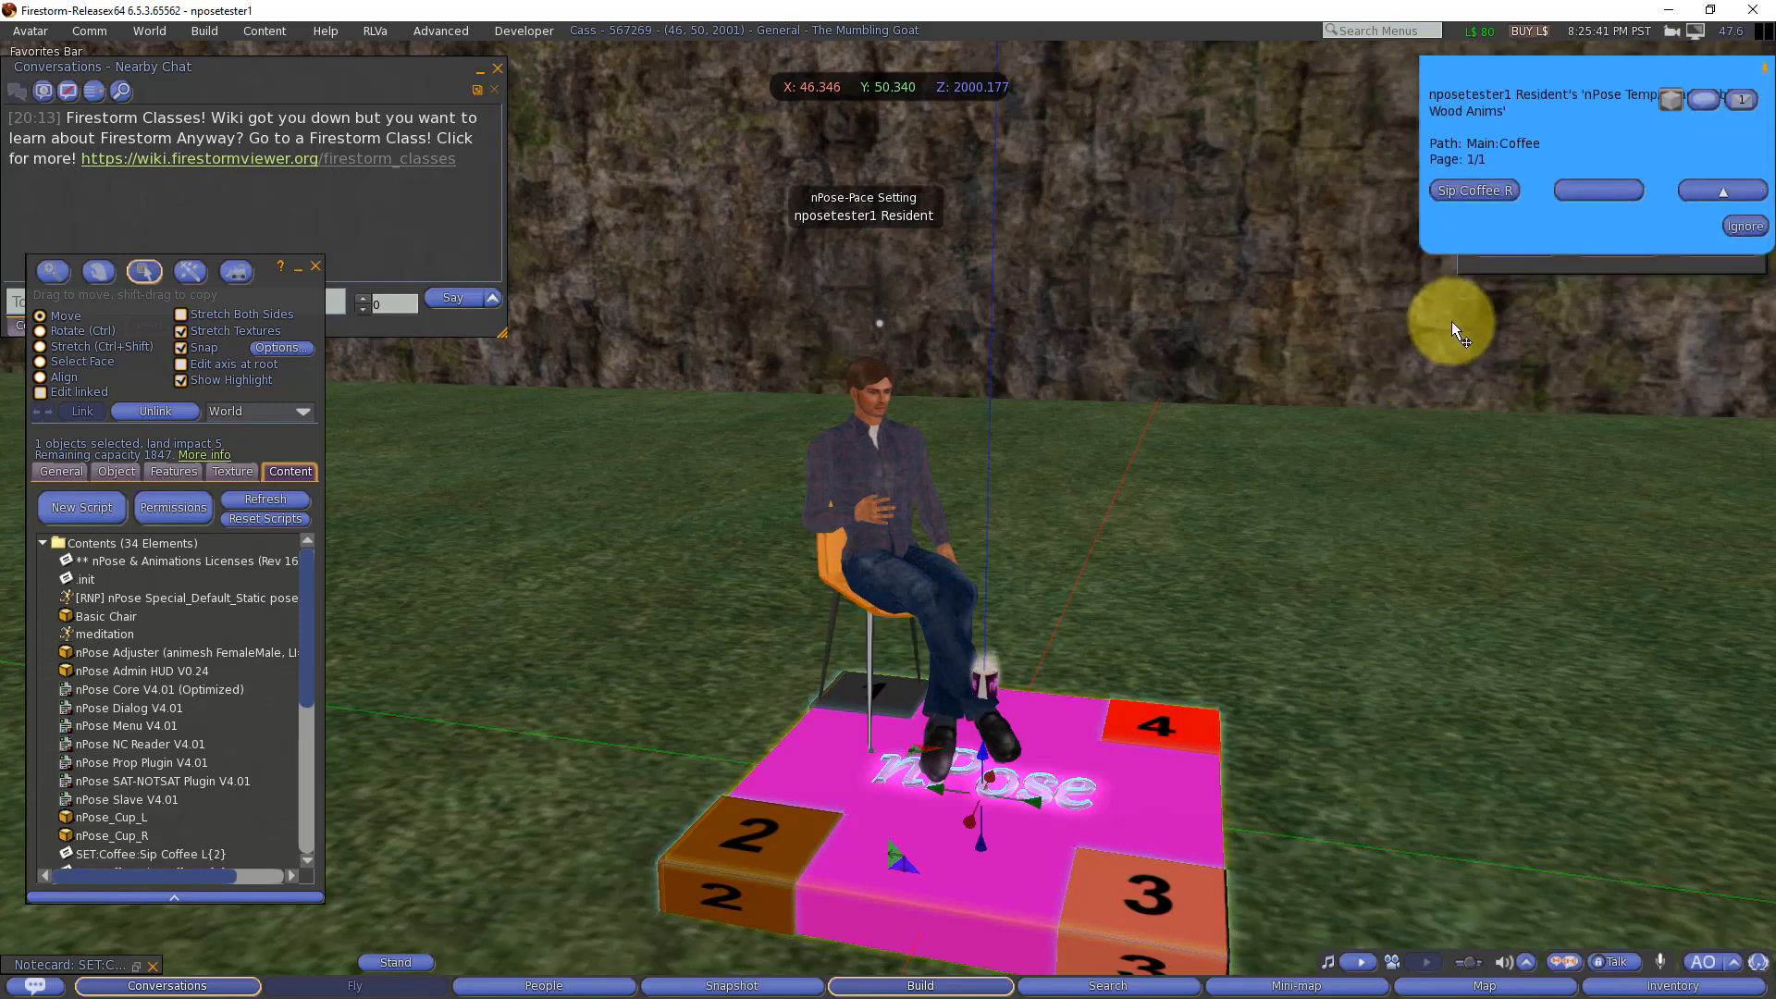
pyautogui.click(1742, 226)
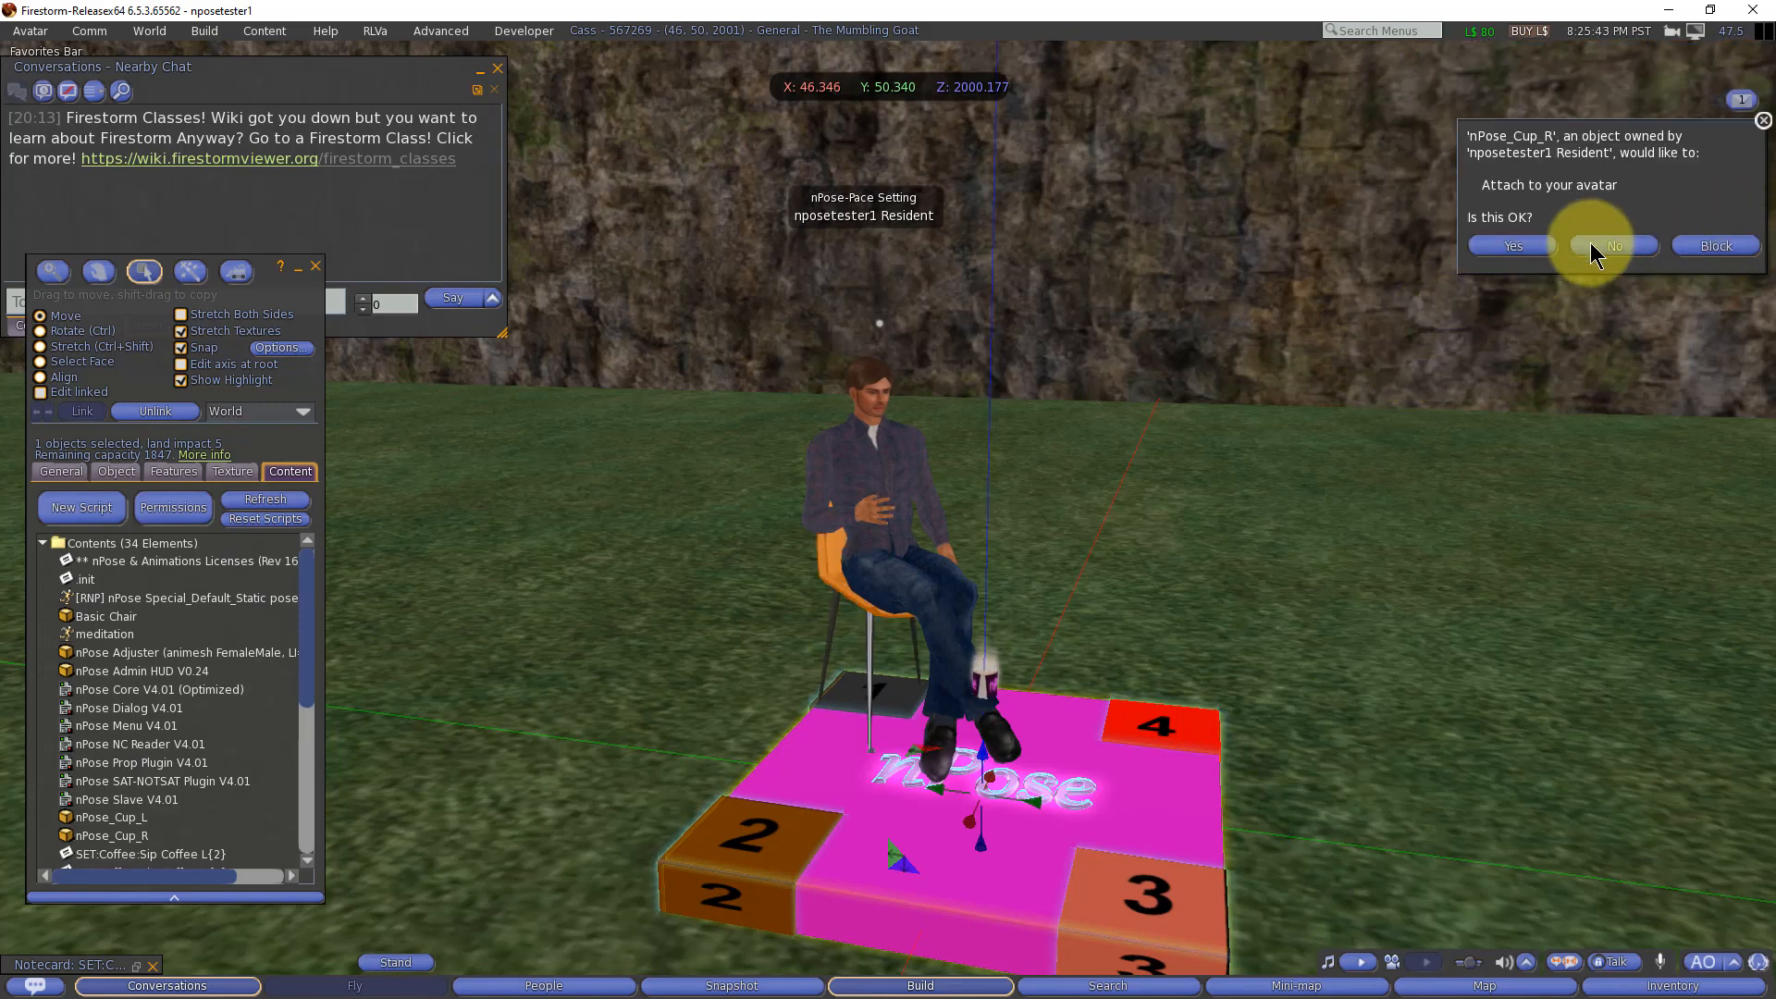
pyautogui.click(1511, 245)
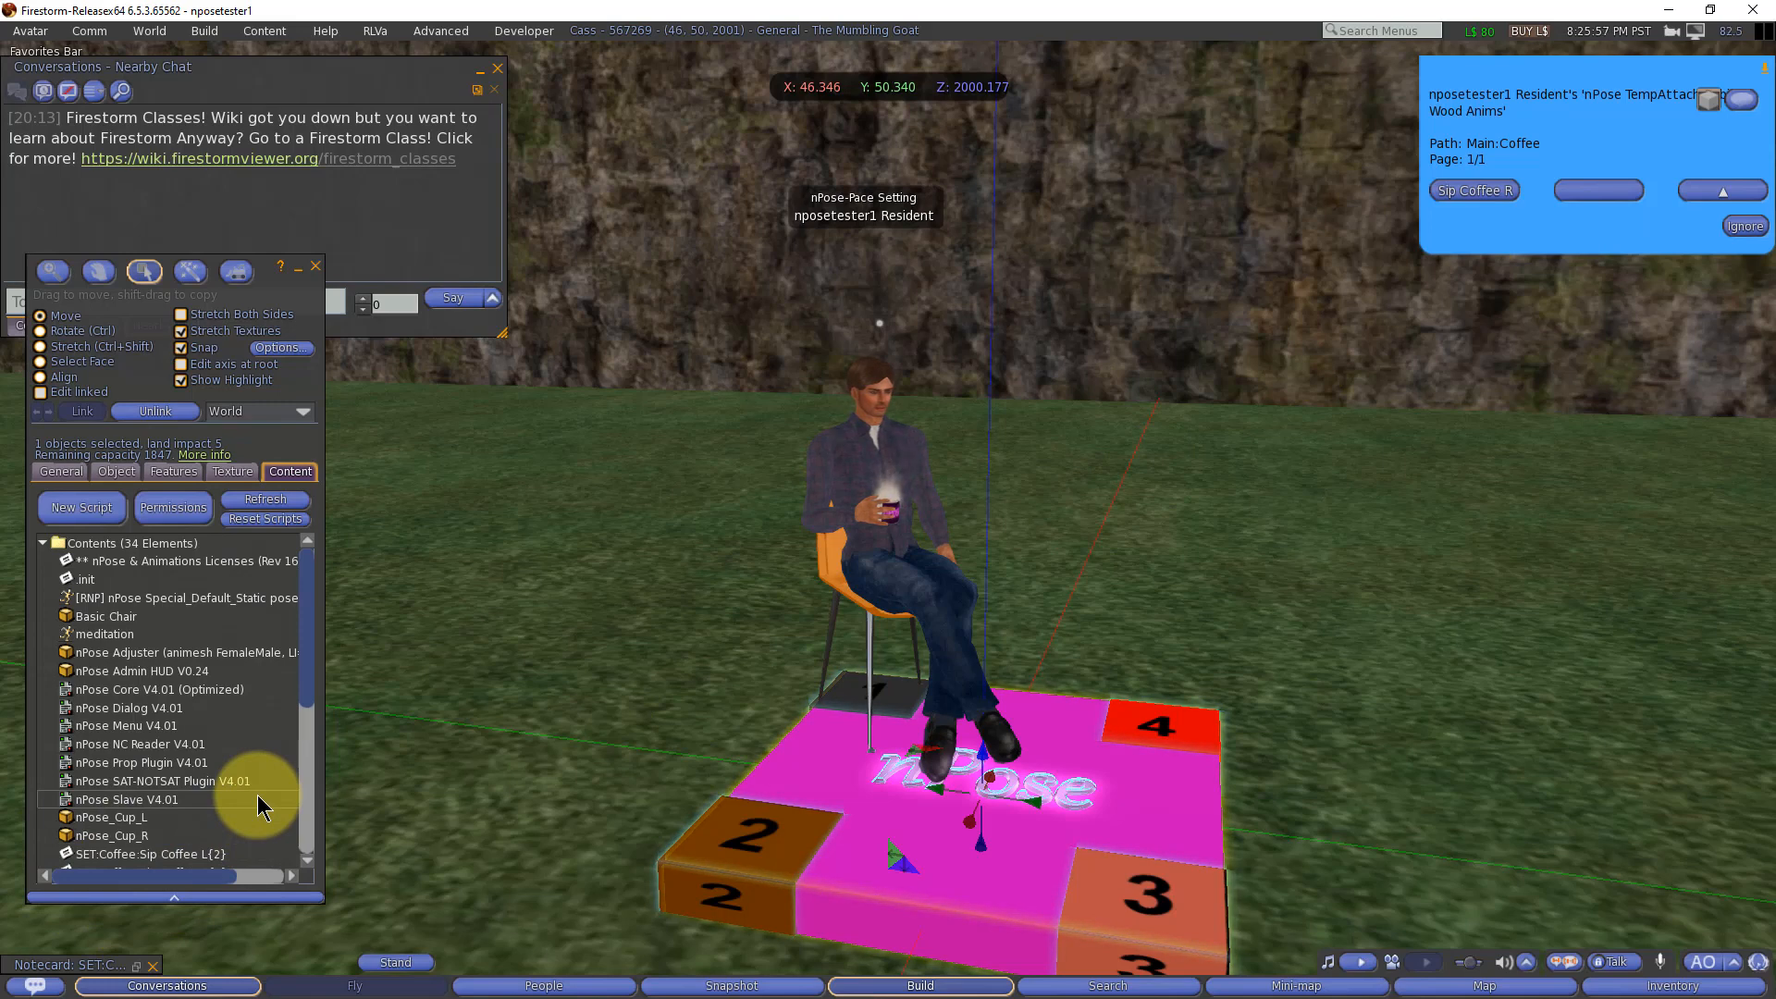
# Step: Locate and select the sipping animation in the object's contents
pyautogui.scroll(-4, 257, 795)
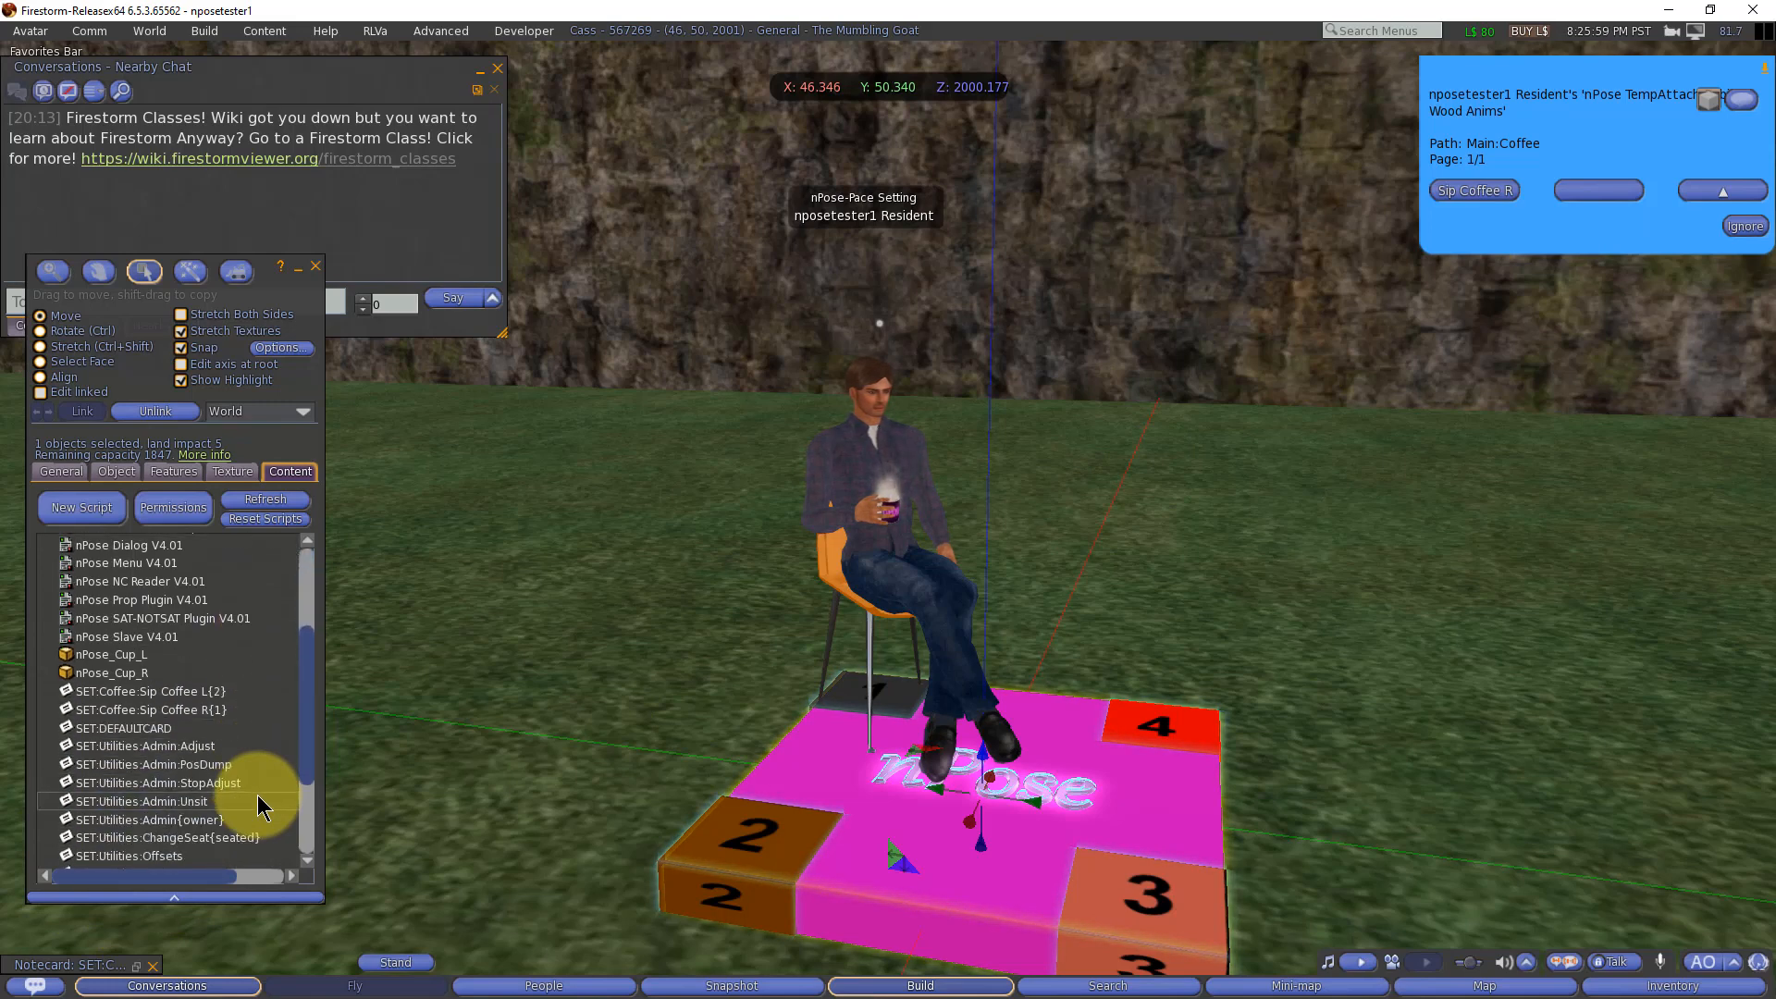
pyautogui.scroll(-2, 257, 795)
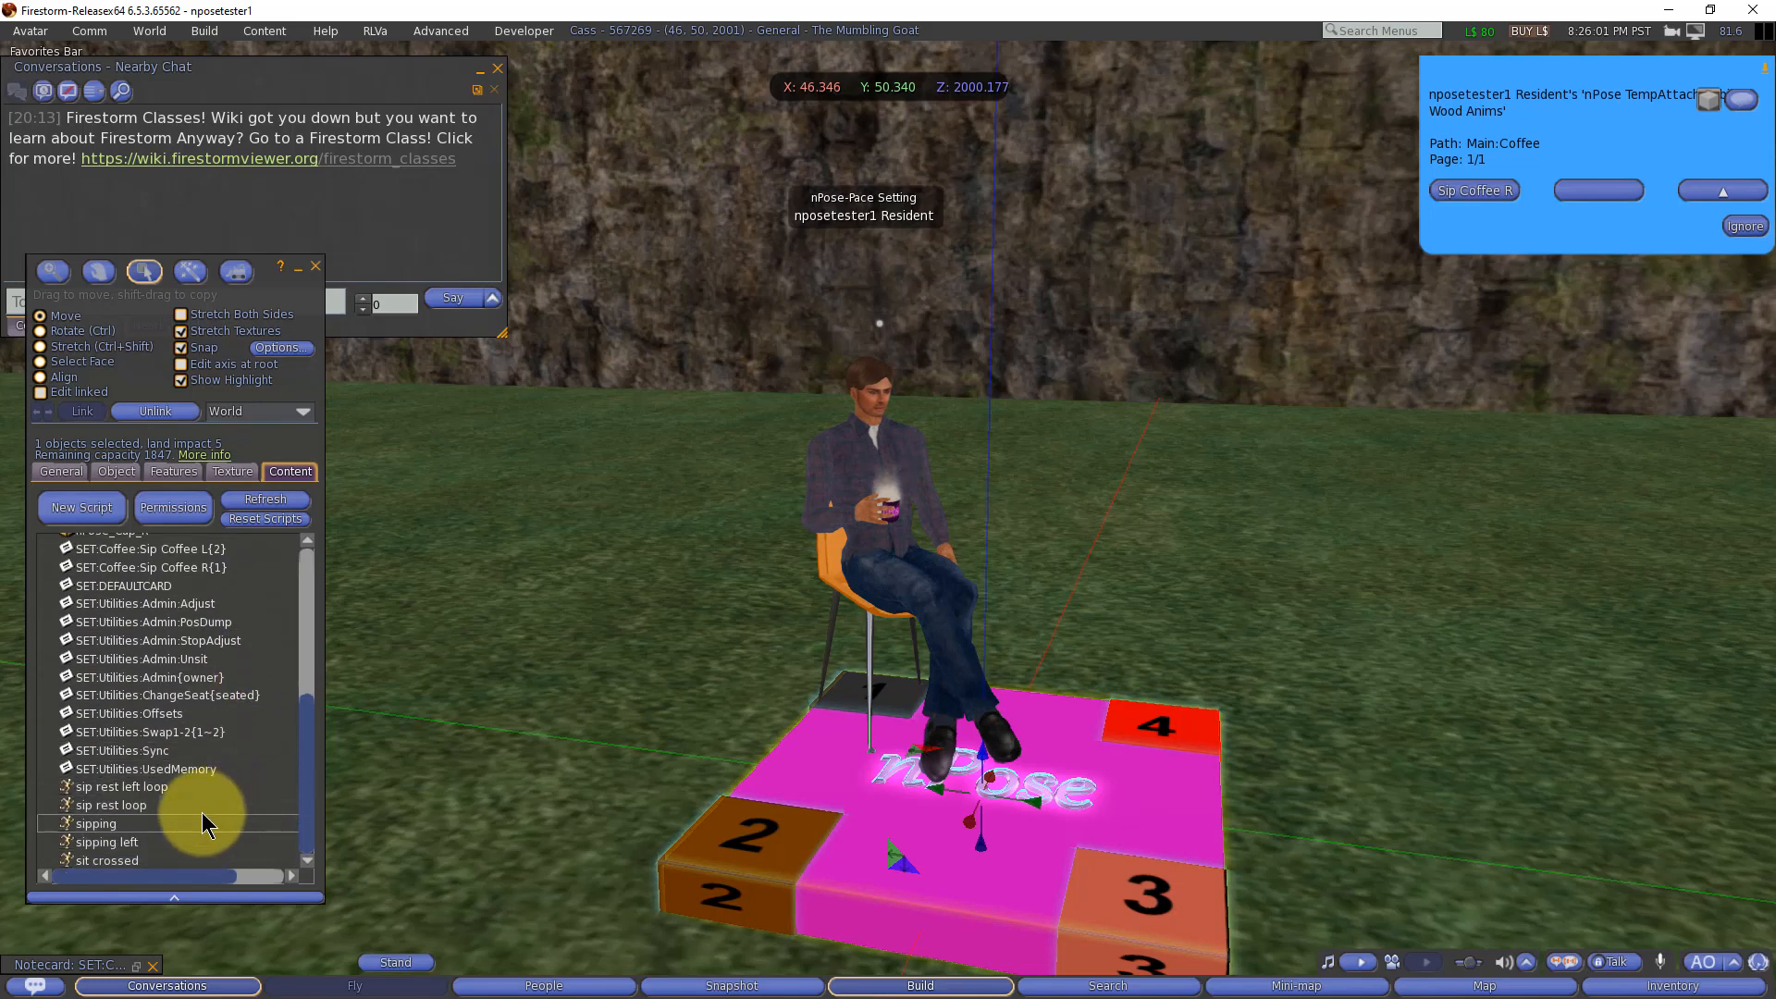
pyautogui.click(111, 821)
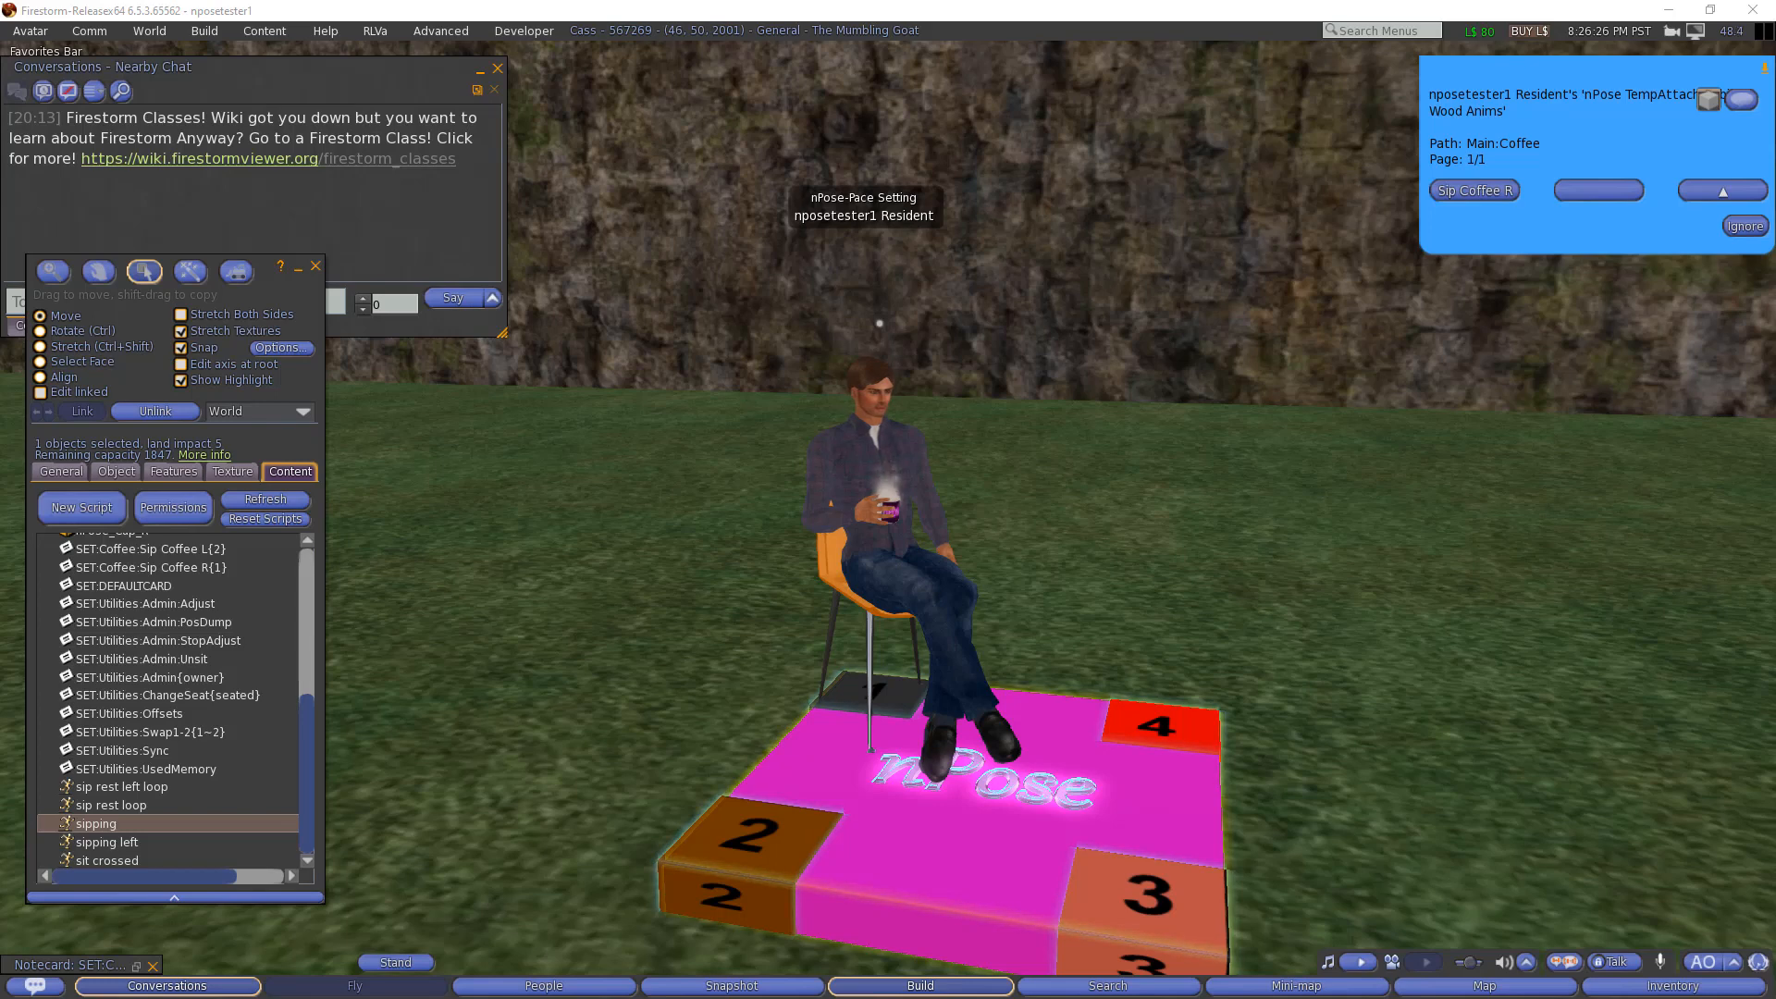
# Step: Append ON_SIT|1|OVERLAY|%1.KEY%/start,sipping and ON_SIT|1|TIMER|T2|4|OVERLAY|%1.KEY%/stop,sipping to the end of the Sip Coffee R notecard
pyautogui.click(136, 966)
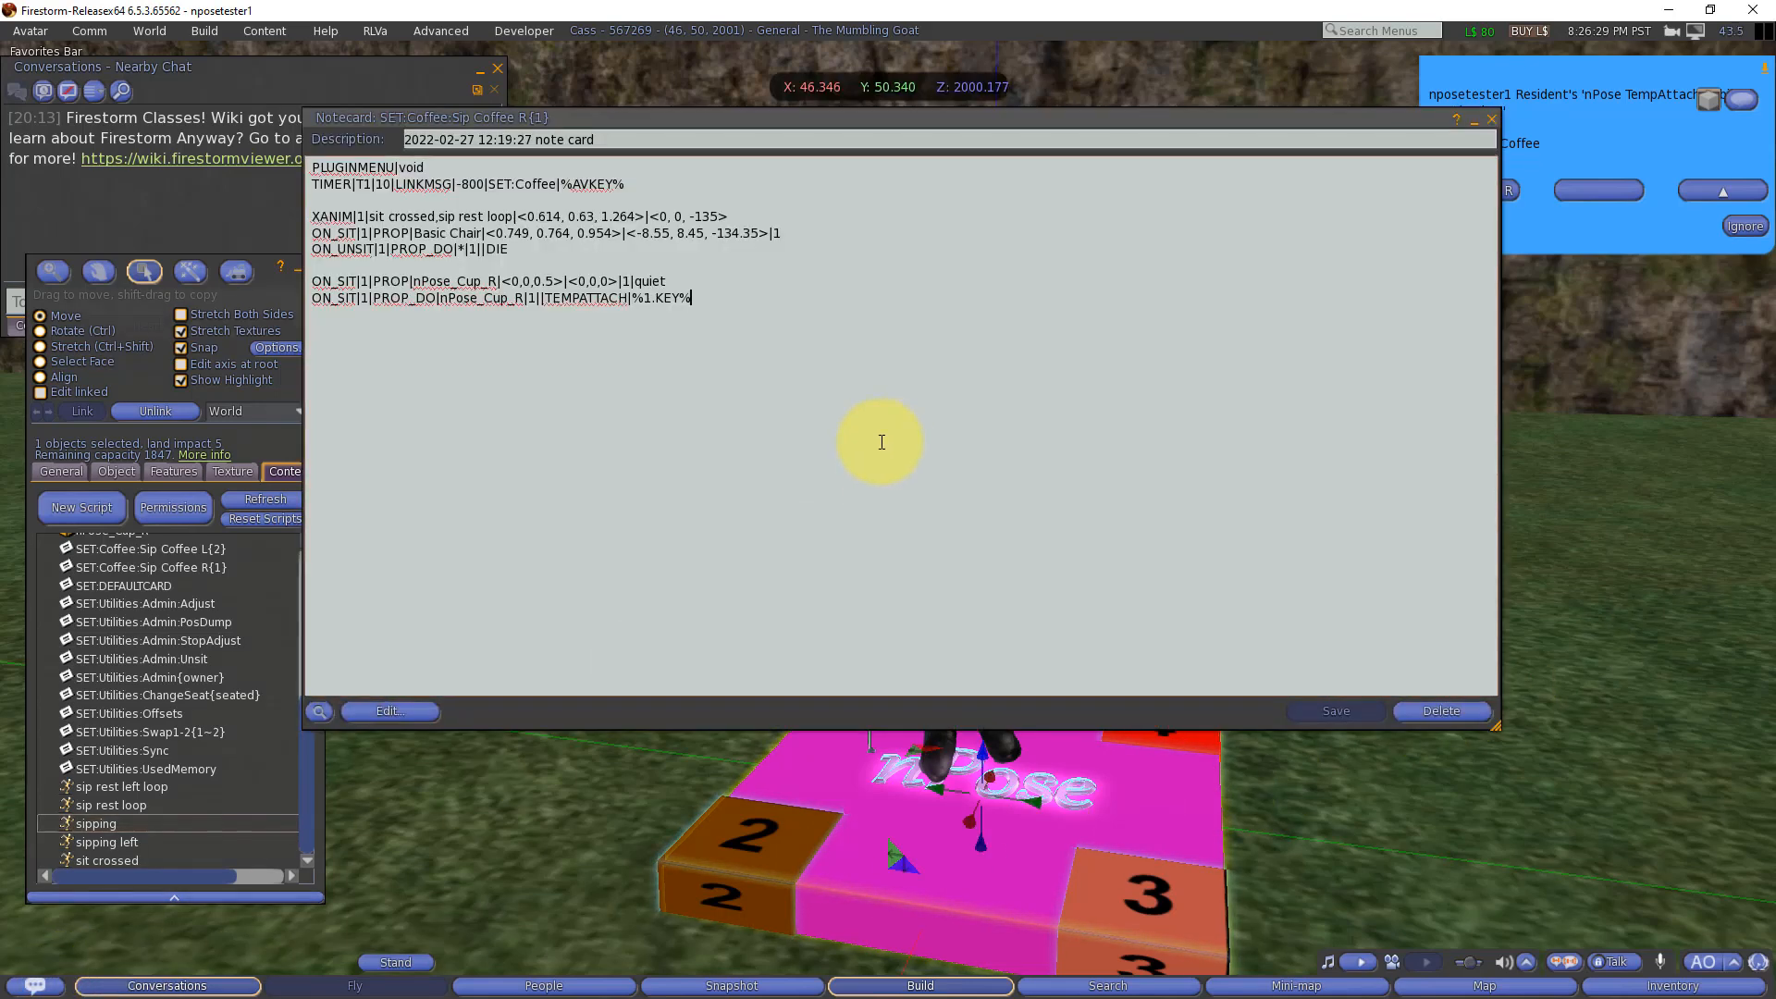
pyautogui.press('Return')
pyautogui.press('Return')
pyautogui.write('ON_SIT|1|OVERLAY|%1.KEY%/start,sipping ON_SIT|1|TIMER|T2|4|OVERLAY|%1.KEY%/stop,sipping')
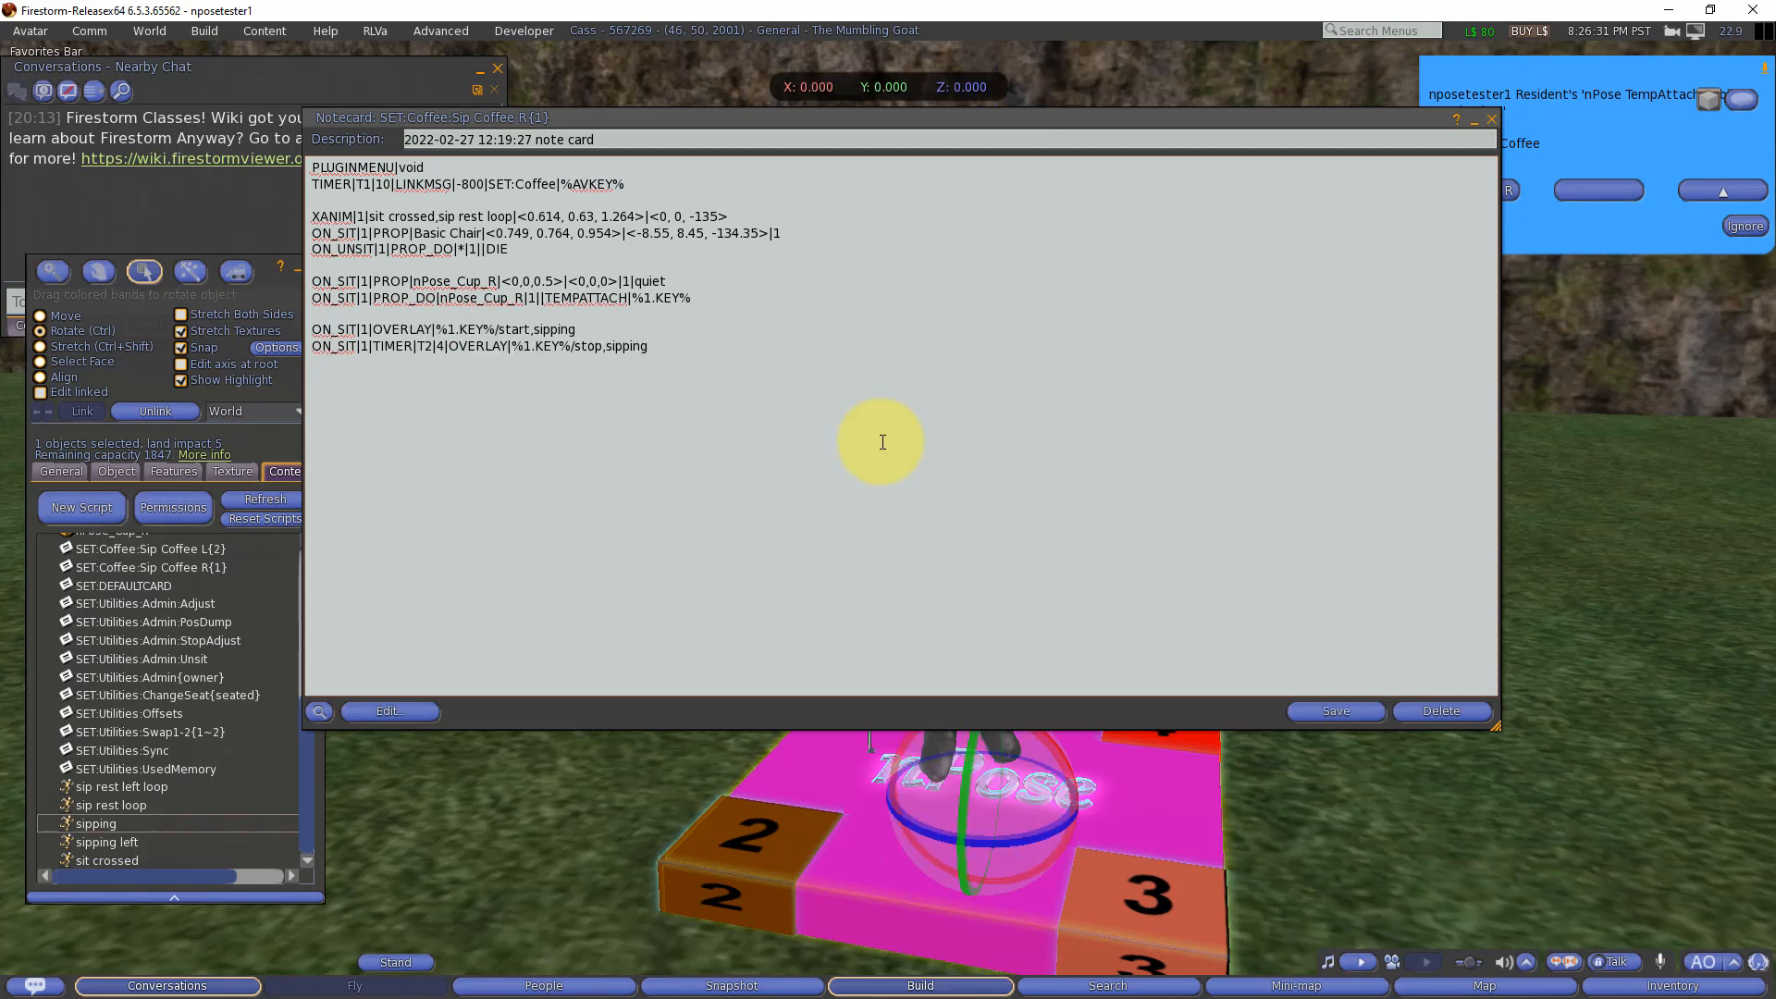
# Step: Review the XANIM line and the OVERLAY start and stop commands for the sipping animation in the Sip Coffee R notecard
pyautogui.doubleClick(406, 330)
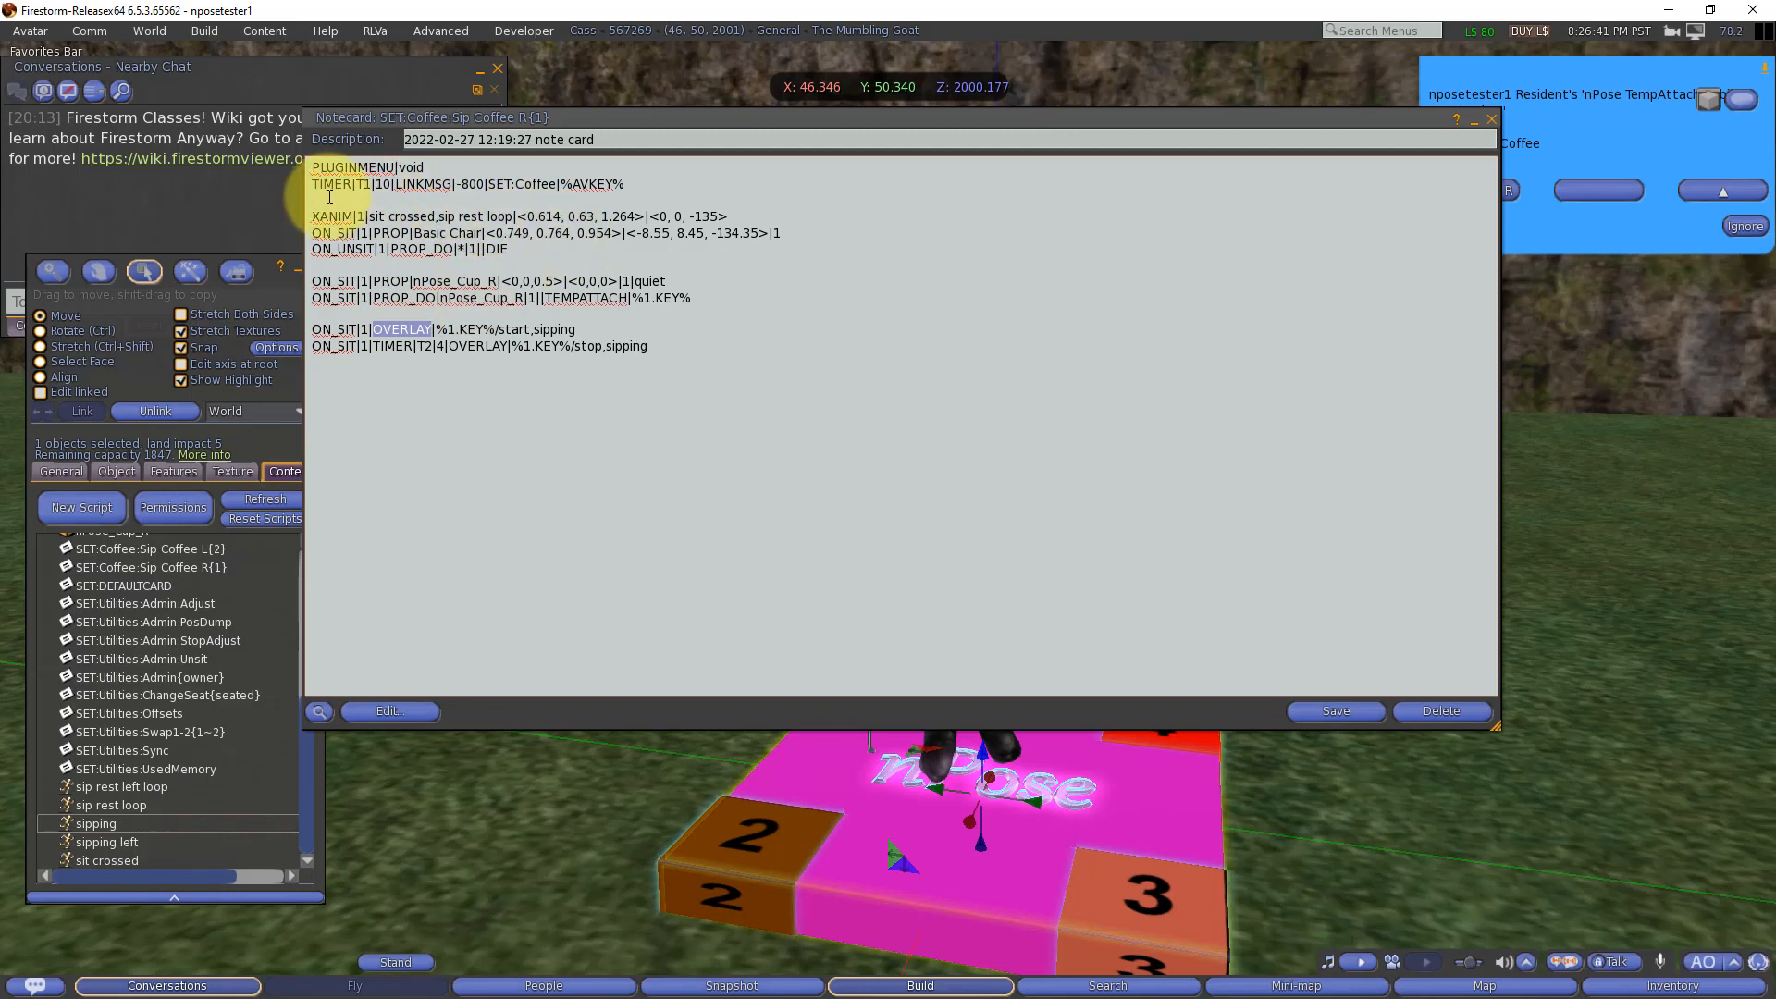
pyautogui.doubleClick(350, 215)
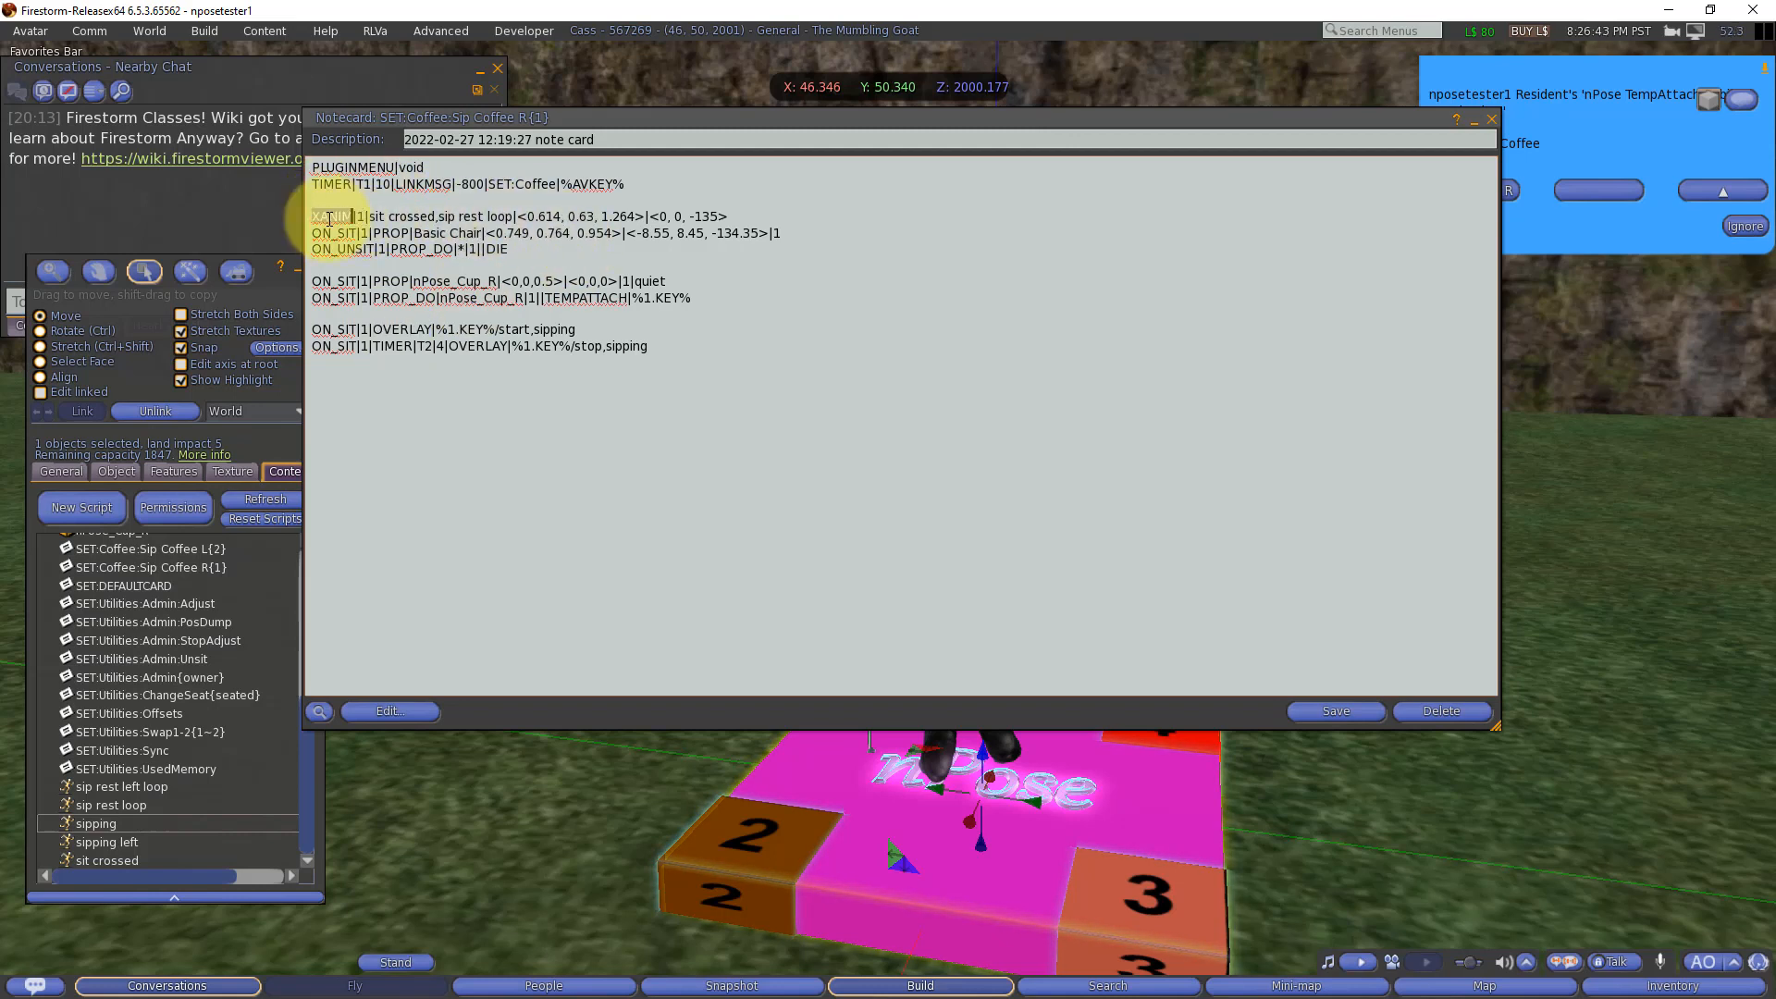
pyautogui.doubleClick(400, 328)
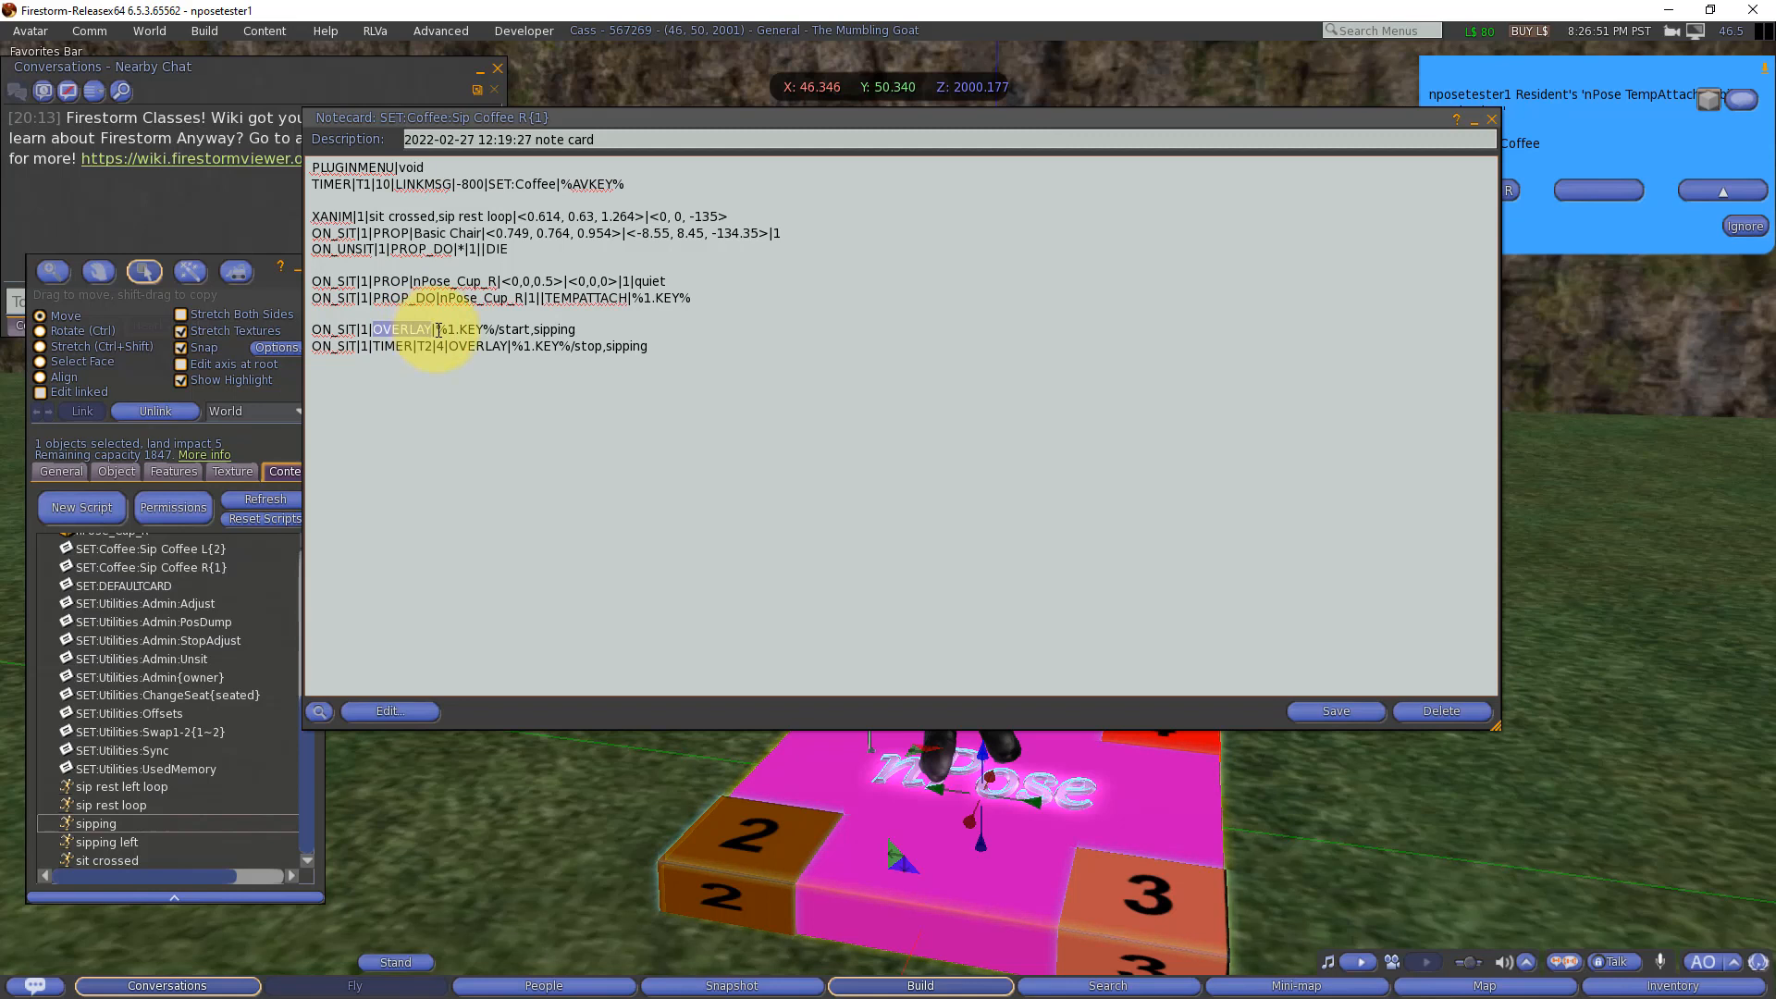
pyautogui.moveTo(437, 330); pyautogui.dragTo(497, 336)
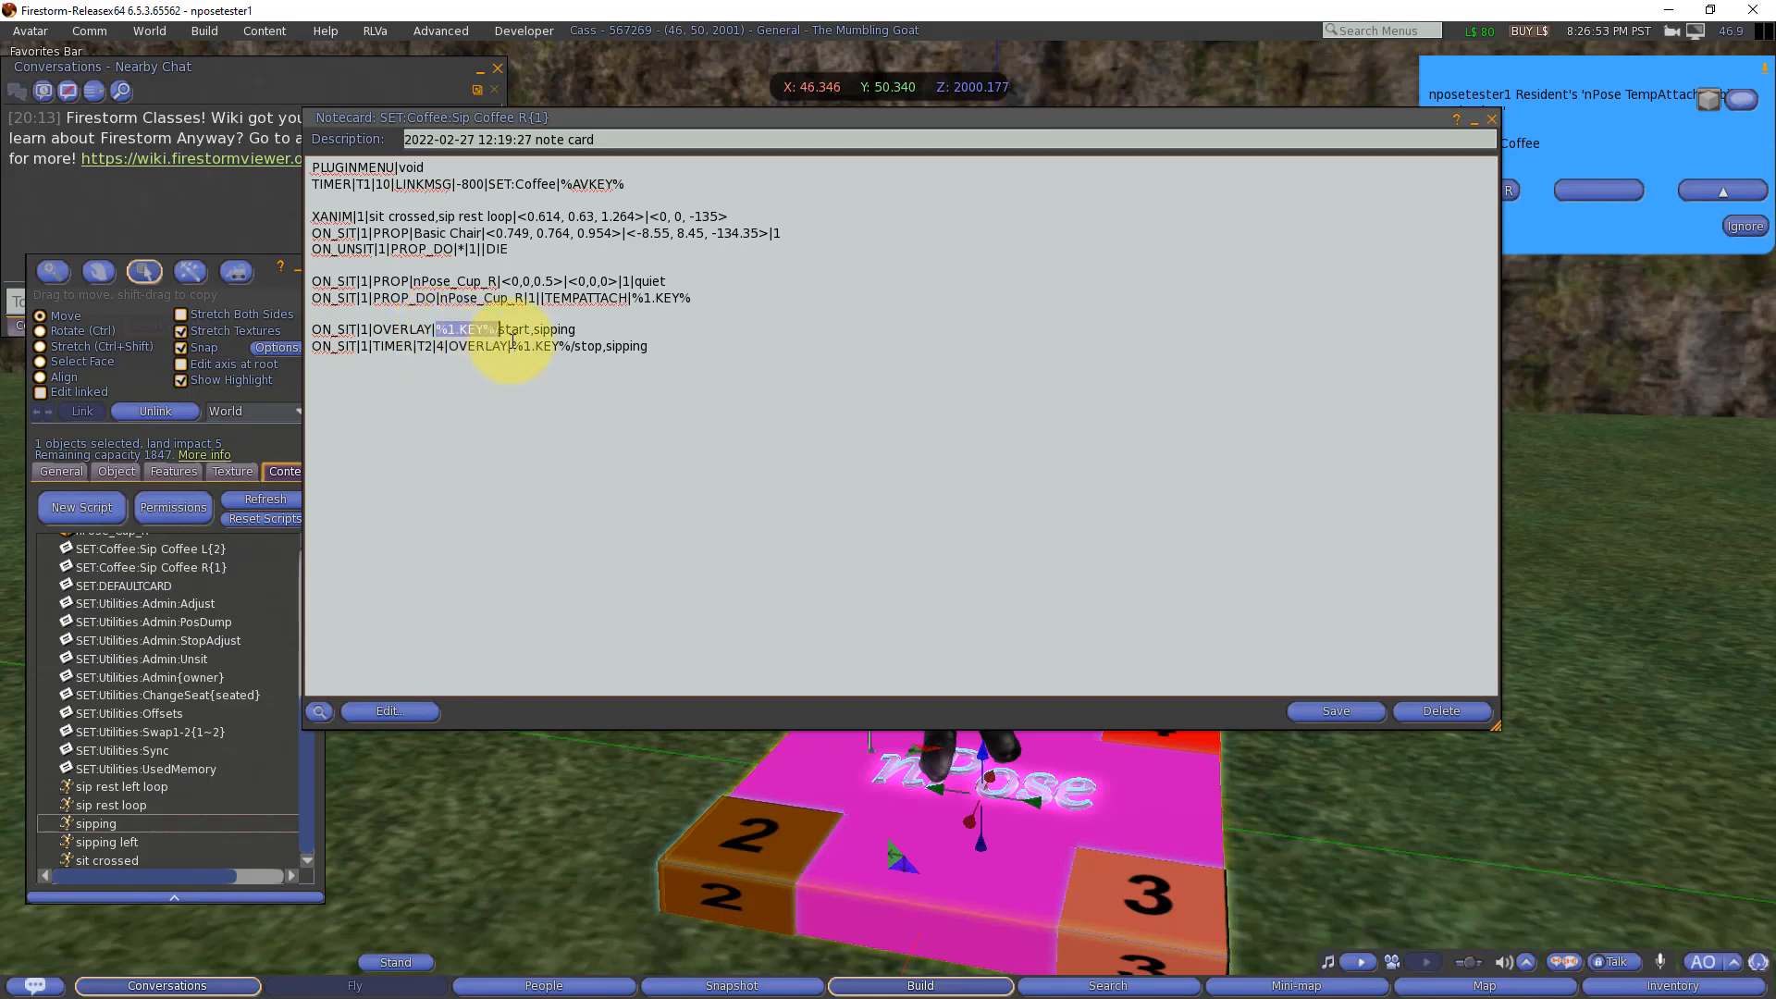
pyautogui.doubleClick(513, 330)
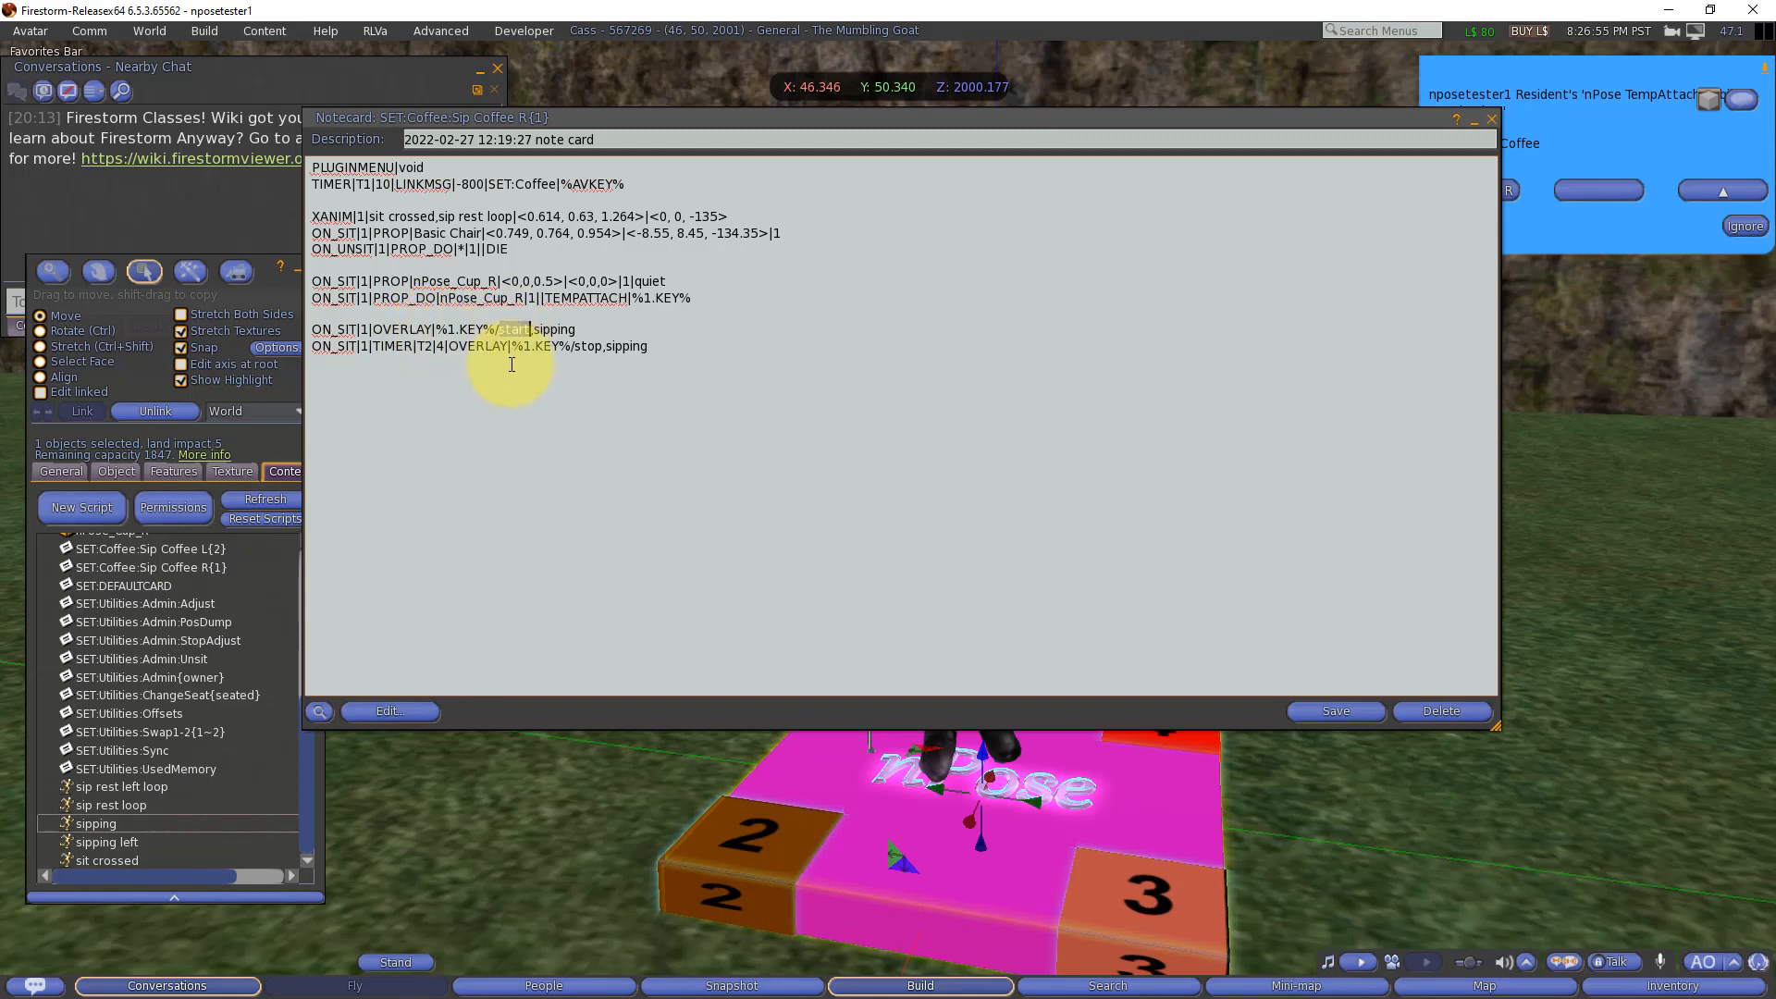
pyautogui.doubleClick(555, 330)
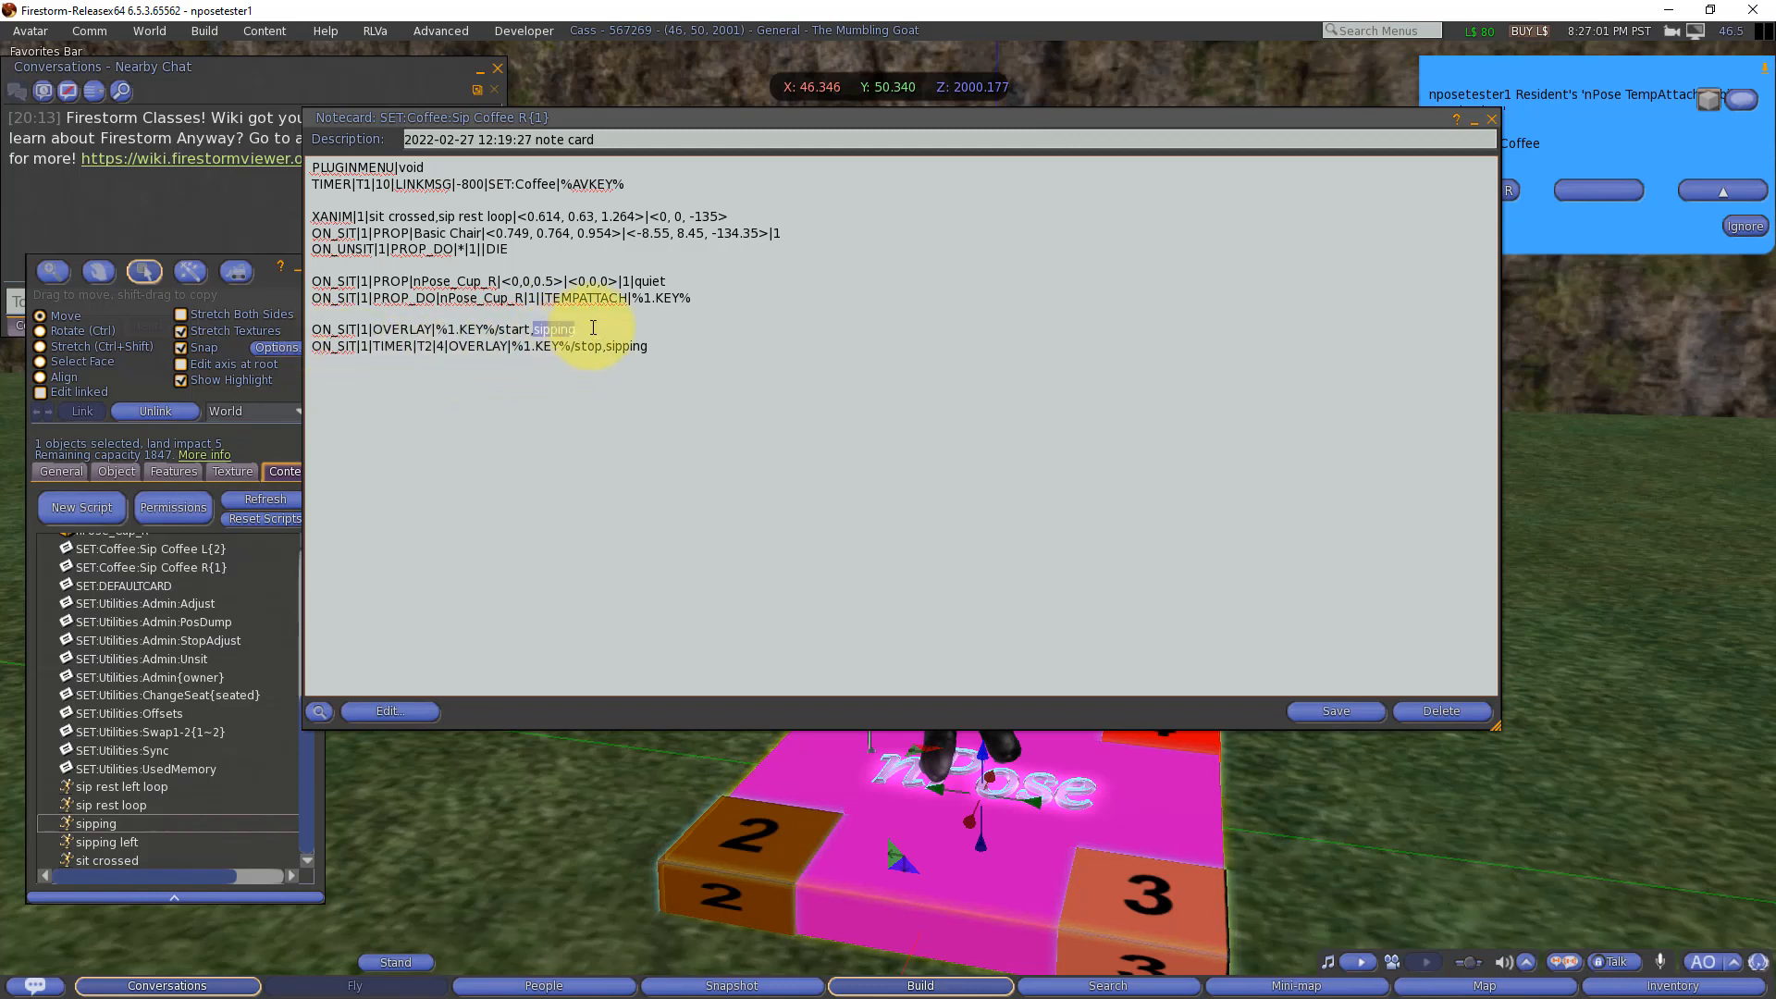
pyautogui.click(667, 346)
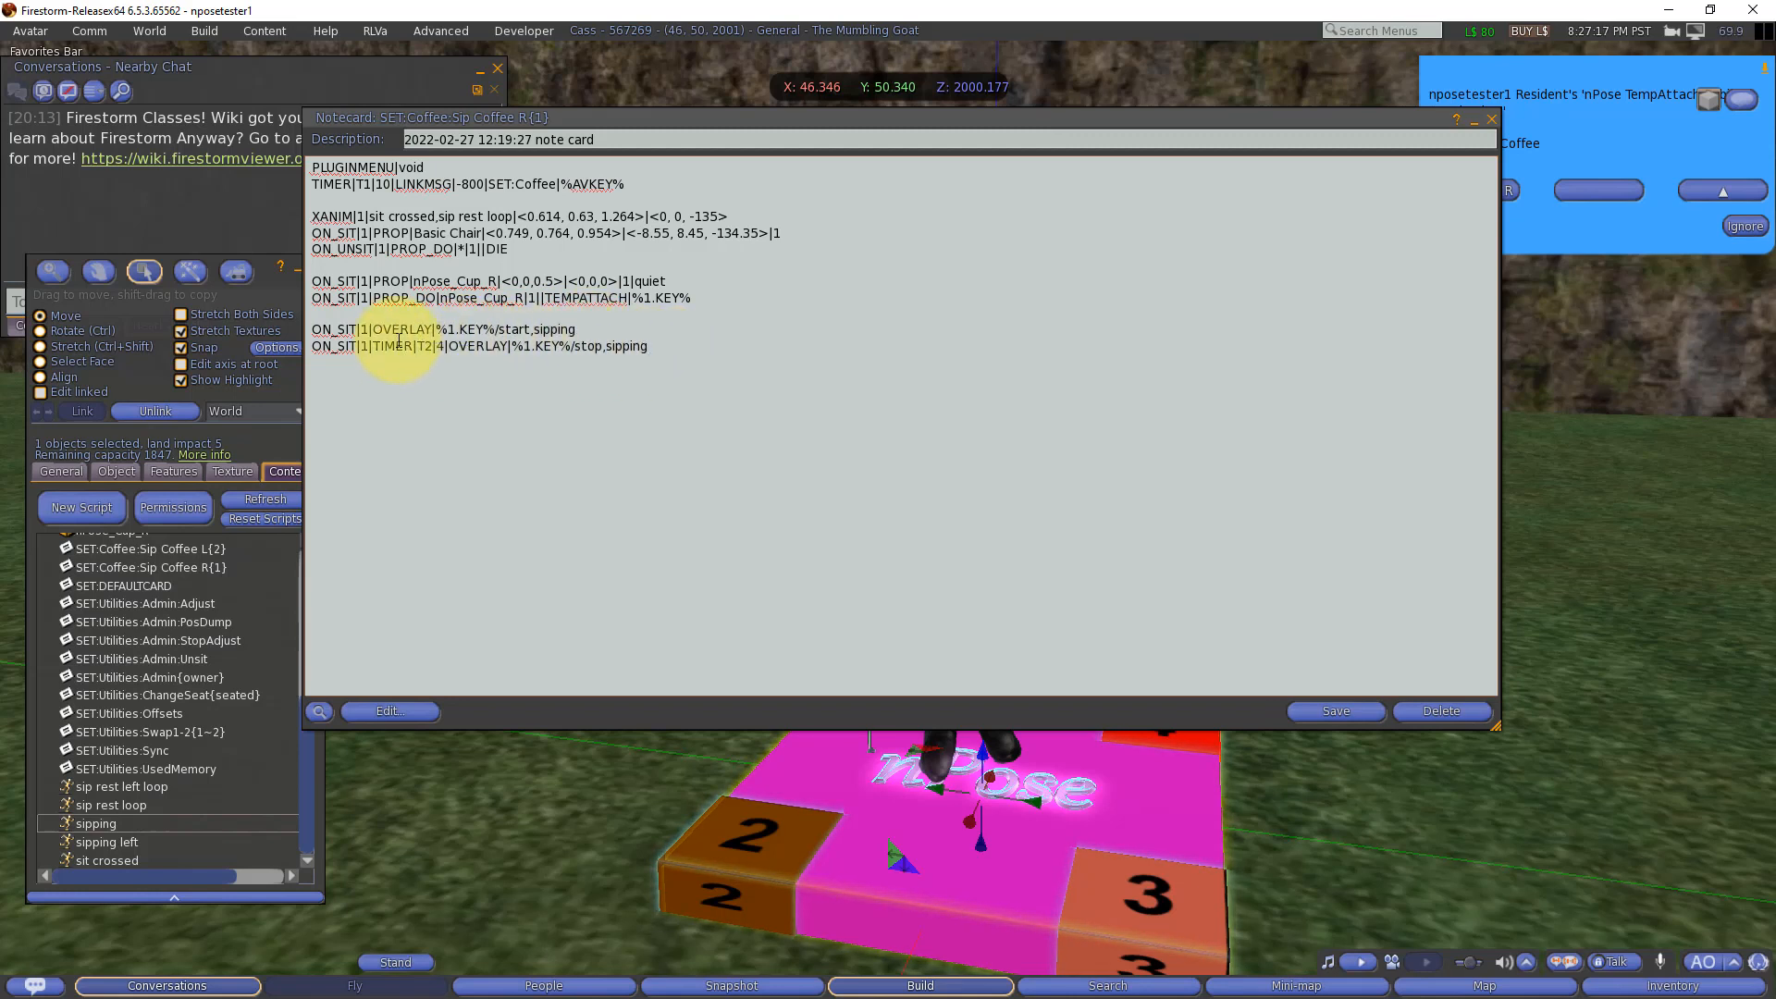
pyautogui.doubleClick(549, 331)
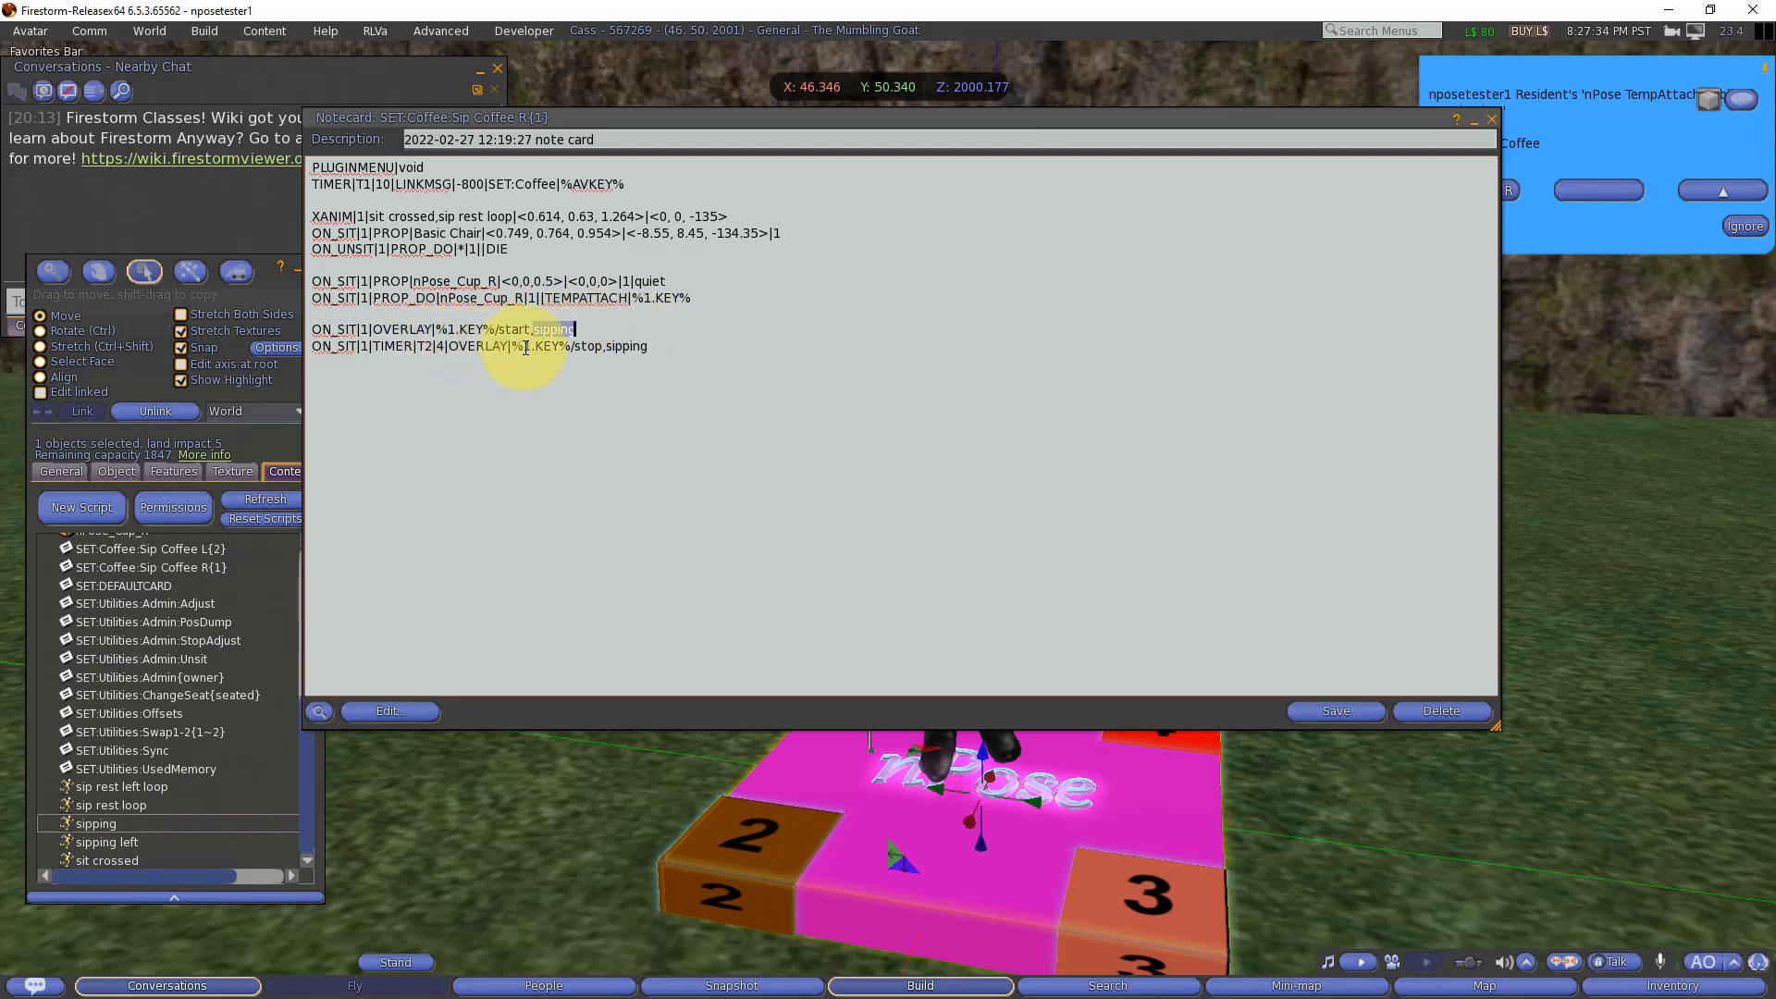
pyautogui.doubleClick(583, 346)
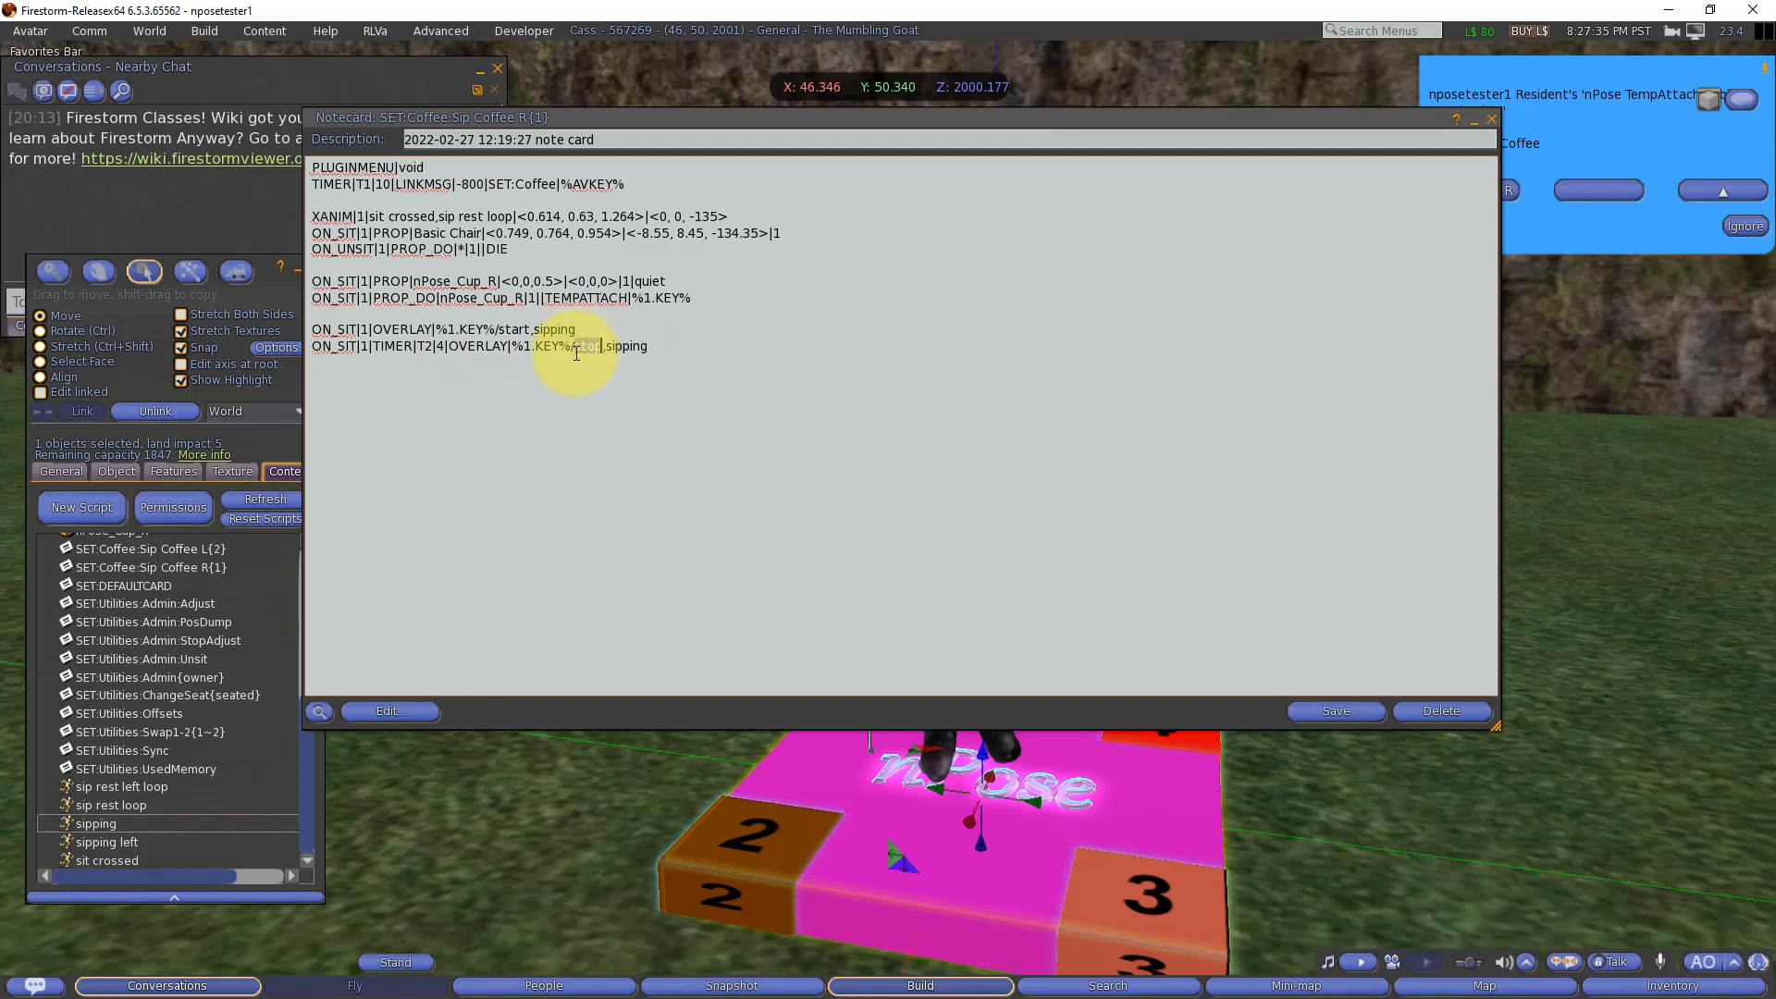
pyautogui.doubleClick(476, 346)
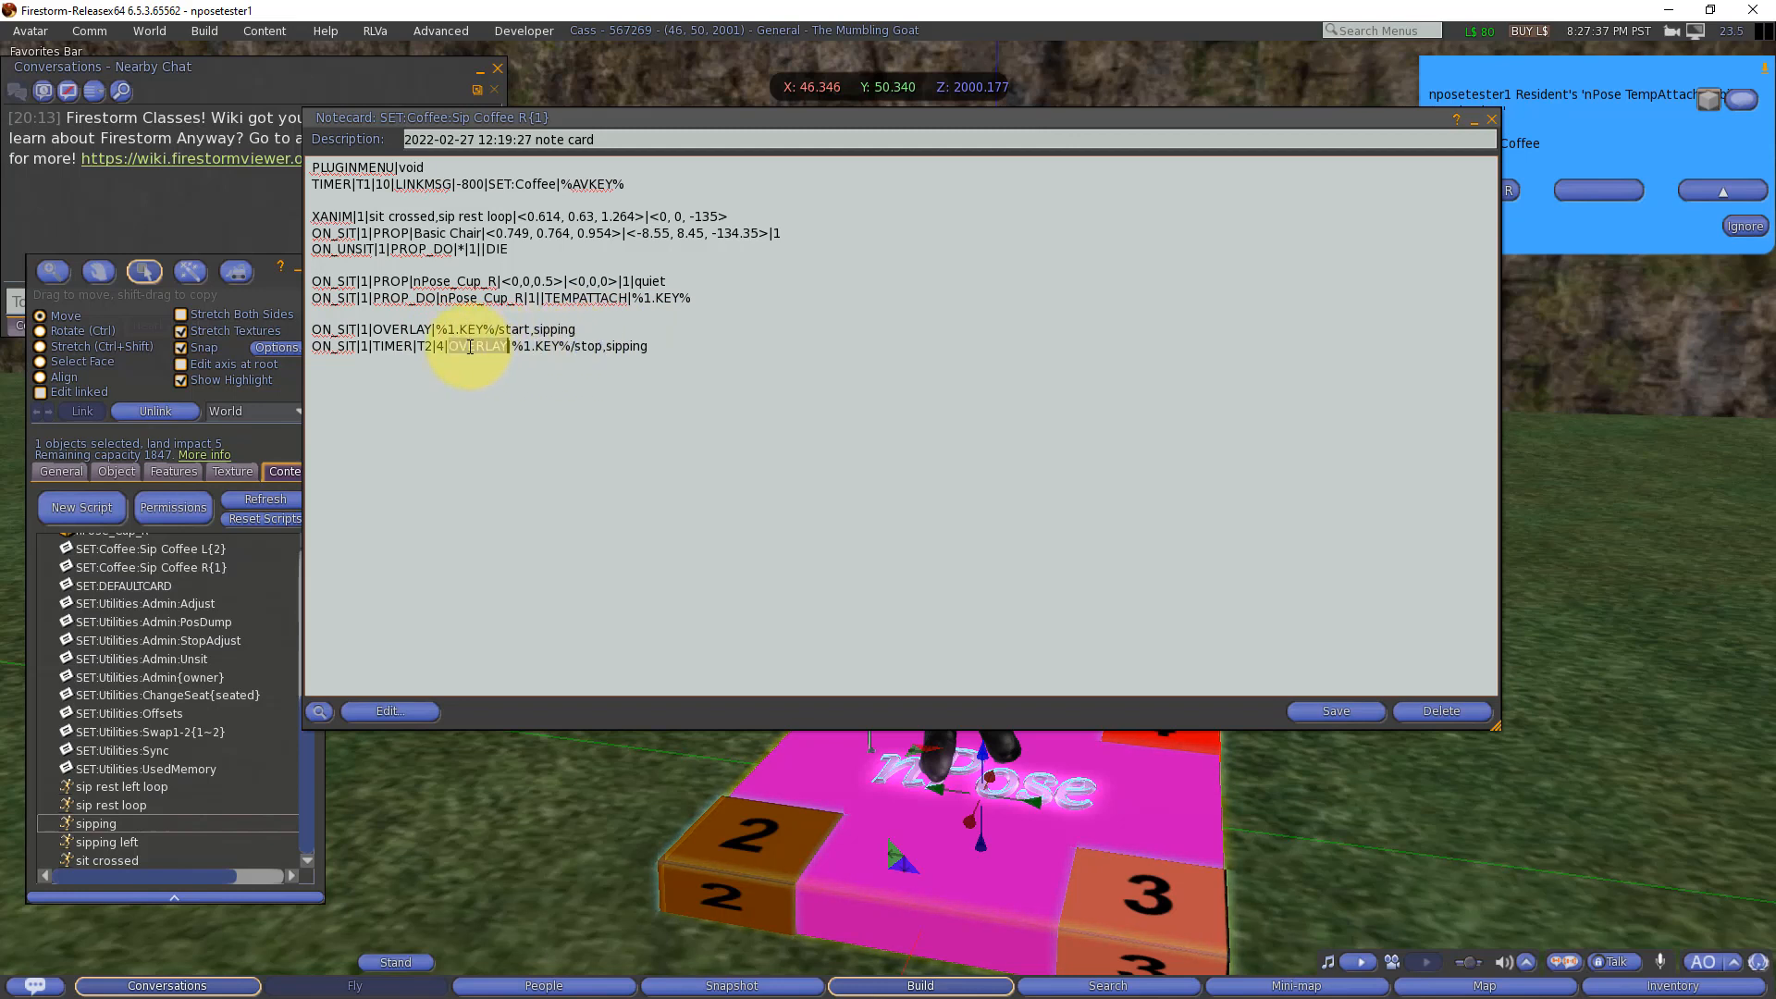
pyautogui.doubleClick(589, 346)
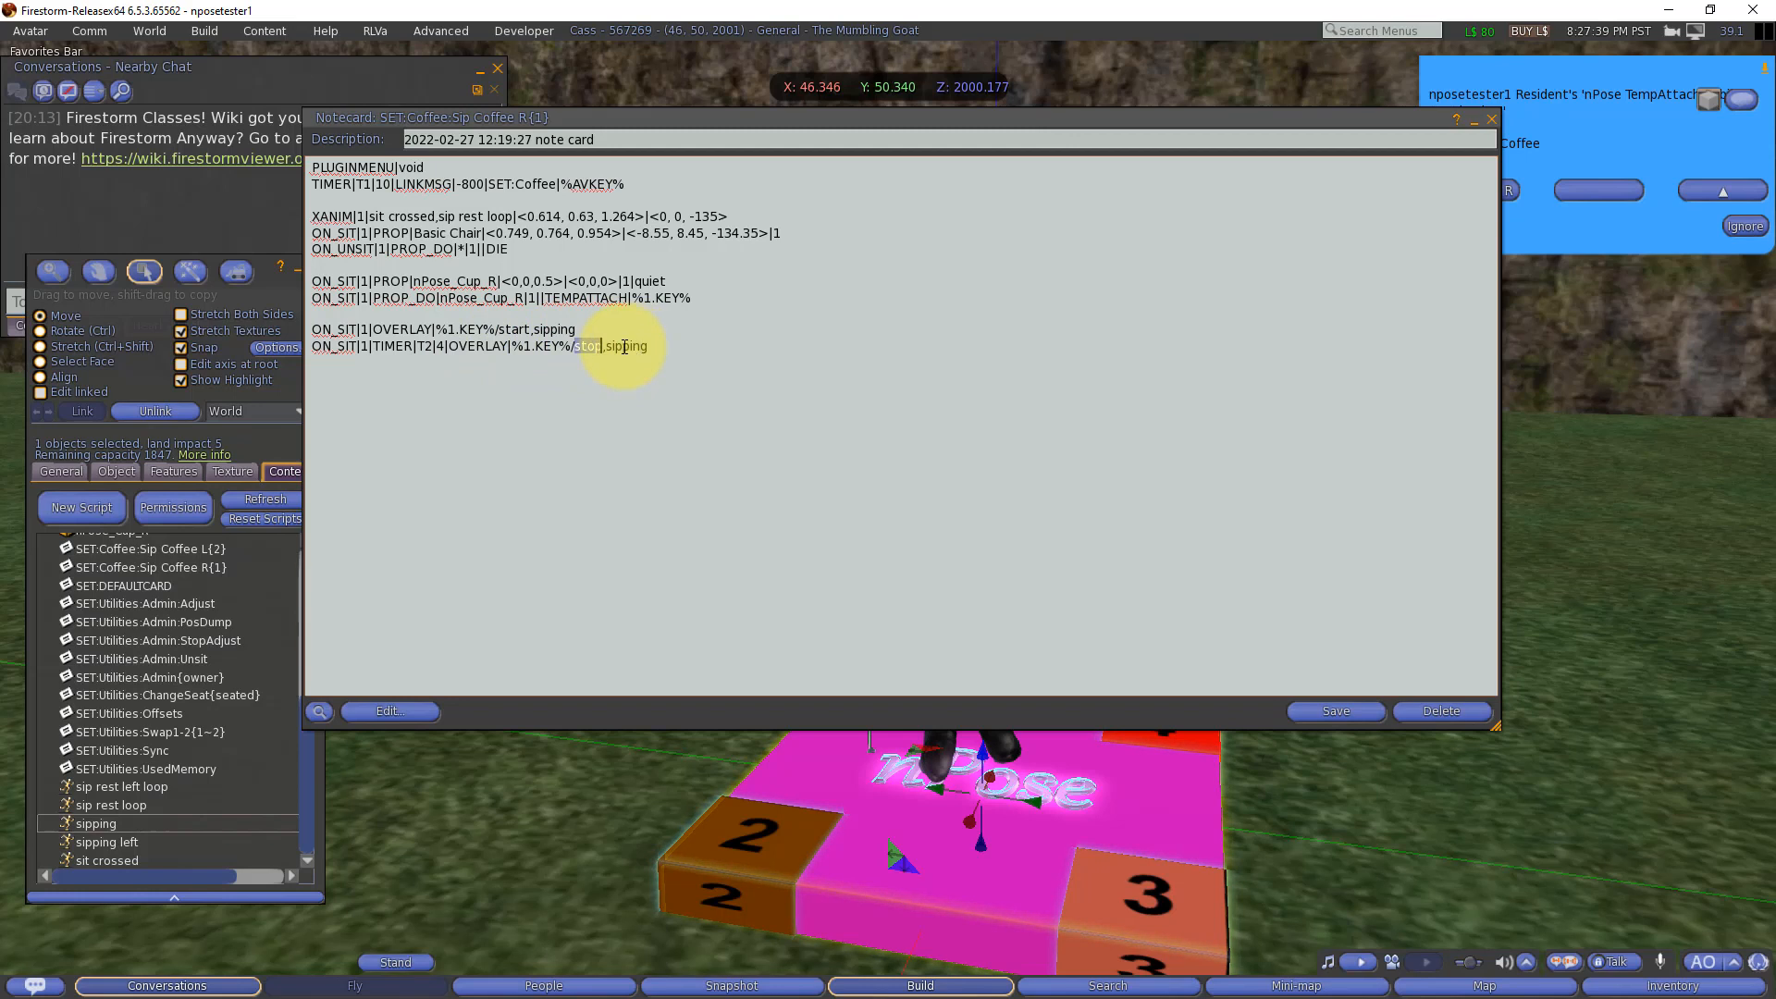
pyautogui.click(518, 329)
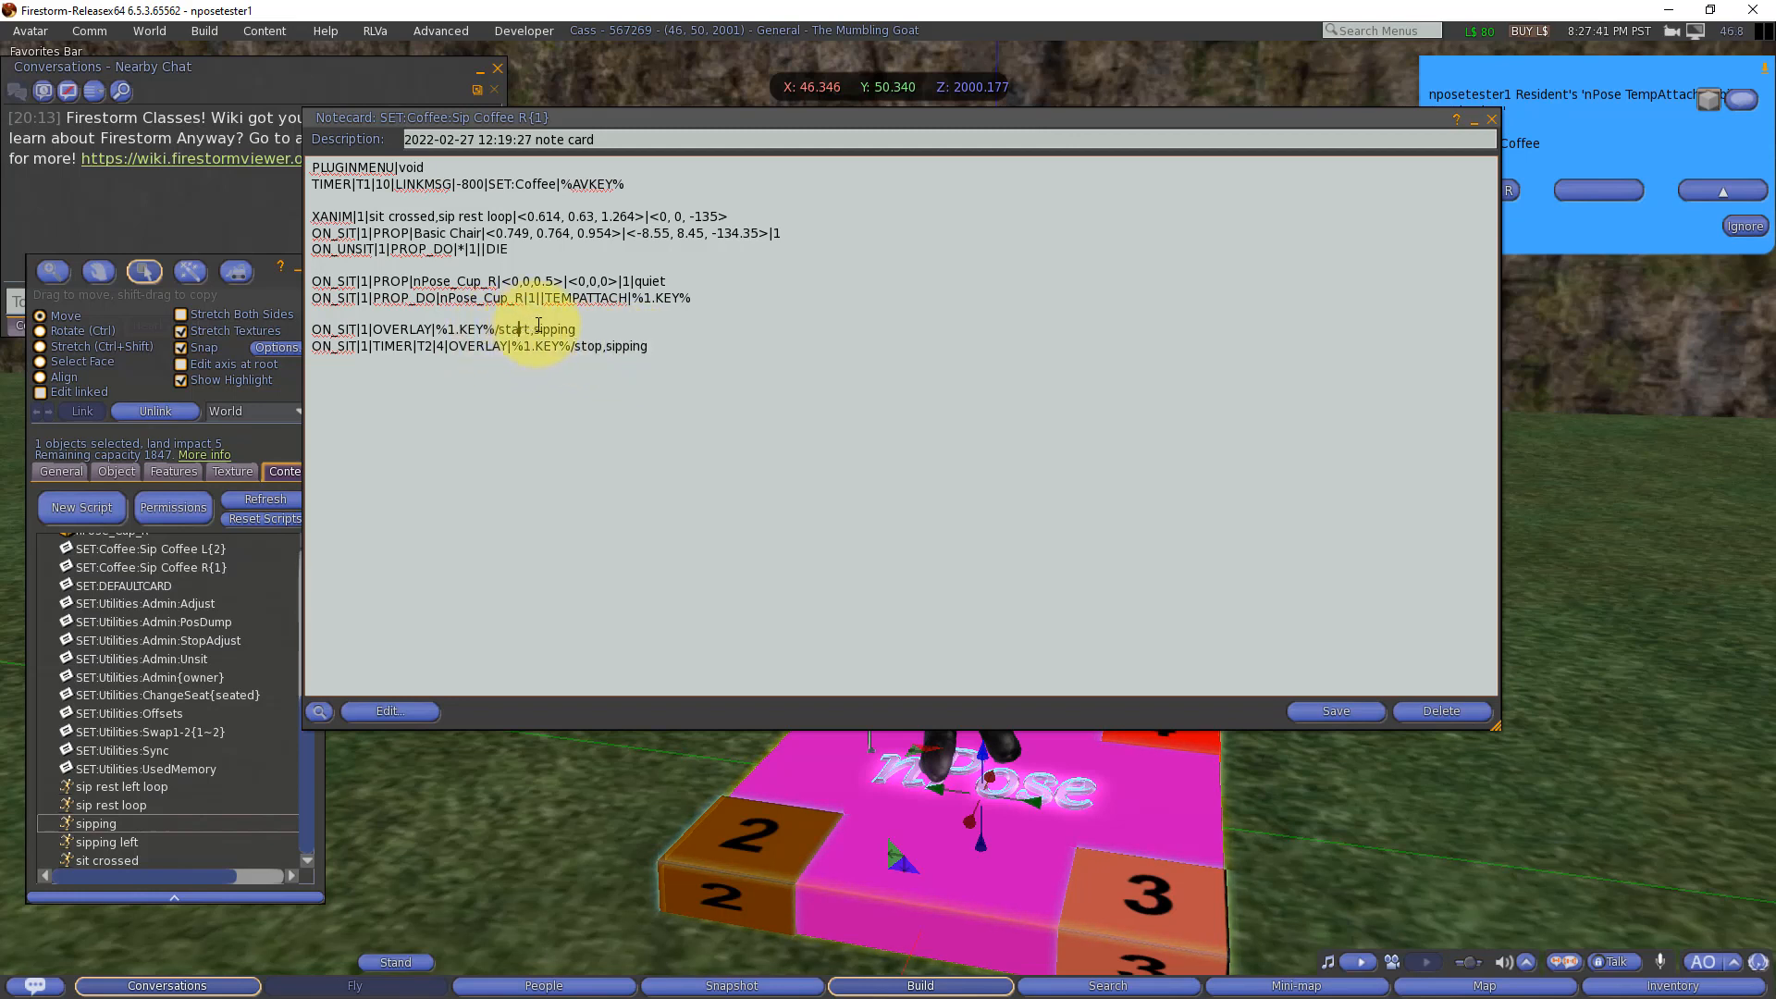
pyautogui.click(542, 329)
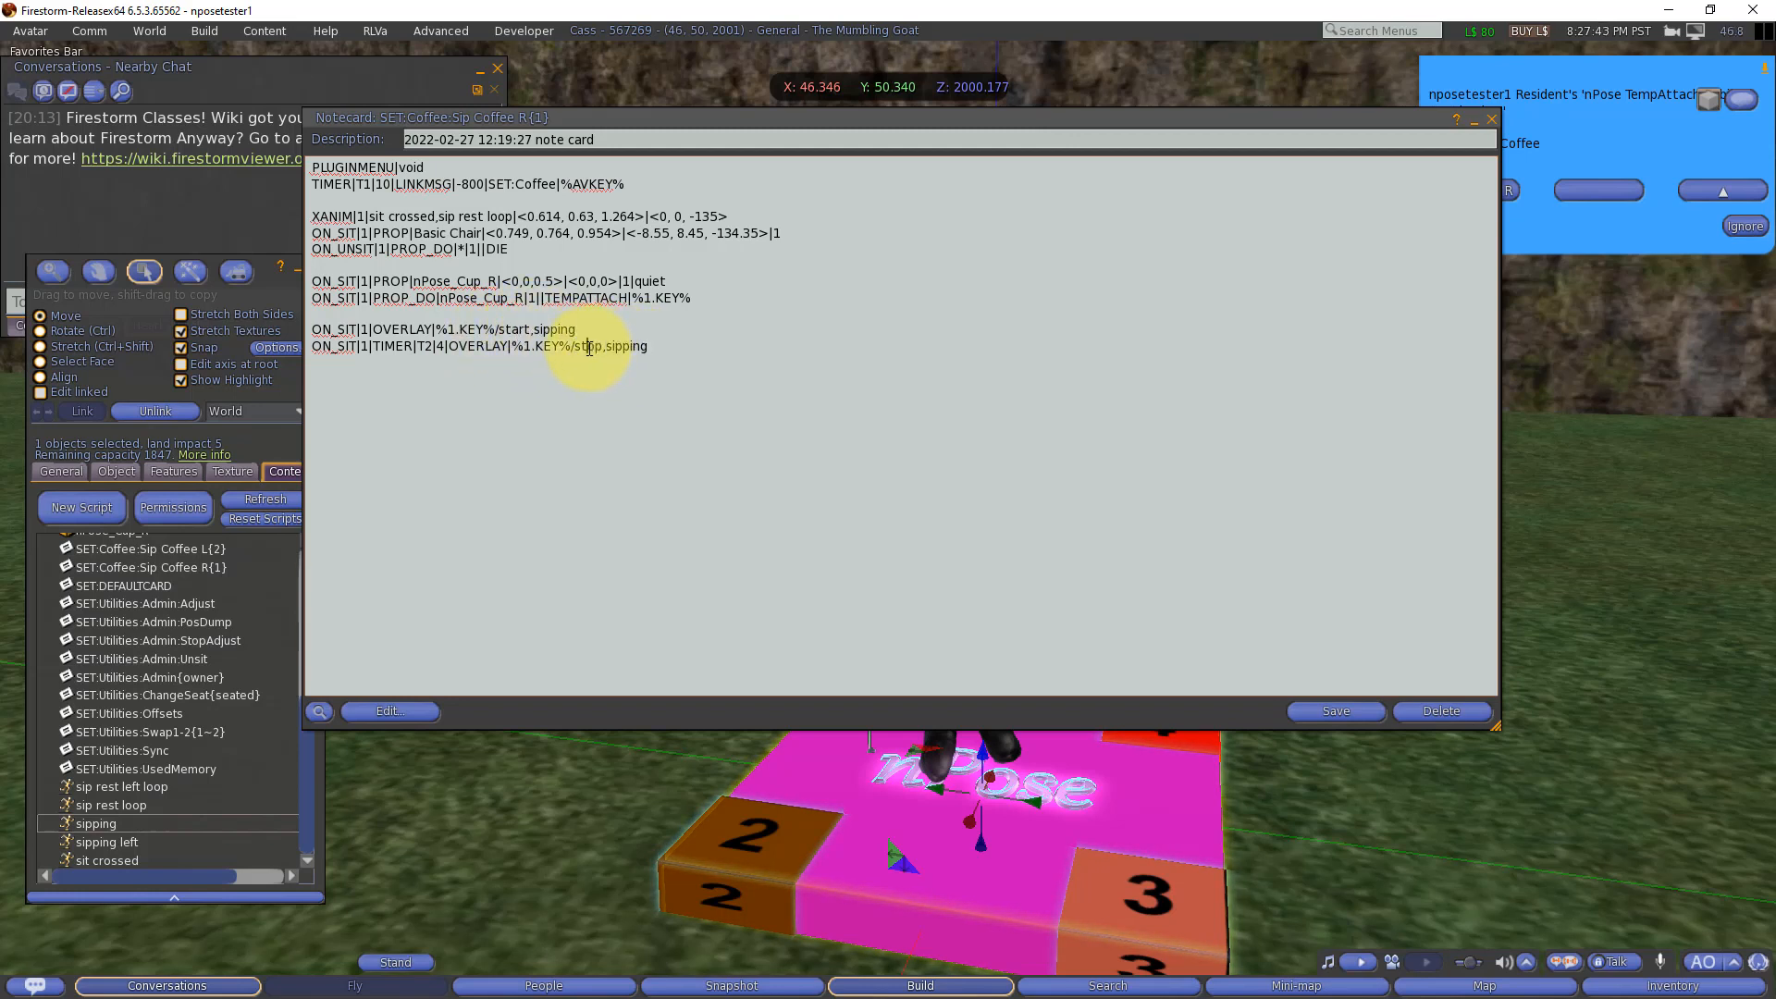
pyautogui.doubleClick(624, 346)
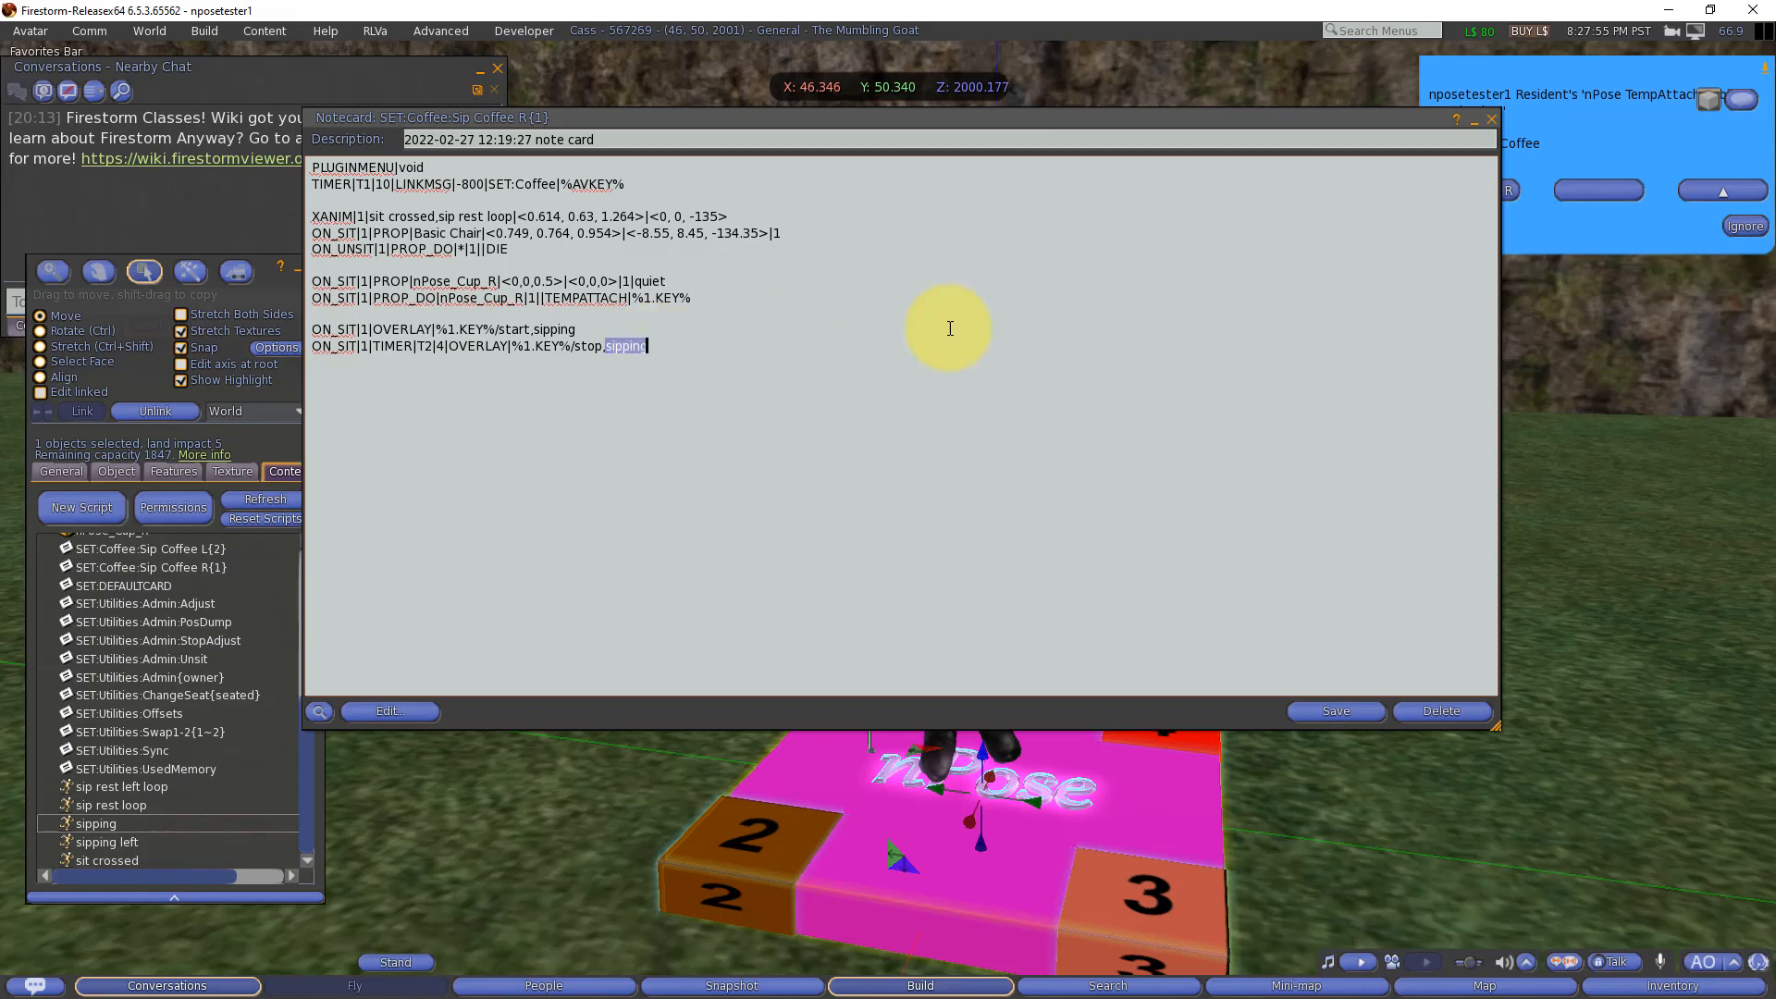
# Step: Save and minimize the Sip Coffee R notecard, and allow nPose_Cup_R to attach to the avatar
pyautogui.click(1745, 229)
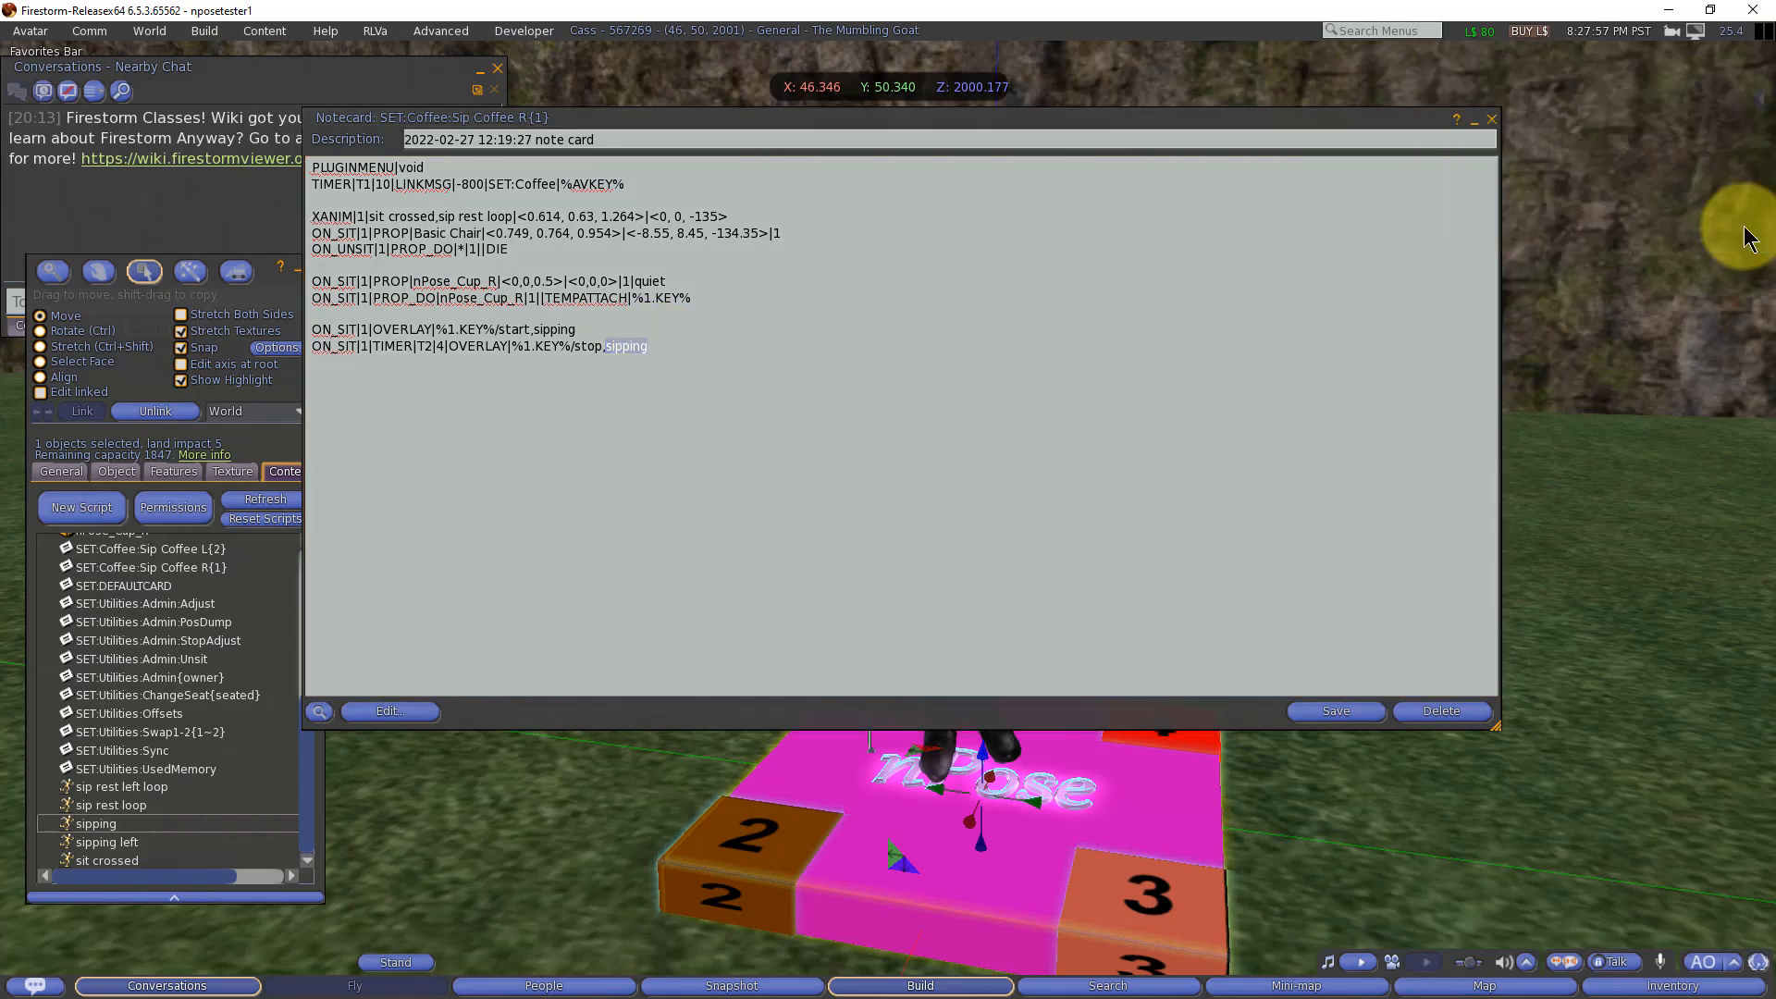
pyautogui.click(1332, 712)
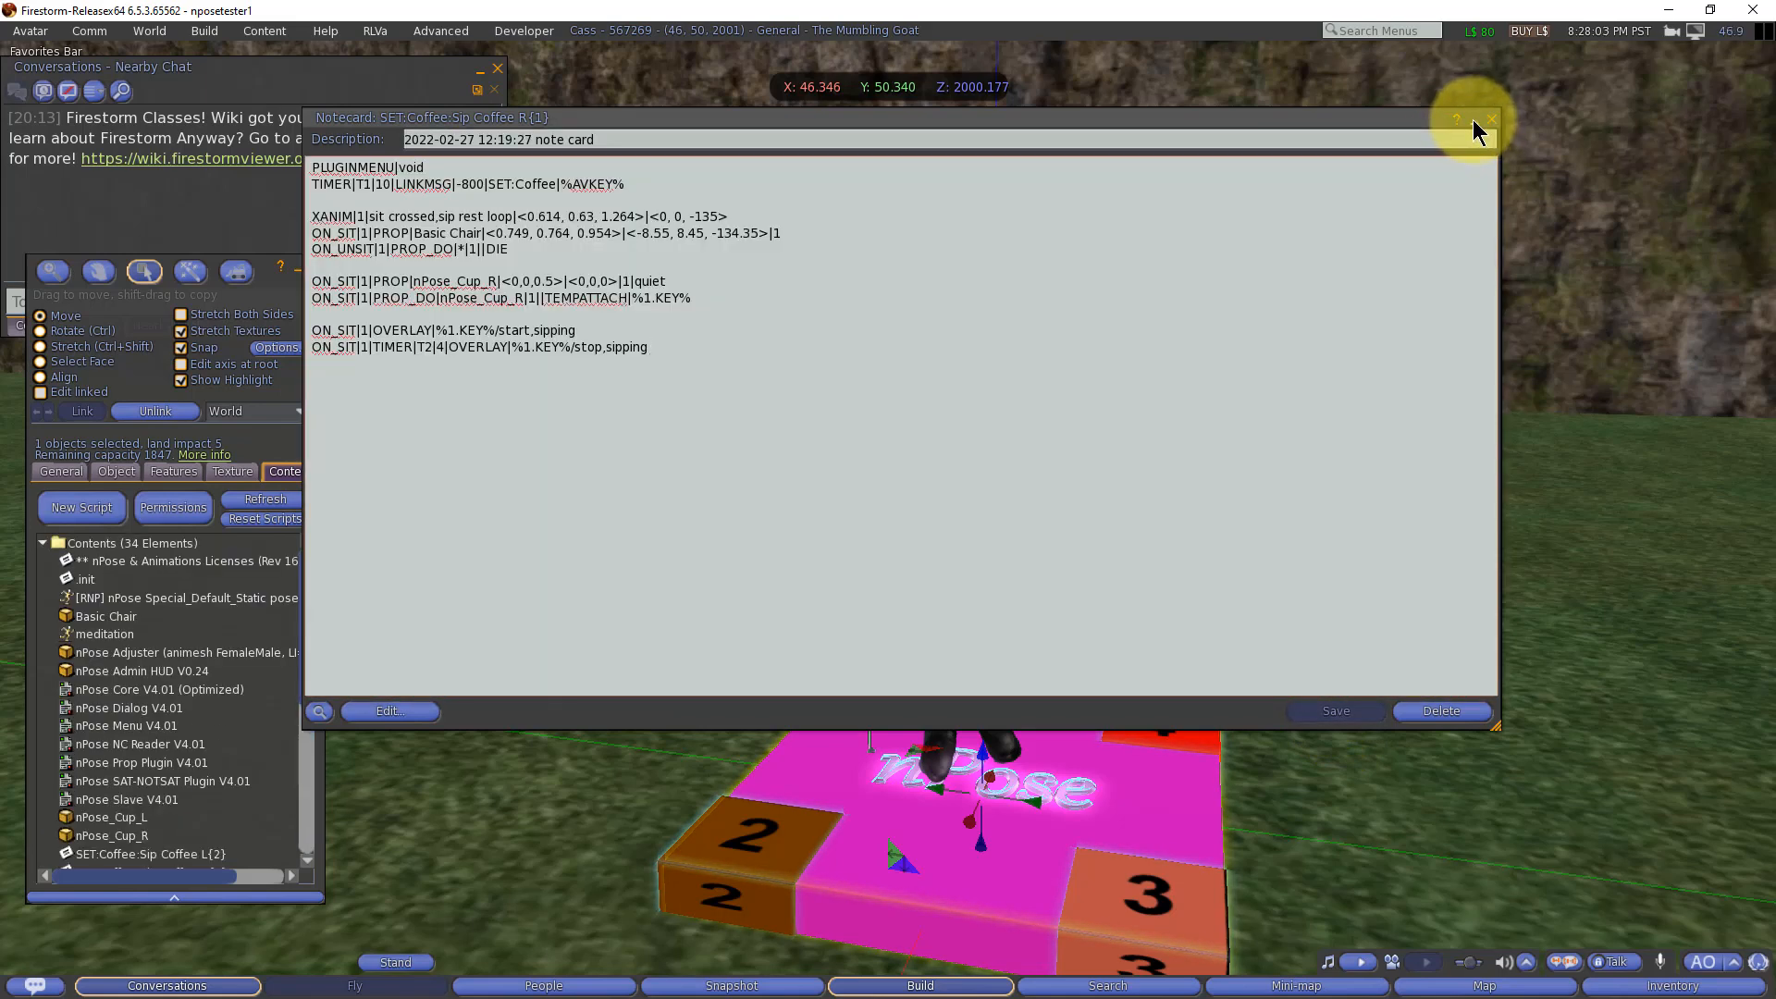
pyautogui.click(1473, 119)
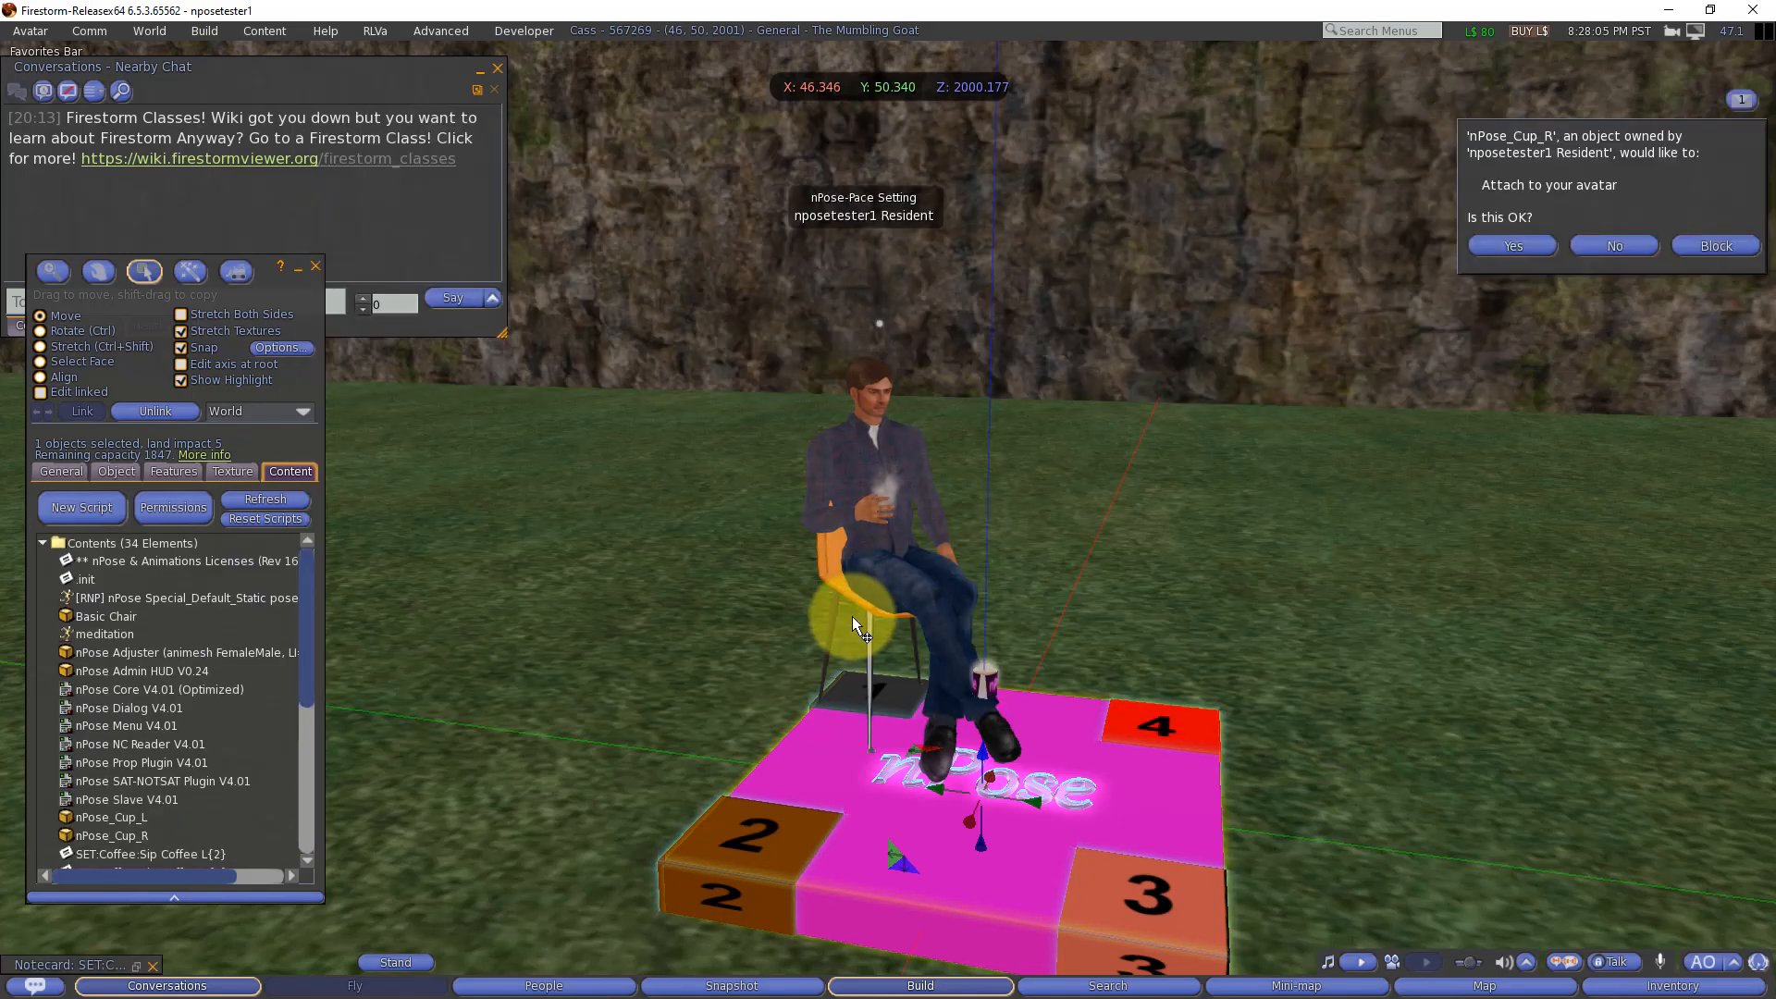
pyautogui.click(1507, 245)
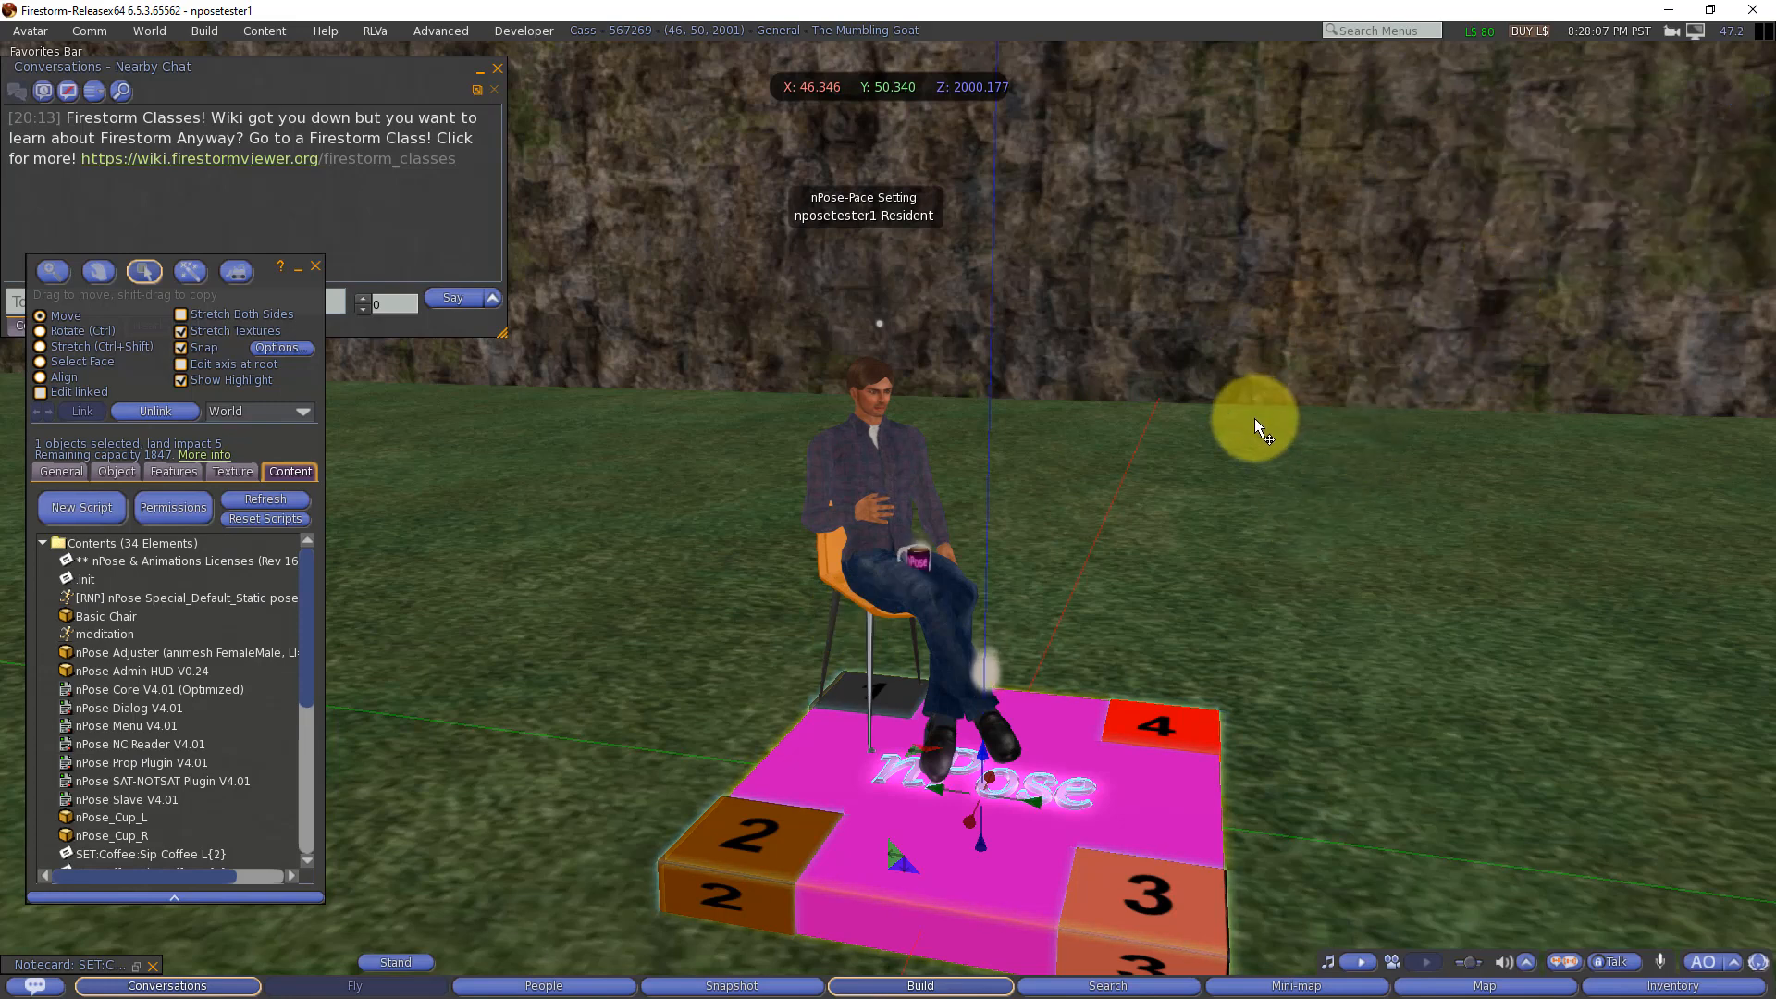
pyautogui.rightClick(1040, 721)
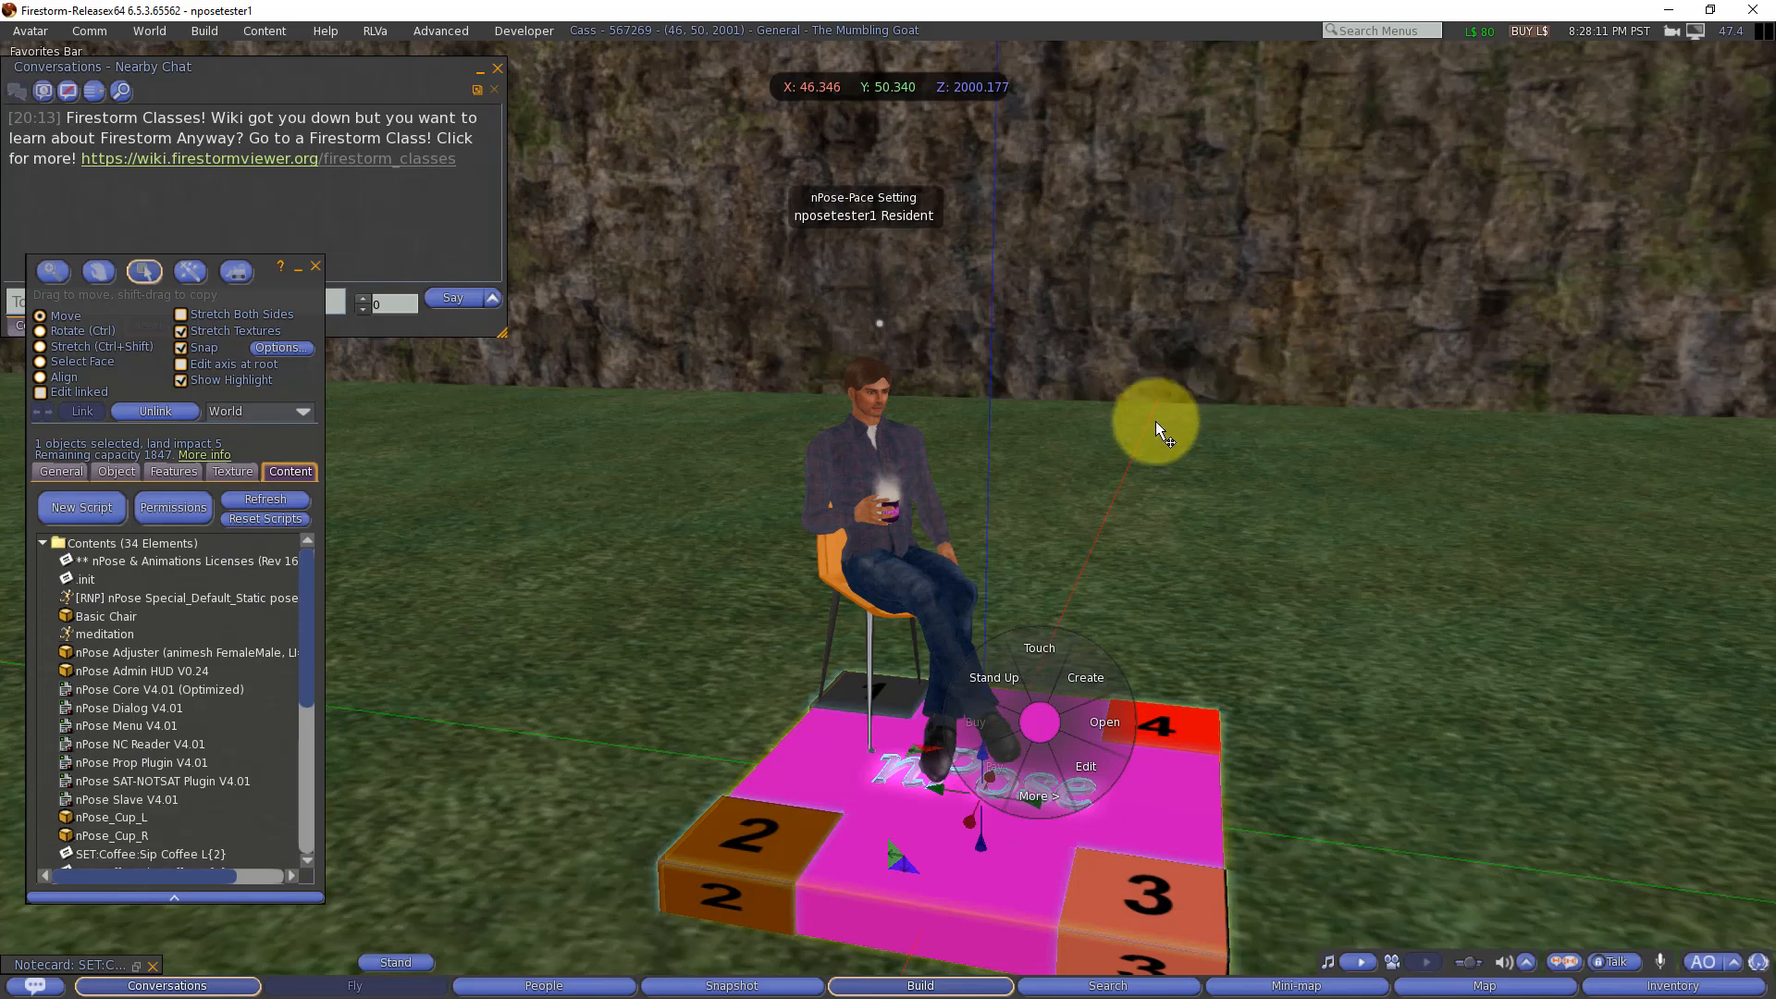
pyautogui.click(1249, 406)
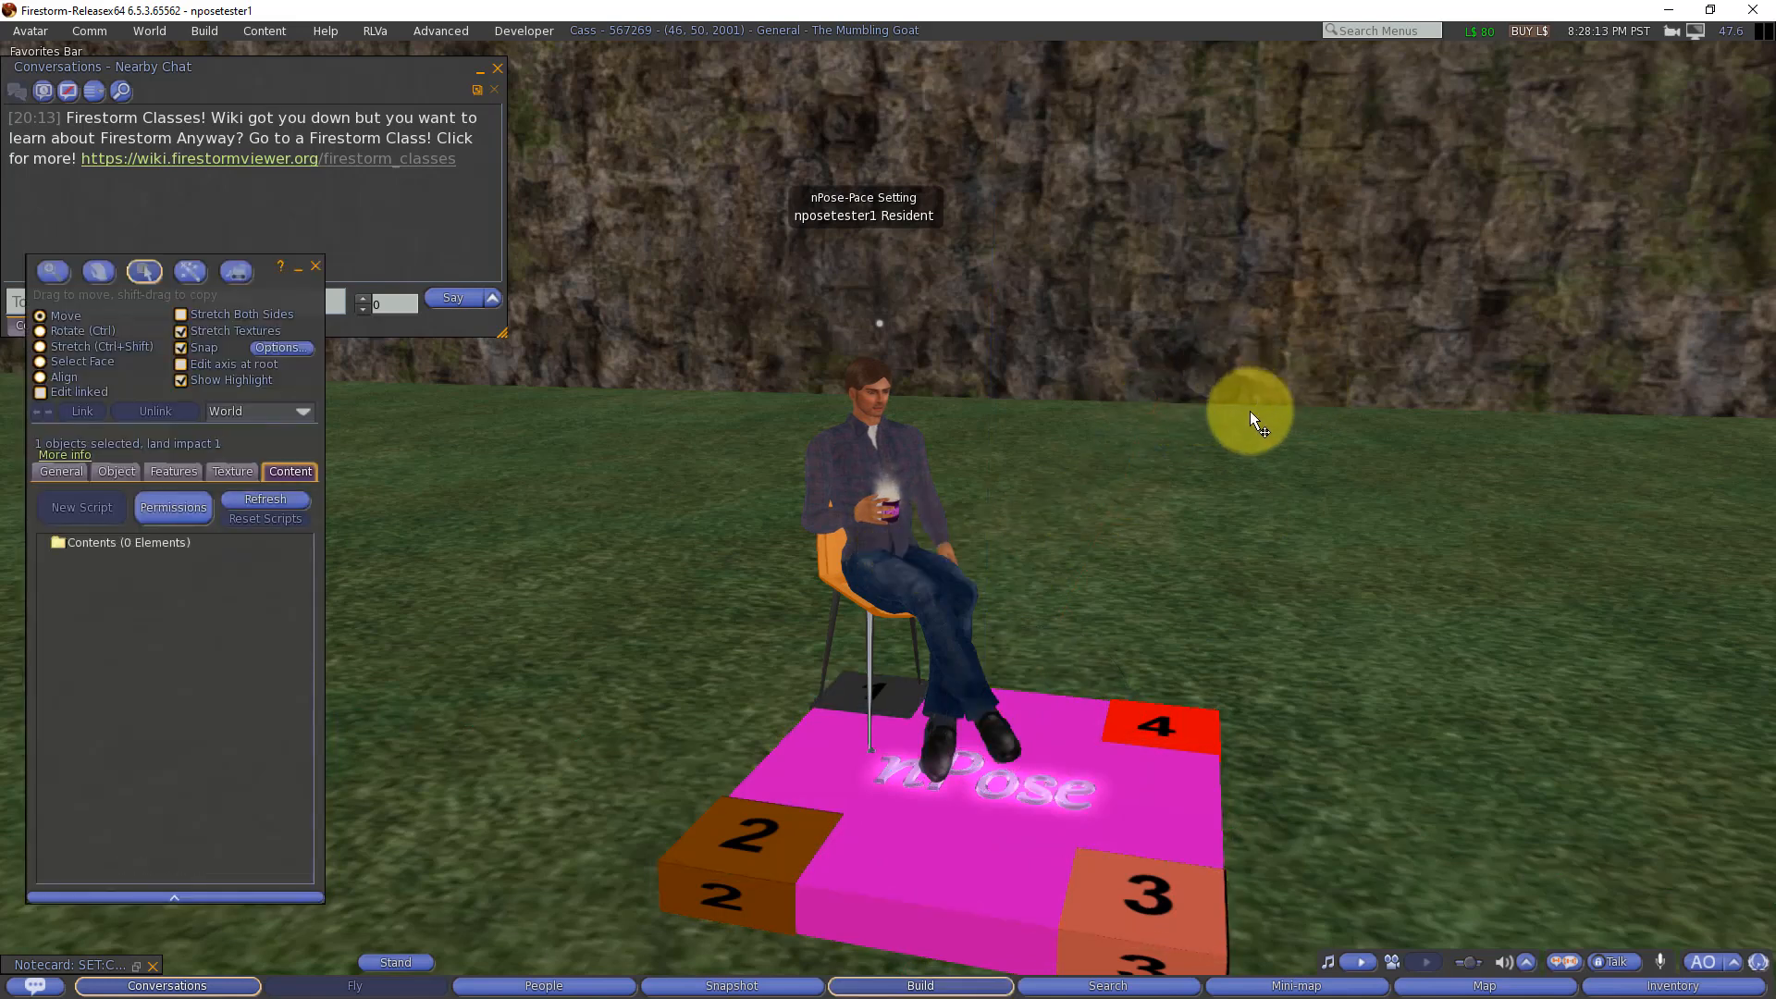
# Step: Add nPose Facial/Layering Plugin V4.01 from the nPose V4.01 FACIAL/LAYERING inventory folder to the nPose platform's contents
pyautogui.click(1047, 734)
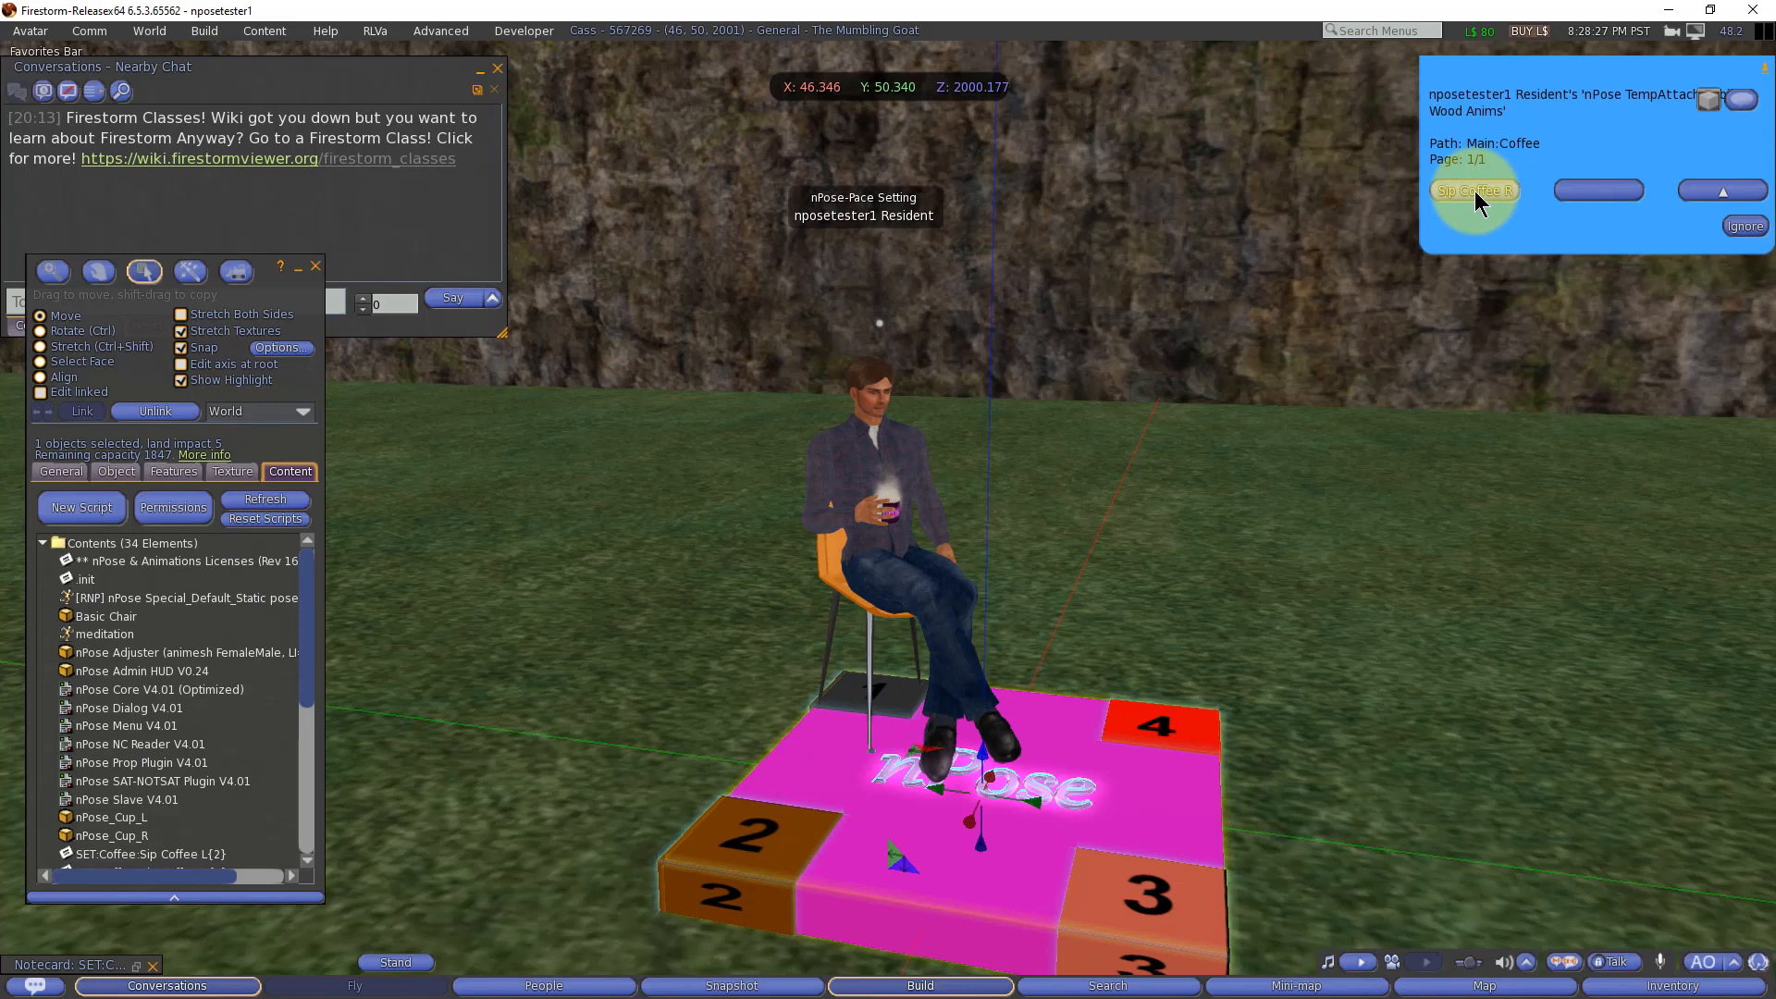
pyautogui.click(169, 728)
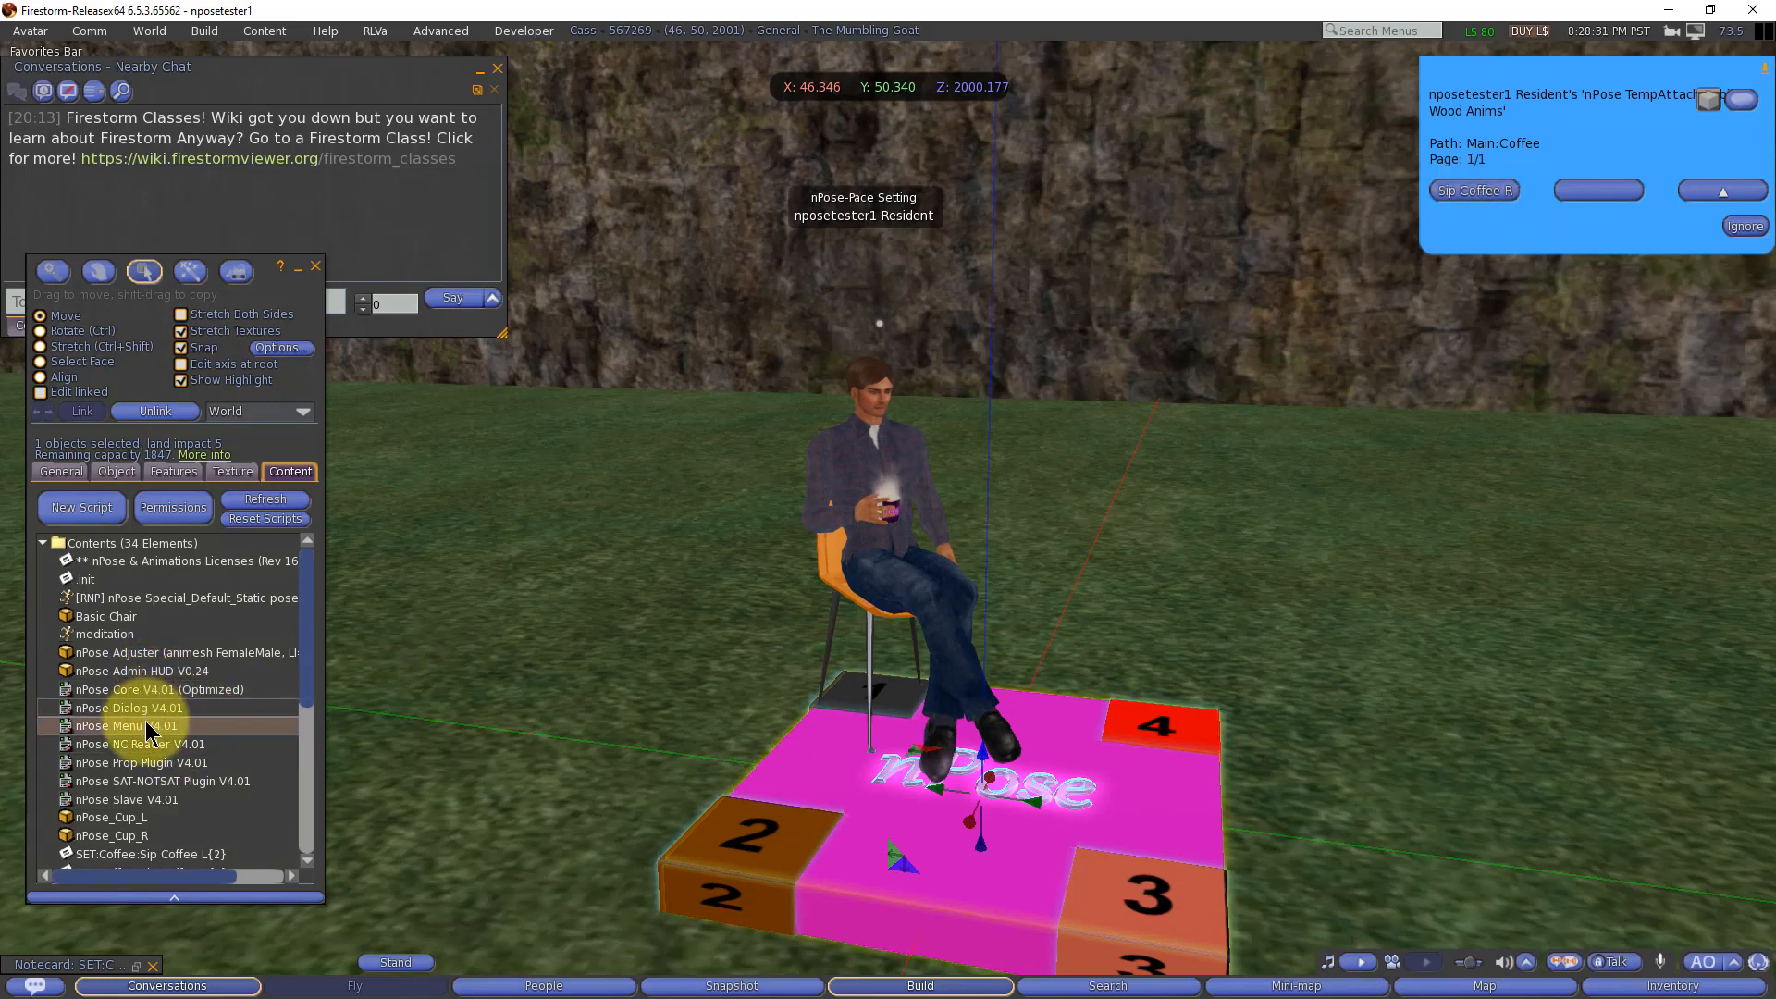
pyautogui.click(1641, 984)
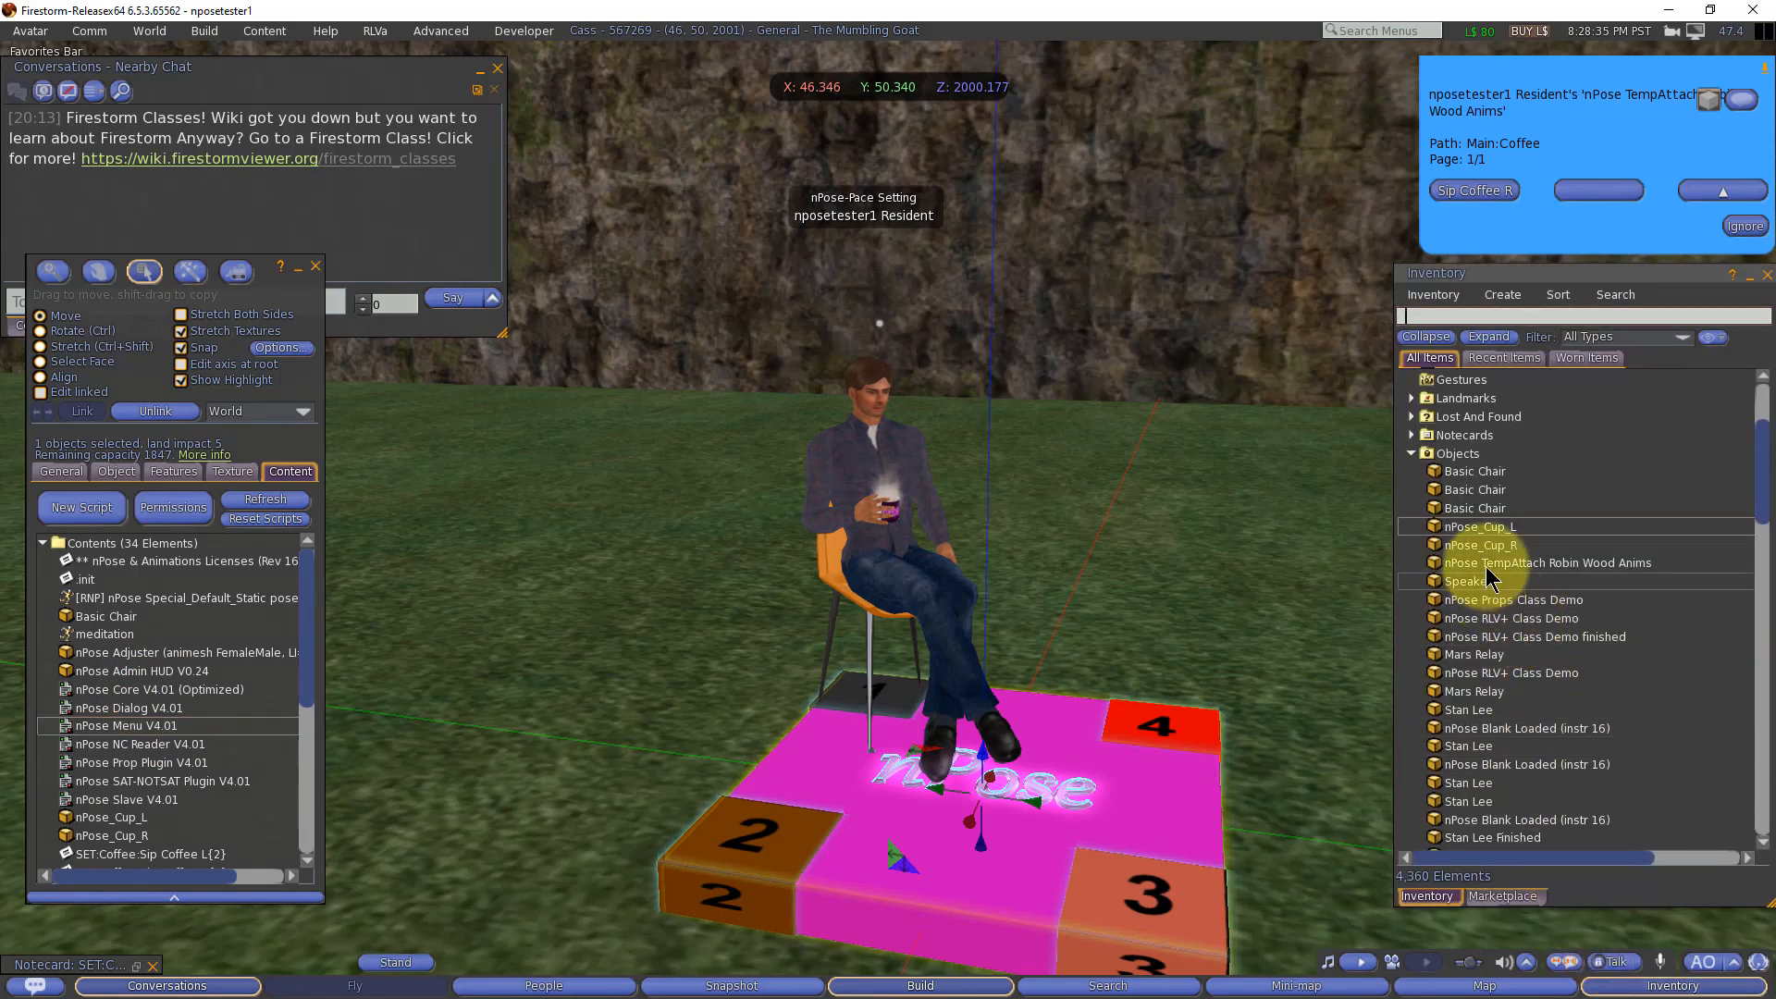
pyautogui.click(1411, 453)
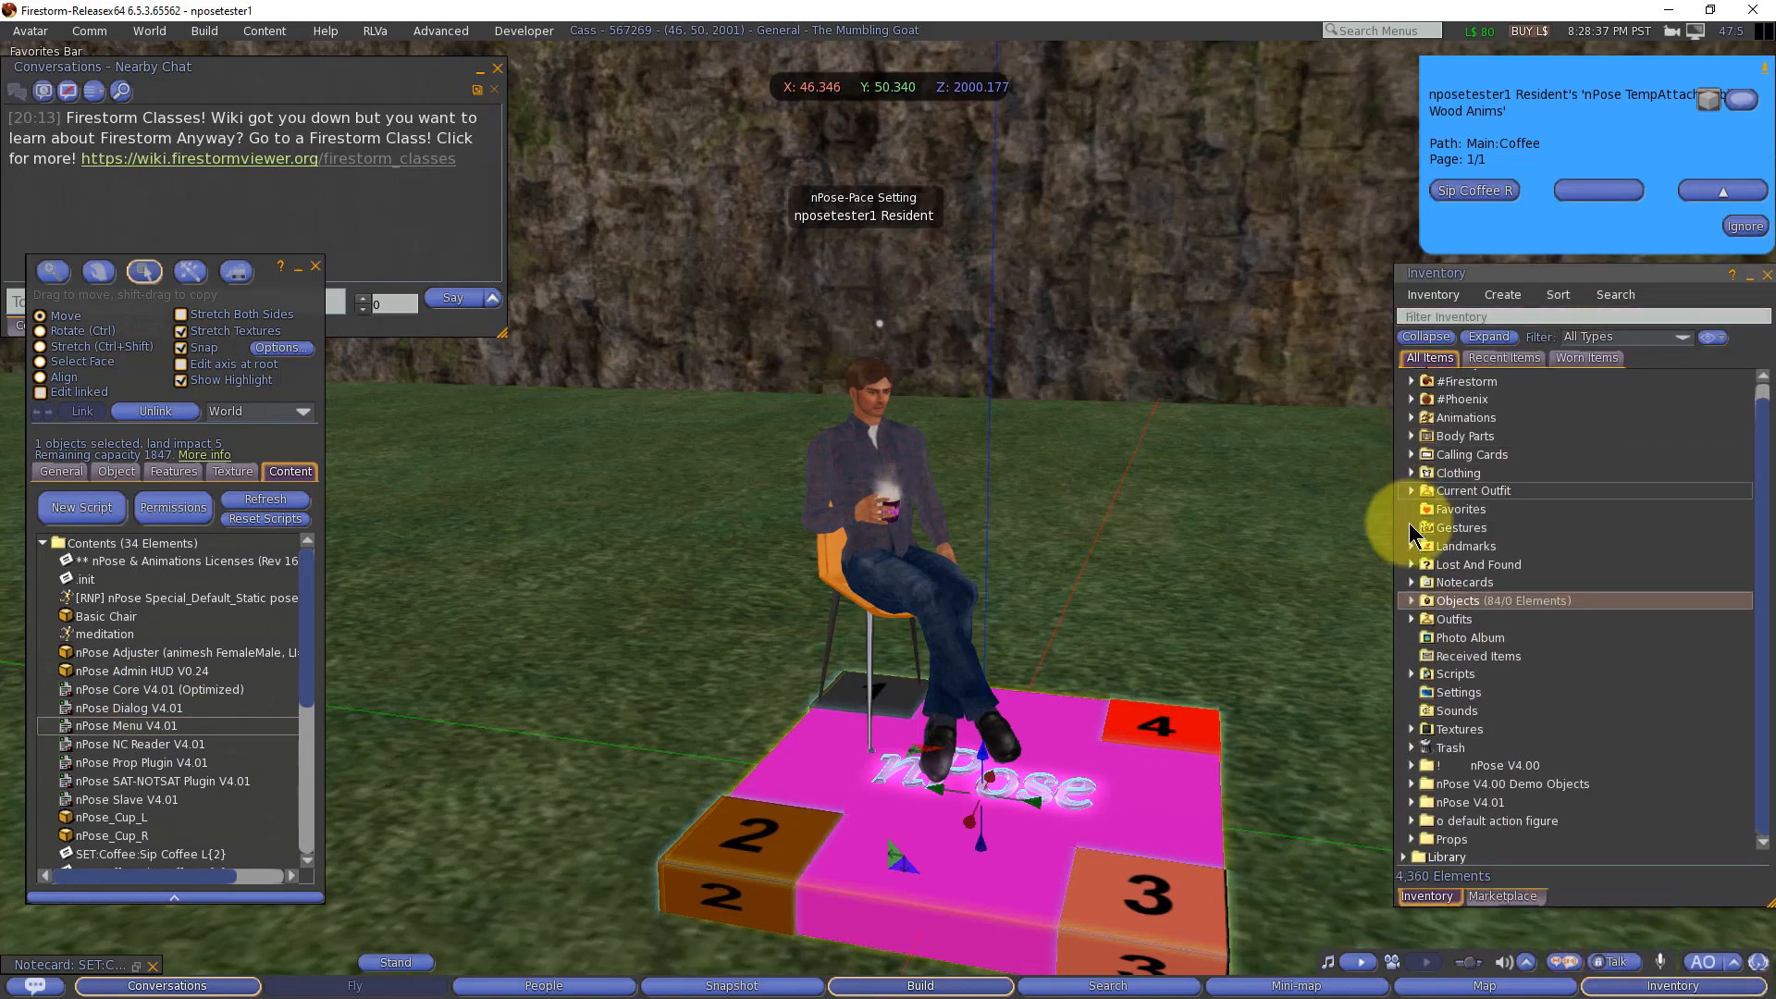
pyautogui.click(1411, 804)
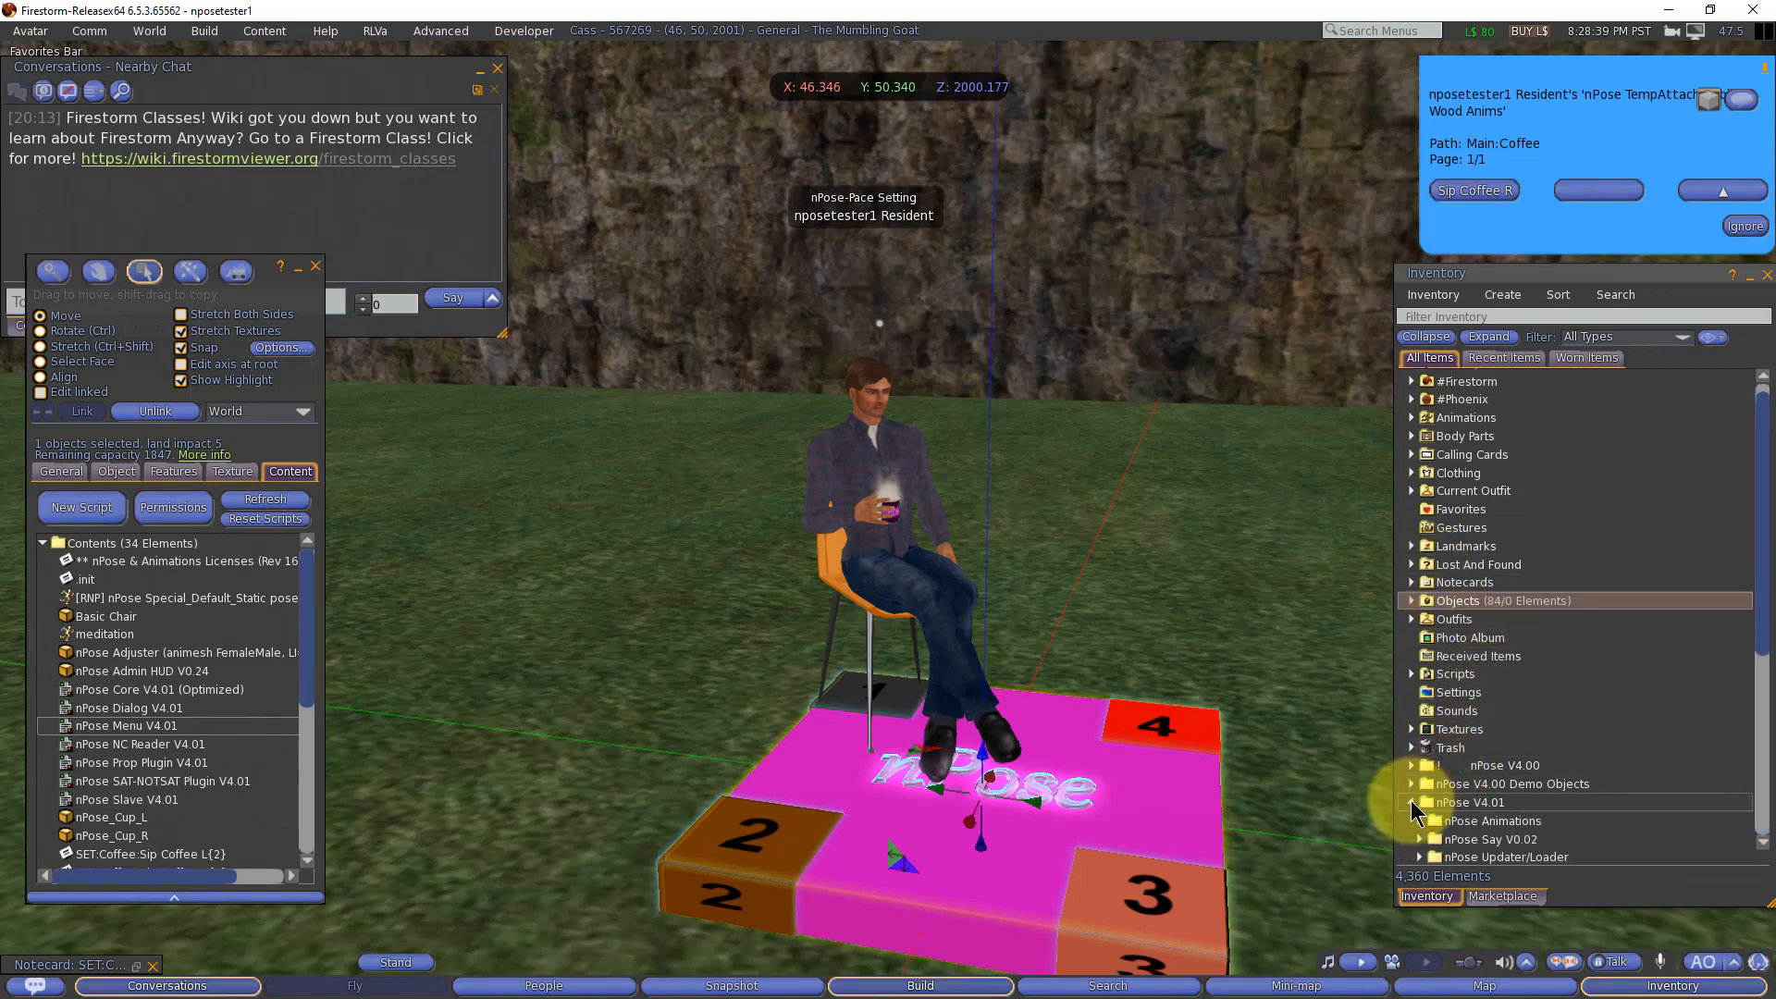
pyautogui.scroll(-5, 1543, 663)
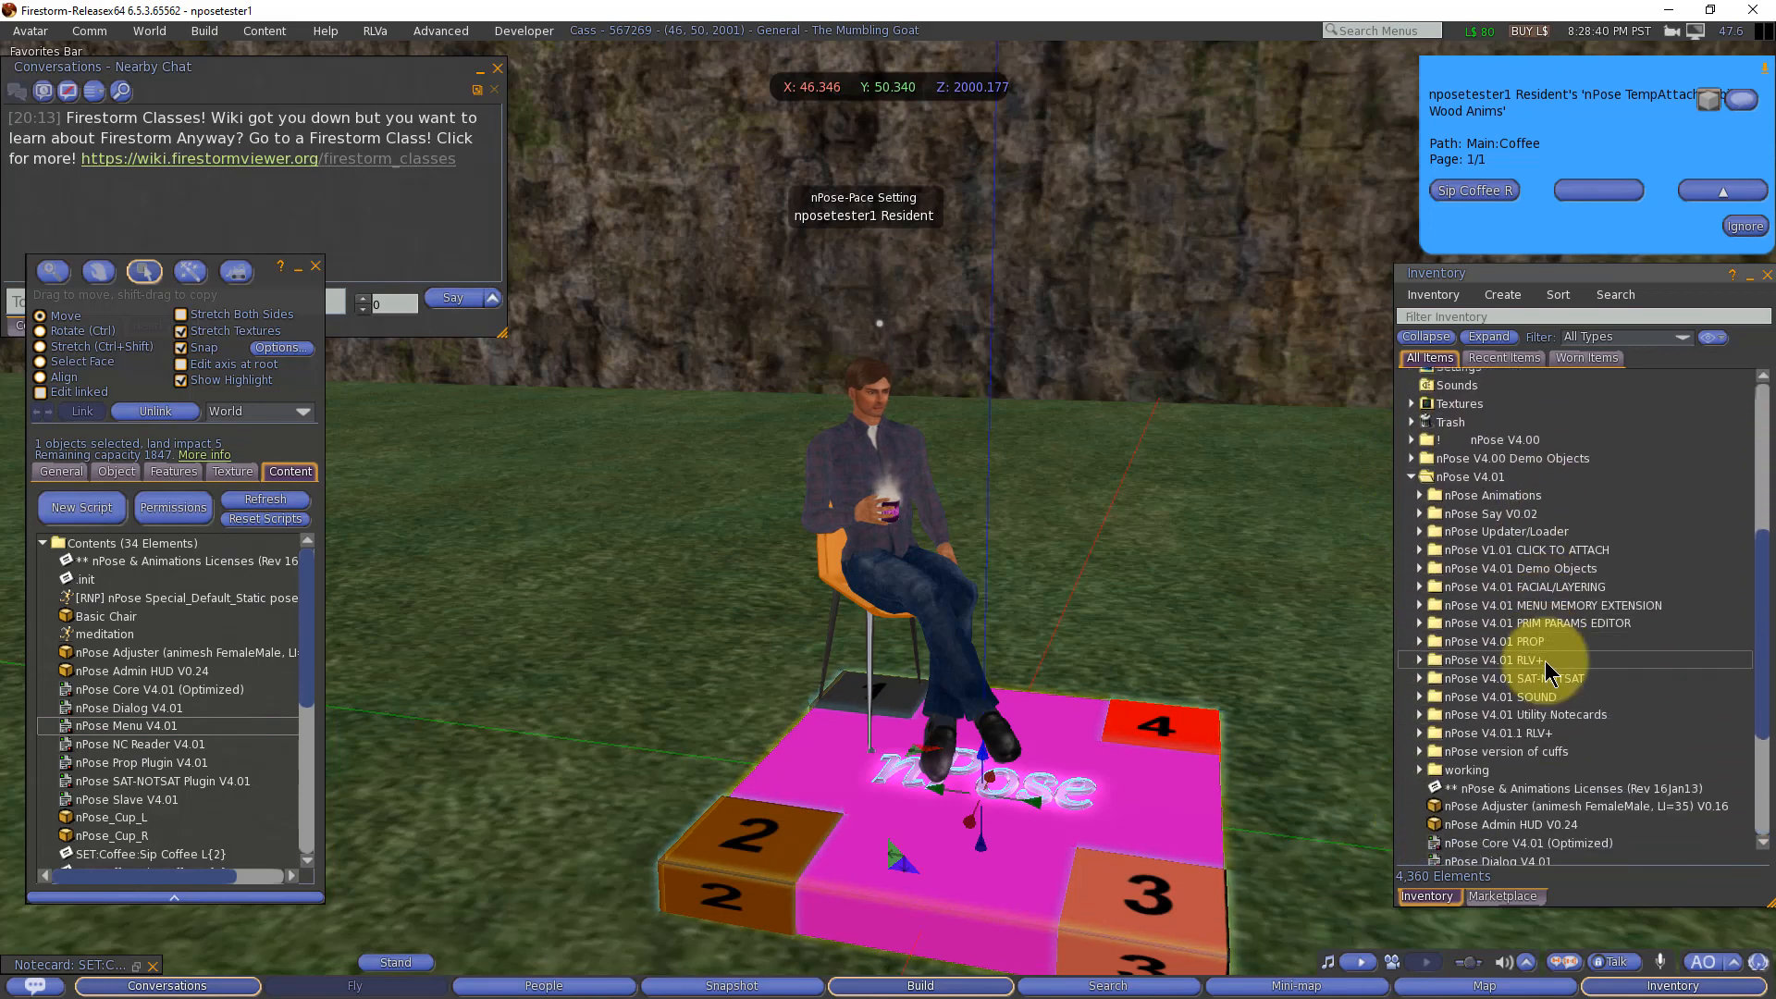
pyautogui.click(1489, 586)
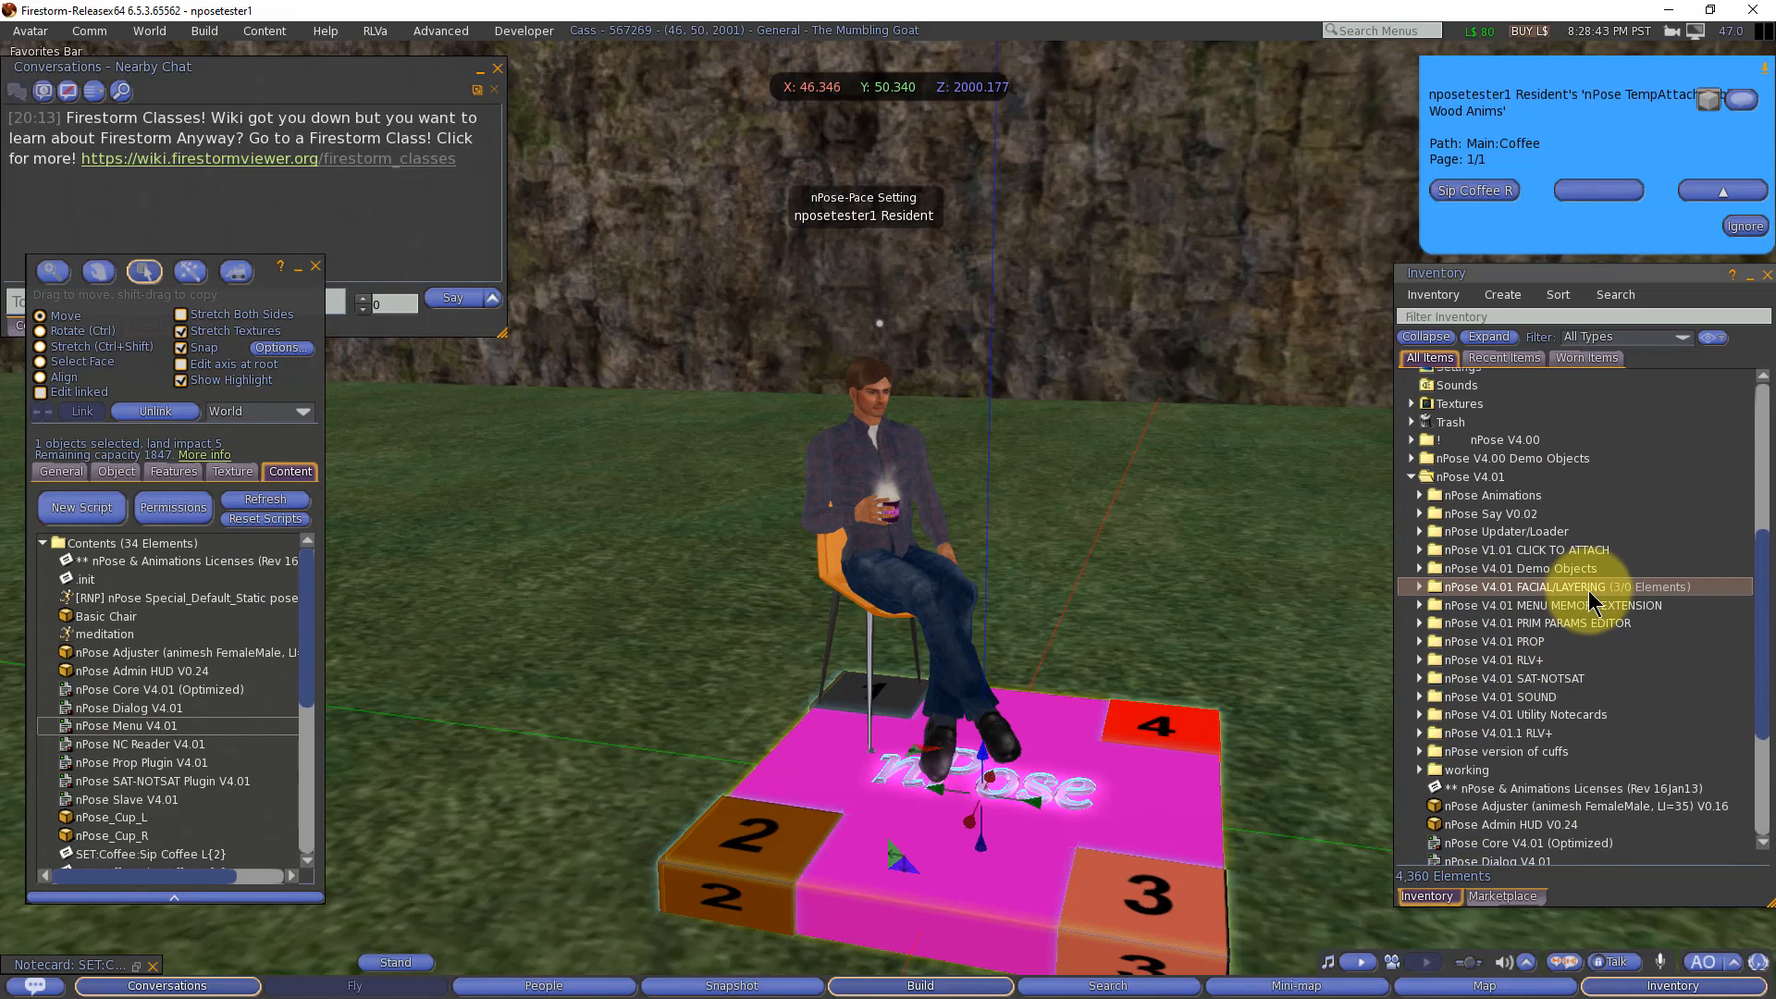
pyautogui.click(1420, 588)
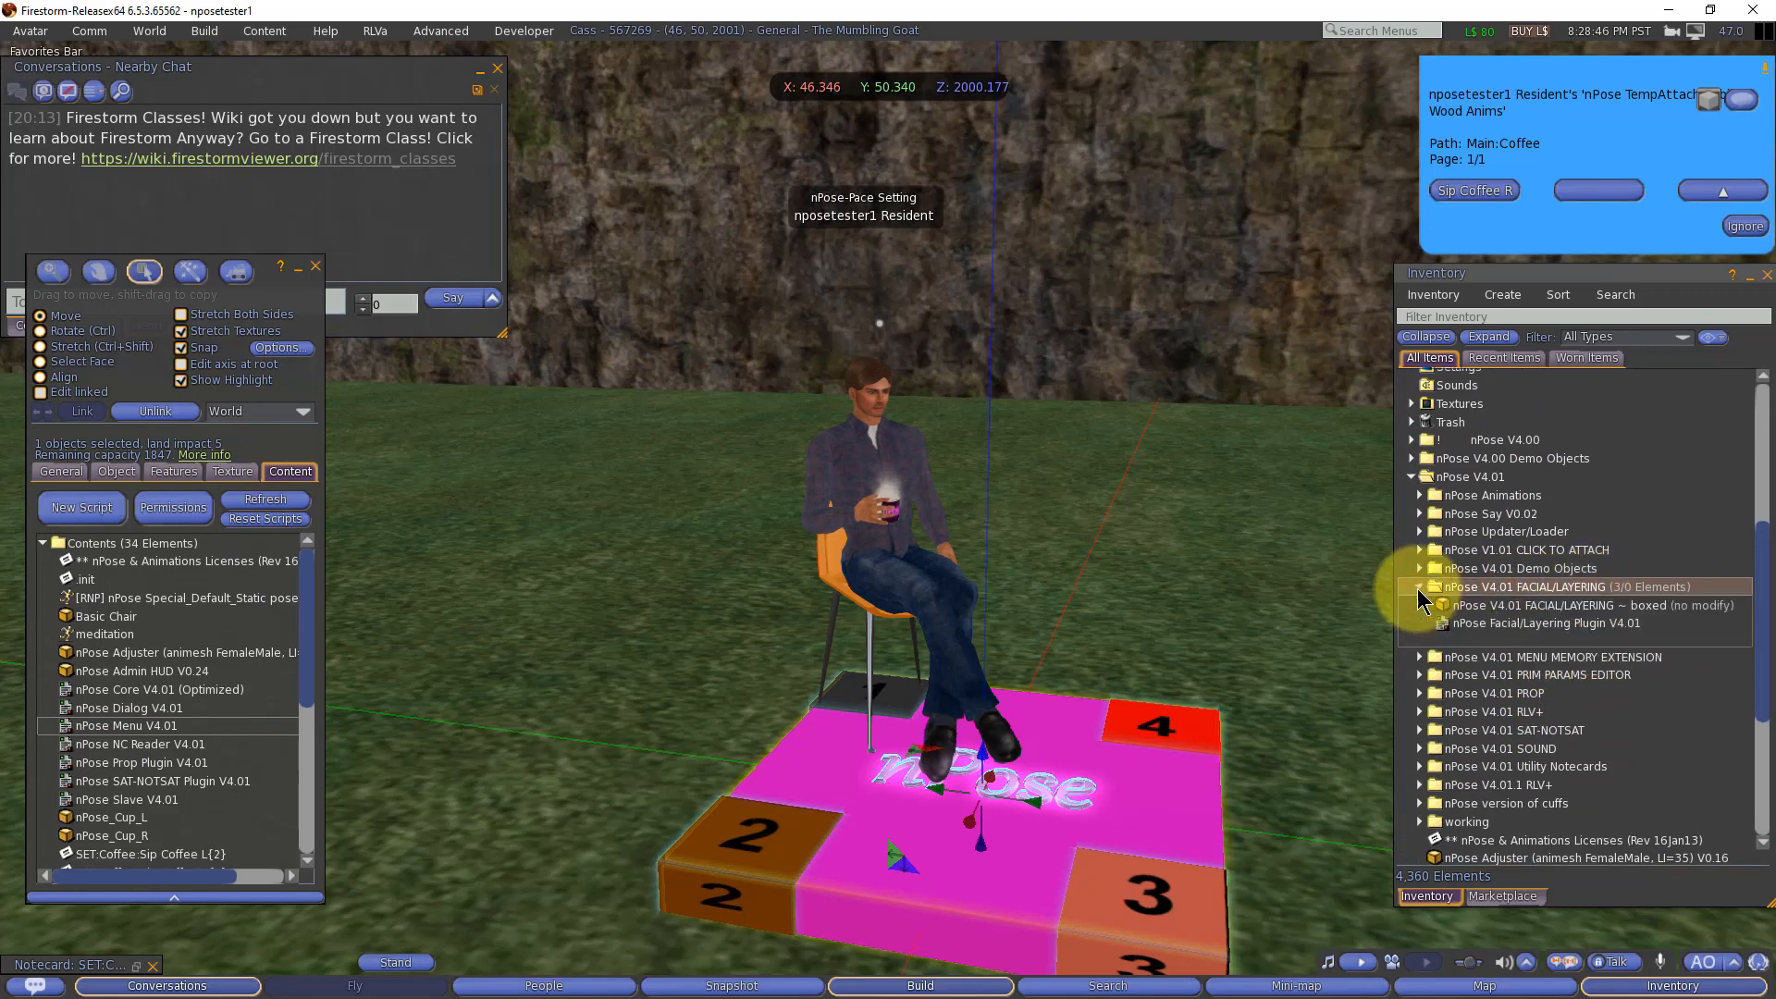
pyautogui.click(1579, 624)
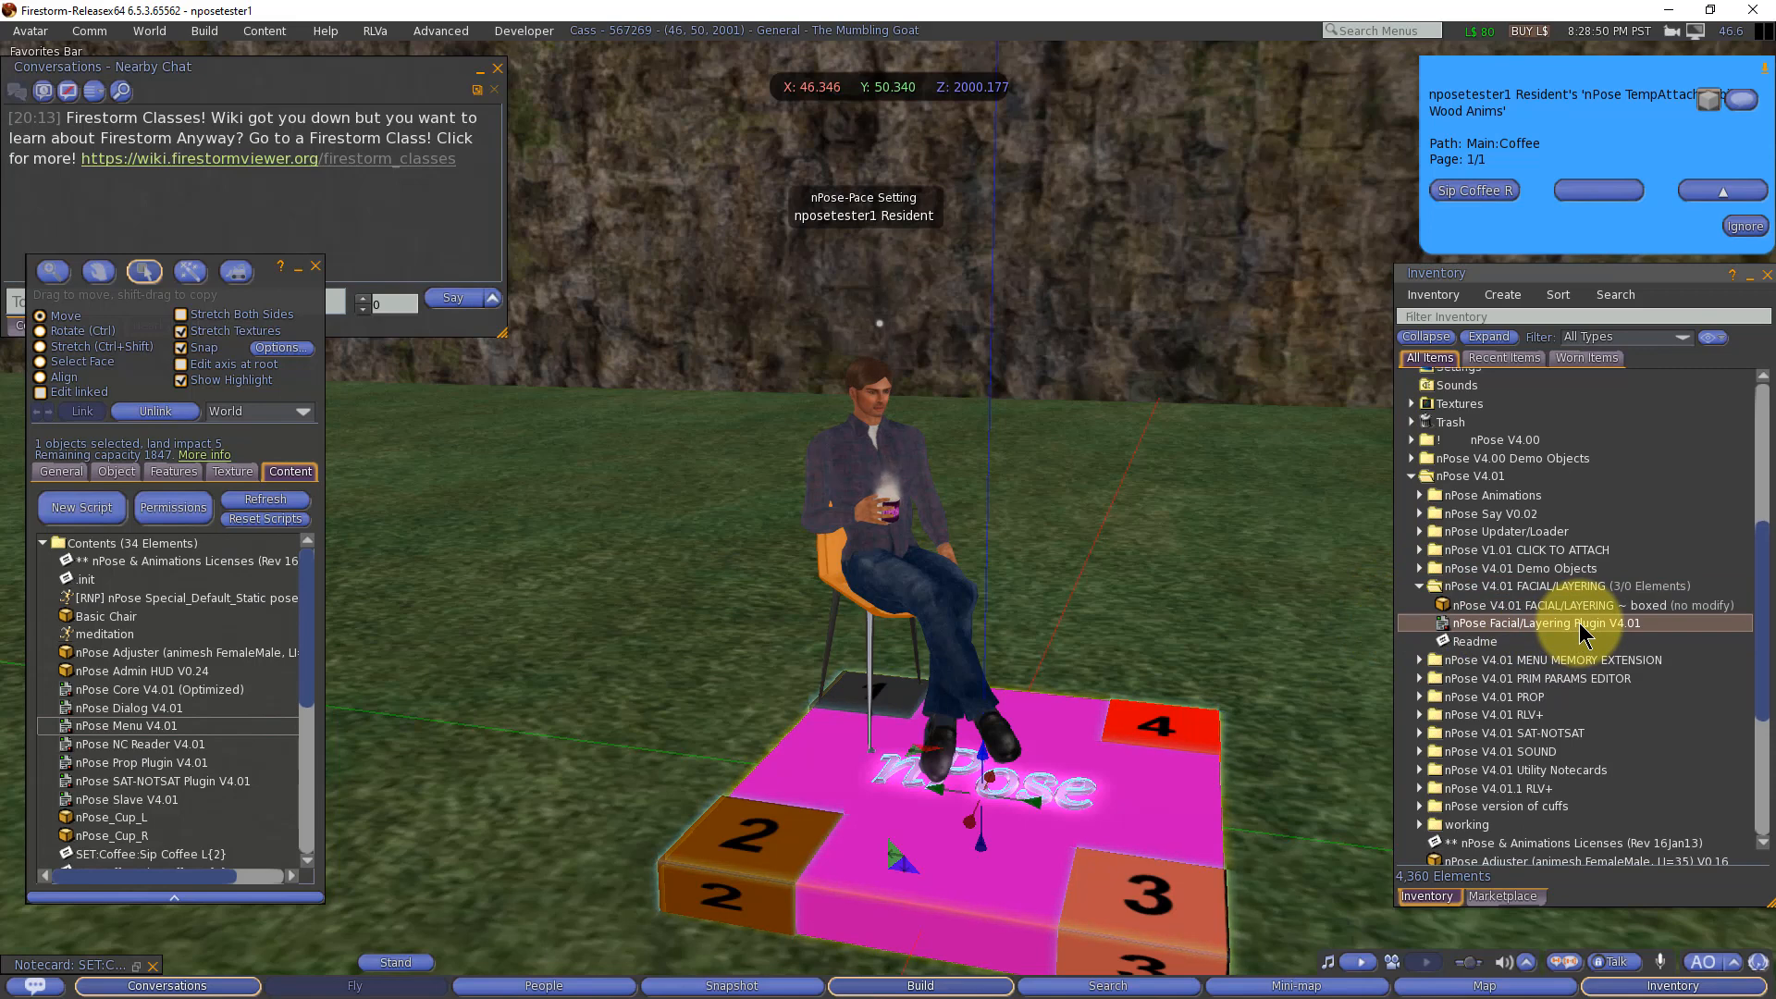
pyautogui.moveTo(1584, 633); pyautogui.dragTo(180, 695)
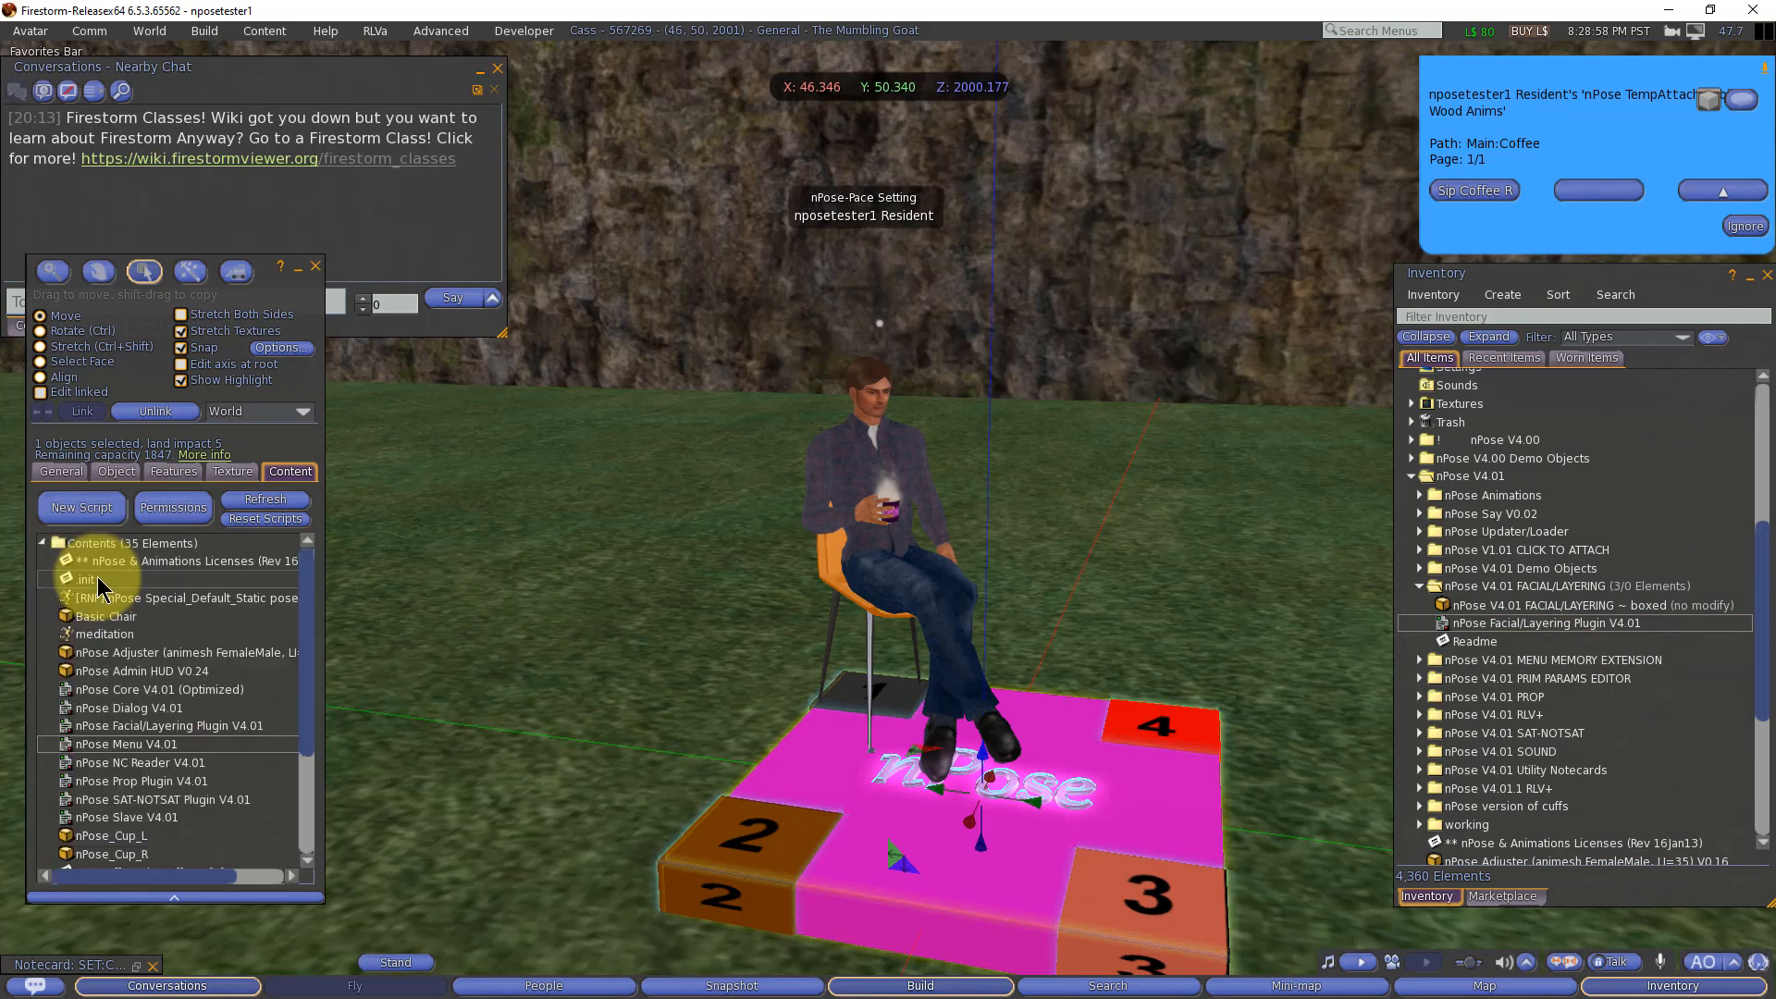
# Step: Recheck the OVERLAY start command in the Sip Coffee R notecard and minimize the notecard again
pyautogui.click(134, 970)
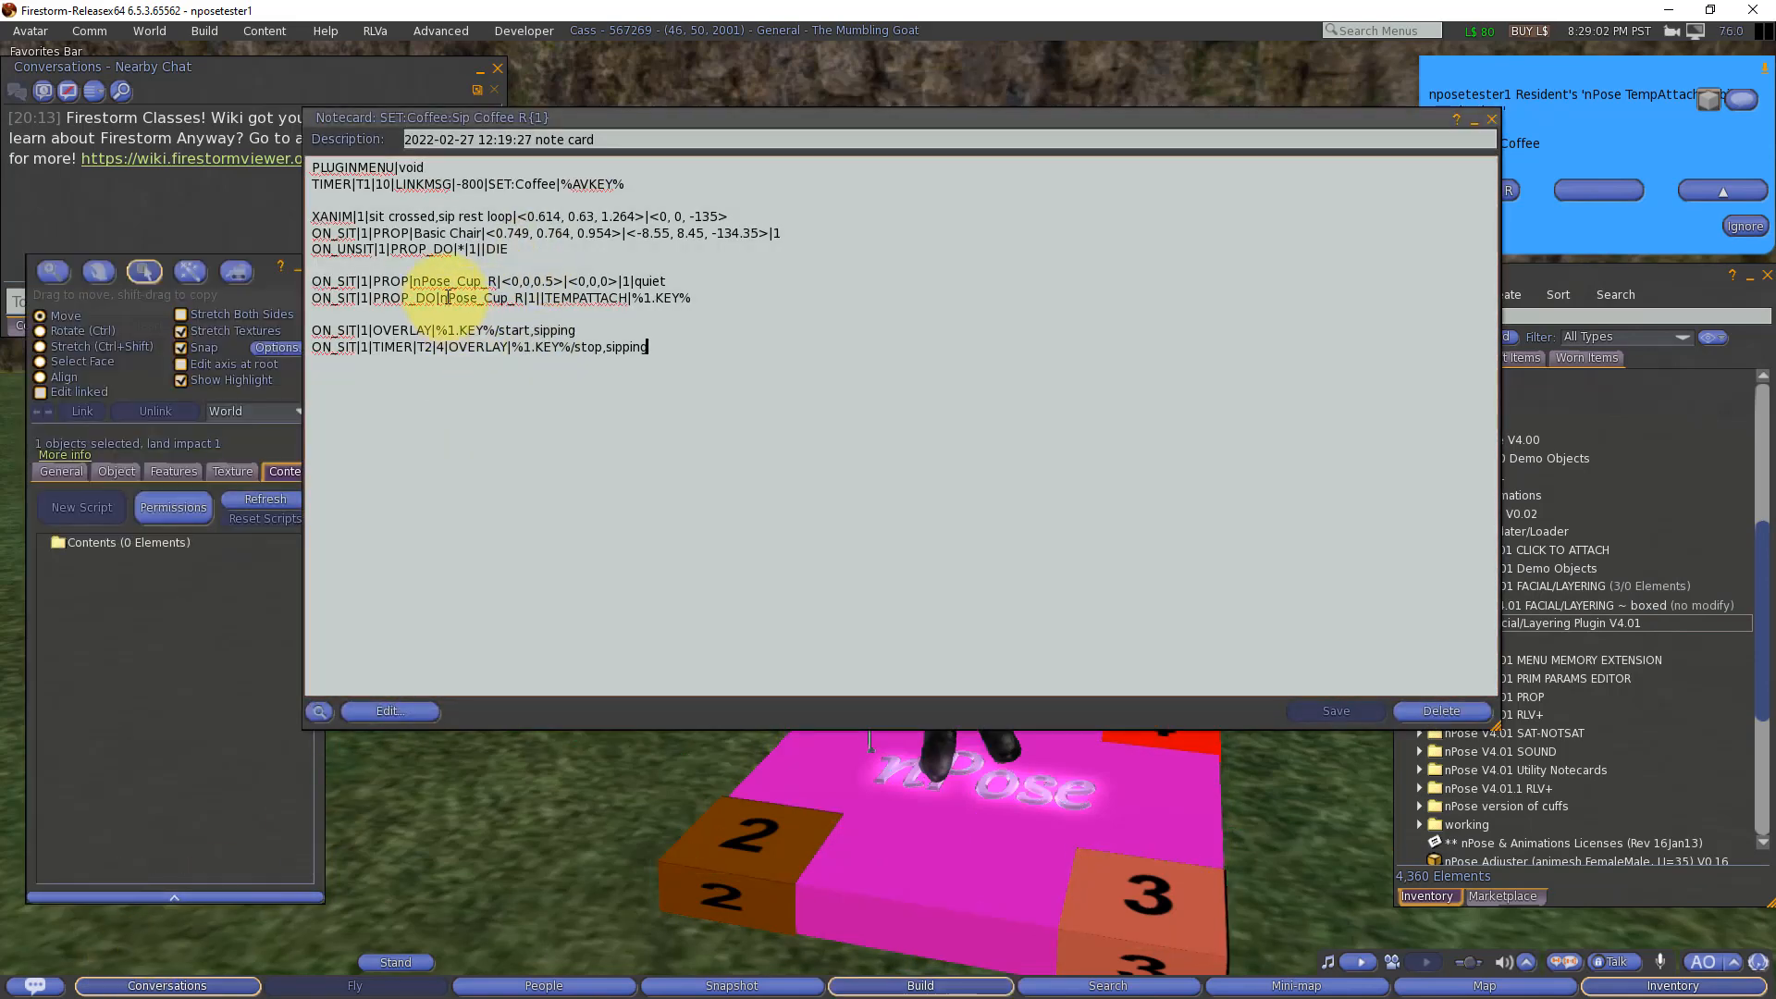
pyautogui.doubleClick(397, 329)
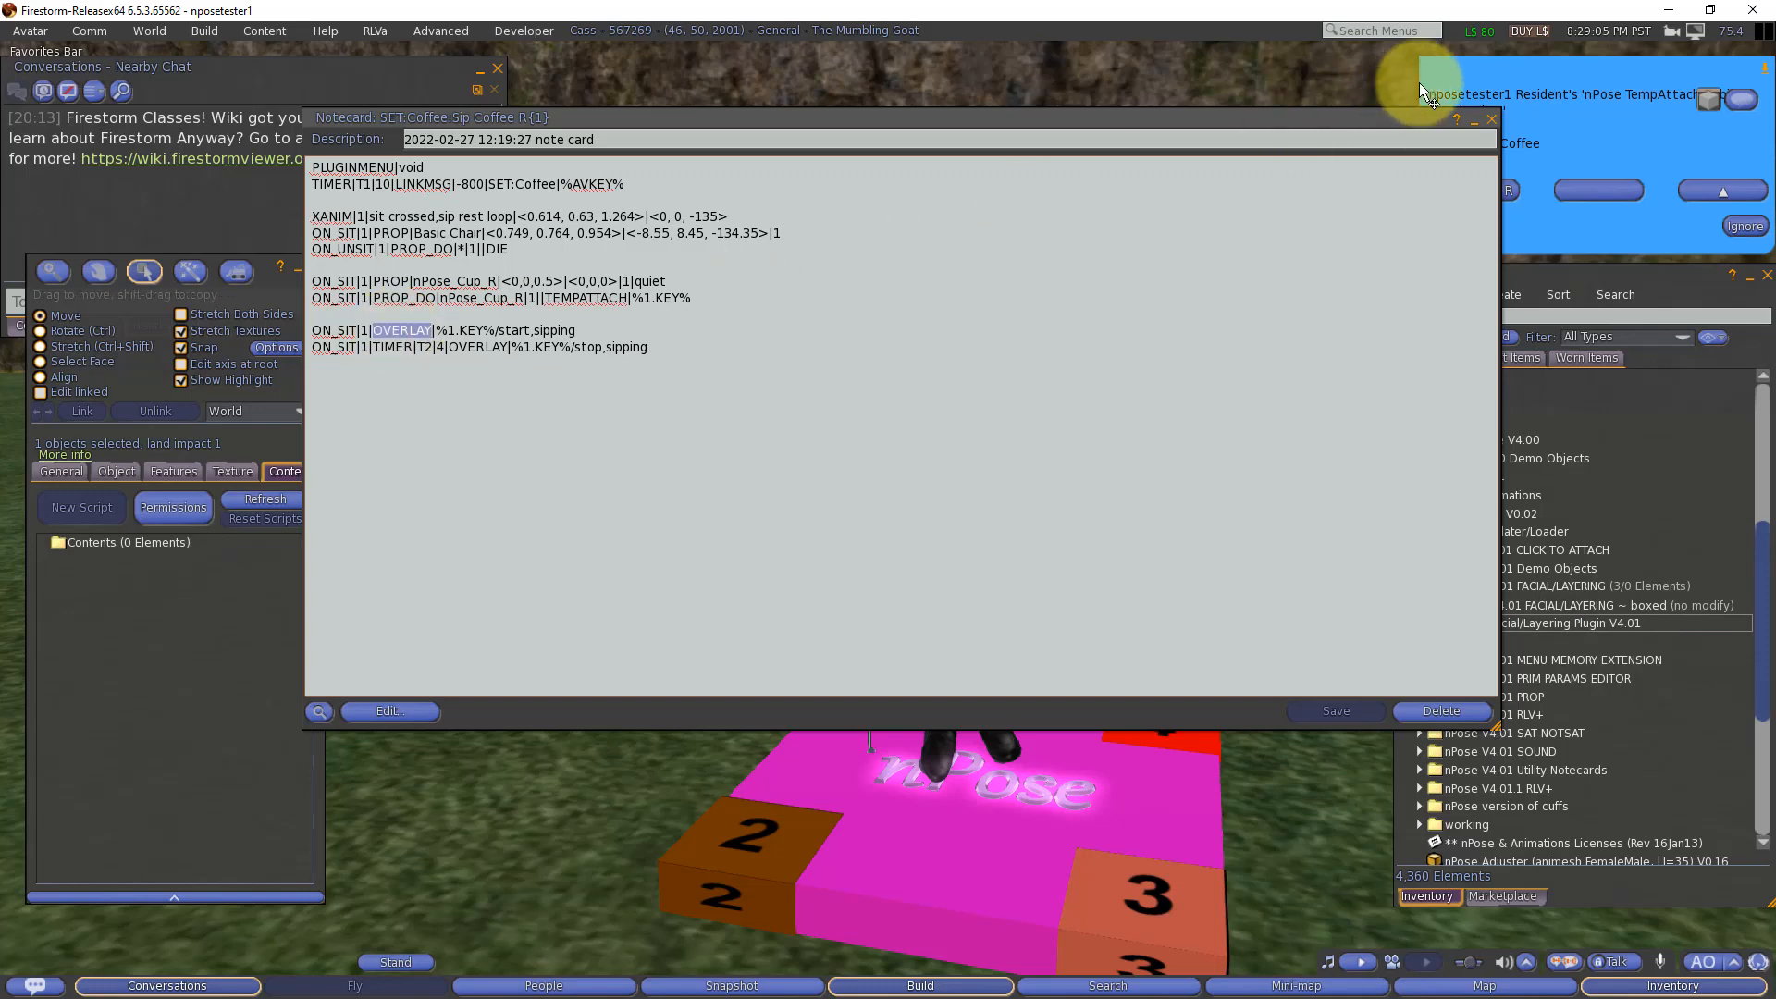
pyautogui.click(1471, 119)
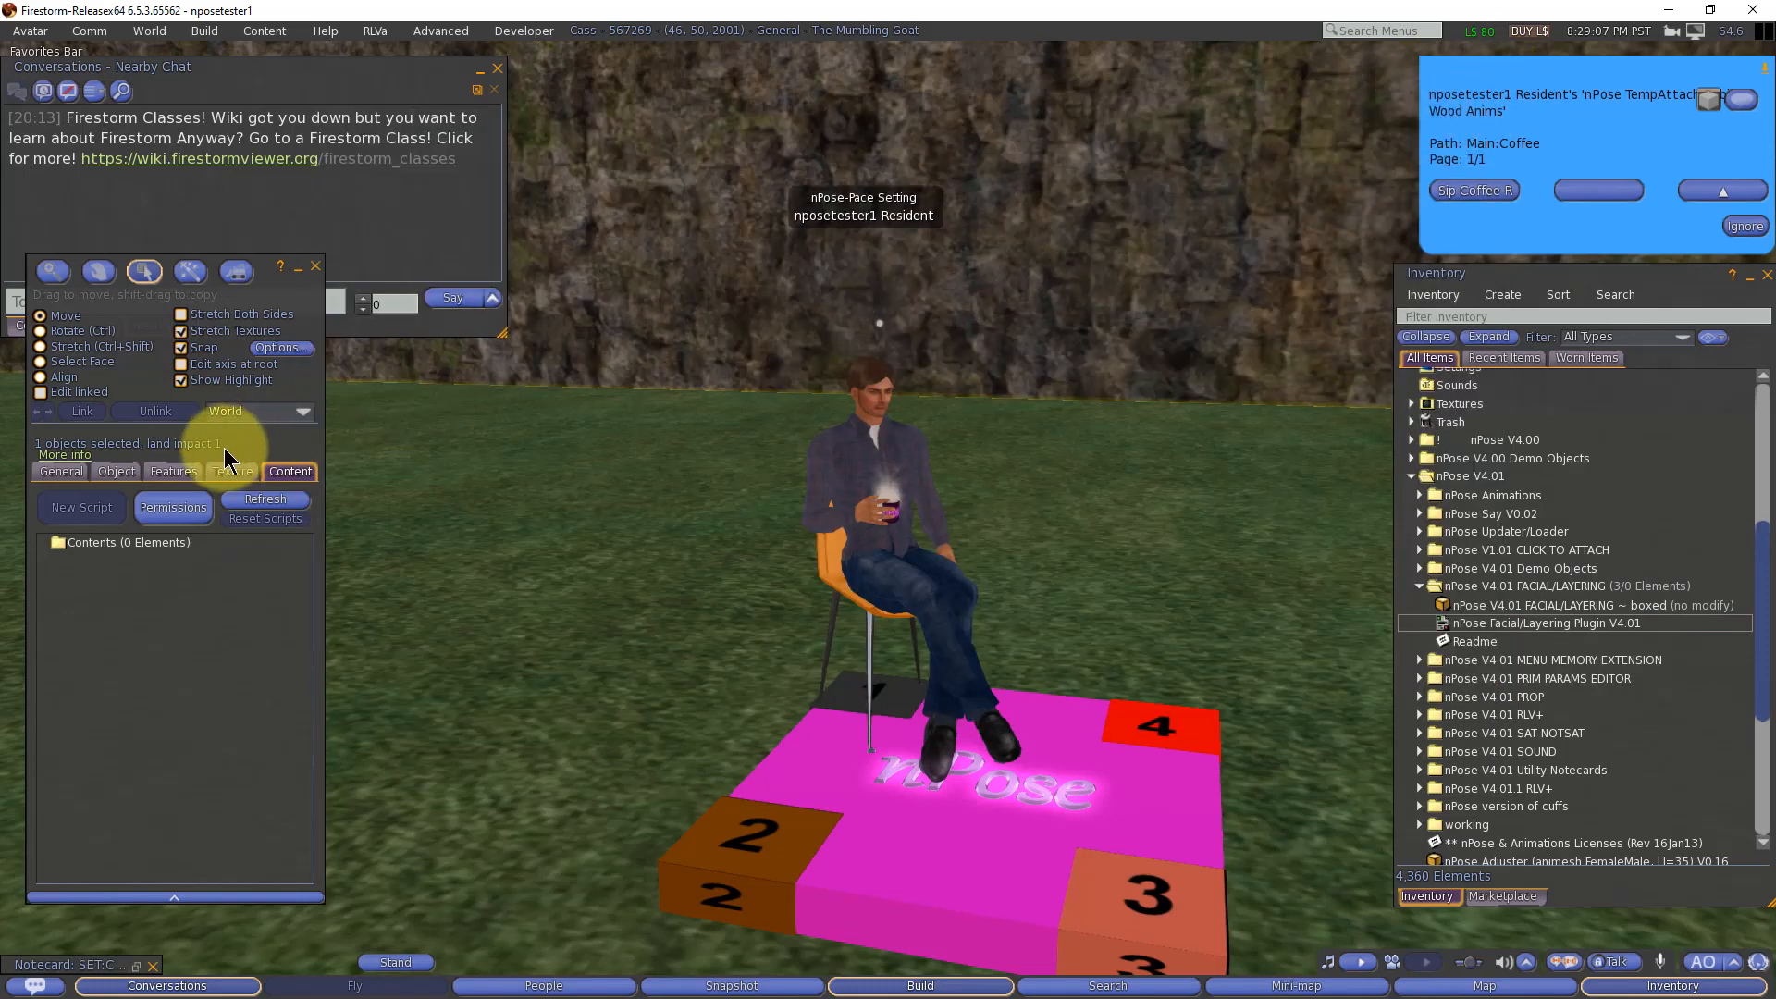
# Step: Add the line PLUGINCOMMAND|OVERLAY|-218 to the nPose platform's .init notecard, and save and minimize the notecard
pyautogui.click(887, 823)
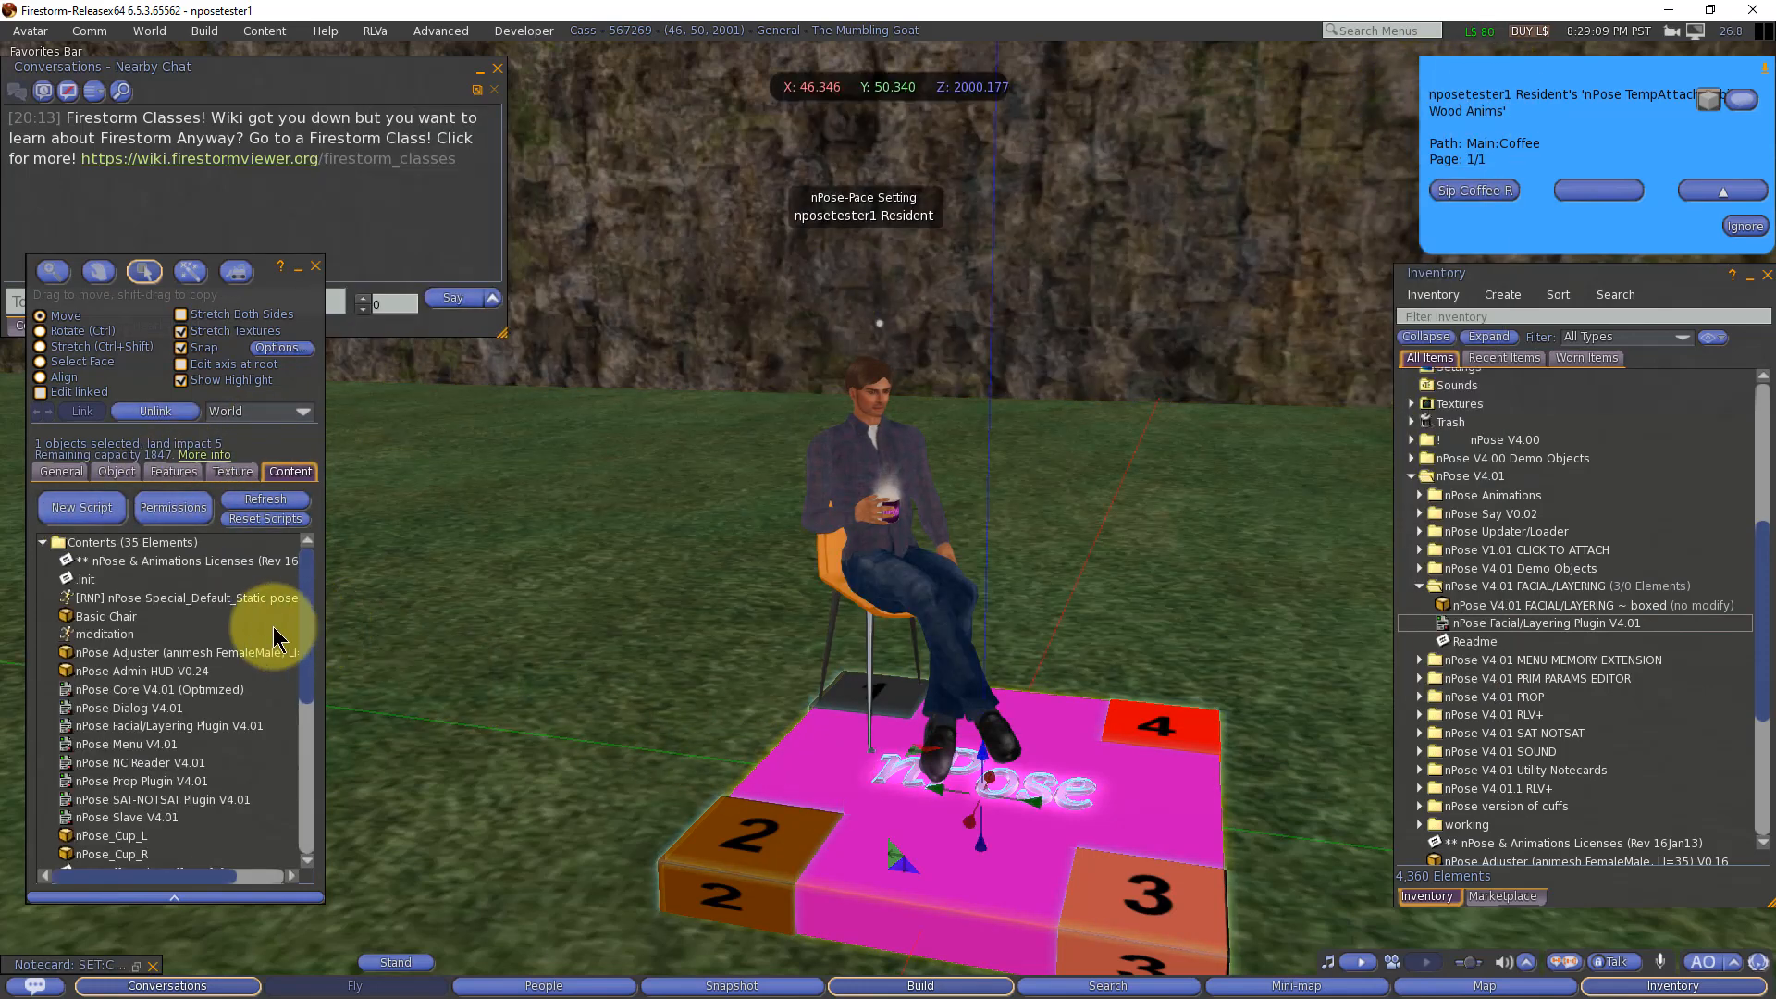
pyautogui.doubleClick(97, 578)
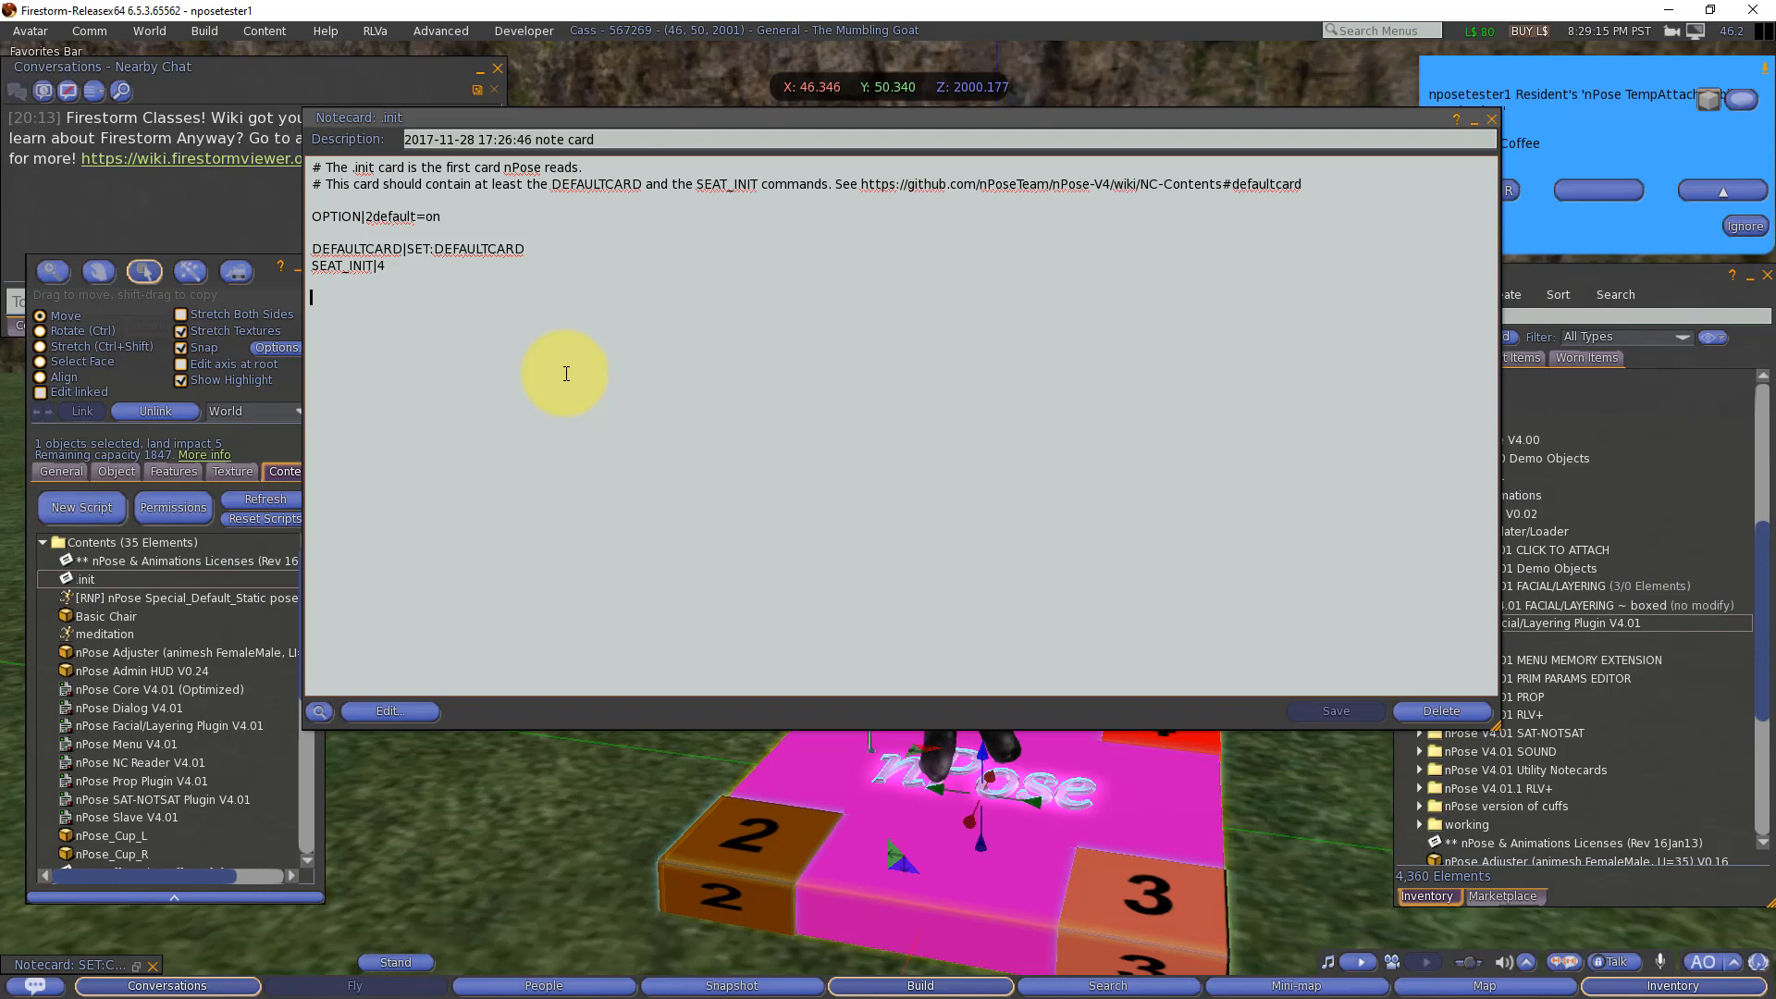
pyautogui.write('PLUG')
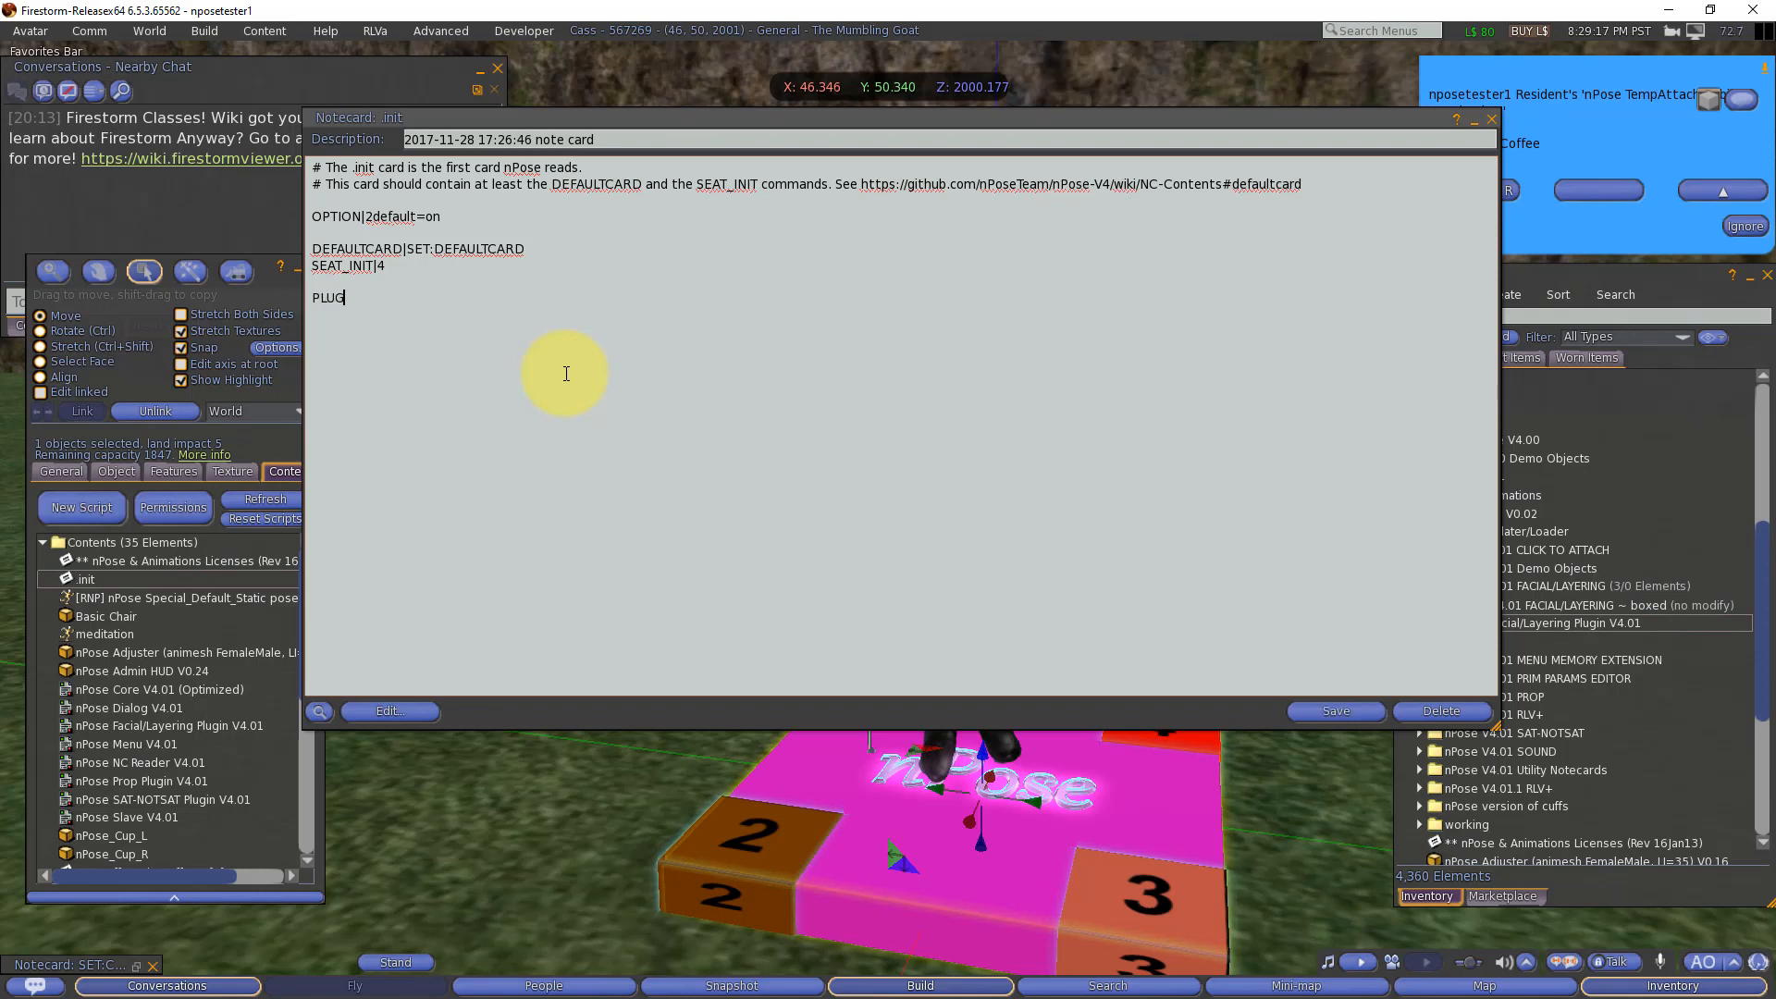
pyautogui.write('INCOMM')
pyautogui.press('ctrl')
pyautogui.write('AND|OVERLAY|-')
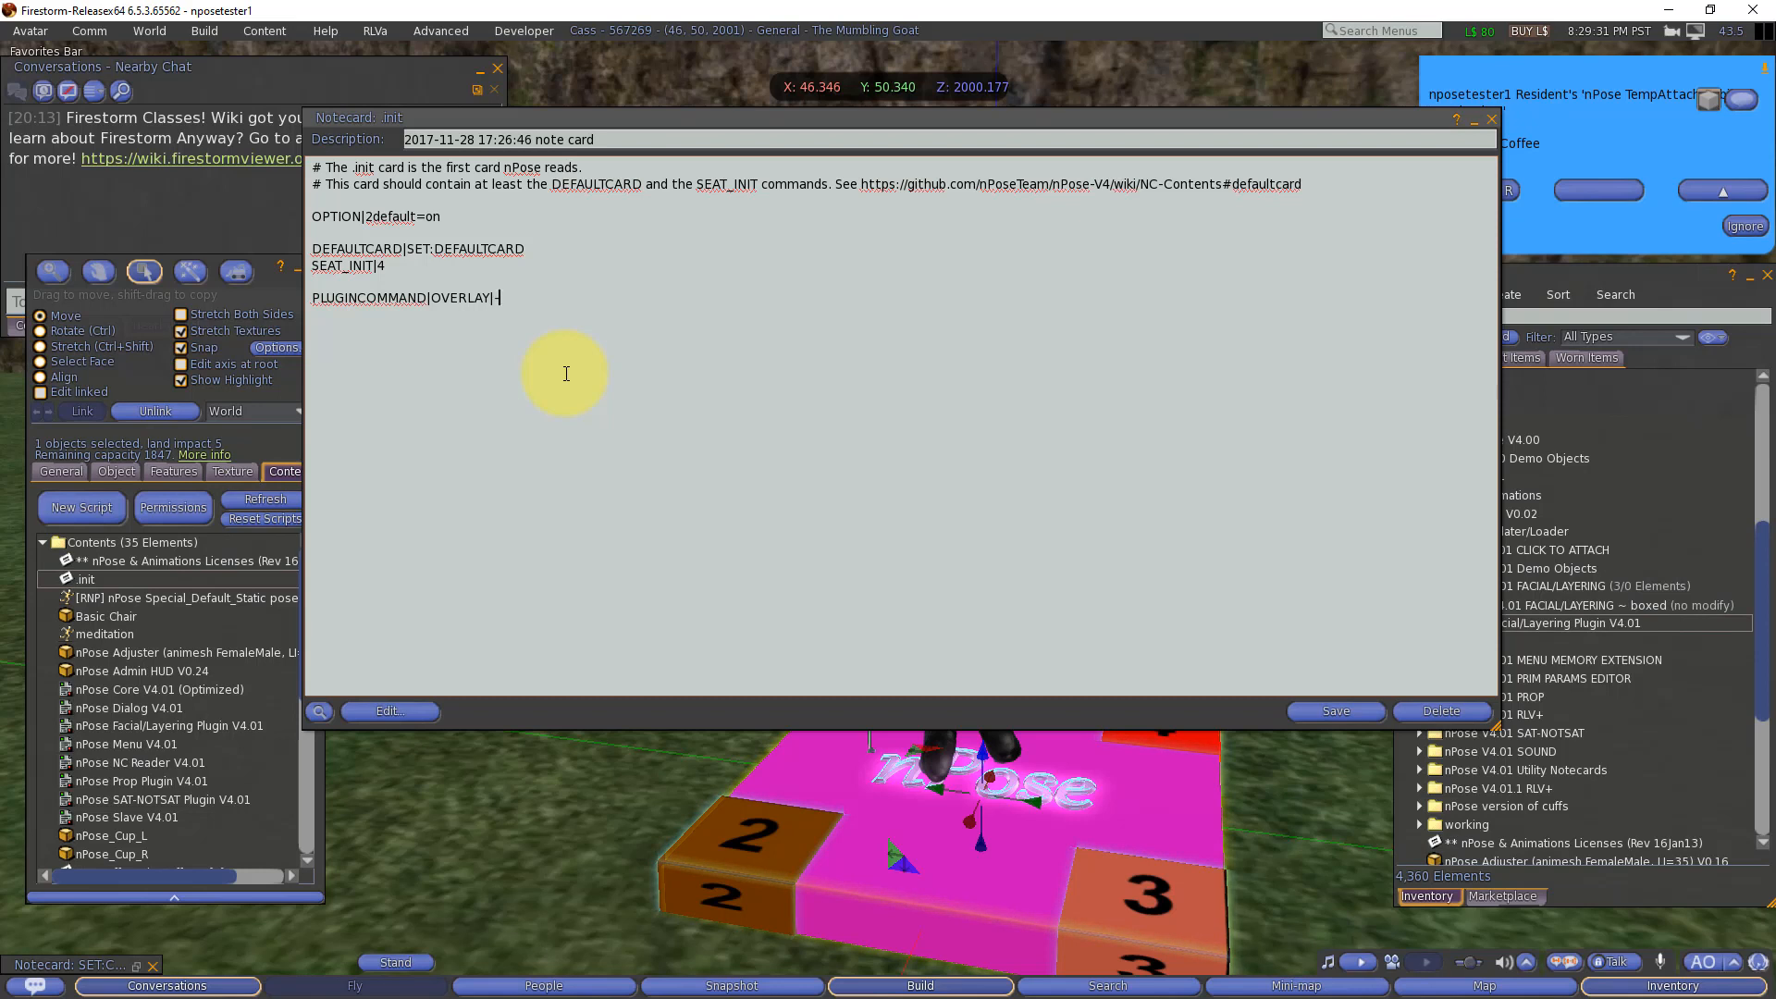
pyautogui.write('18')
pyautogui.click(1346, 714)
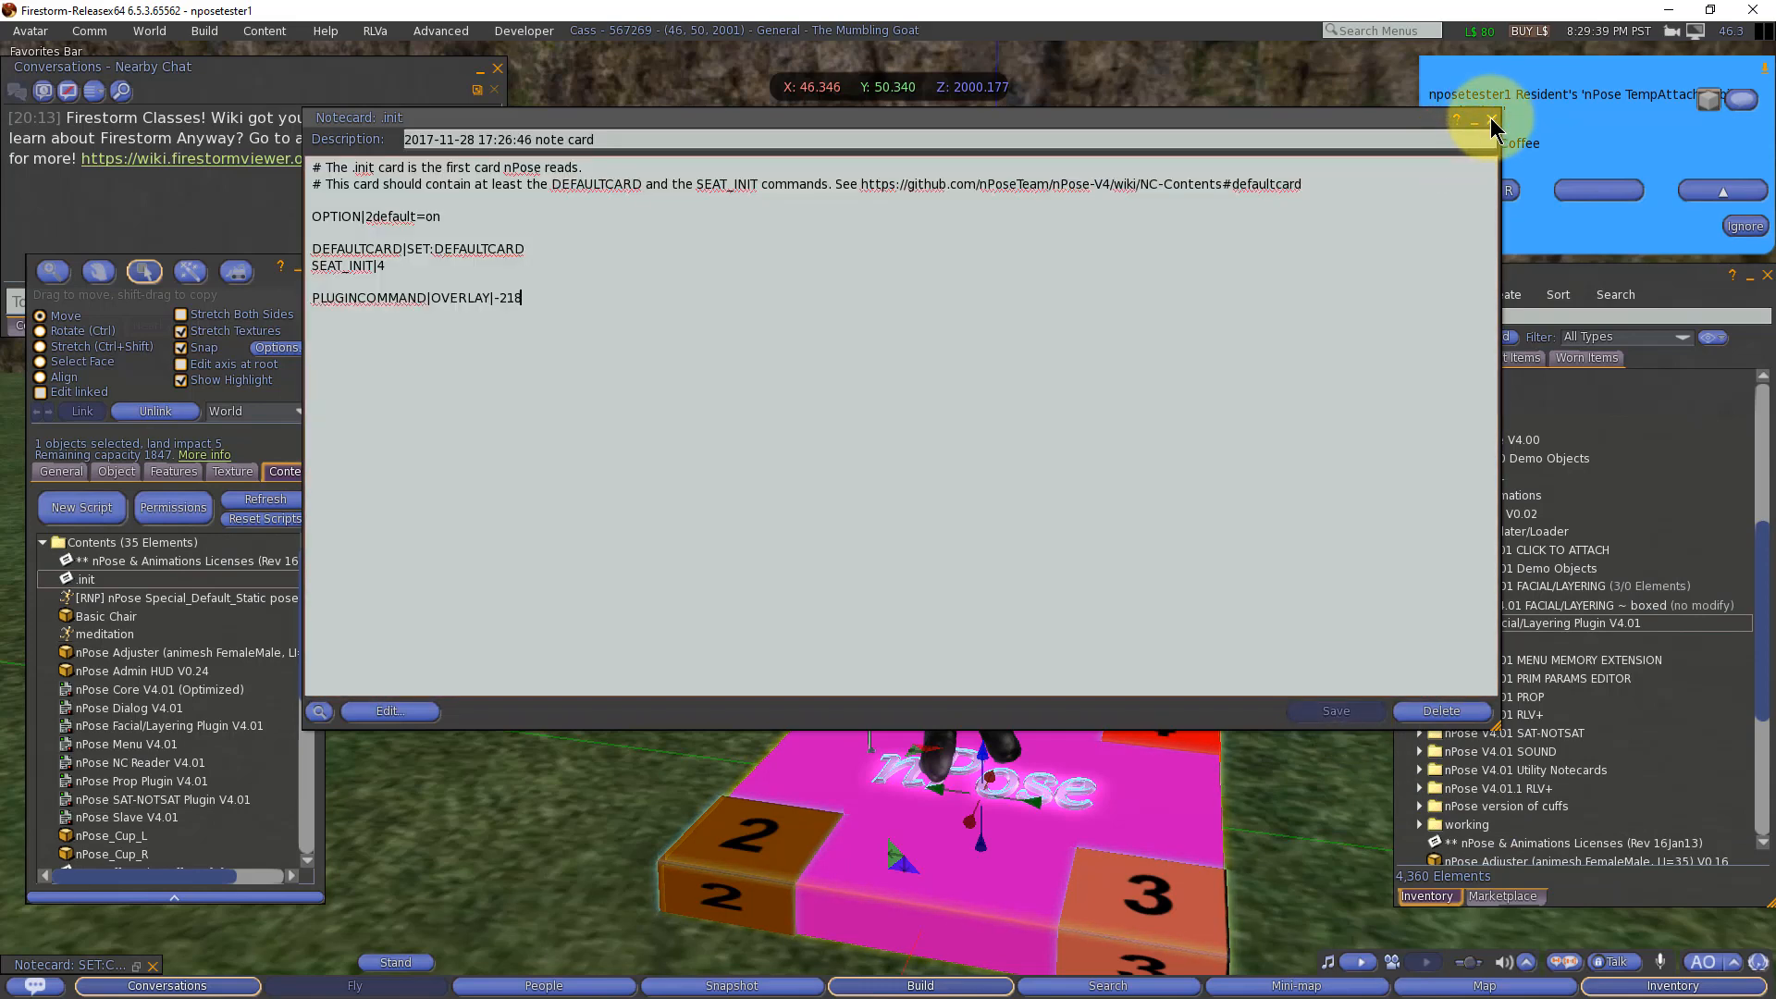
pyautogui.click(1475, 120)
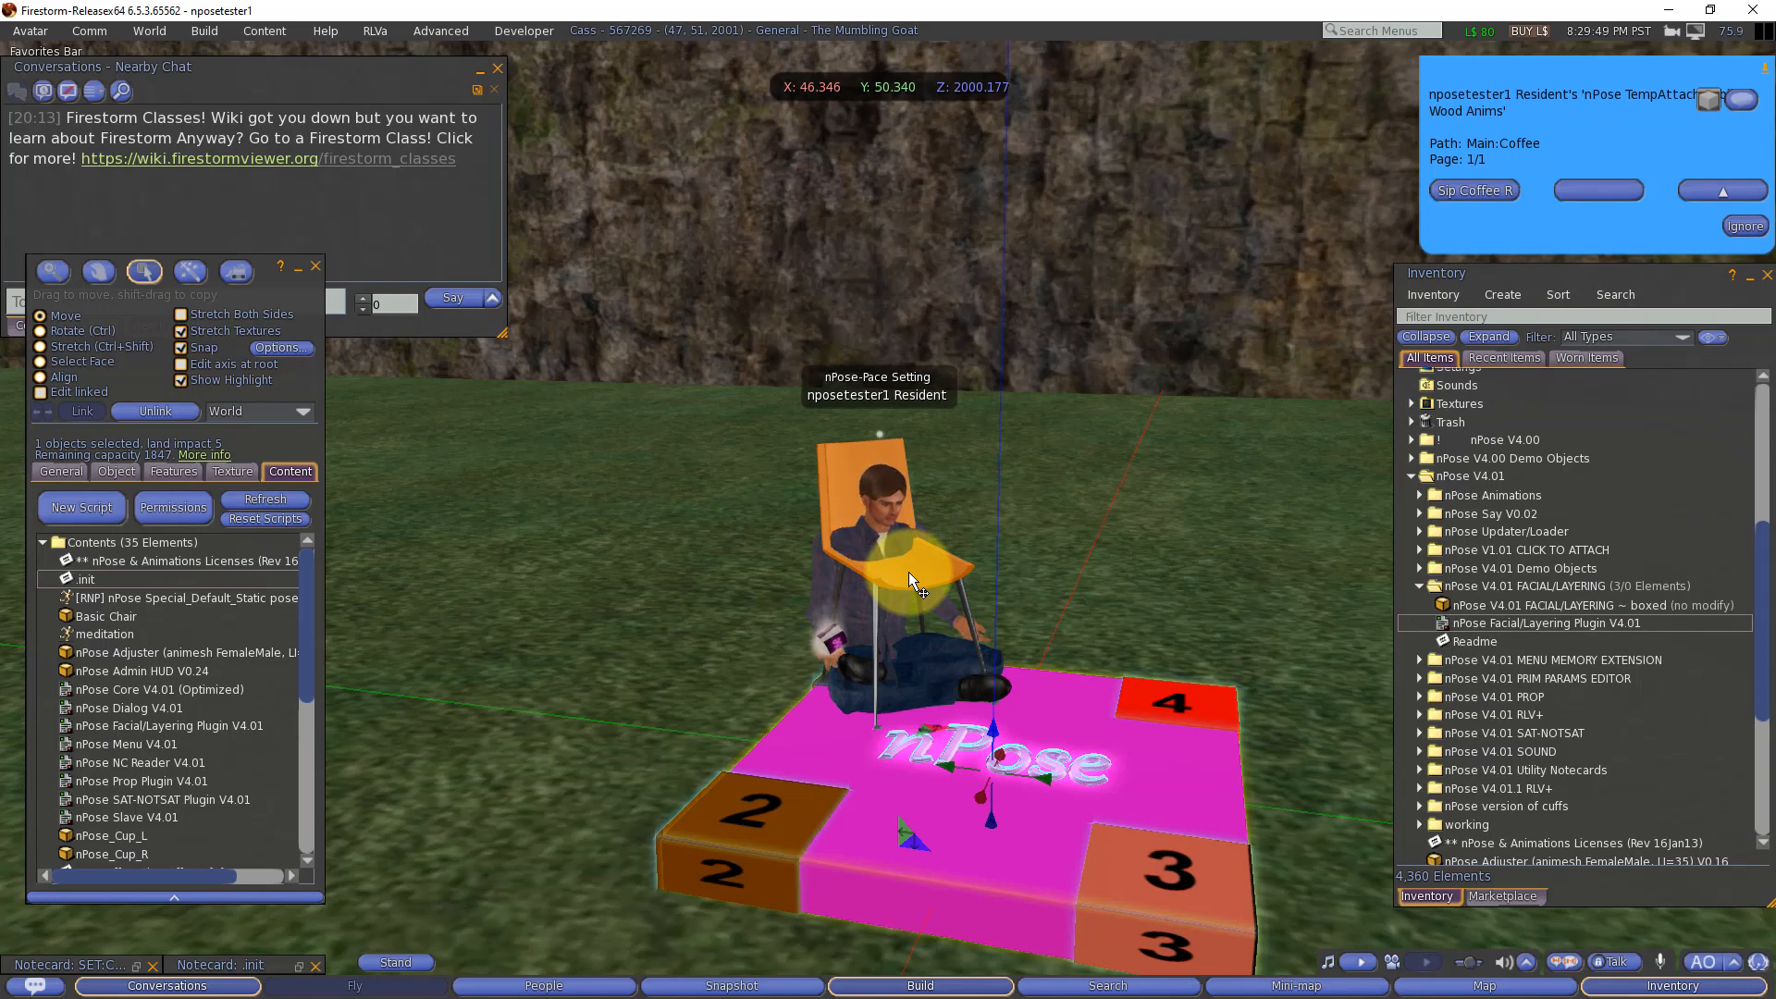
# Step: Switch back to the DEFAULTCARD pose from the Main nPose menu and remove the leftover orange chair
pyautogui.click(1680, 190)
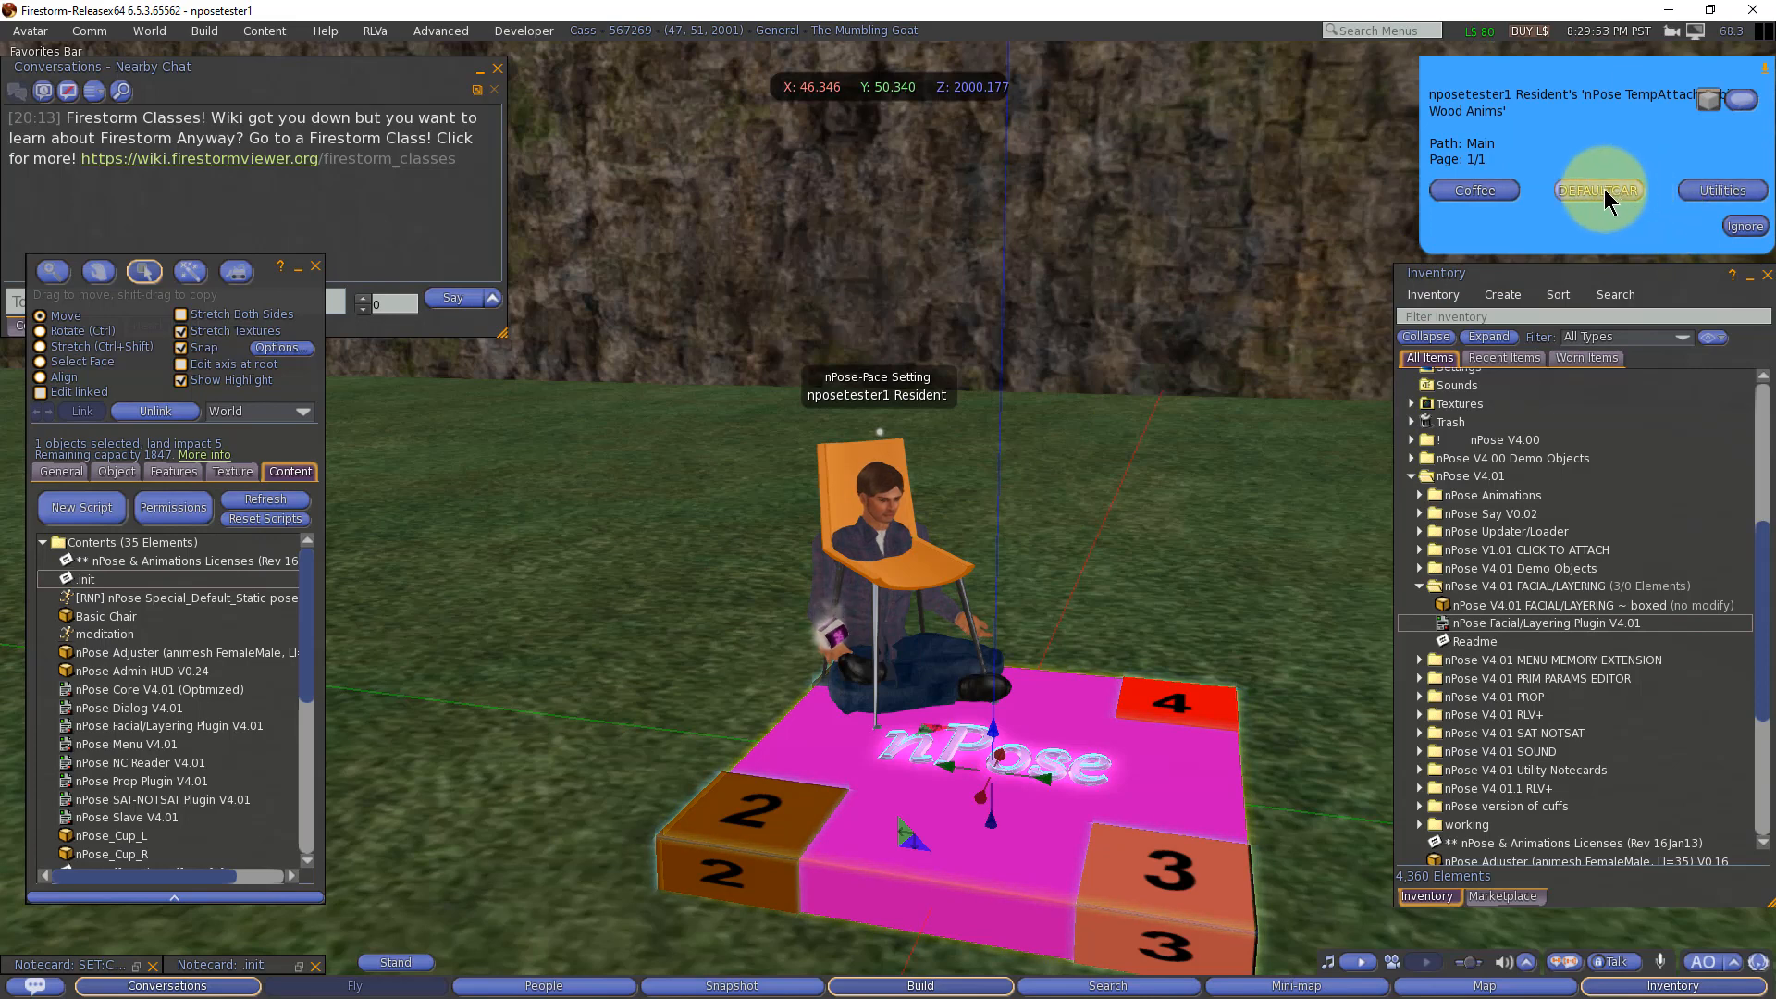
pyautogui.click(1600, 190)
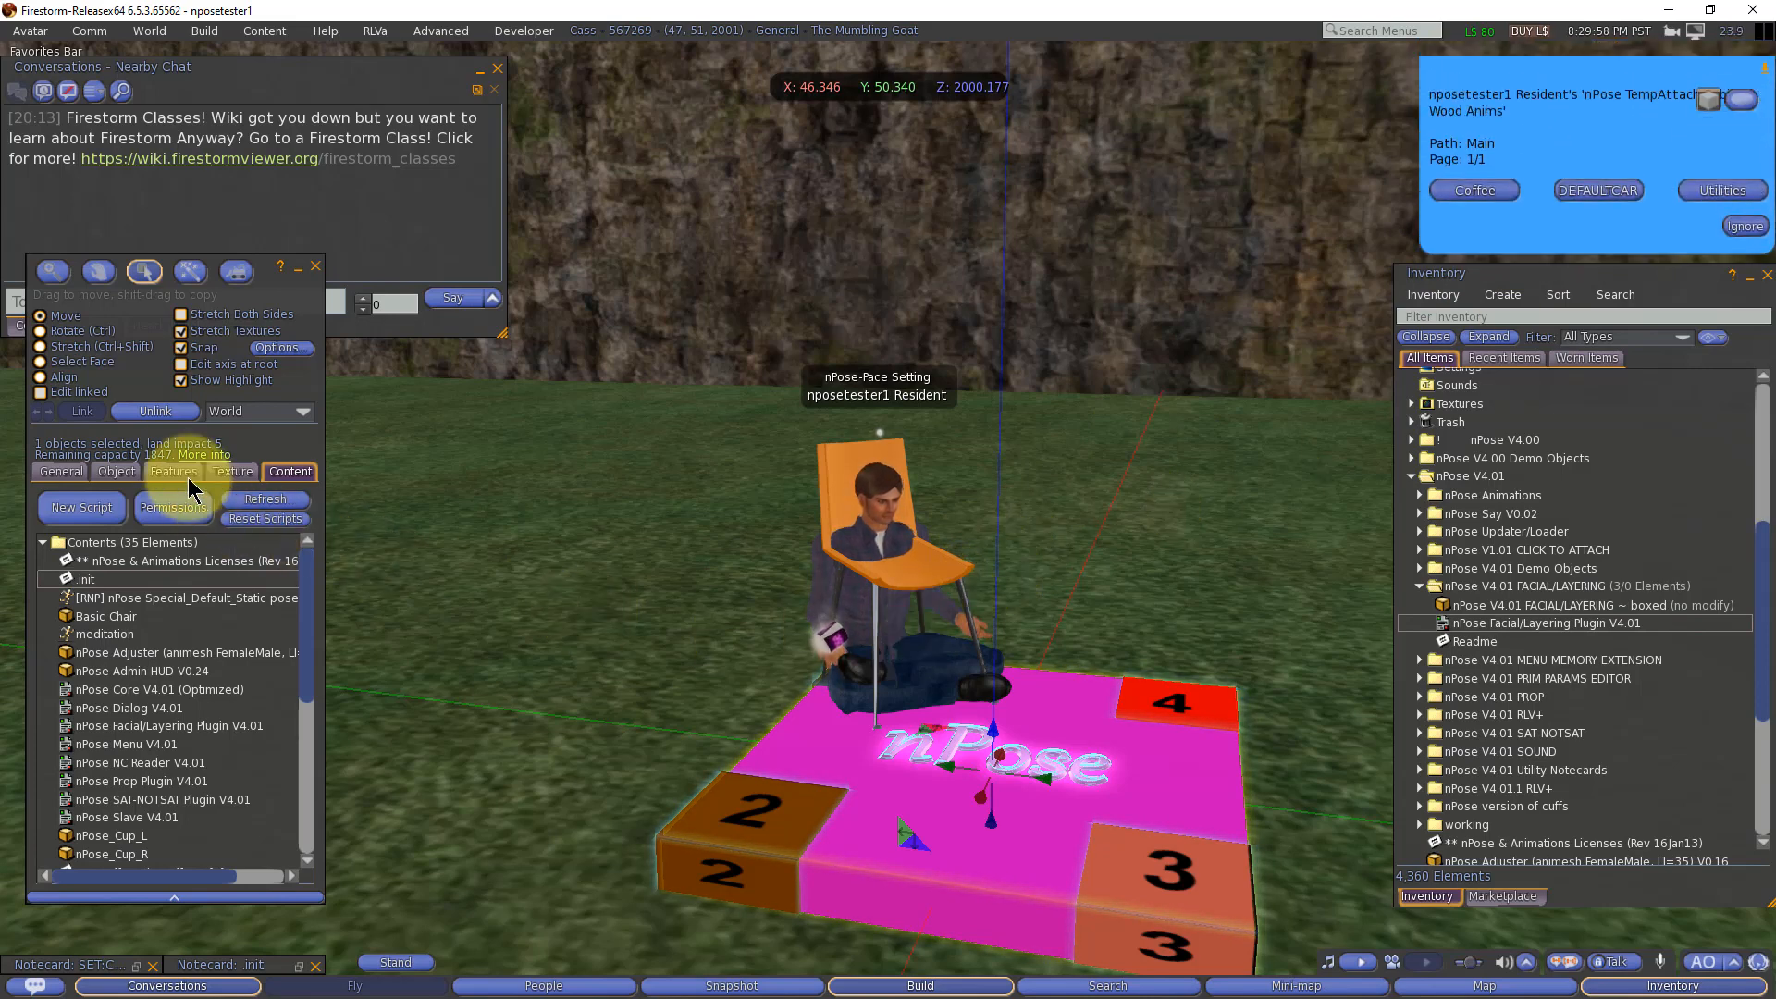
pyautogui.rightClick(904, 570)
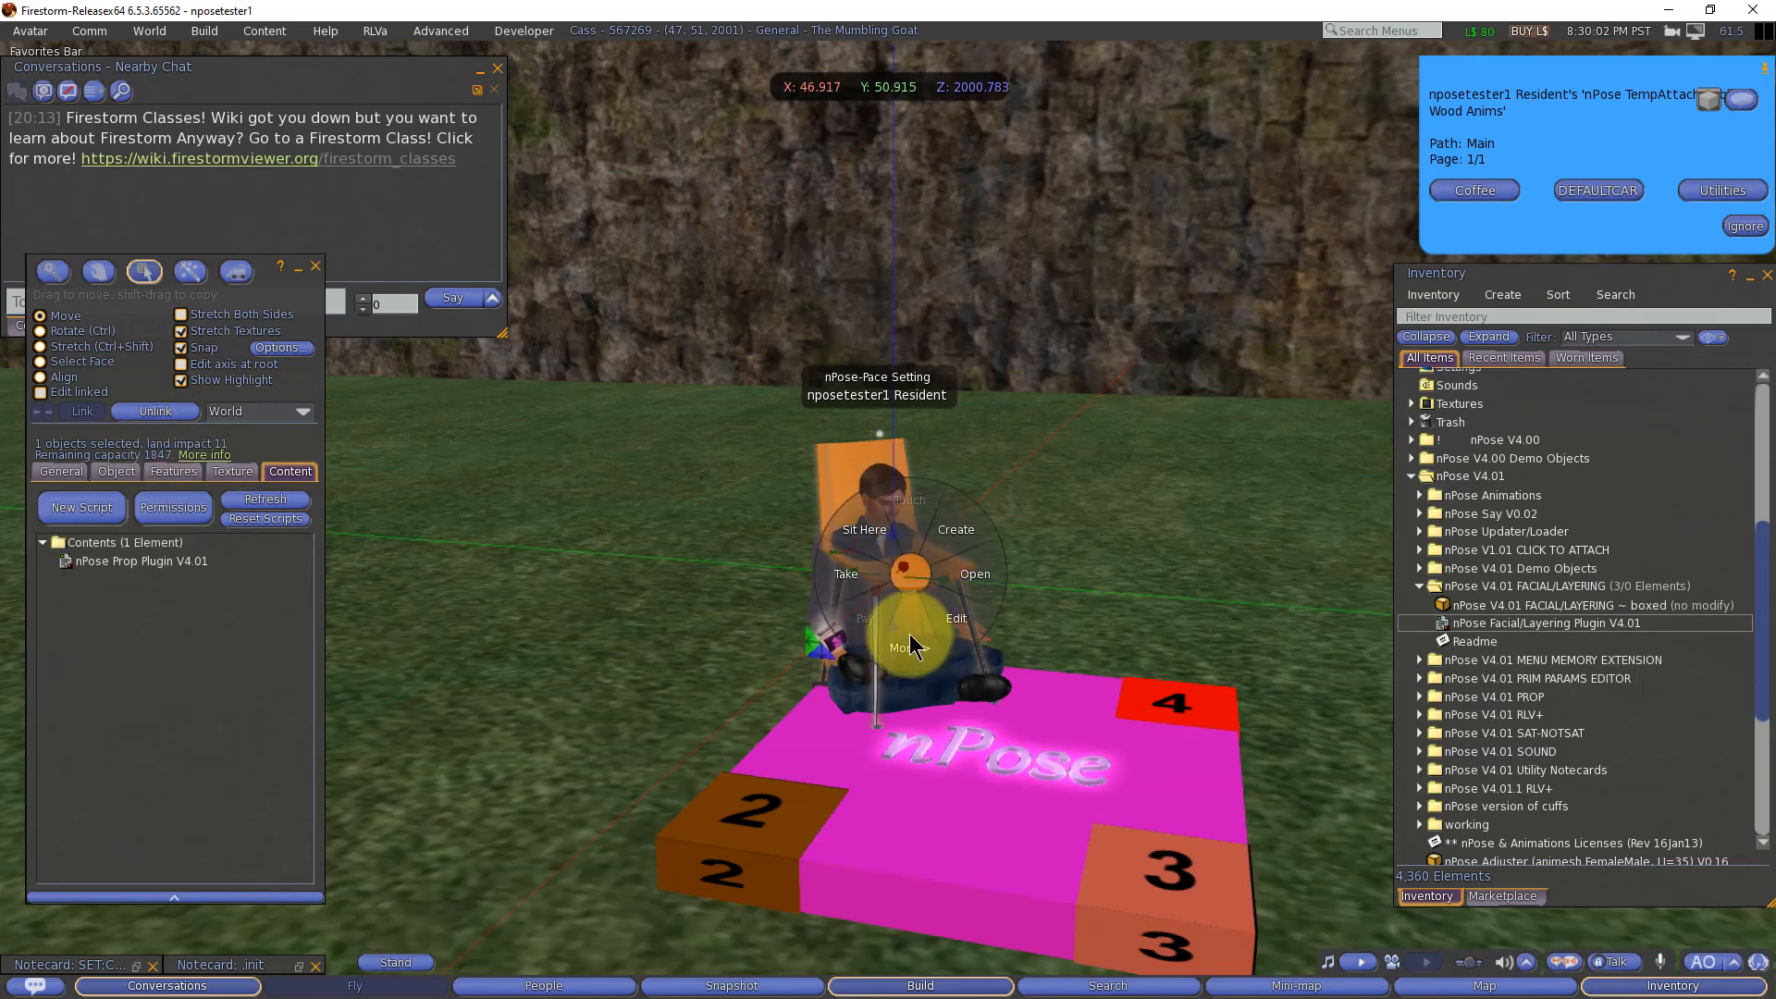
pyautogui.click(908, 636)
pyautogui.click(973, 572)
# Step: Detach the coffee cup from the avatar and dismiss the nPose menu
pyautogui.rightClick(834, 636)
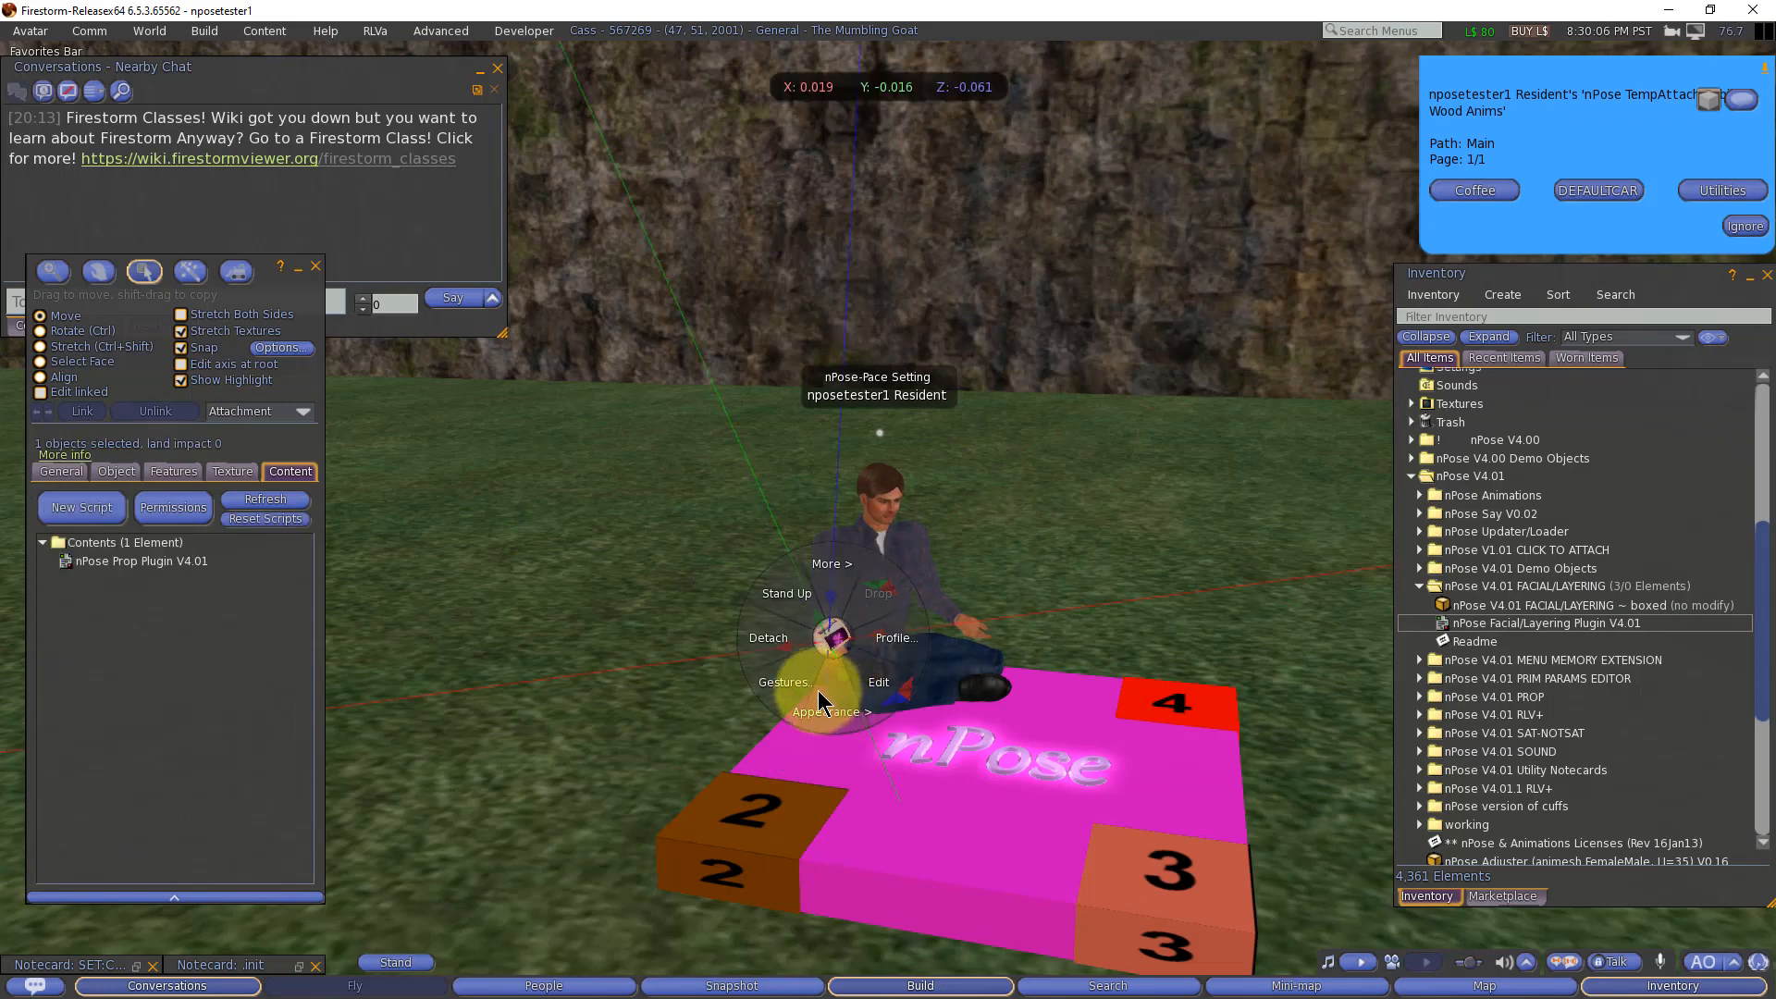
pyautogui.click(769, 642)
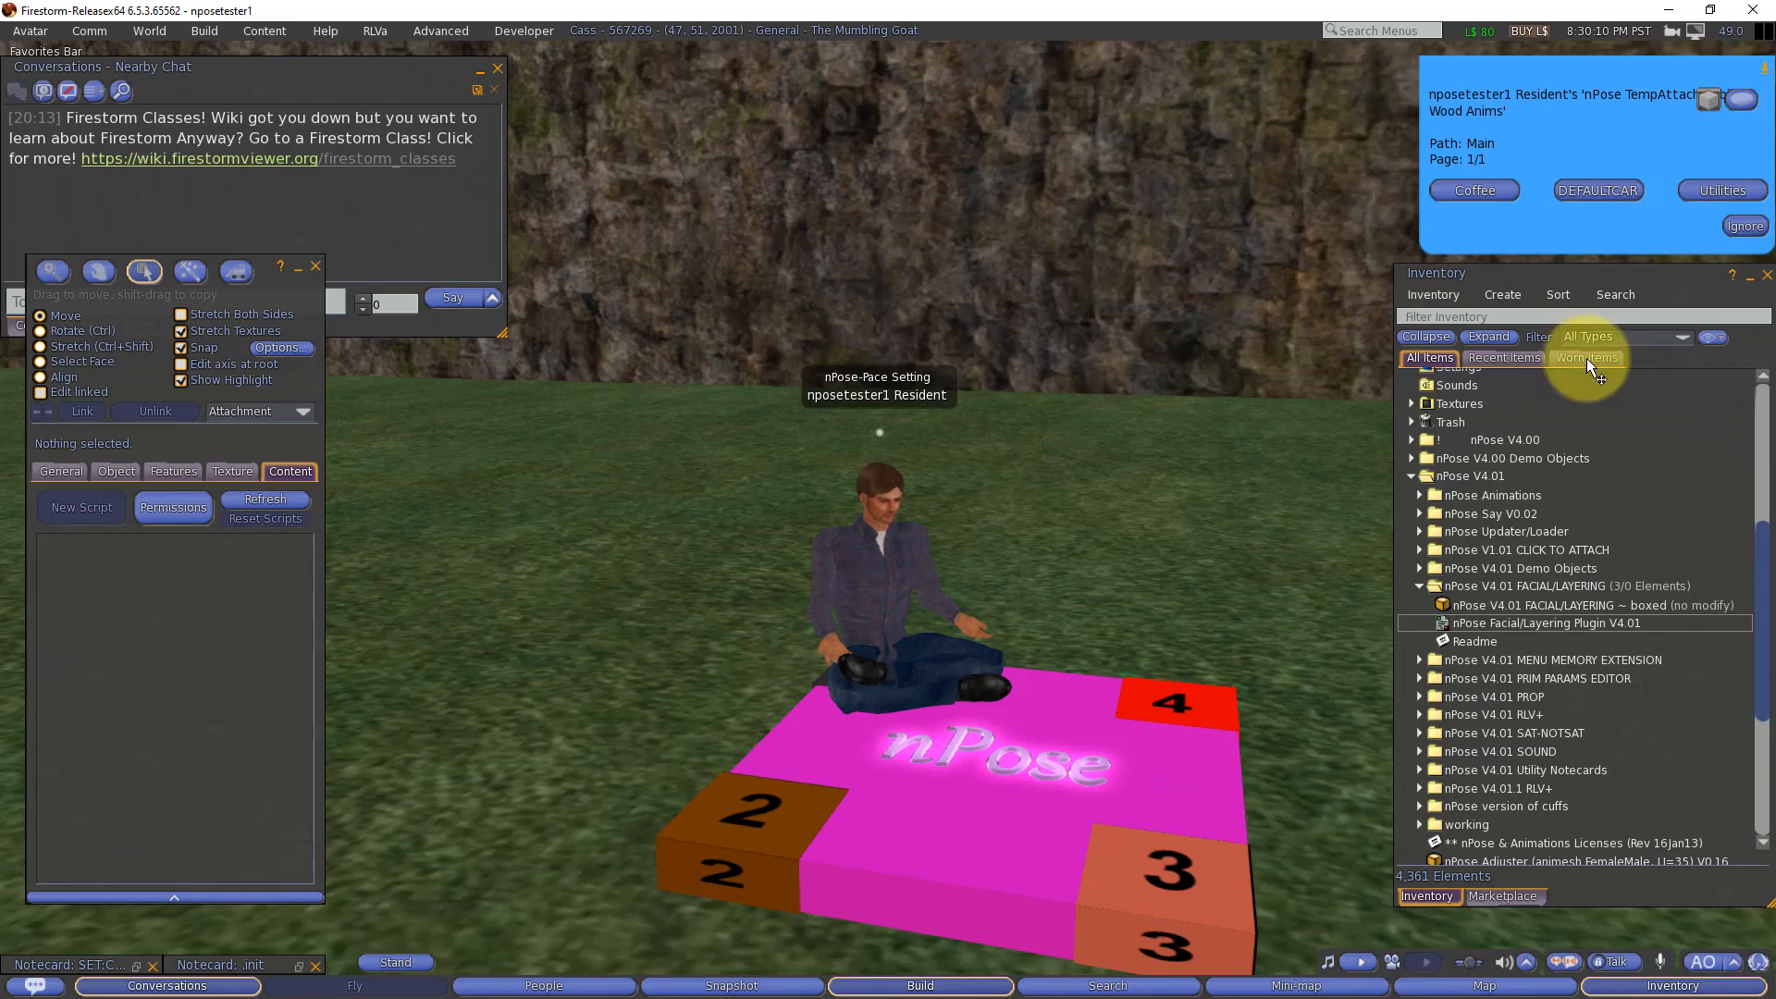
pyautogui.click(1744, 226)
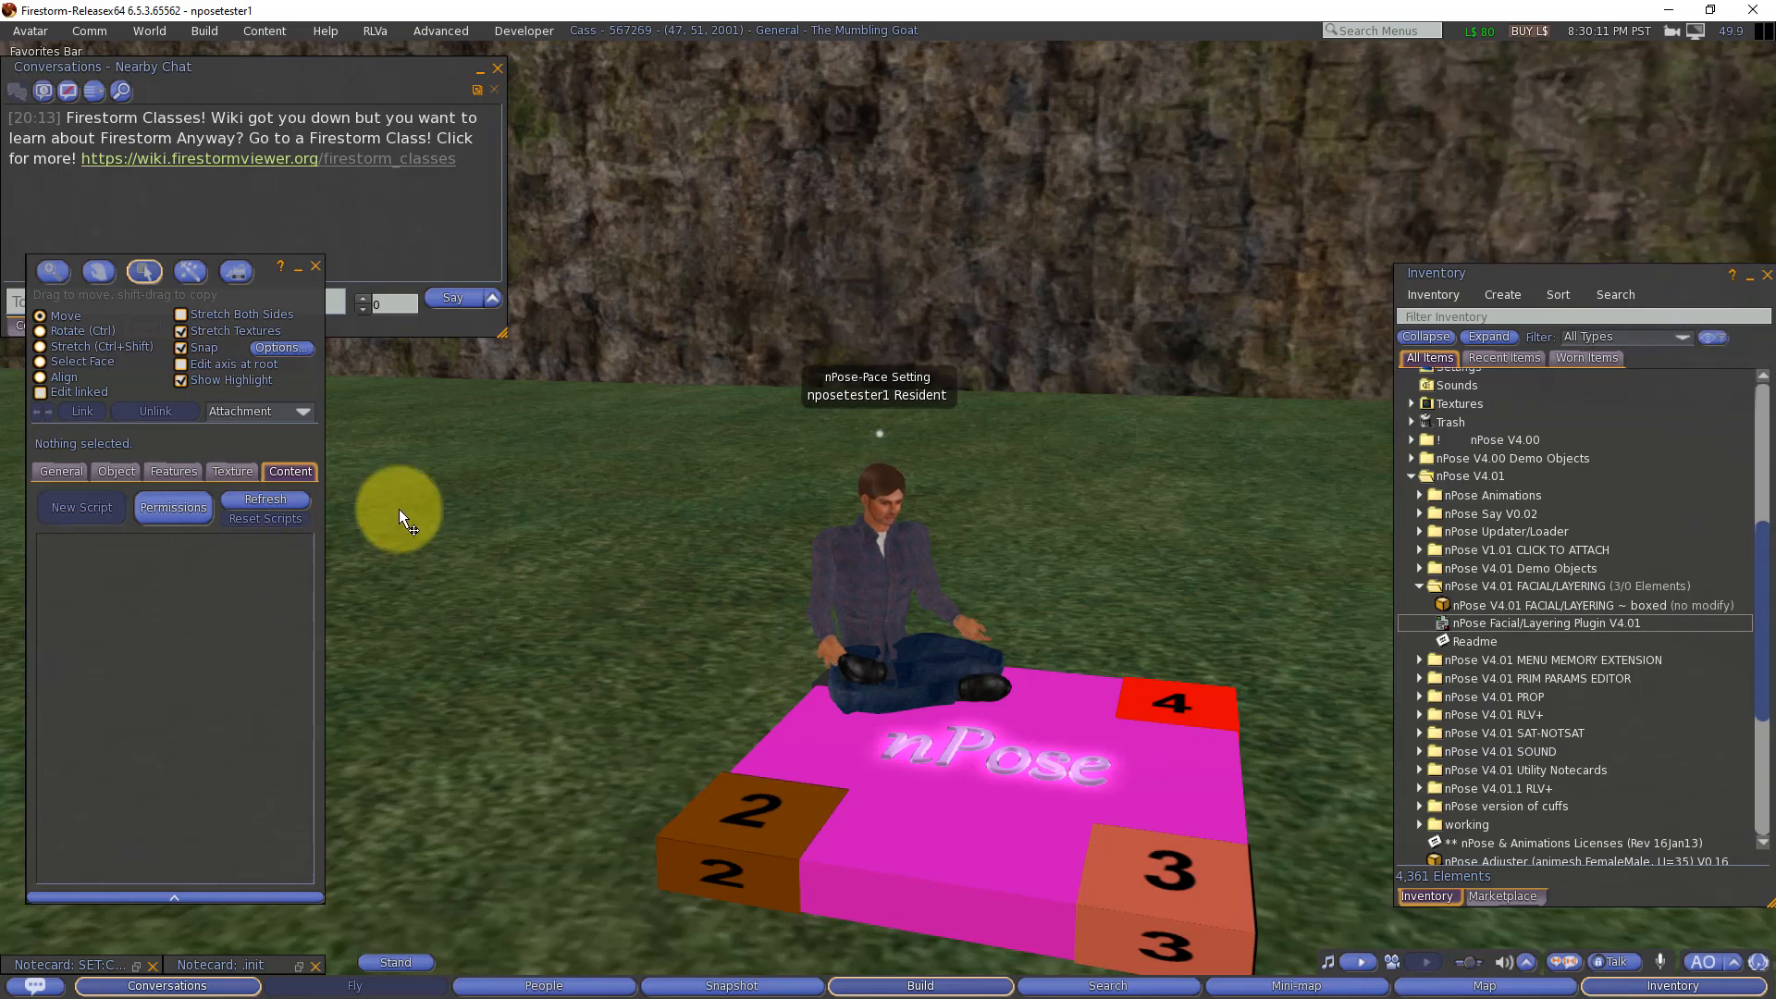
# Step: Reset all scripts in the nPose platform and close the reset progress report
pyautogui.click(886, 779)
pyautogui.click(265, 518)
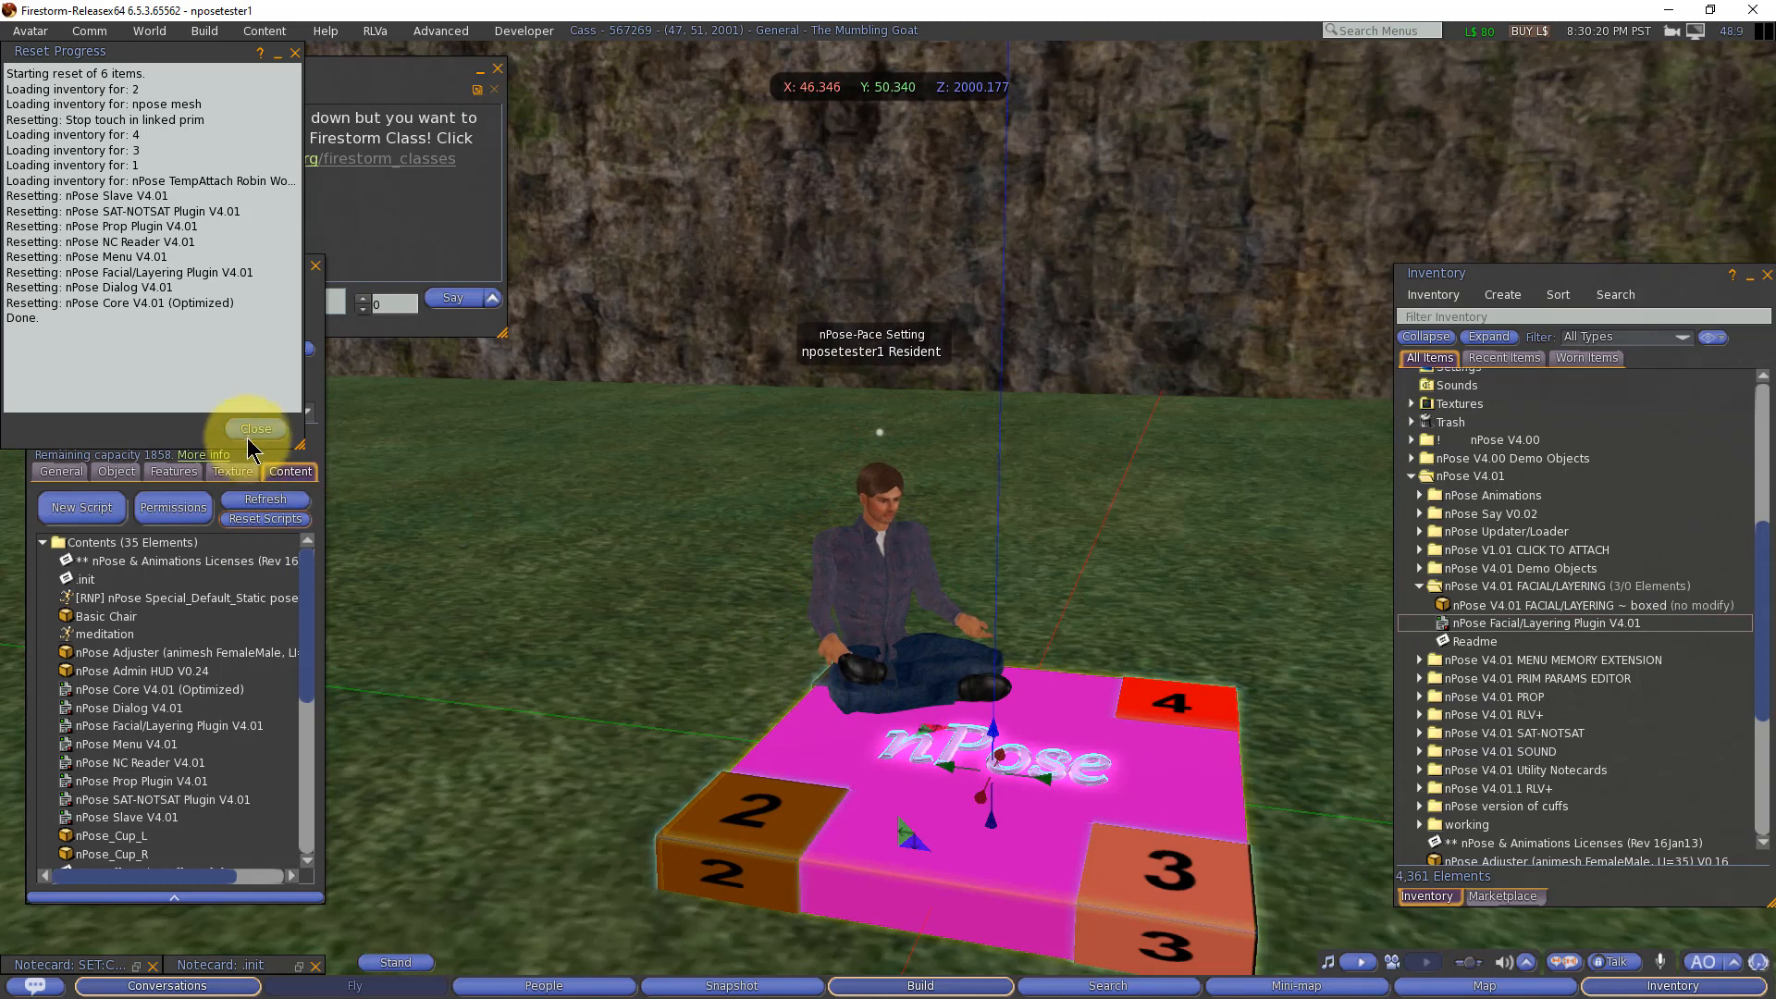
pyautogui.click(255, 428)
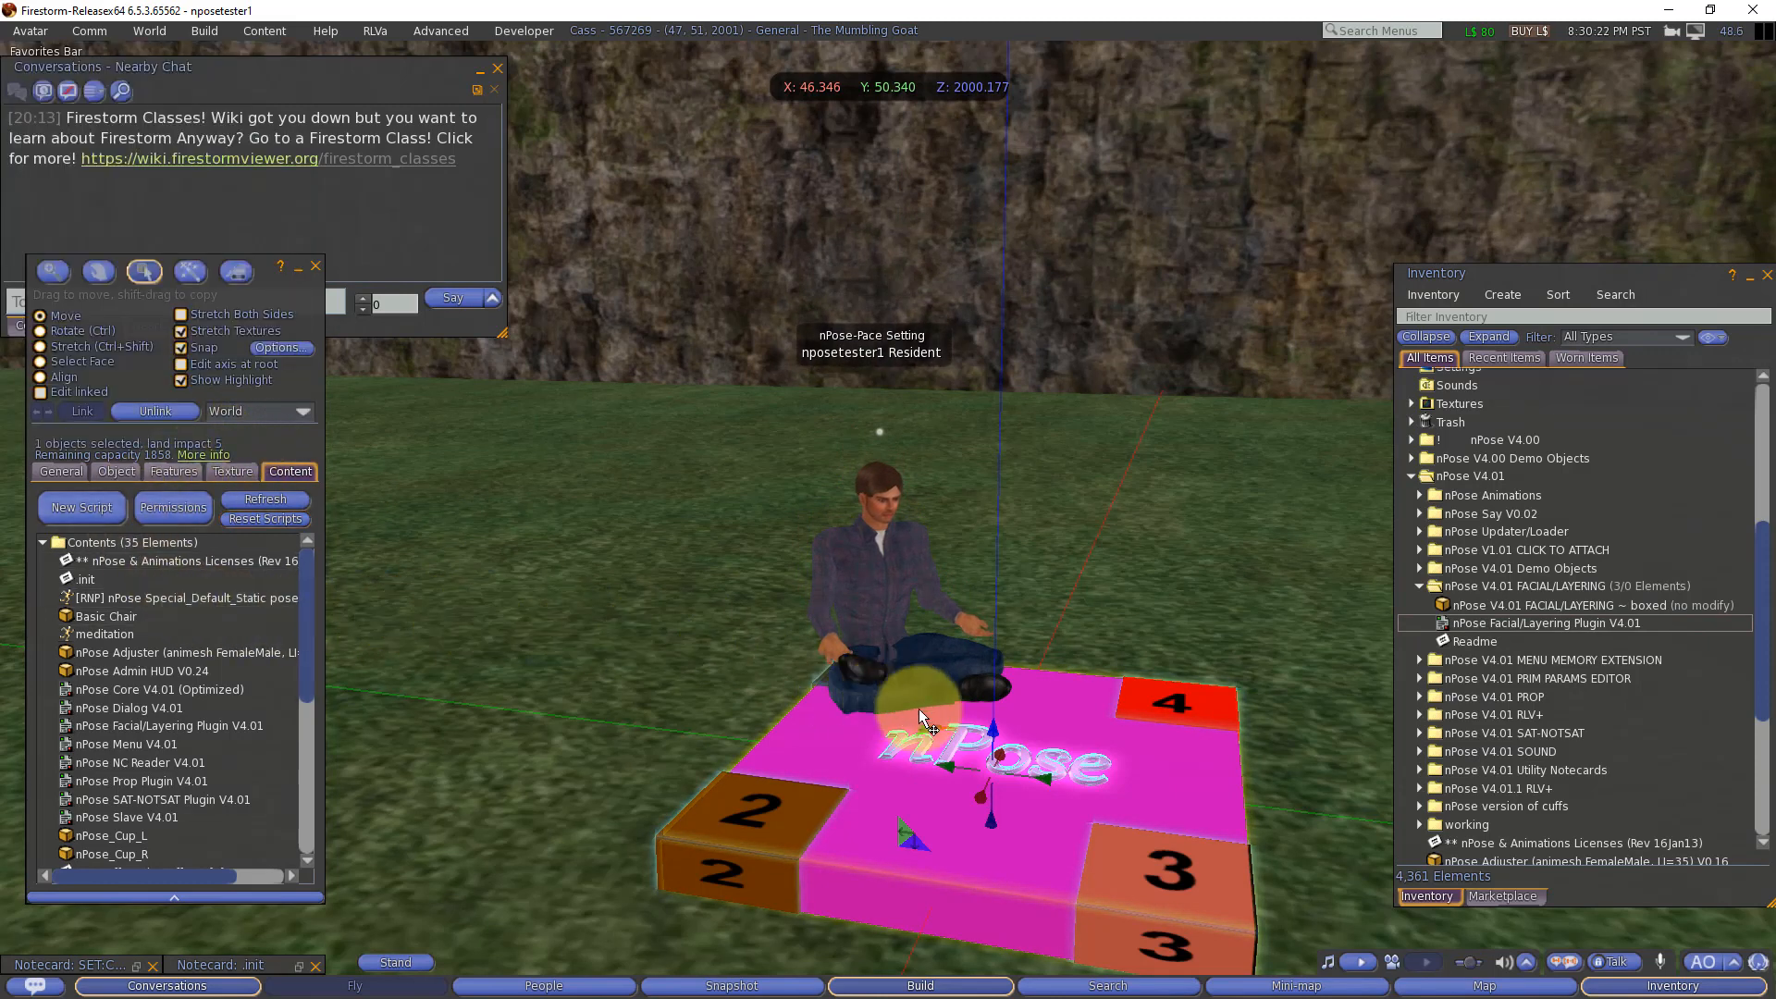
# Step: Start the Sip Coffee R pose from the platform's Coffee menu and allow nPose_Cup_R to attach to the avatar
pyautogui.rightClick(1041, 714)
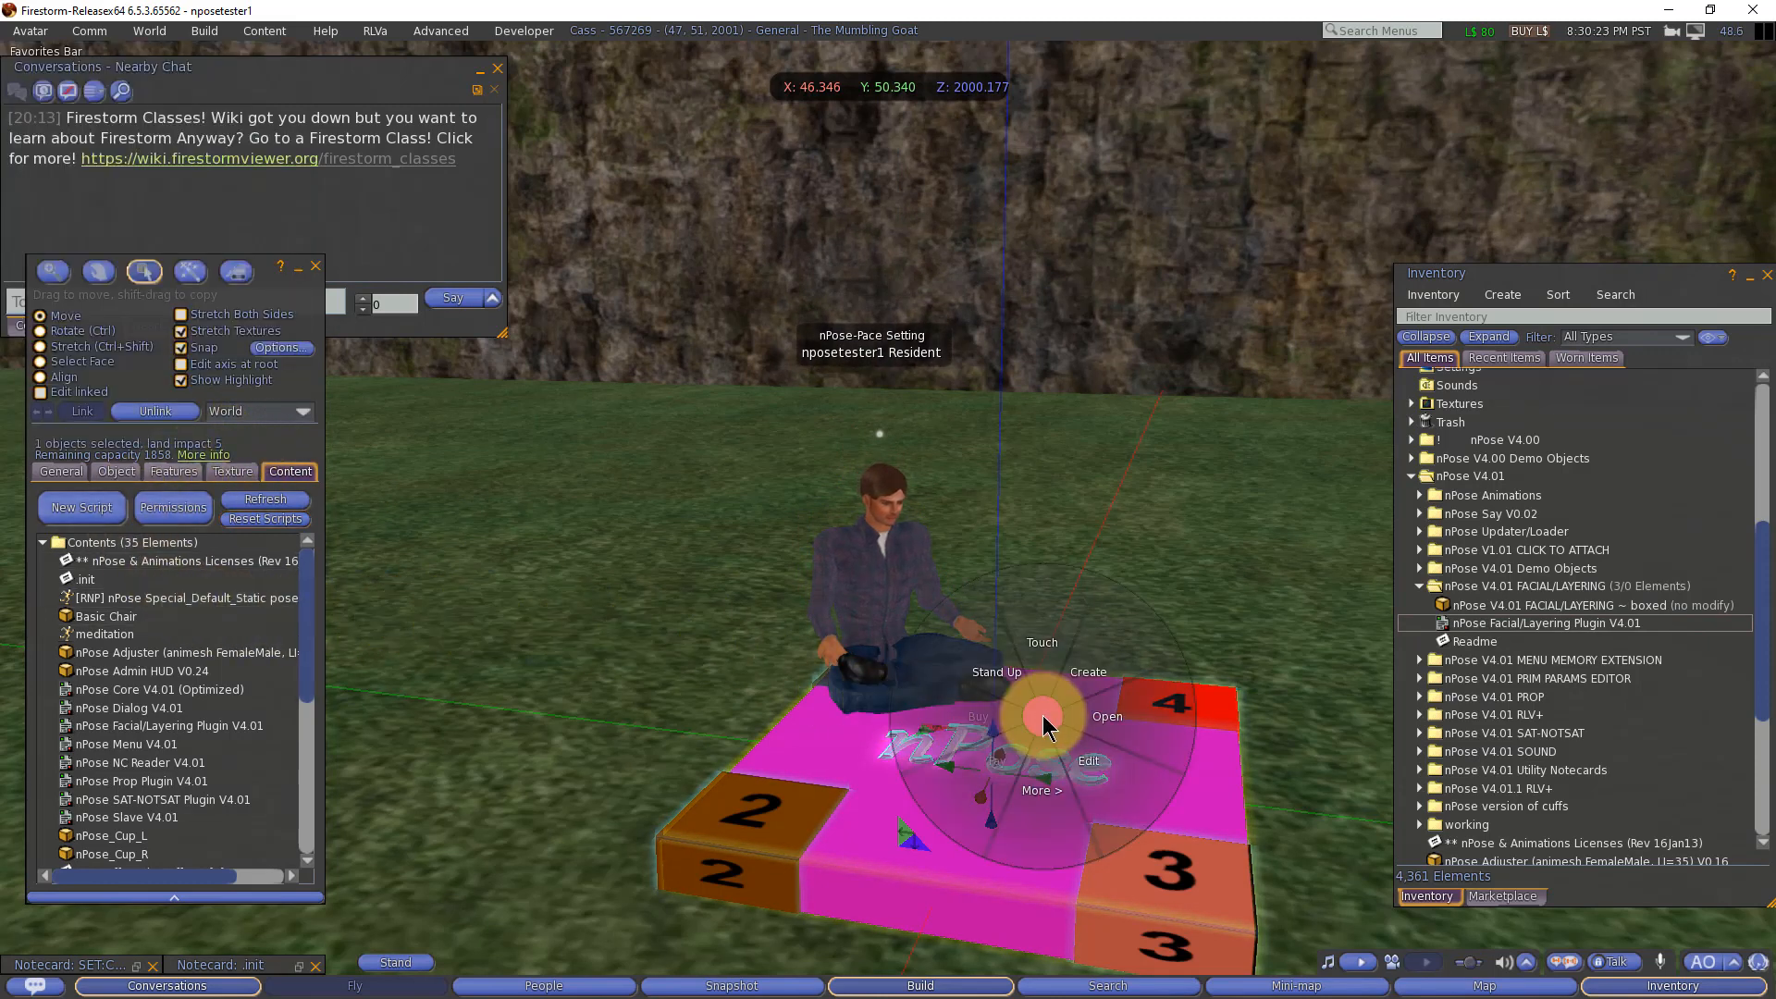
pyautogui.click(1034, 644)
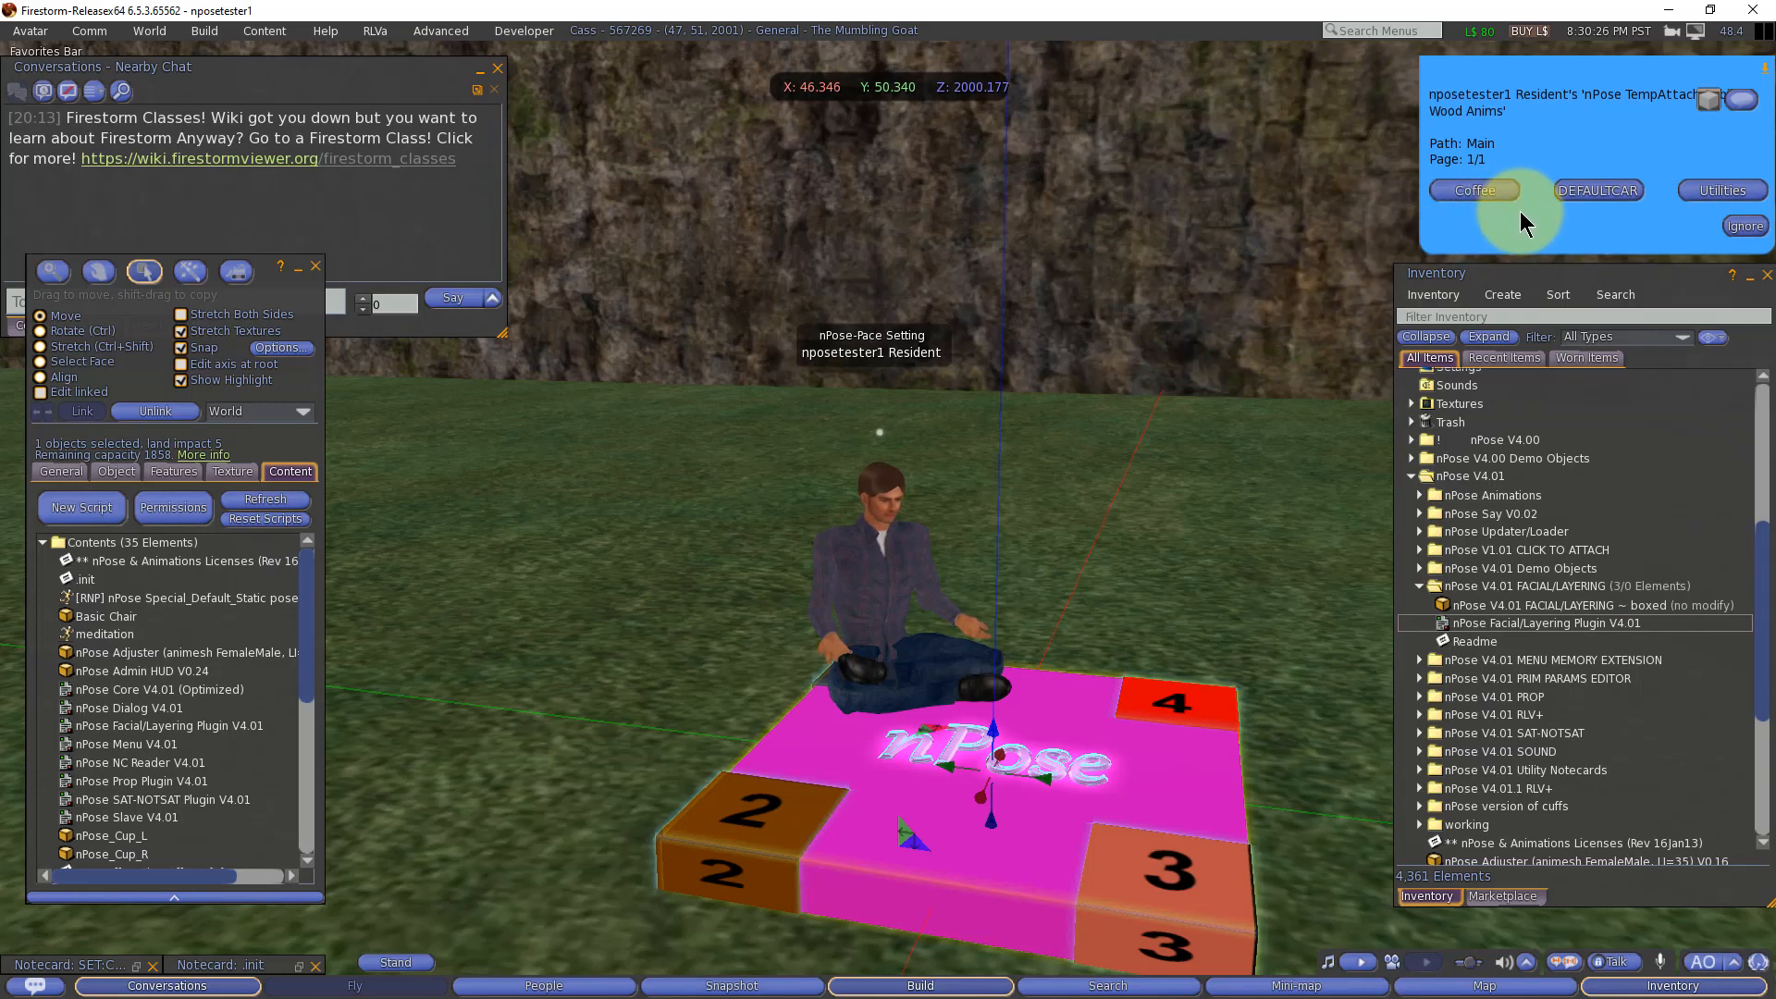
pyautogui.click(1491, 191)
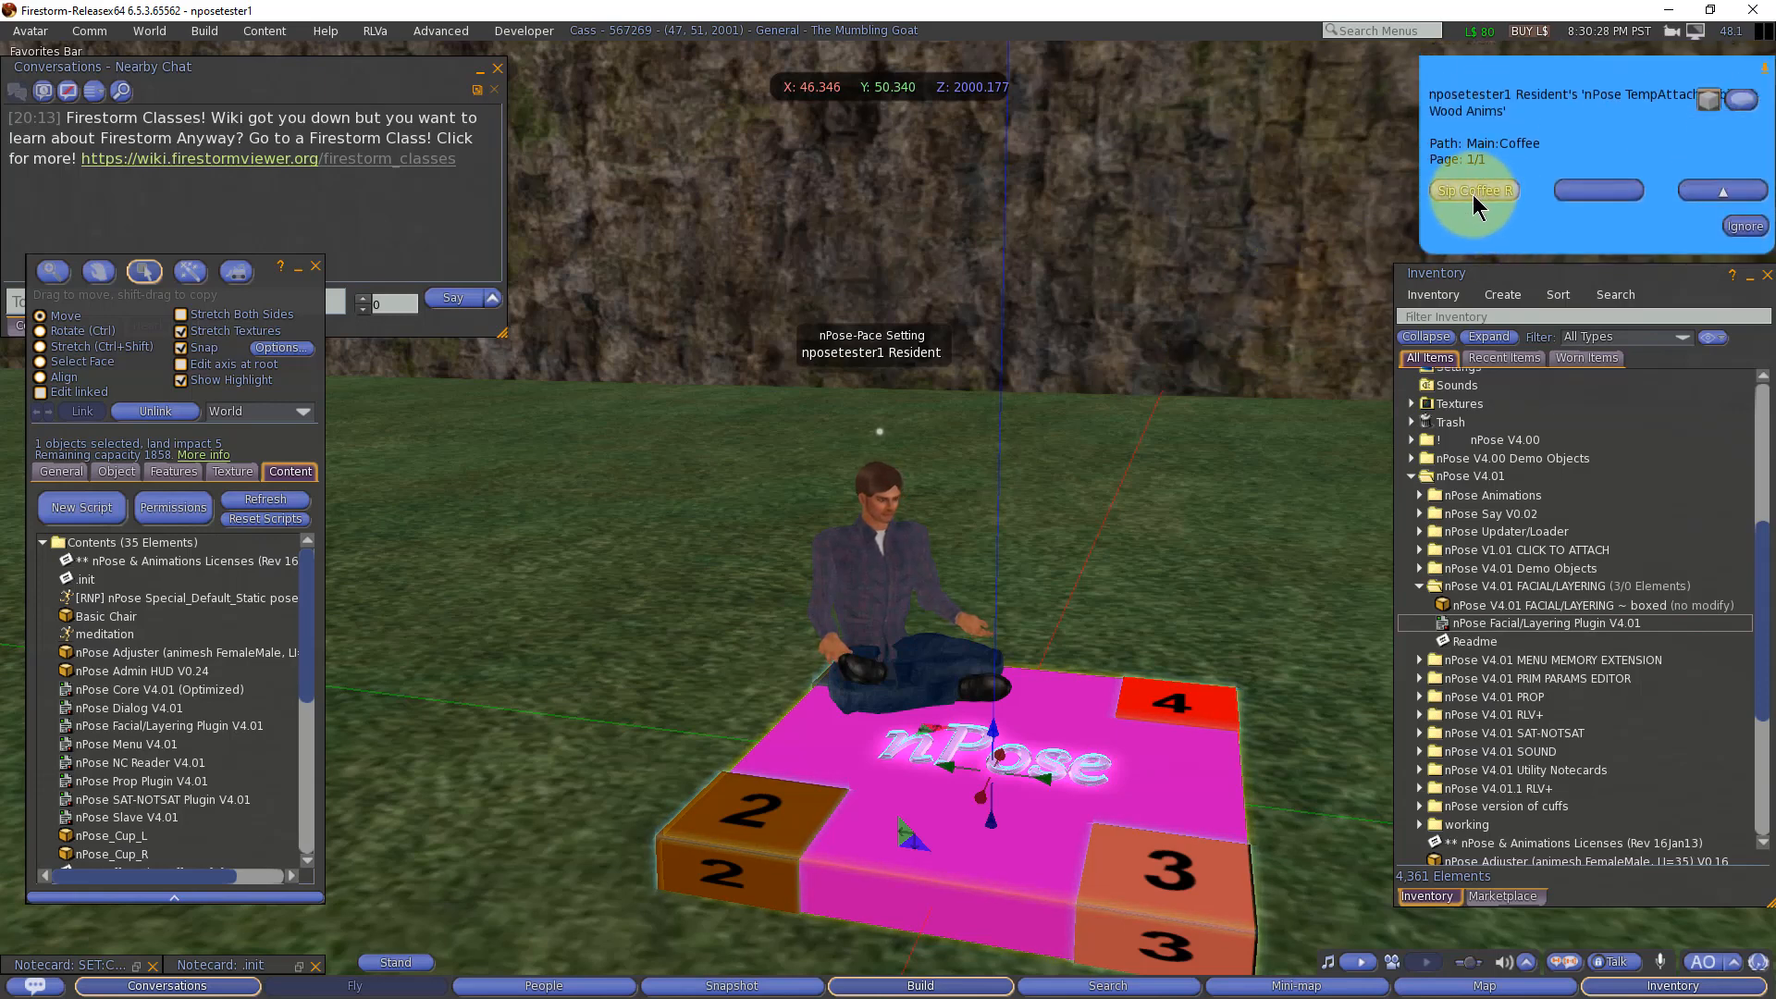
pyautogui.click(1472, 191)
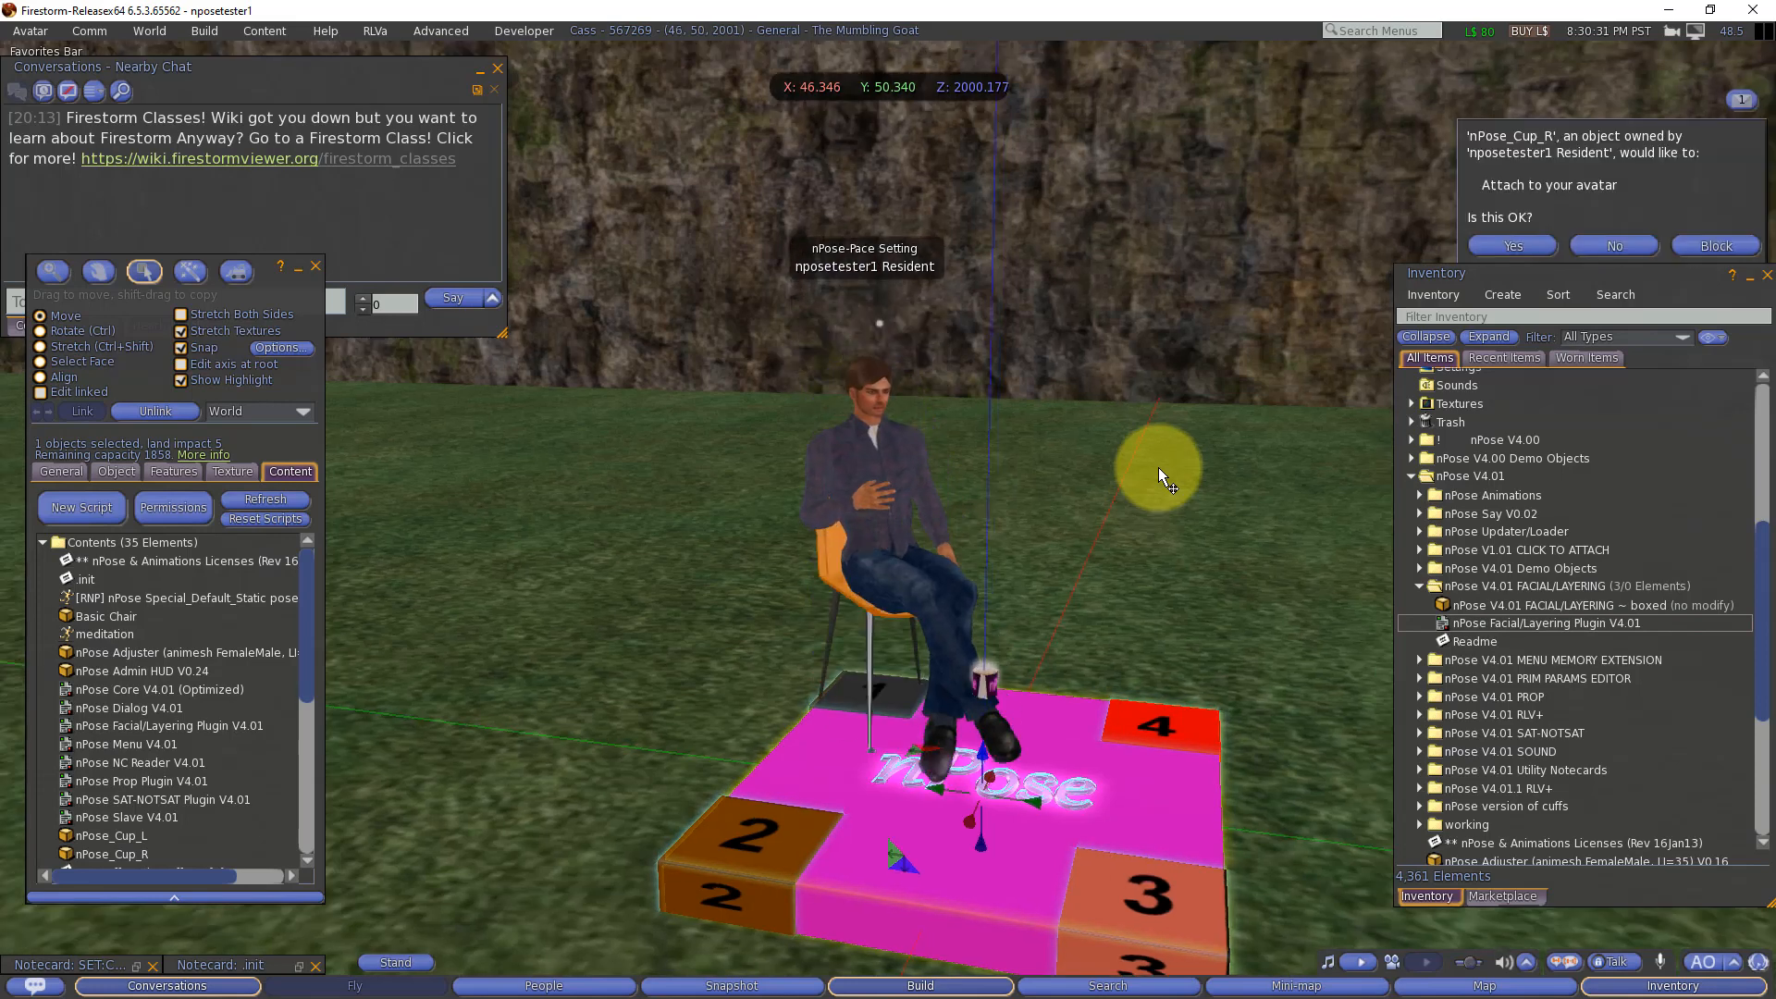
pyautogui.click(1545, 245)
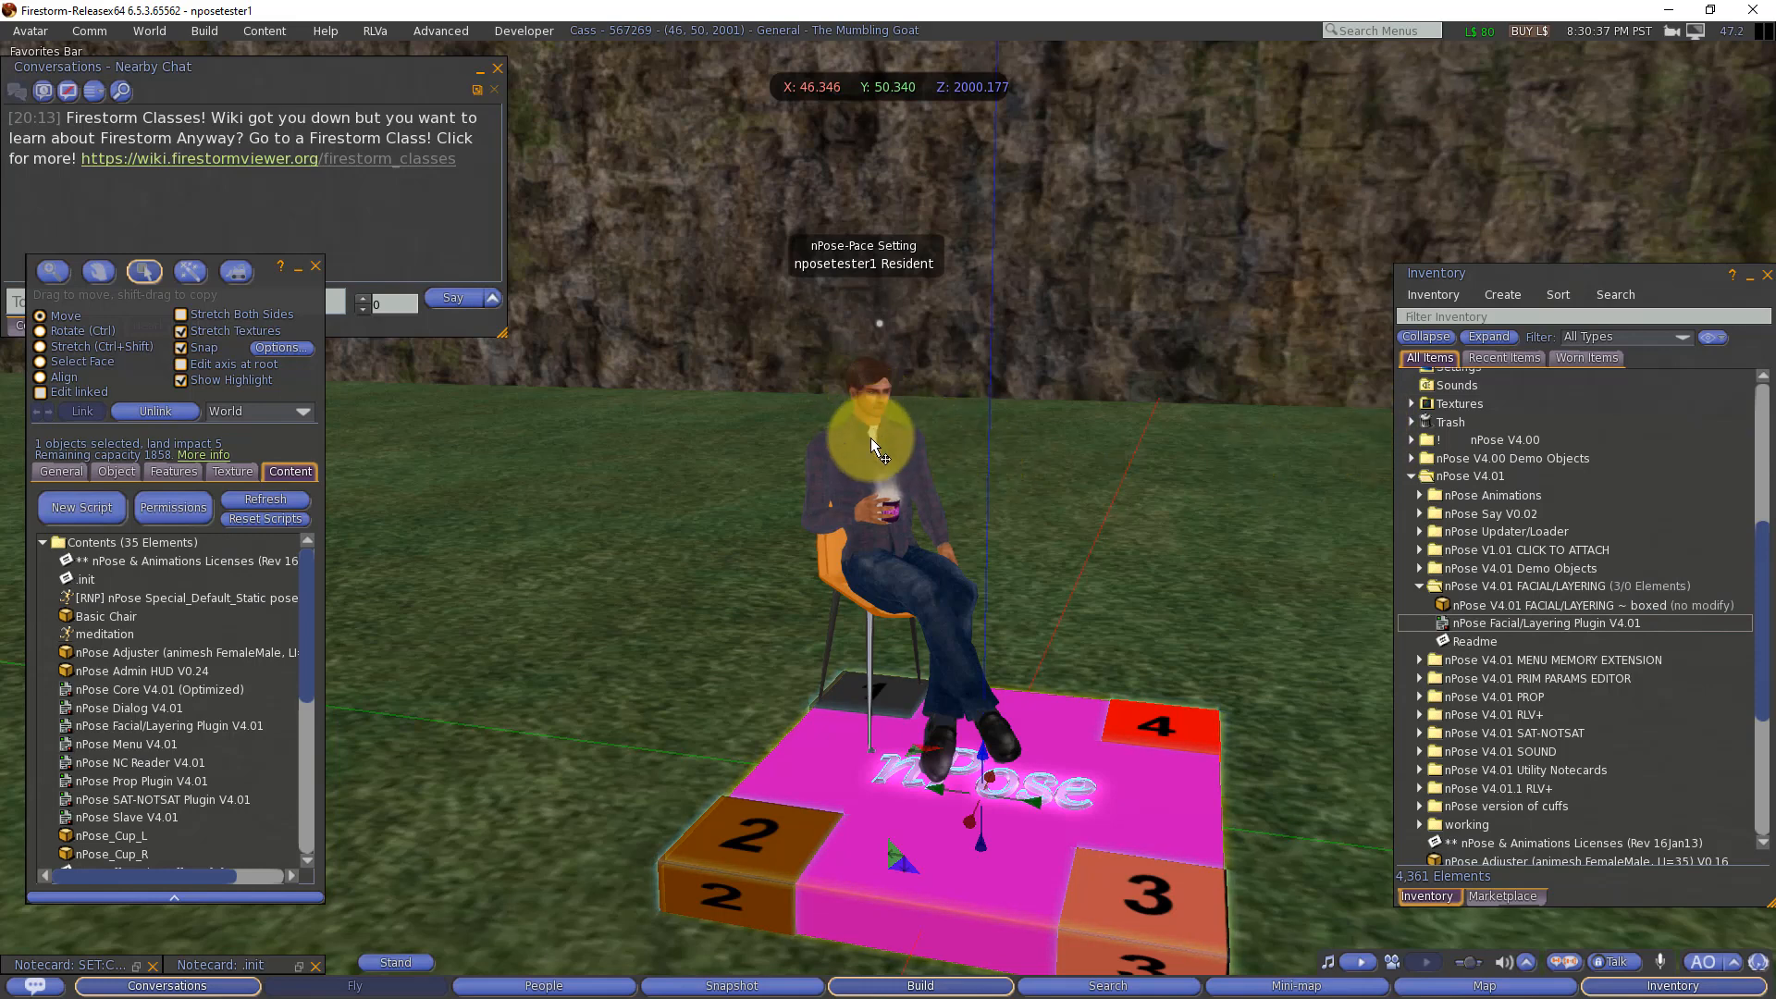
pyautogui.click(880, 518)
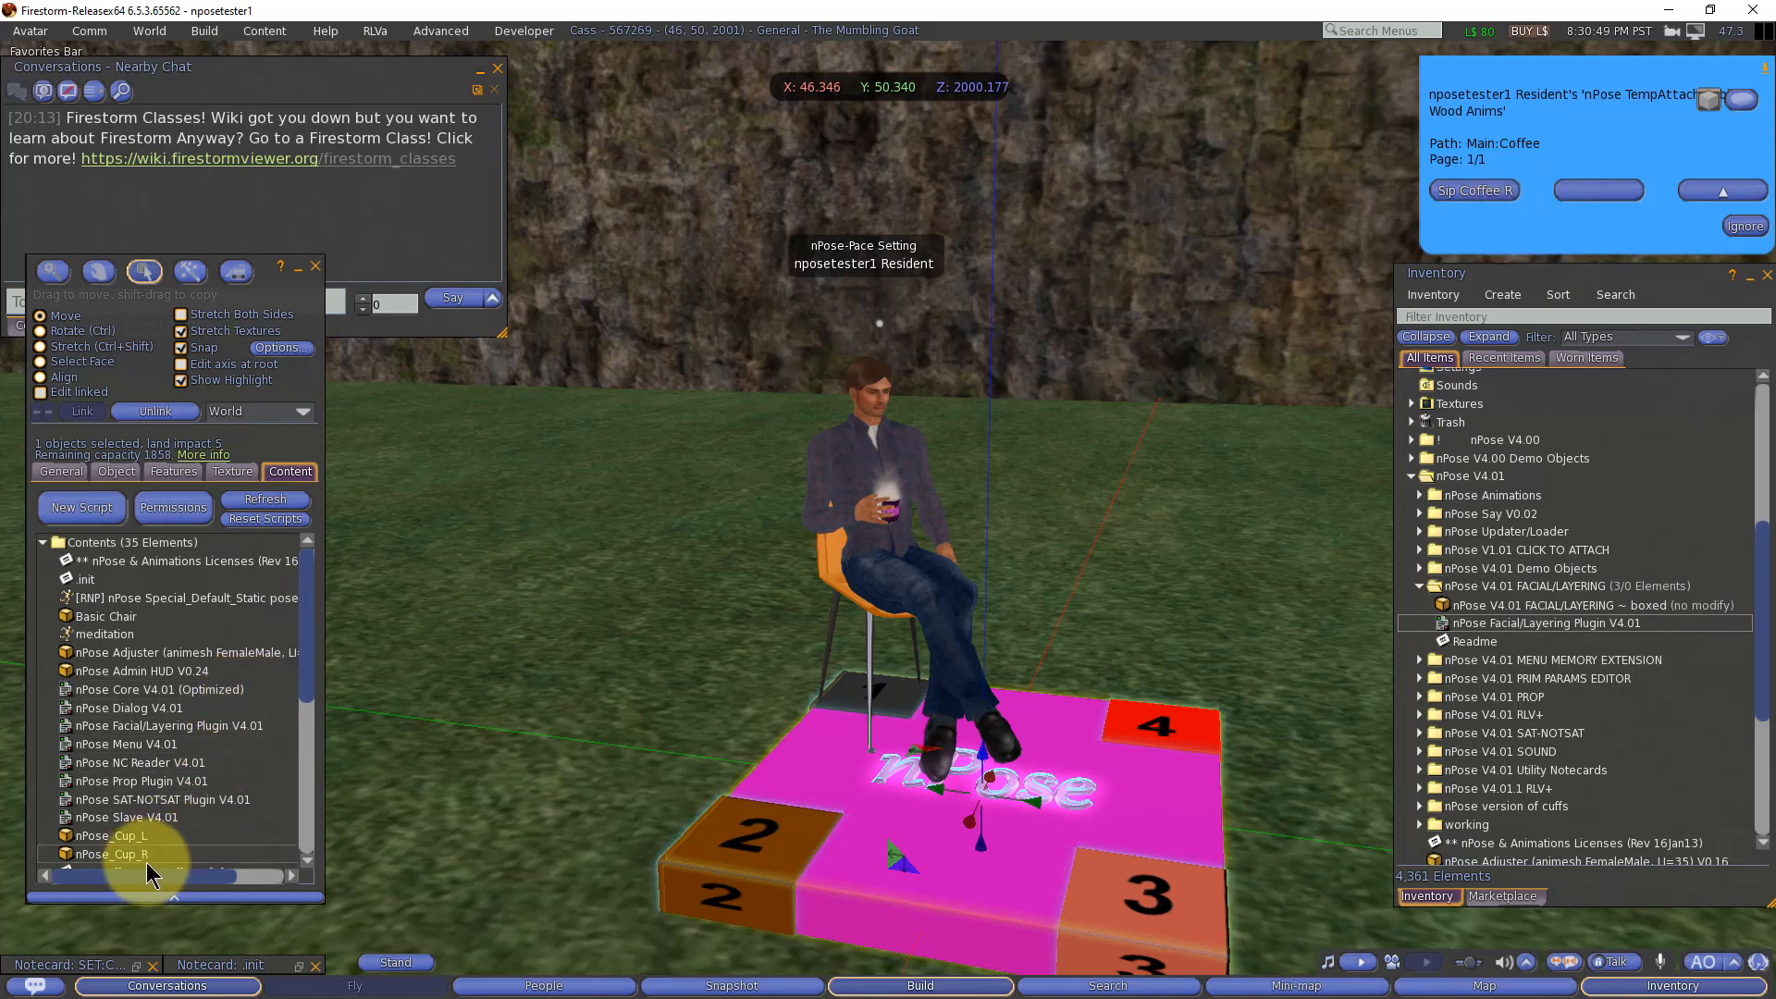
# Step: Close the .init notecard and append T3|15 OVERLAY start and T4|19 OVERLAY stop timer lines for sipping to the Sip Coffee R notecard
pyautogui.click(316, 966)
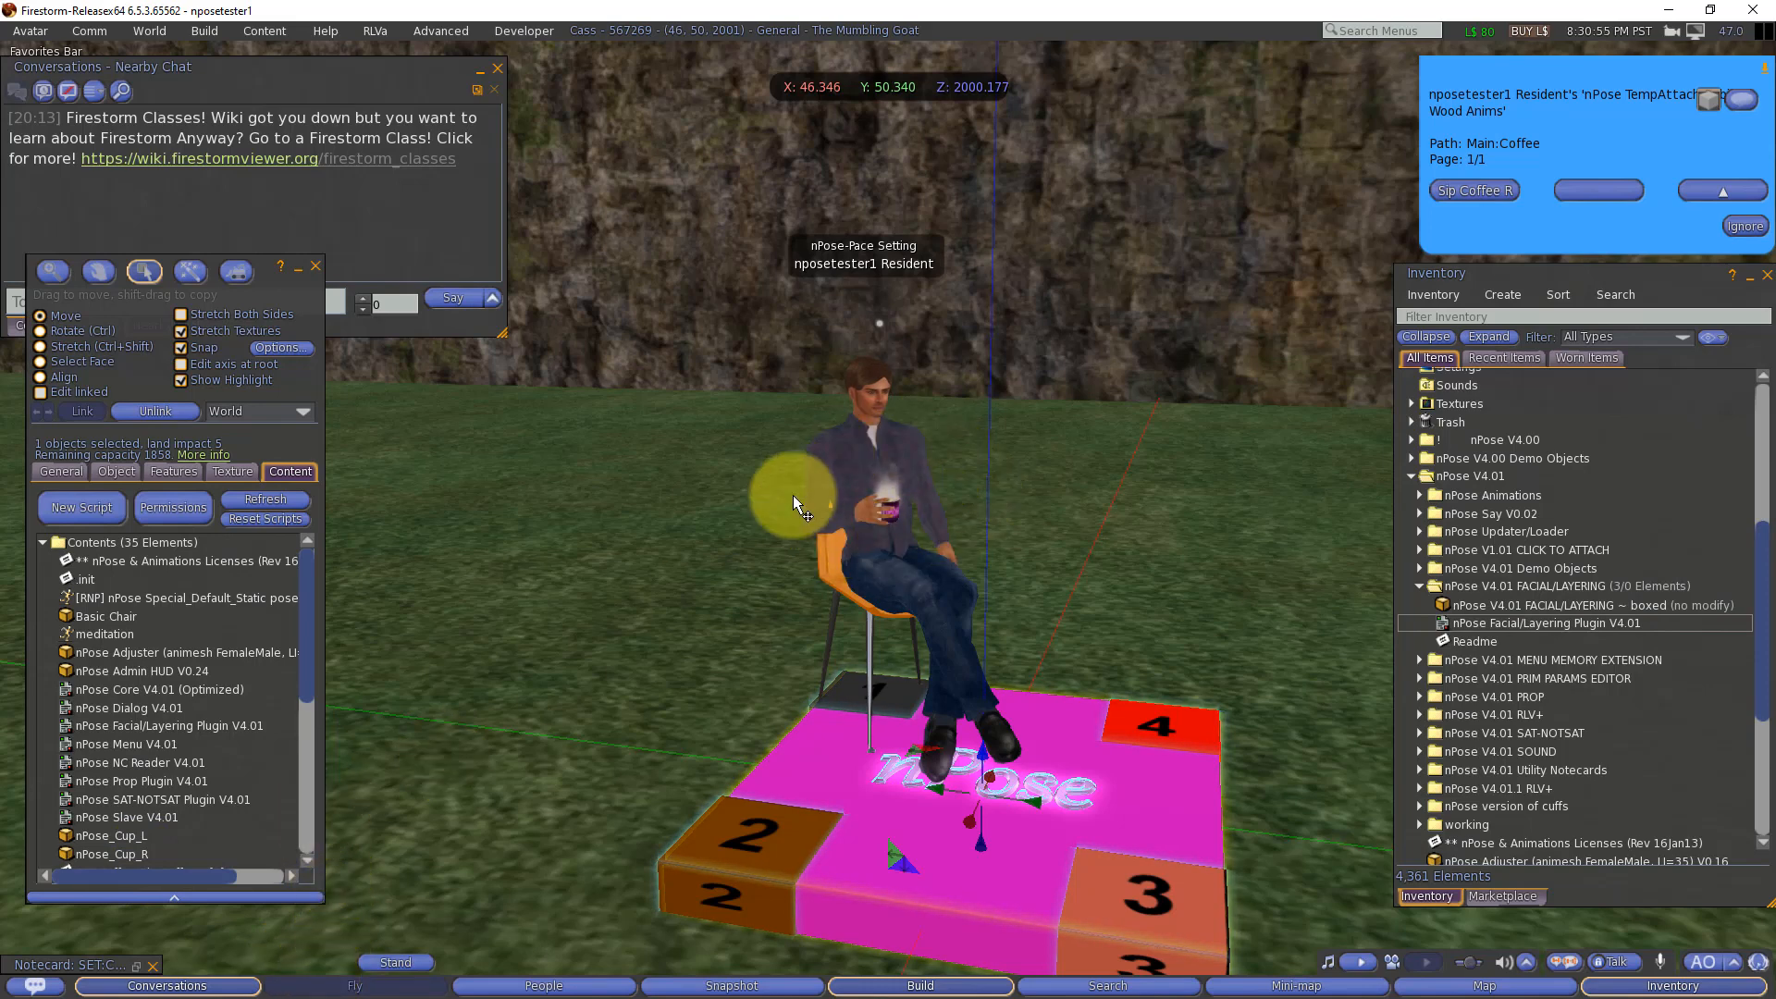
pyautogui.click(136, 966)
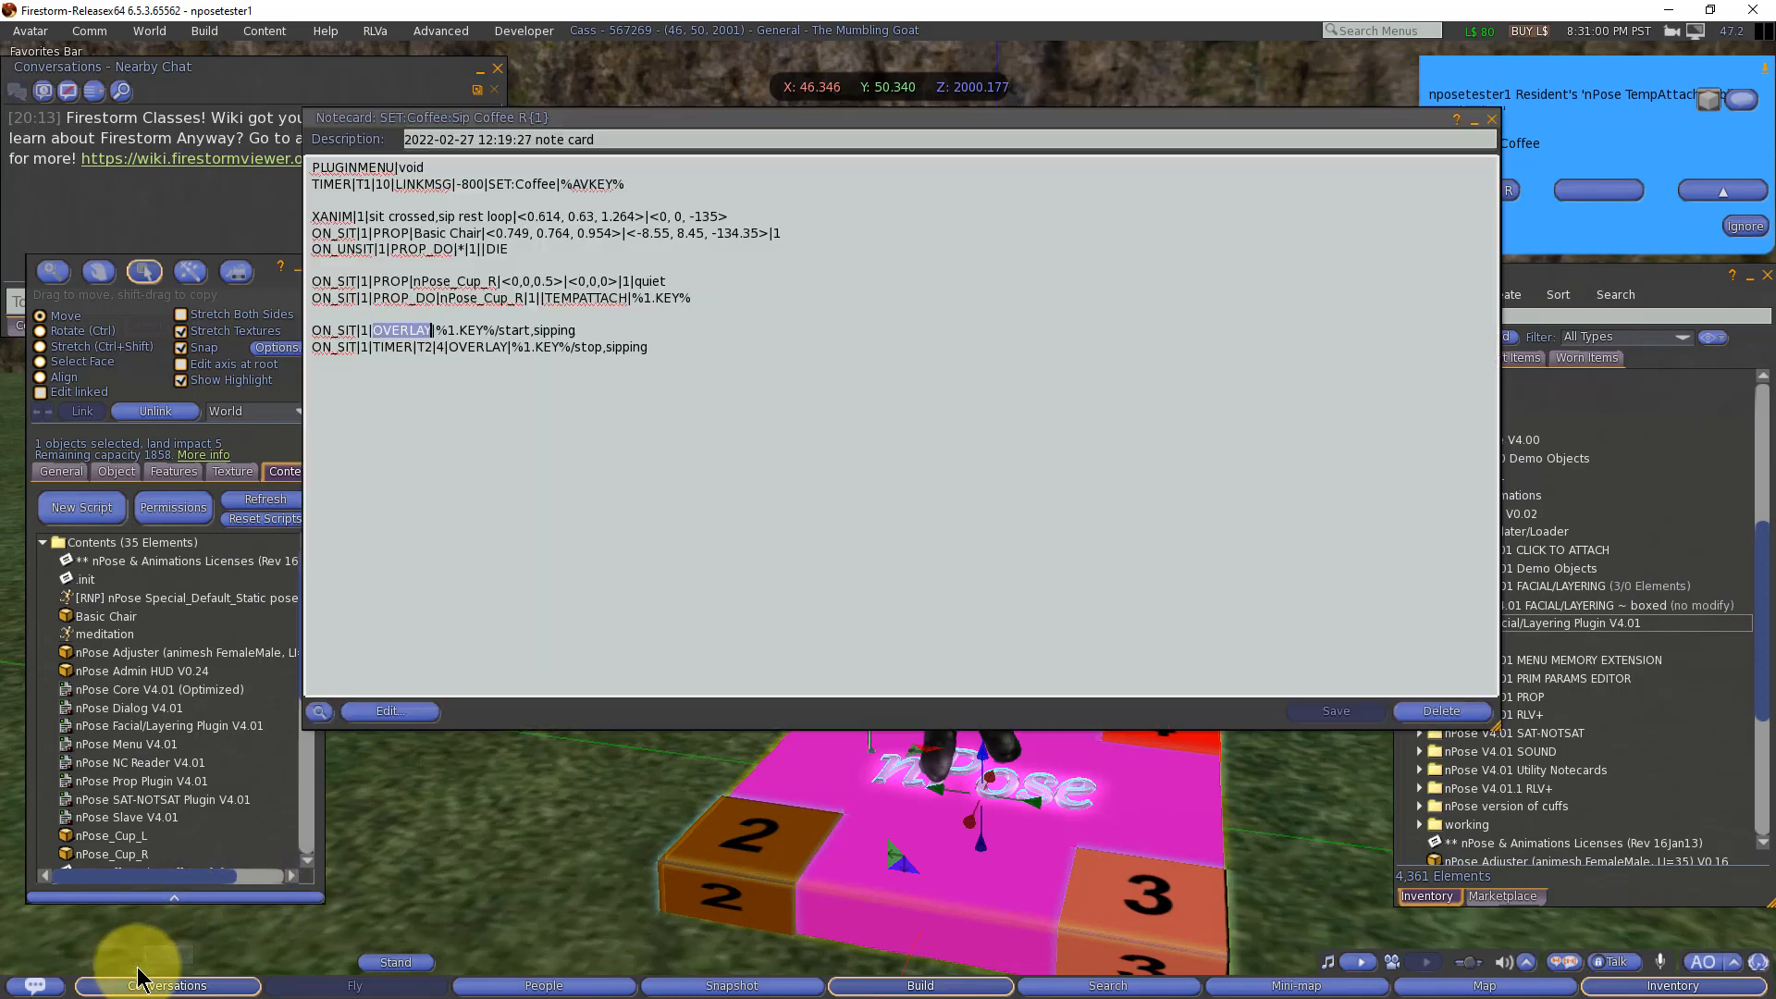
pyautogui.click(721, 344)
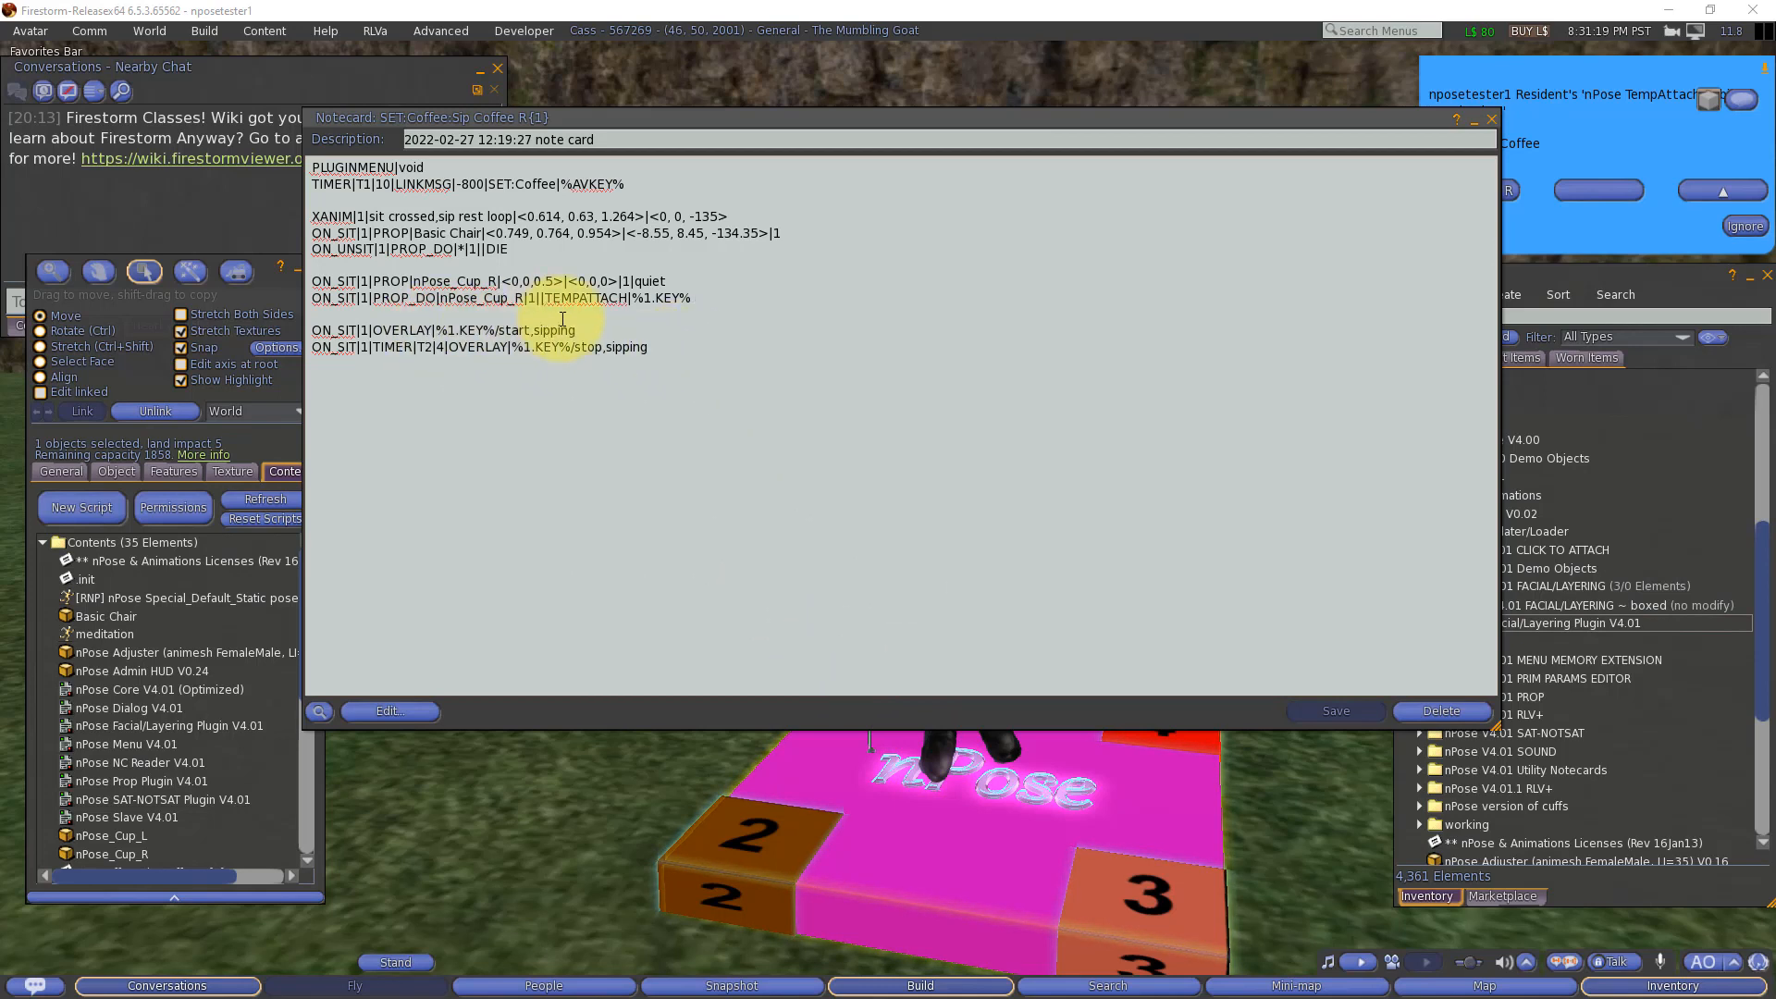
pyautogui.click(675, 422)
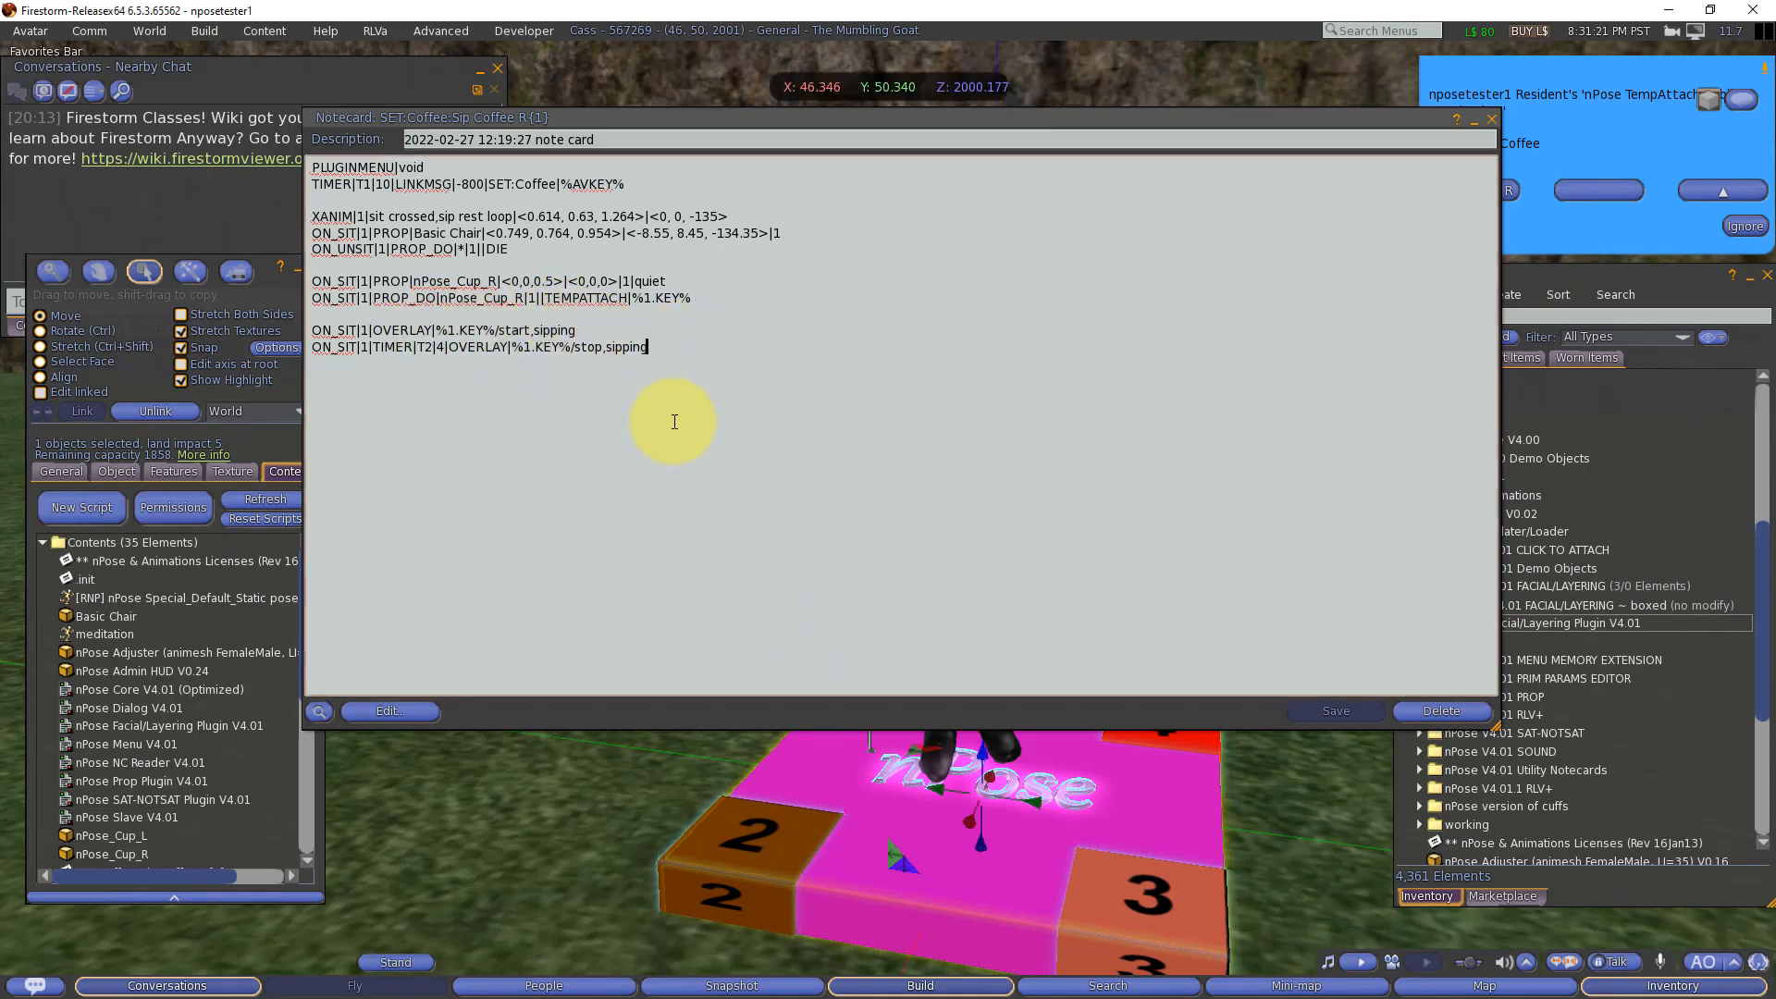
pyautogui.press('Return')
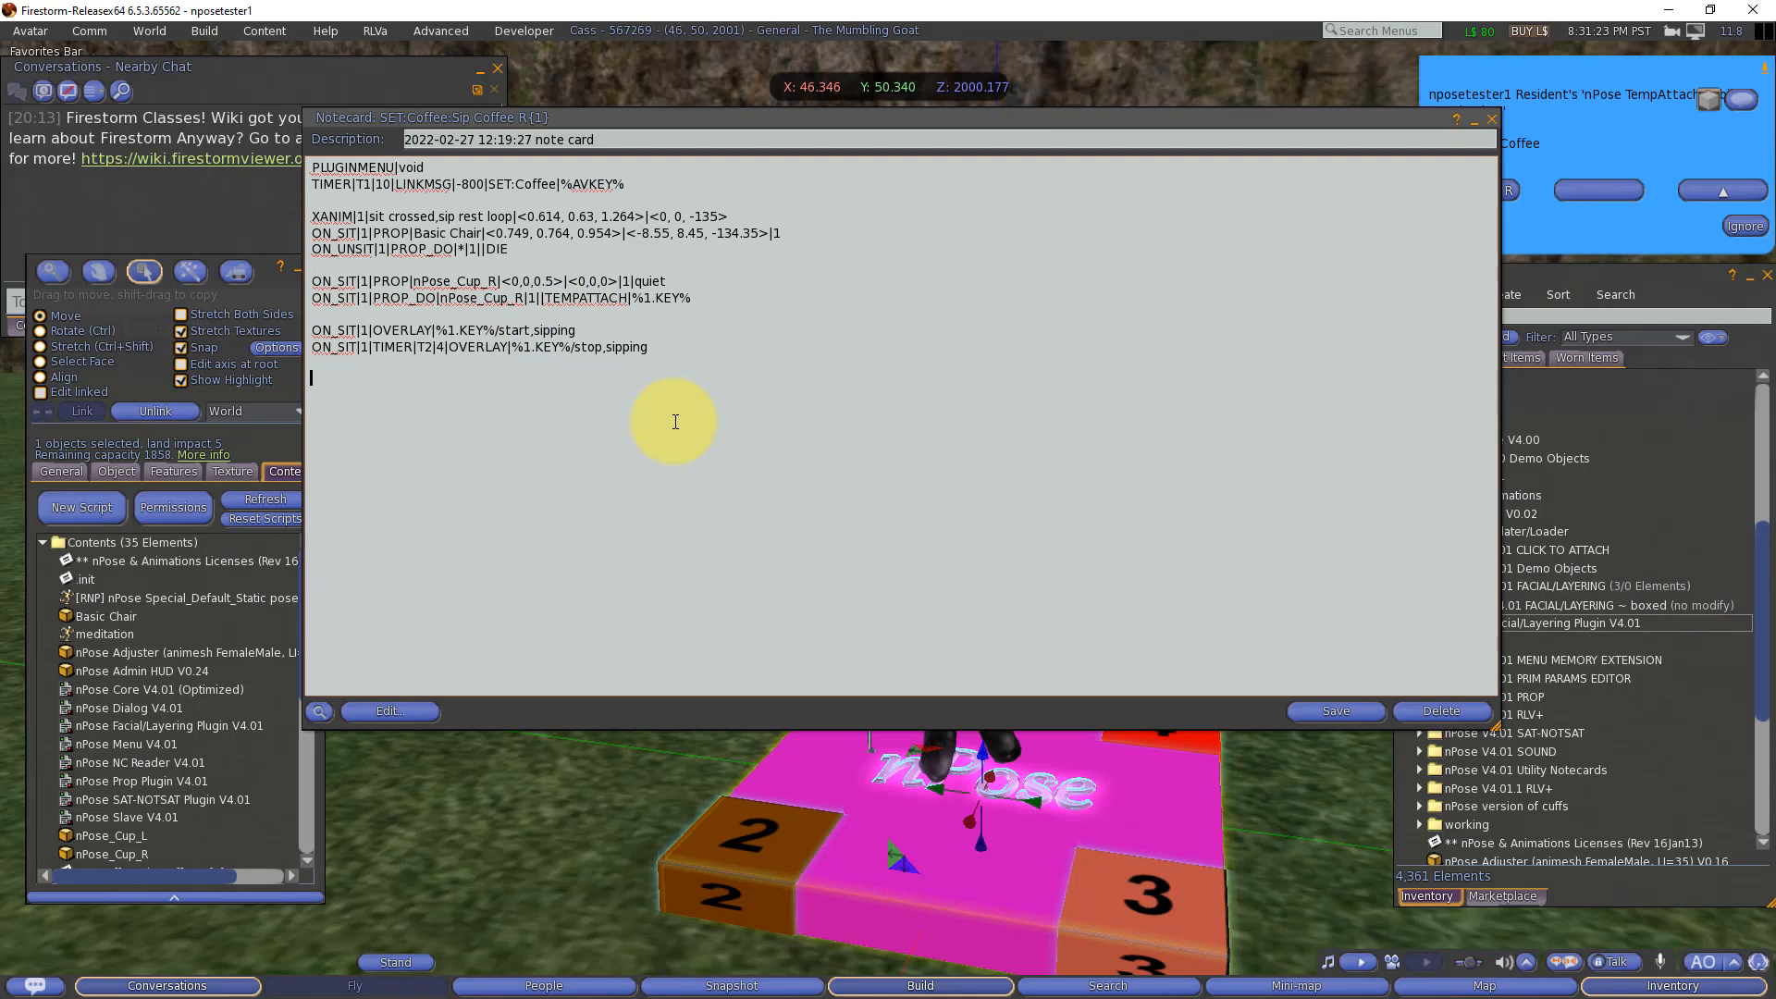
pyautogui.write('ON_SIT|1|TIMER|T3|15|OVERLAY|%1.KEY%/start,sipping ON_SIT|1|TIMER|T4|19|OVERLAY|%1.KEY%/stop,sipping')
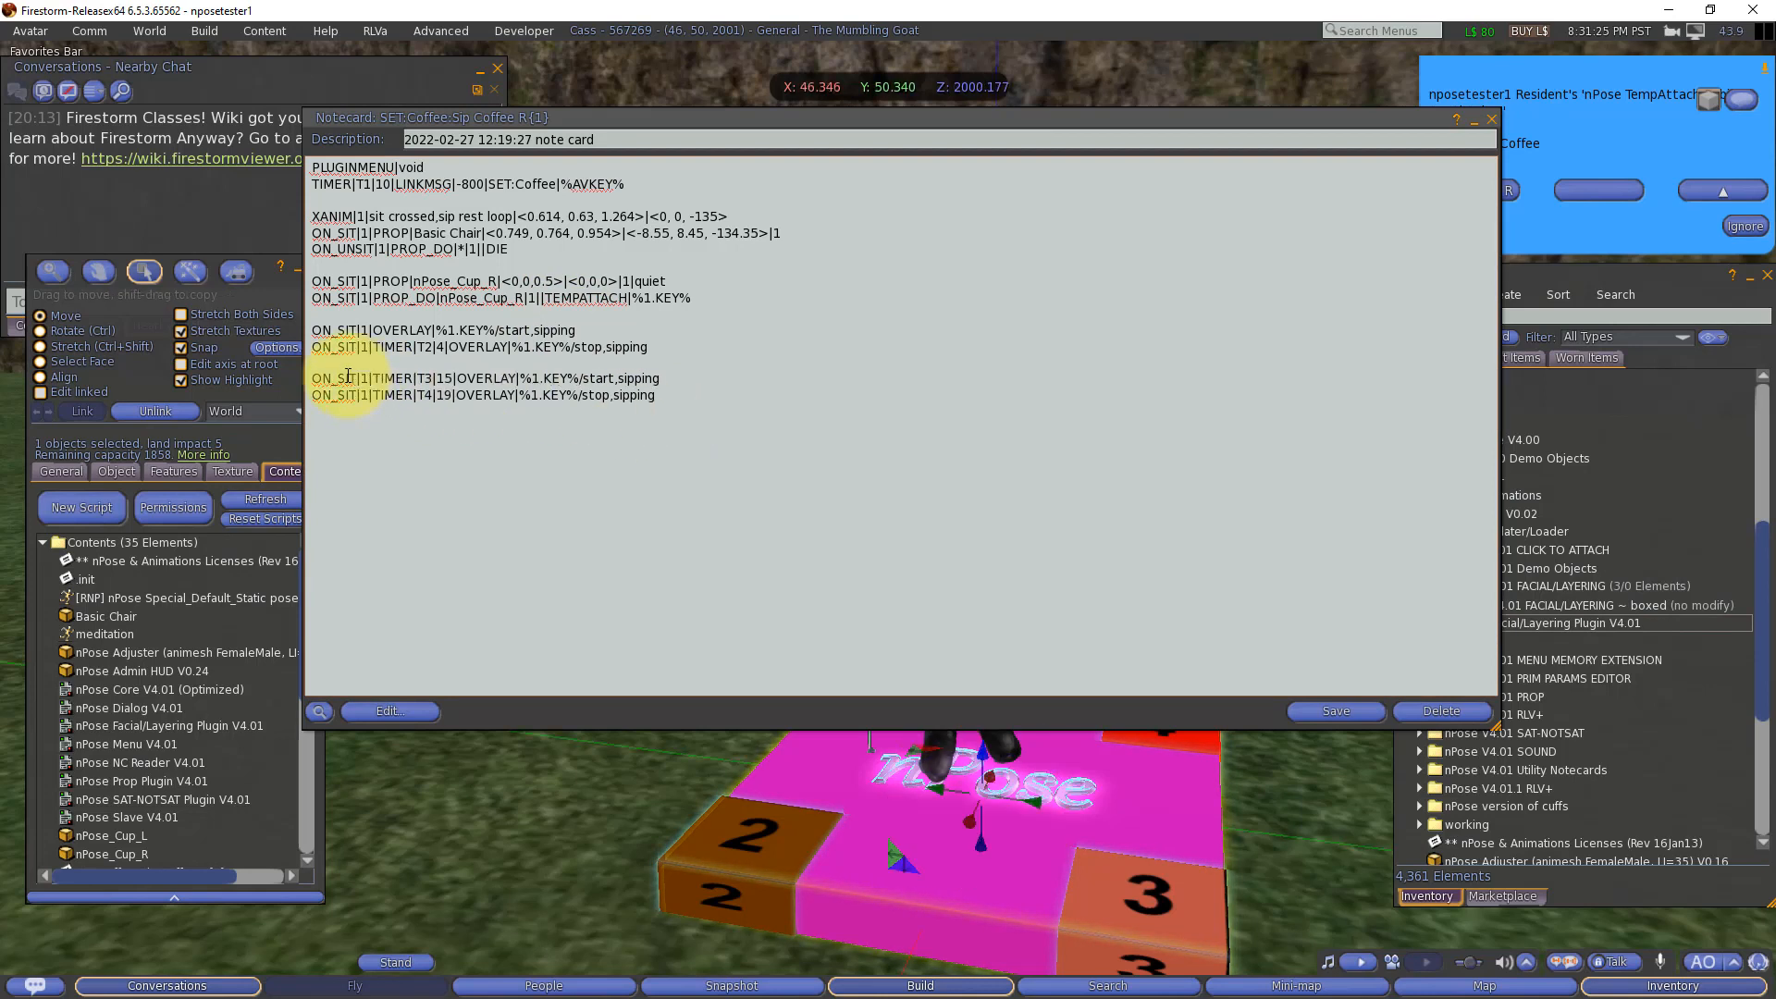
# Step: Recheck the delays and animation name in the T3 and T4 sipping lines, and save and minimize the Sip Coffee R notecard
pyautogui.doubleClick(445, 379)
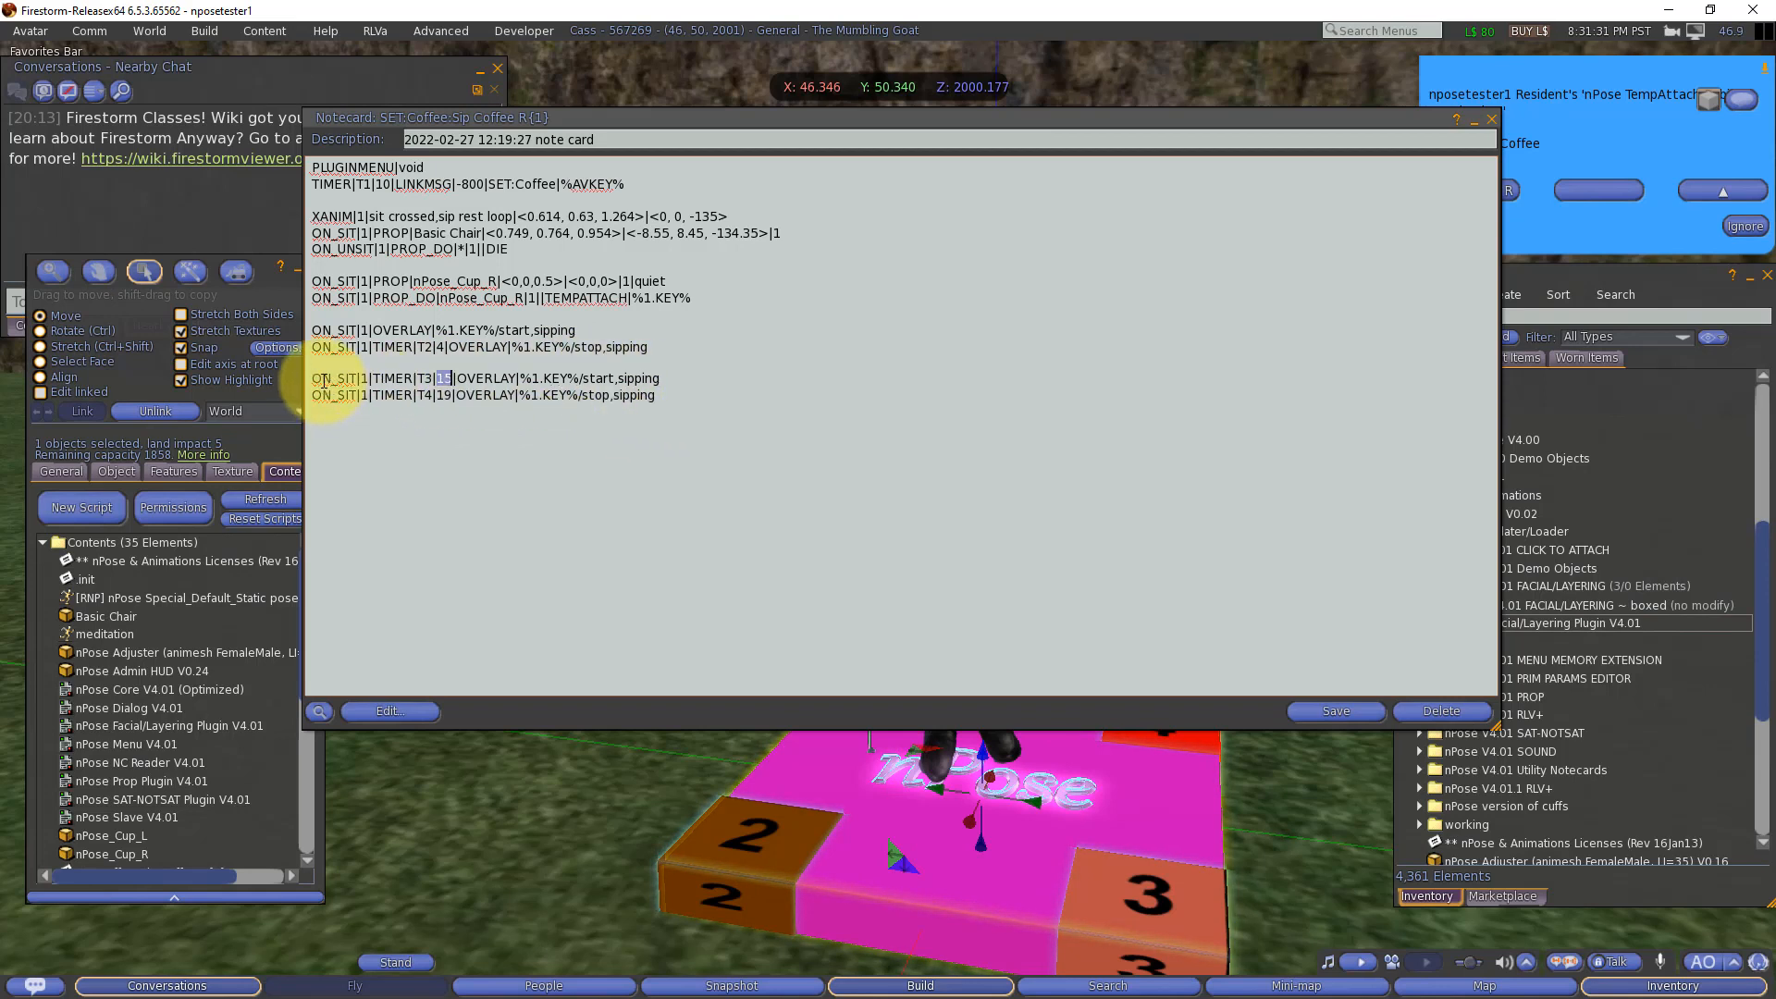
pyautogui.click(597, 380)
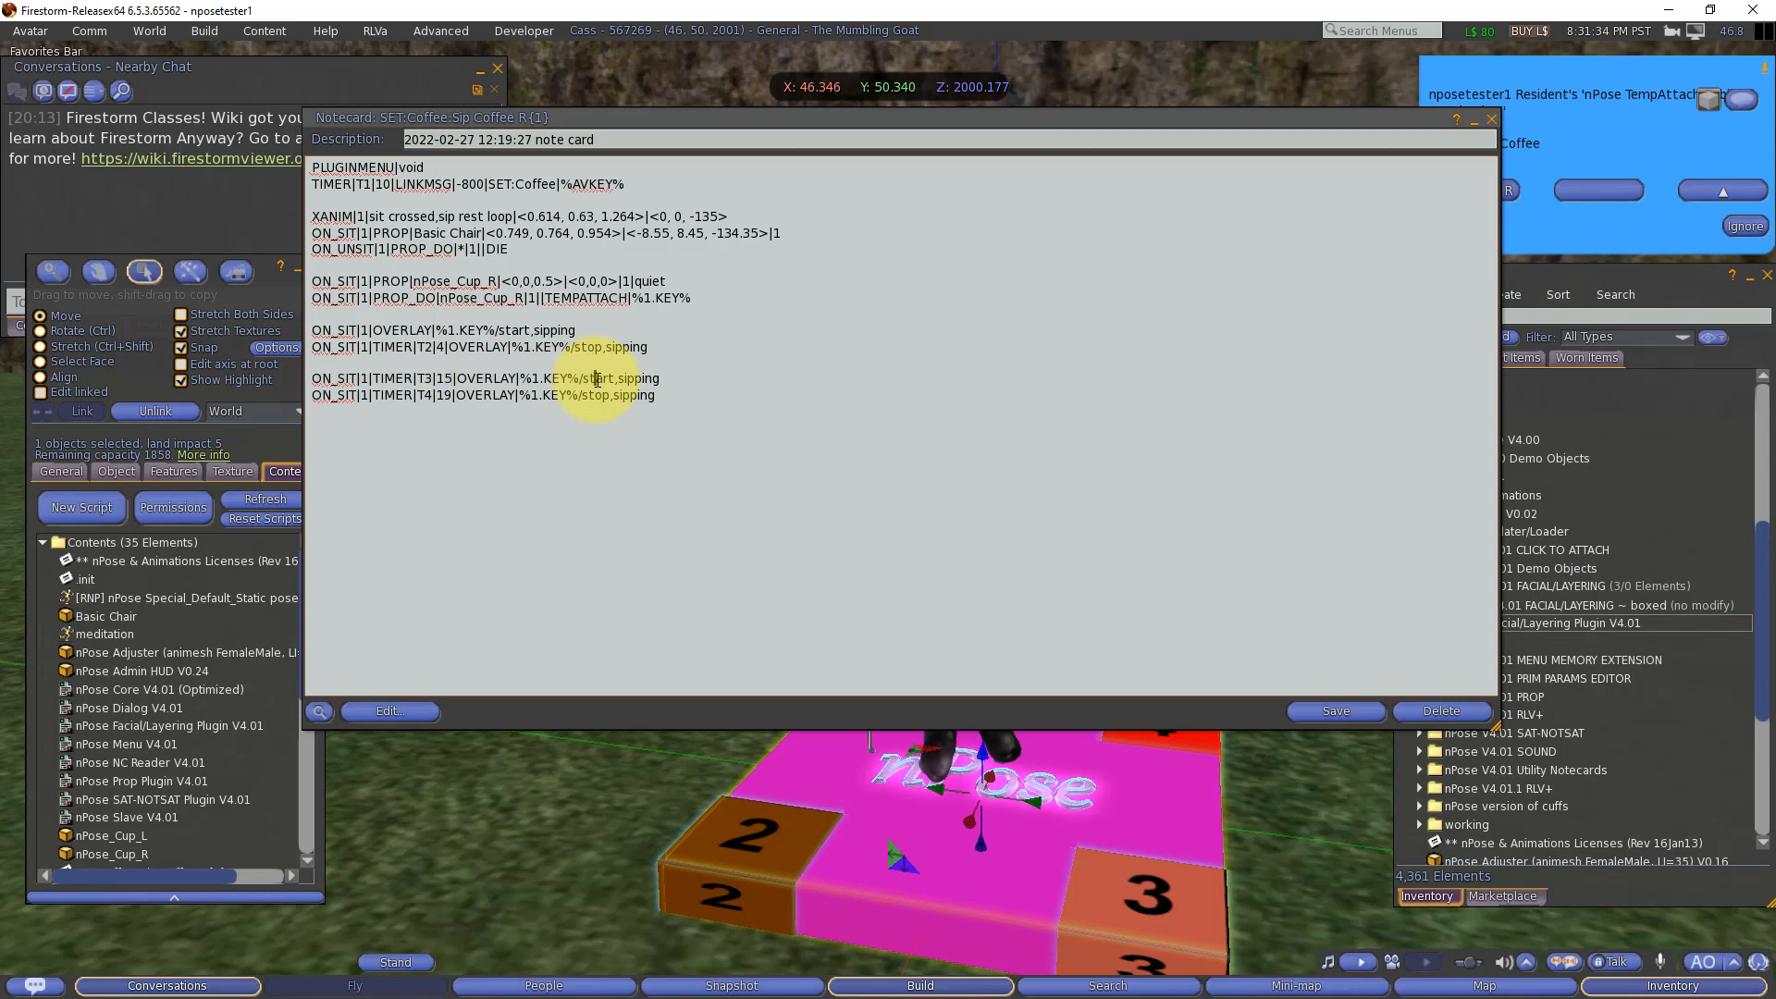
pyautogui.doubleClick(650, 378)
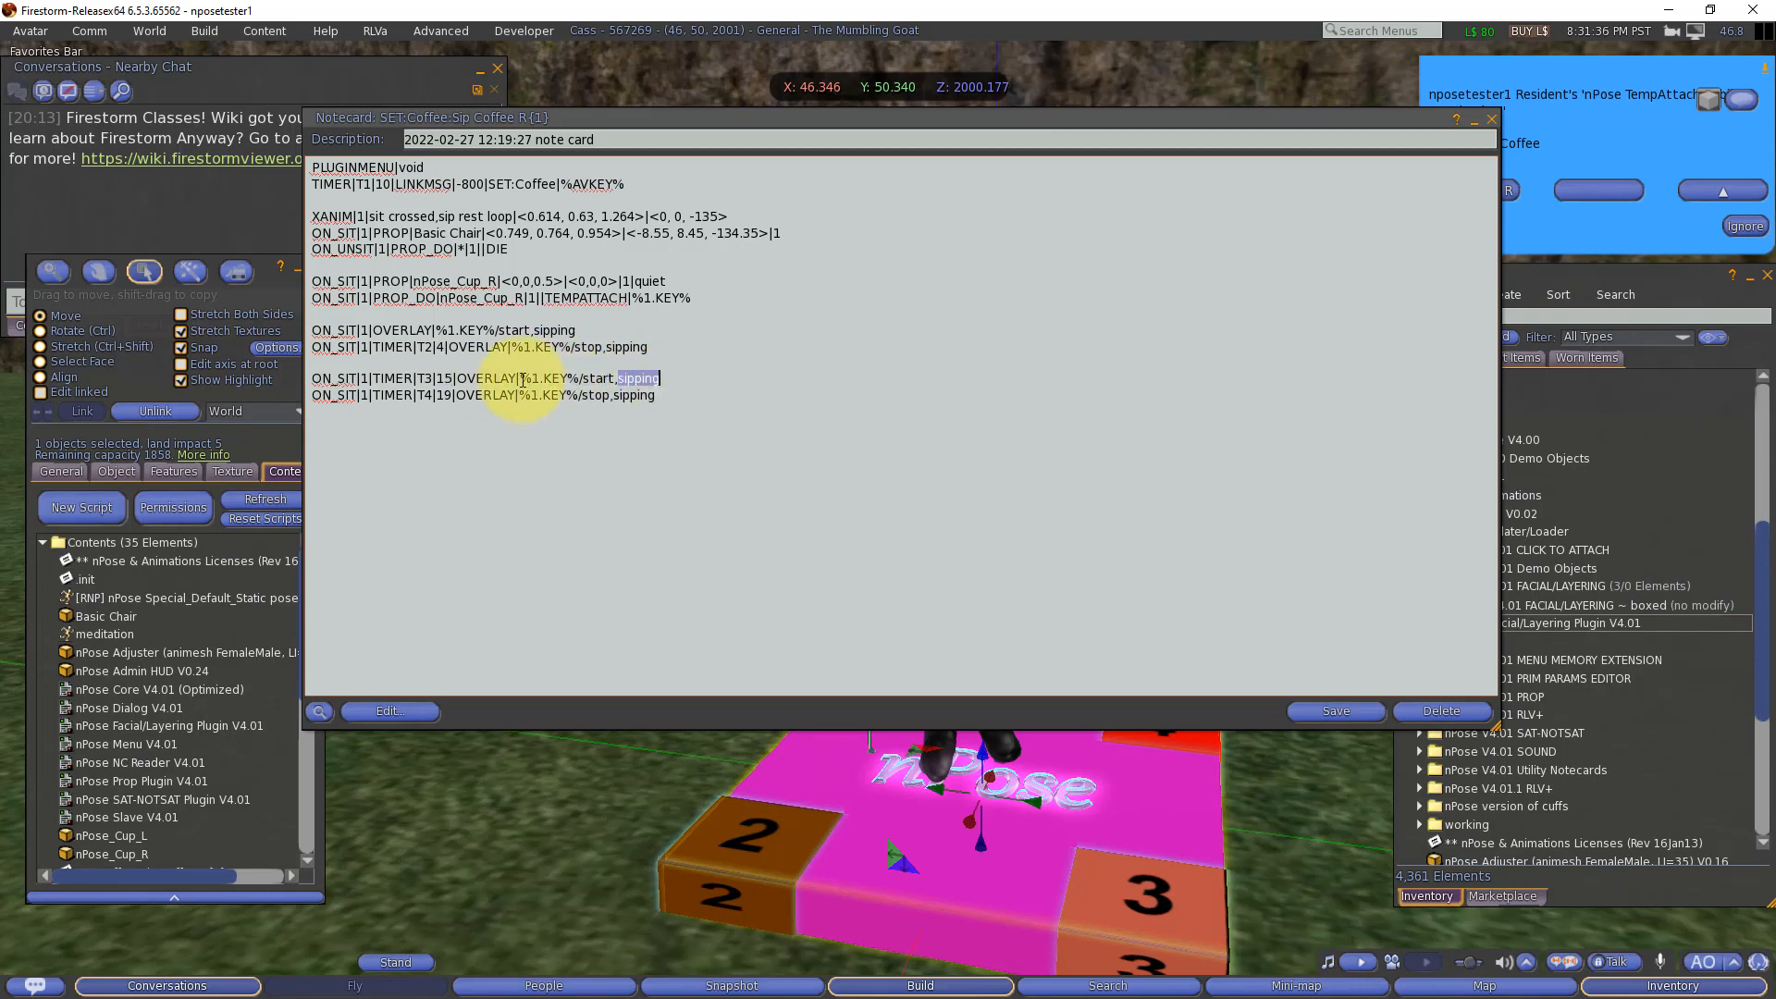
pyautogui.click(443, 397)
pyautogui.doubleClick(443, 396)
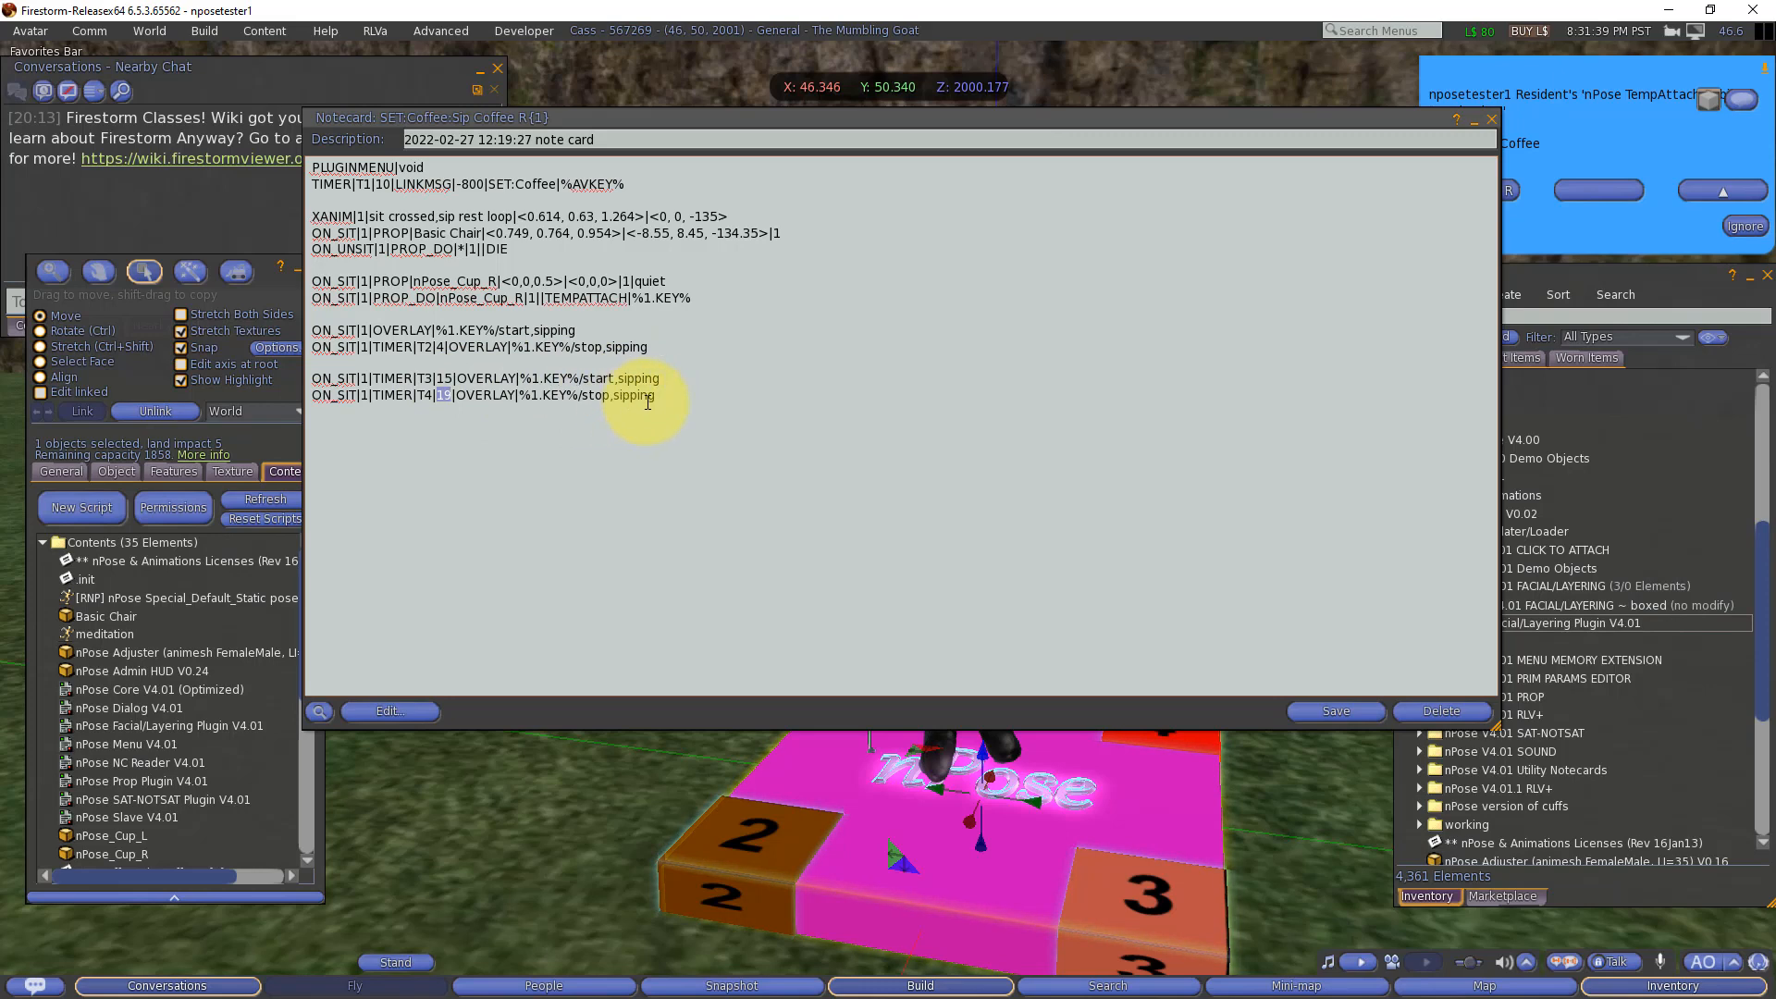
pyautogui.click(1332, 712)
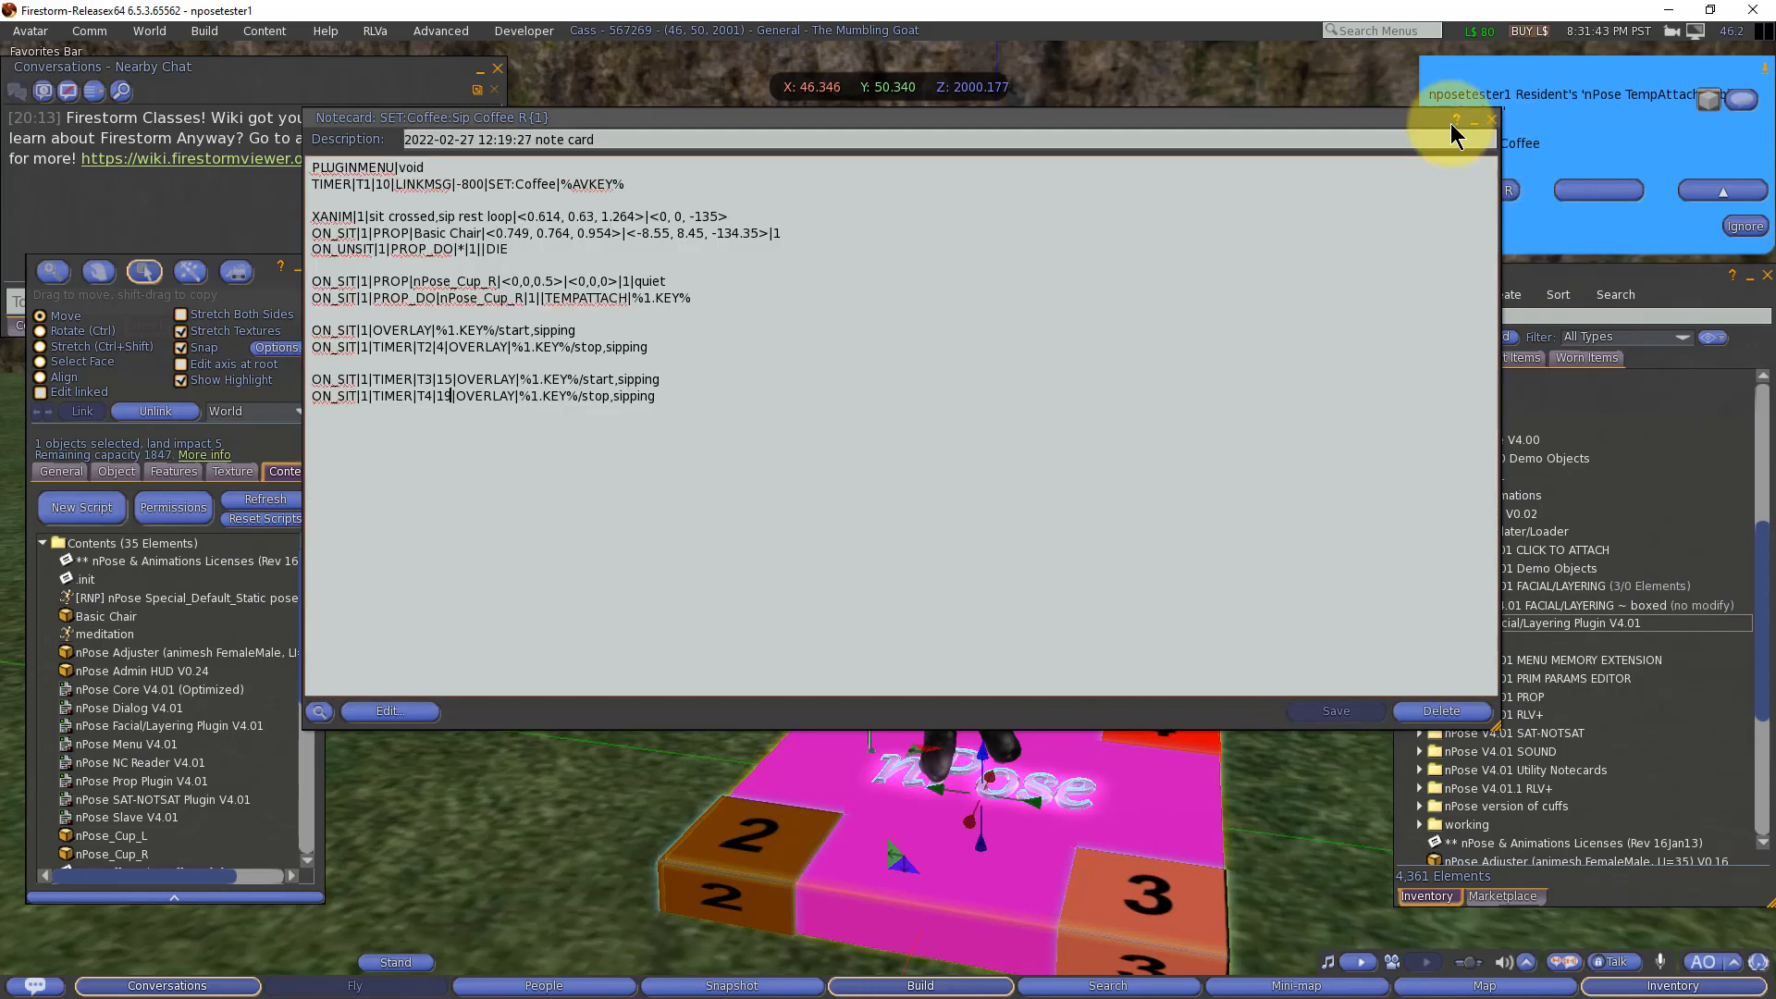
pyautogui.click(1472, 120)
# Step: Dismiss the Coffee menu and allow nPose_Cup_R to attach to the avatar to test the repeated sipping
pyautogui.click(1742, 225)
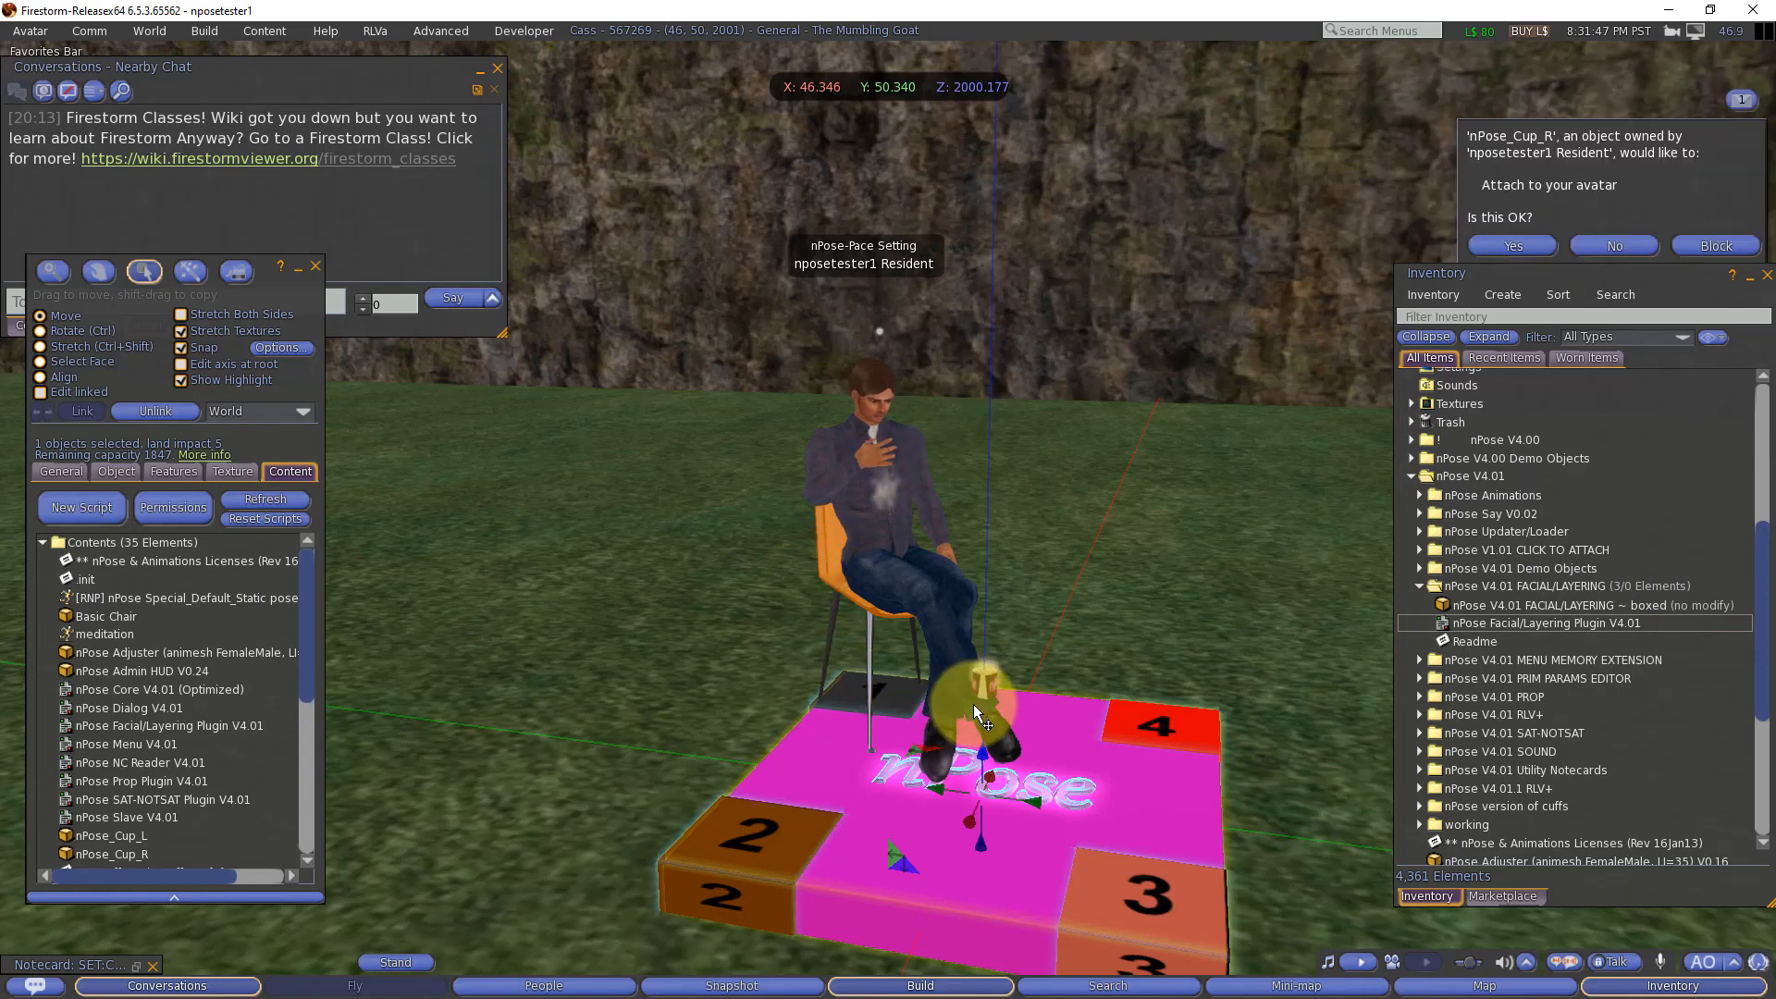
pyautogui.click(1498, 246)
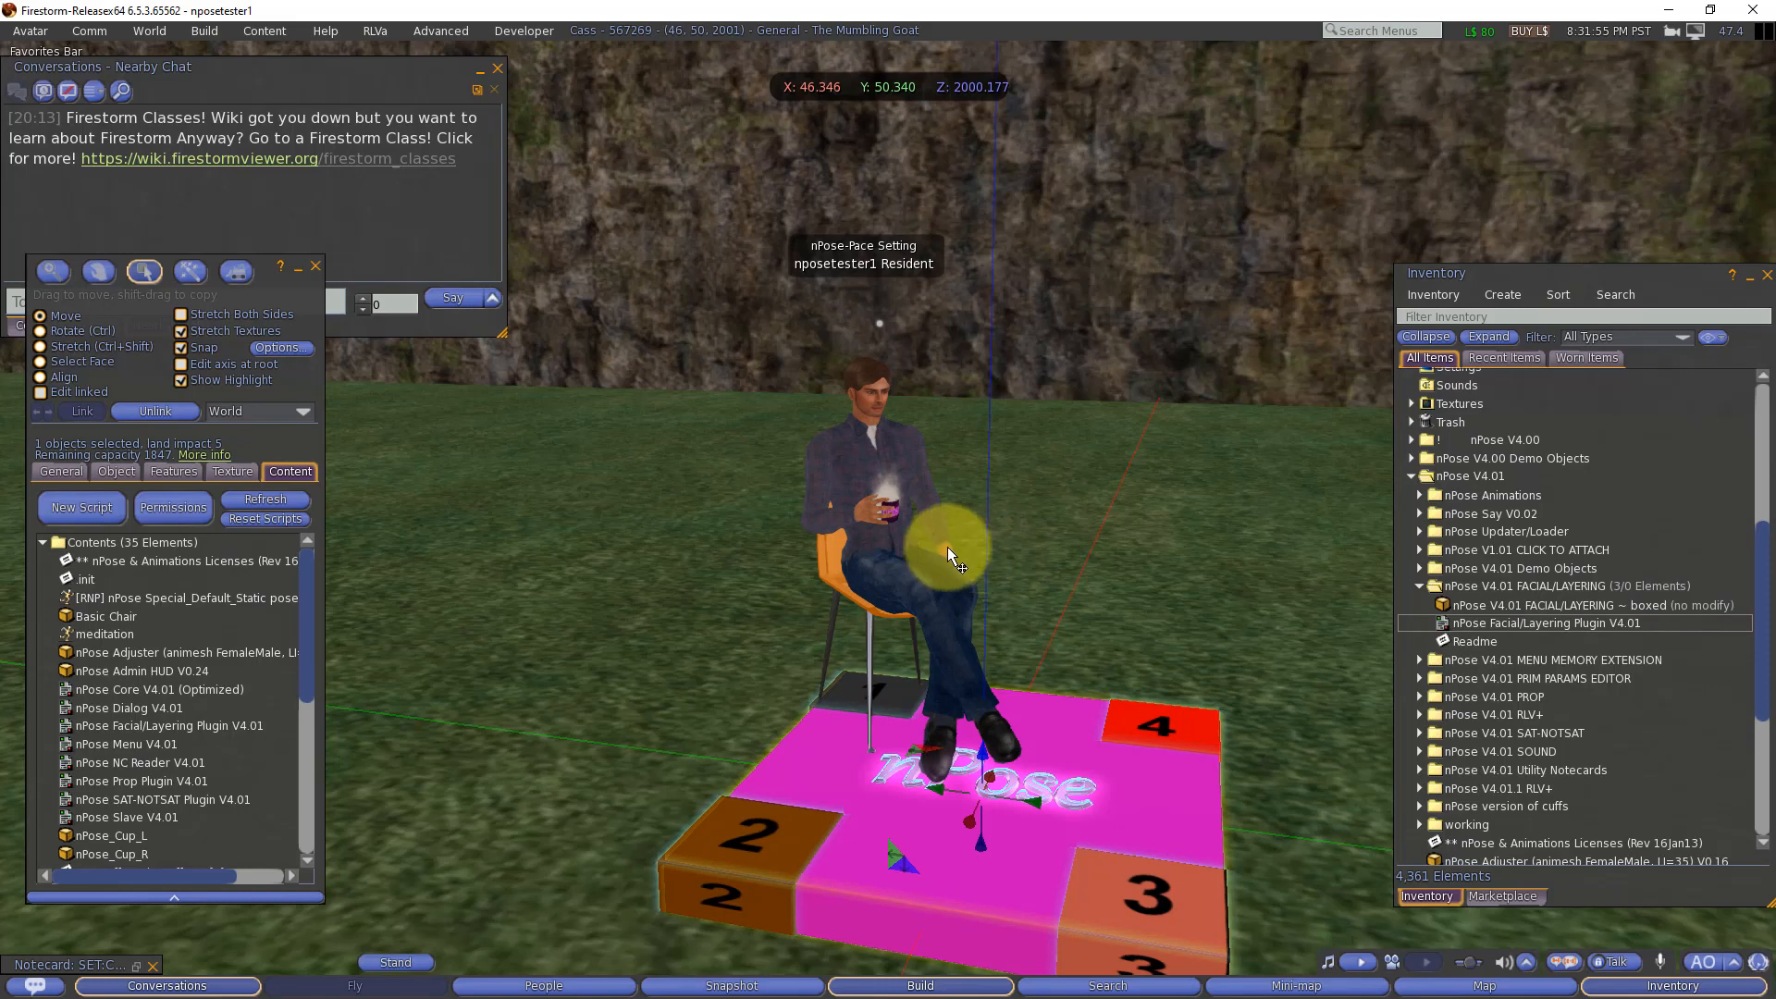
pyautogui.click(877, 518)
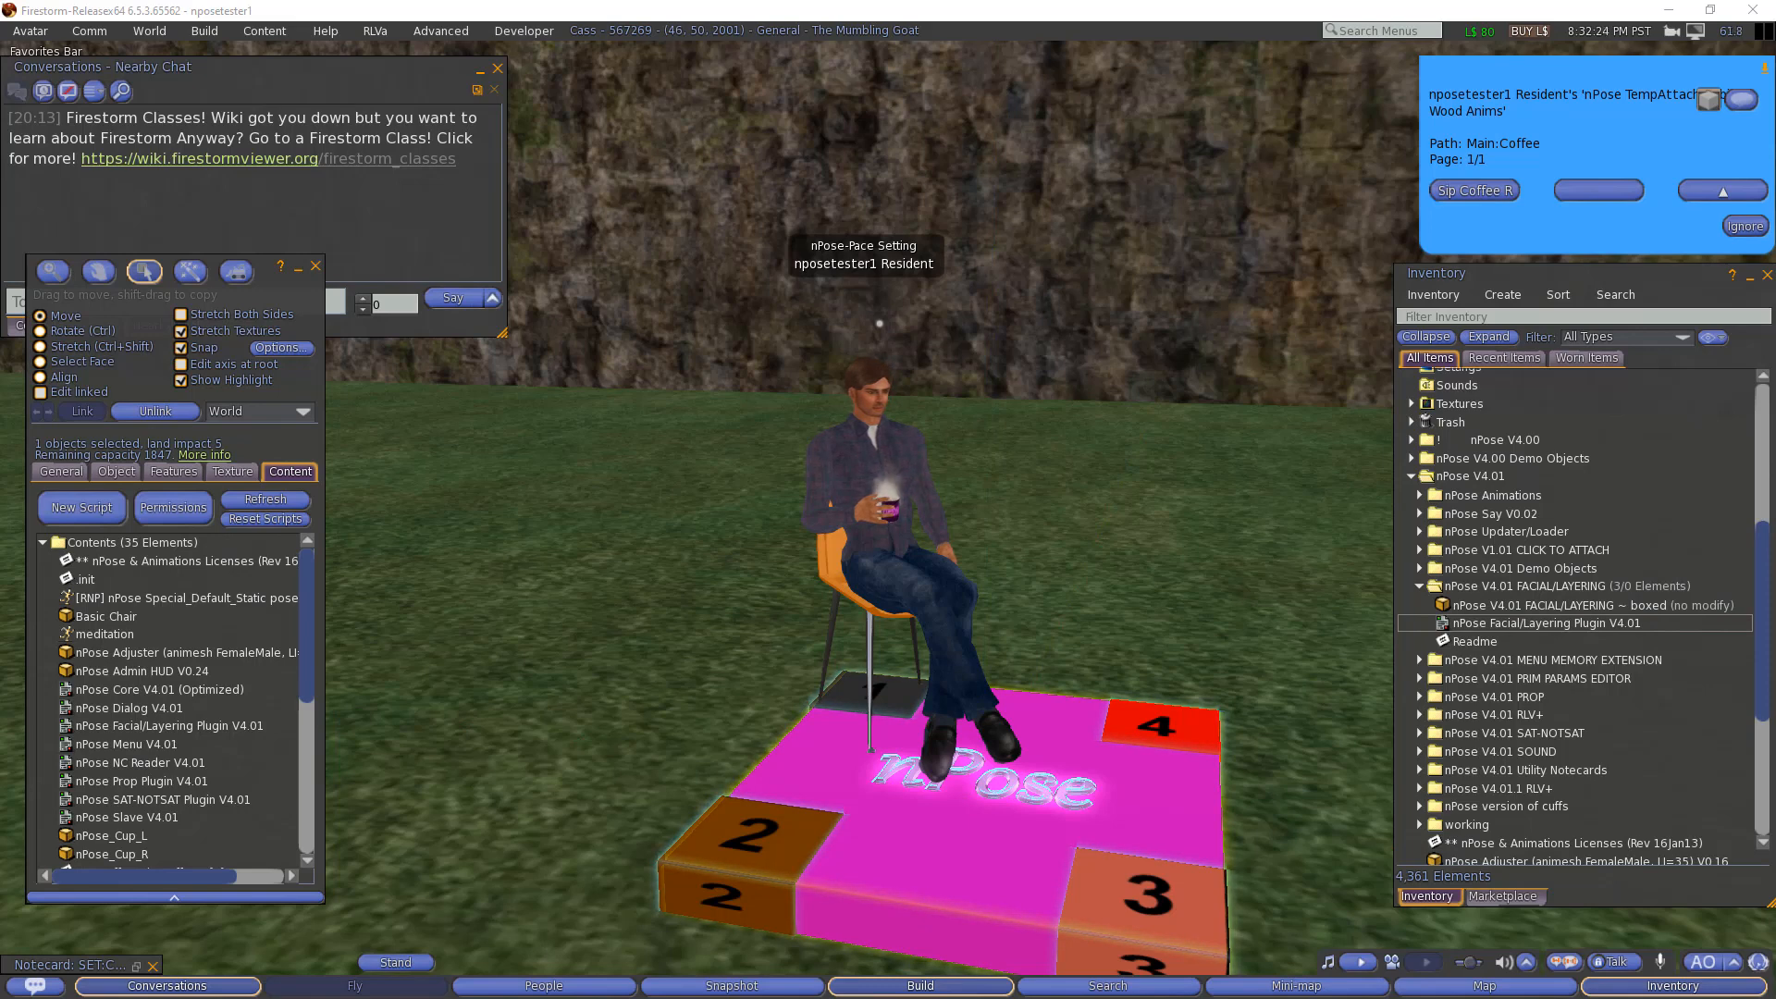
# Step: Reopen the Sip Coffee R notecard and append sipping OVERLAY start/stop timers T5|30, T6|34, T7|45, T8|49, T9|60 and T10|64
pyautogui.click(136, 965)
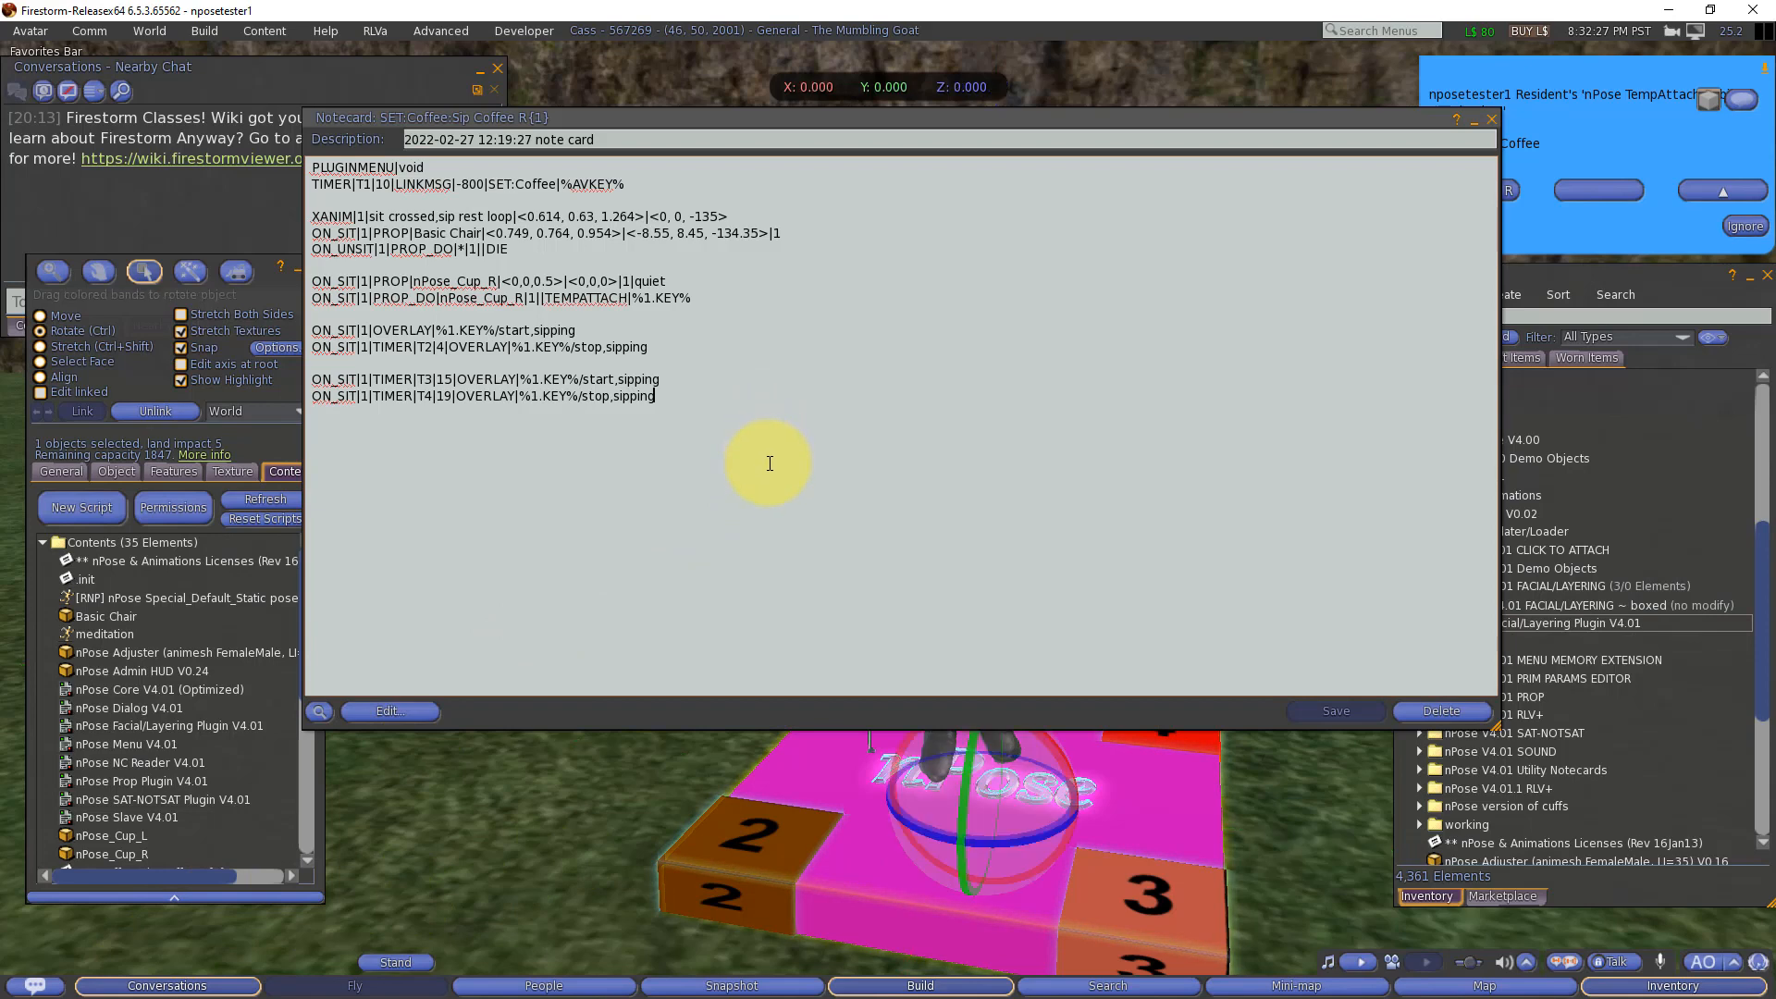
pyautogui.write('ON_SIT|1|TIMER|T5|30|OVERLAY|%1.KEY%/start,sipping ON_SIT|1|TIMER|T6|34|OVERLAY|%1.KEY%/stop,sipping')
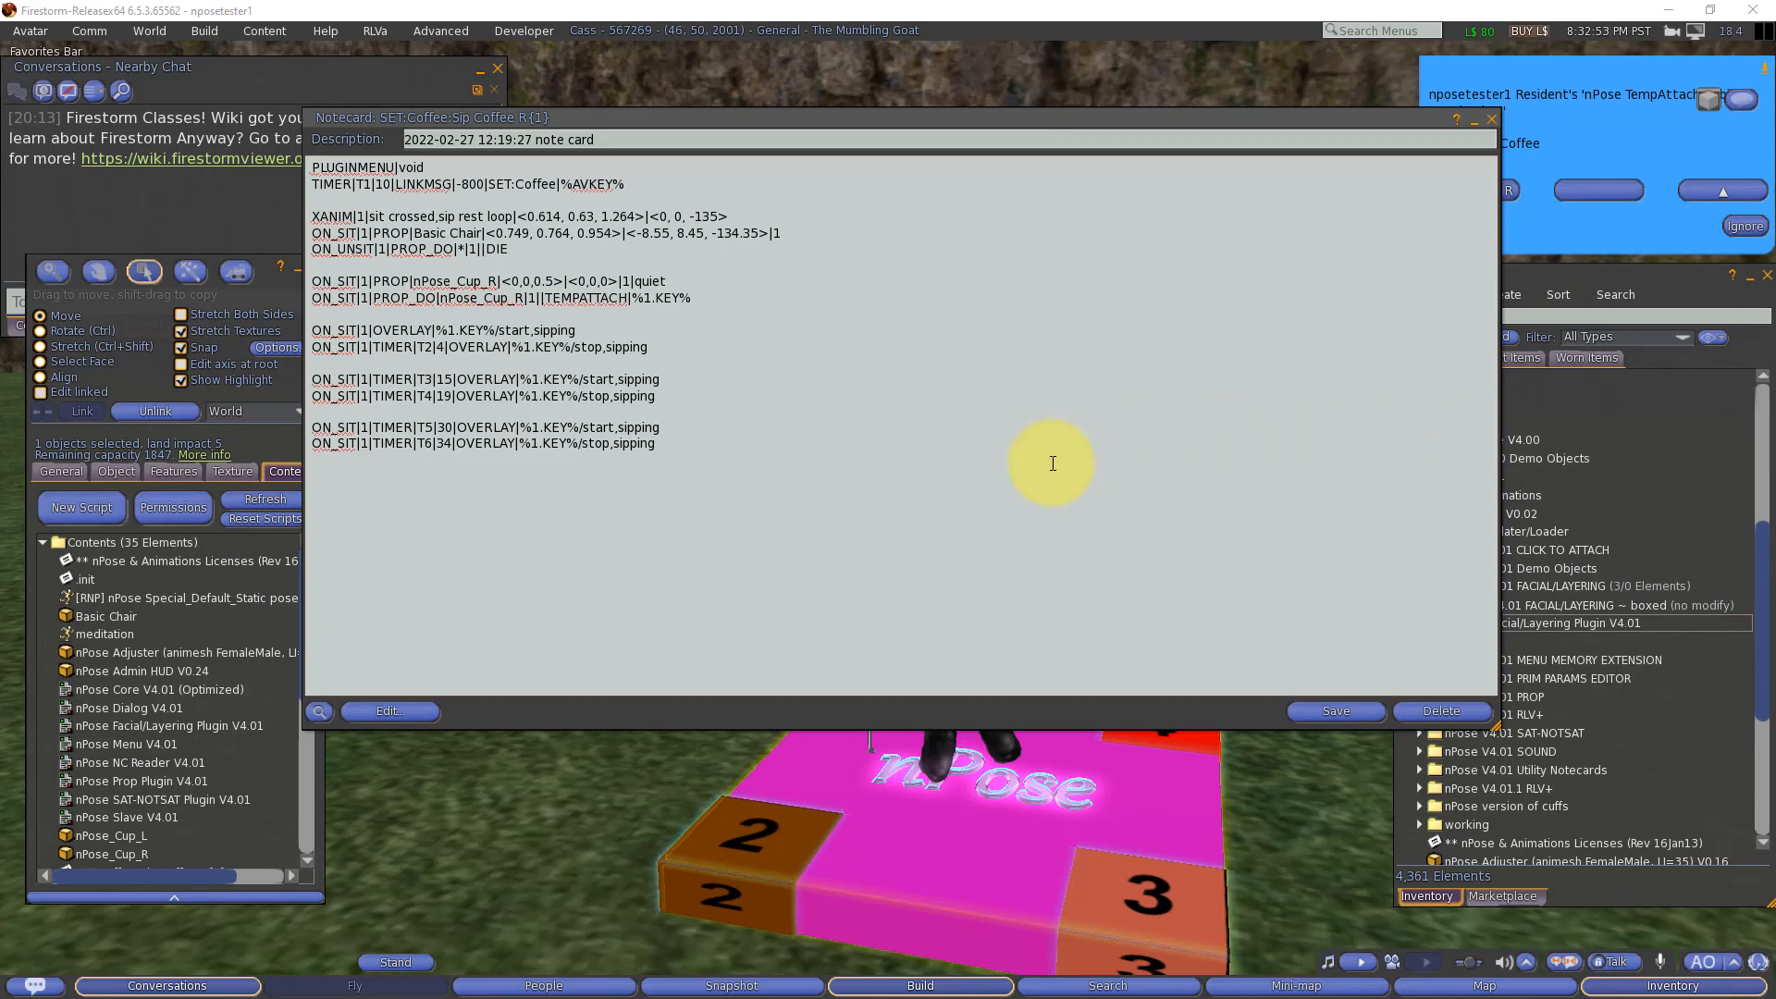
pyautogui.click(912, 515)
pyautogui.write('ON_SIT|1|TIMER|T7|45|OVERLAY|%1.KEY%/start,sipping ON_SIT|1|TIMER|T8|49|OVERLAY|%1.KEY%/stop,sipping  ON_SIT|1|TIMER|T9|60|OVERLAY|%1.KEY%/start,sipping ON_SIT|1|TIMER|T10|64|OVERLAY|%1.KEY%/stop,sipping')
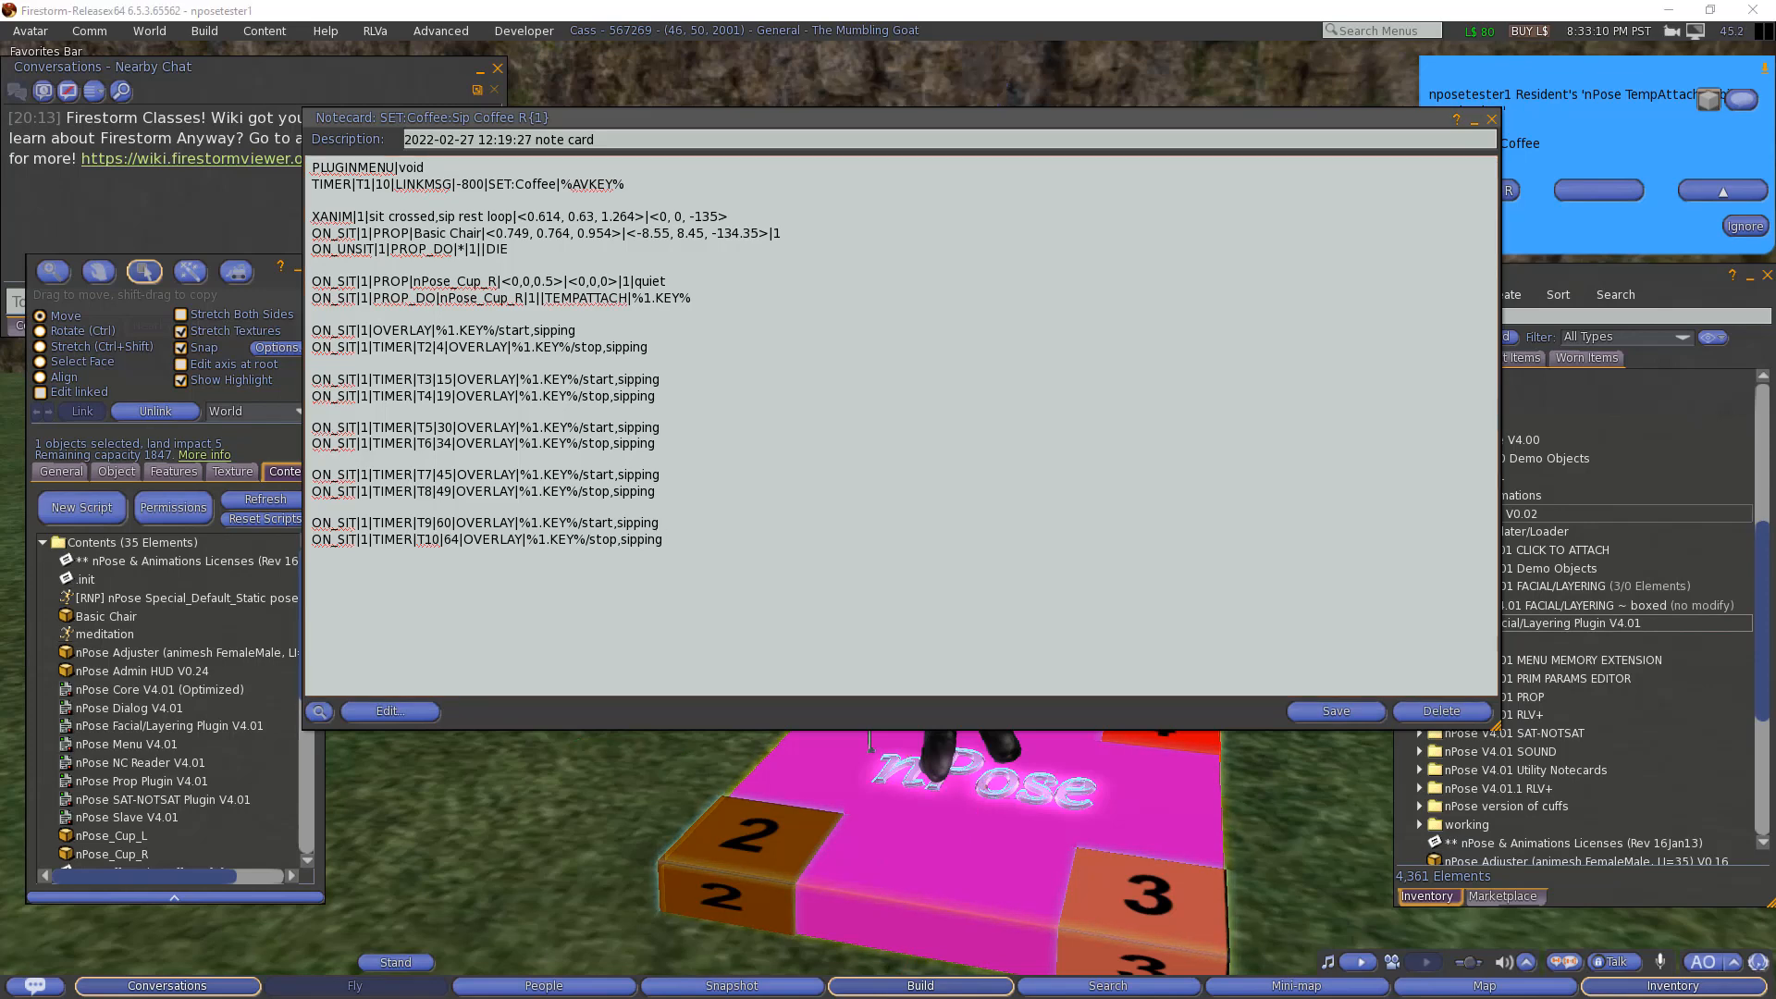
# Step: Append ON_SIT|1|TIMER|T11|64|LINKMSG|5000|%DISPLAYNAME% you drank every drop, time for another? to the Sip Coffee R notecard
pyautogui.click(792, 548)
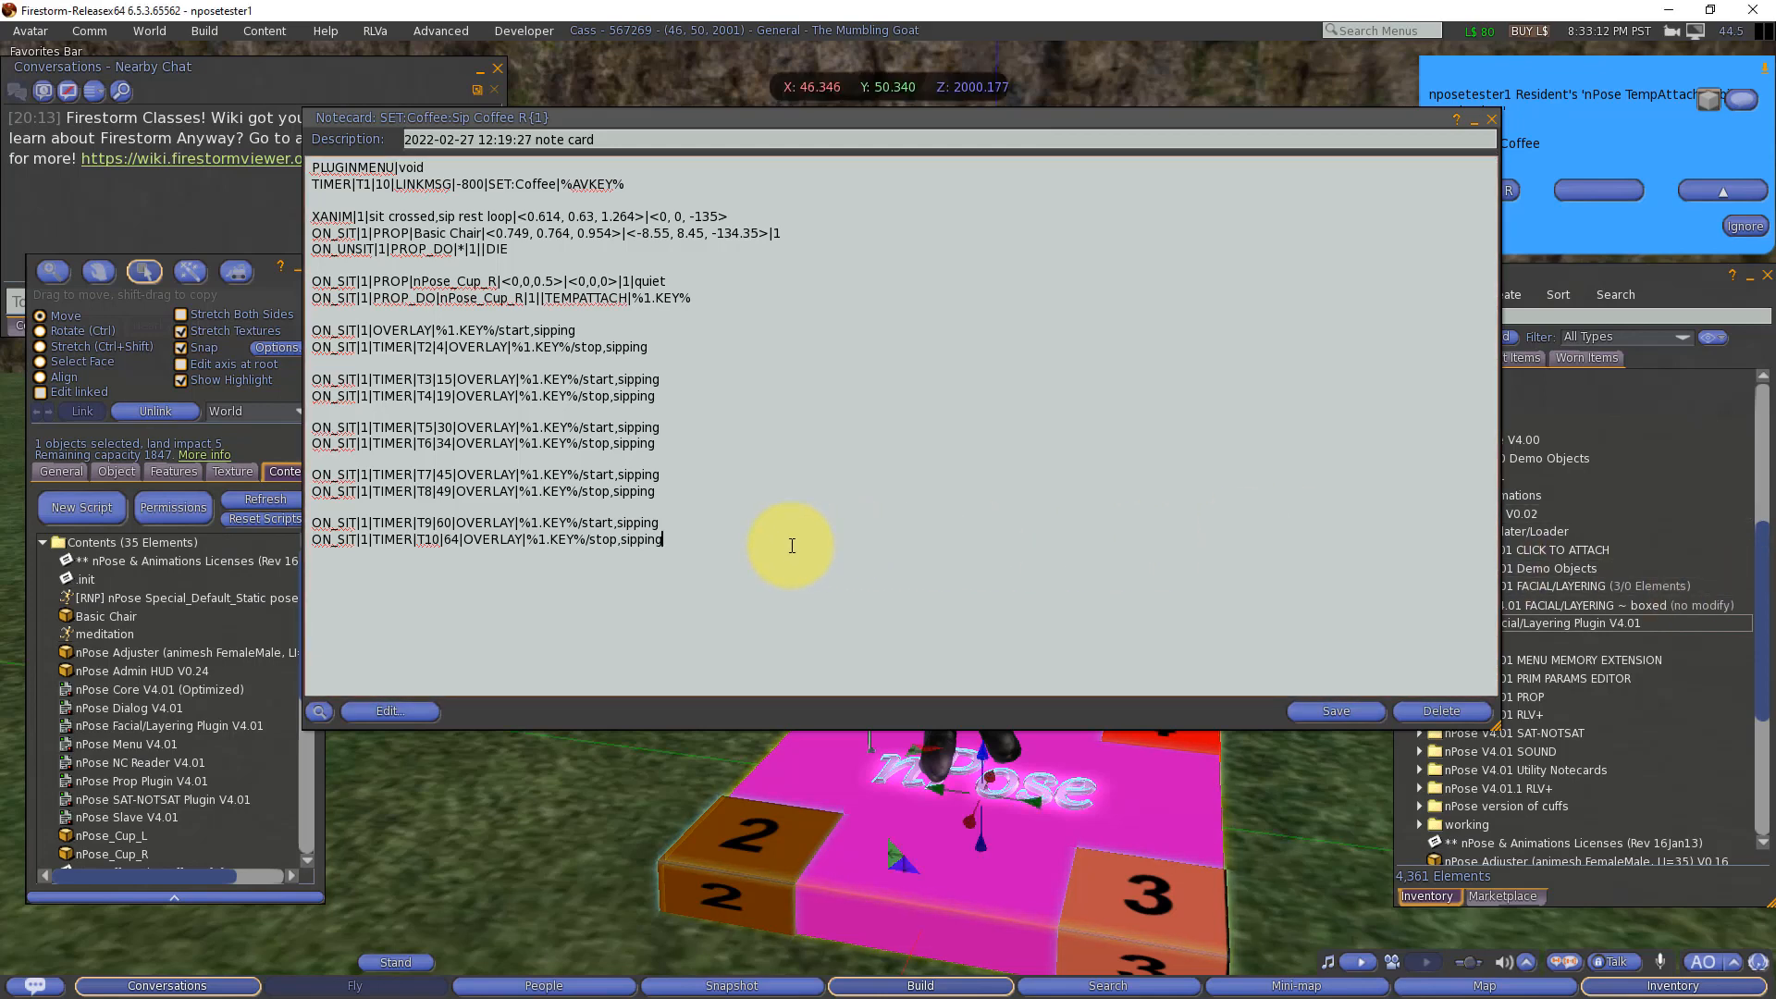
pyautogui.write('ON_SIT|1|TIMER|T11|64|LINKMSG|5000|%DISPLAYNAME% you drank every drop, time for another?')
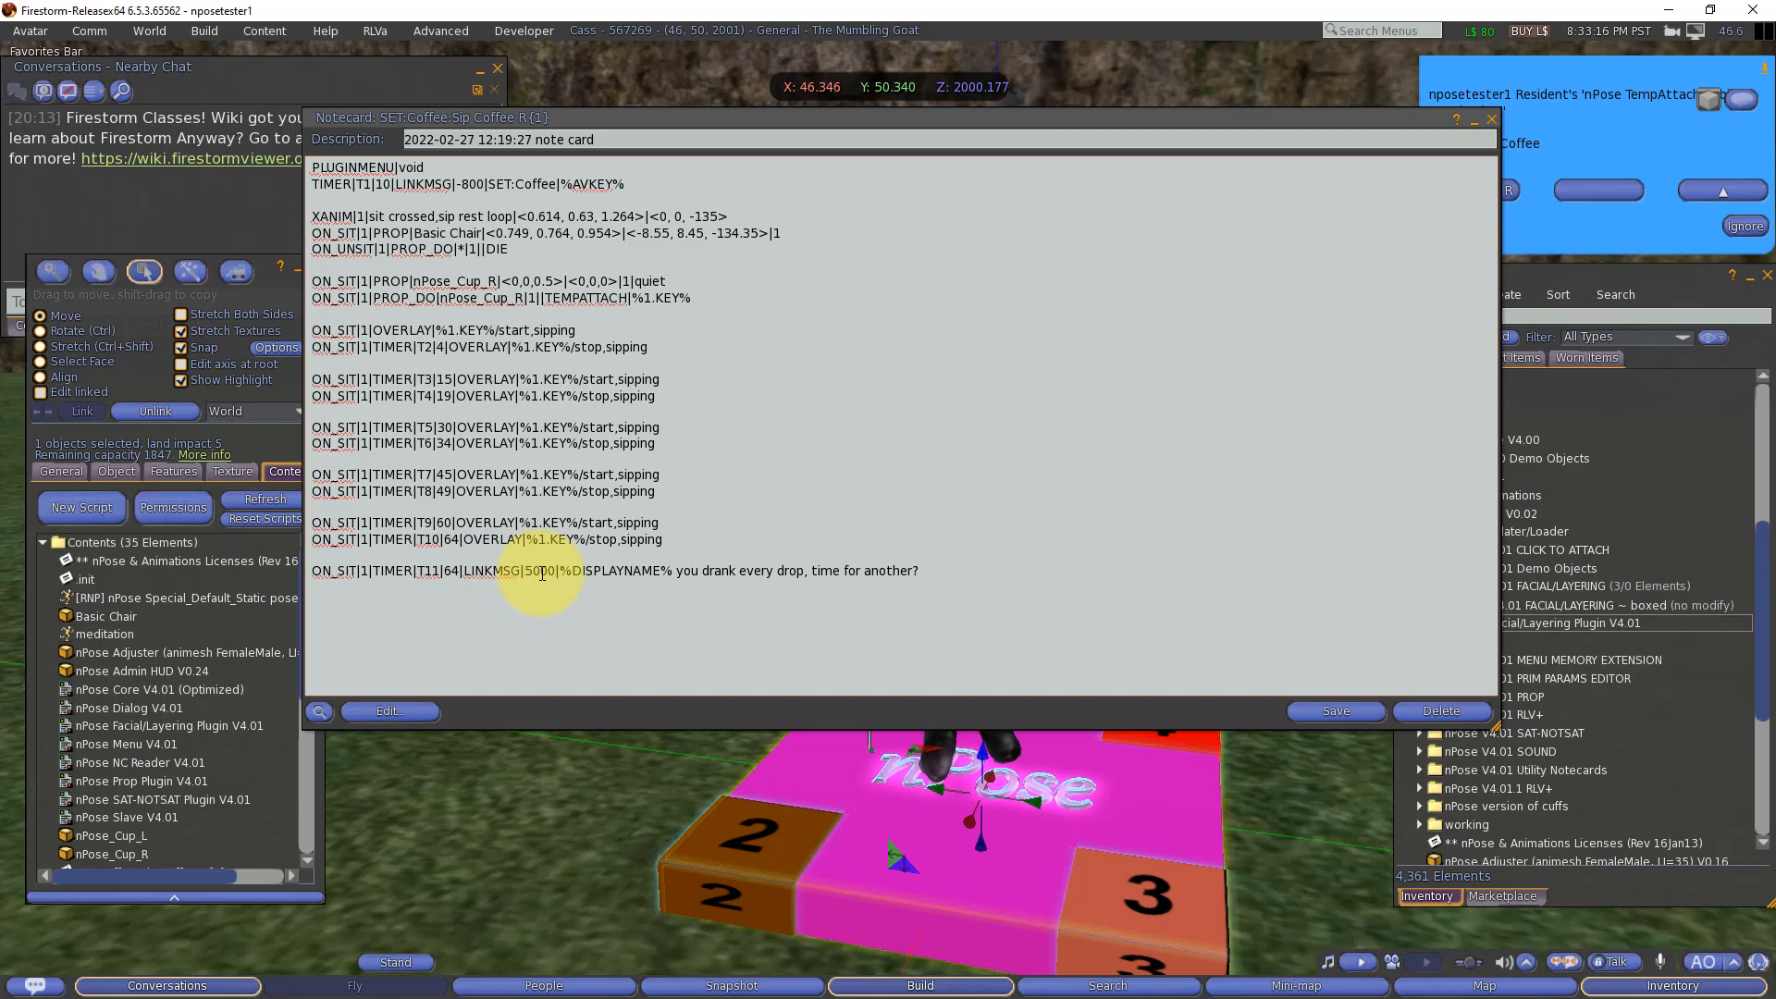
pyautogui.doubleClick(630, 572)
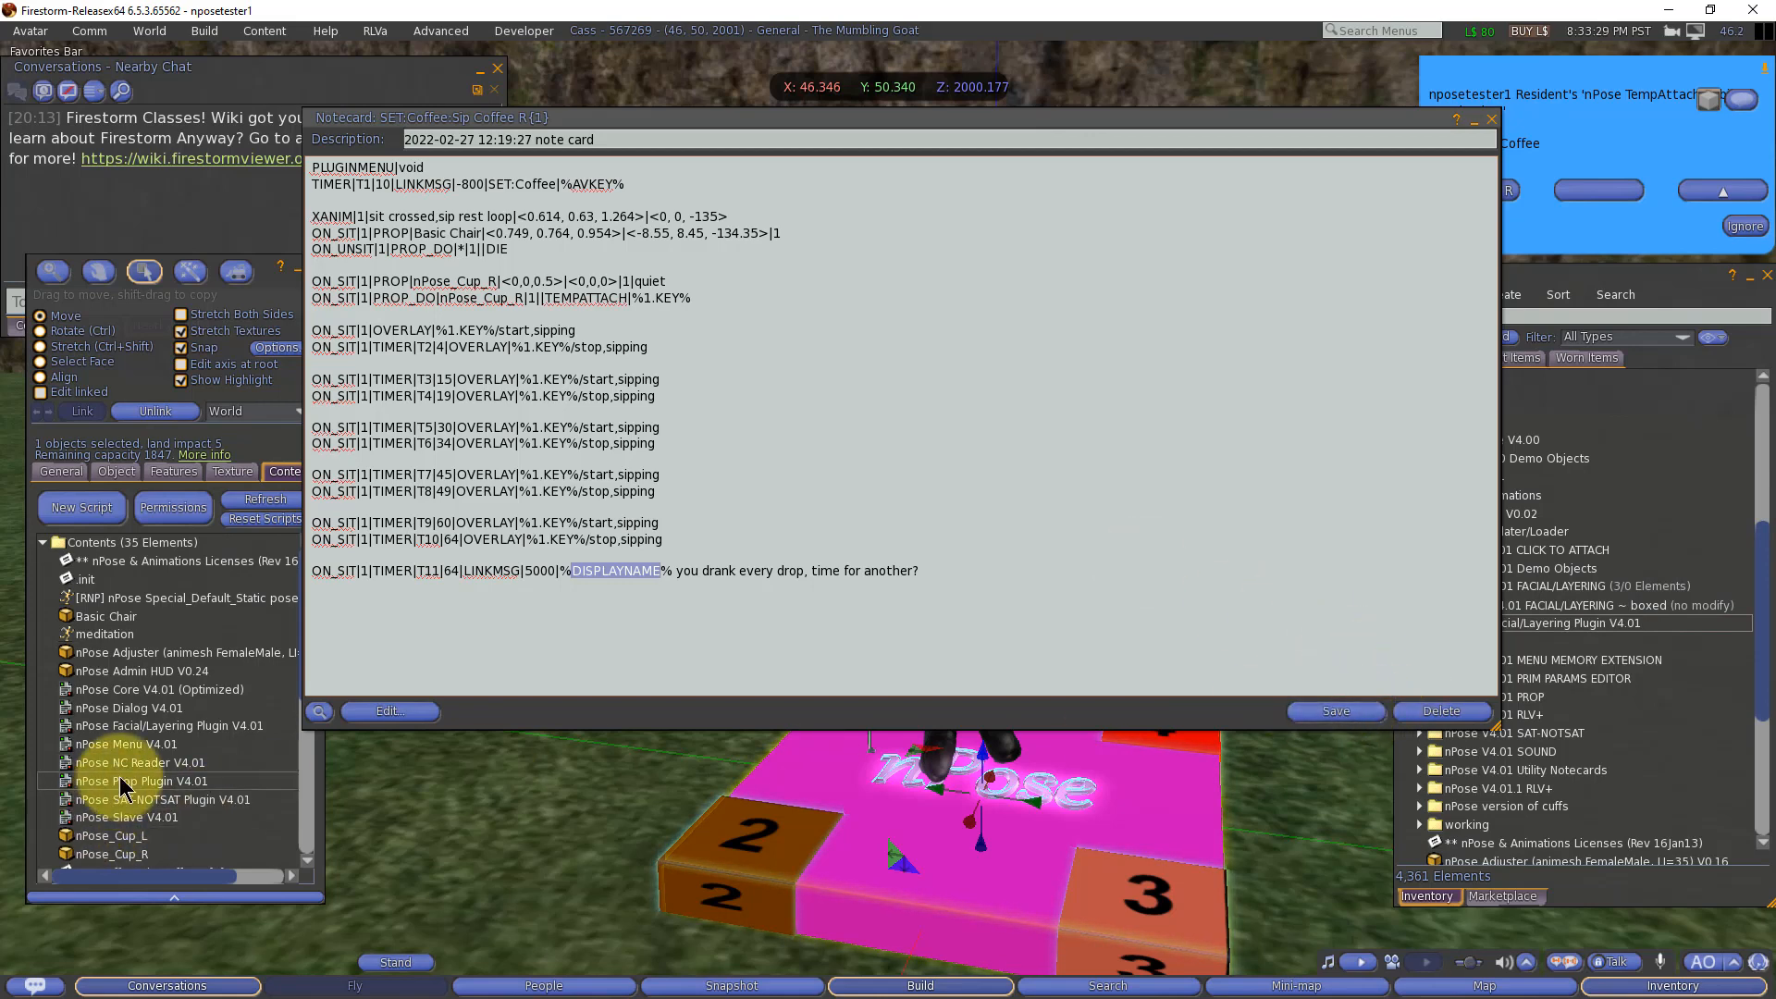
# Step: Expand the nPose Say V0.02 inventory folder and add its nPose Say V0.02 script to the nPose object's contents
pyautogui.click(169, 764)
pyautogui.click(1581, 663)
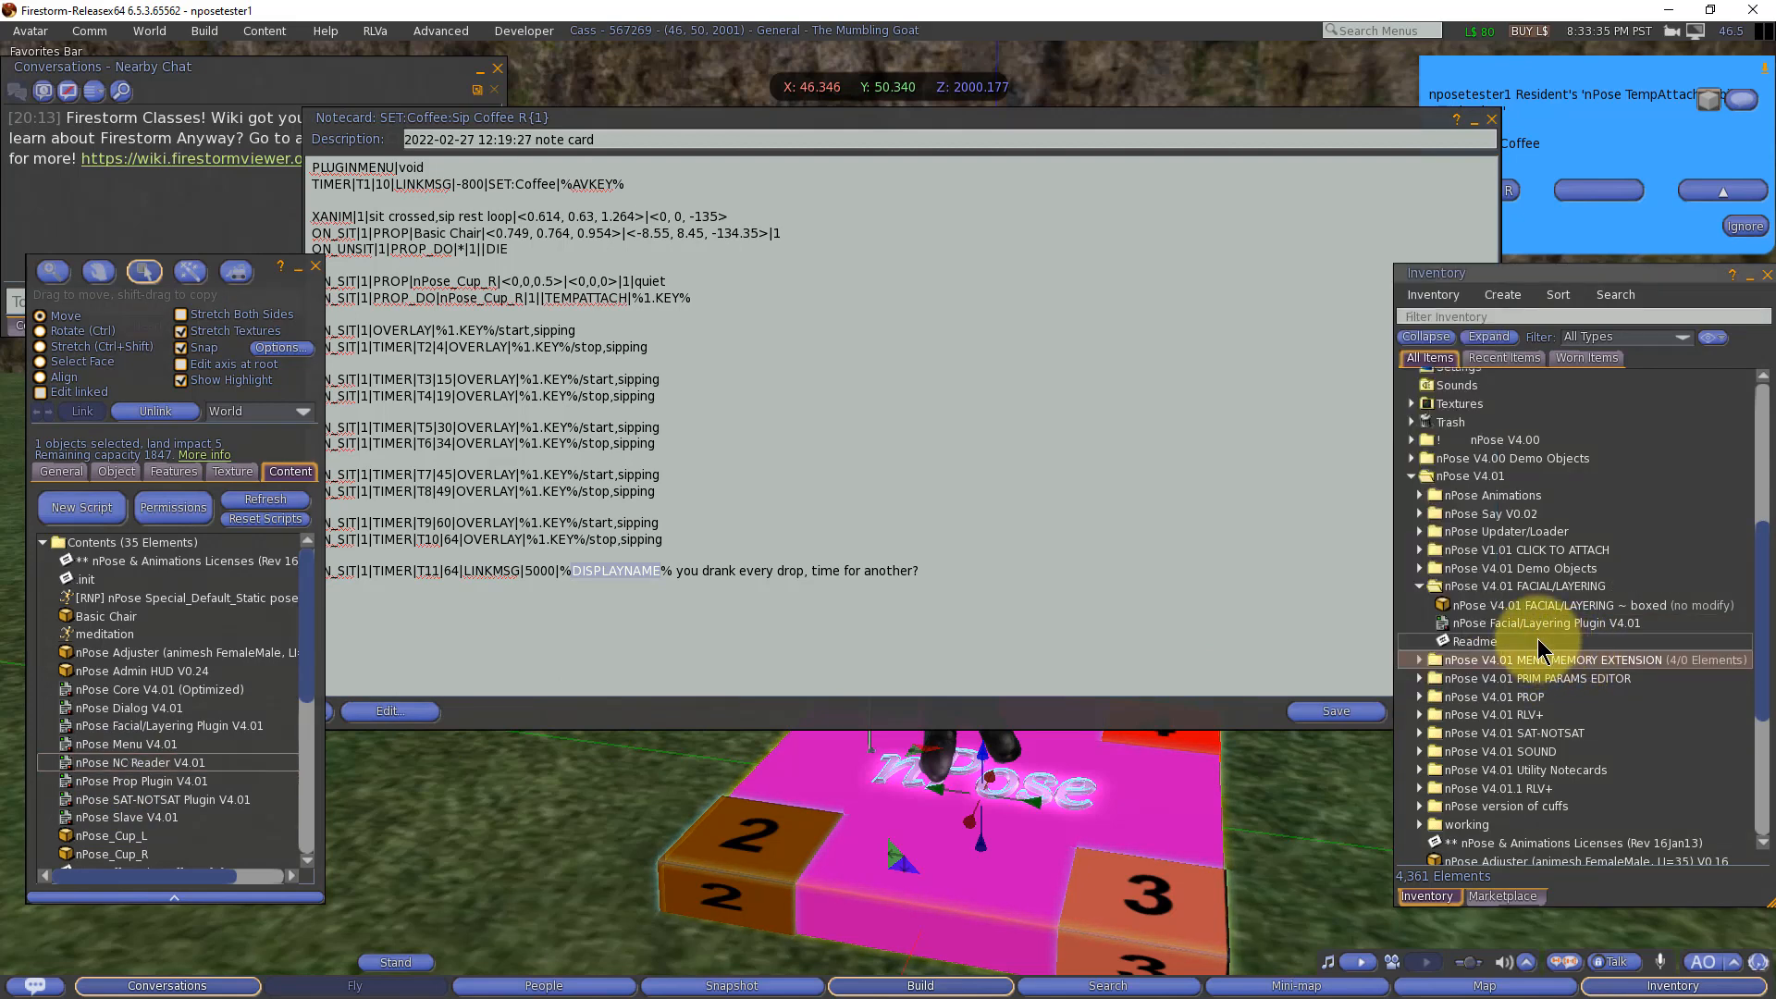
pyautogui.click(1418, 515)
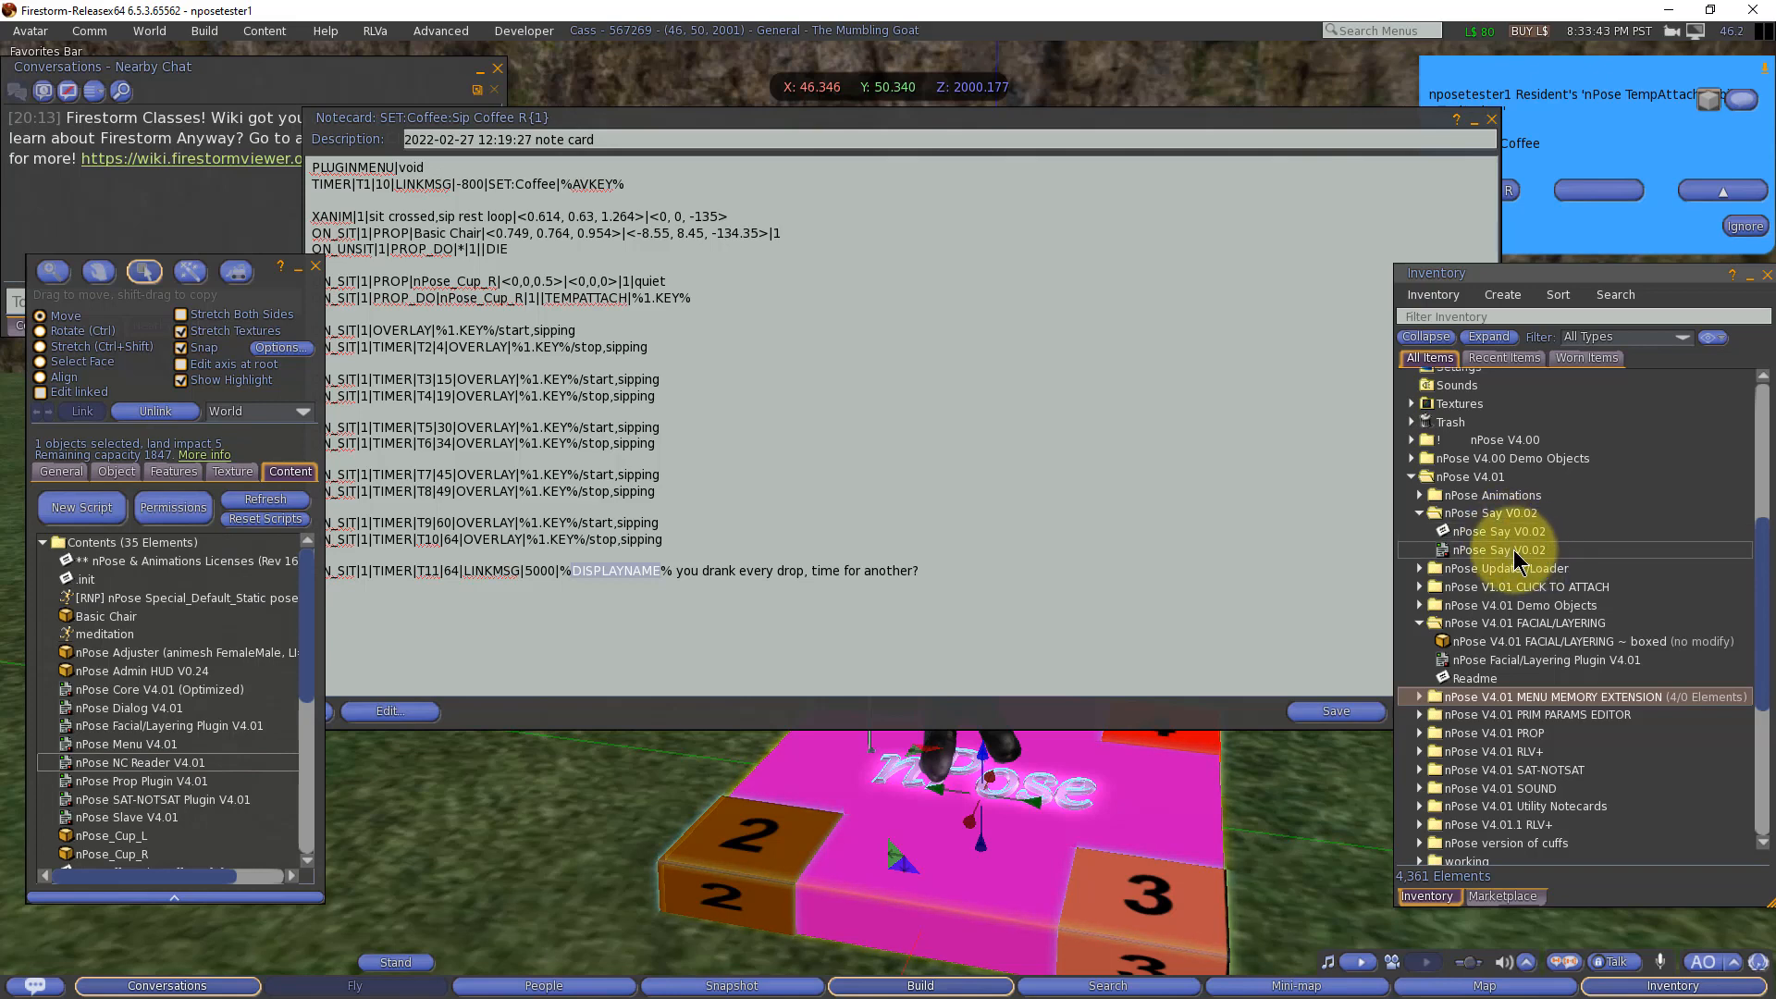
pyautogui.moveTo(1512, 555); pyautogui.dragTo(126, 729)
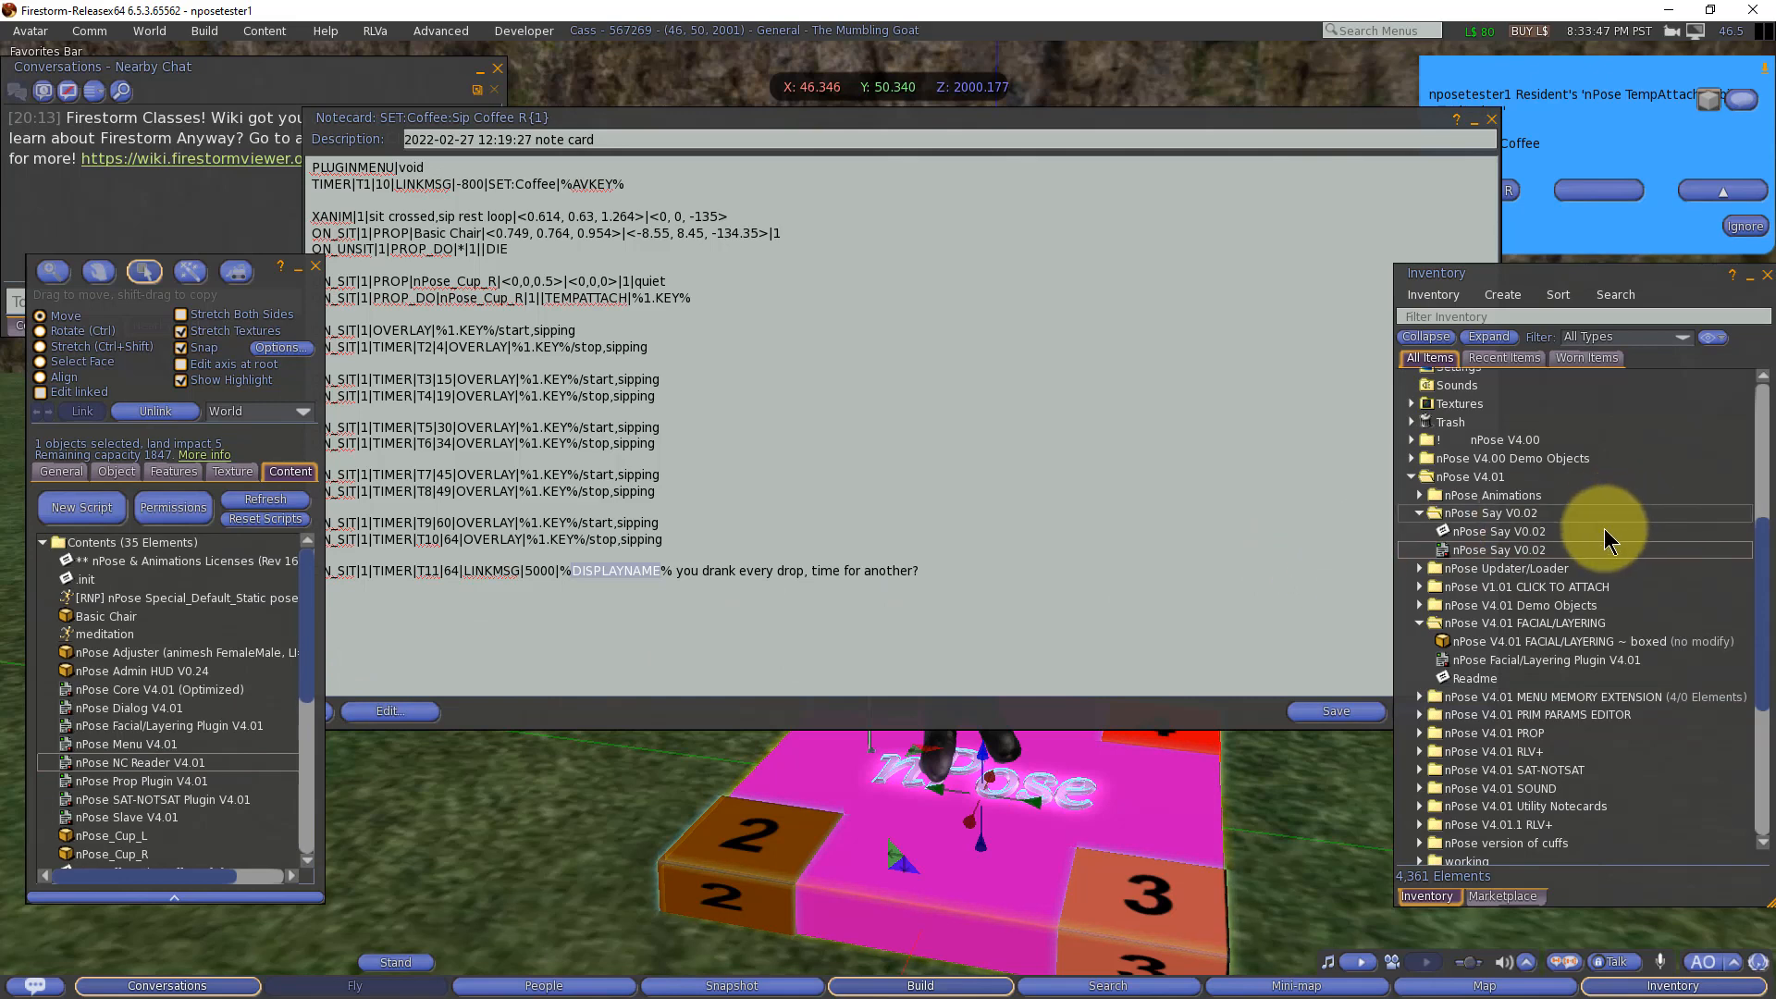
# Step: Read the nPose Say V0.02 notecard for the owner, IM, menu user, channel and local chat LINKMSG|5000 formats, and close it
pyautogui.doubleClick(1505, 533)
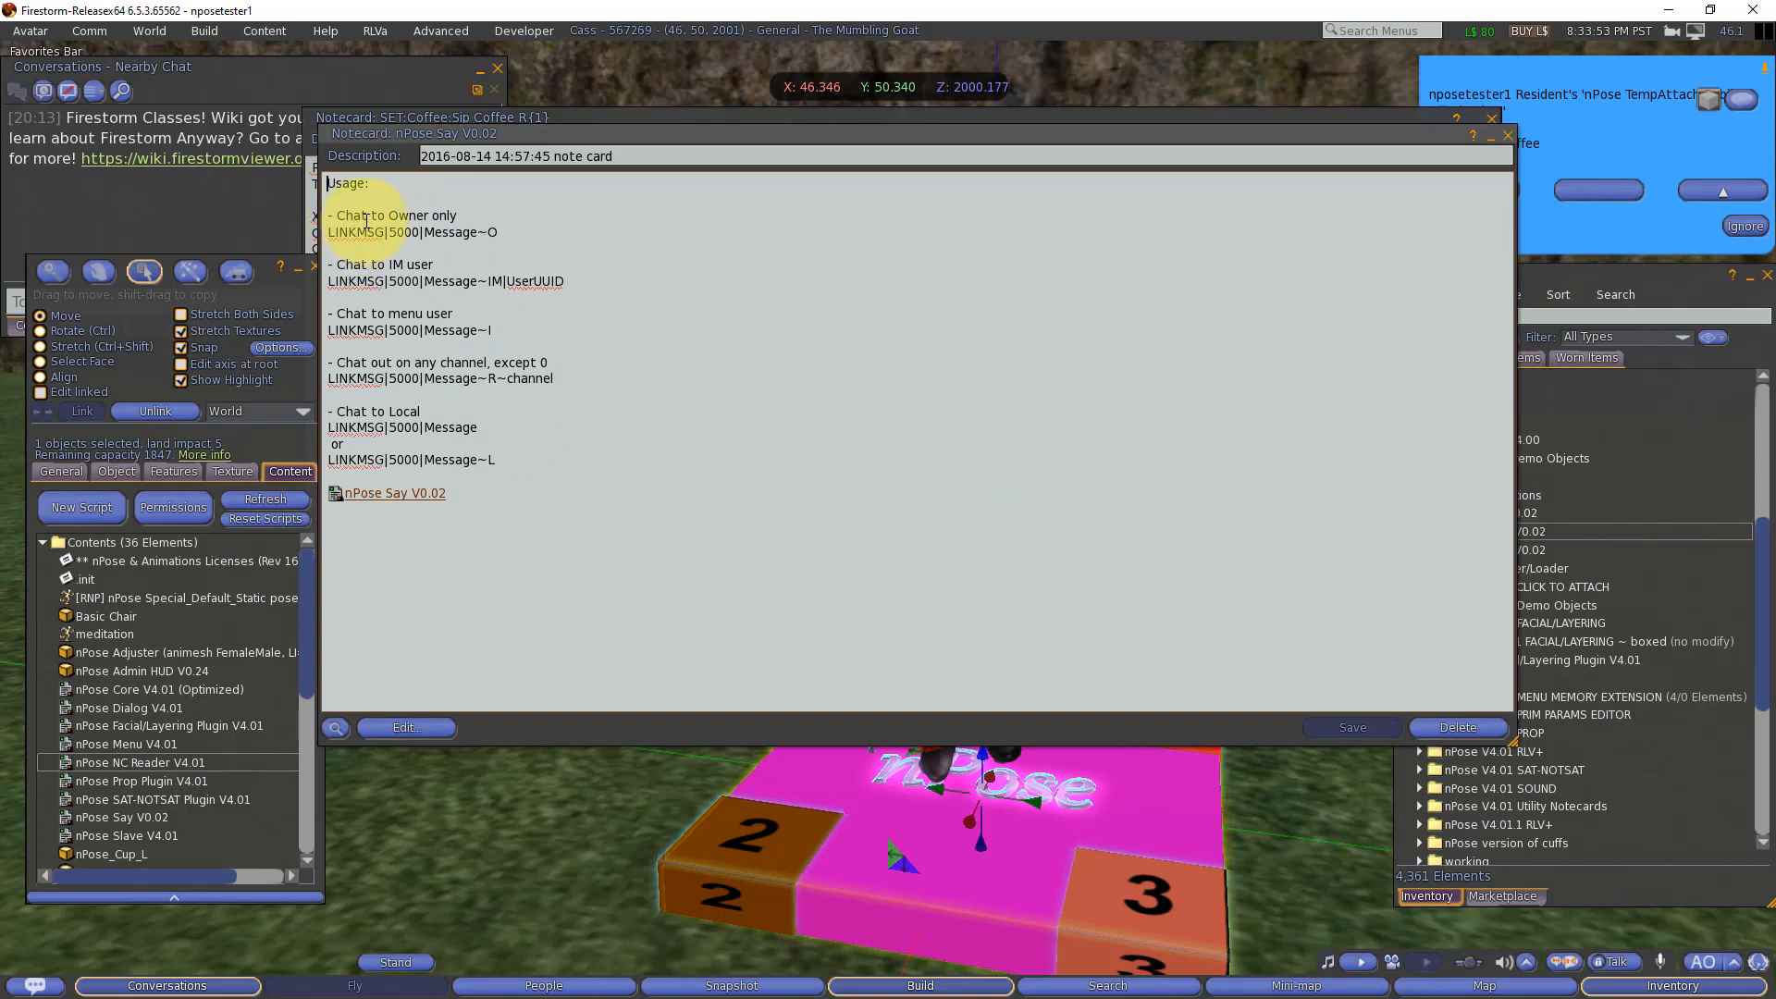
pyautogui.moveTo(362, 218); pyautogui.dragTo(507, 232)
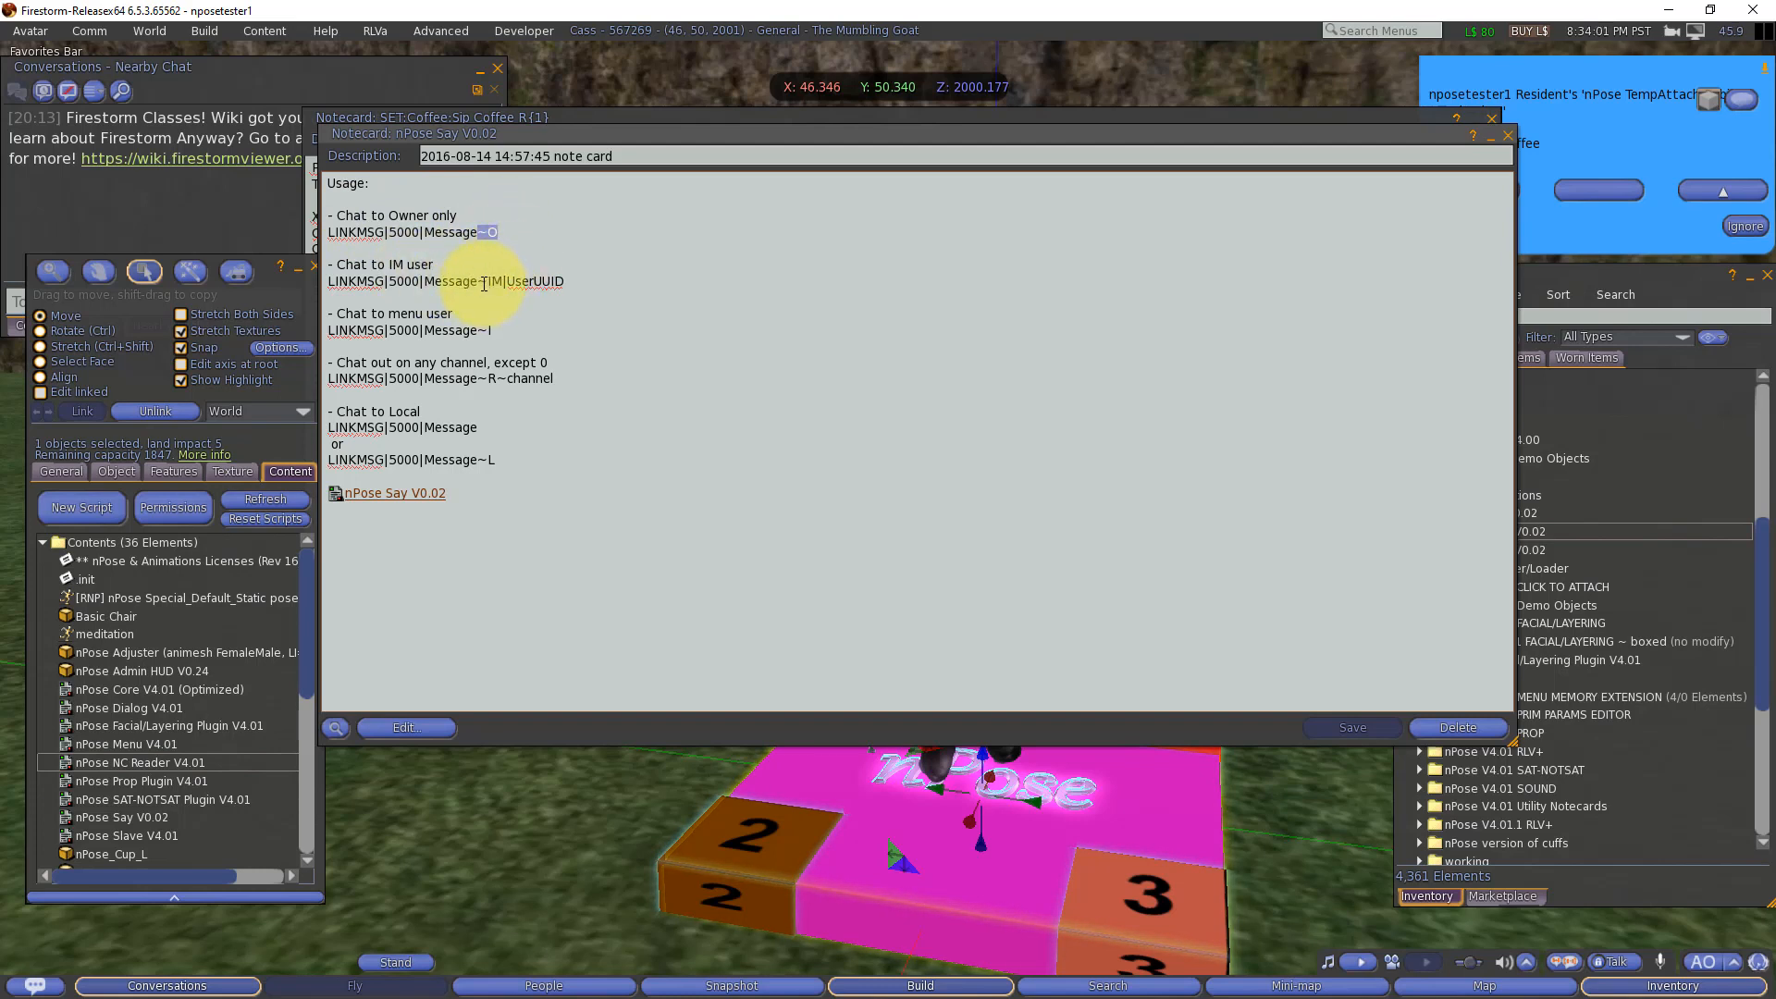
pyautogui.moveTo(477, 281); pyautogui.dragTo(501, 282)
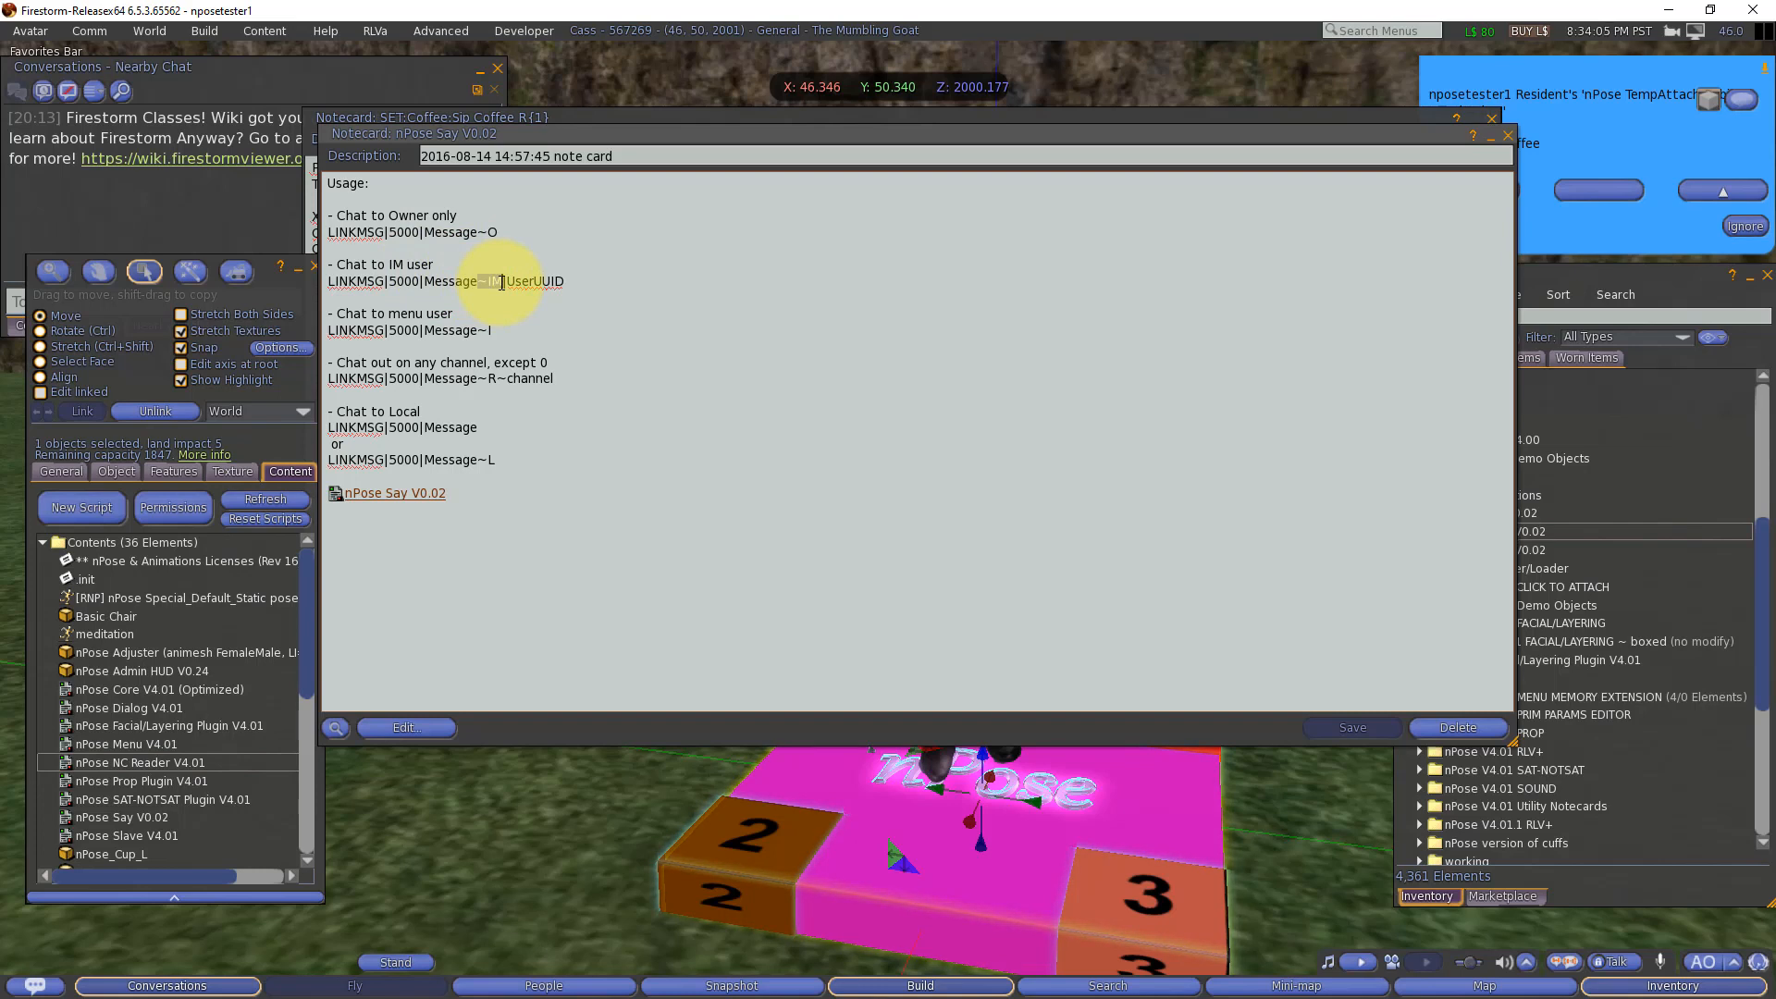
pyautogui.moveTo(505, 282); pyautogui.dragTo(574, 283)
pyautogui.click(575, 283)
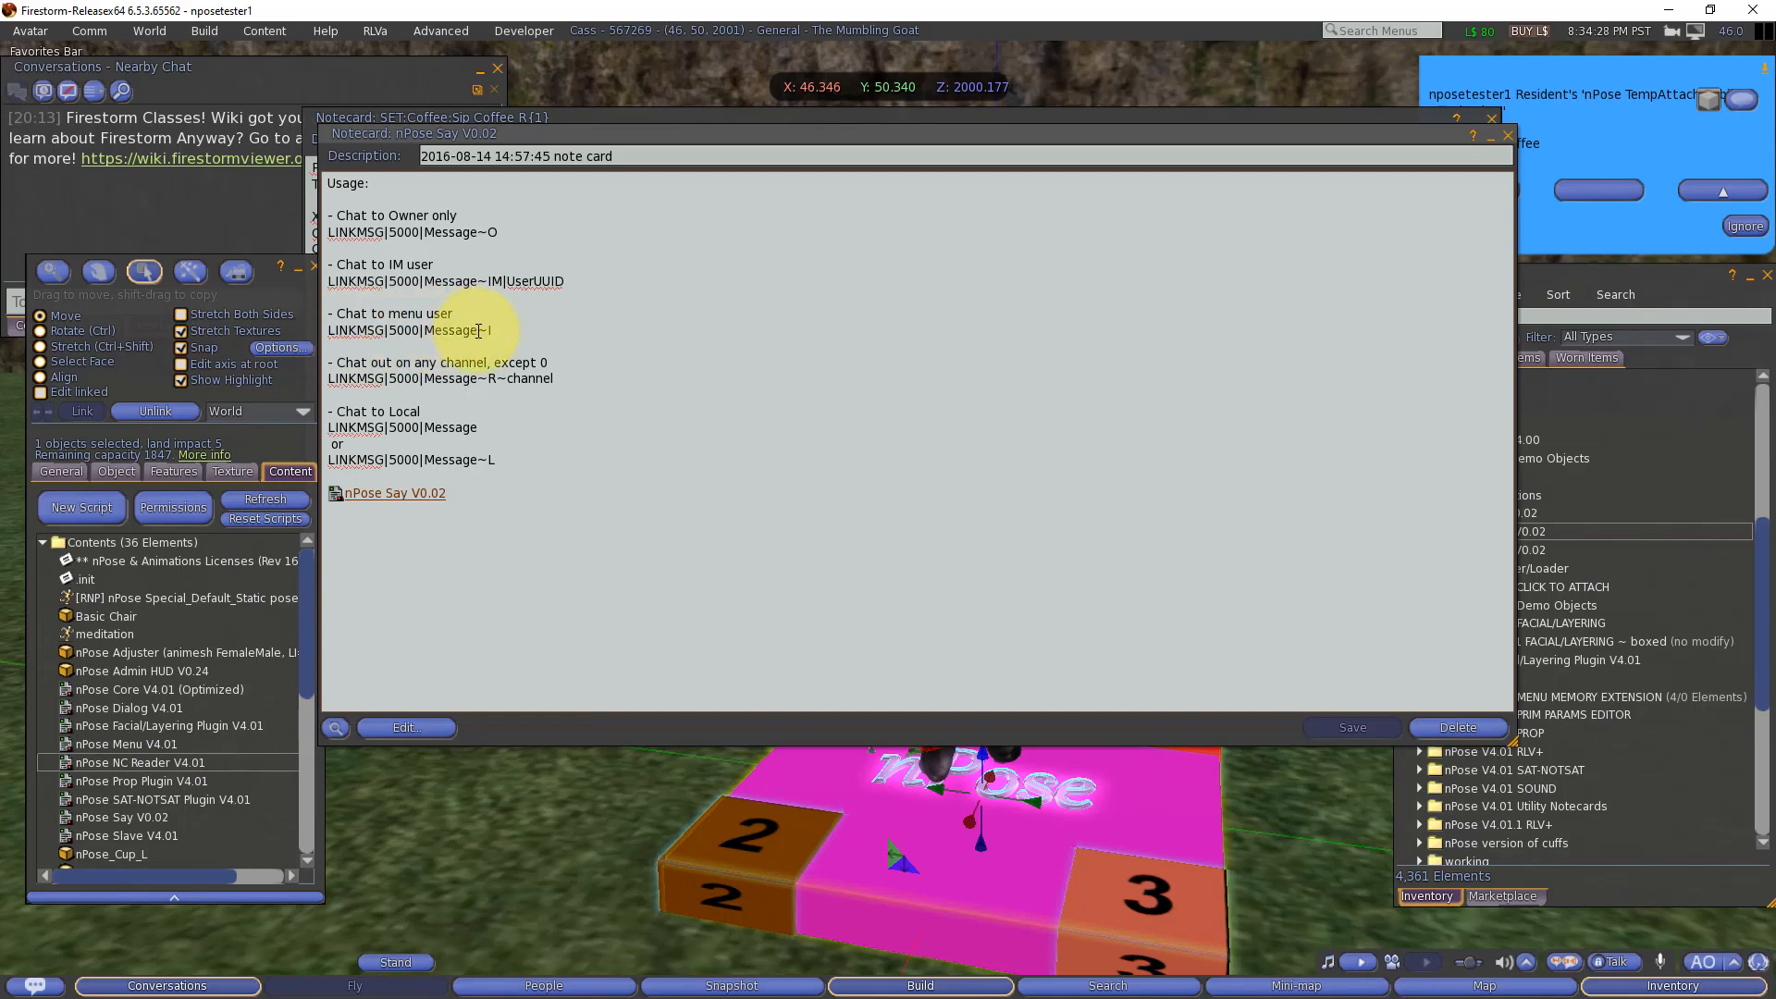
pyautogui.moveTo(477, 330); pyautogui.dragTo(500, 331)
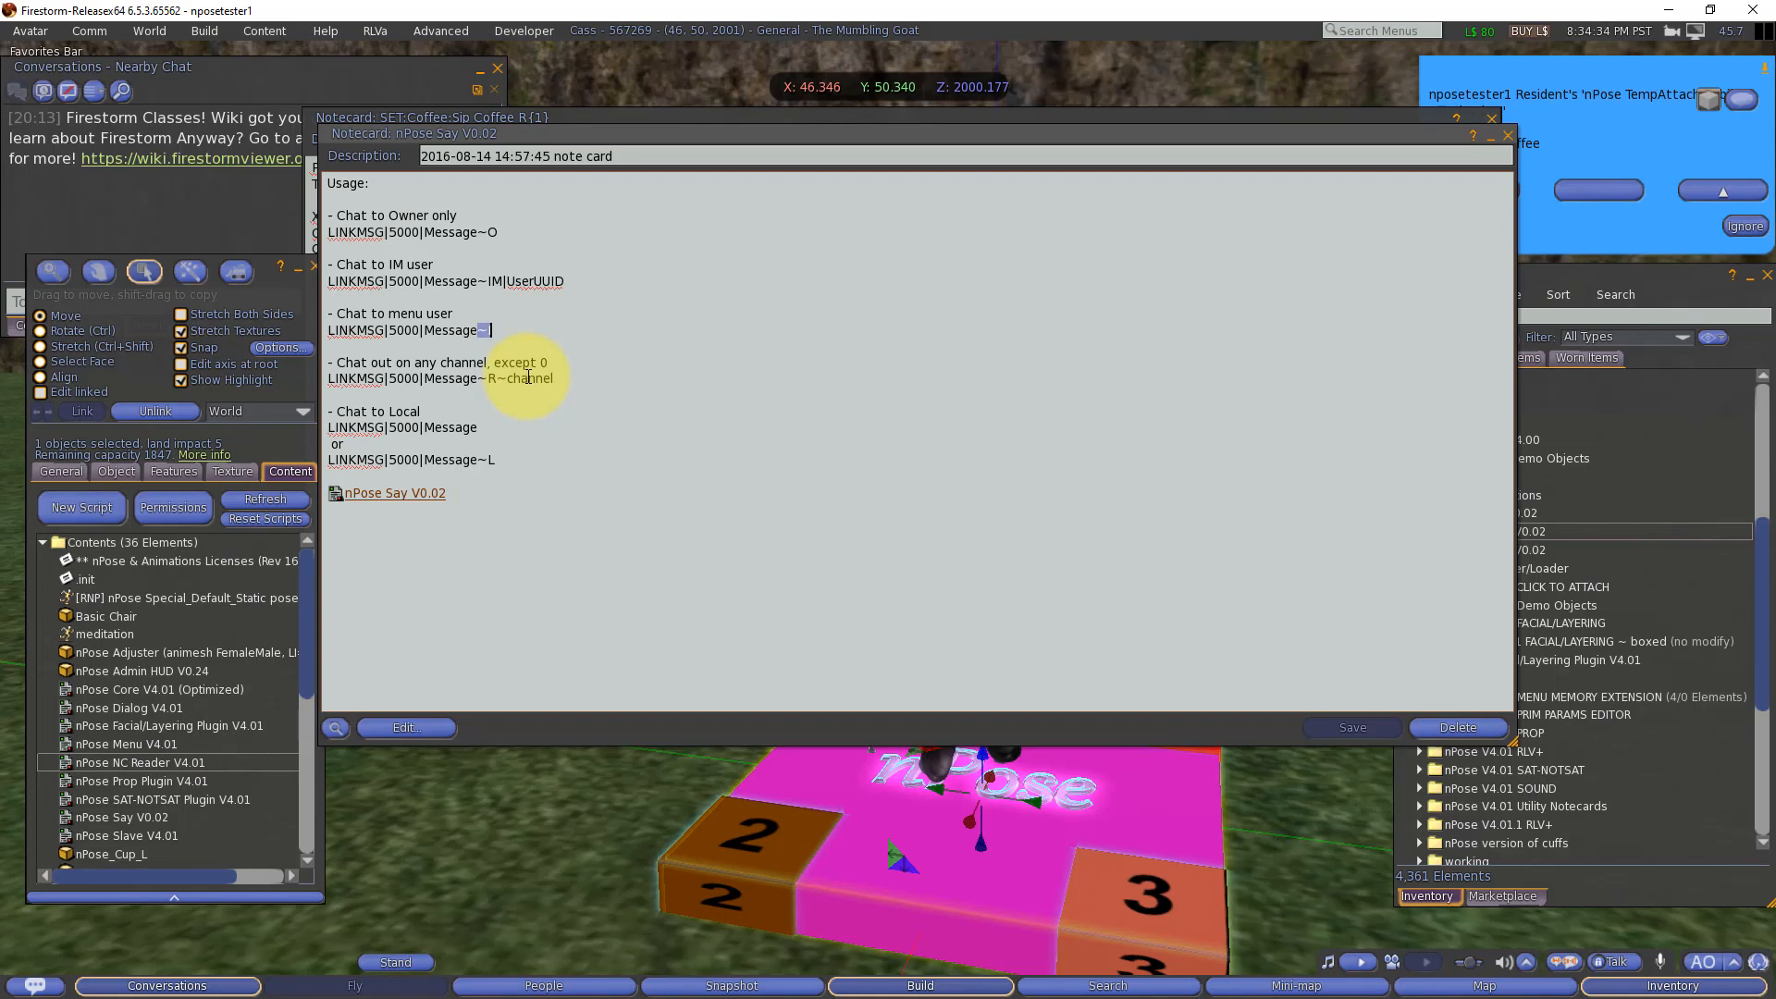
pyautogui.click(537, 329)
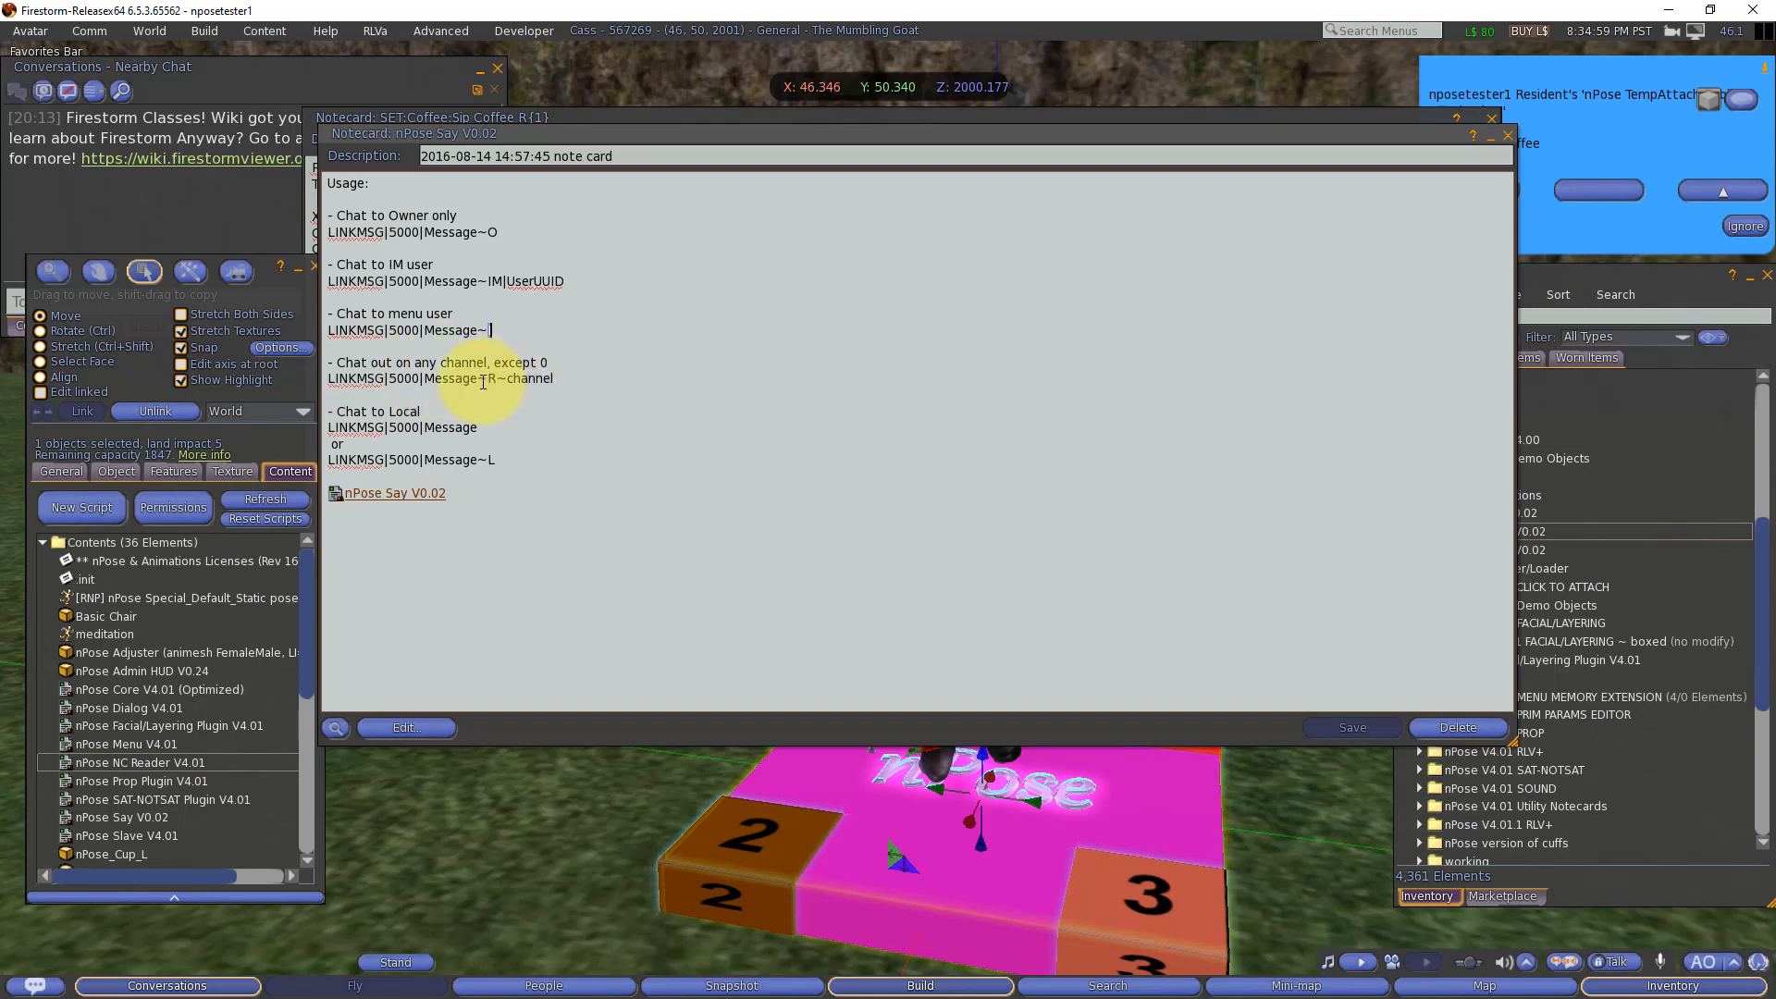
pyautogui.moveTo(478, 382); pyautogui.dragTo(555, 381)
pyautogui.doubleClick(520, 380)
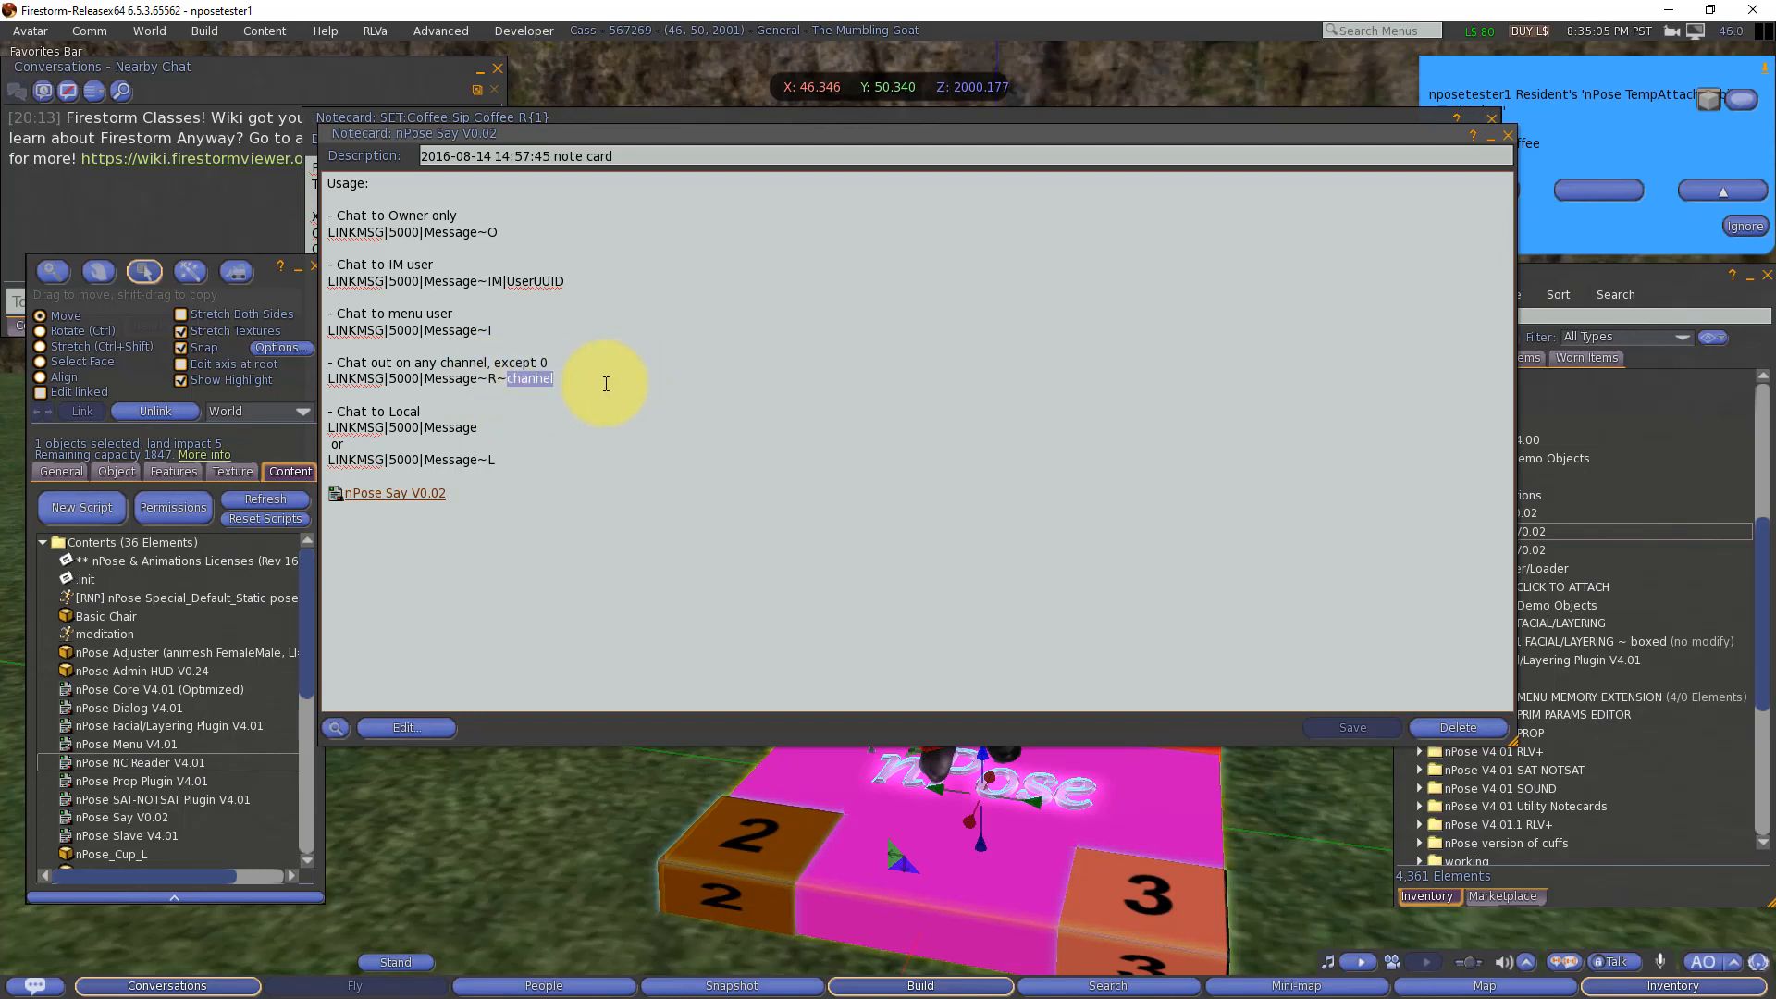
pyautogui.doubleClick(330, 425)
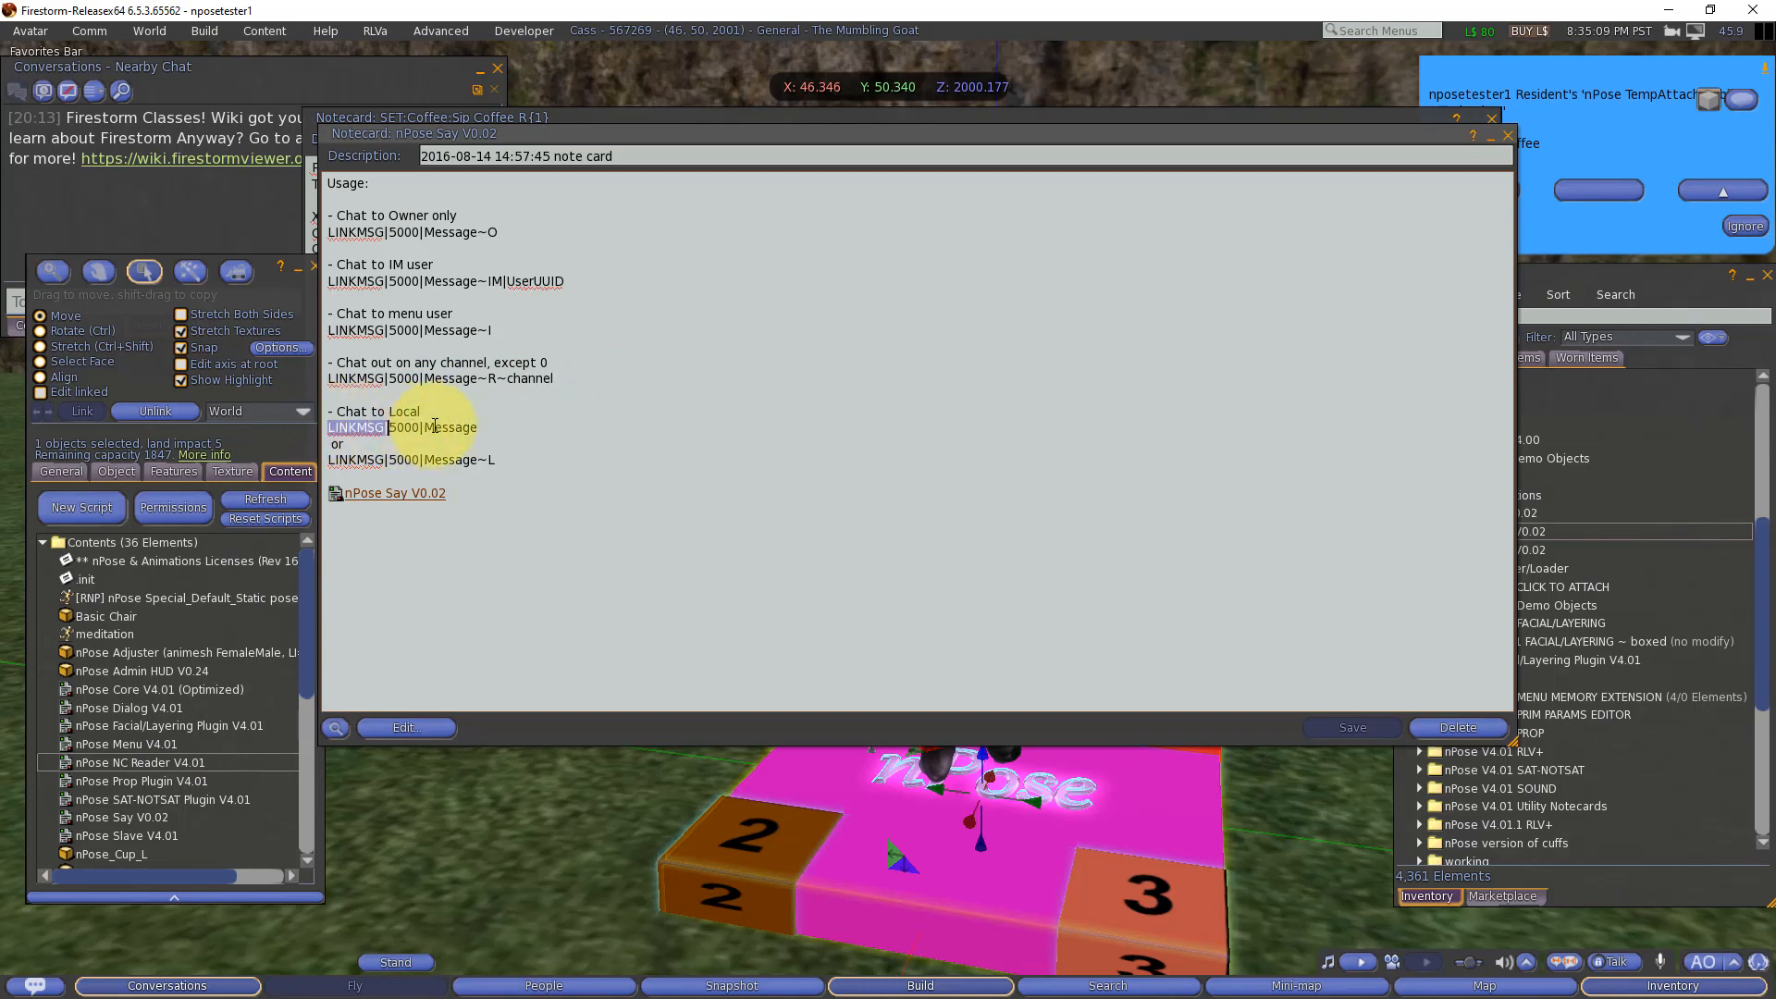
pyautogui.moveTo(434, 425); pyautogui.dragTo(492, 426)
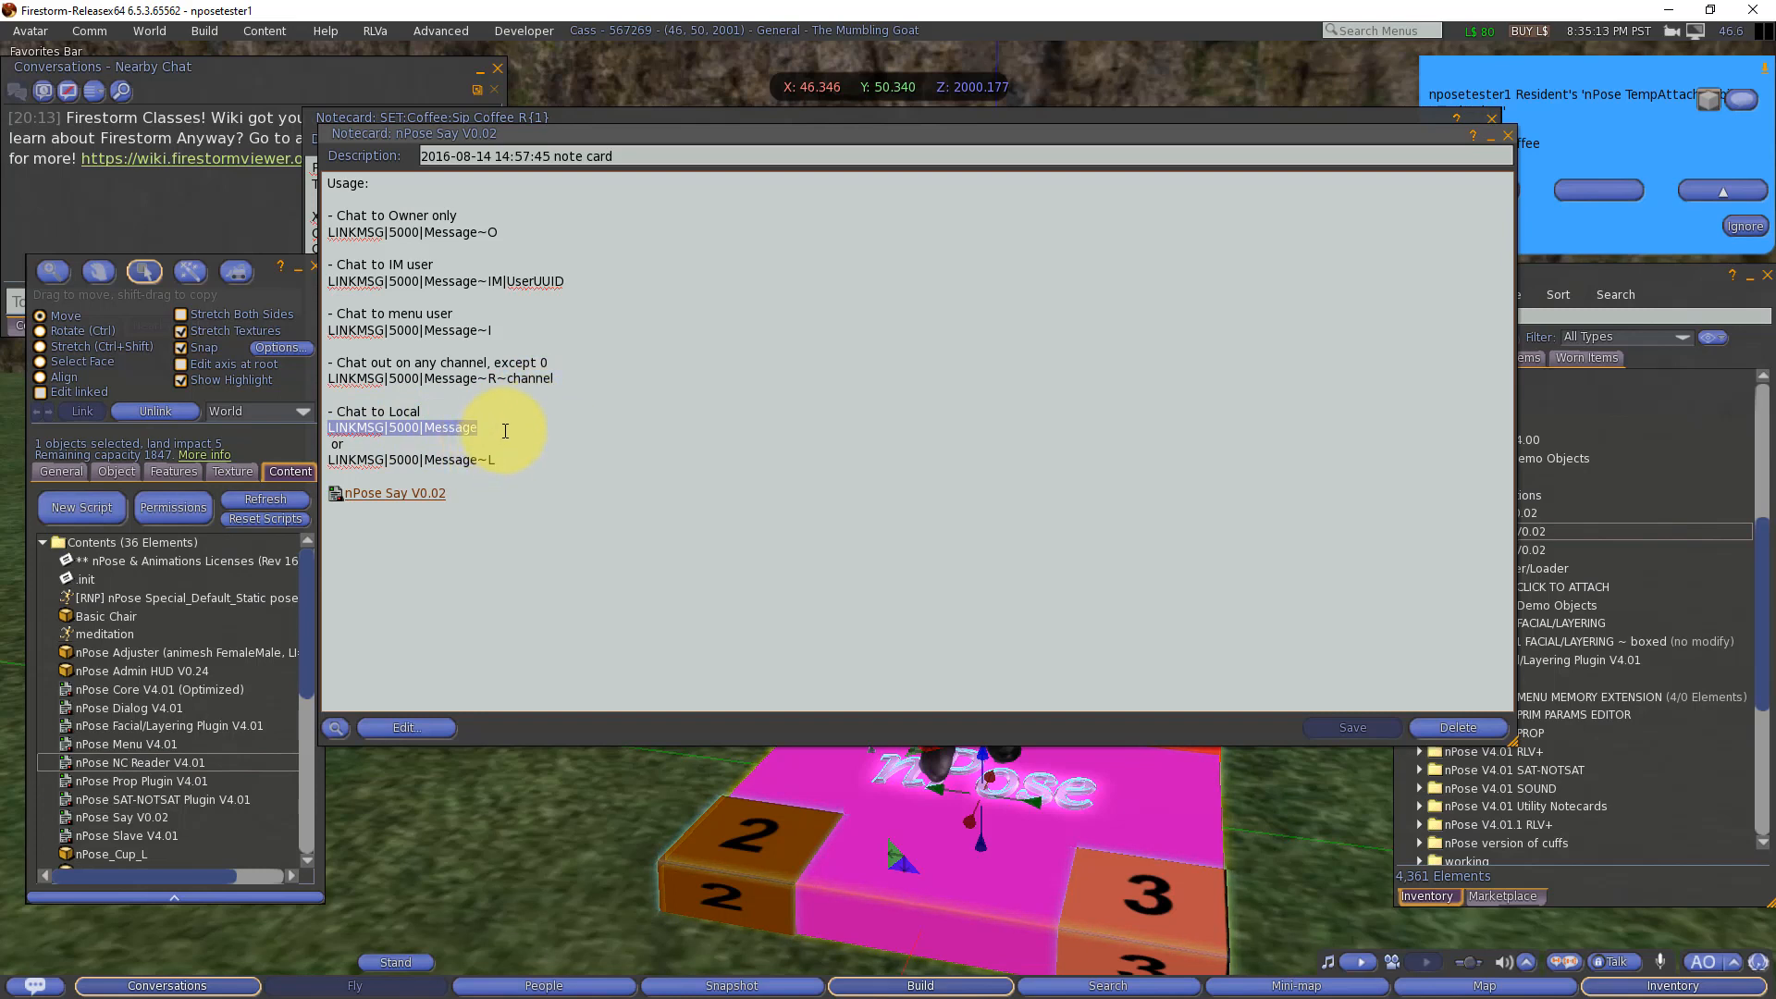
pyautogui.click(1505, 136)
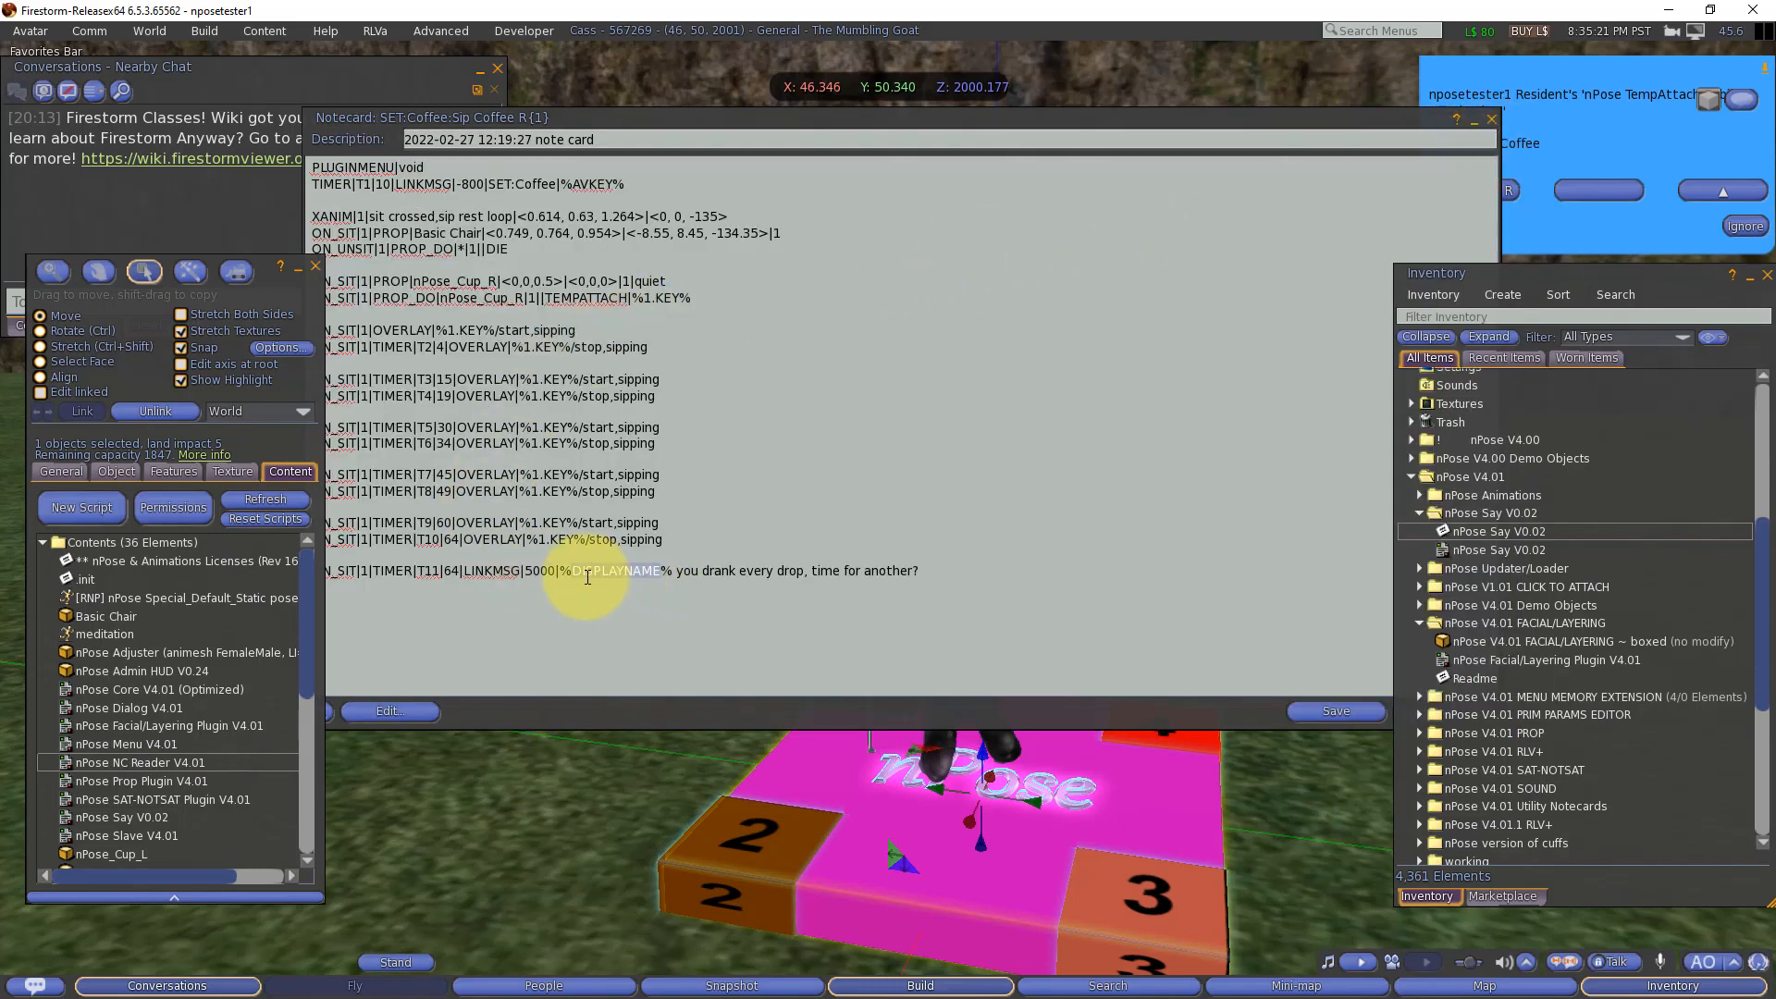
# Step: Save the Sip Coffee R notecard with the added timers and chat message, and minimize it
pyautogui.click(941, 572)
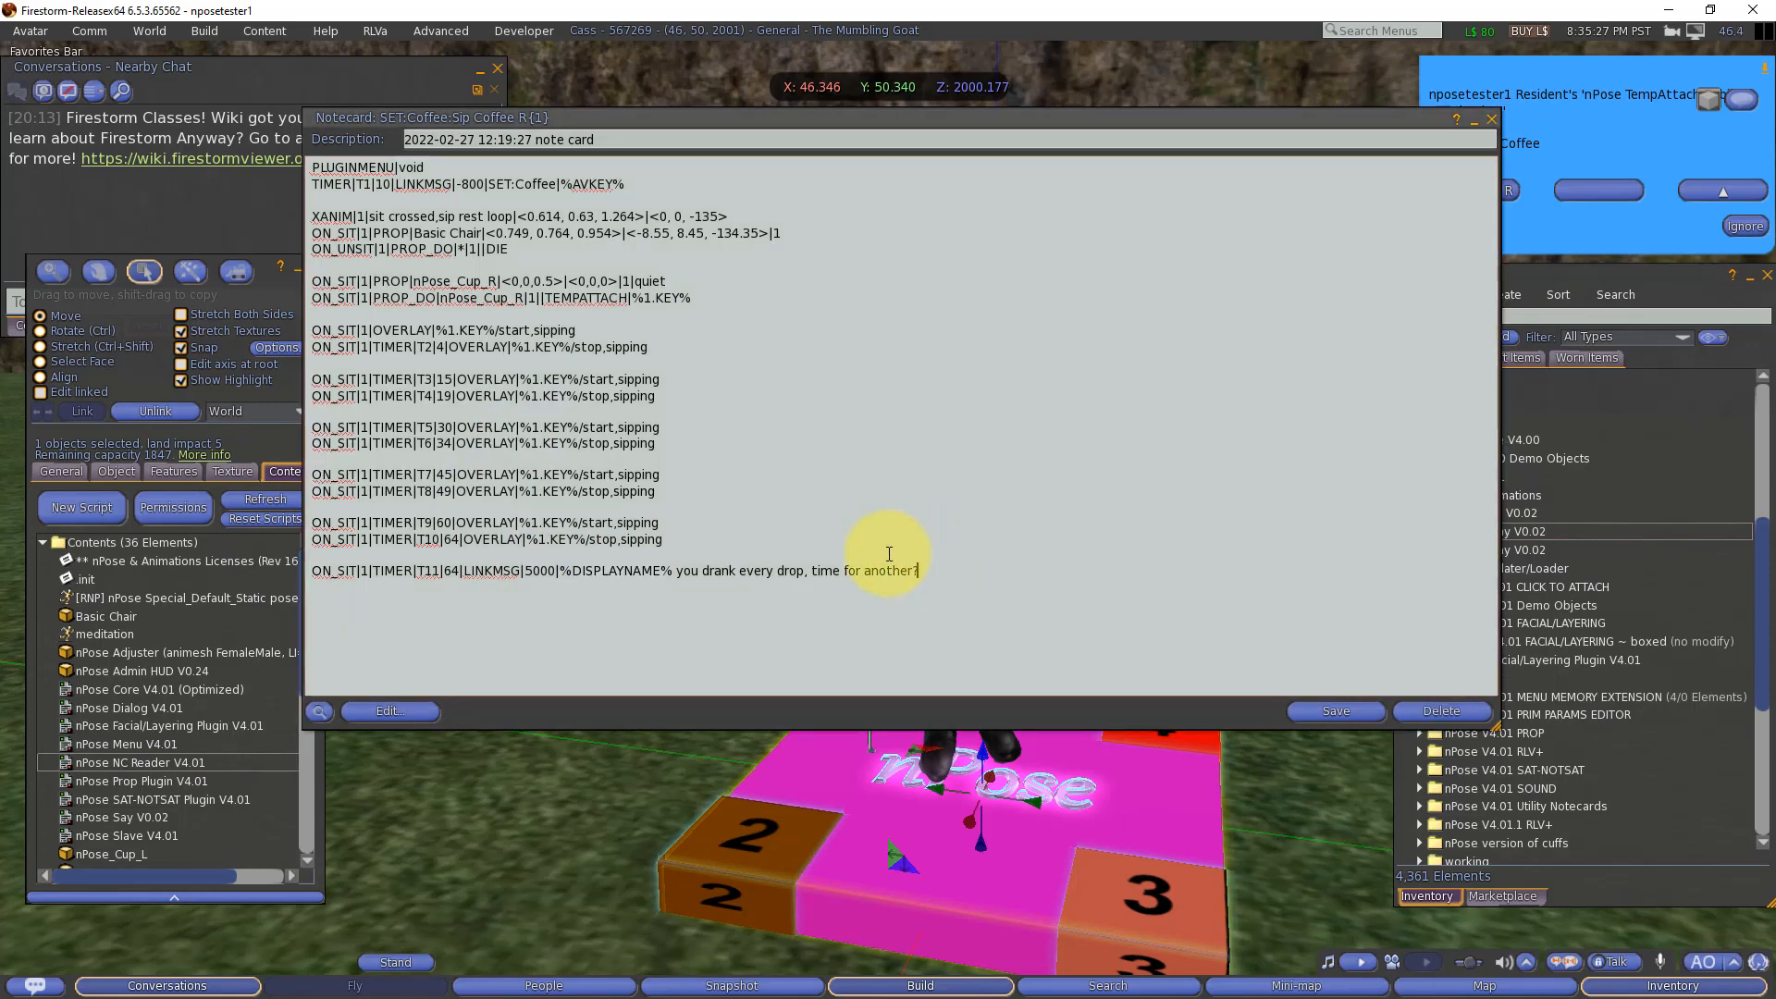
pyautogui.click(1324, 710)
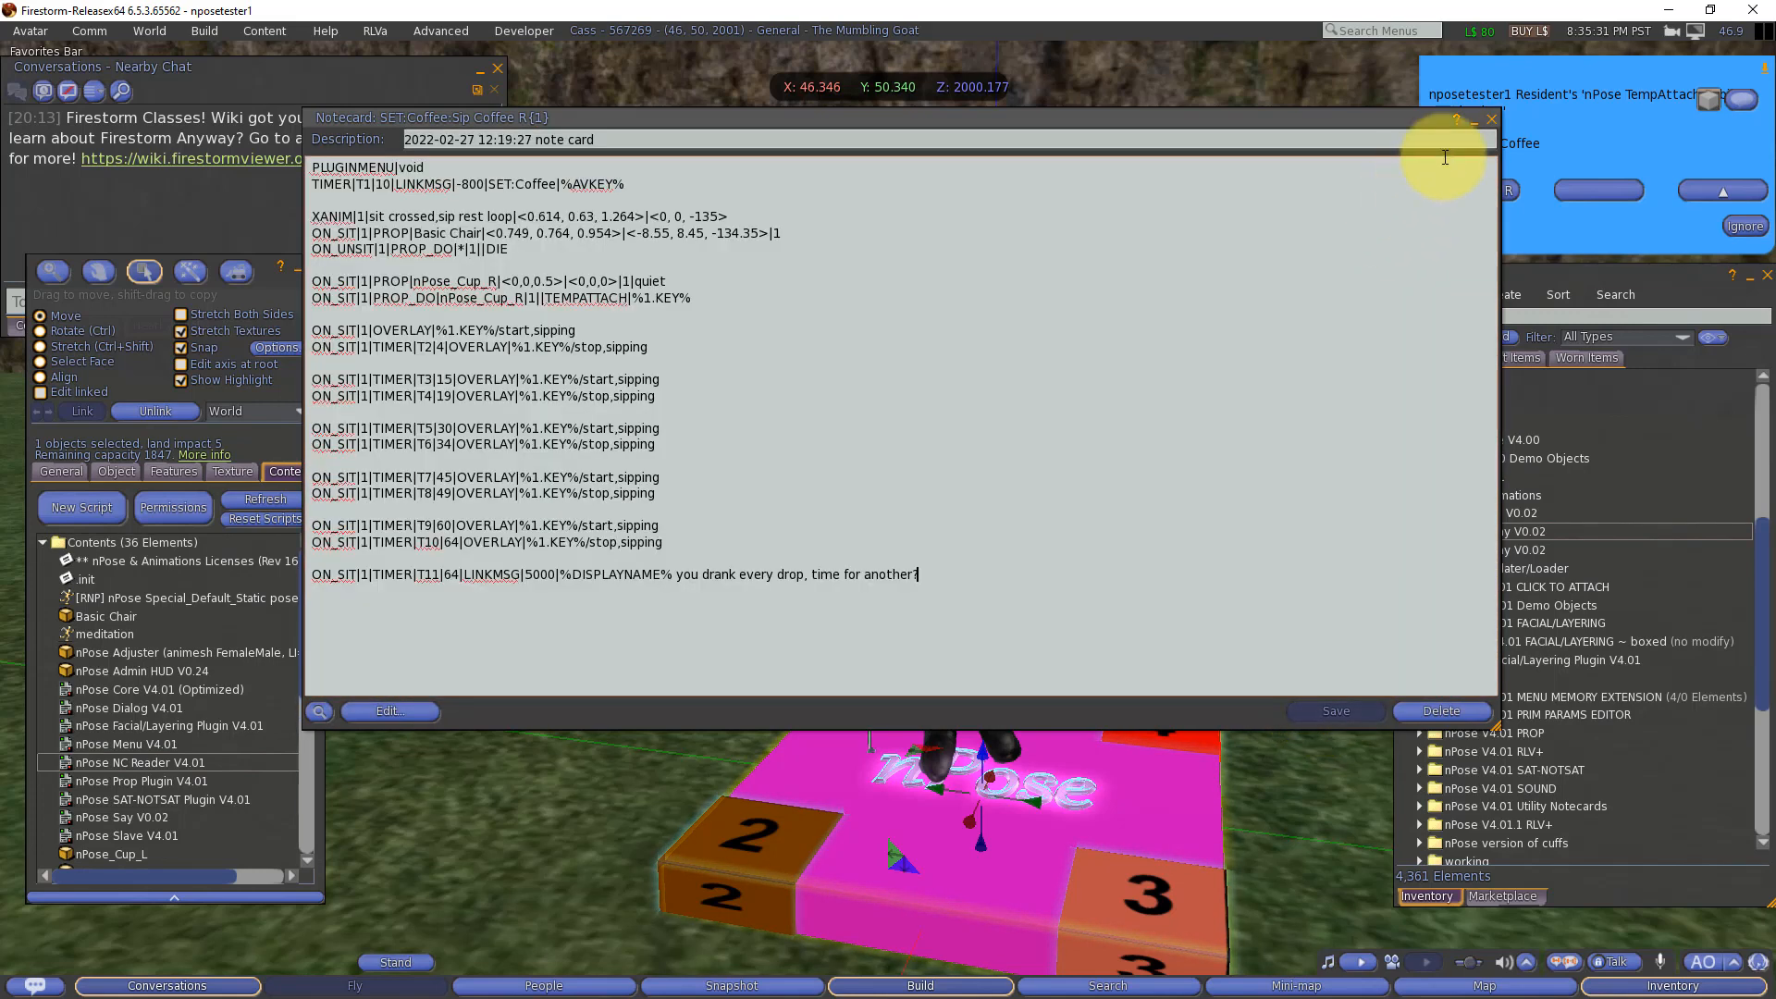
pyautogui.click(1474, 119)
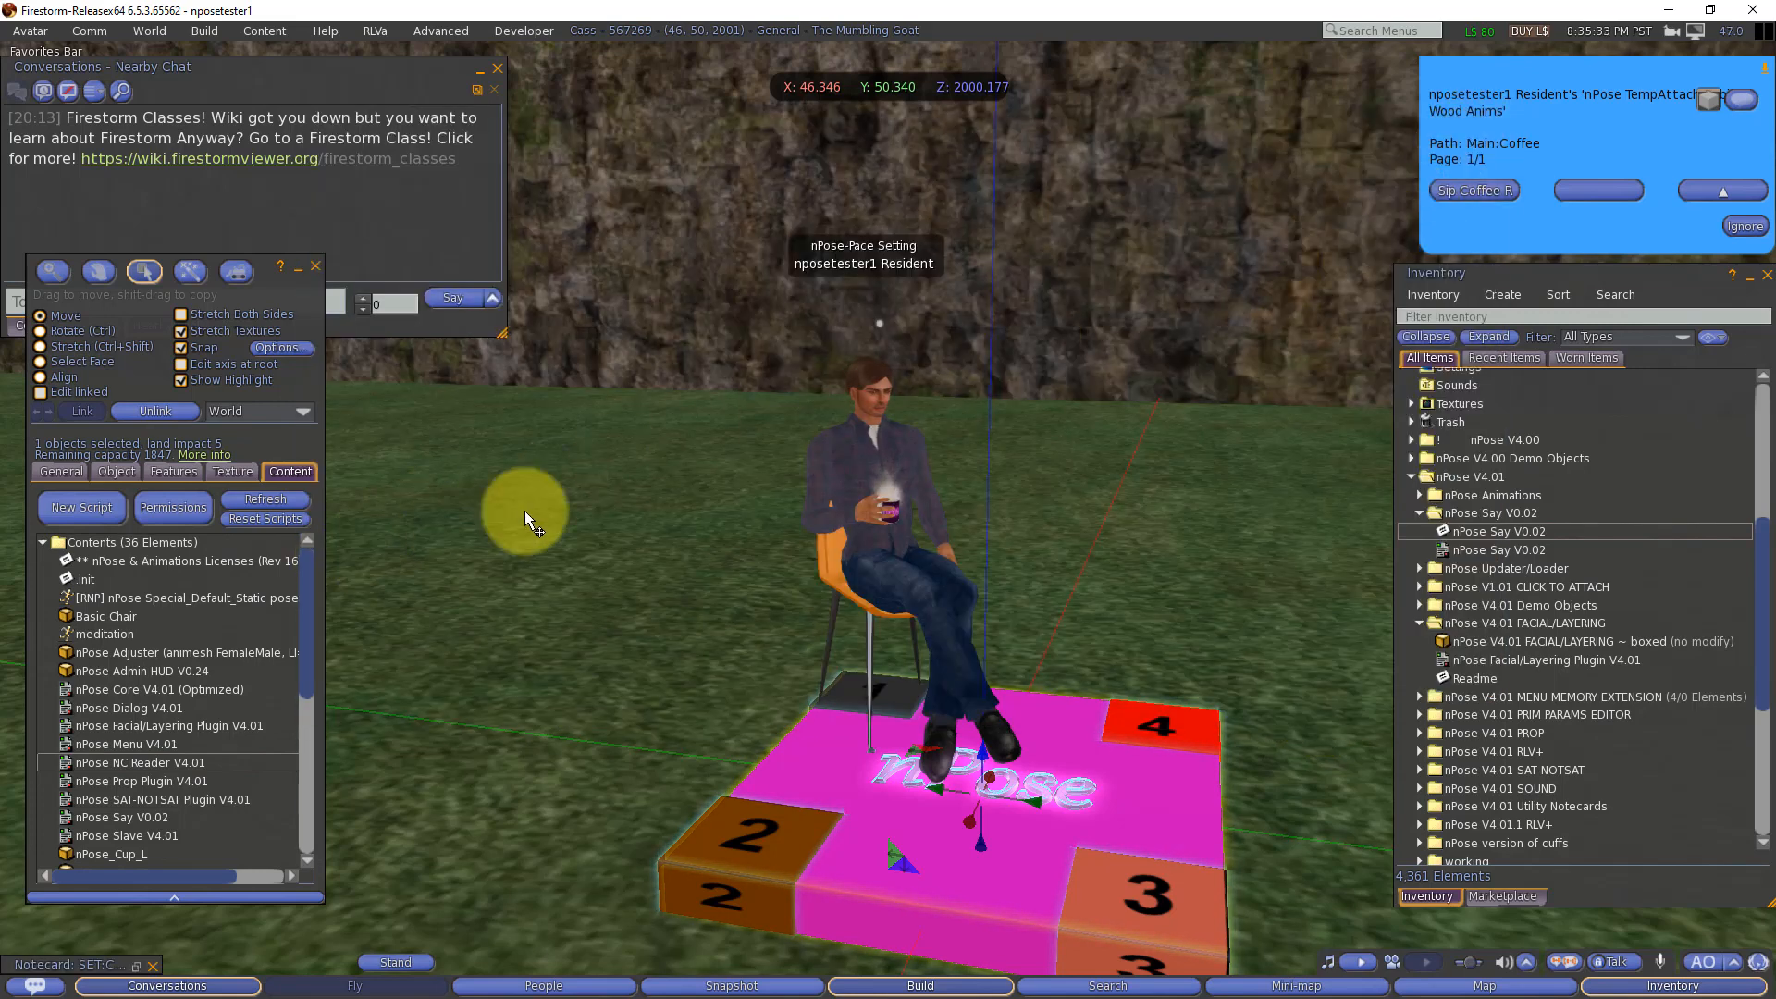
# Step: Dismiss the Coffee menu, allow nPose_Cup_R to attach to the avatar, and check the timed end-of-coffee message in nearby chat
pyautogui.click(1741, 228)
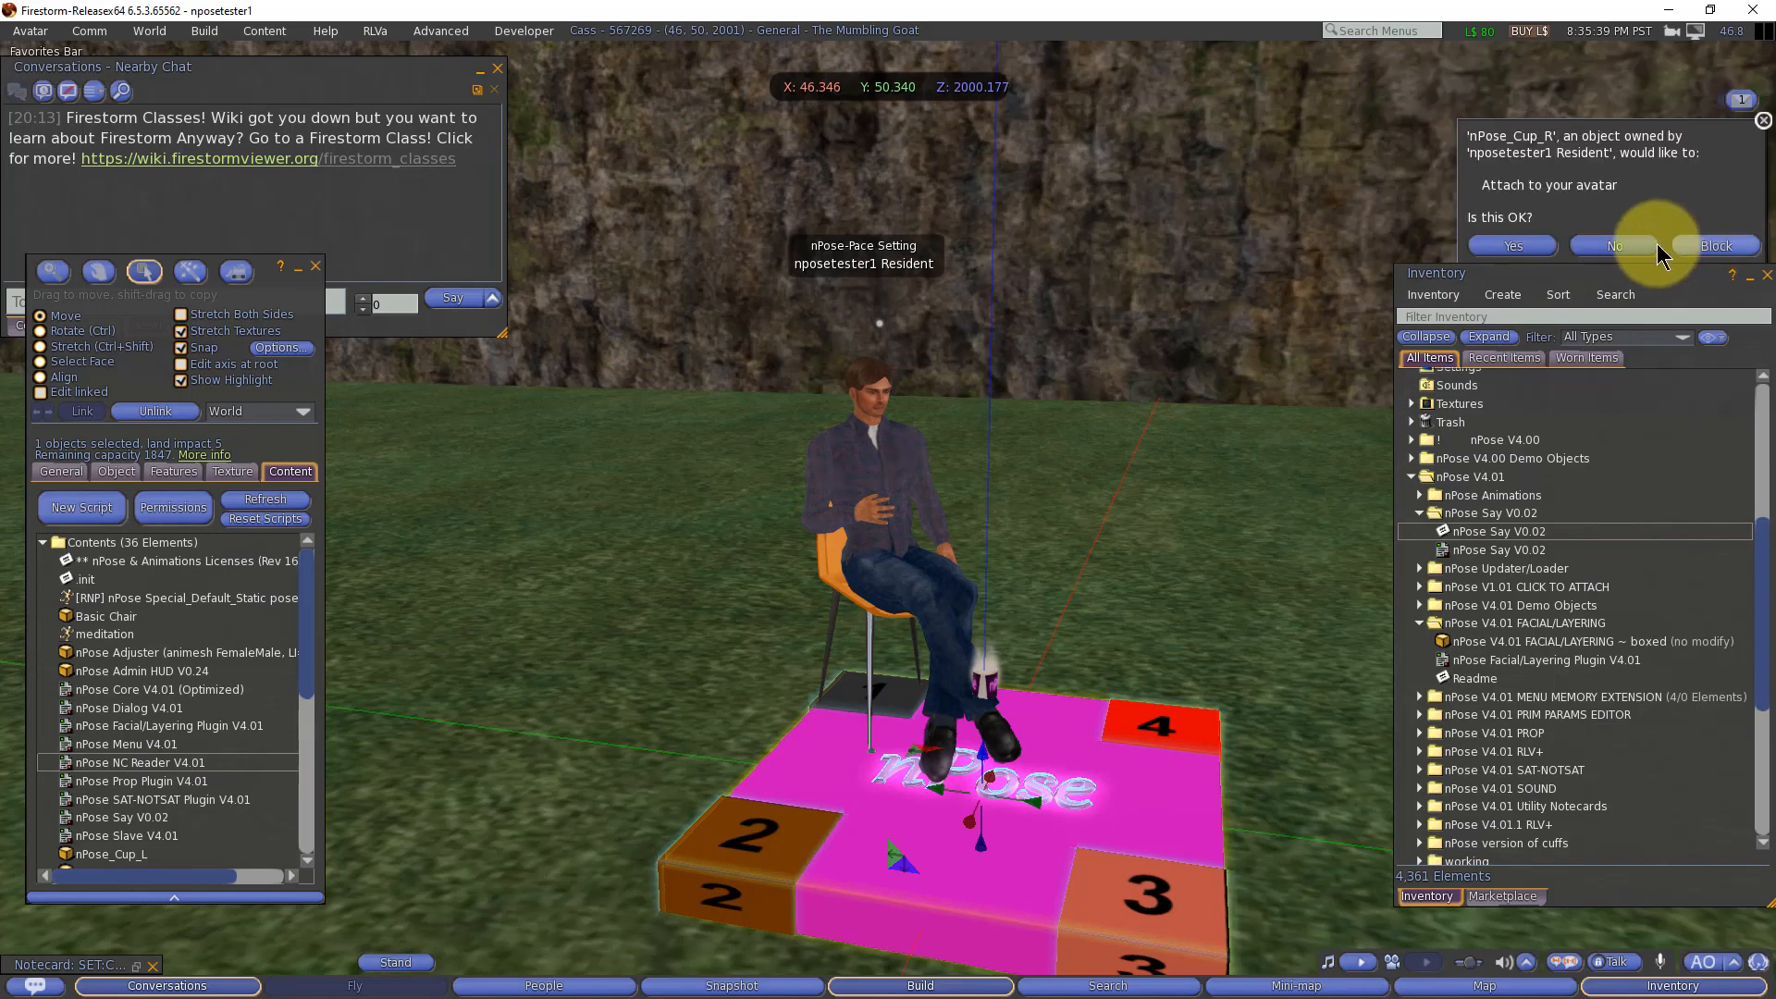
pyautogui.click(1526, 240)
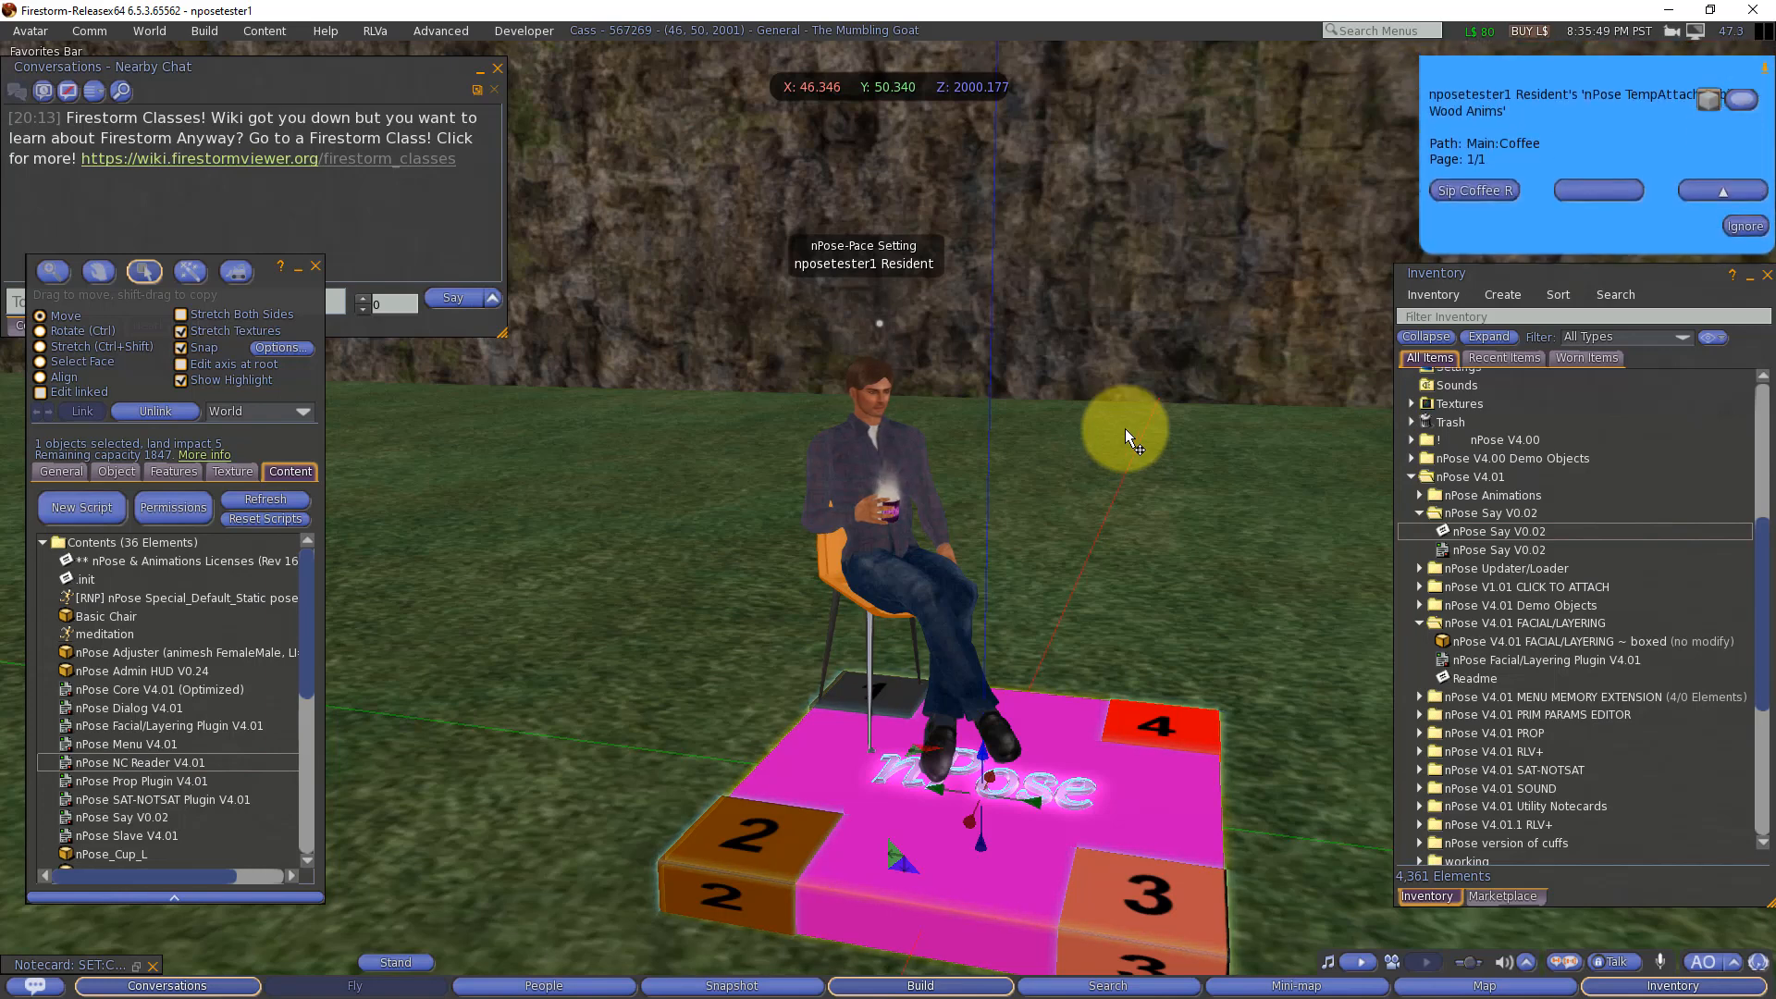
pyautogui.click(388, 257)
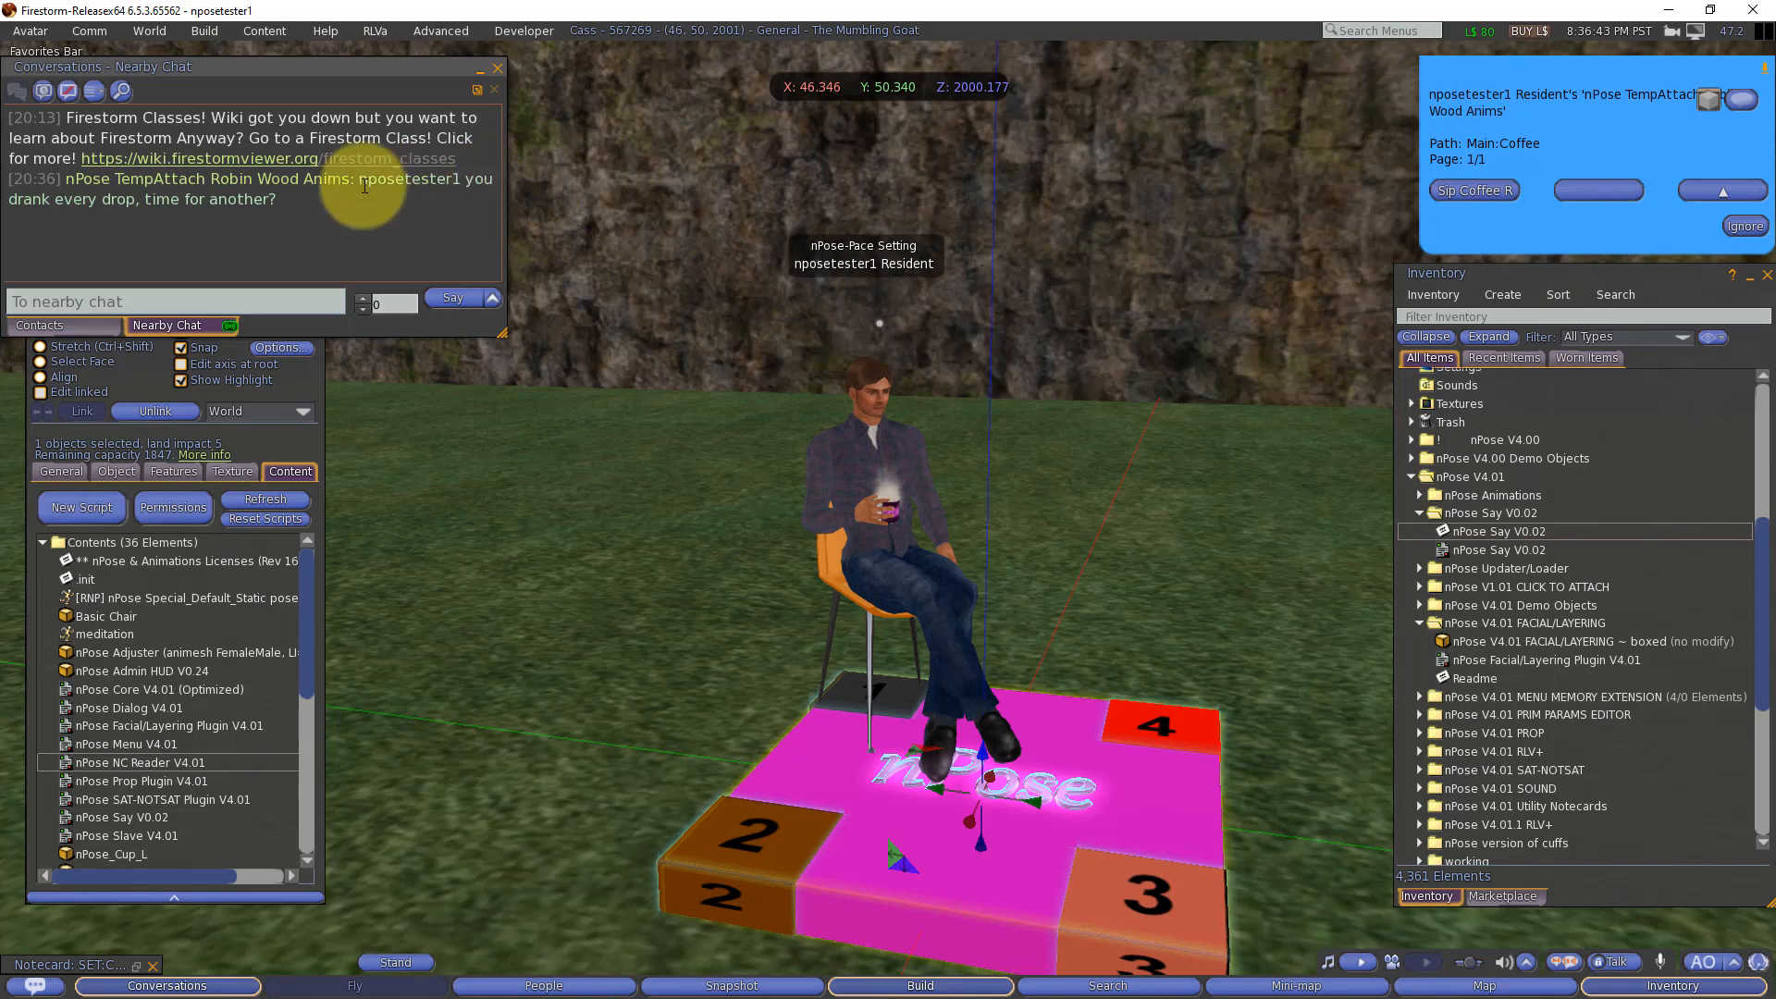
pyautogui.doubleClick(407, 179)
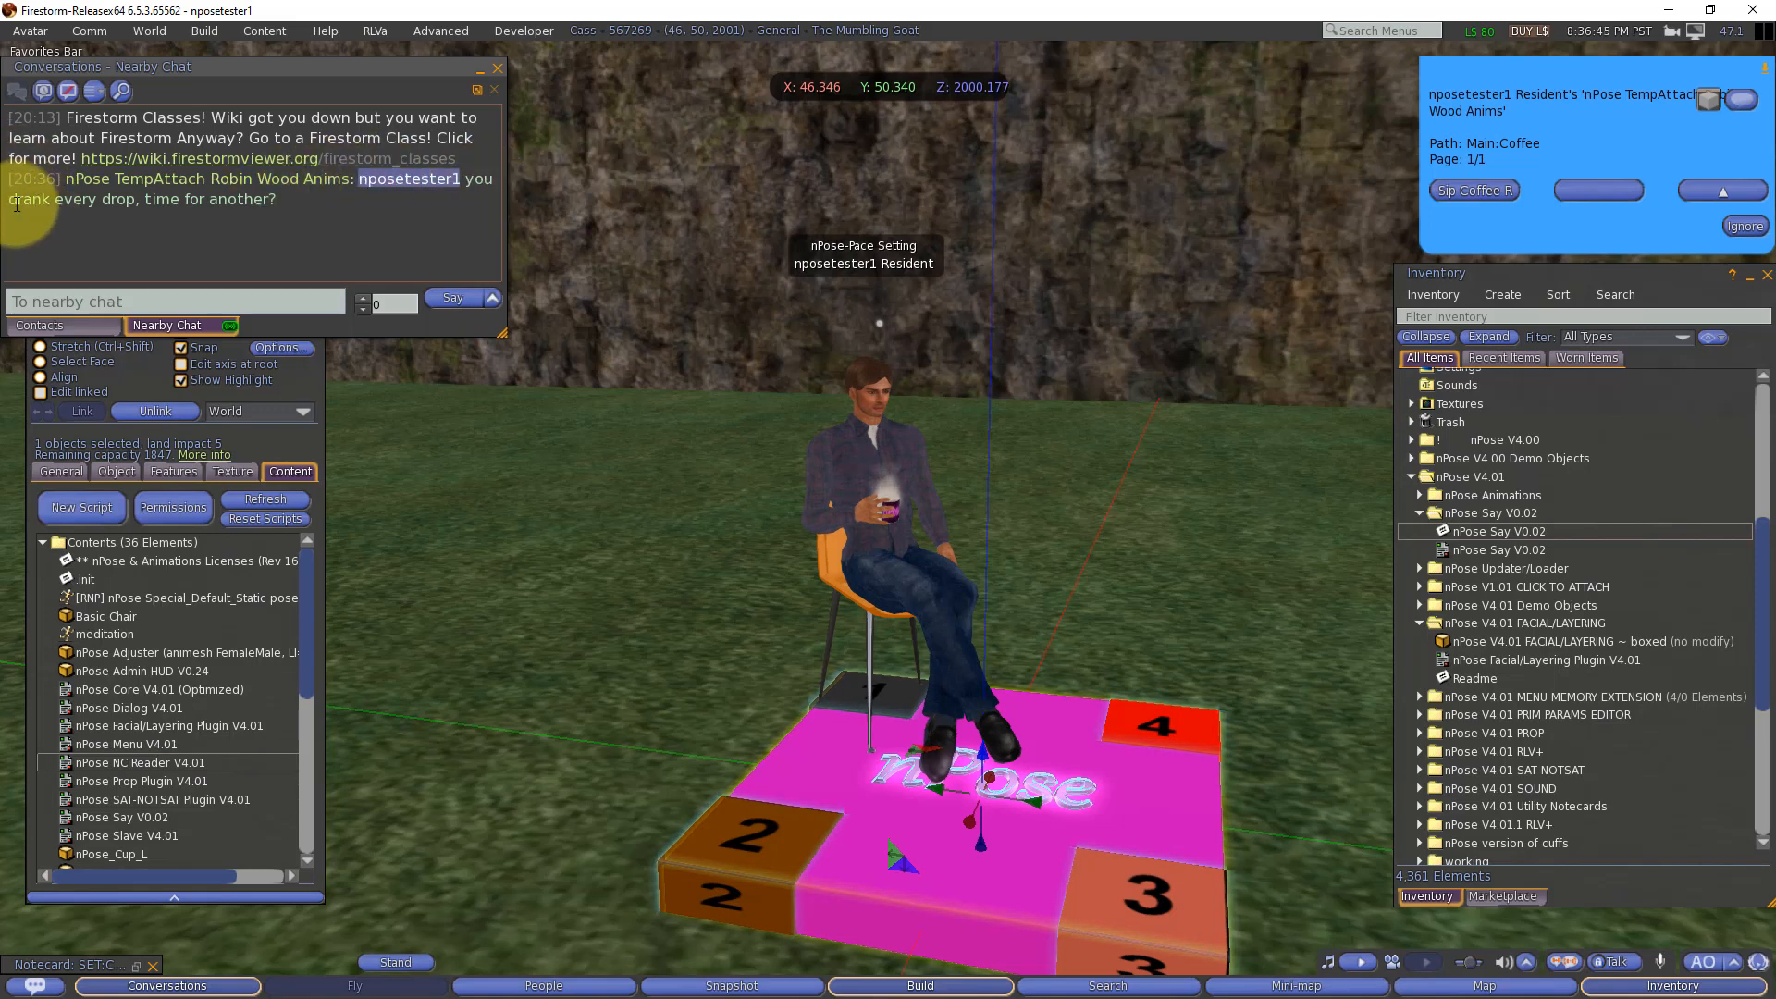
pyautogui.moveTo(8, 200); pyautogui.dragTo(268, 200)
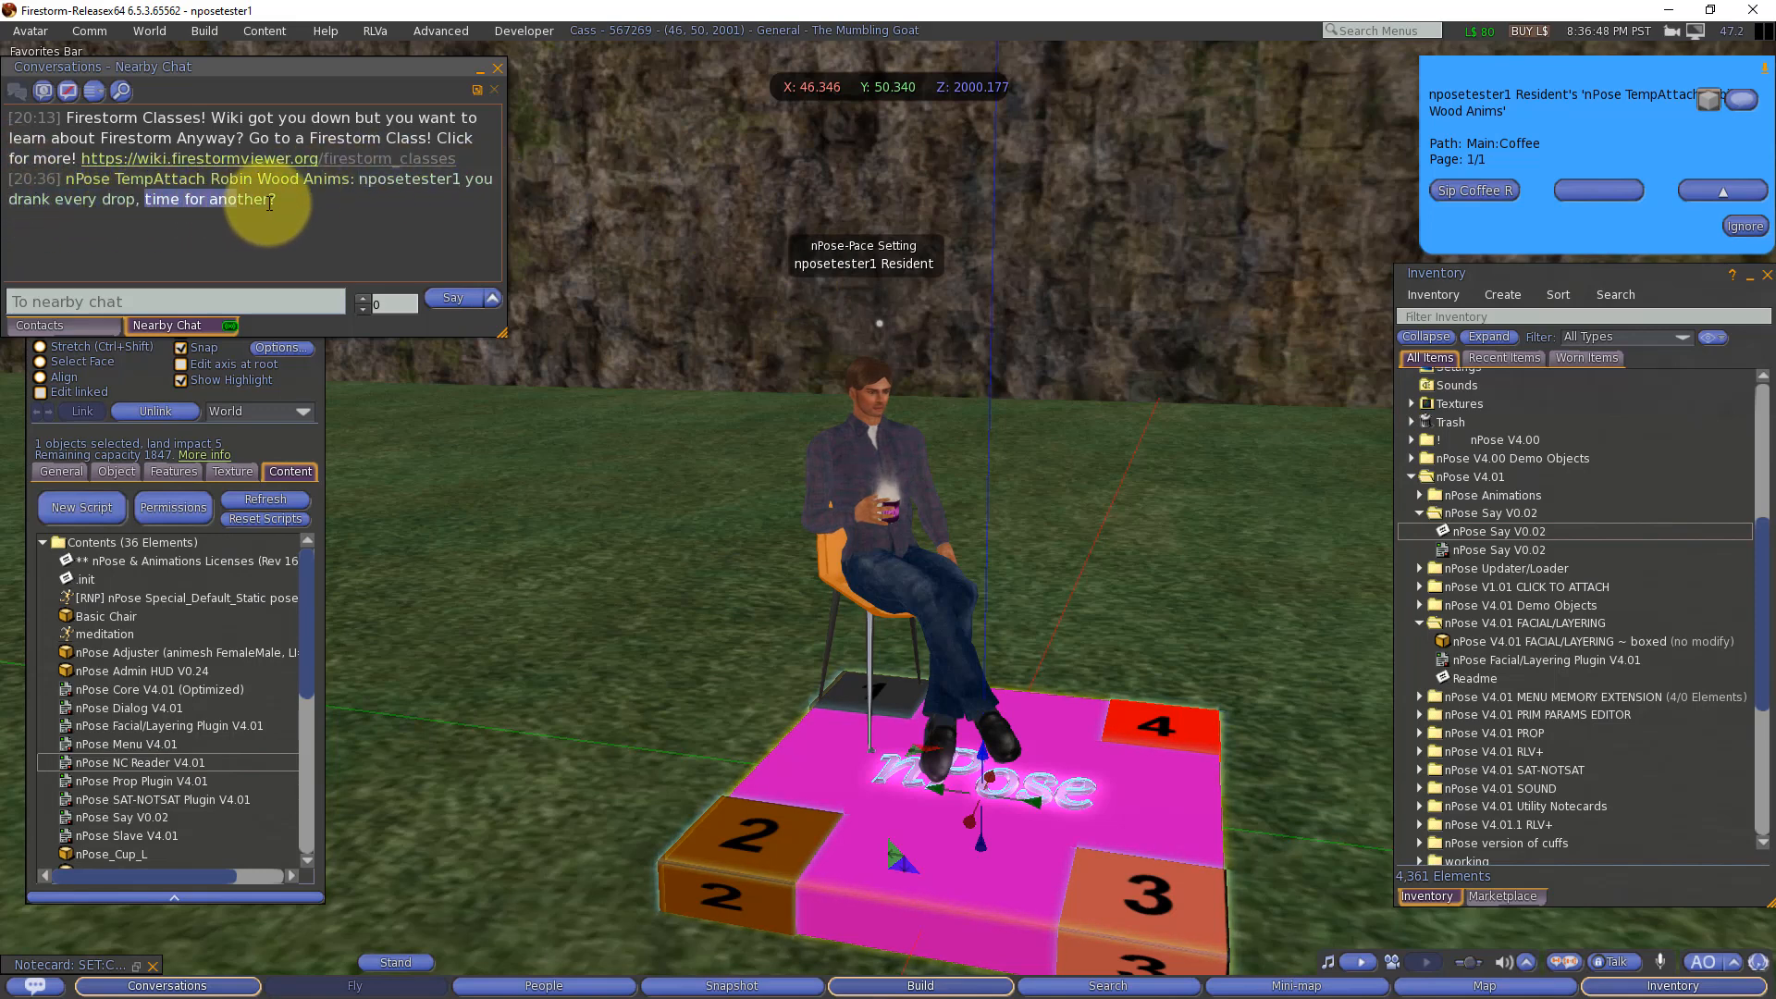
pyautogui.click(344, 222)
pyautogui.click(1467, 189)
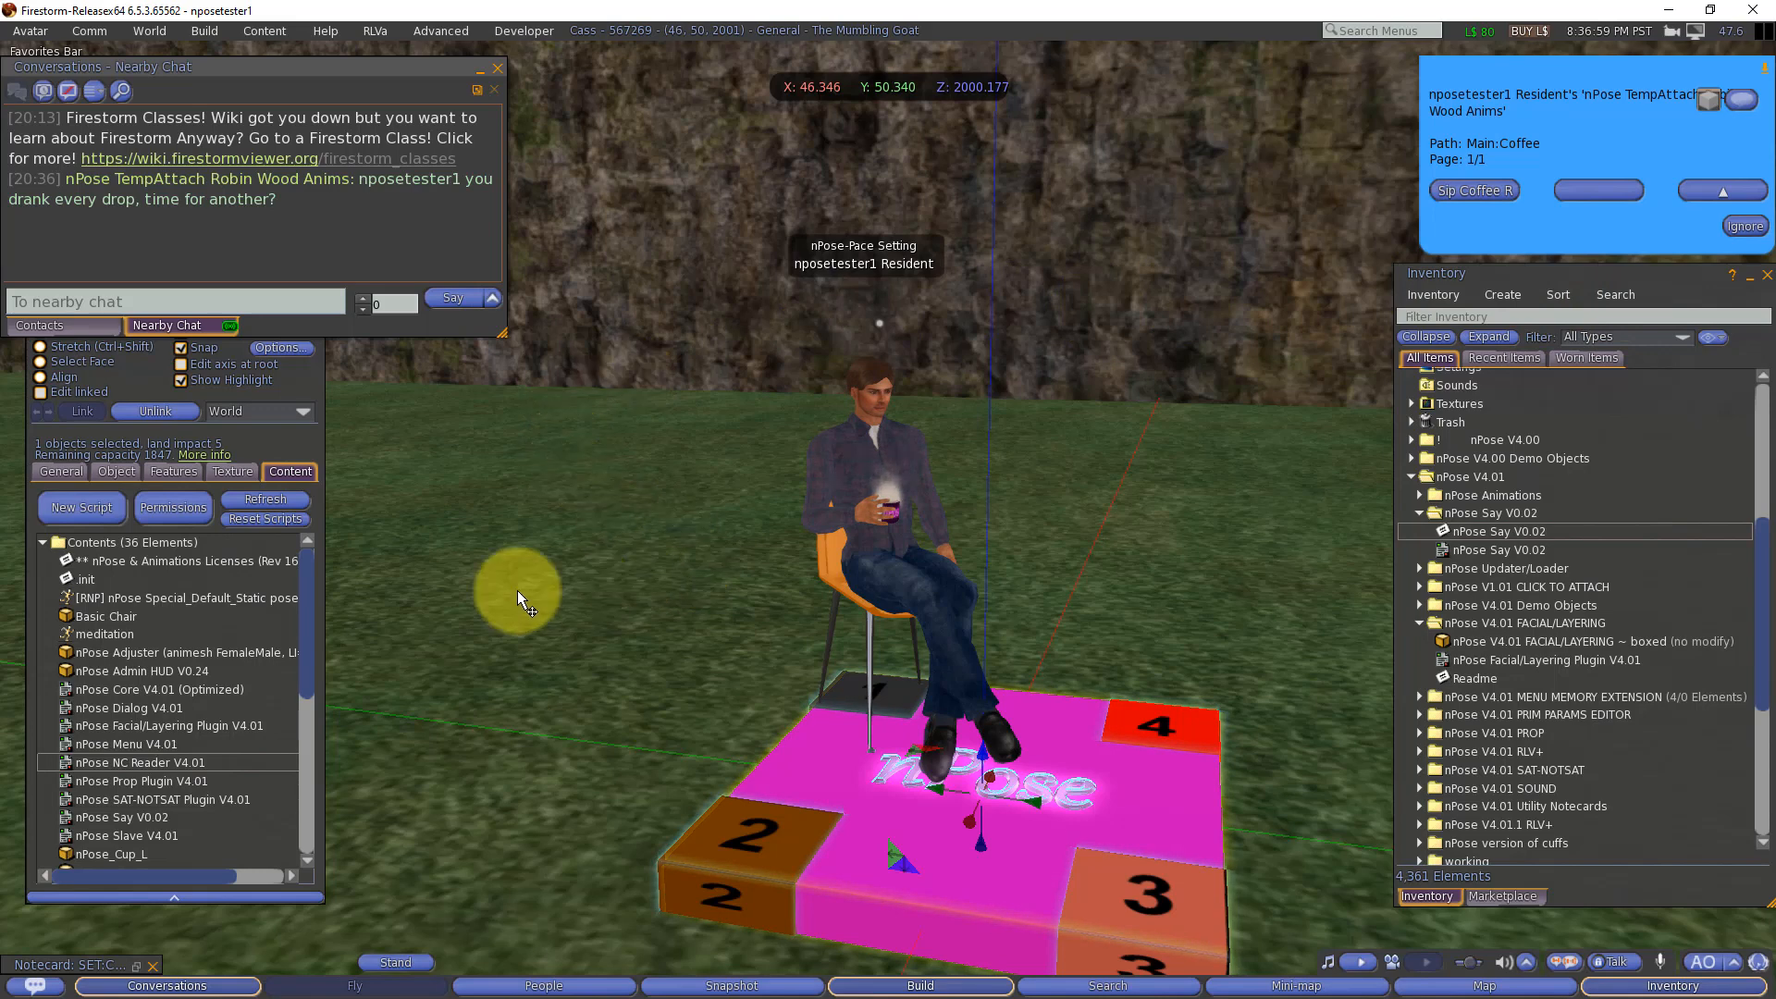
# Step: Replace the Sip Coffee L{2} notecard's text with the seat 2 version using nPose_Cup_L, sip rest left loop, sipping left timers T22–T30 and message timer T31
pyautogui.scroll(-5, 166, 666)
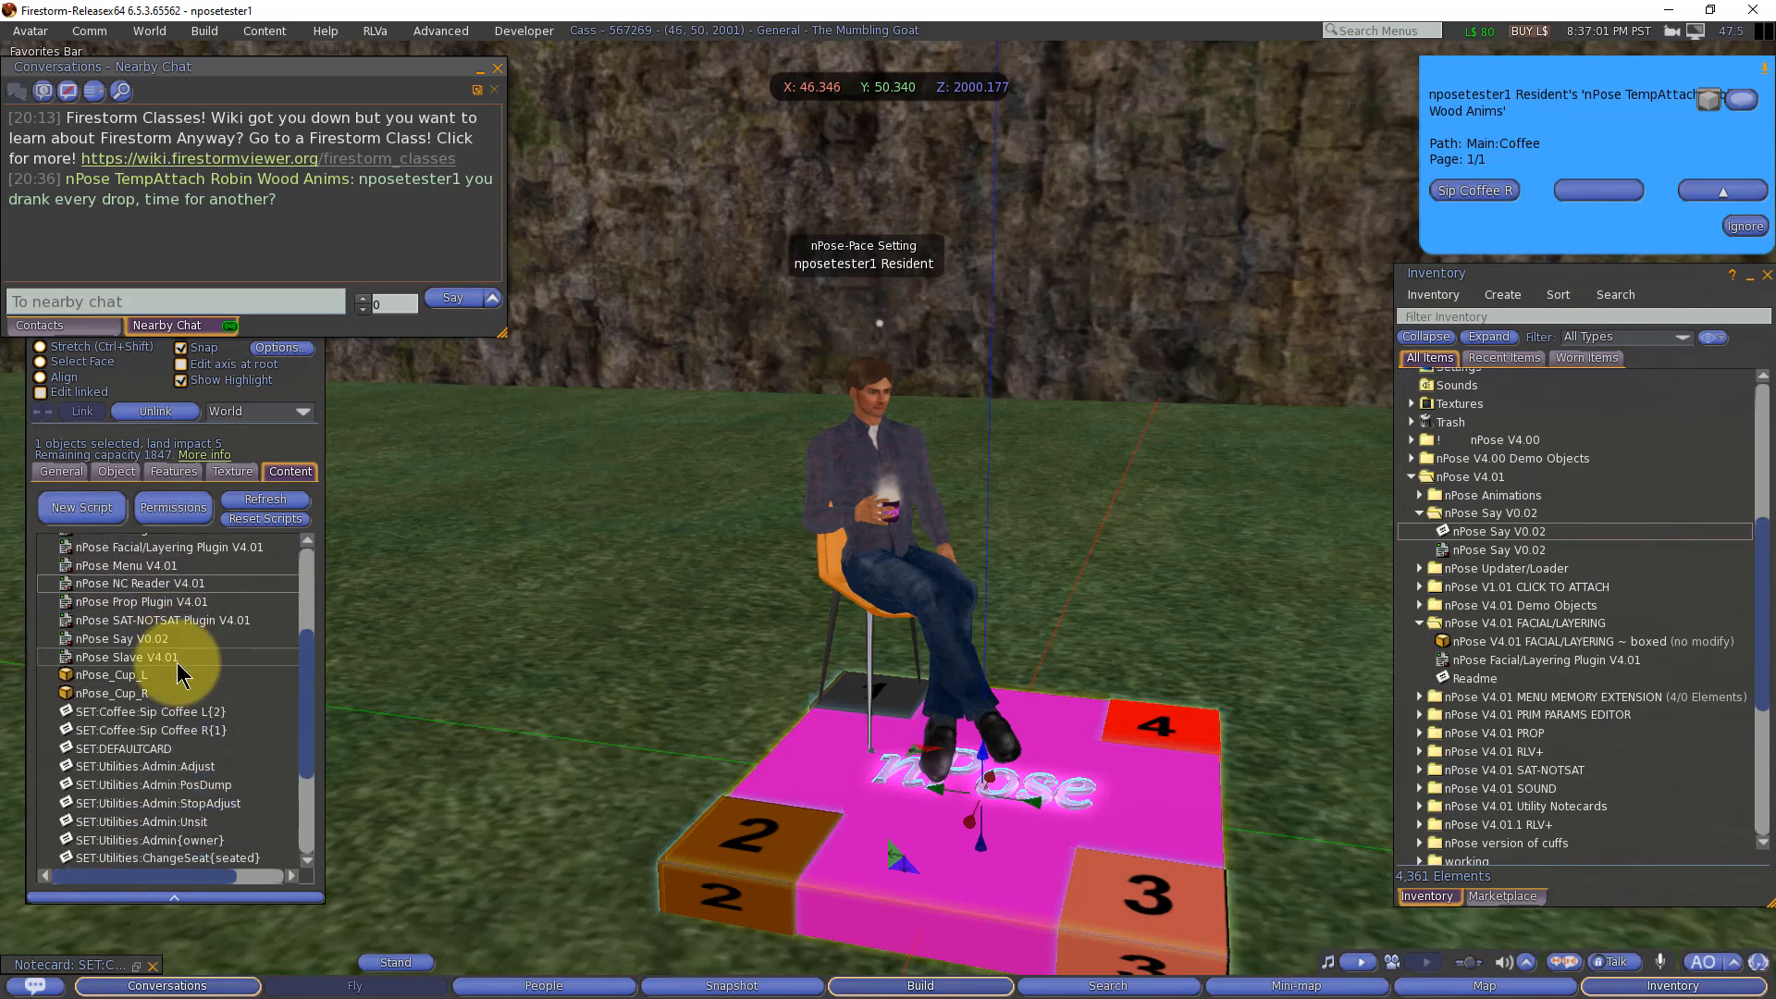
pyautogui.scroll(-2, 176, 662)
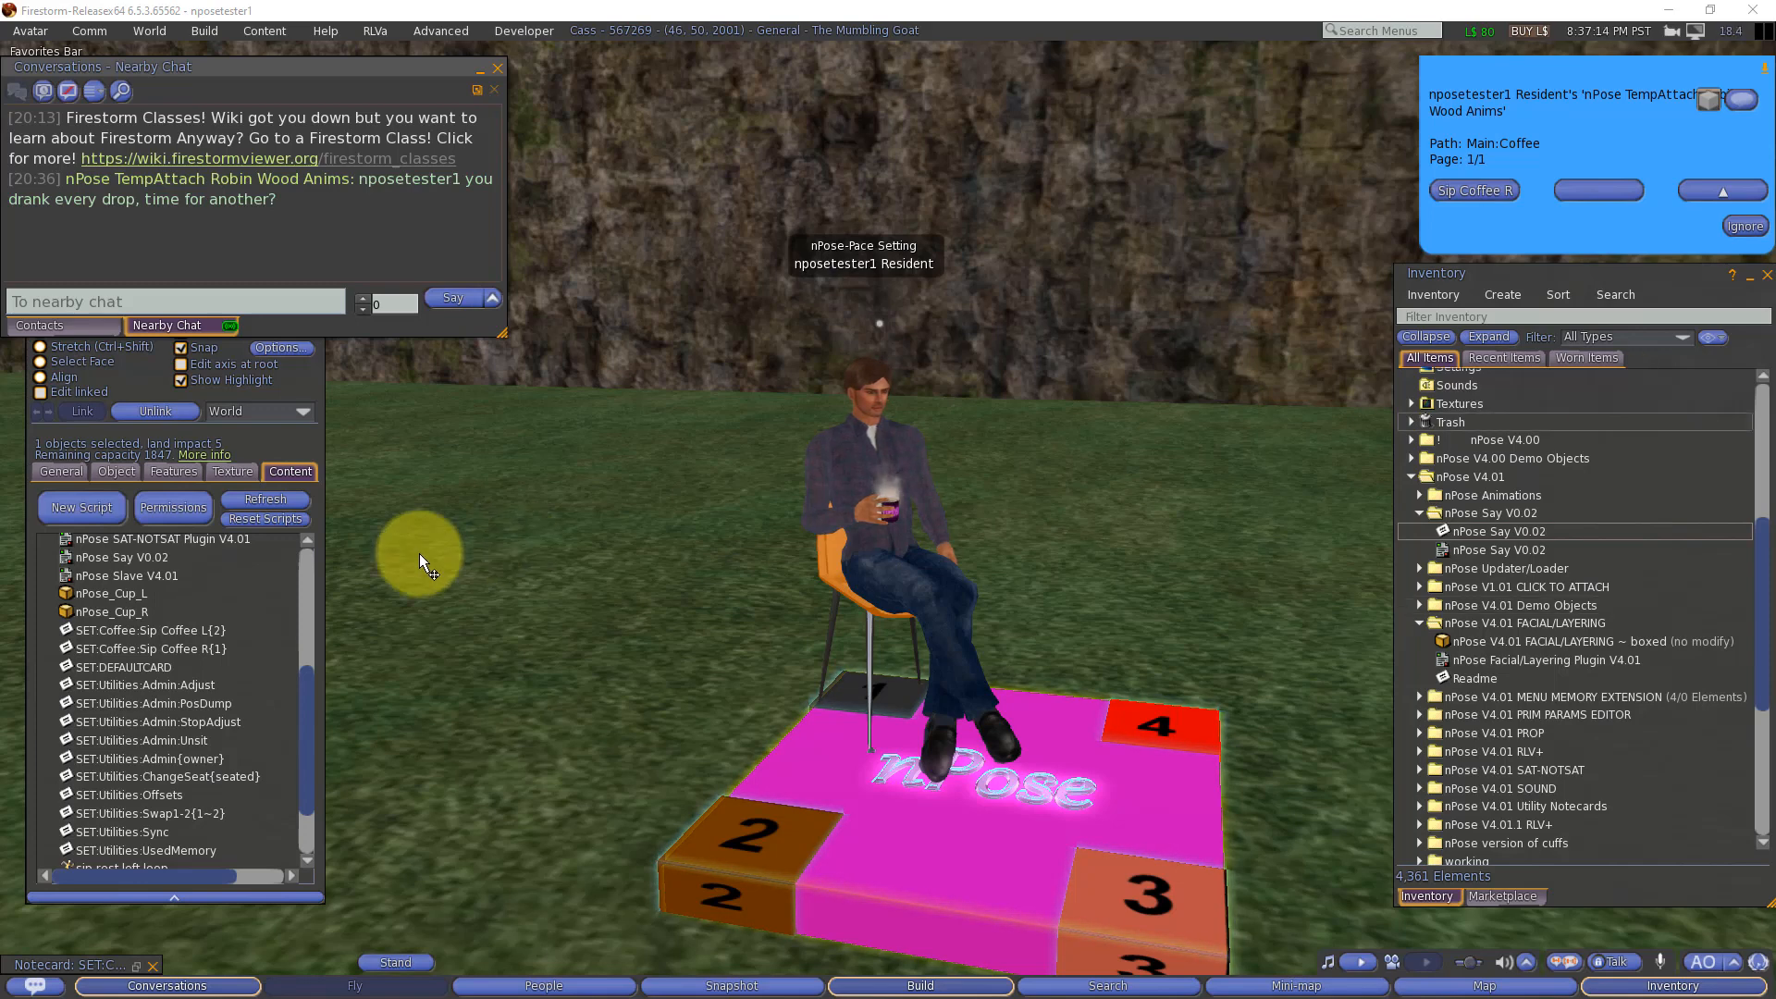
pyautogui.doubleClick(176, 630)
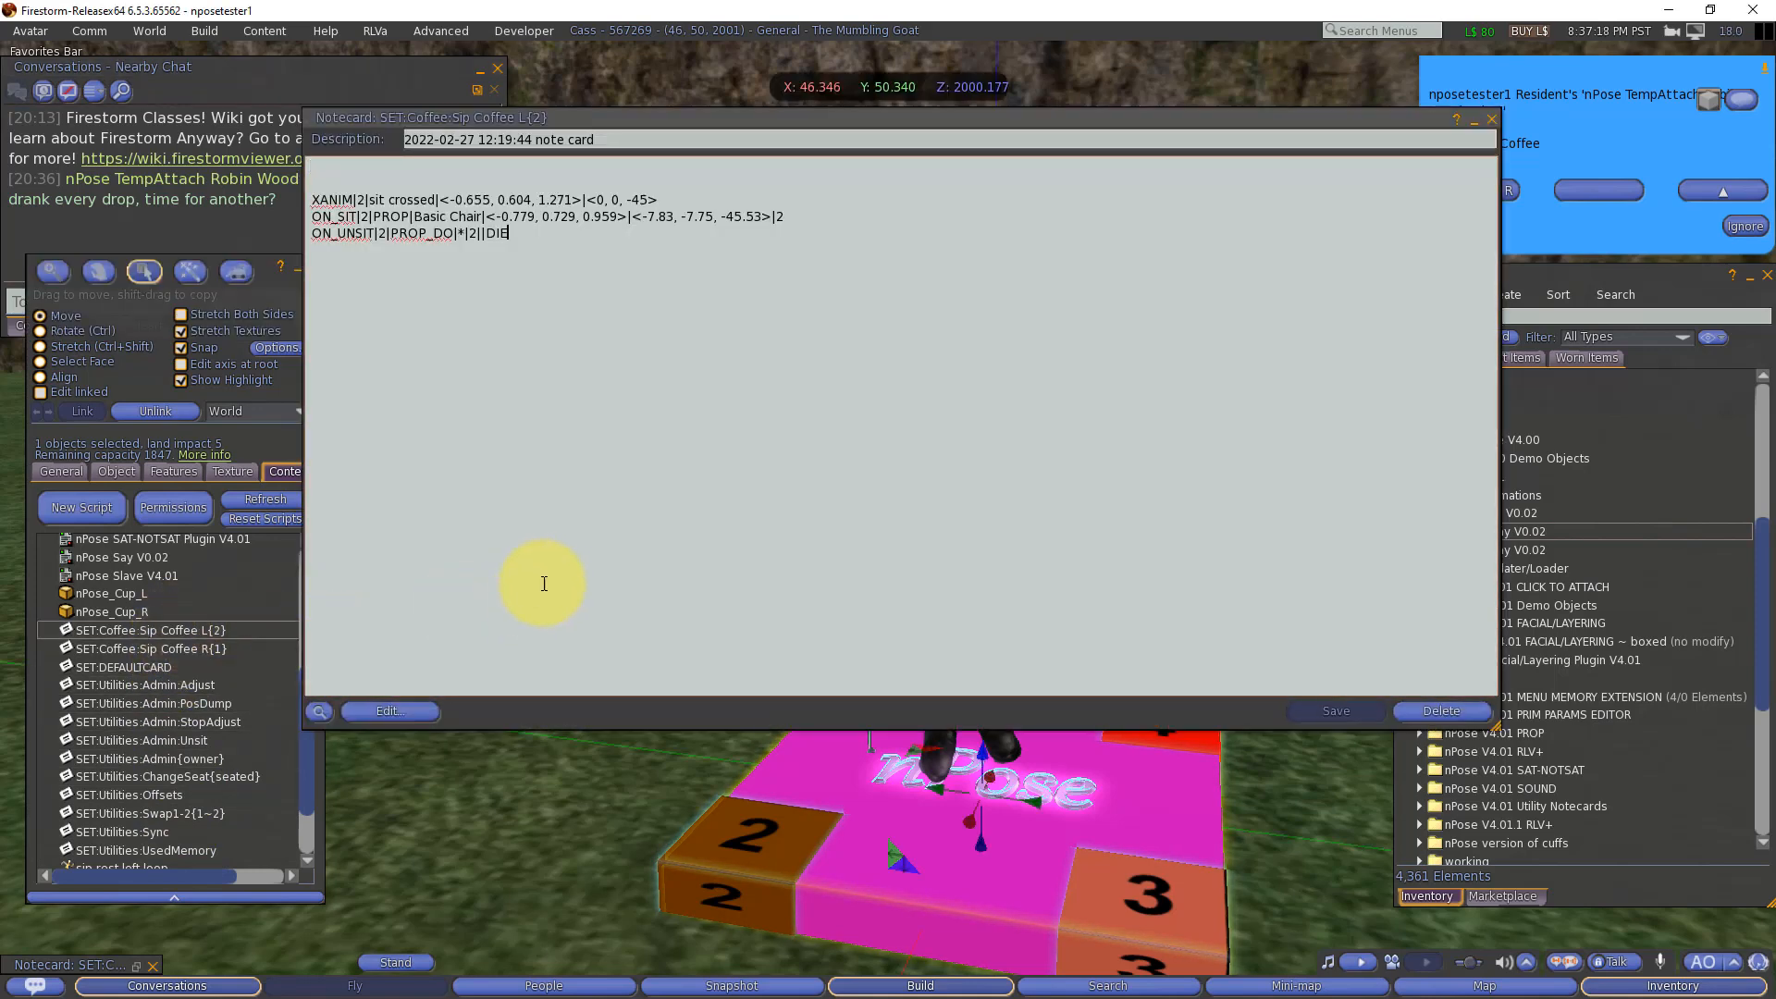
pyautogui.hotkey('ctrl', 'a')
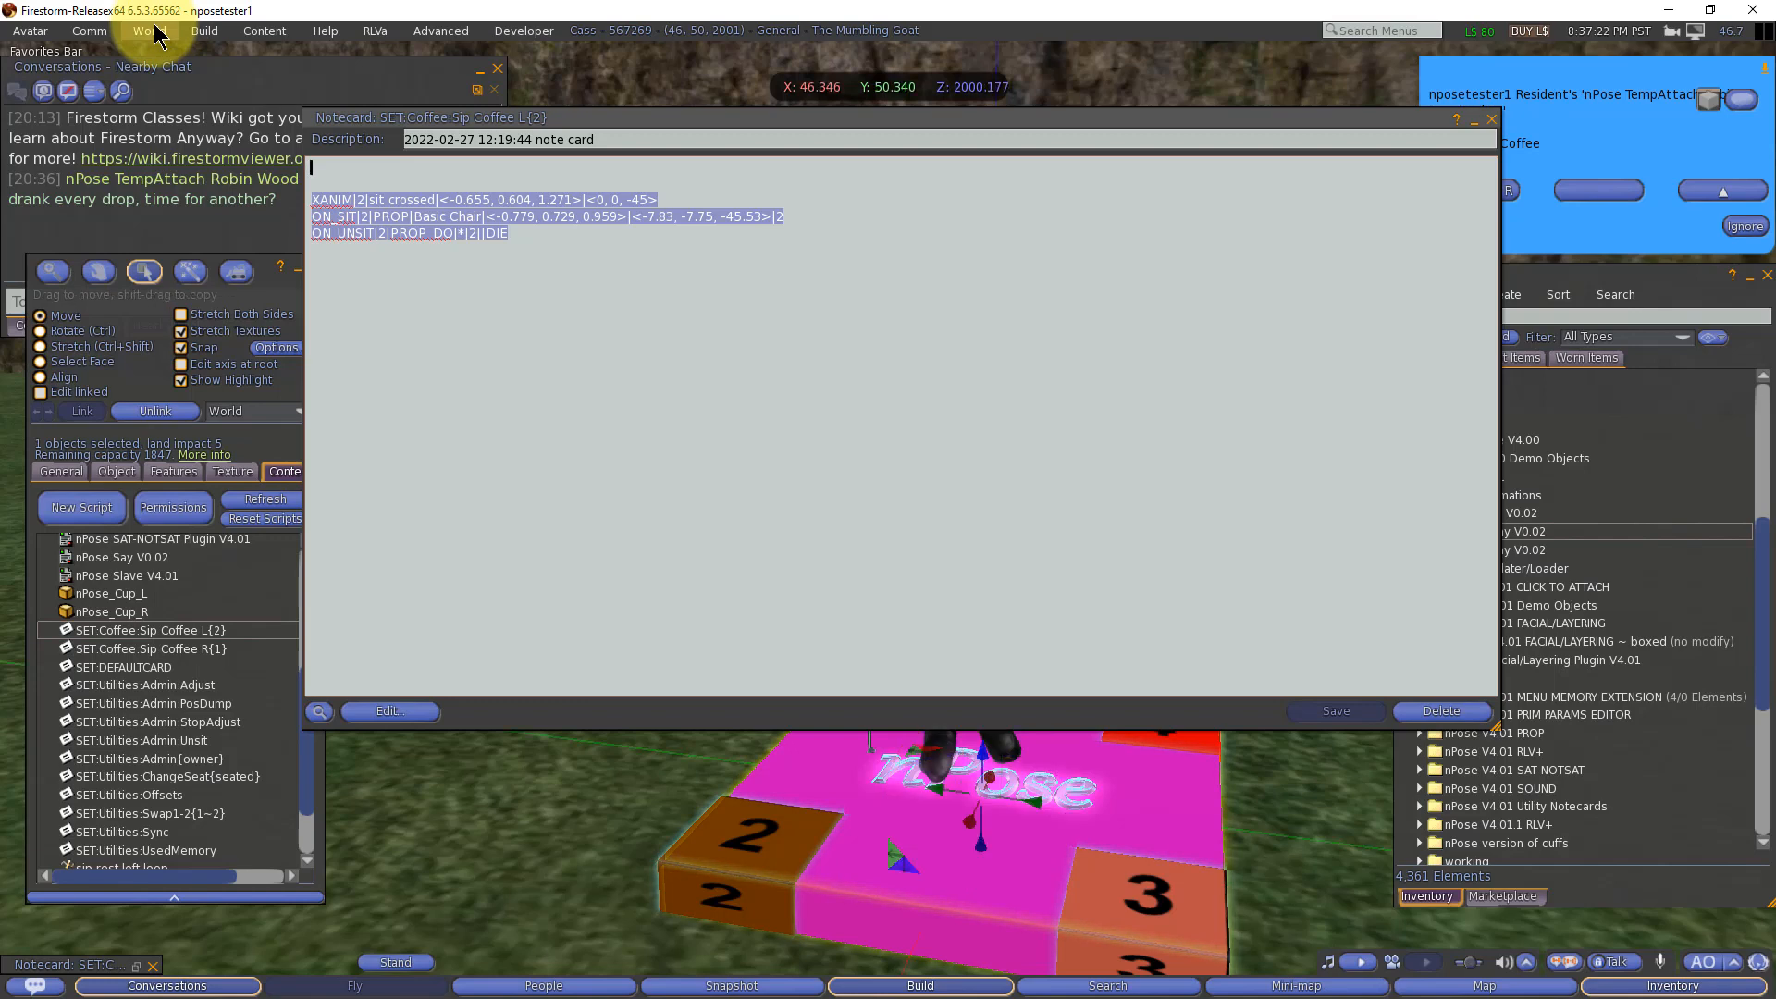
pyautogui.hotkey('ctrl', 'c')
pyautogui.hotkey('ctrl', 'v')
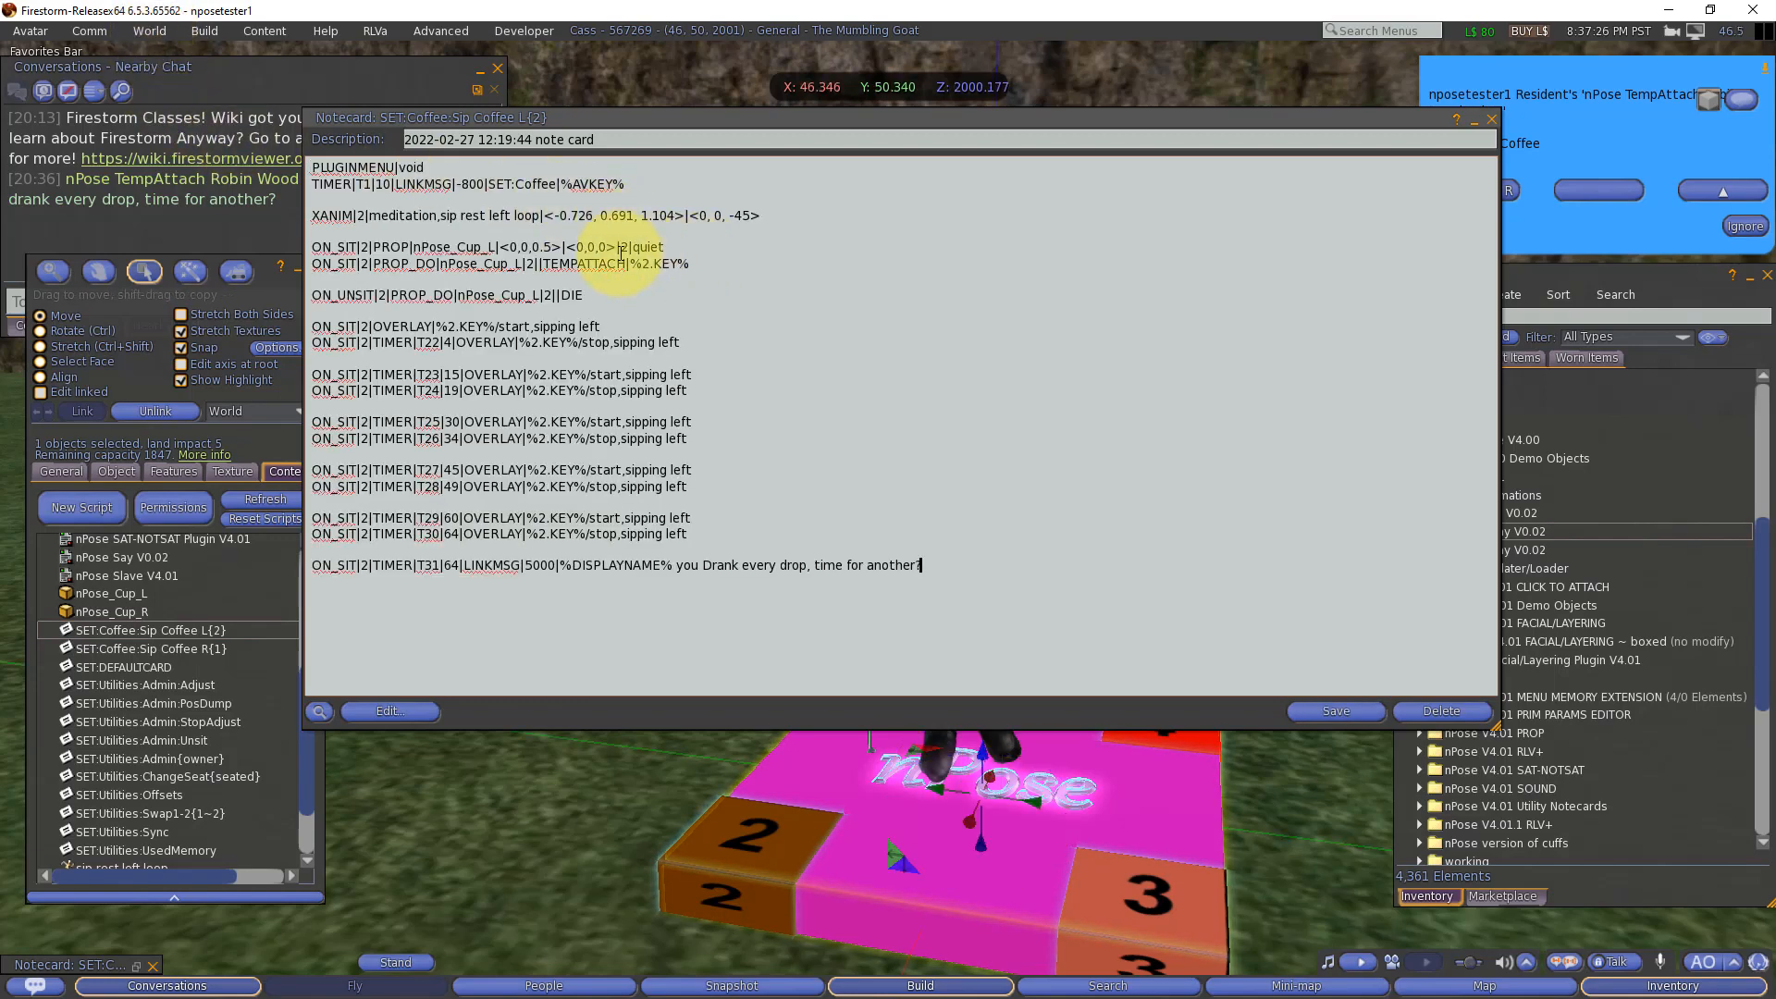
# Step: Recheck the prop's channel number and the DISPLAYNAME placeholder in the Sip Coffee L{2} notecard, and save it
pyautogui.doubleClick(624, 247)
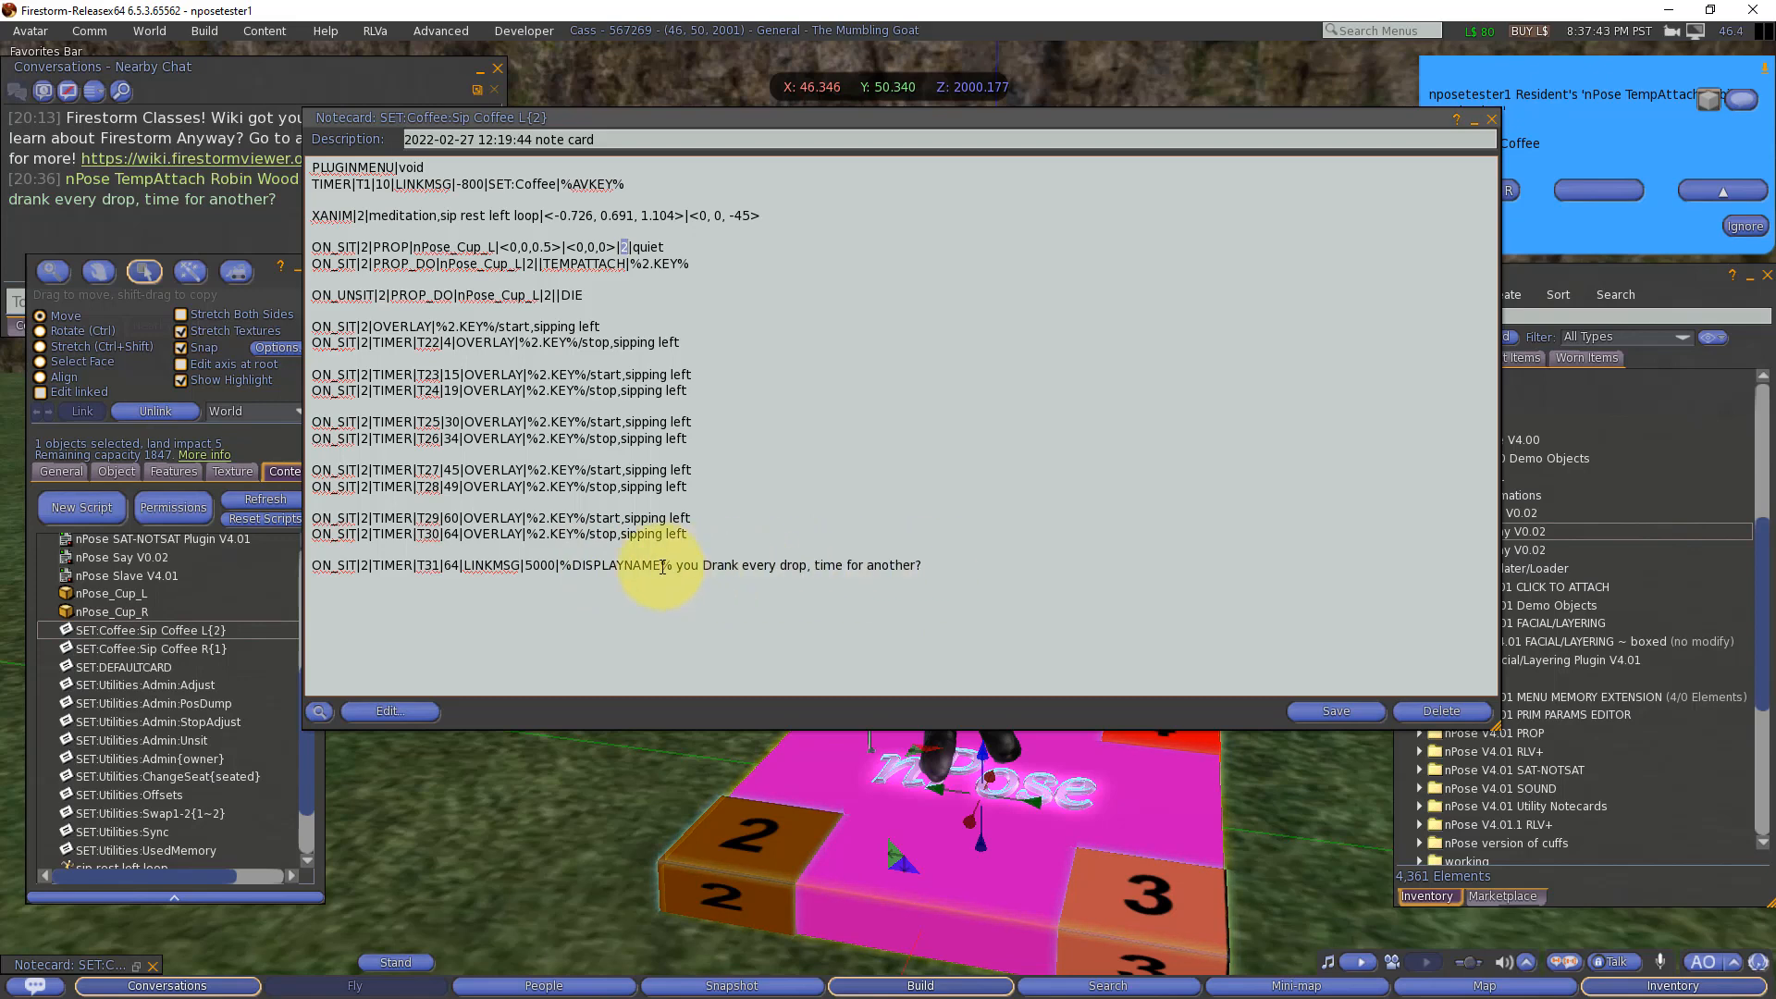
pyautogui.doubleClick(609, 565)
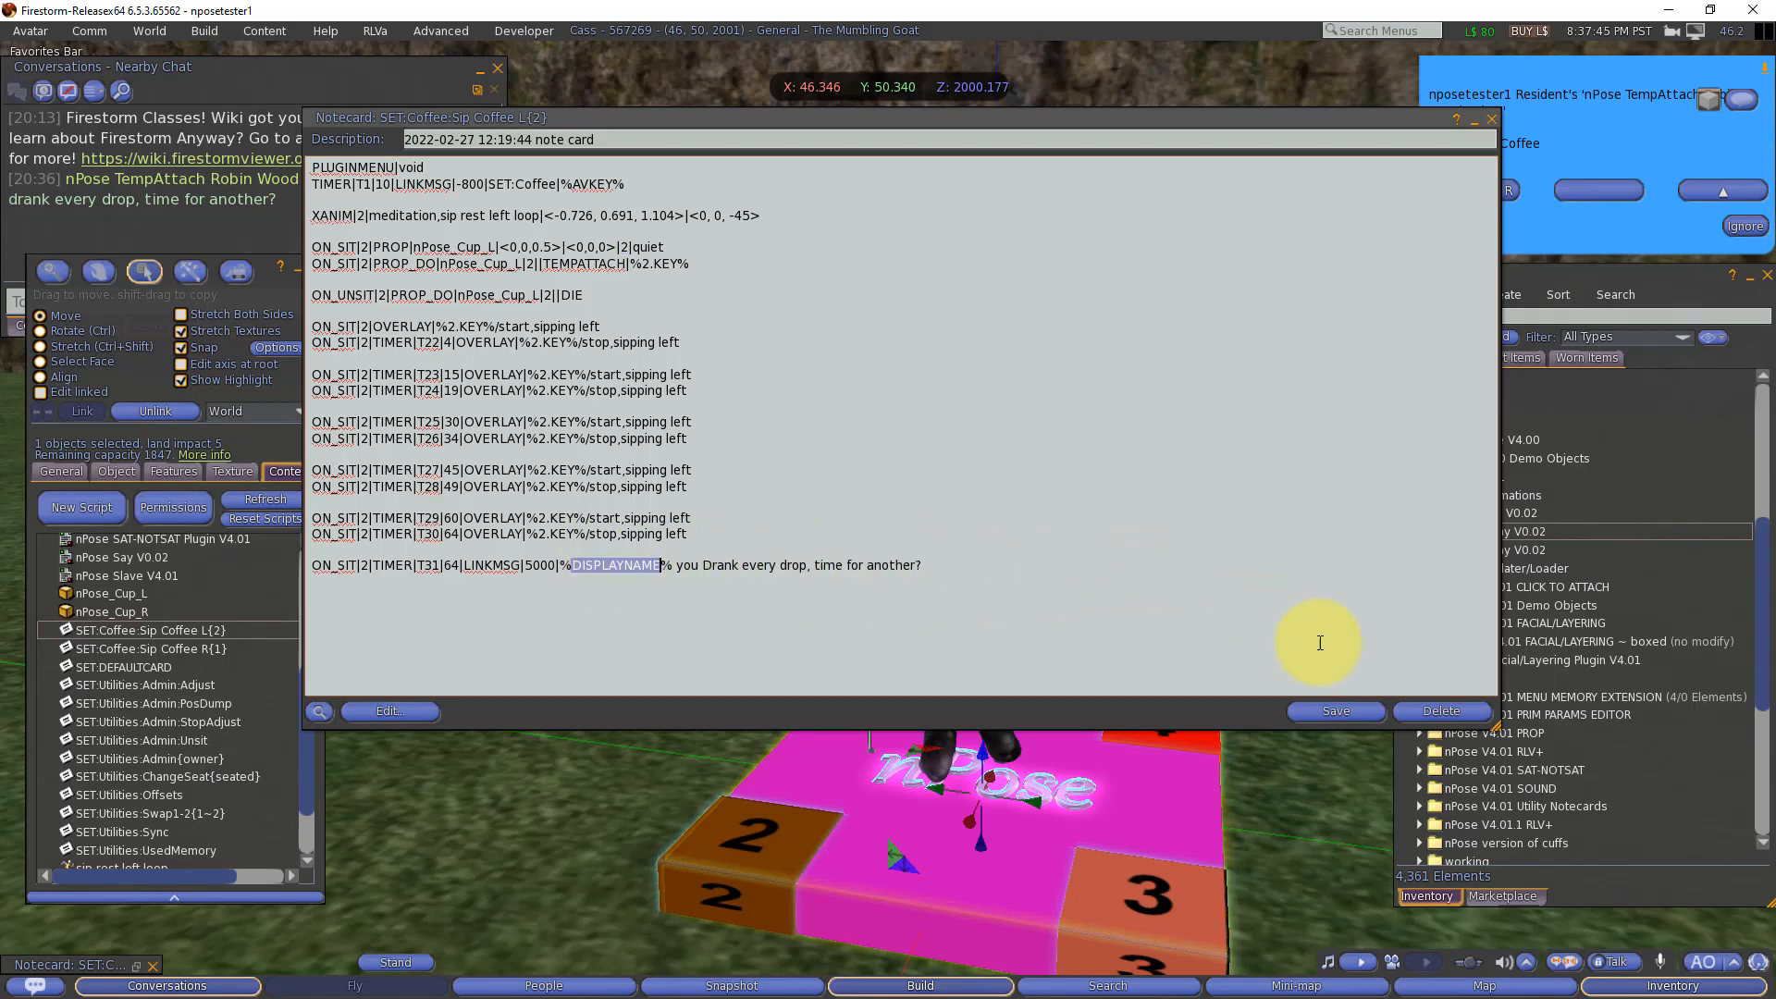
pyautogui.click(1337, 712)
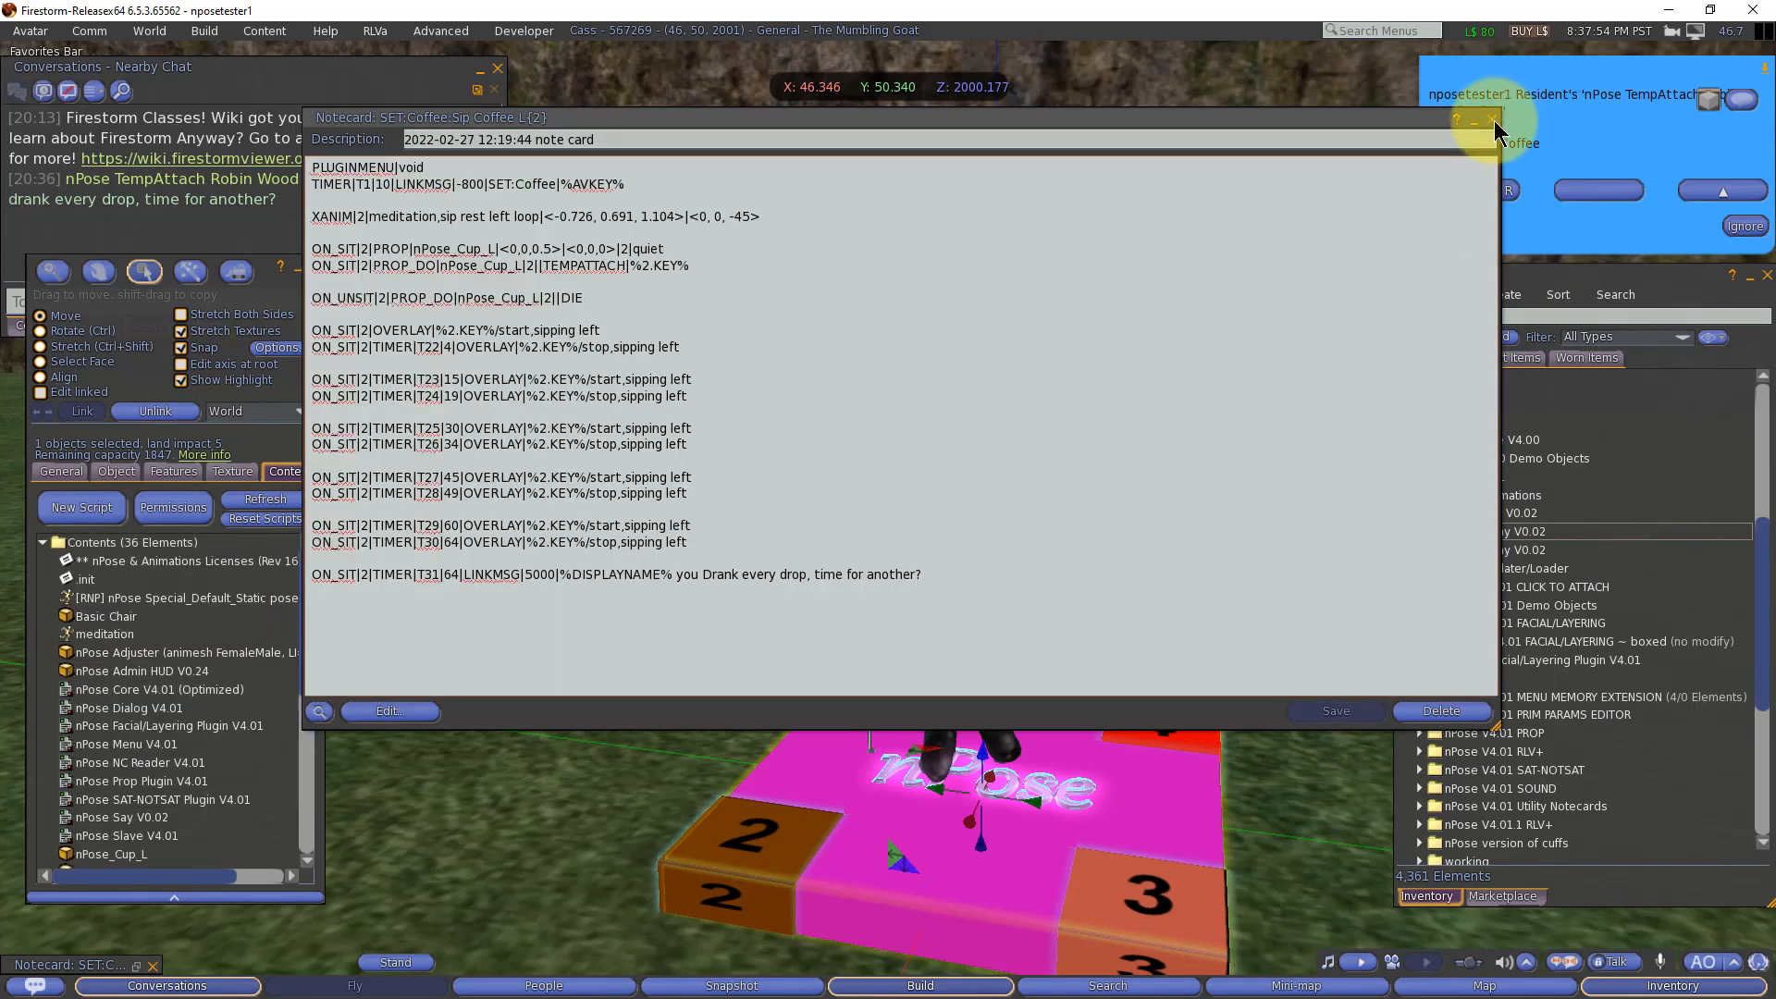
# Step: Close the Sip Coffee L{2} notecard and move the avatar to Seat 2 with the ChangeSeat utility
pyautogui.click(1493, 121)
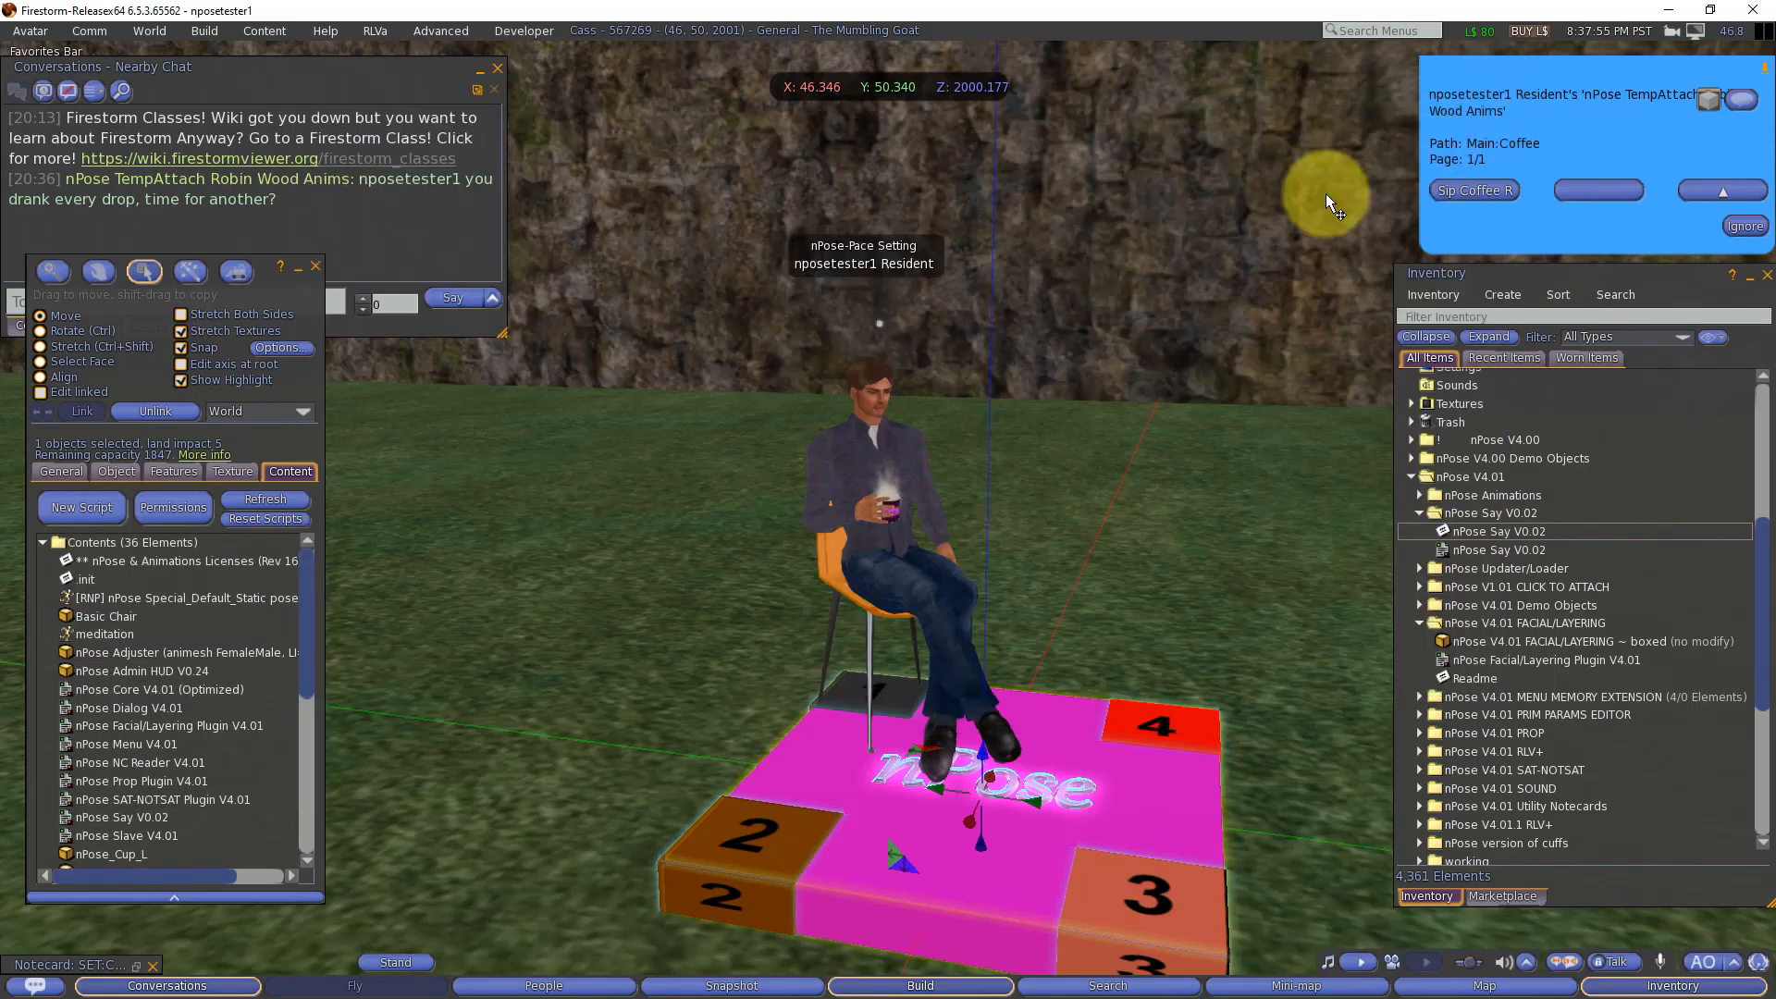
pyautogui.click(1713, 191)
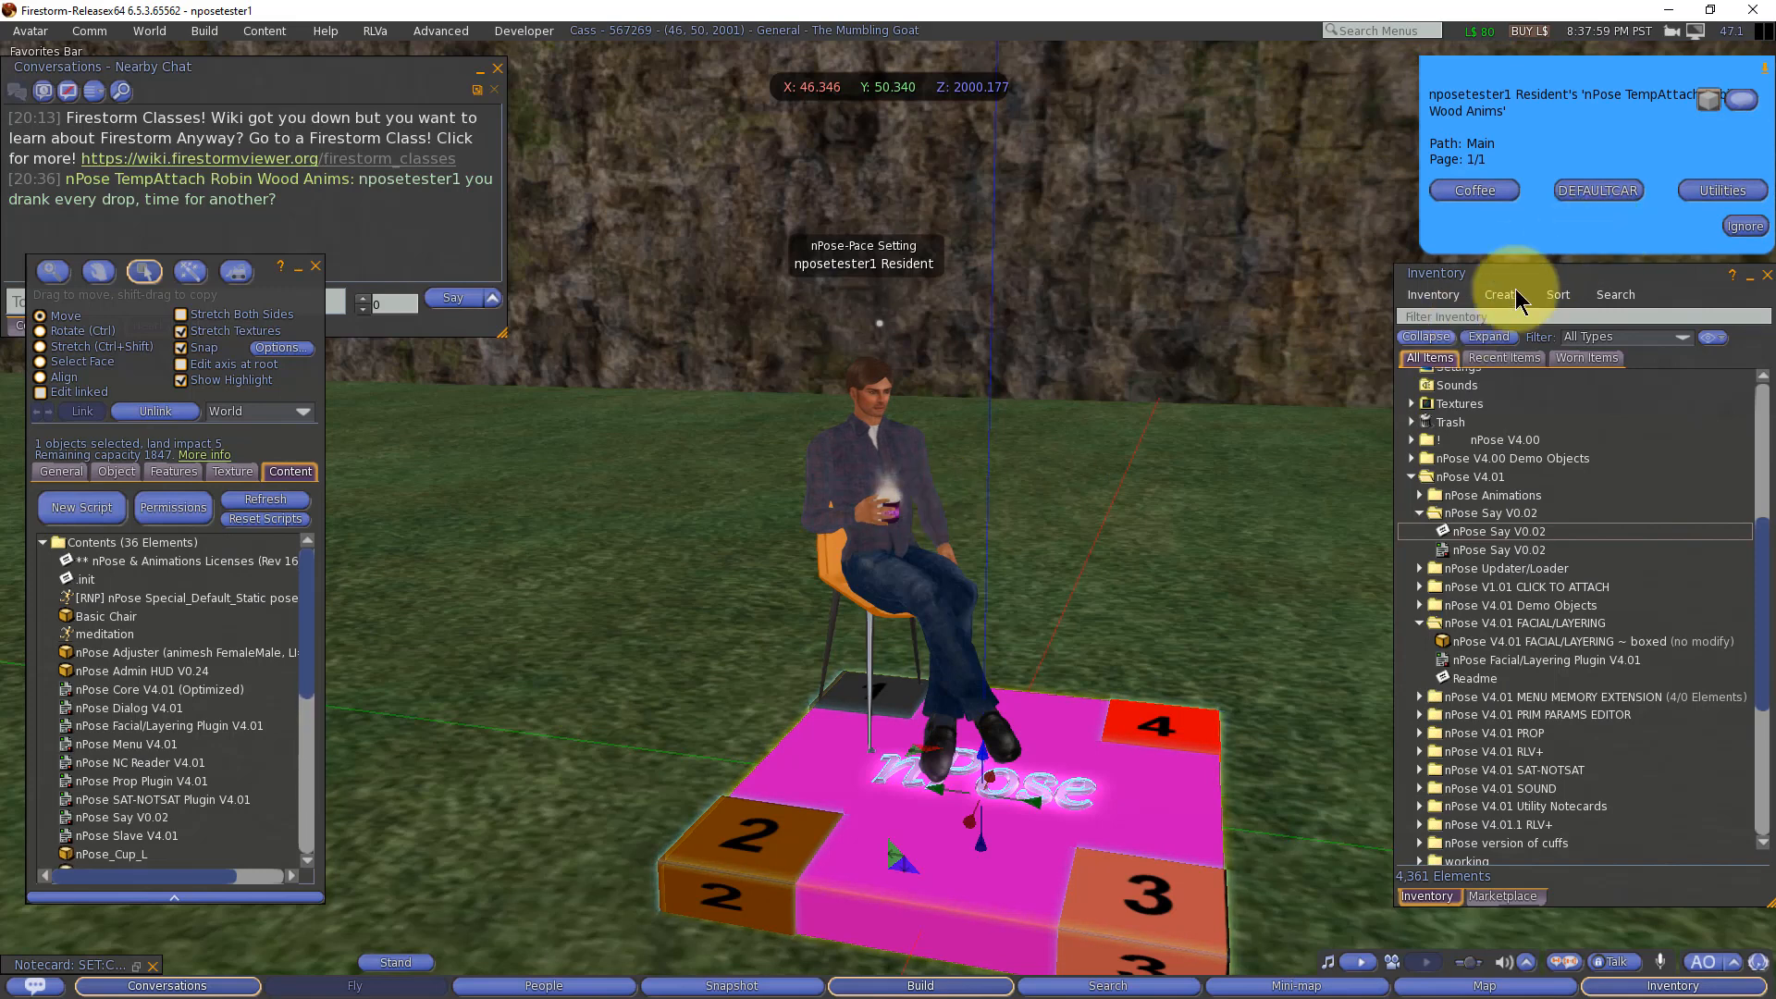
pyautogui.click(1716, 190)
pyautogui.click(1617, 190)
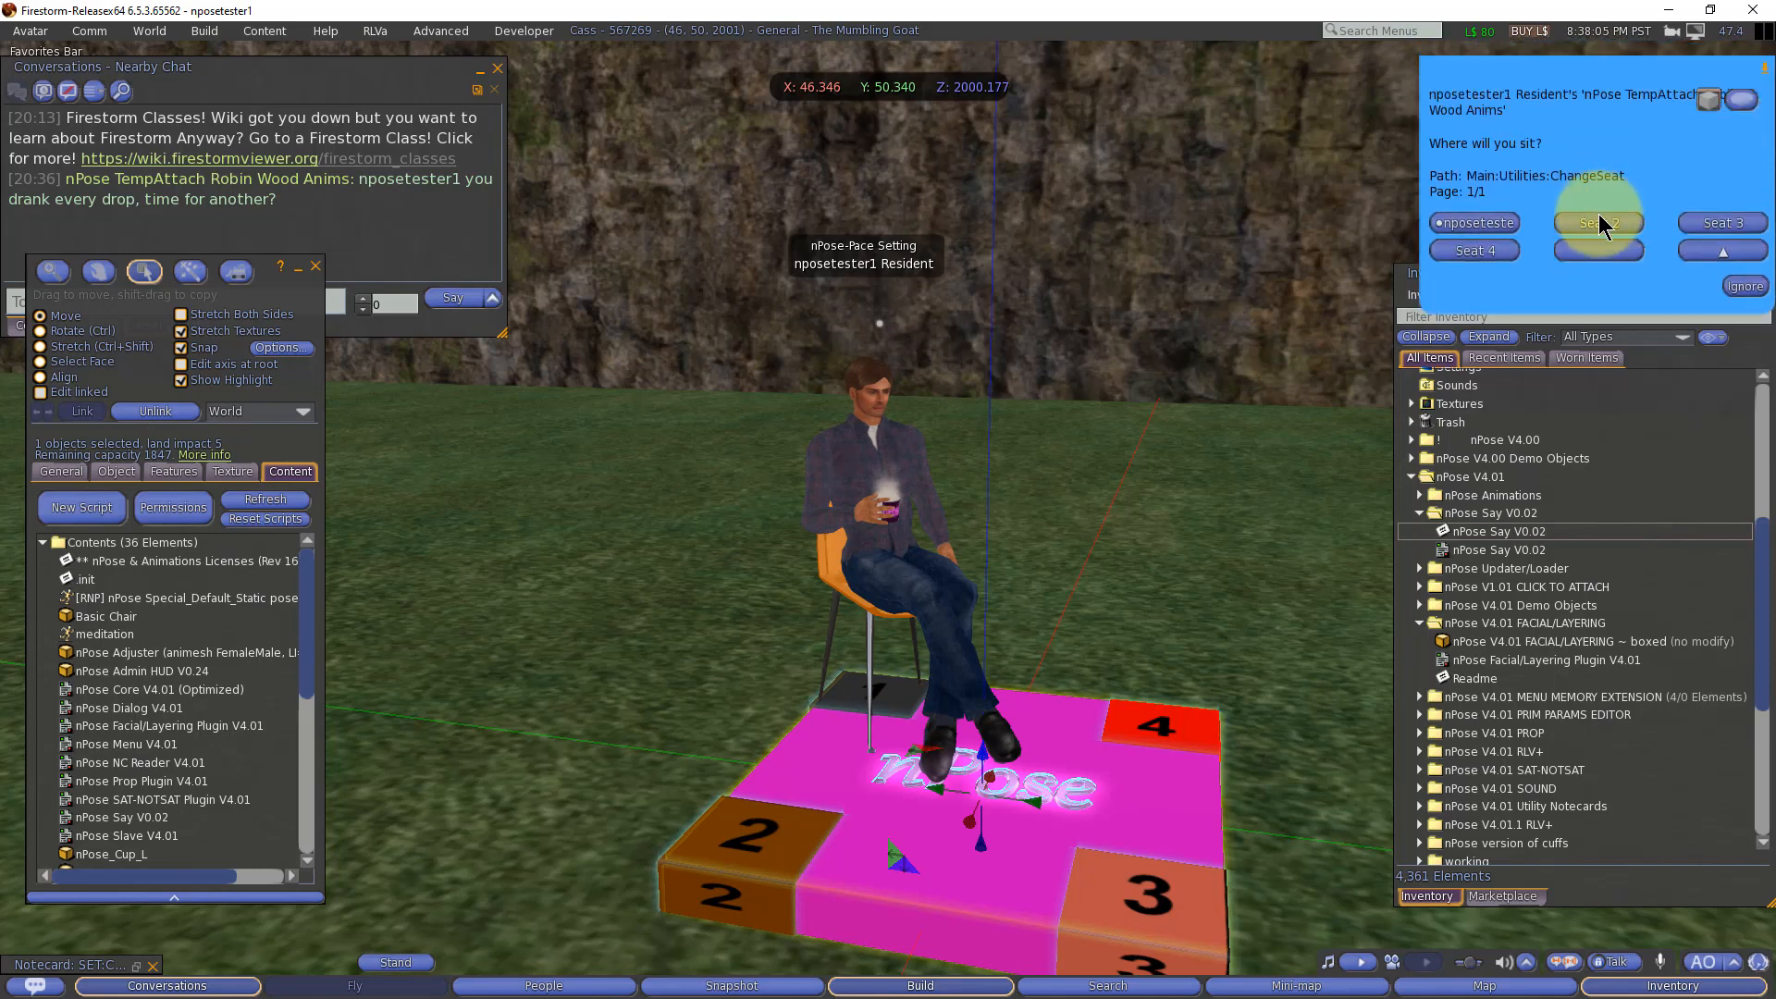
pyautogui.click(1598, 222)
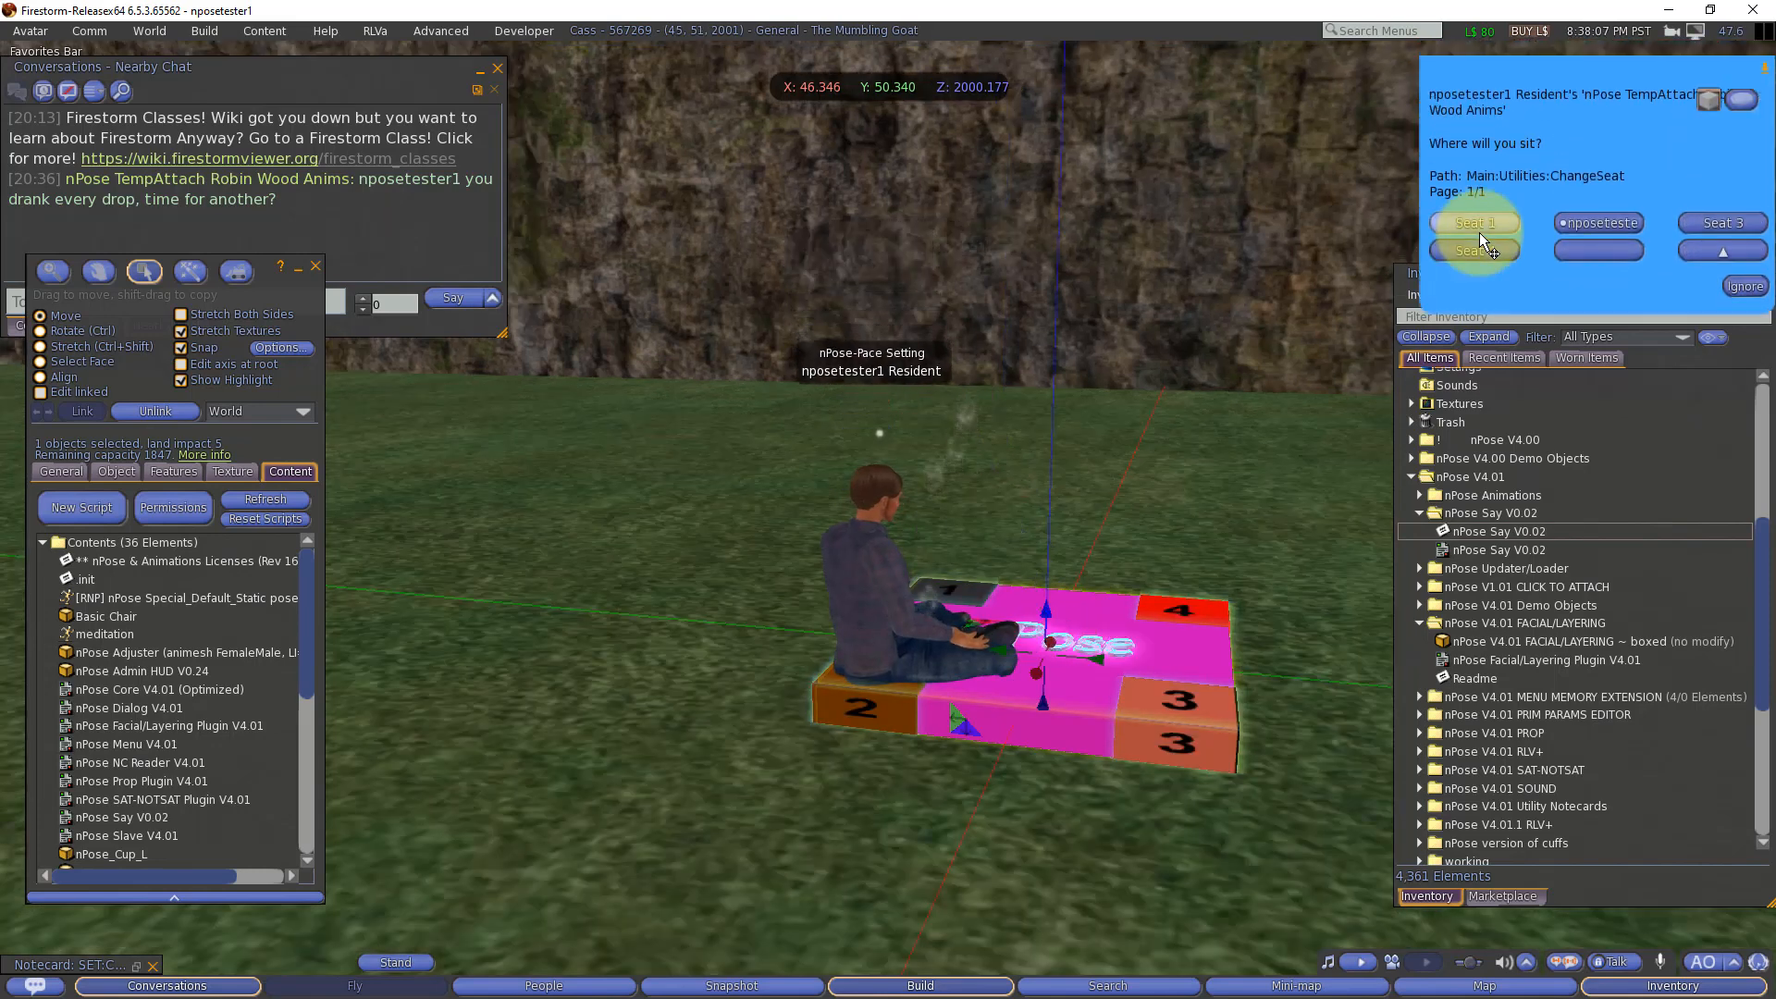
# Step: Start the Sip Coffee L pose from the object's Coffee menu and allow nPose_Cup_L to attach to the avatar
pyautogui.click(1695, 251)
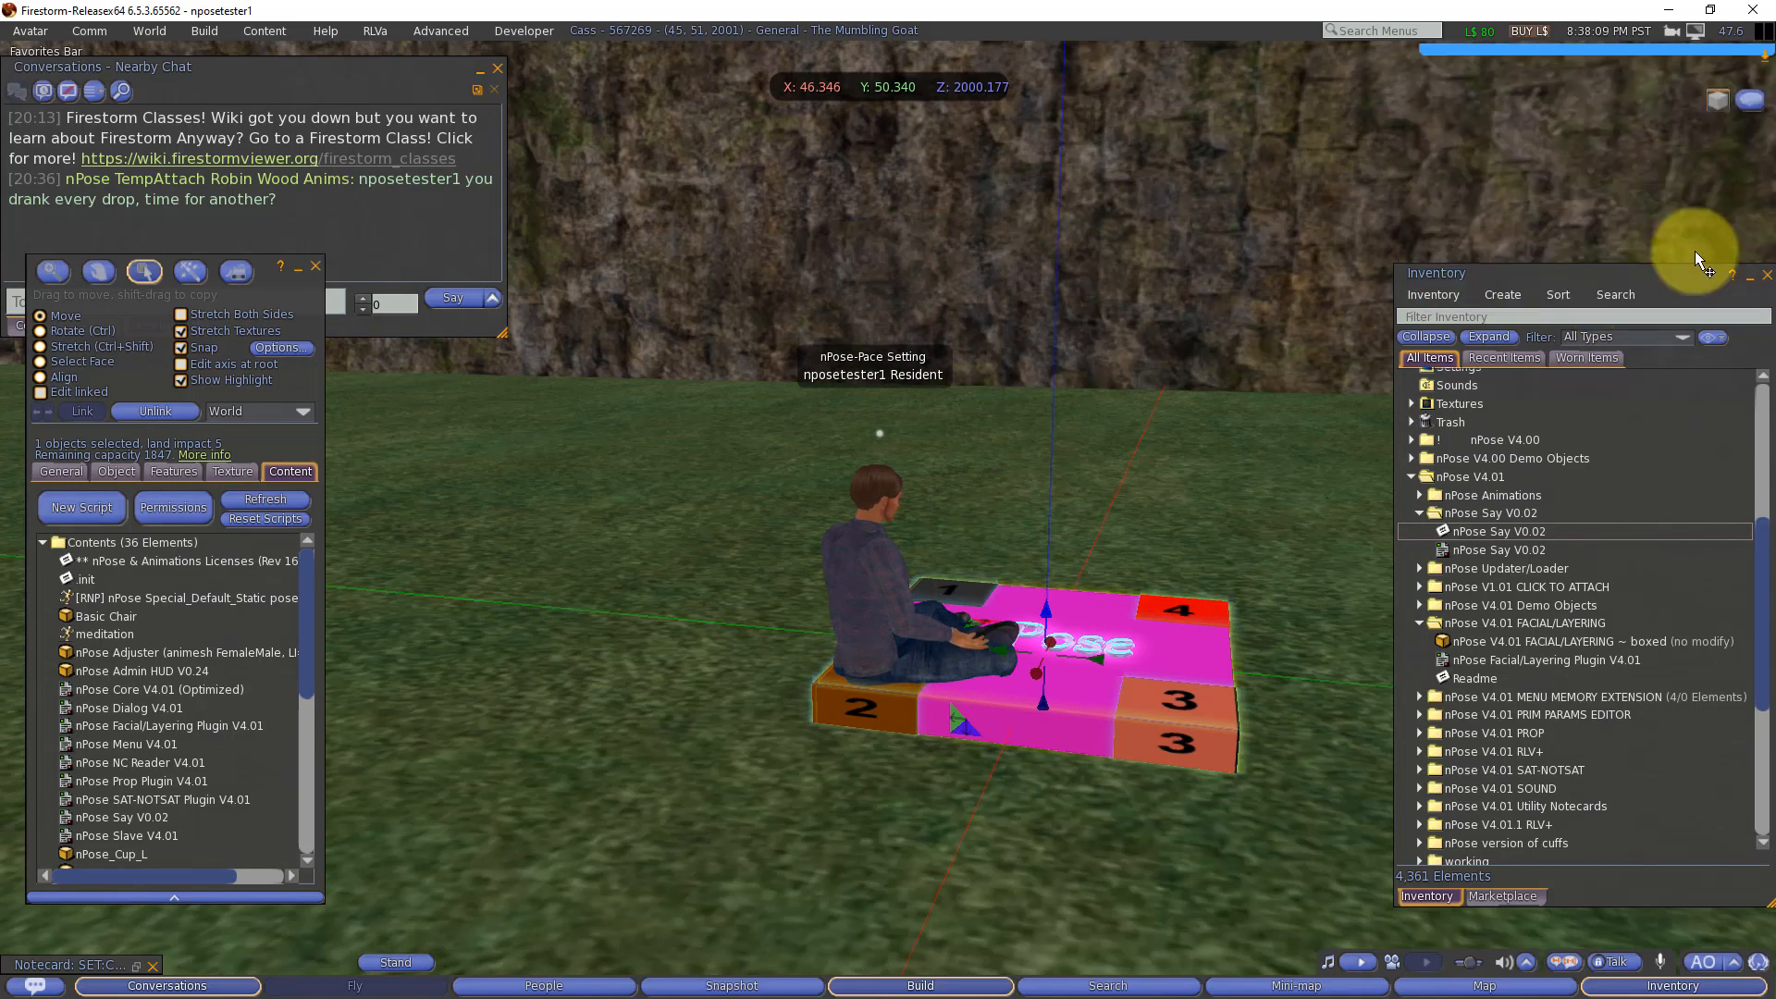
pyautogui.click(1707, 248)
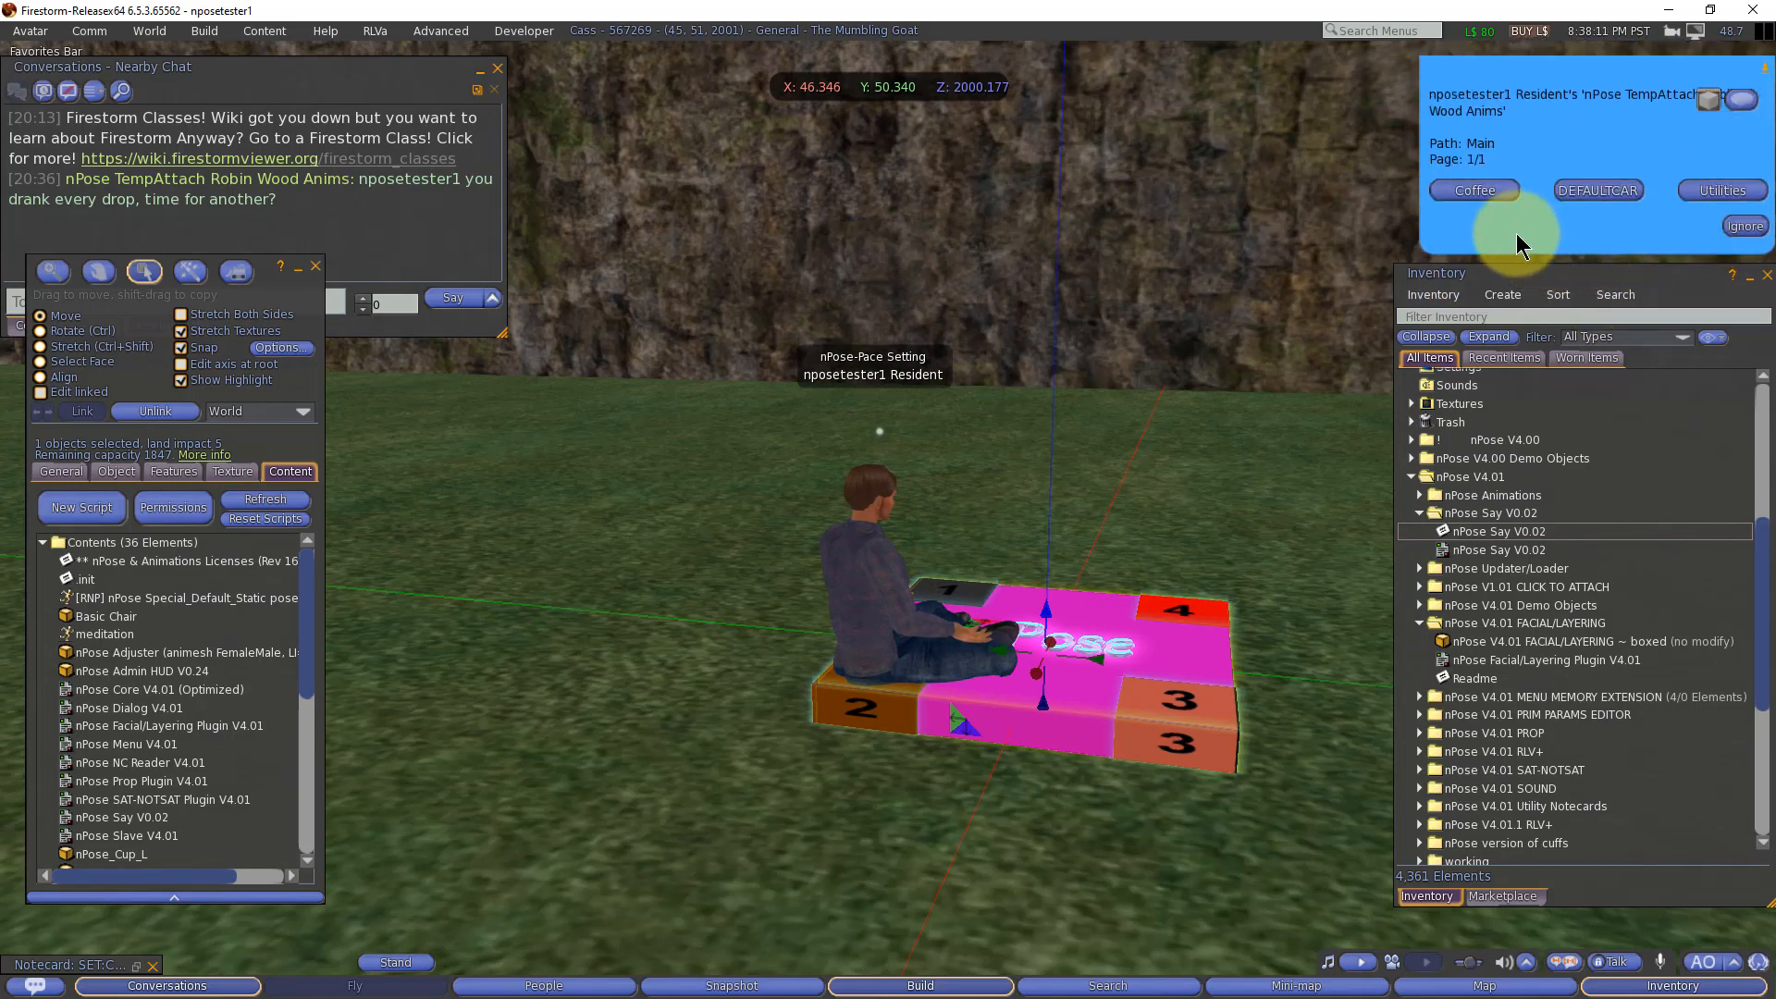
pyautogui.click(1476, 190)
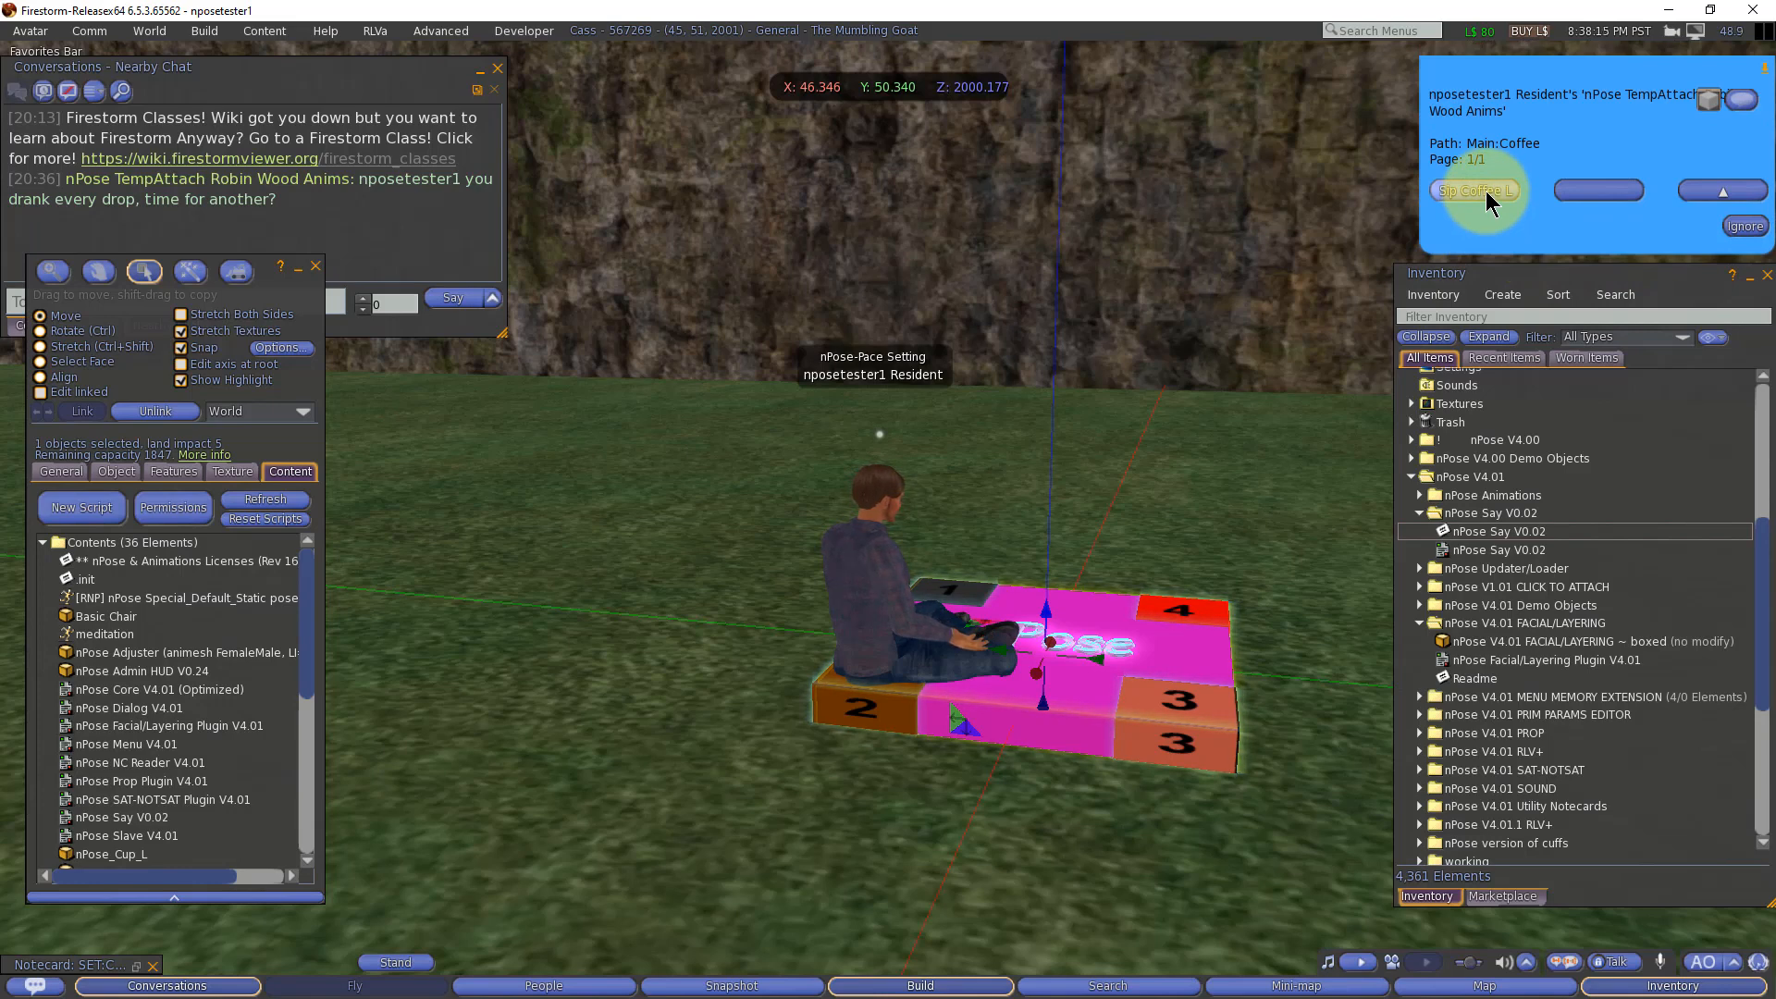
pyautogui.click(1486, 191)
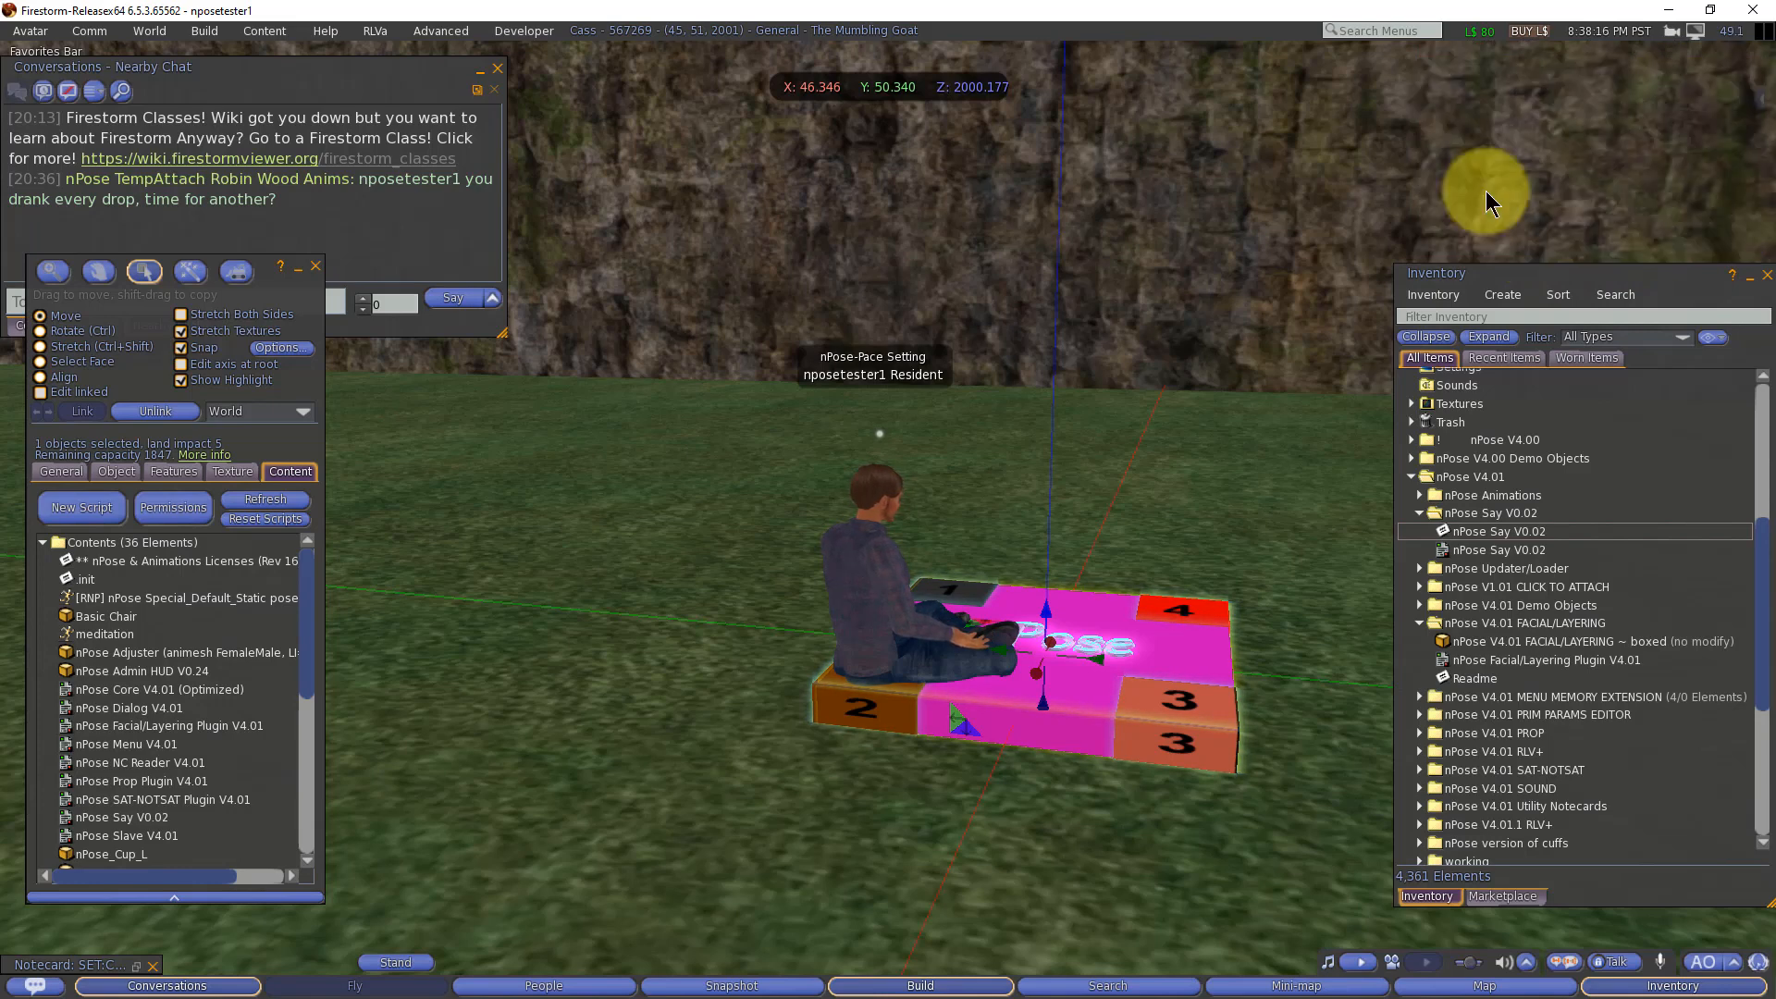
pyautogui.press('alt')
pyautogui.keyDown('alt'); pyautogui.click(891, 568); pyautogui.keyUp('alt')
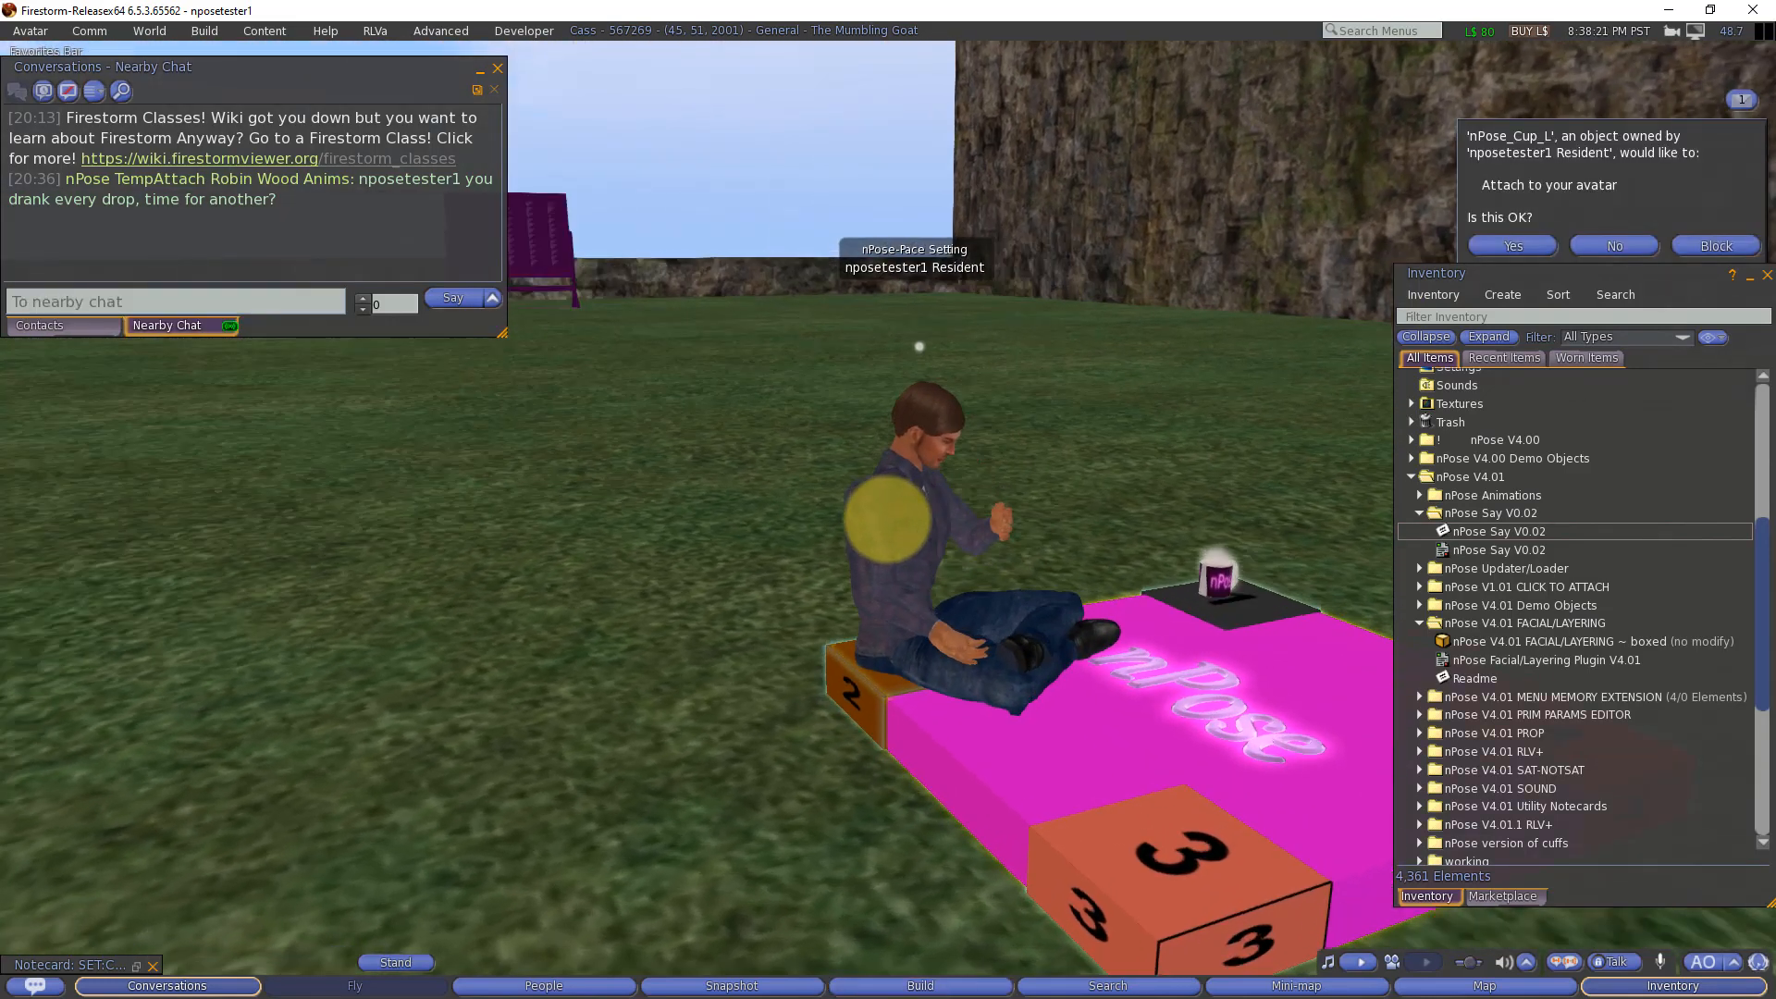
pyautogui.click(1513, 246)
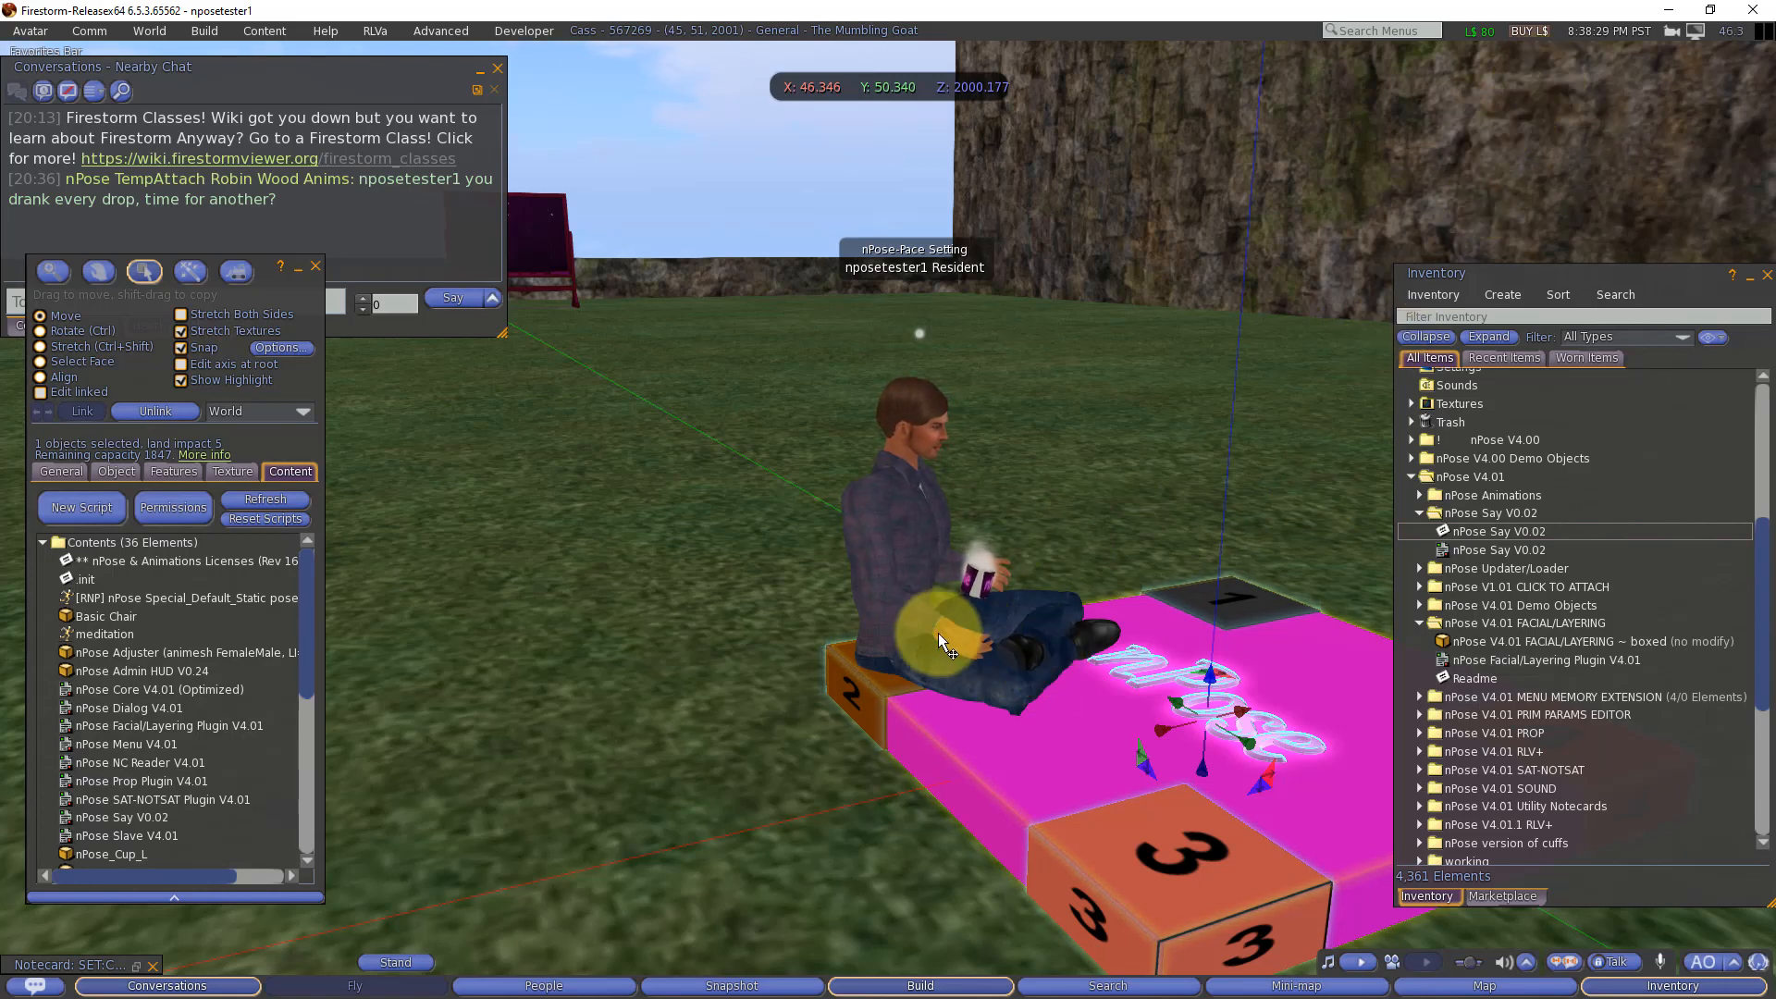
# Step: Watch the left-handed sipping cycle and check nearby chat for the timed end-of-coffee message
pyautogui.click(1006, 631)
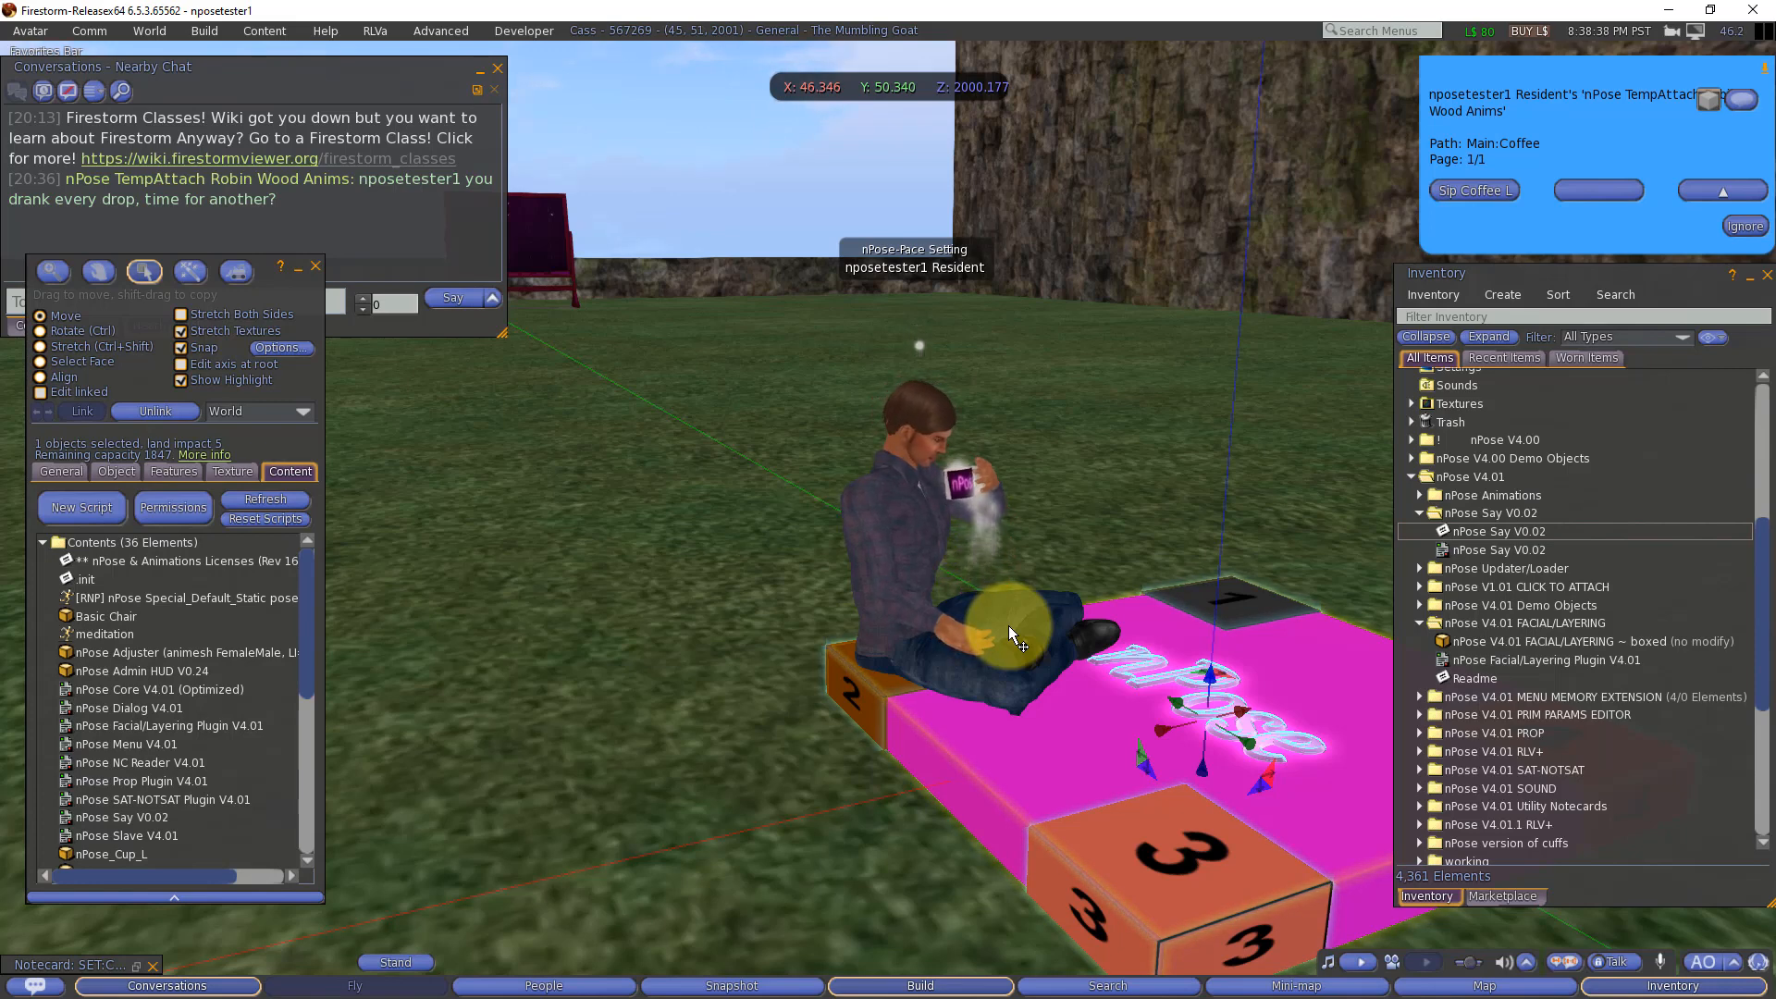
pyautogui.click(447, 238)
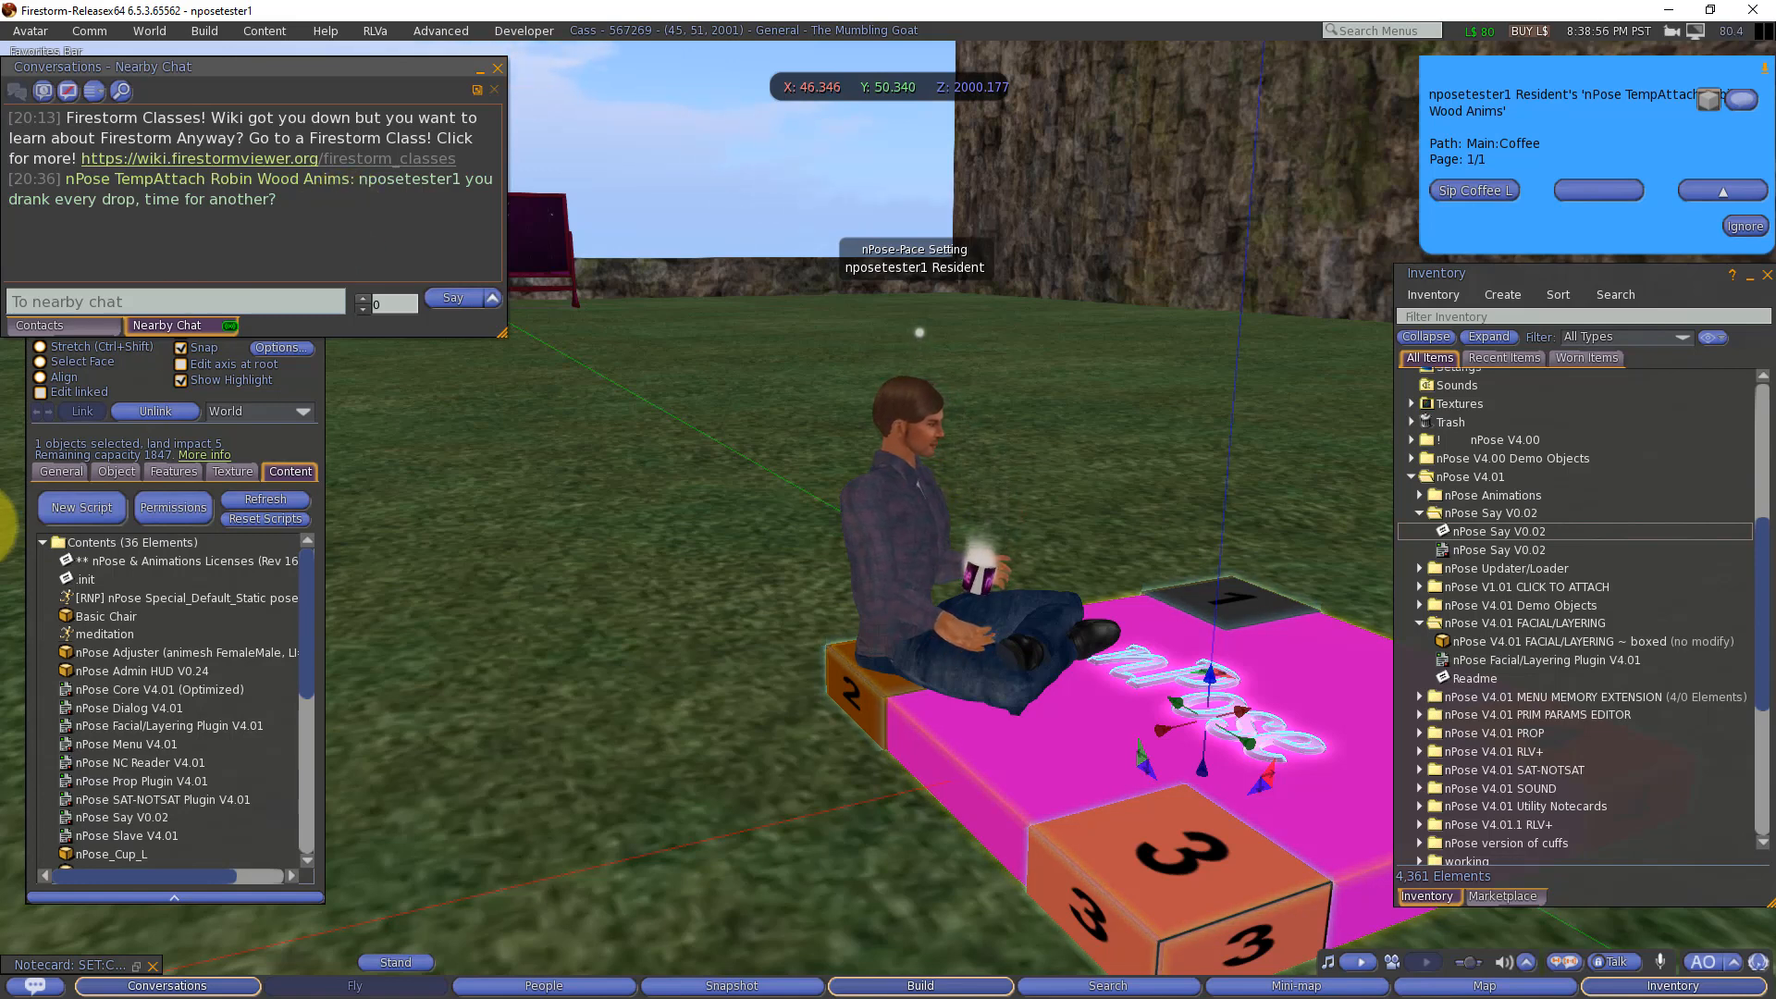
pyautogui.scroll(-4, 183, 730)
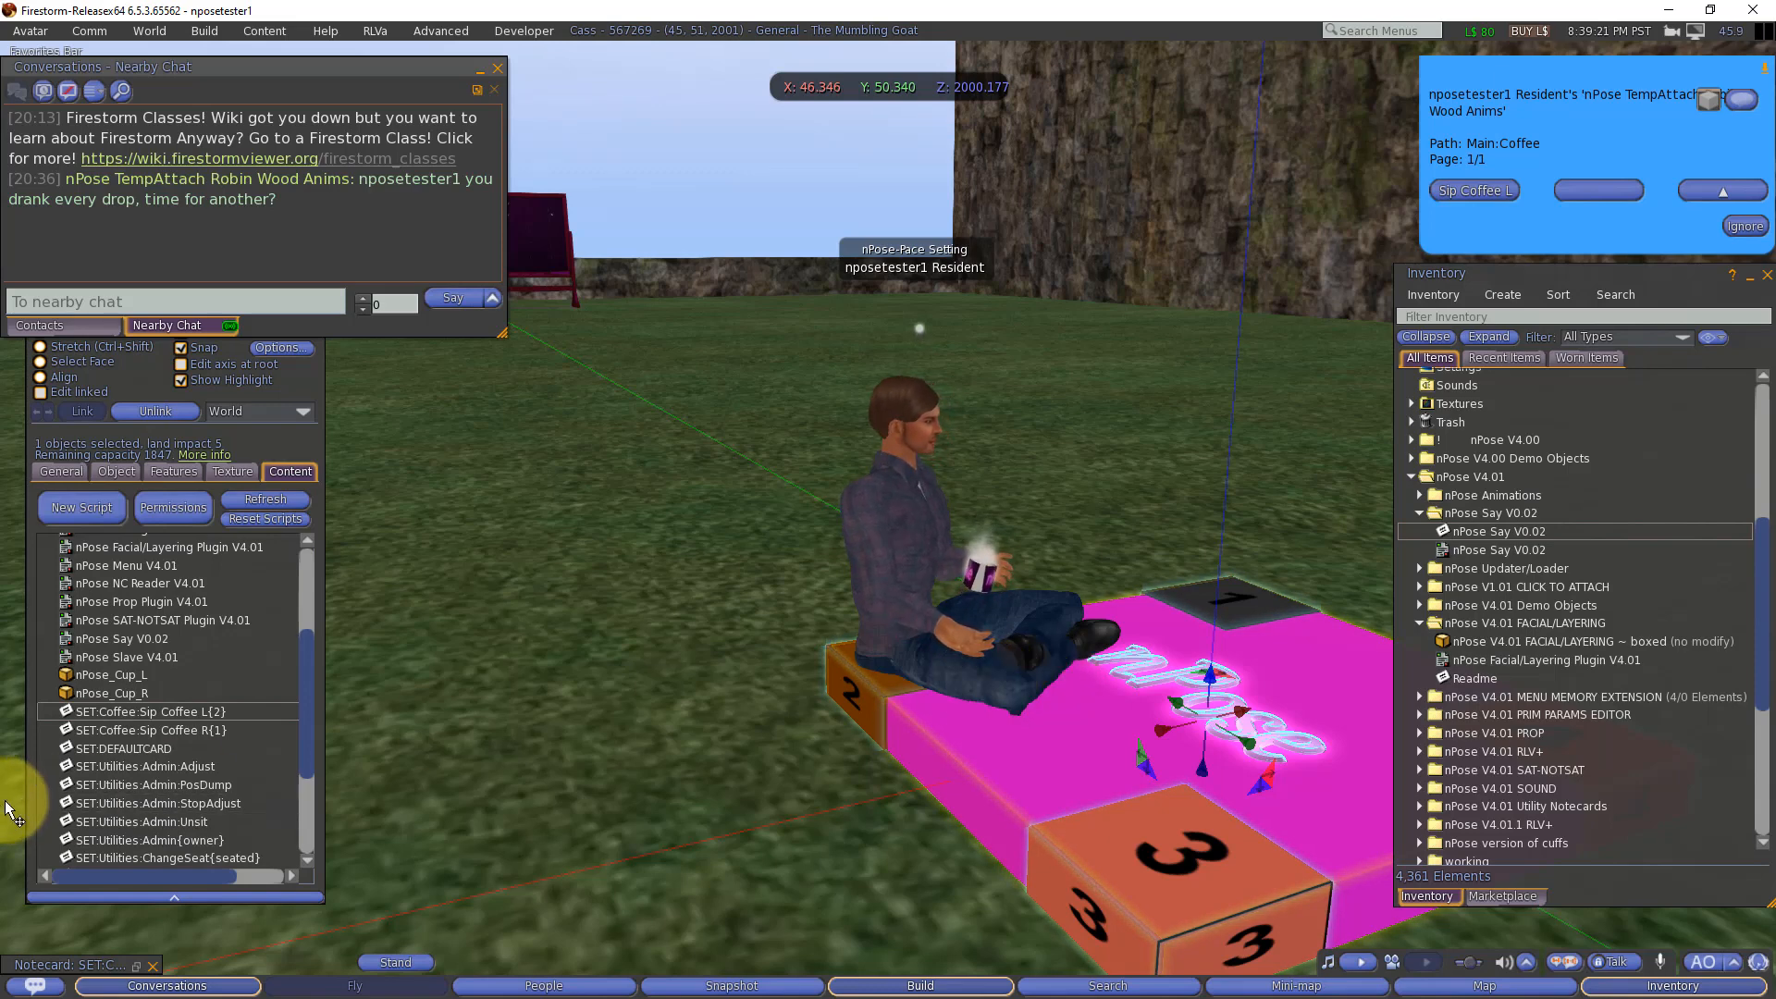
pyautogui.scroll(-3, 146, 725)
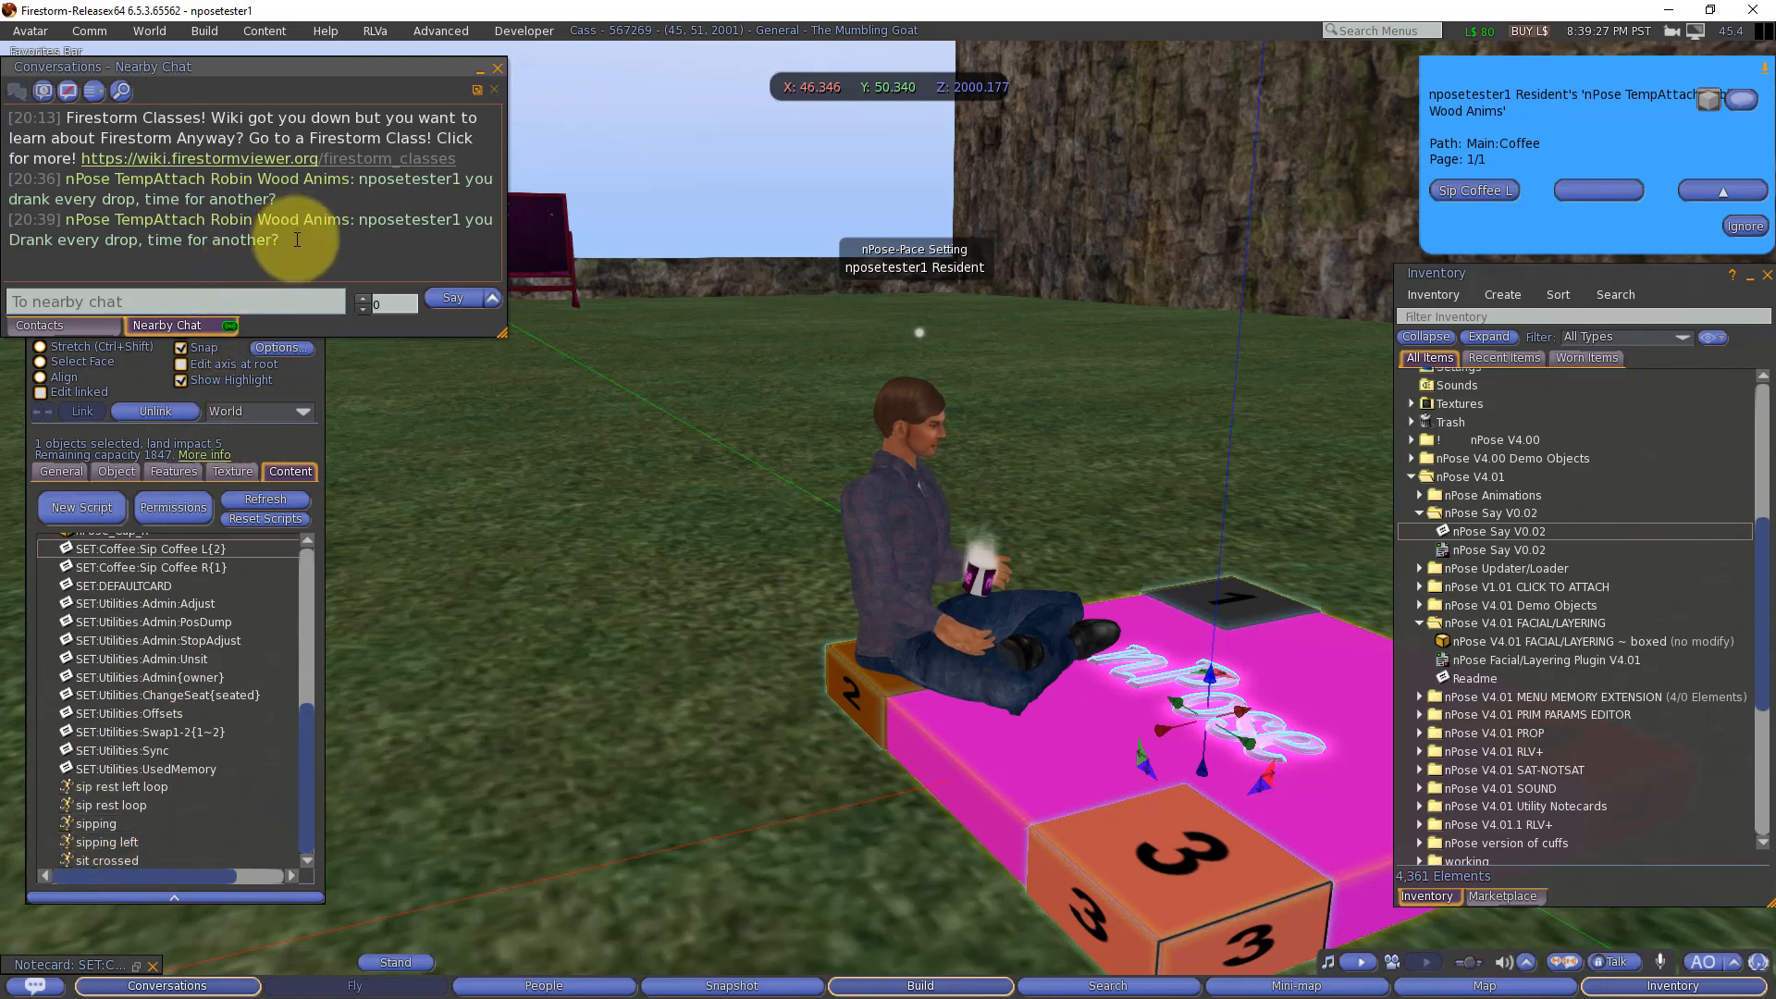
pyautogui.moveTo(282, 243); pyautogui.dragTo(3, 213)
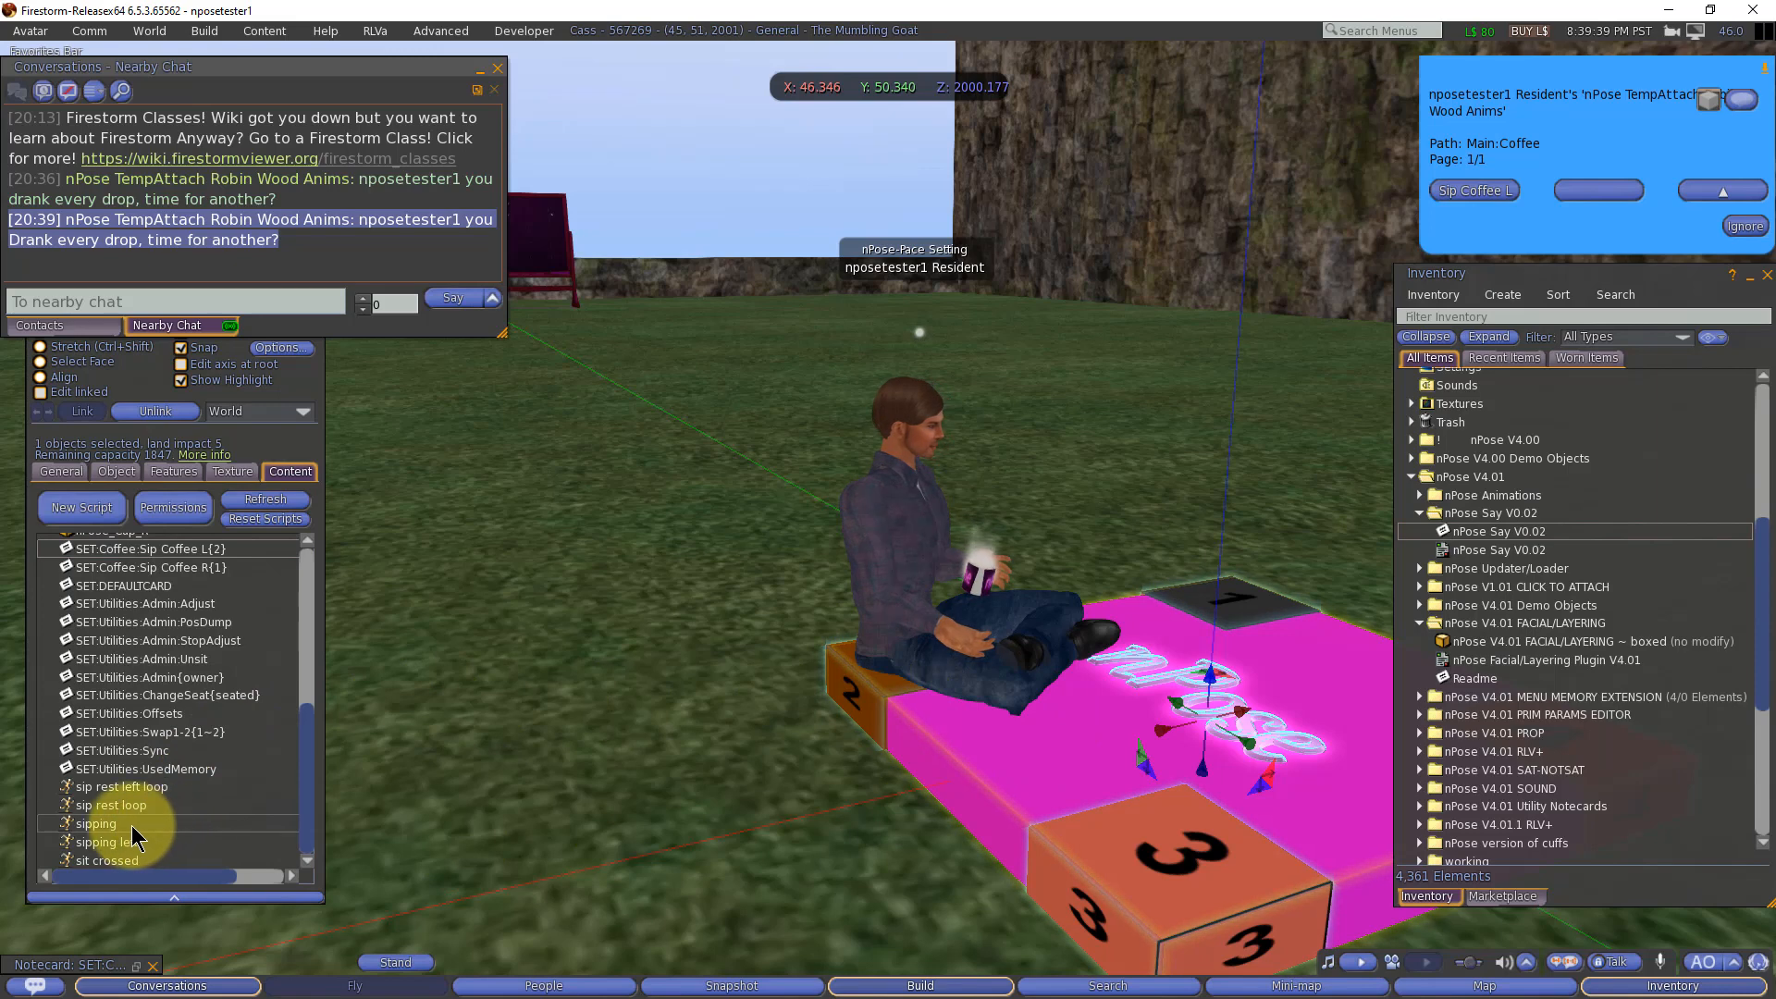
# Step: Review the sip rest loop, XANIM line and T11 message timer in the Sip Coffee R{1} notecard, and close it
pyautogui.click(109, 820)
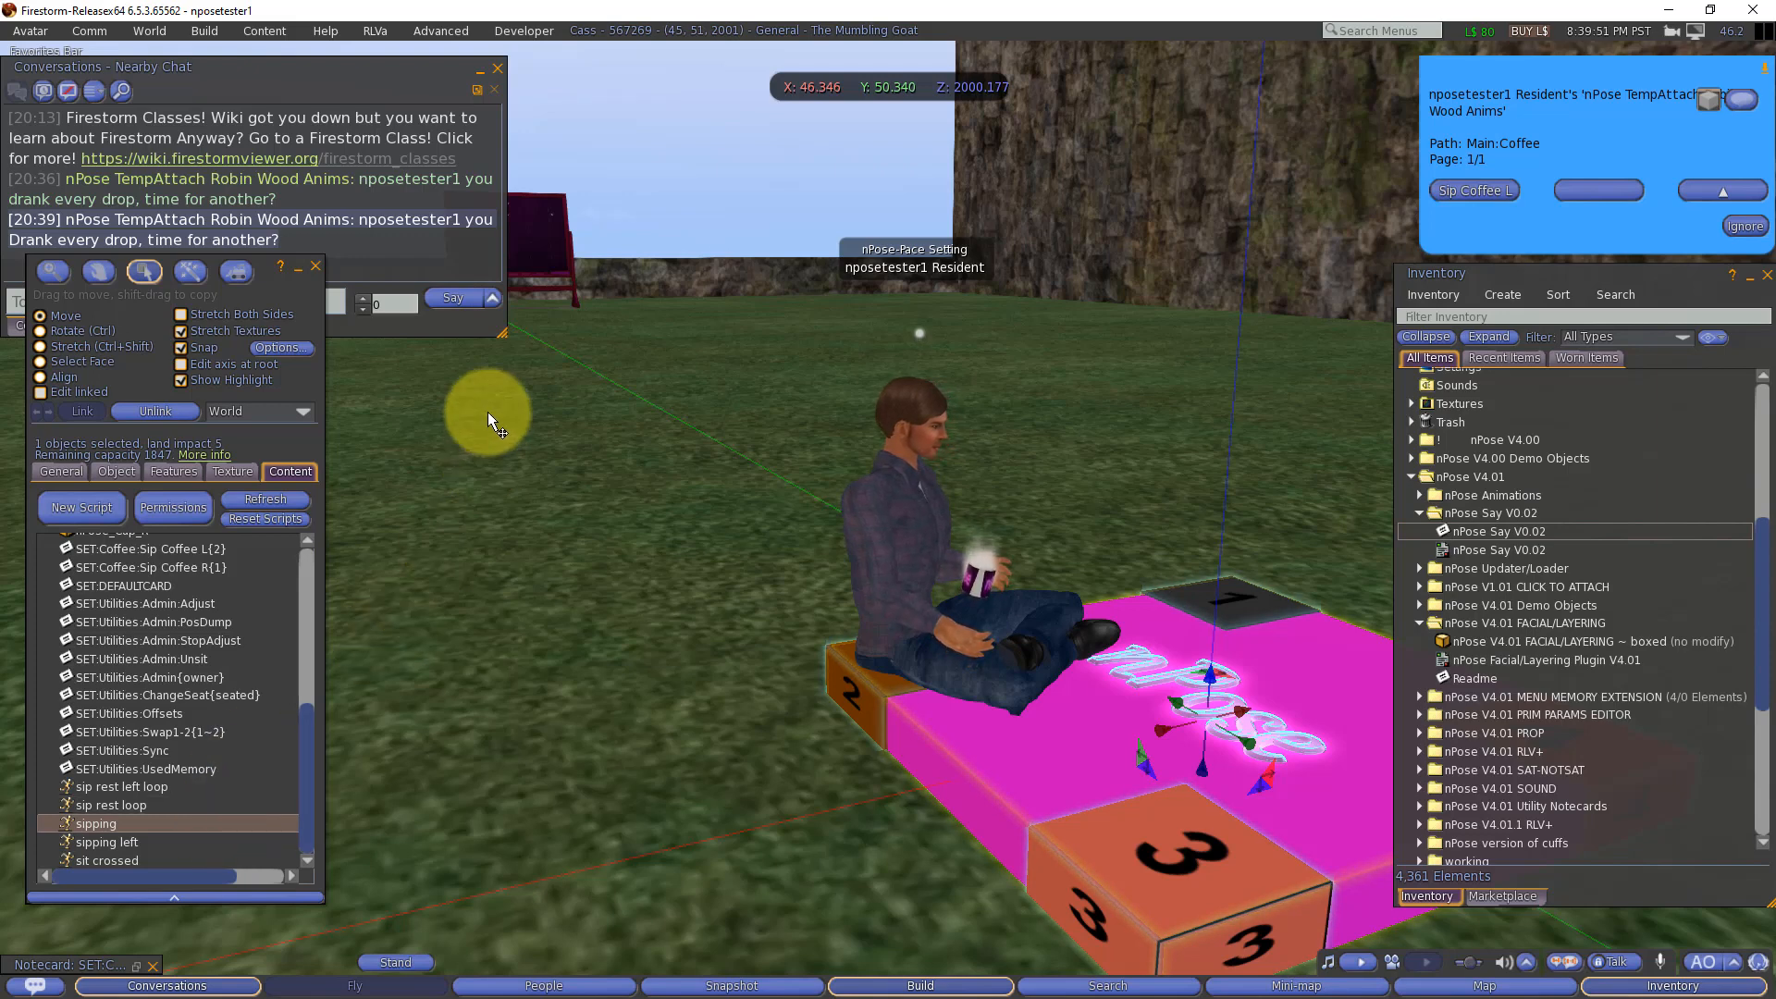
pyautogui.click(136, 965)
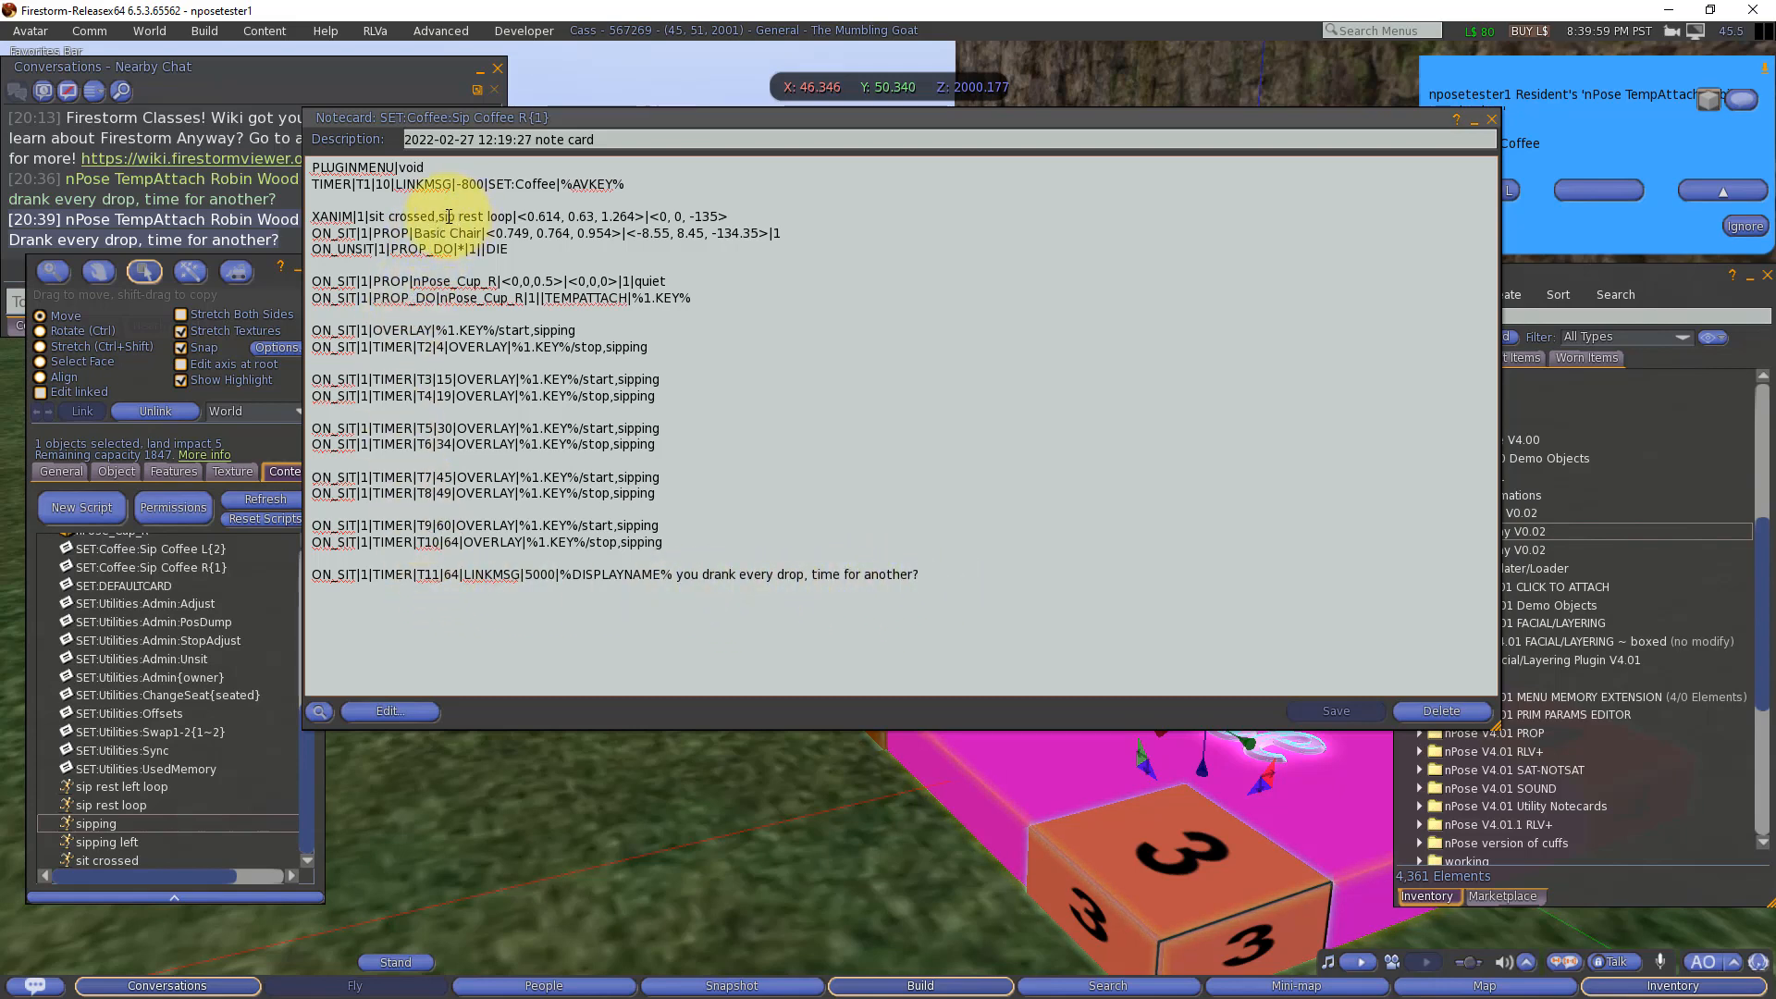
pyautogui.moveTo(445, 218); pyautogui.dragTo(505, 216)
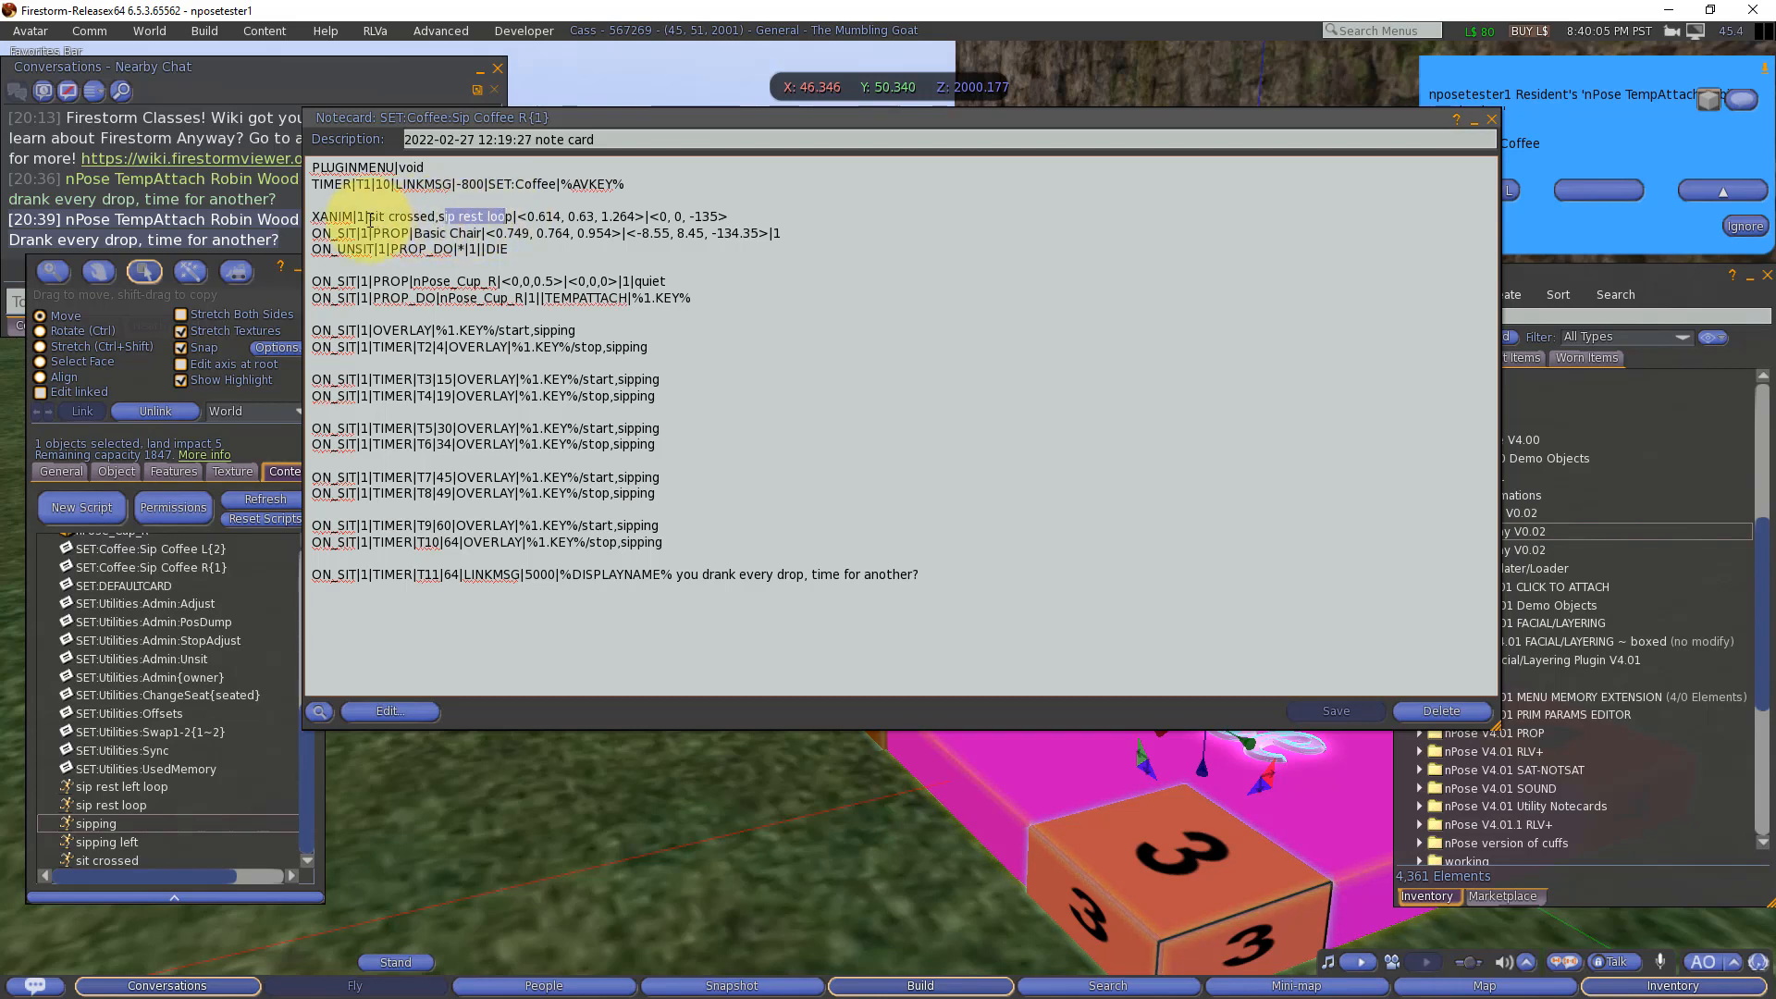
pyautogui.moveTo(311, 216); pyautogui.dragTo(352, 216)
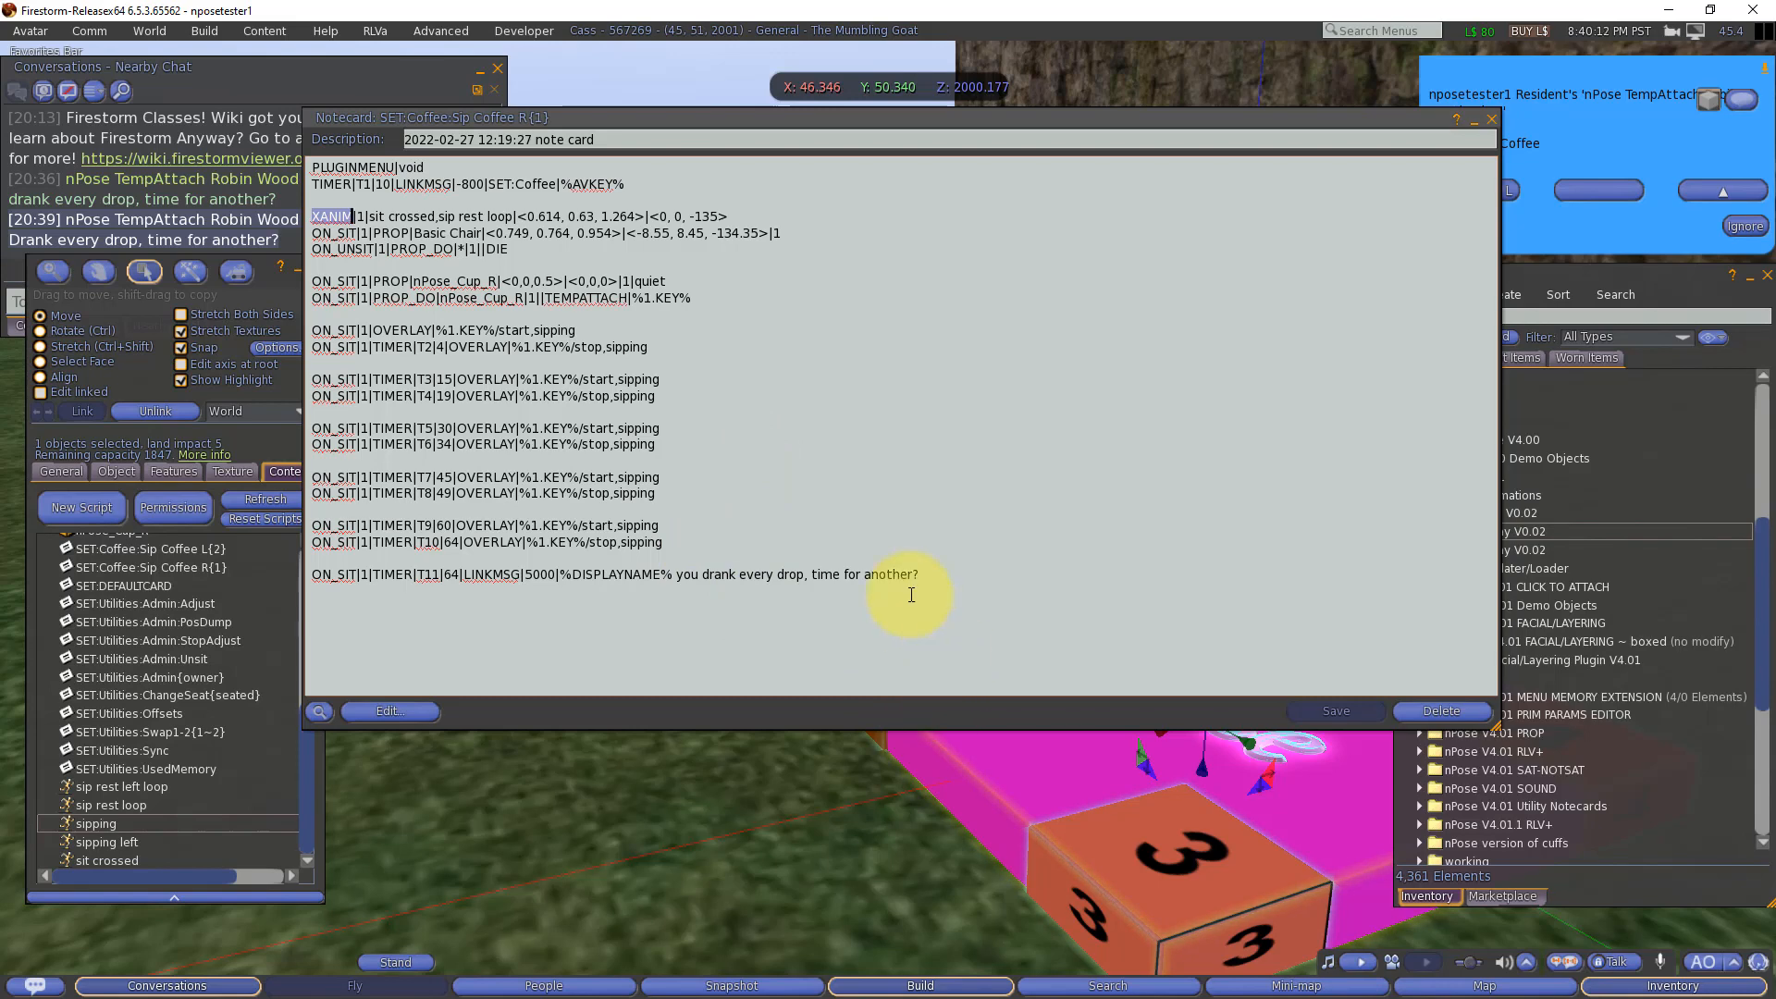
pyautogui.click(906, 594)
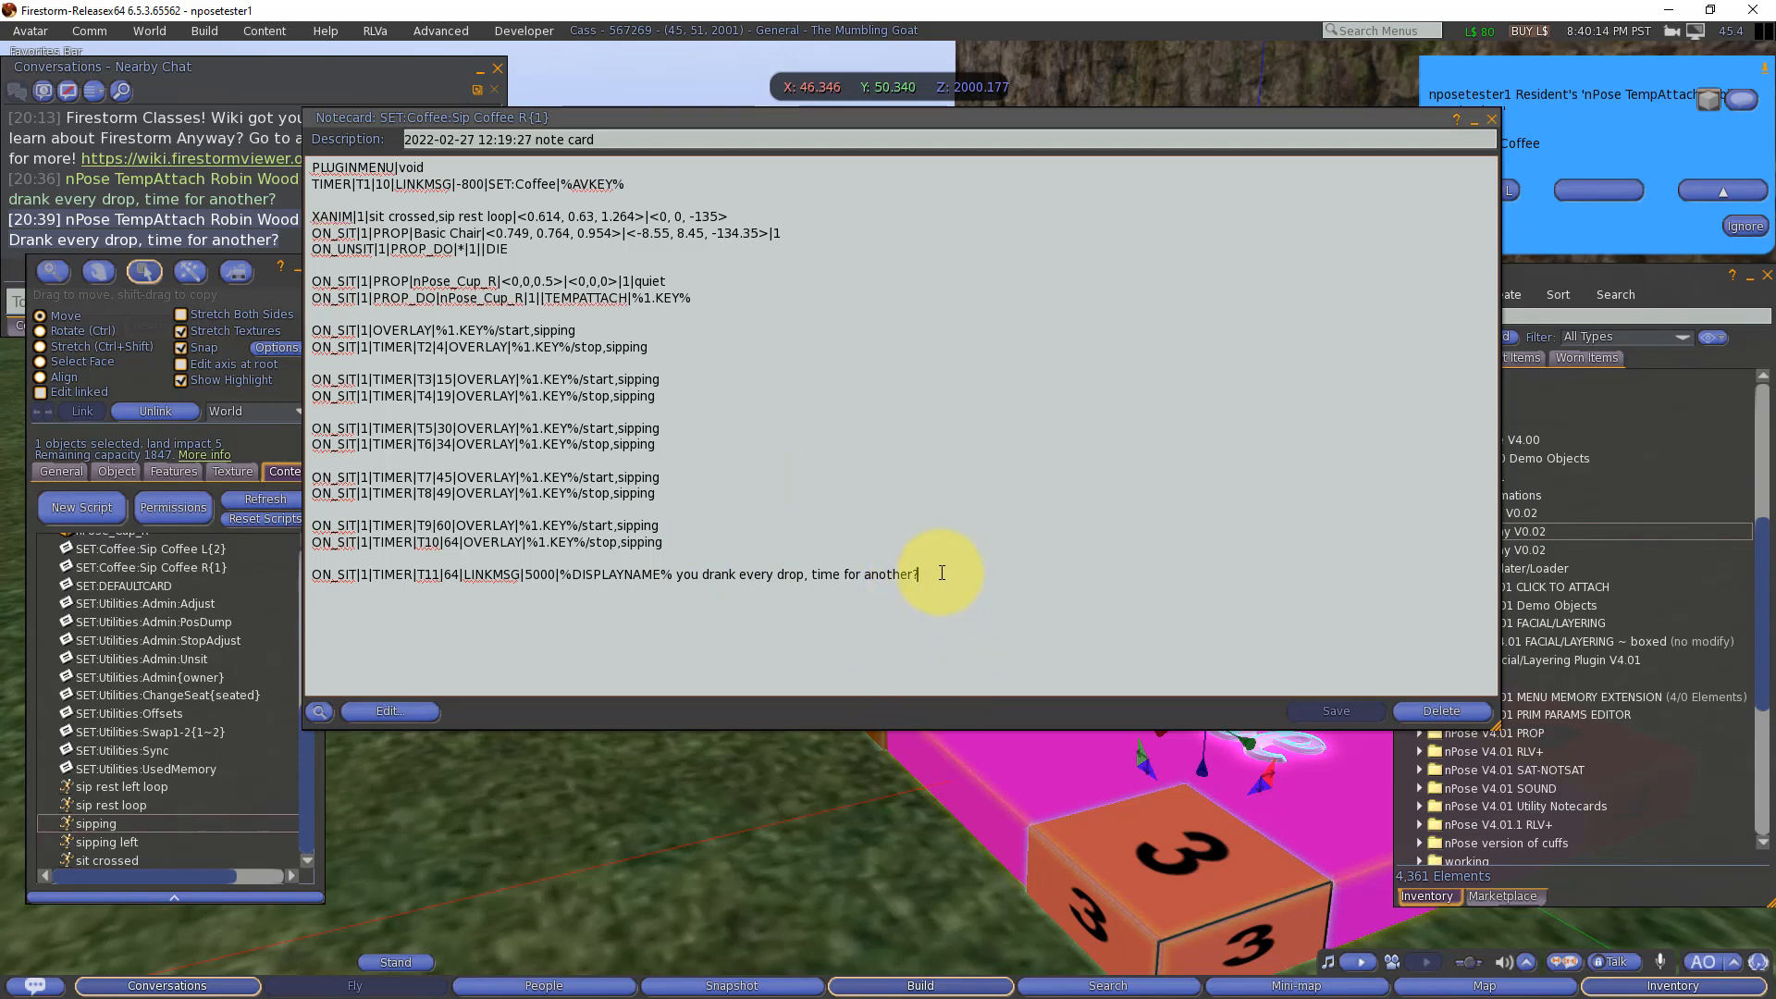
pyautogui.moveTo(942, 574); pyautogui.dragTo(297, 575)
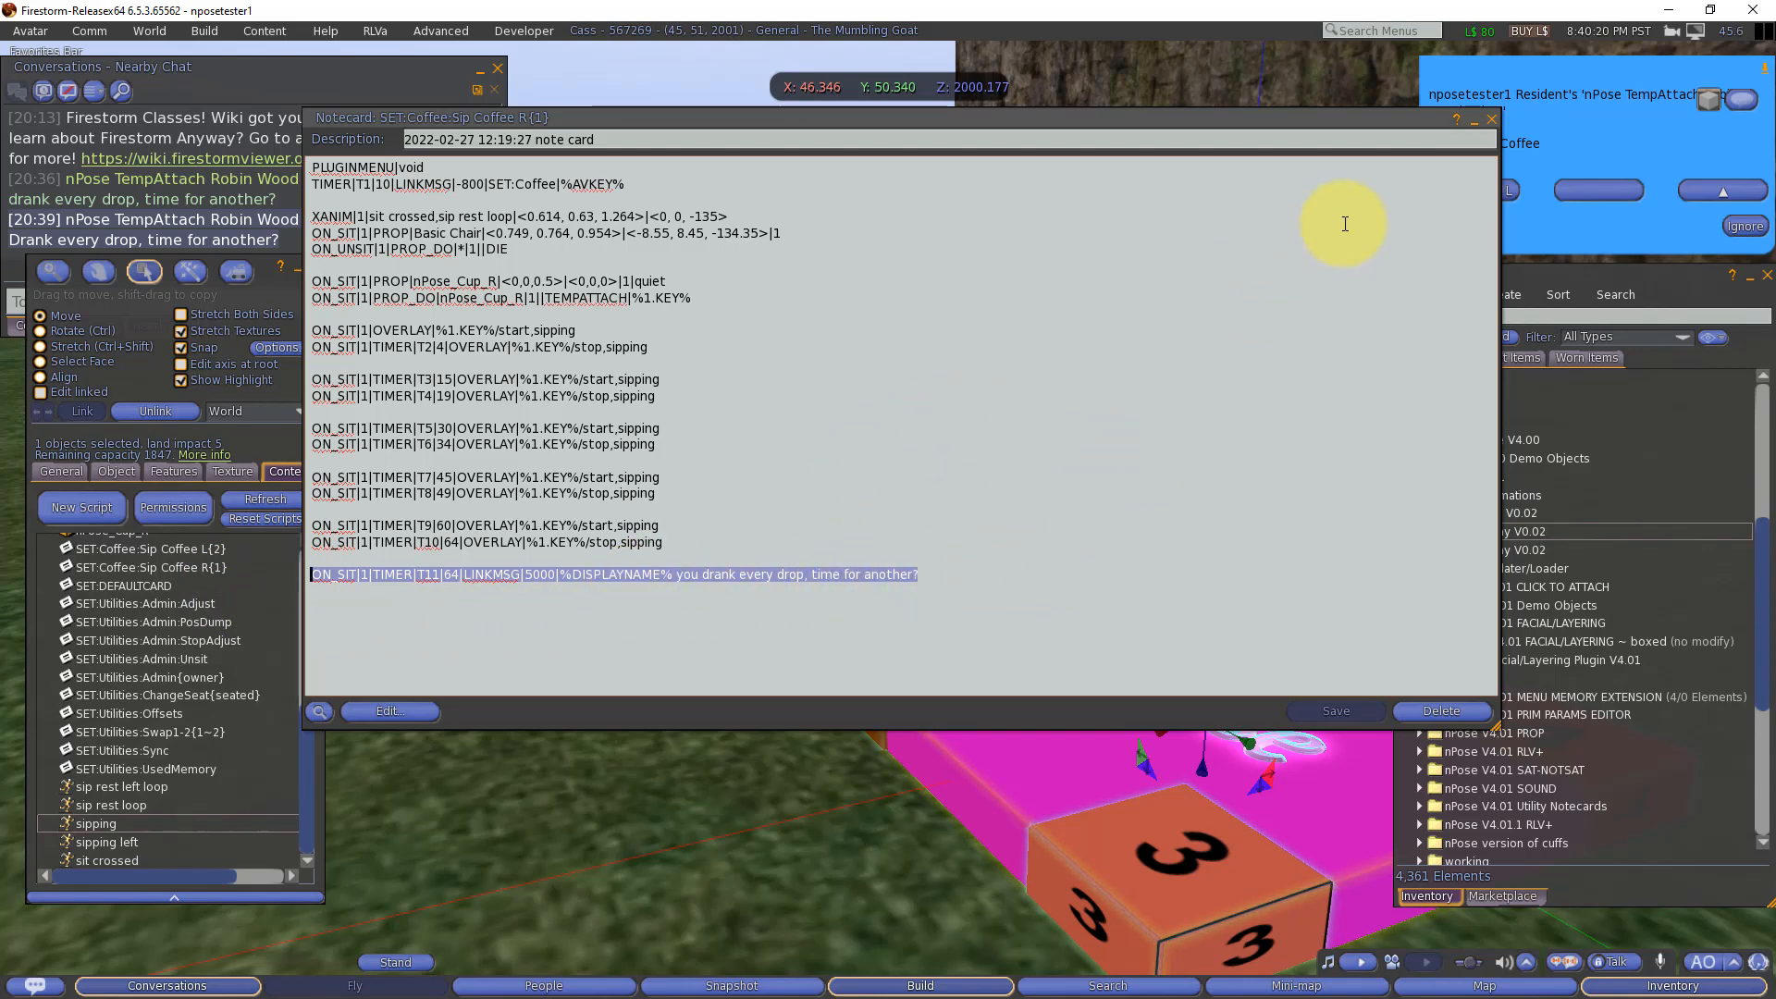
pyautogui.click(1491, 119)
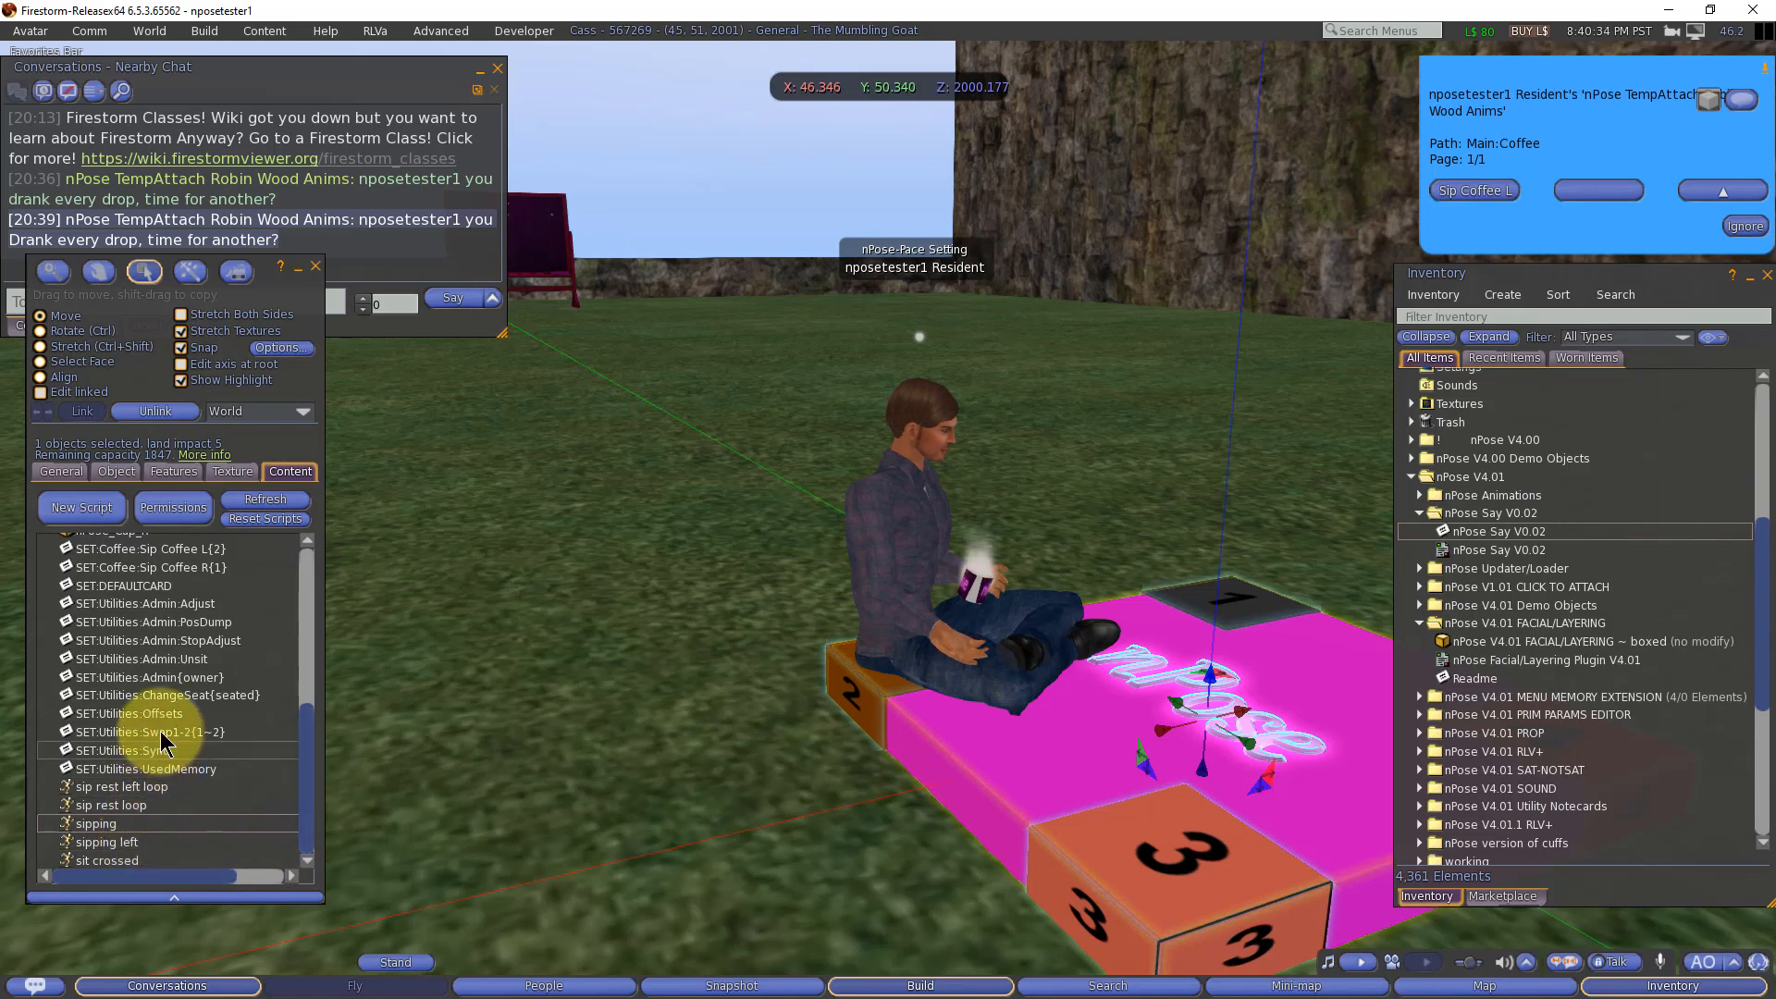
# Step: Reopen Sip Coffee R{1} to review its T3 sipping timer, close it, and locate the sip rest loop and sipping animations in the object's contents
pyautogui.doubleClick(138, 567)
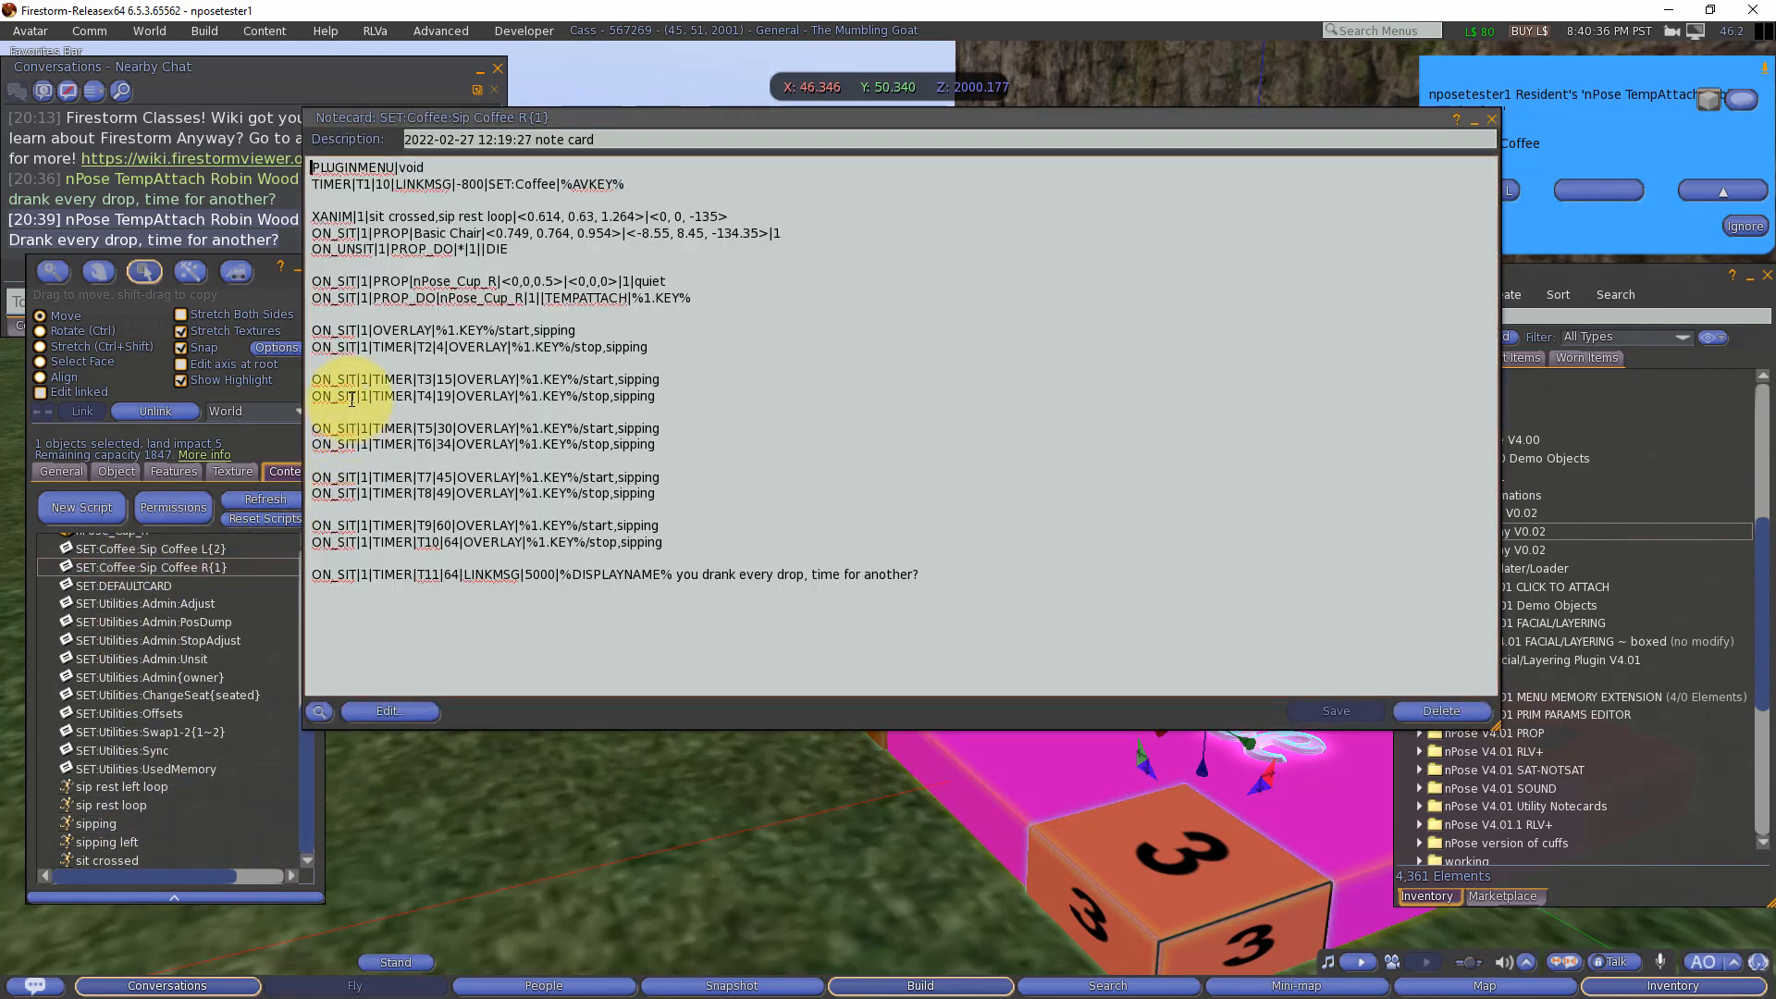
pyautogui.moveTo(320, 381); pyautogui.dragTo(469, 379)
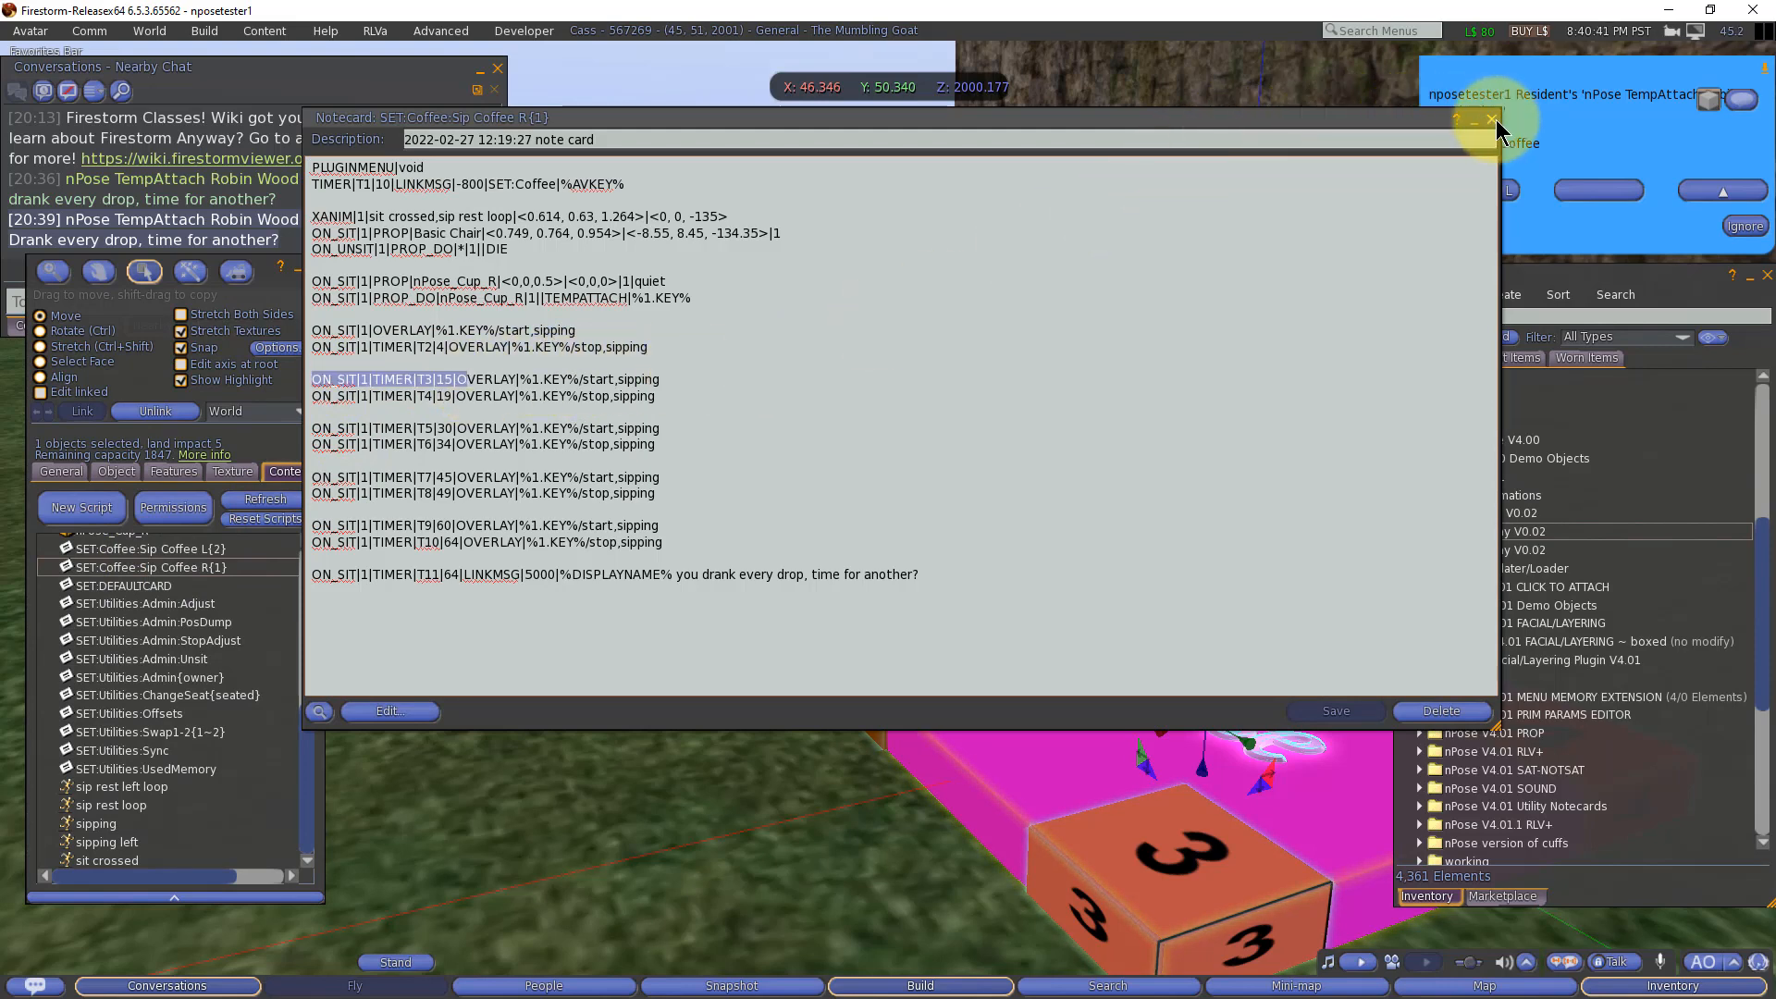
pyautogui.click(1489, 119)
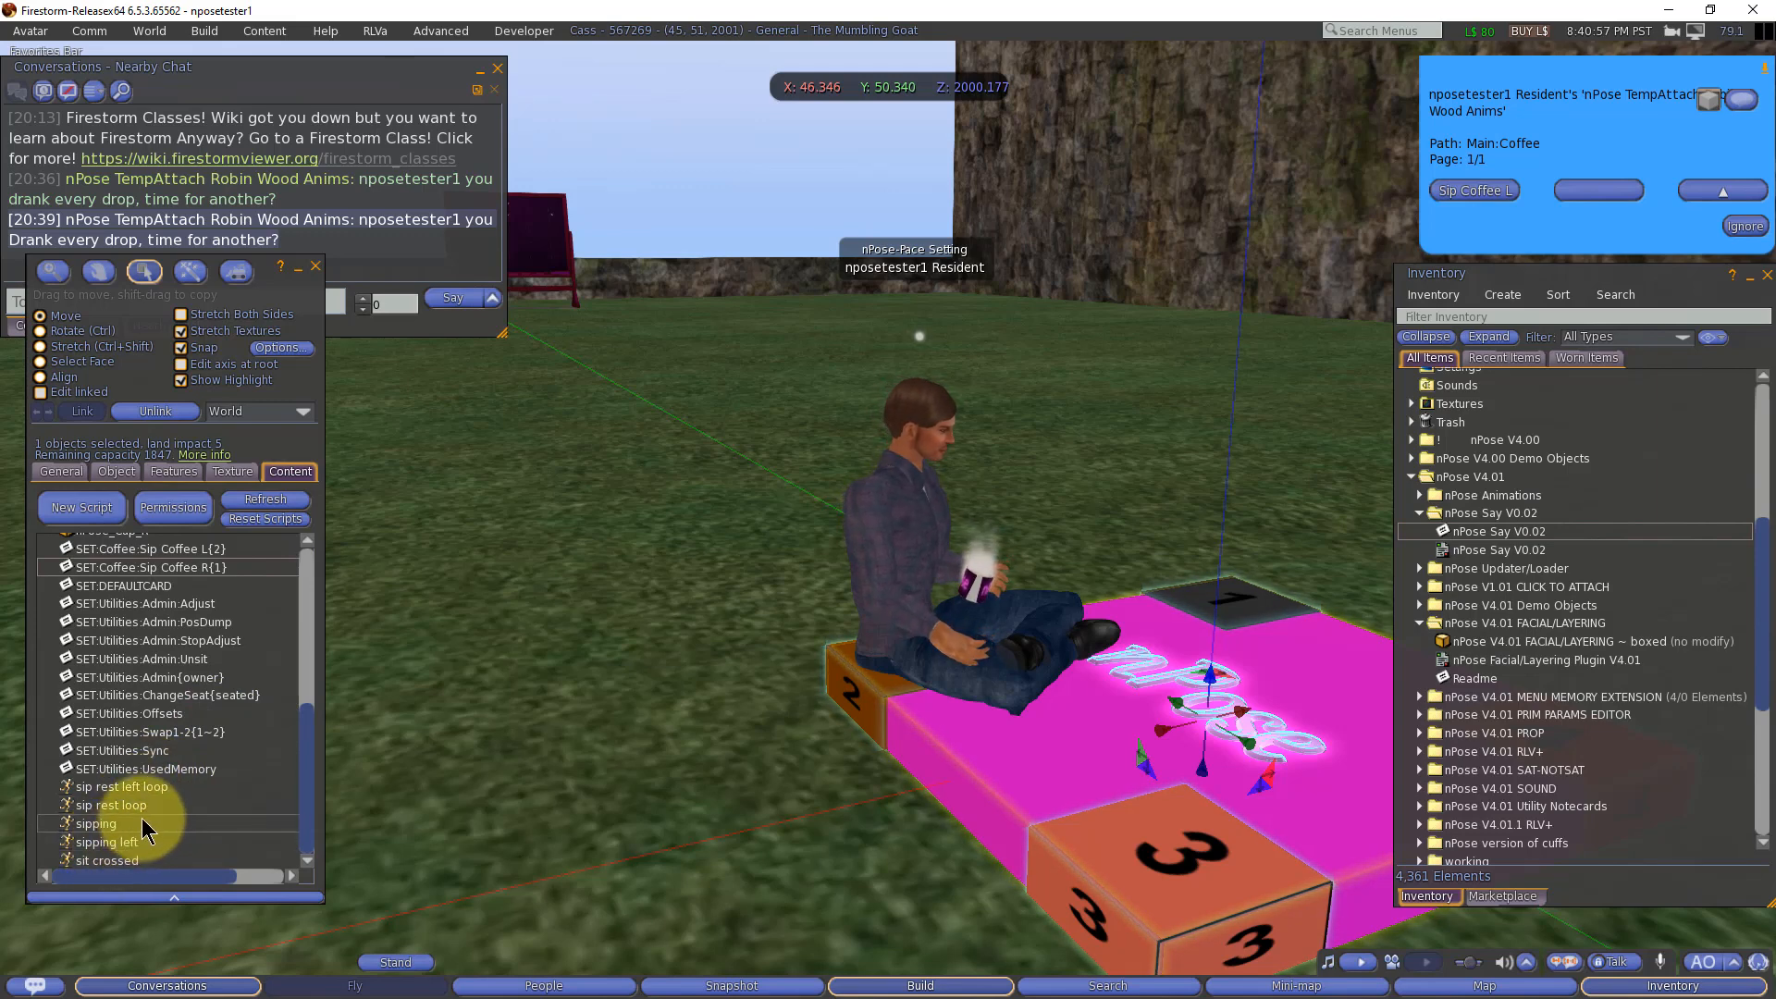
pyautogui.click(102, 805)
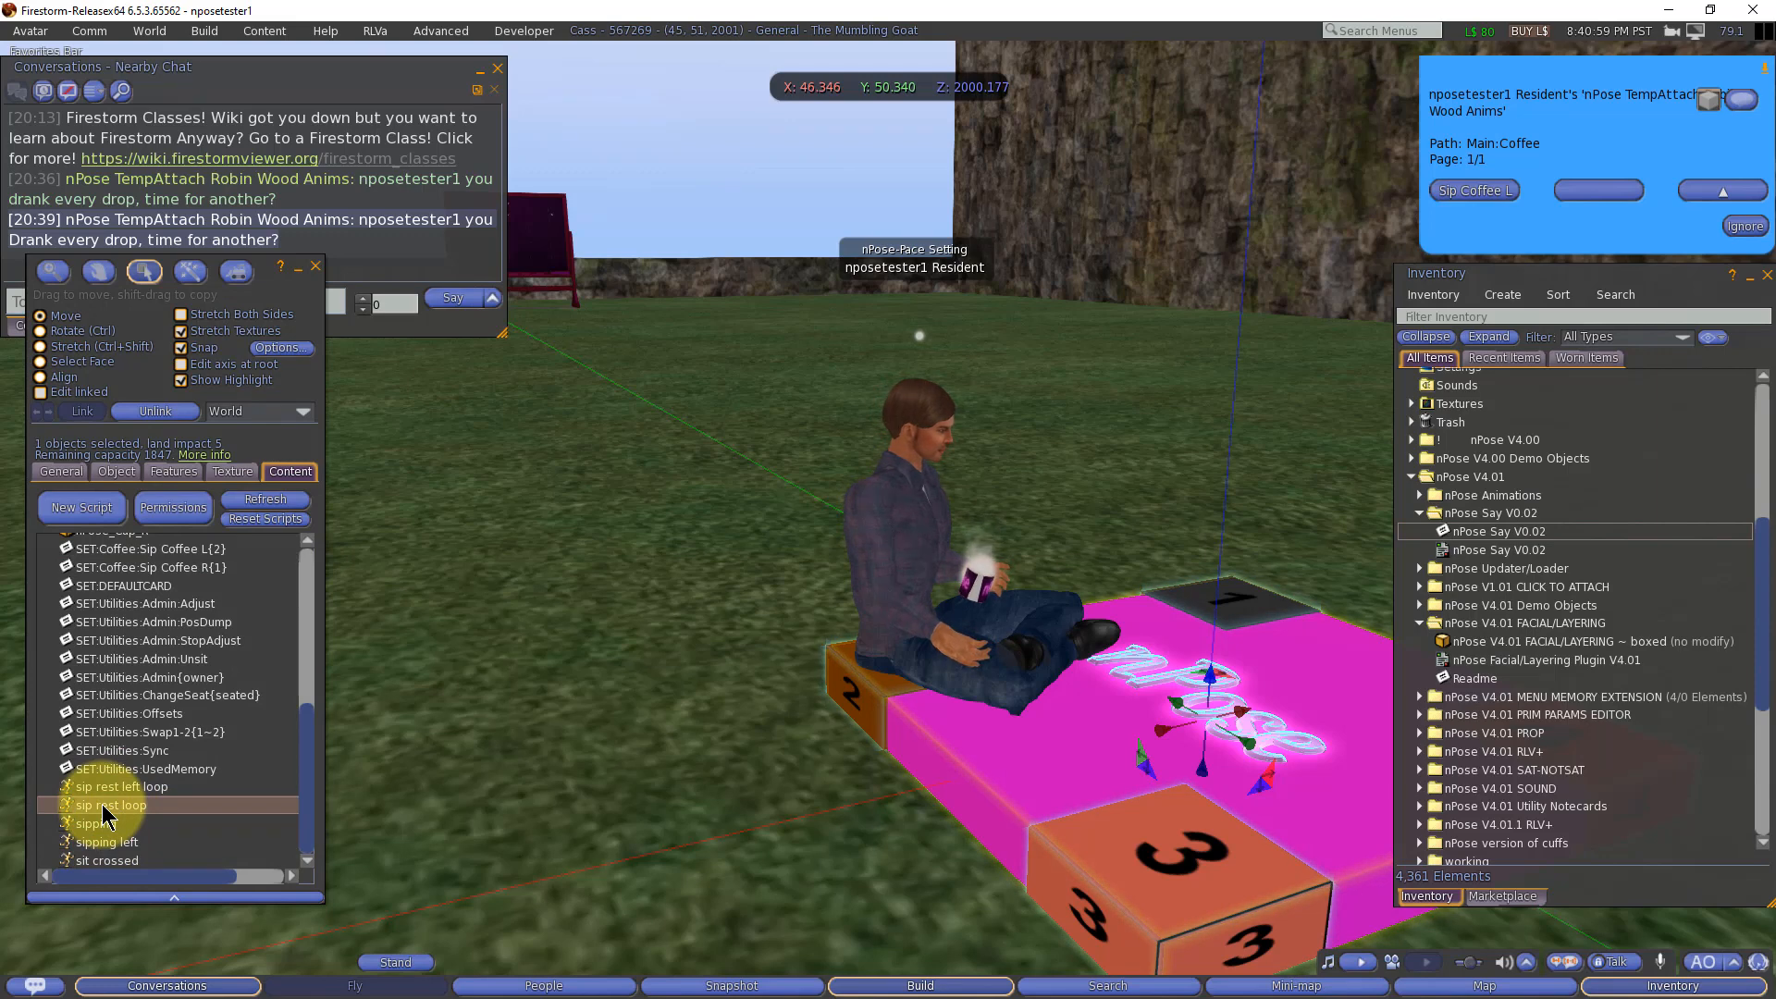
pyautogui.click(92, 825)
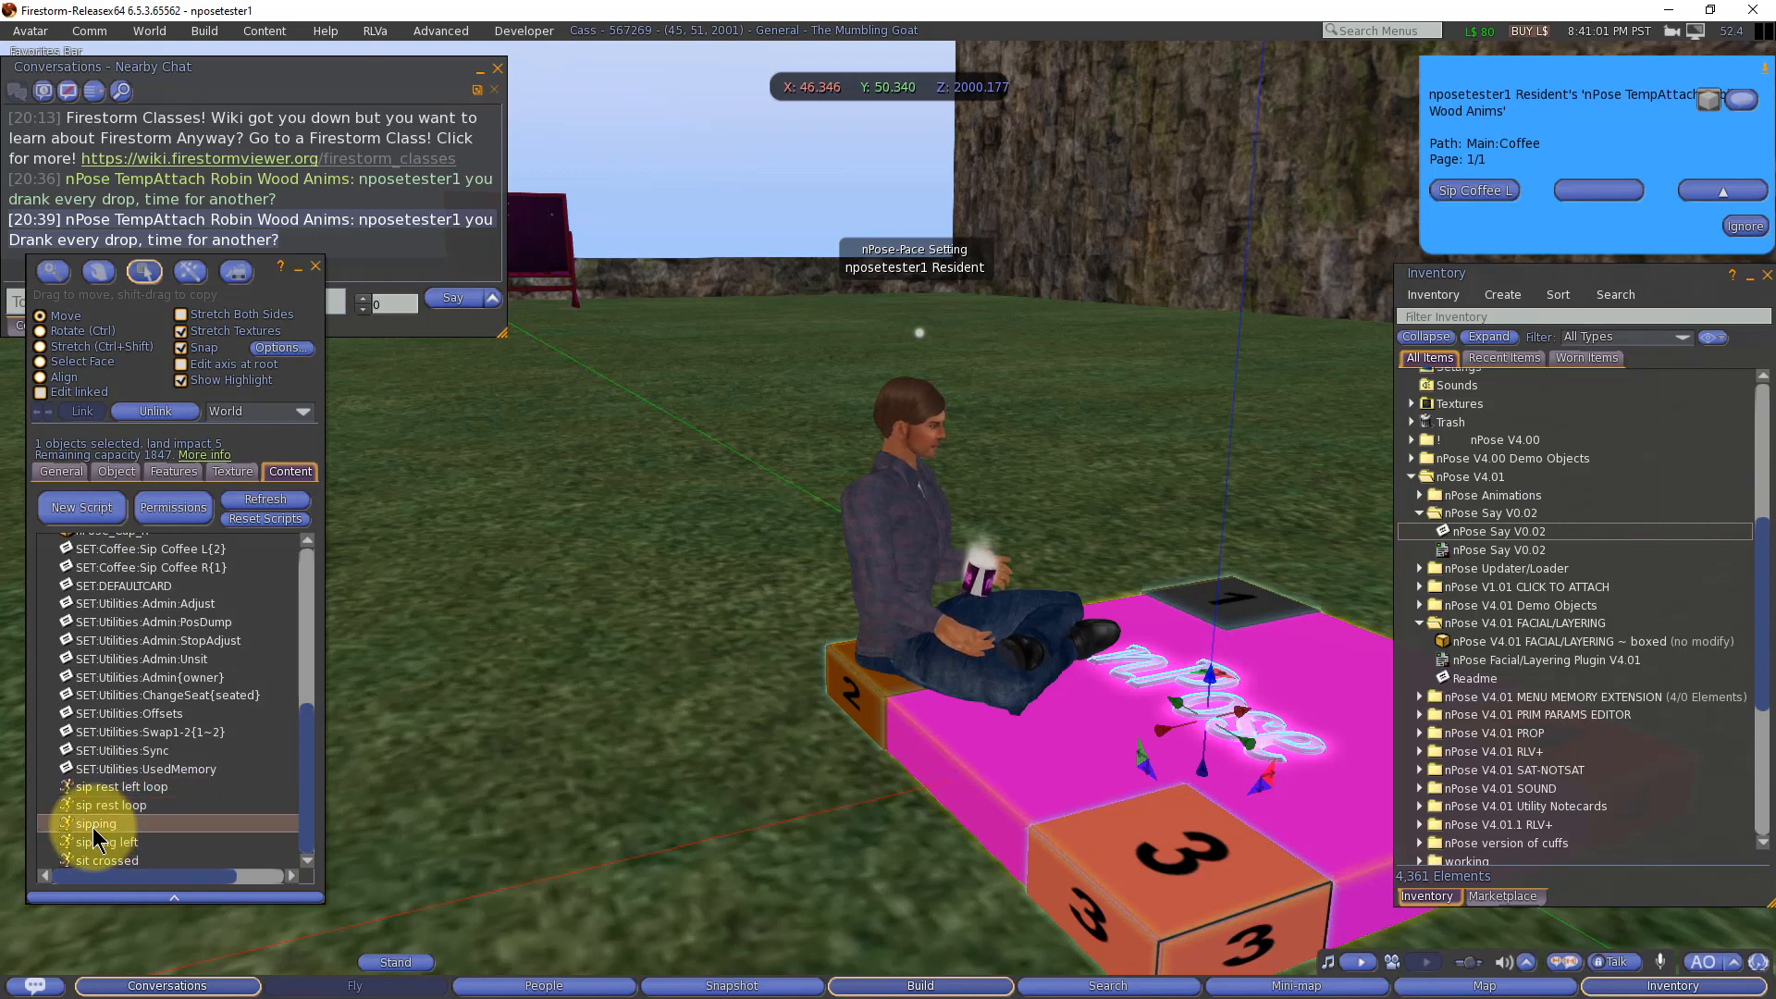
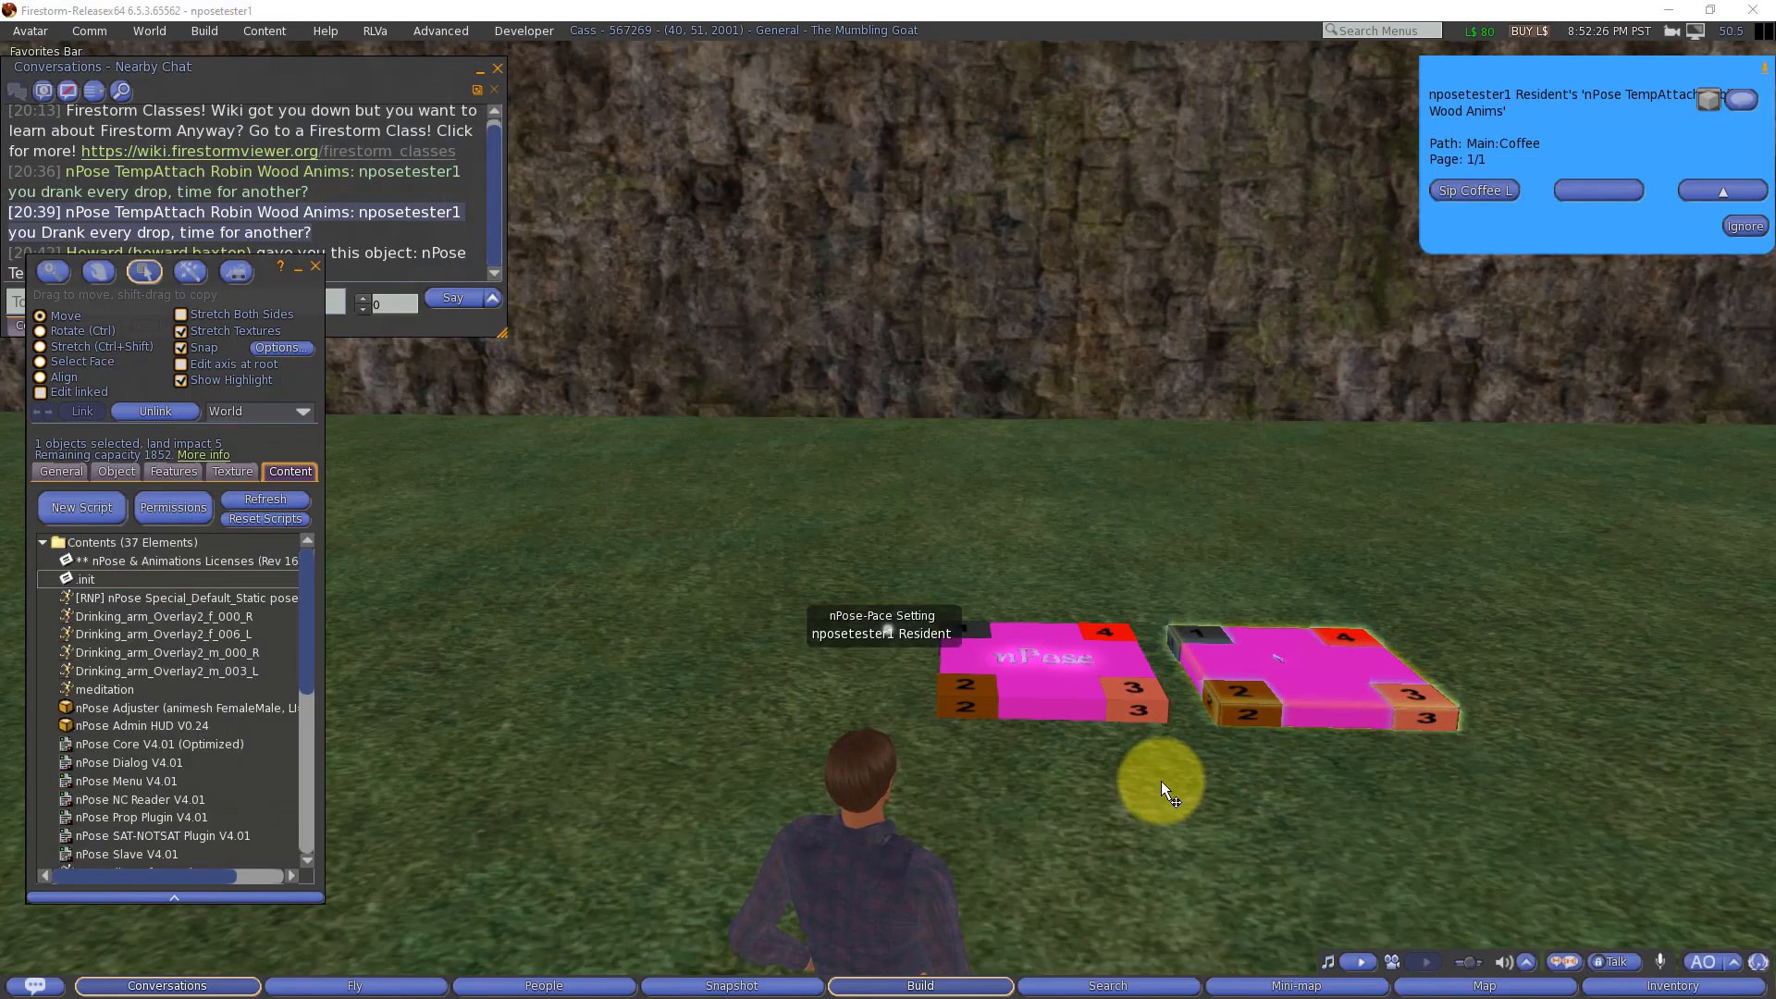
# Step: Select the temp-attach nPose object and examine its female and male Drinking_arm_Overlay2 animations for right and left hands
pyautogui.click(1306, 658)
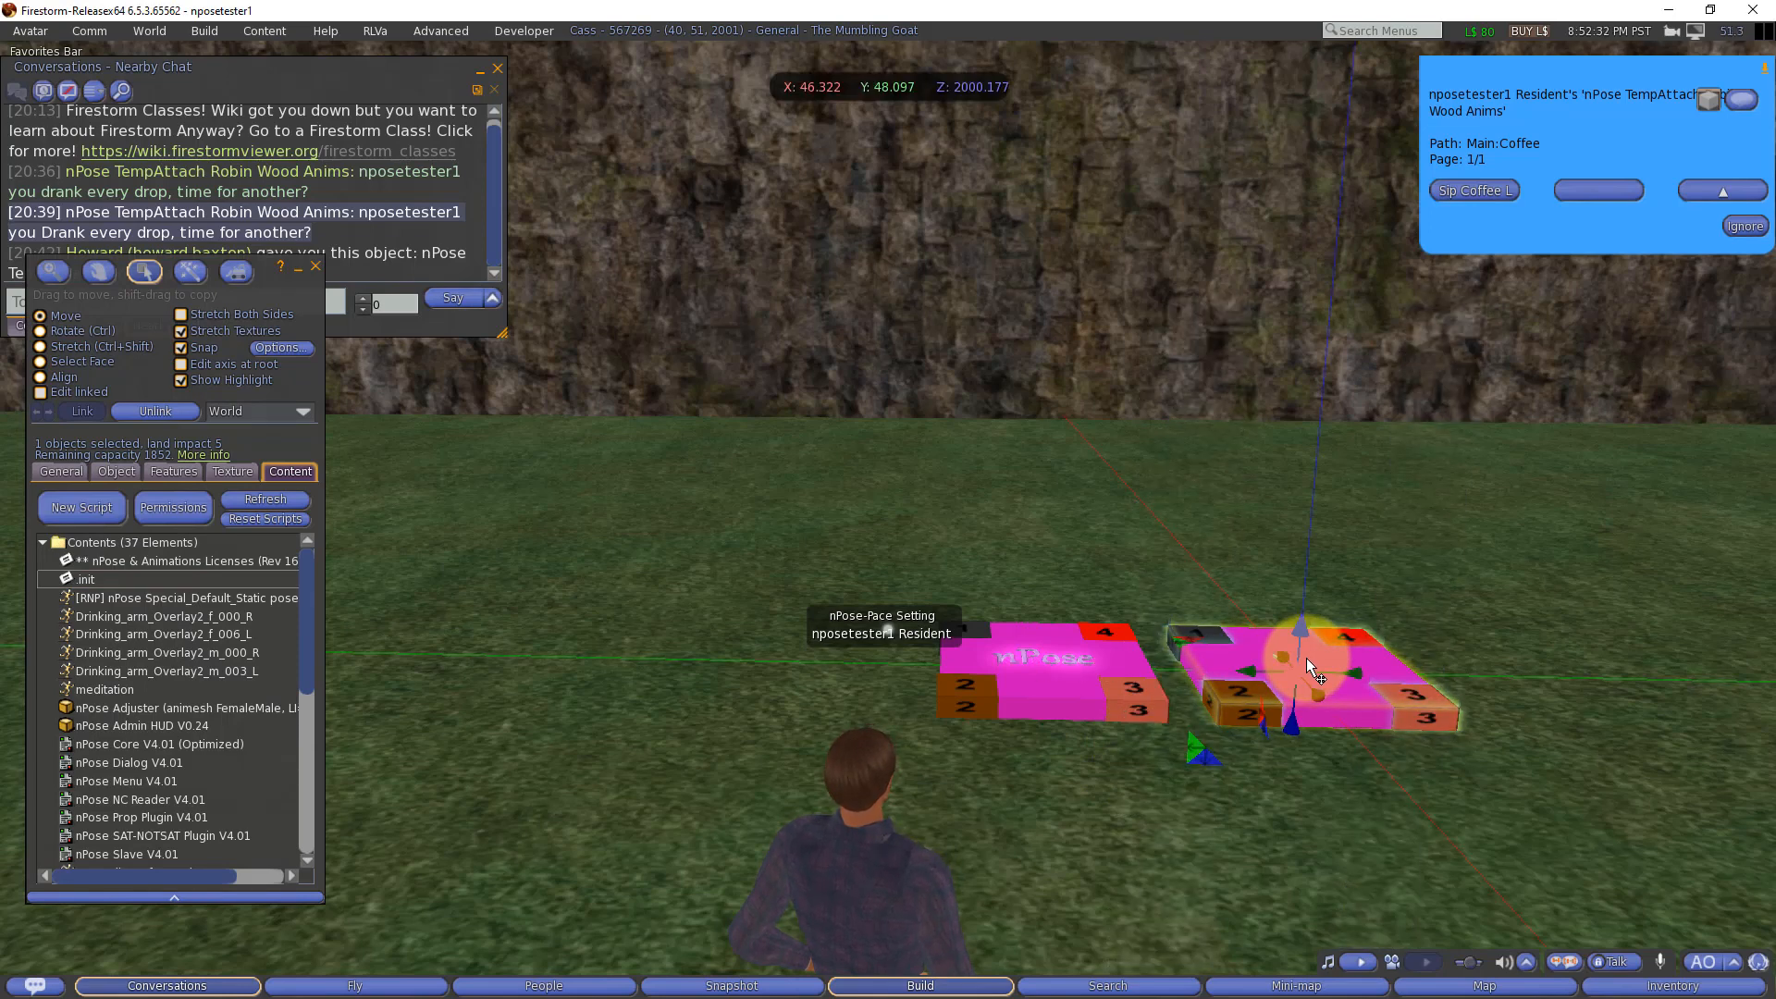
pyautogui.click(140, 615)
pyautogui.keyDown('shift'); pyautogui.click(150, 671); pyautogui.keyUp('shift')
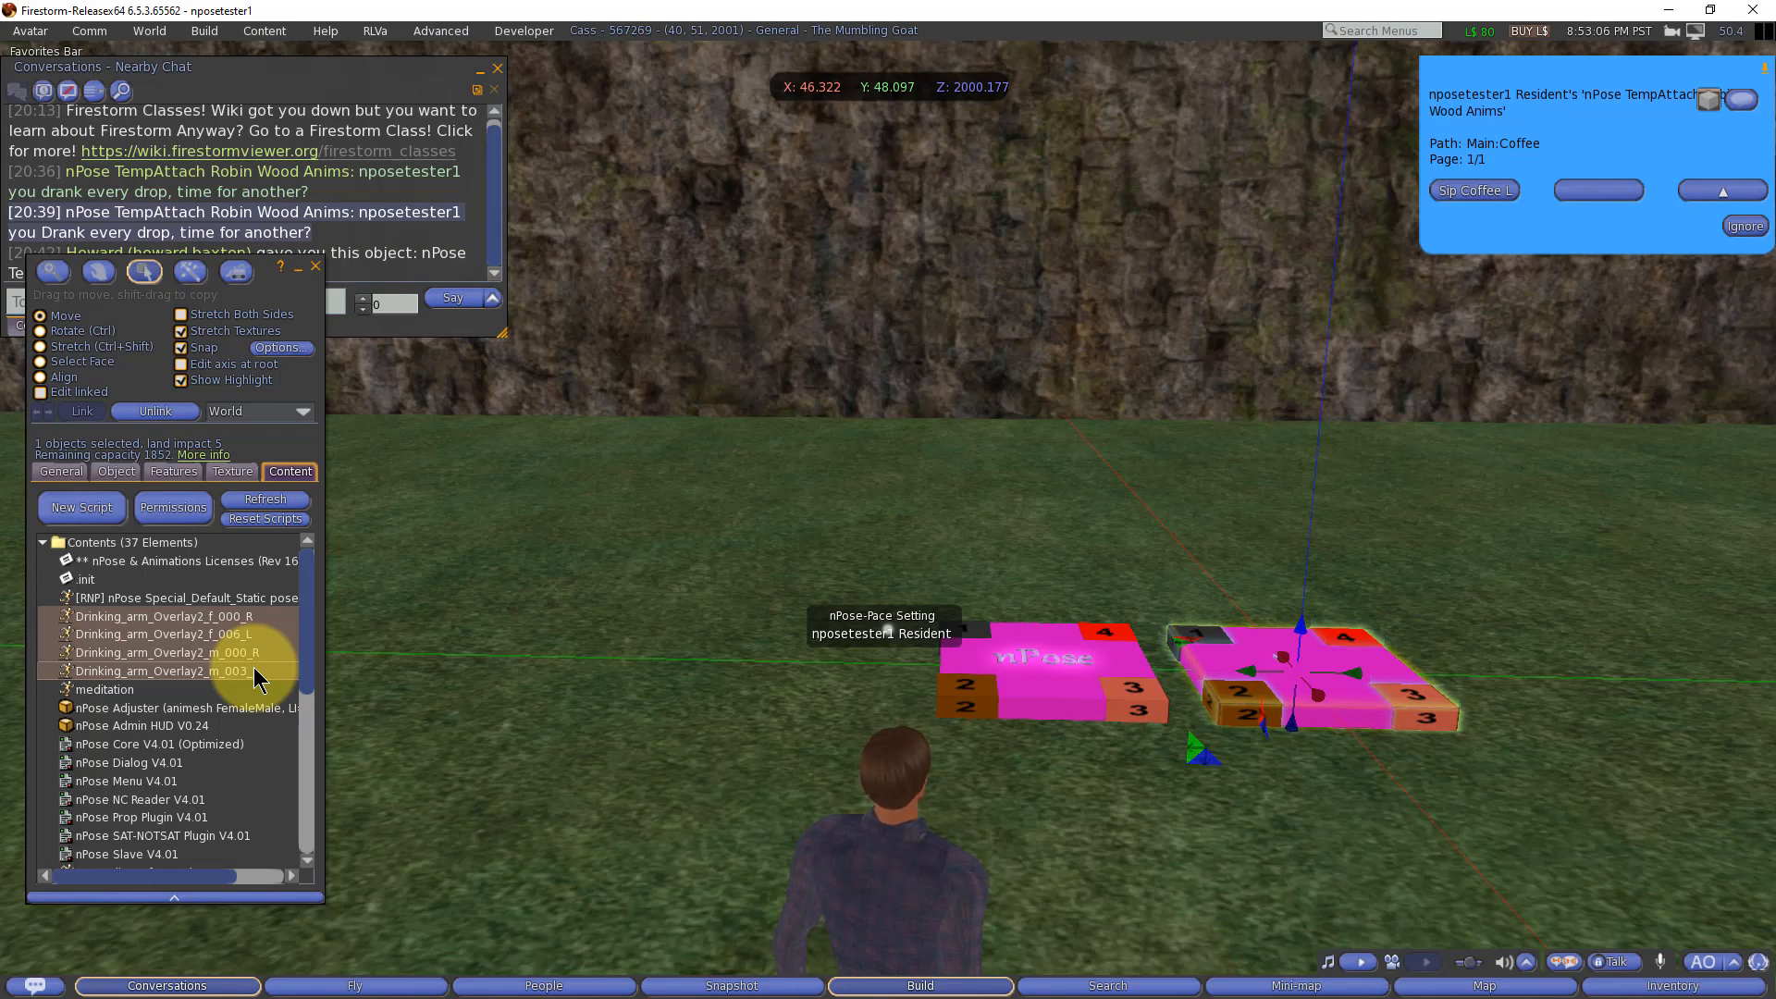
pyautogui.click(209, 616)
pyautogui.keyDown('shift'); pyautogui.click(211, 632); pyautogui.keyUp('shift')
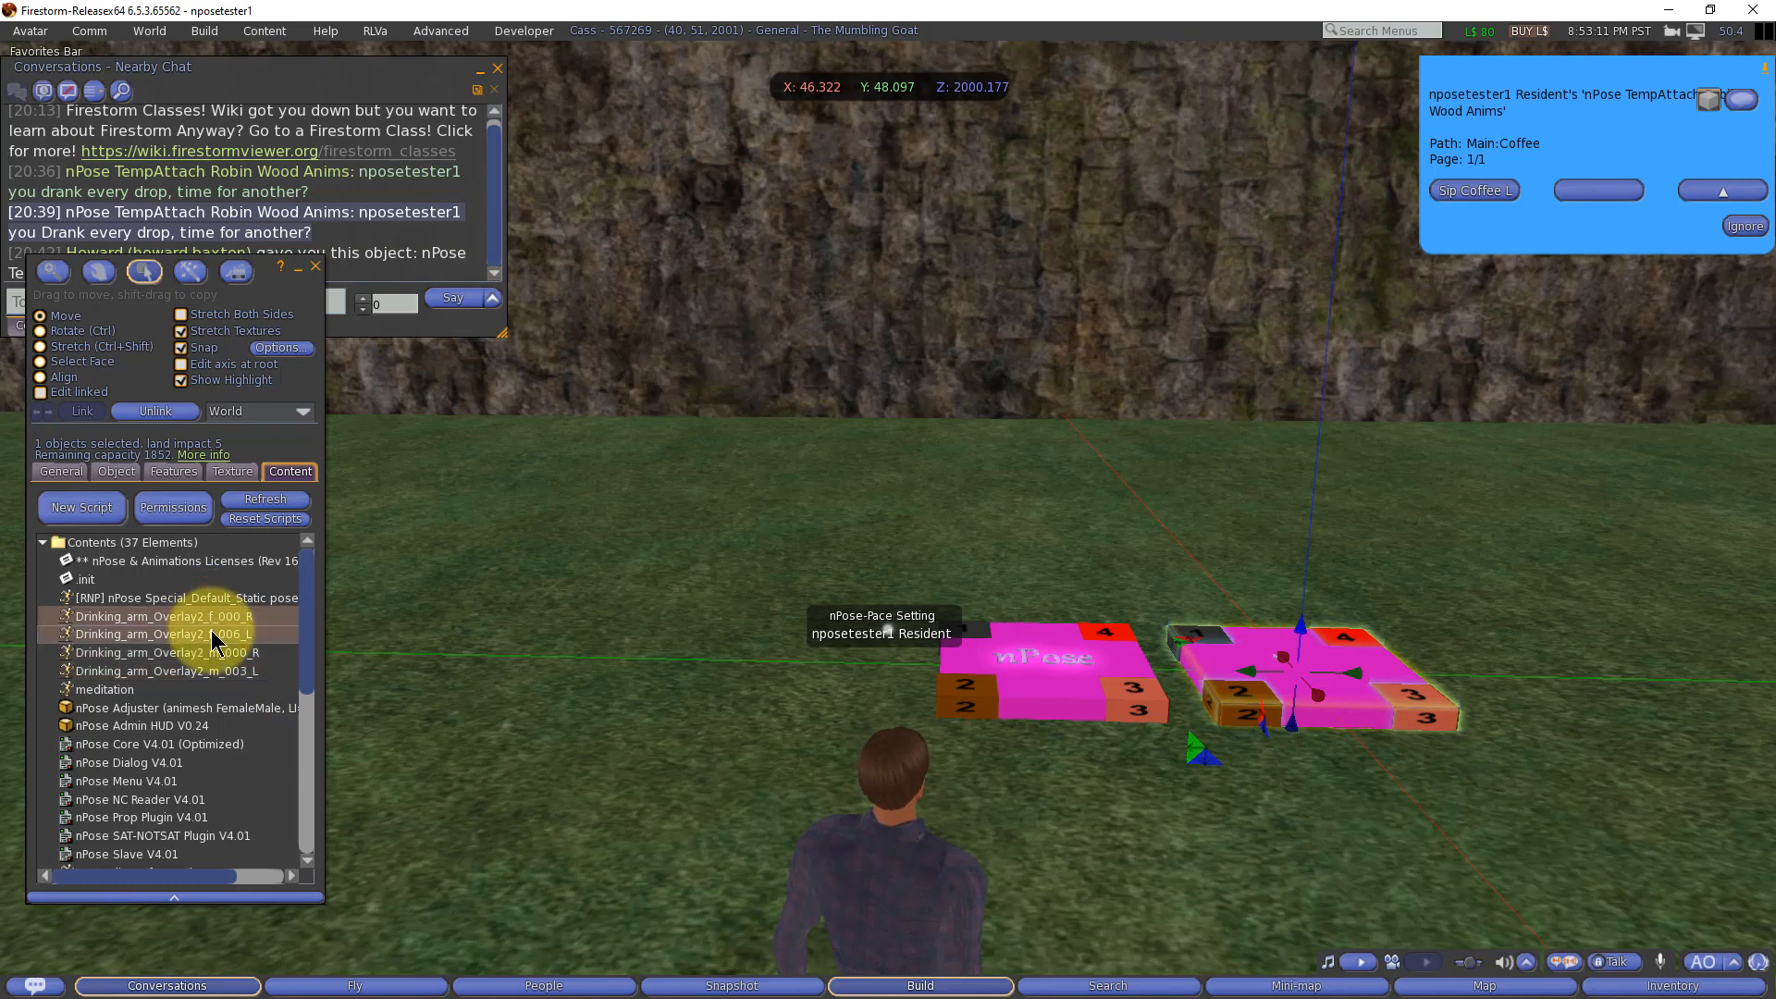
pyautogui.click(218, 652)
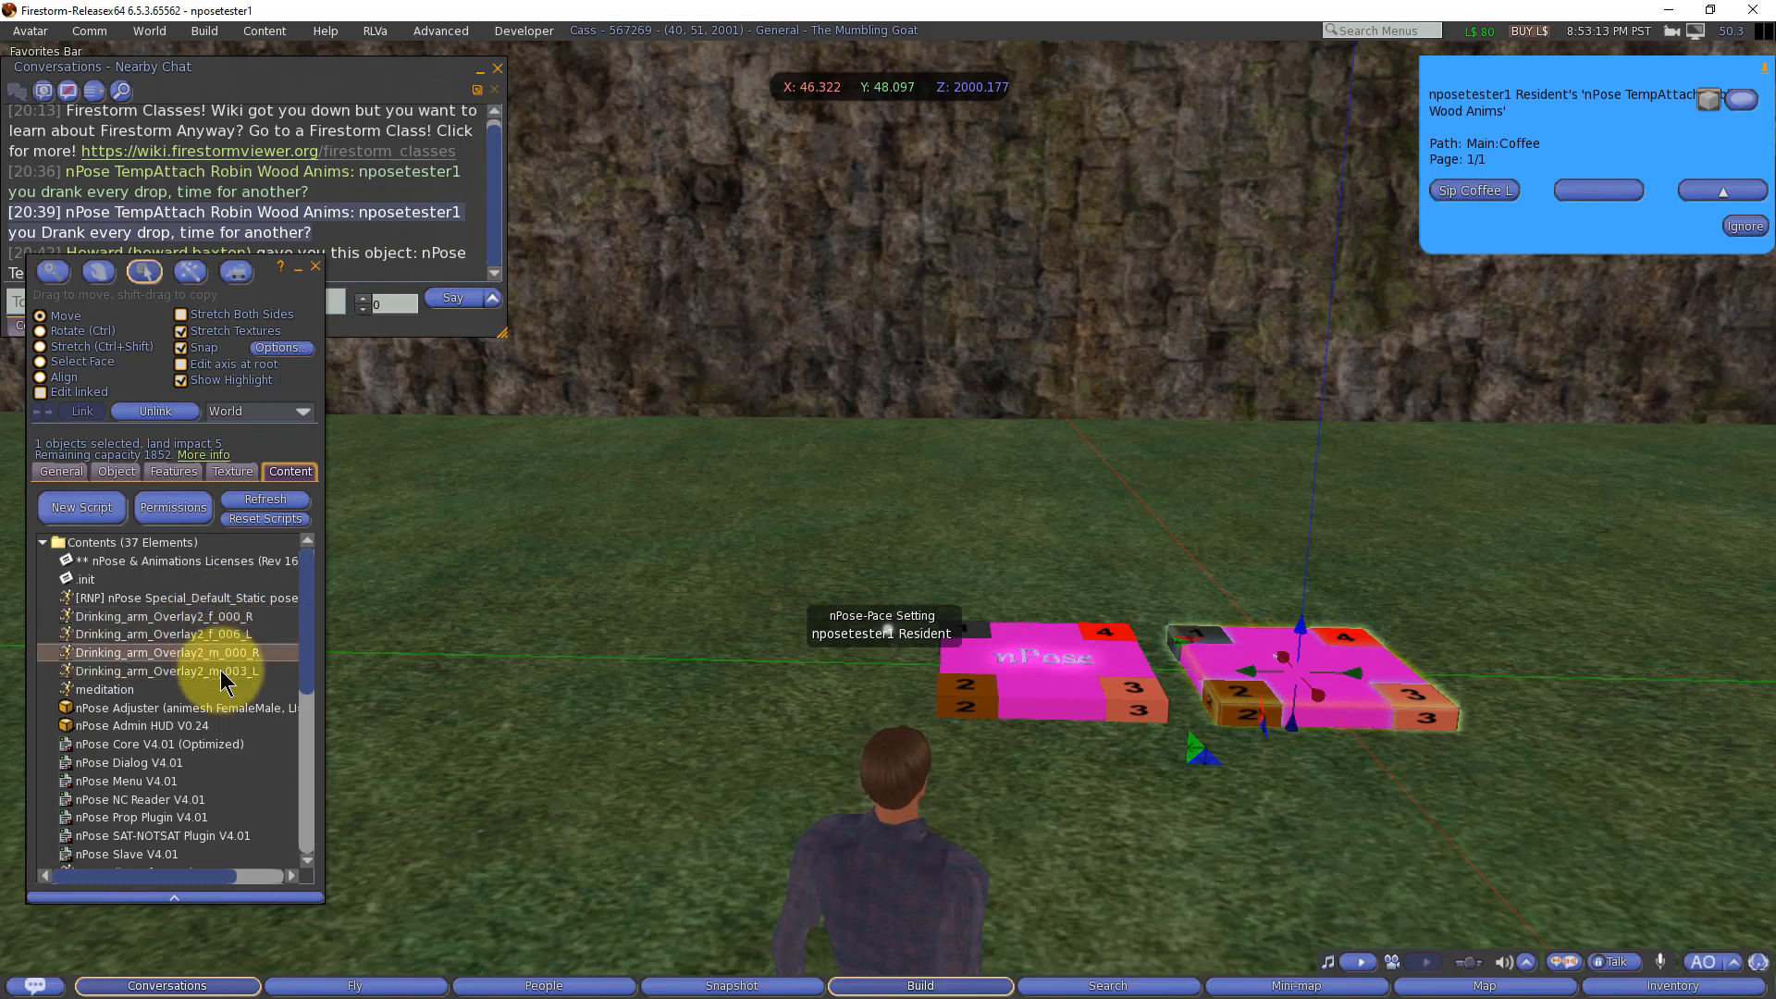
pyautogui.keyDown('shift'); pyautogui.click(221, 671); pyautogui.keyUp('shift')
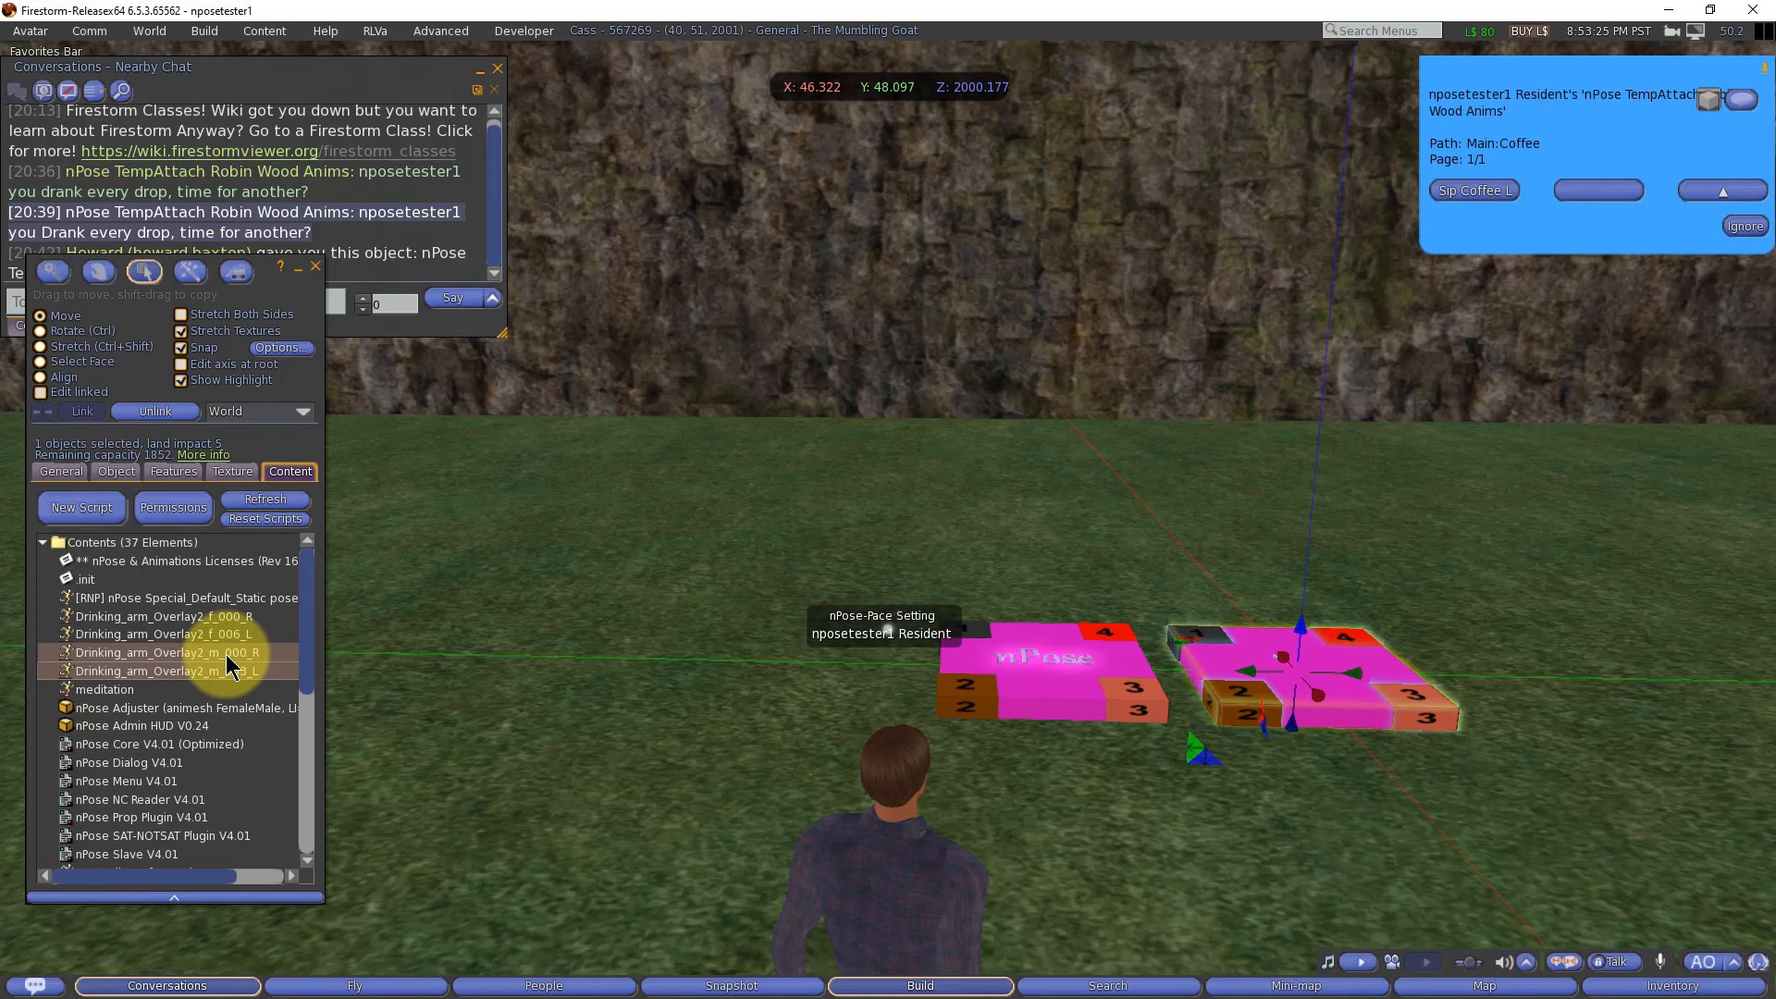
# Step: Examine the nPose_Cup_L and nPose_Cup_R props and the SET:Coffee:Sip Coffee L and R notecards in the object's contents
pyautogui.scroll(-3, 218, 681)
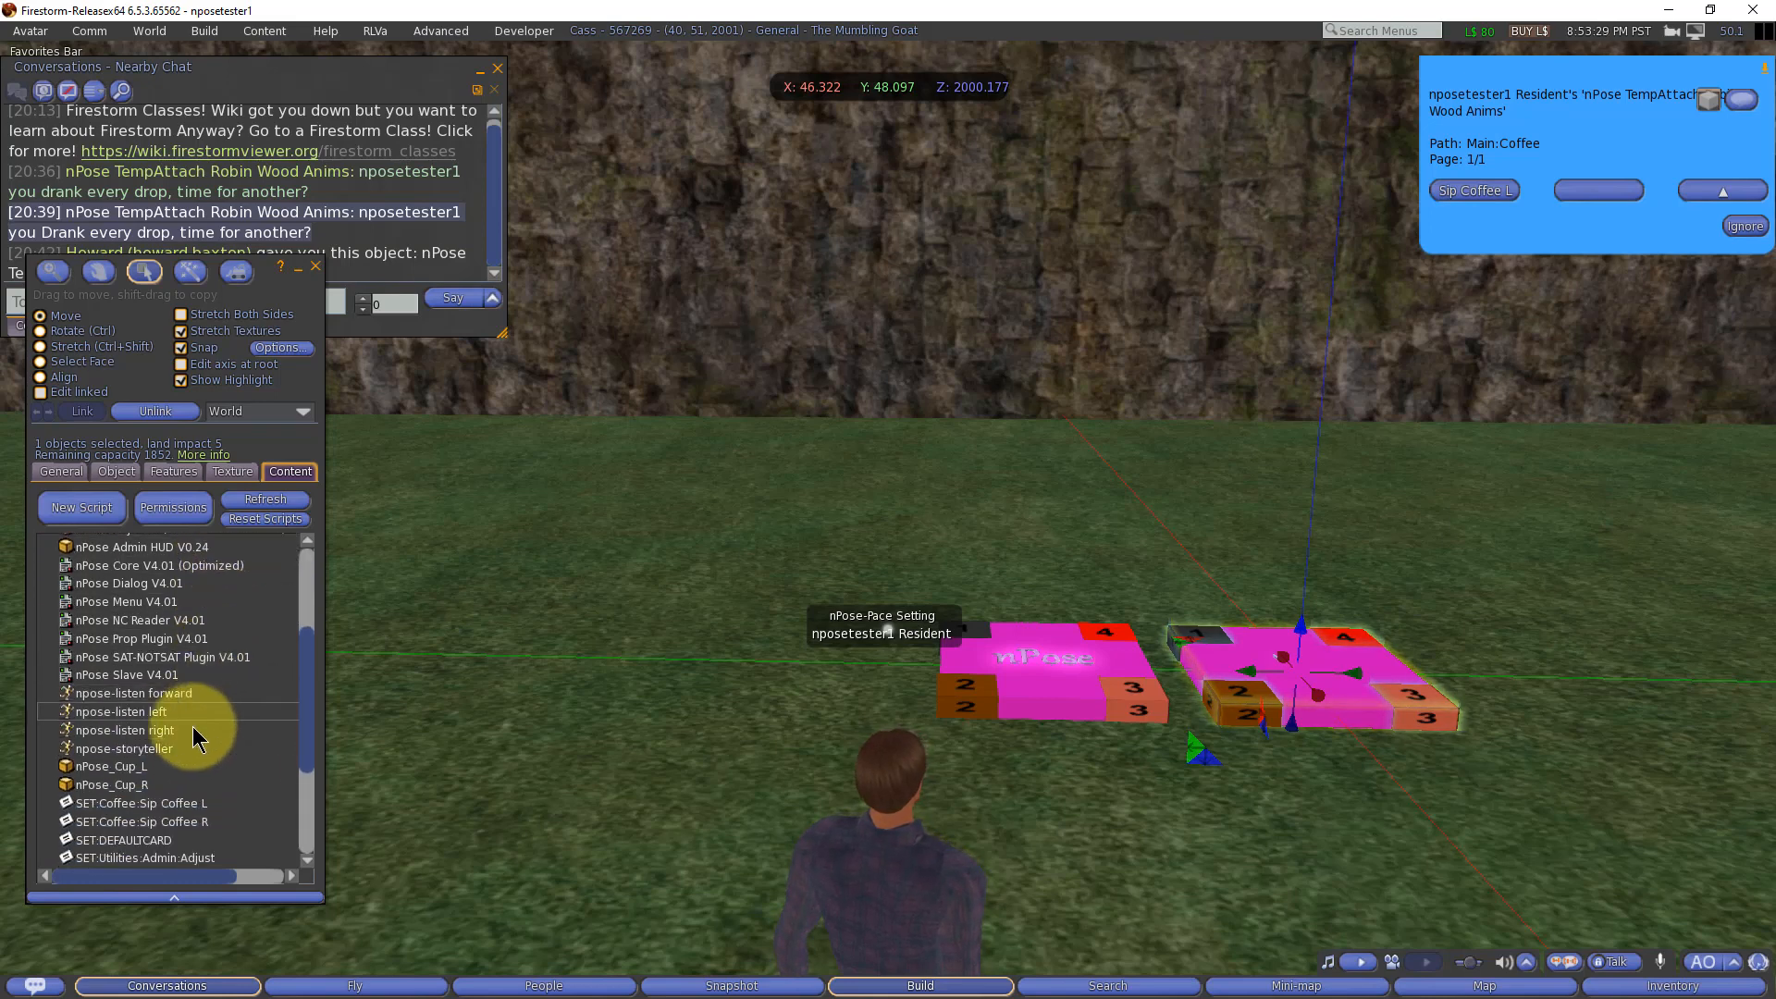
pyautogui.click(136, 788)
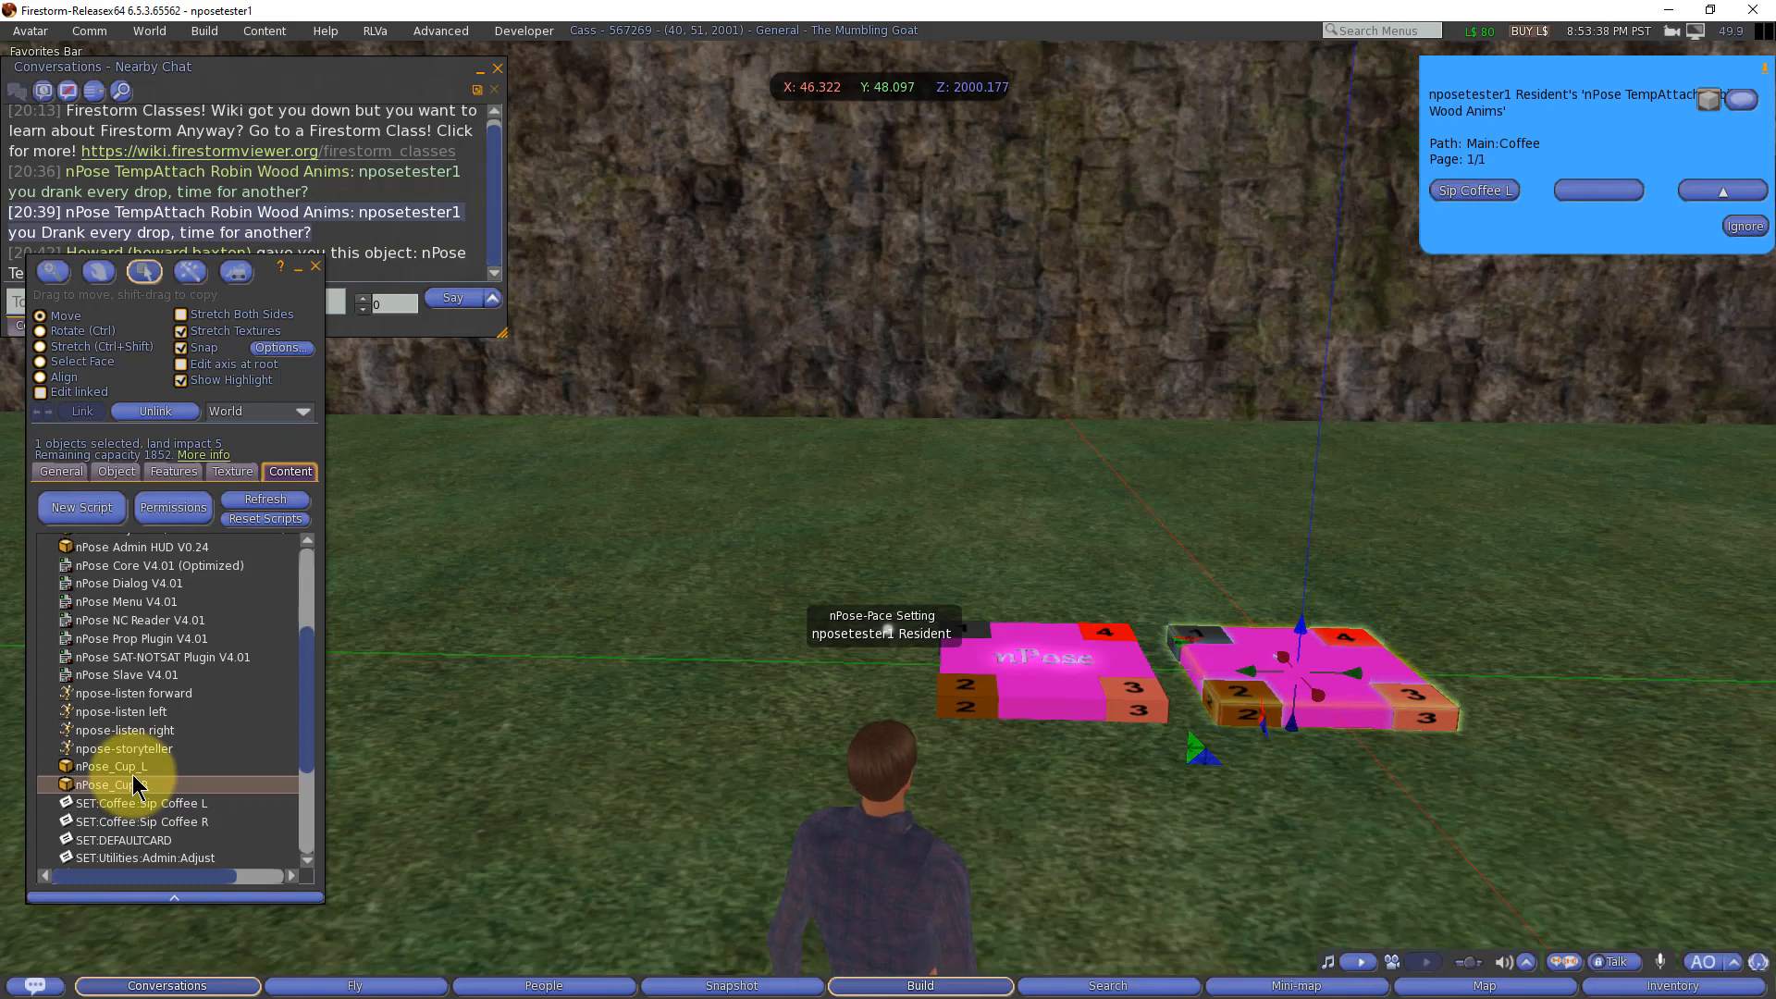
pyautogui.click(136, 768)
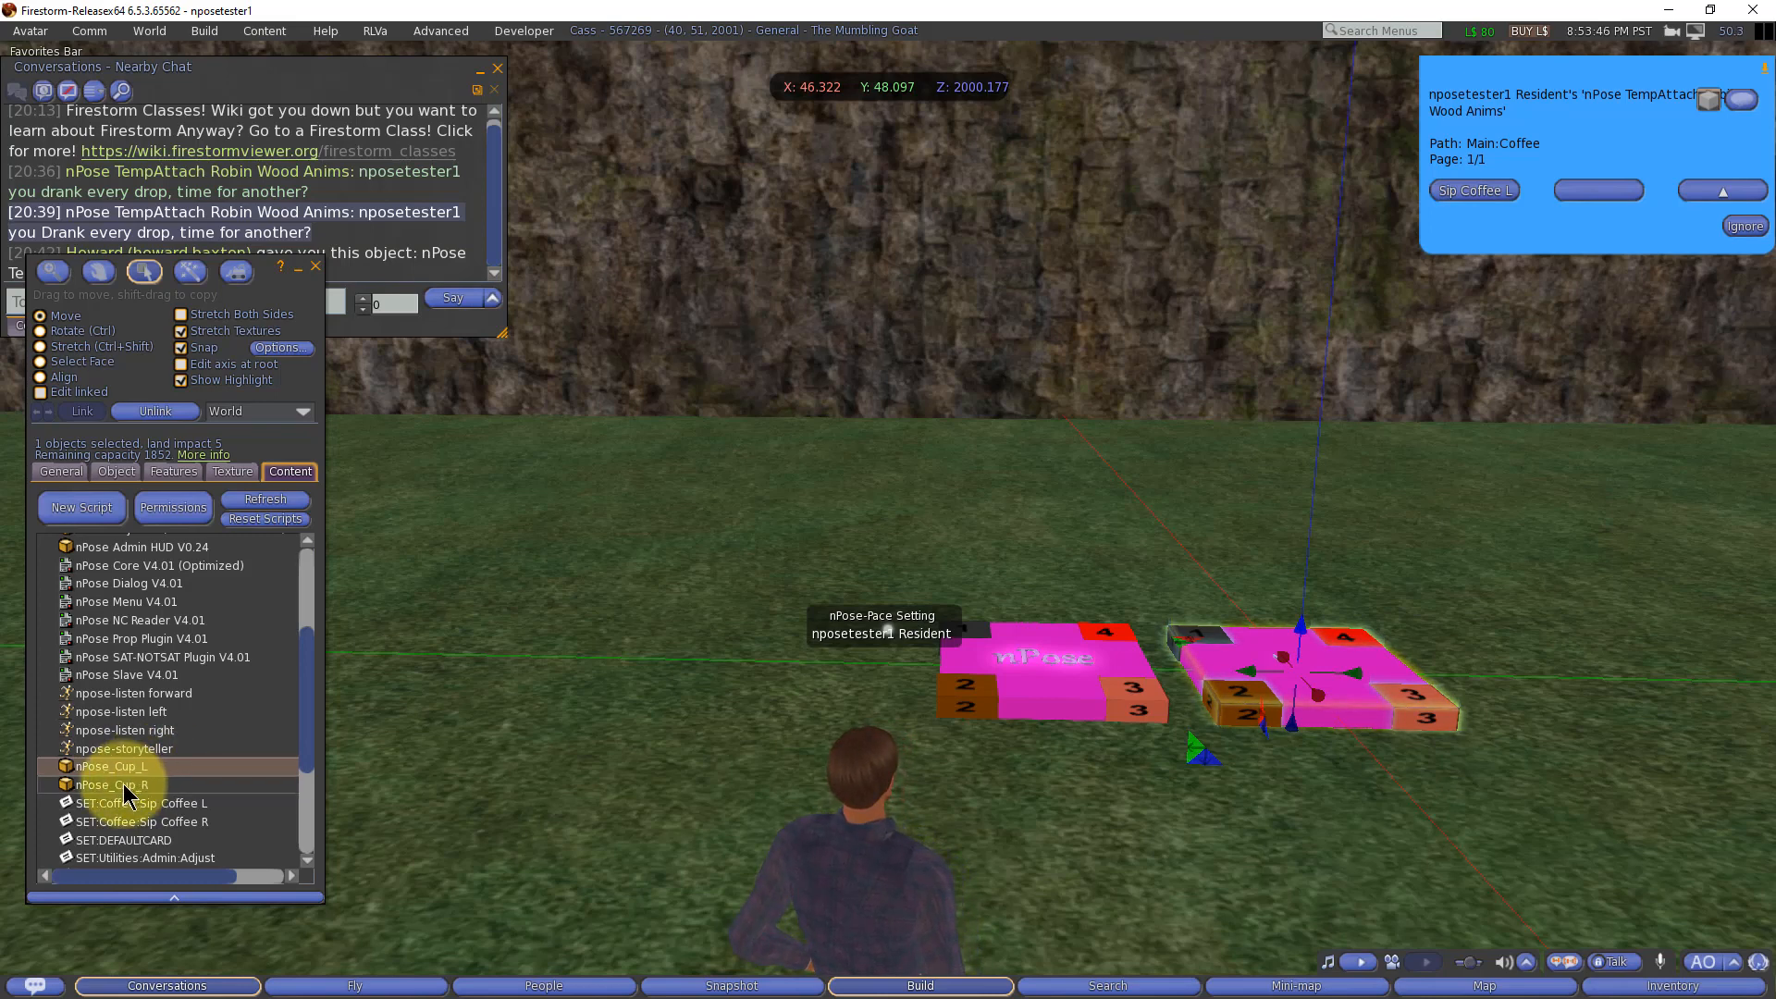
pyautogui.click(127, 794)
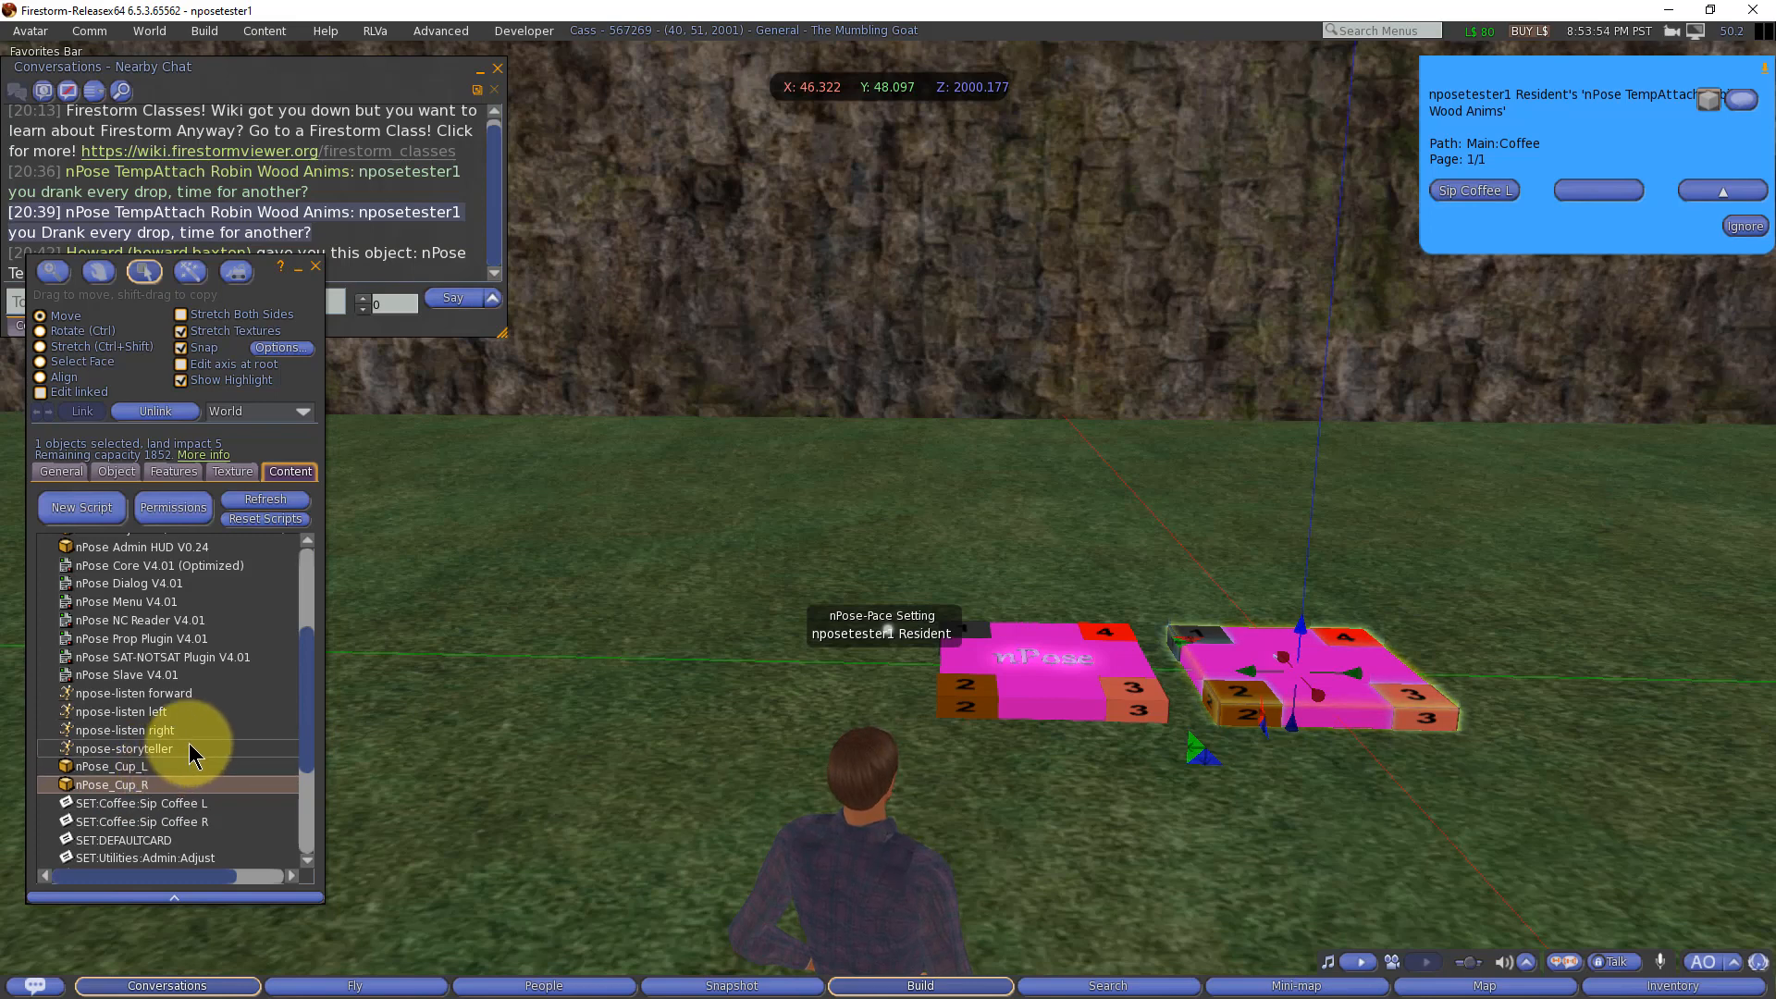
pyautogui.scroll(-4, 189, 744)
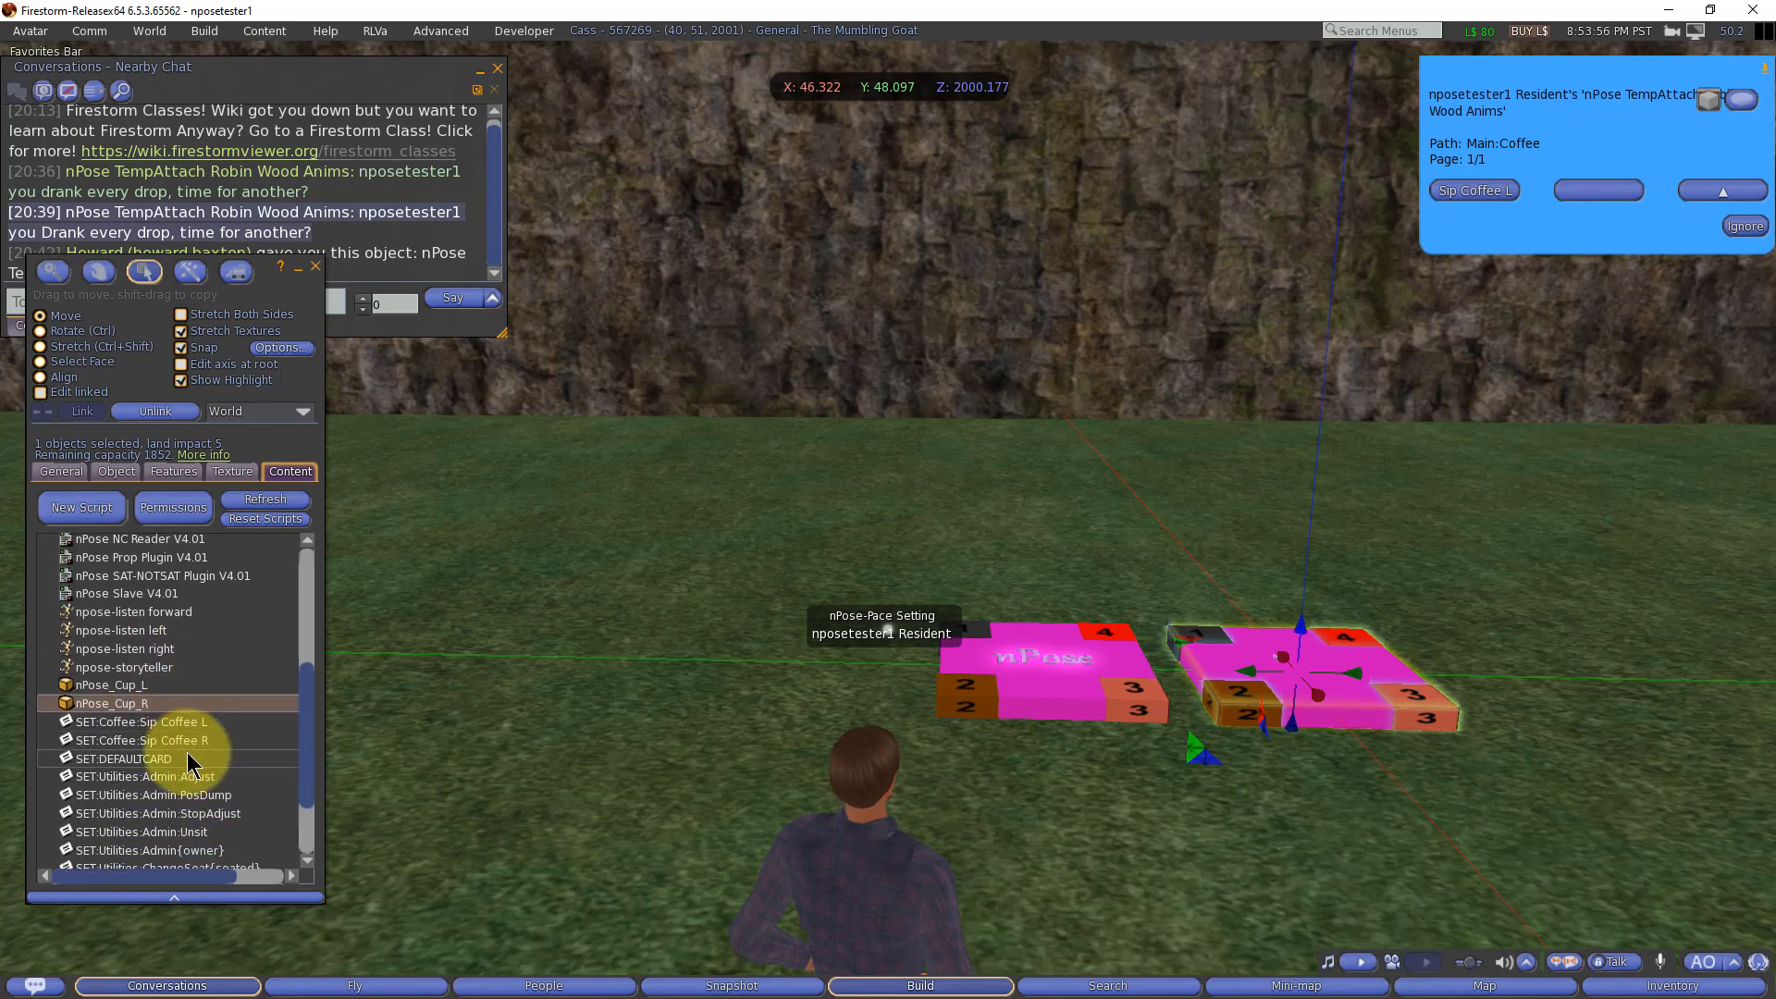
pyautogui.click(153, 718)
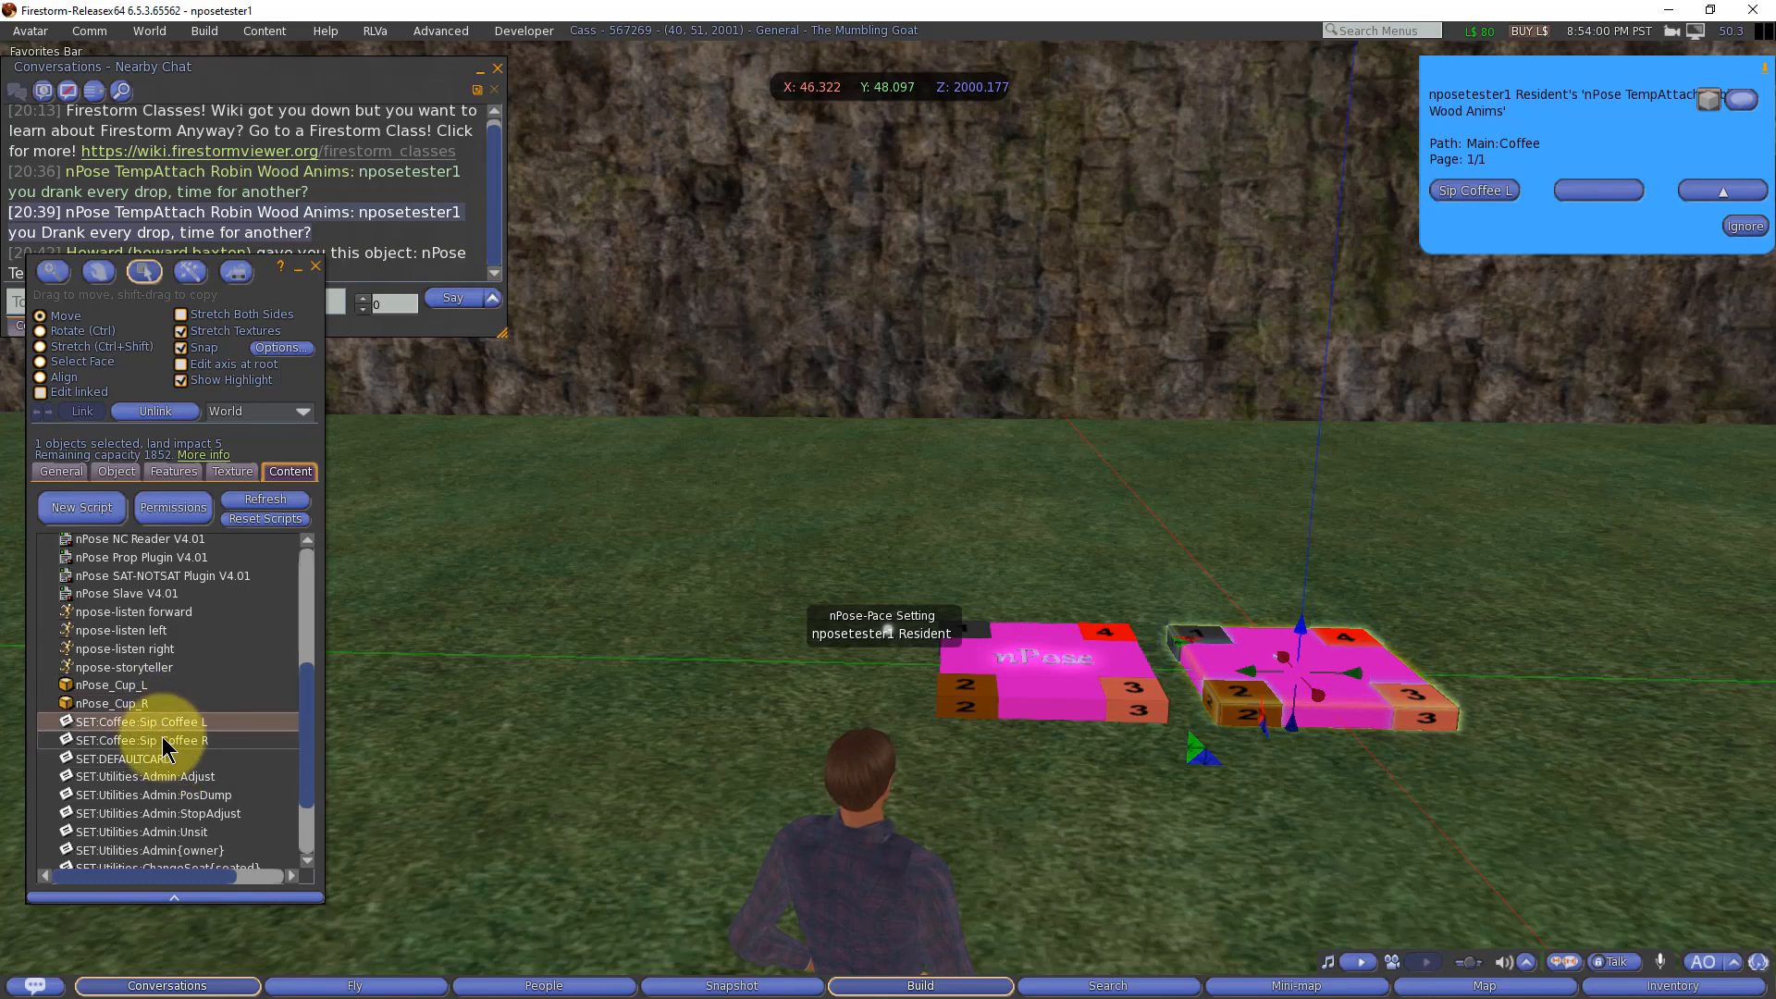
pyautogui.keyDown('shift'); pyautogui.click(163, 739); pyautogui.keyUp('shift')
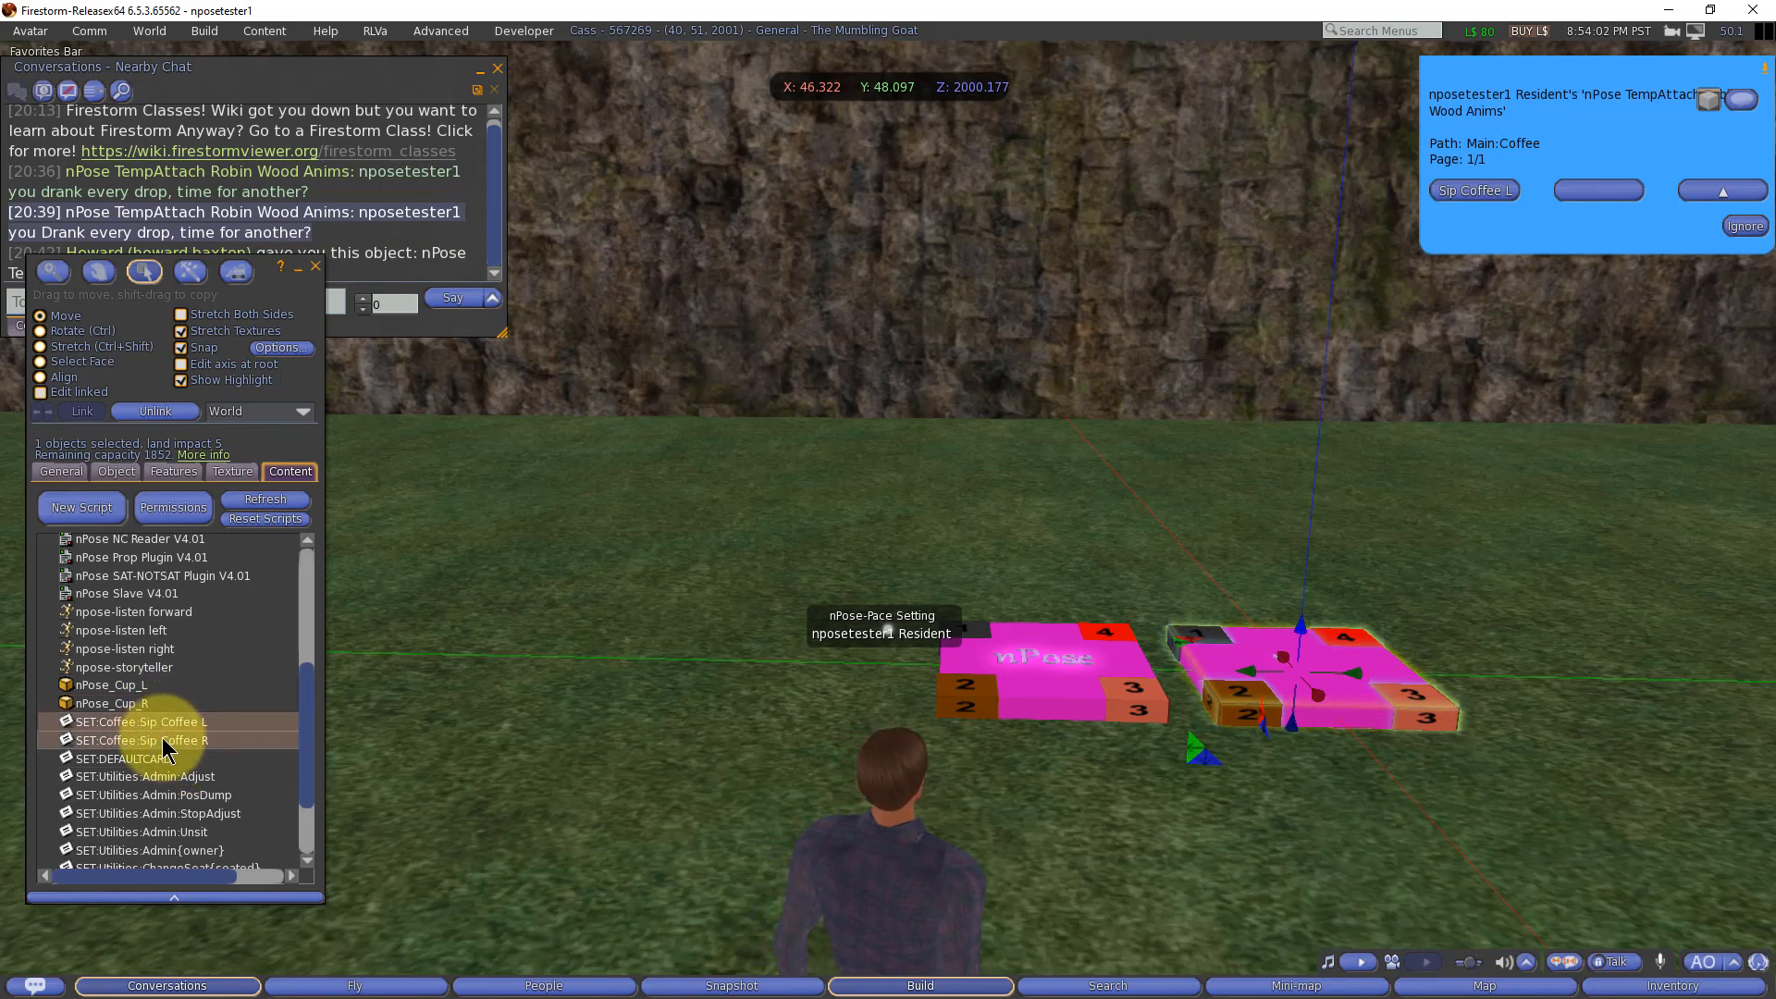
pyautogui.scroll(-2, 202, 738)
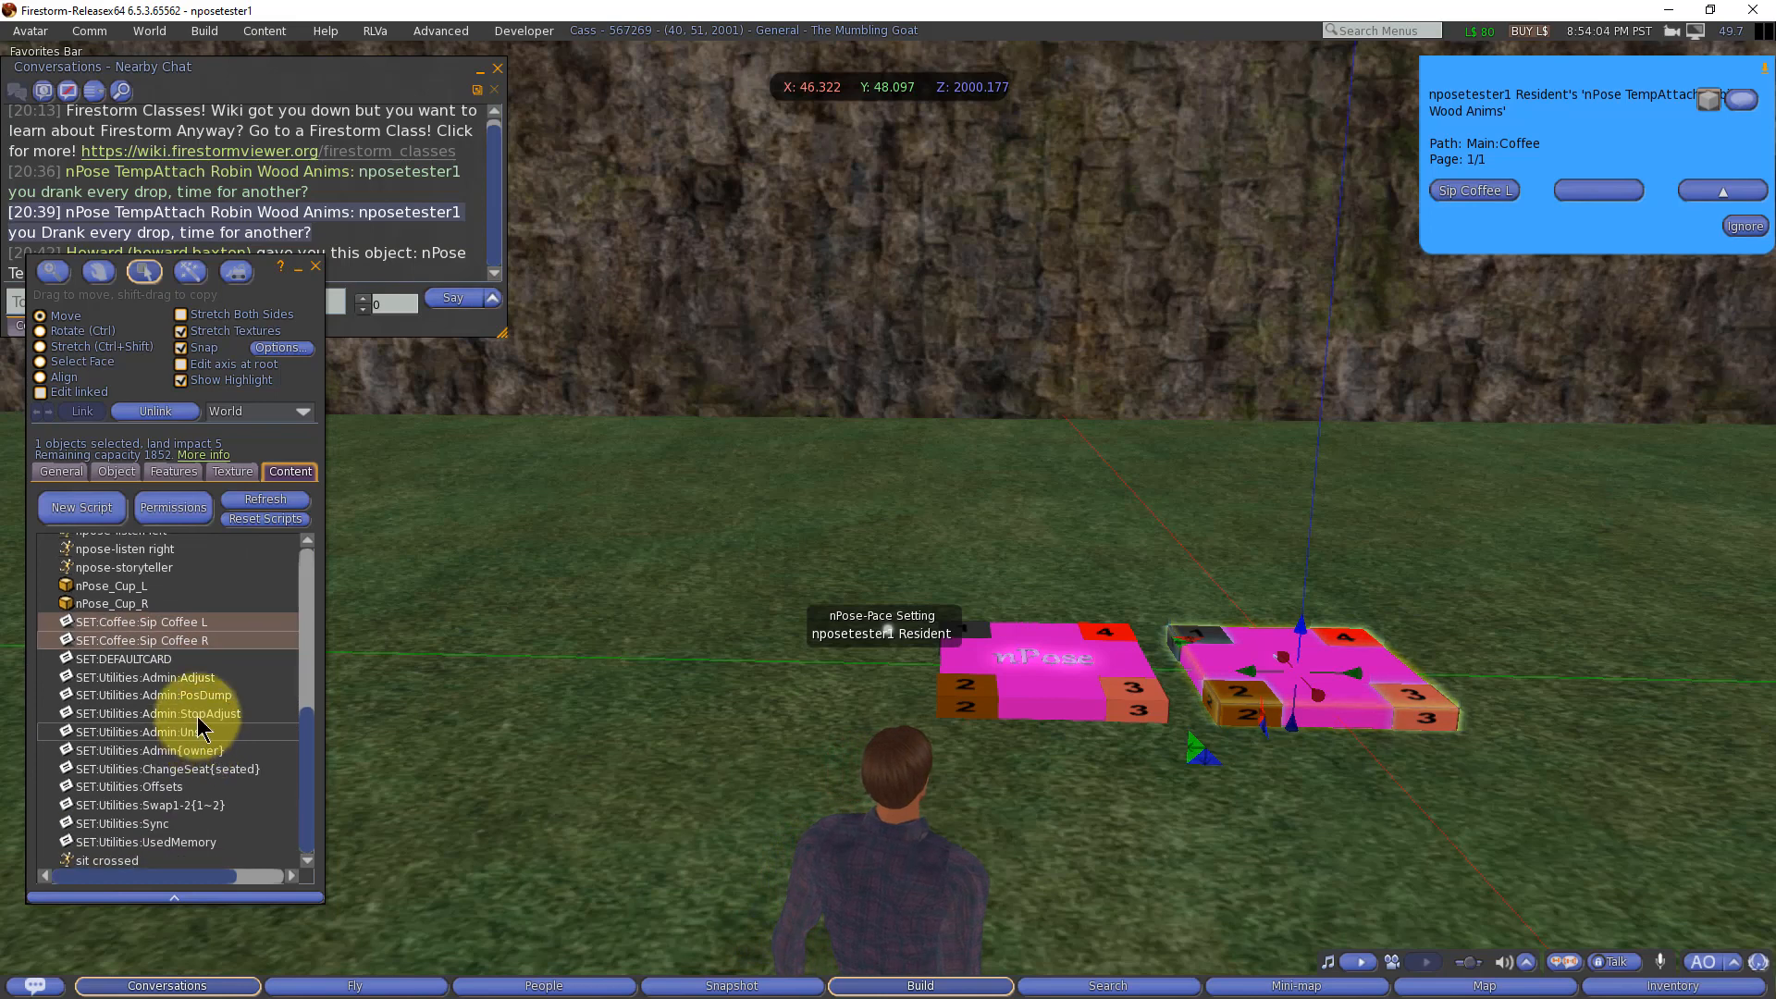
pyautogui.click(201, 625)
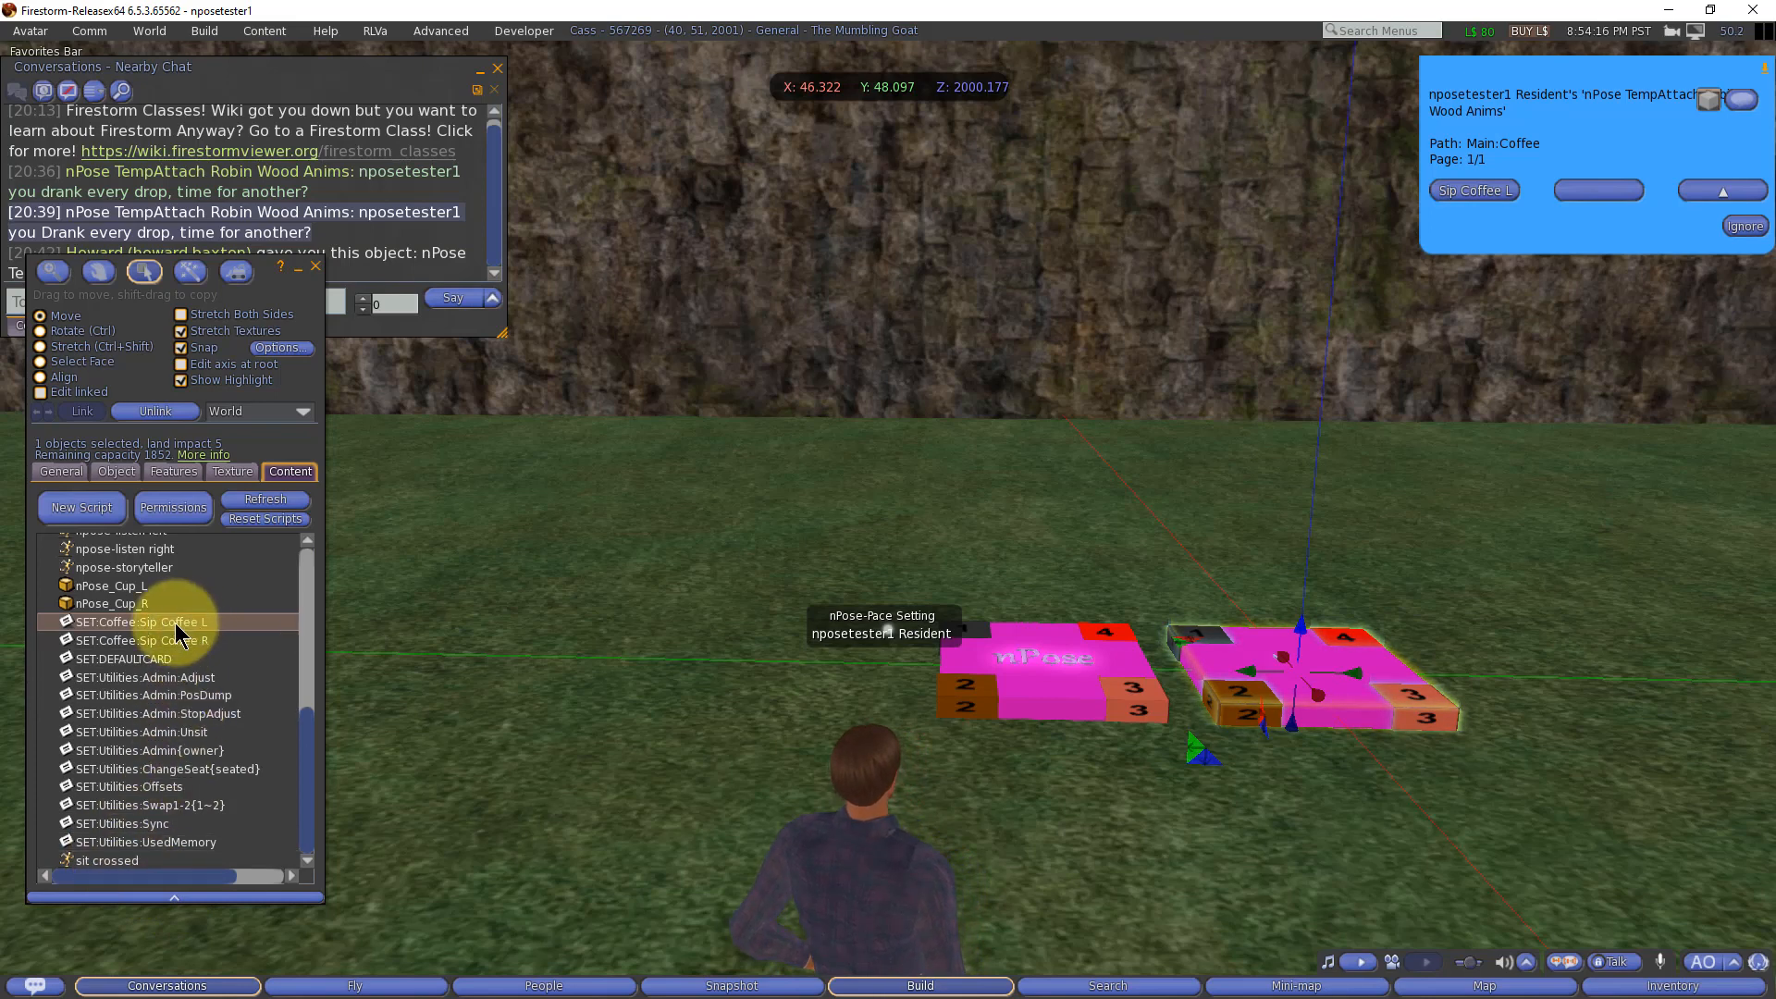
# Step: Compare the neighbouring nPose object's contents with the temp-attach object's Sip Coffee L and R notecards and drinking overlay animations
pyautogui.click(1025, 666)
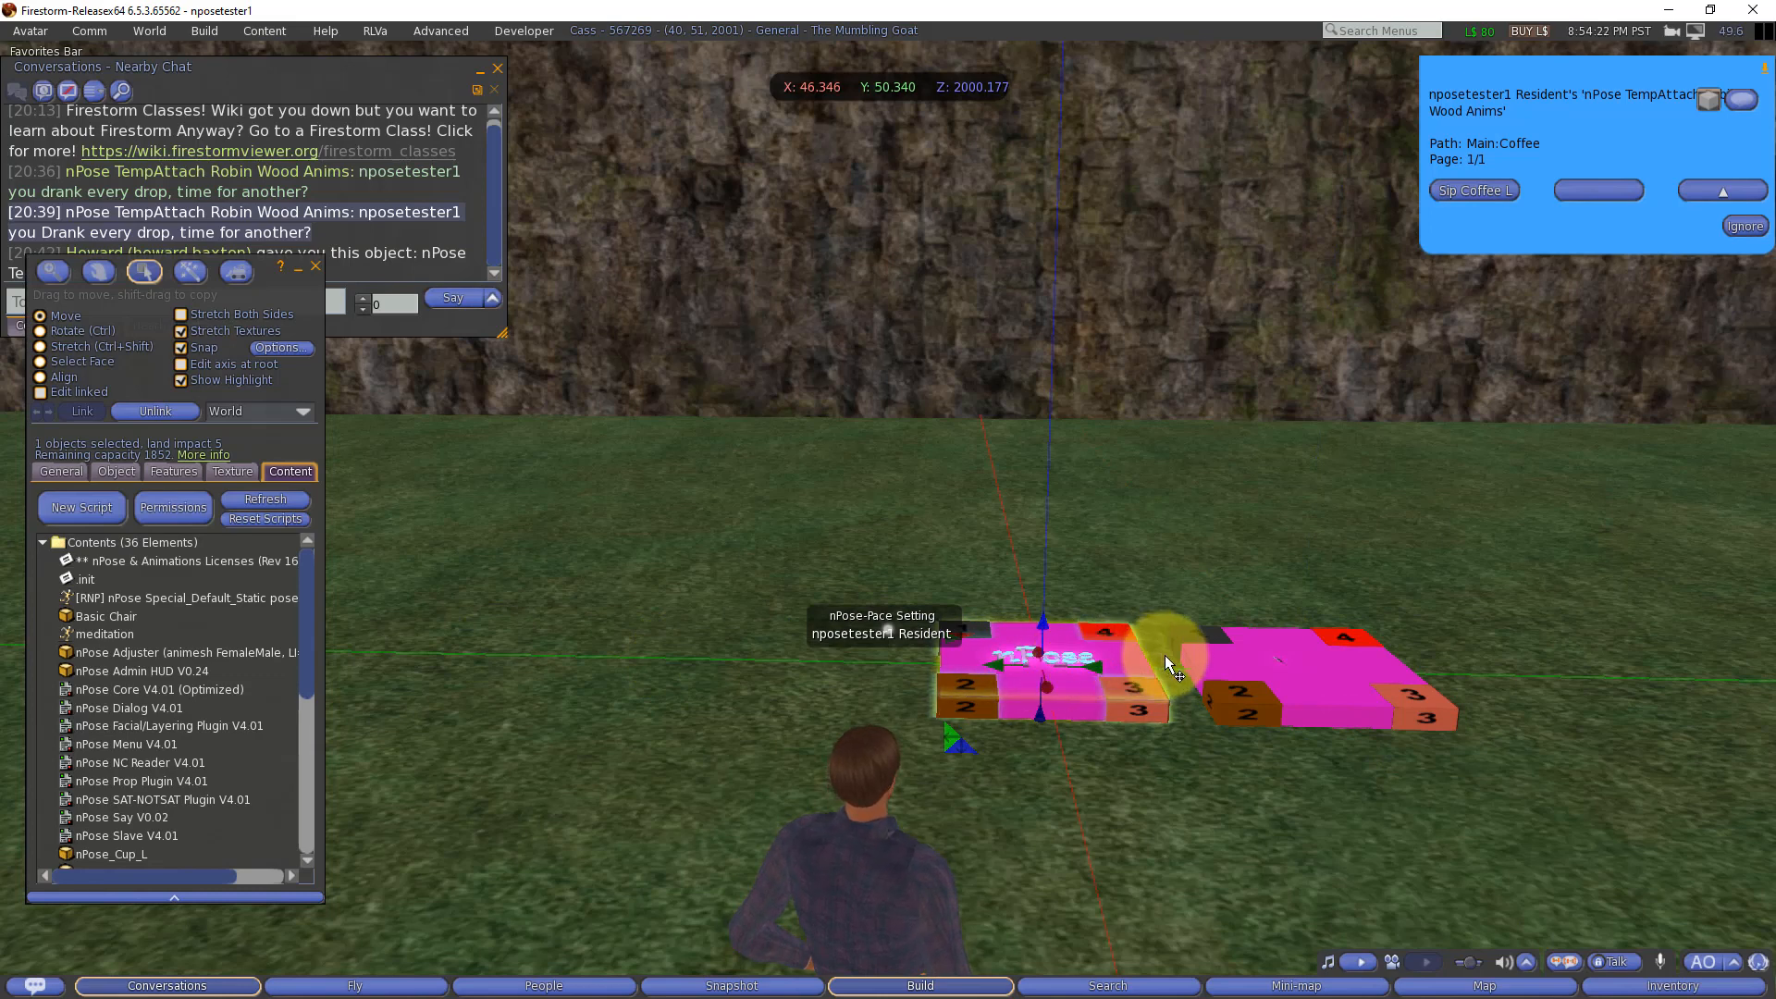
pyautogui.click(1296, 657)
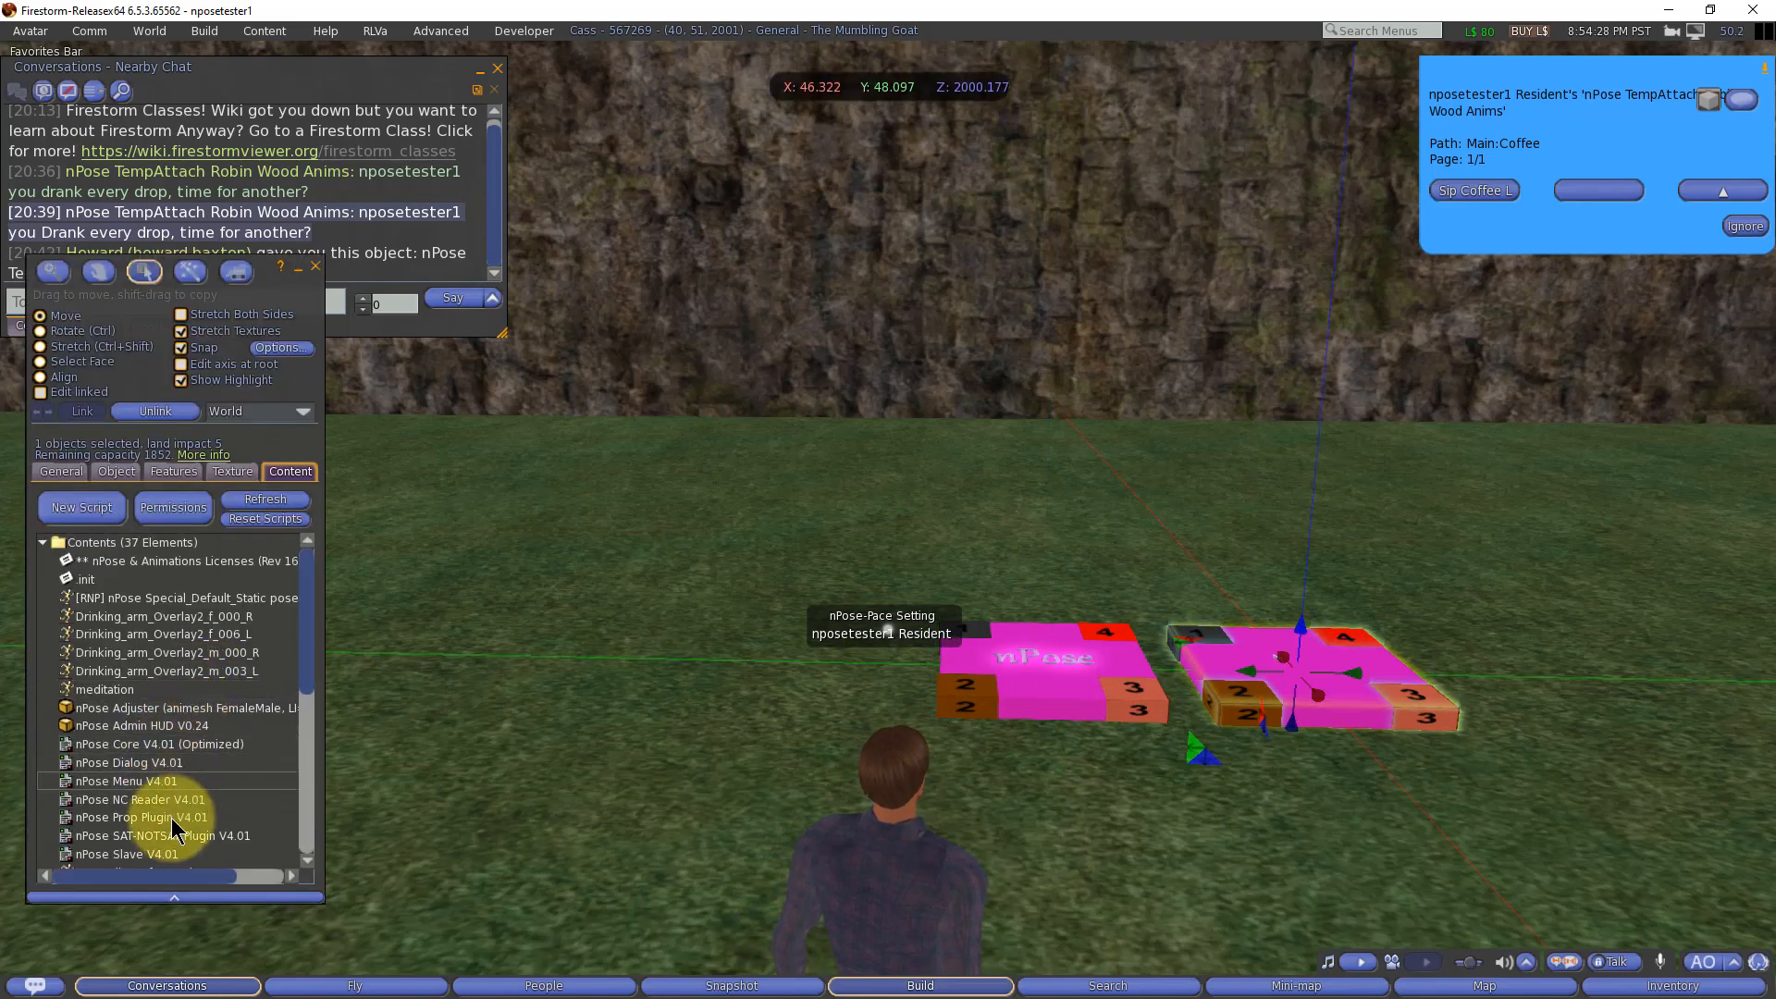
pyautogui.scroll(-3, 183, 795)
pyautogui.scroll(-1, 184, 807)
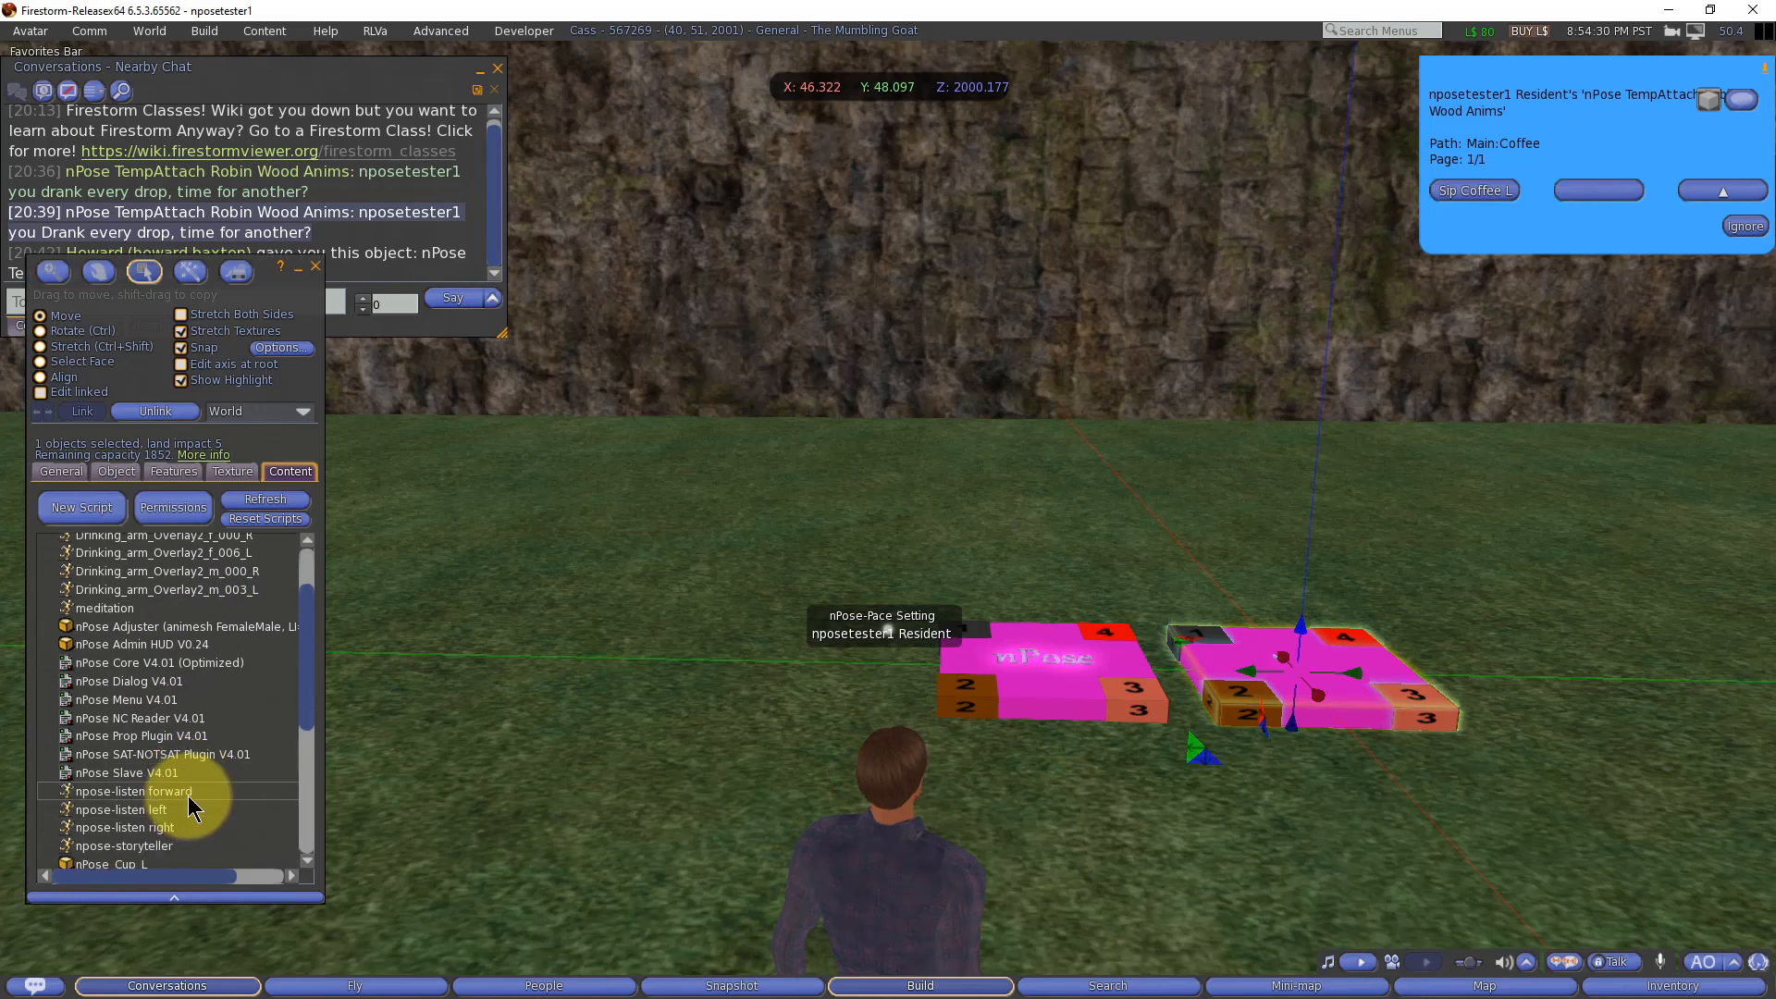
pyautogui.scroll(-8, 187, 796)
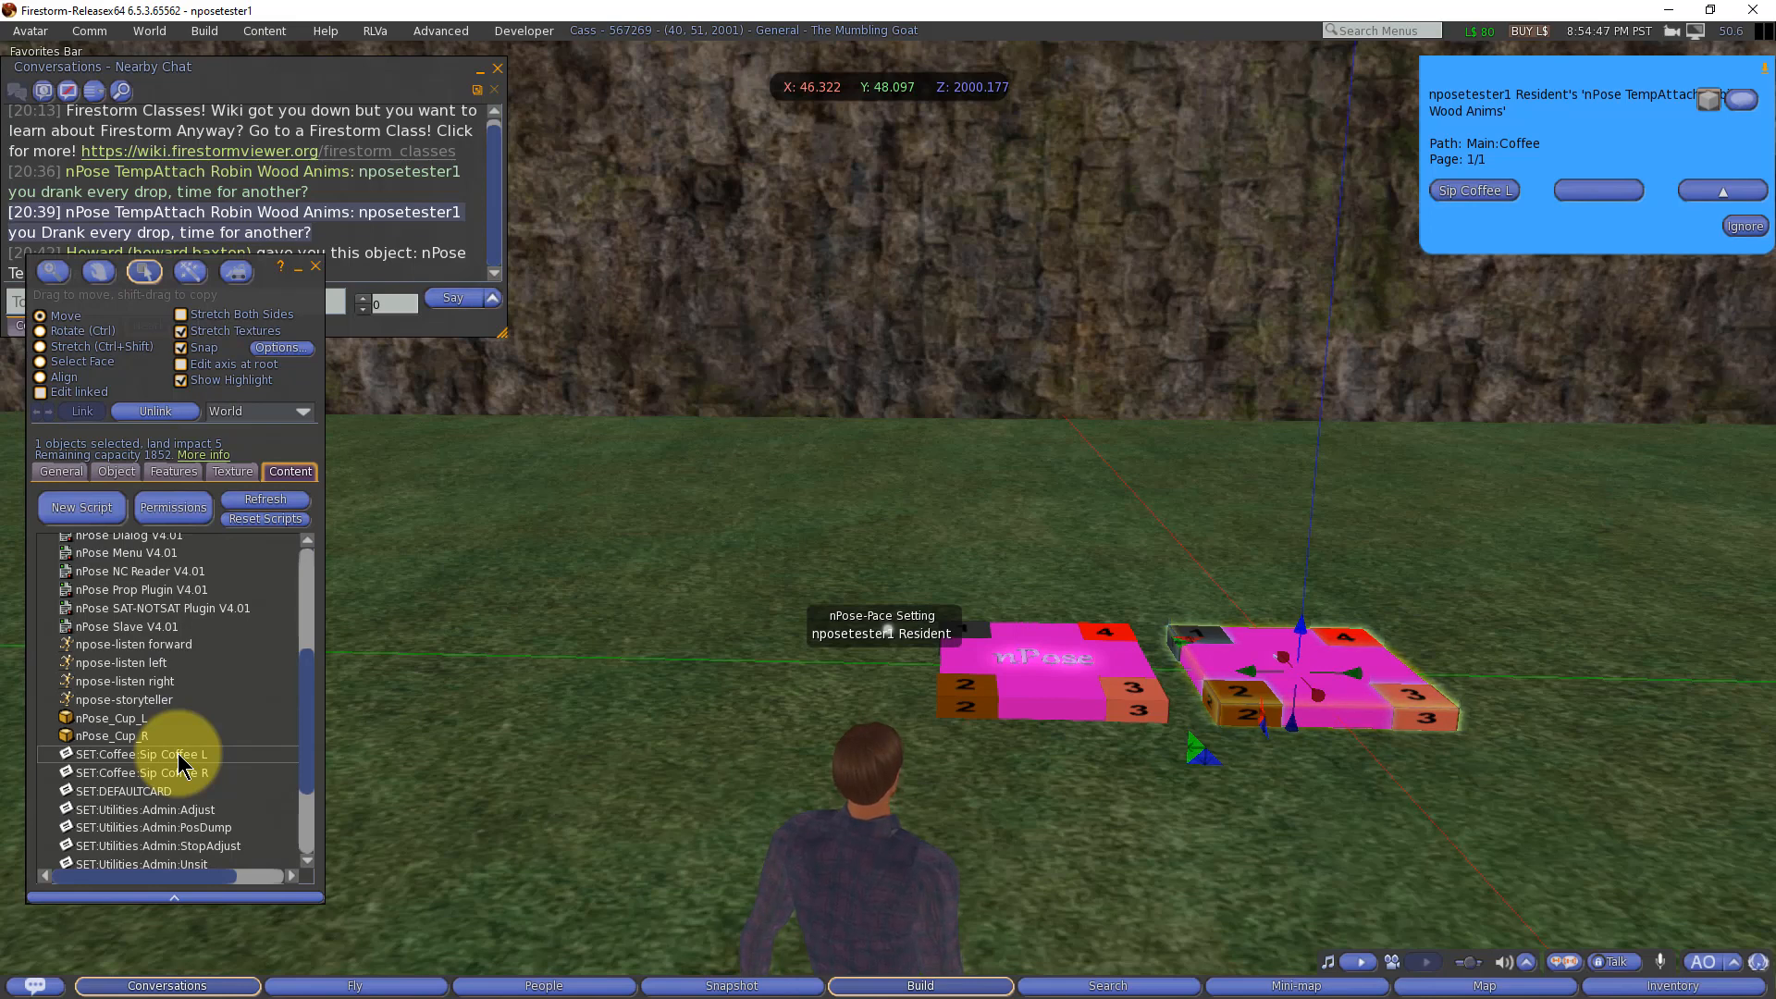
pyautogui.click(159, 755)
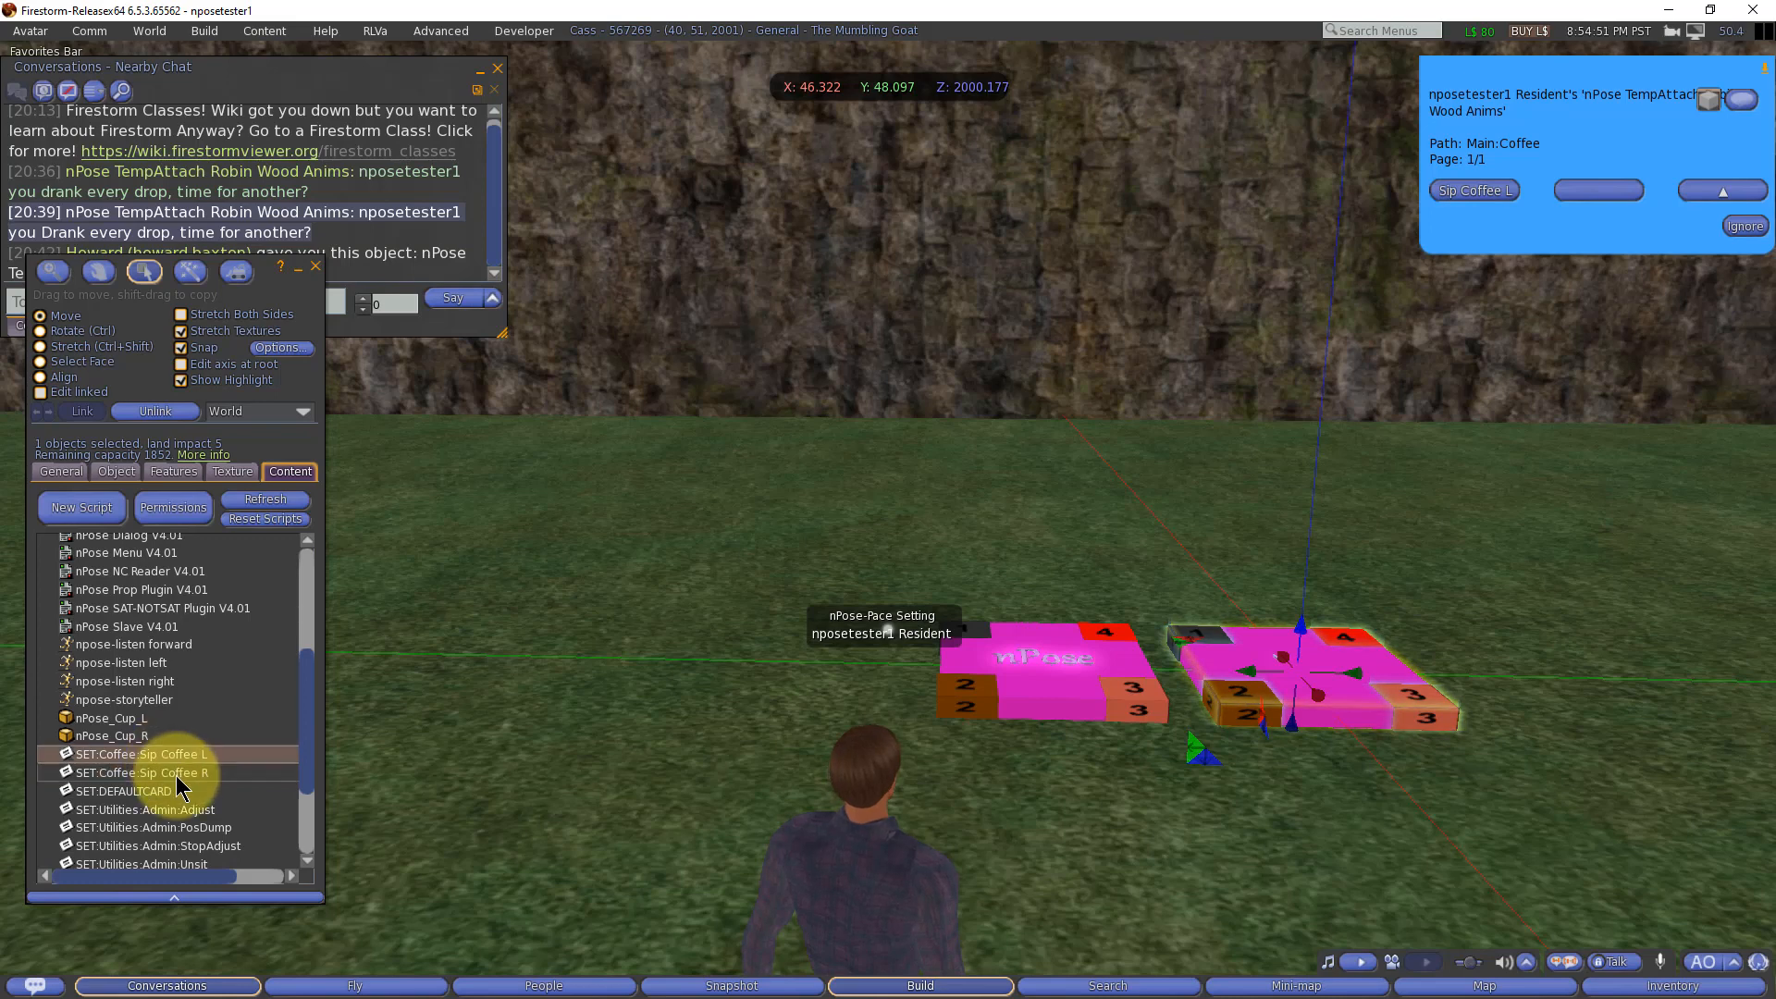
pyautogui.click(179, 775)
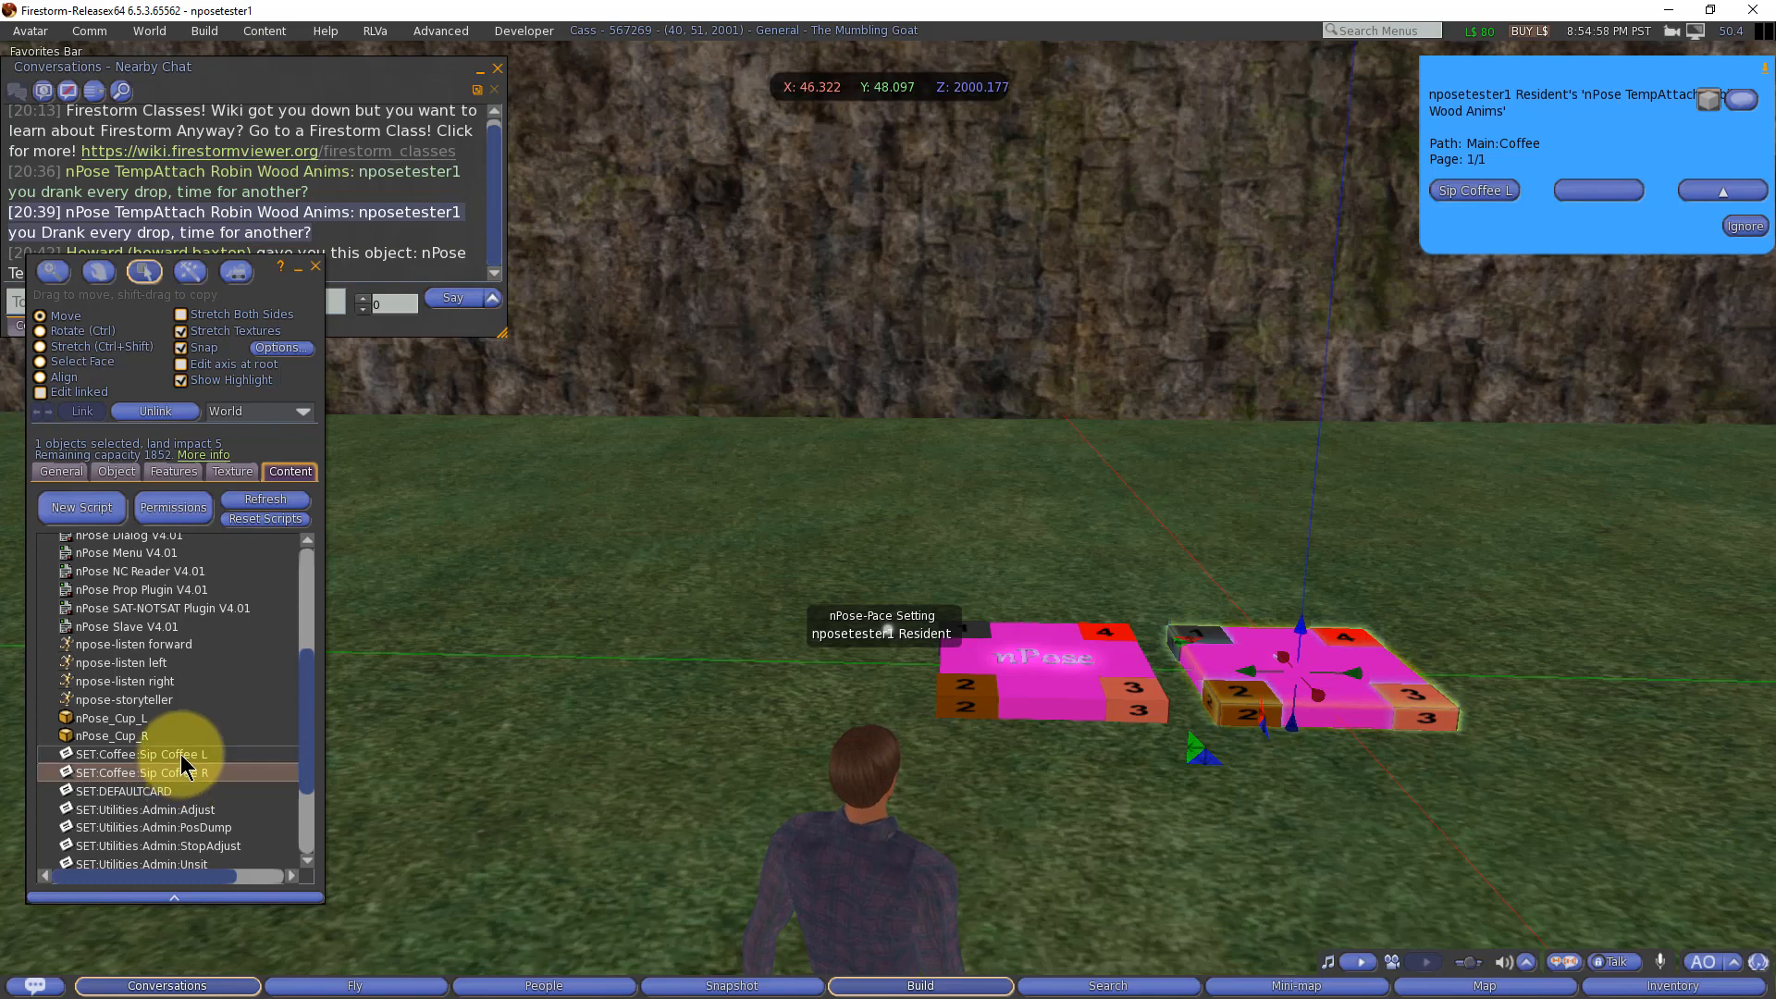
pyautogui.click(181, 757)
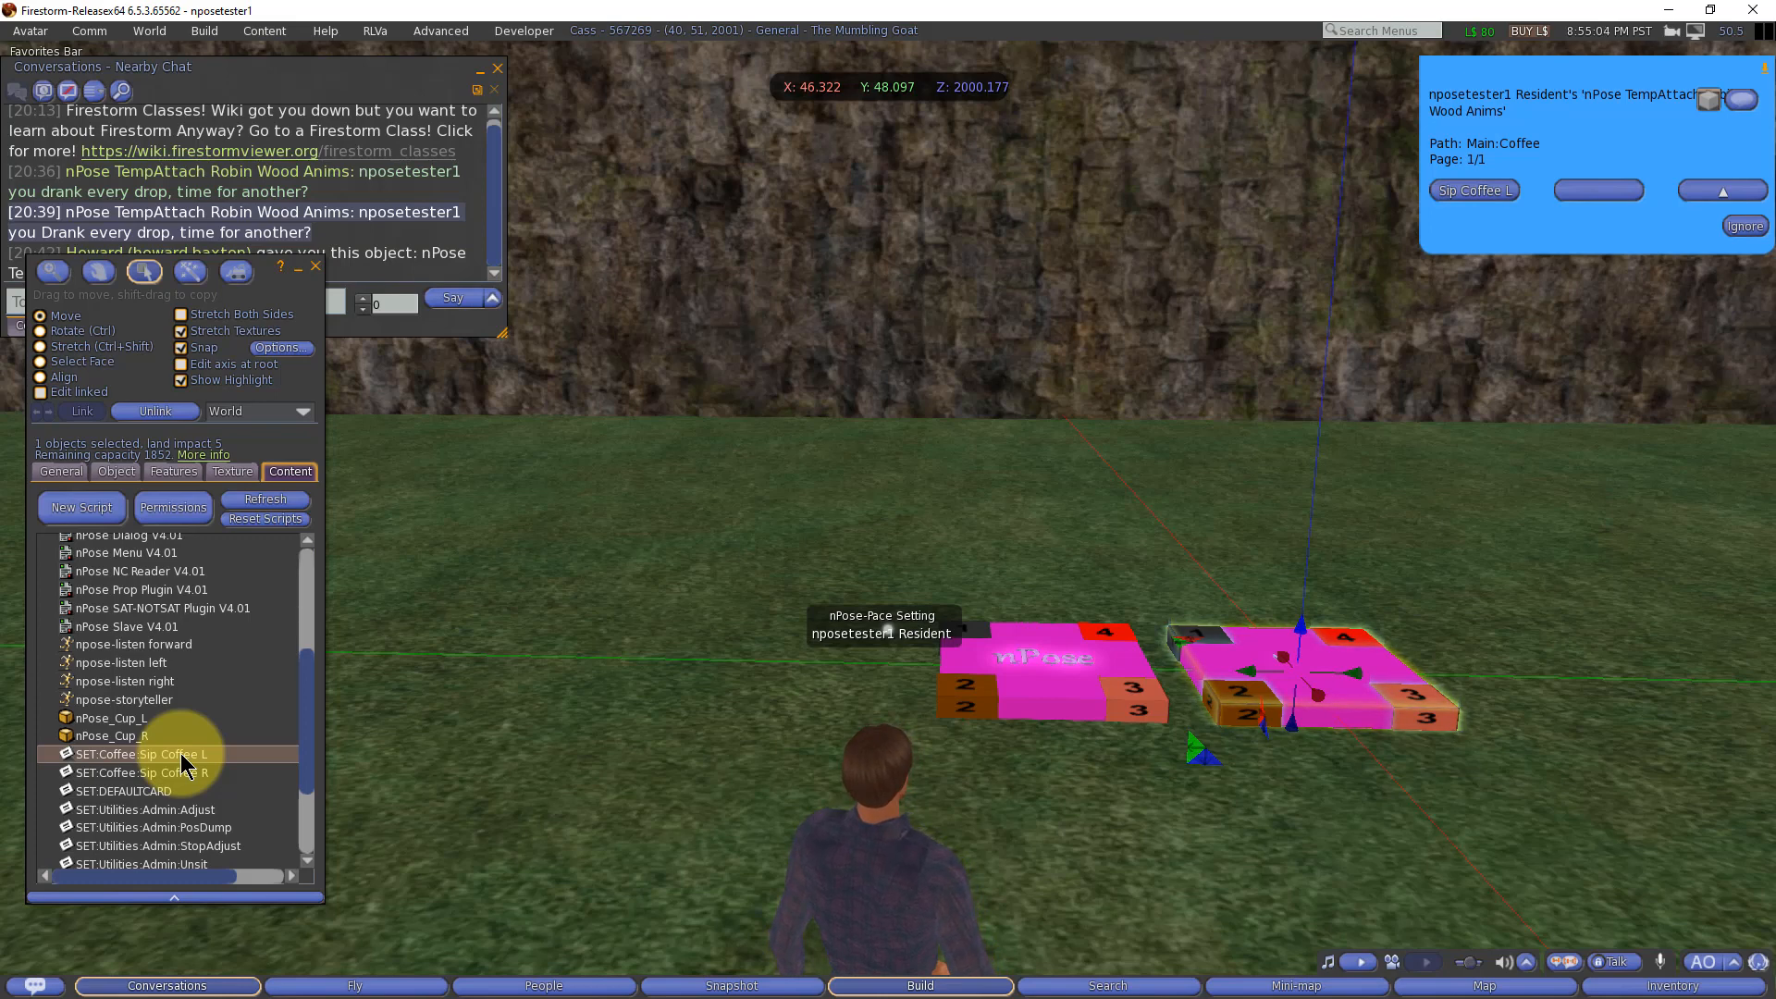
pyautogui.scroll(4, 185, 739)
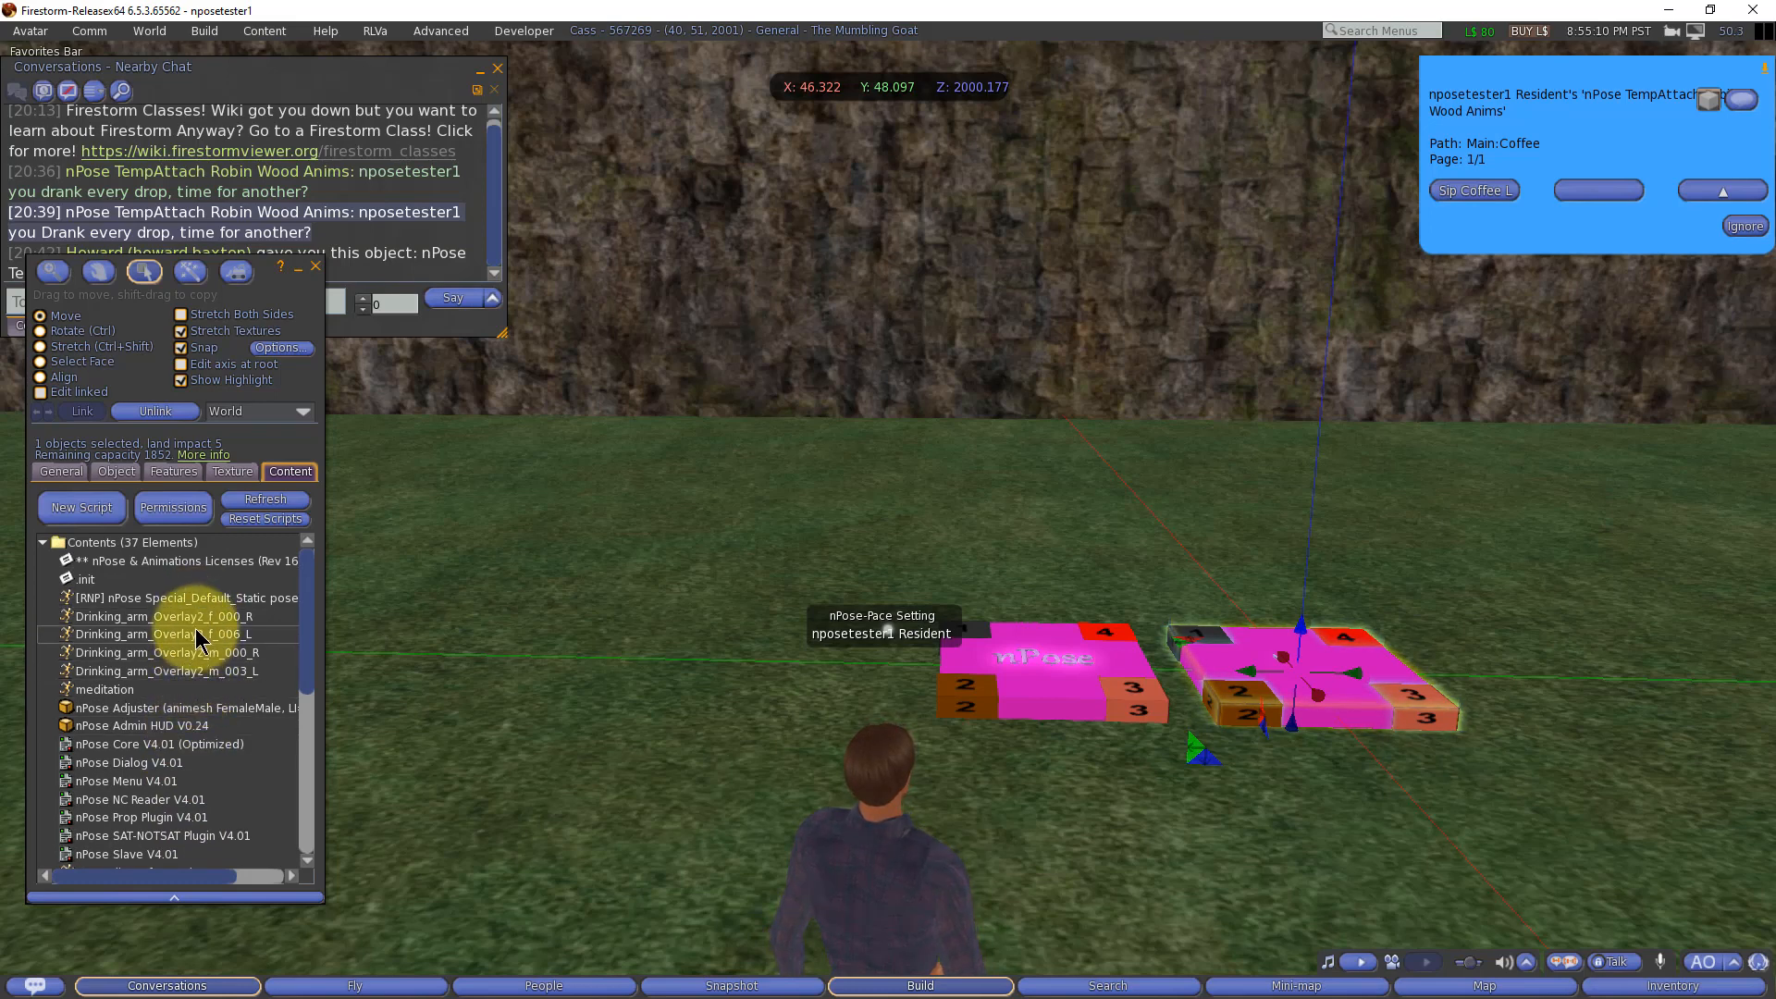
pyautogui.scroll(-4, 227, 760)
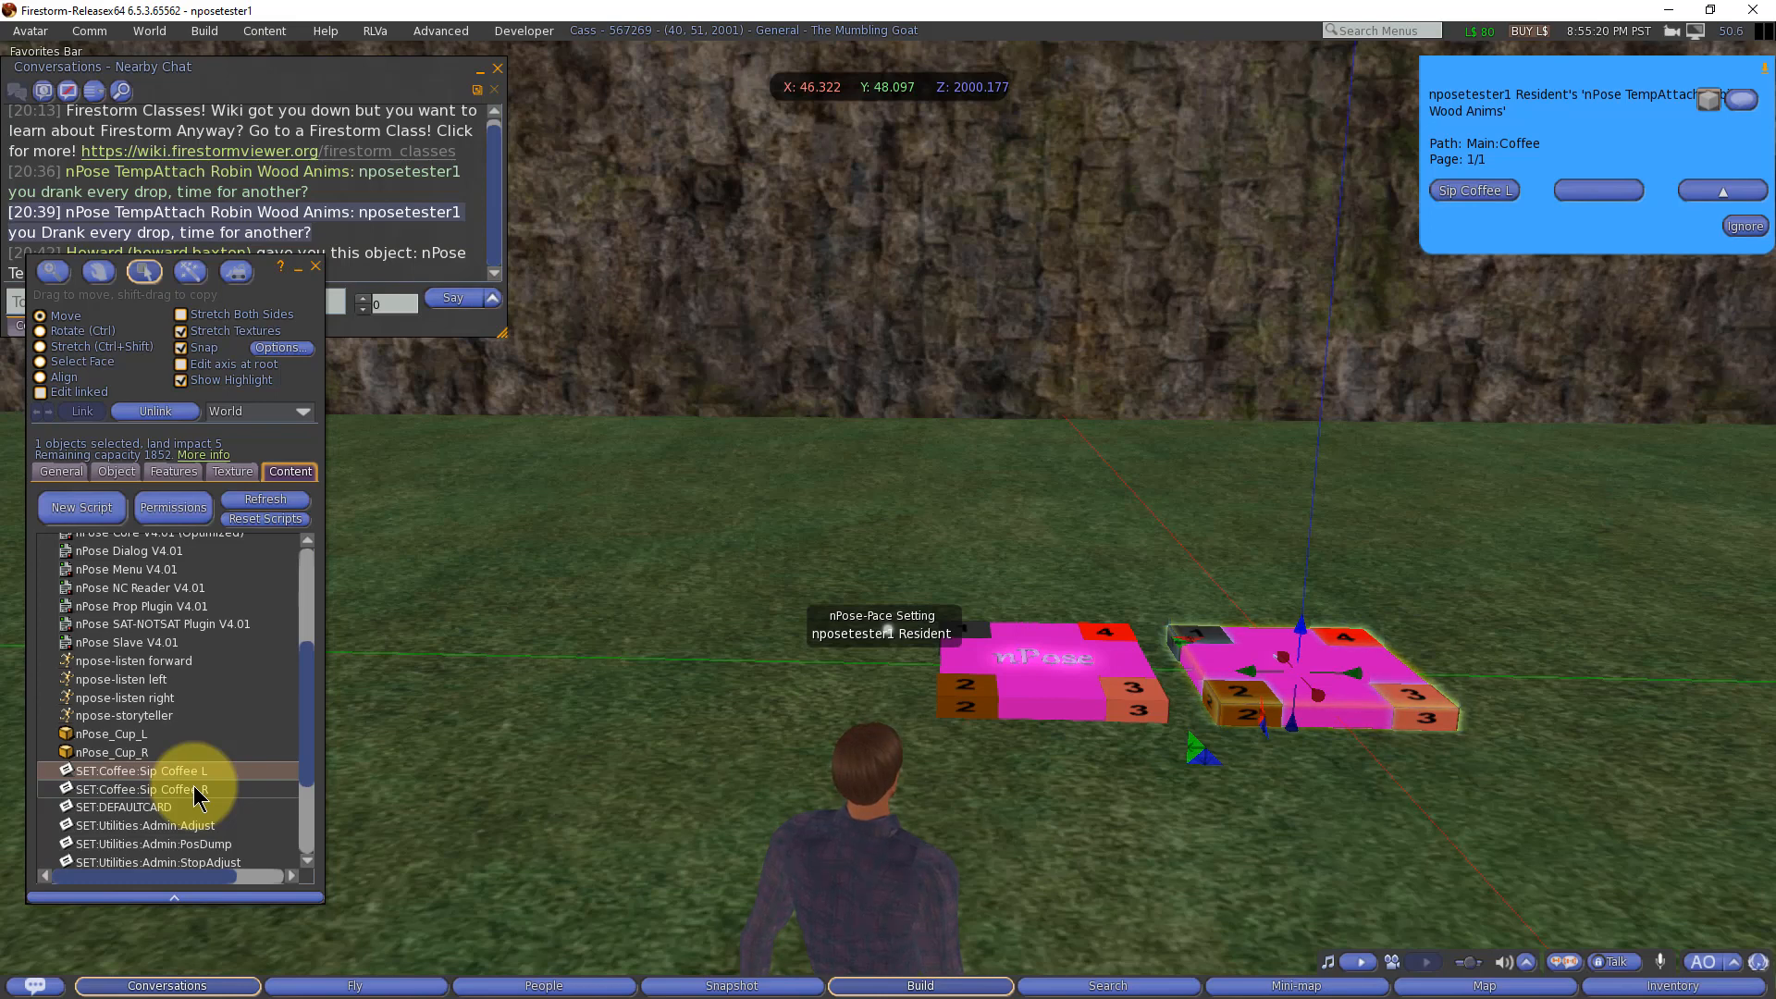
pyautogui.scroll(4, 196, 740)
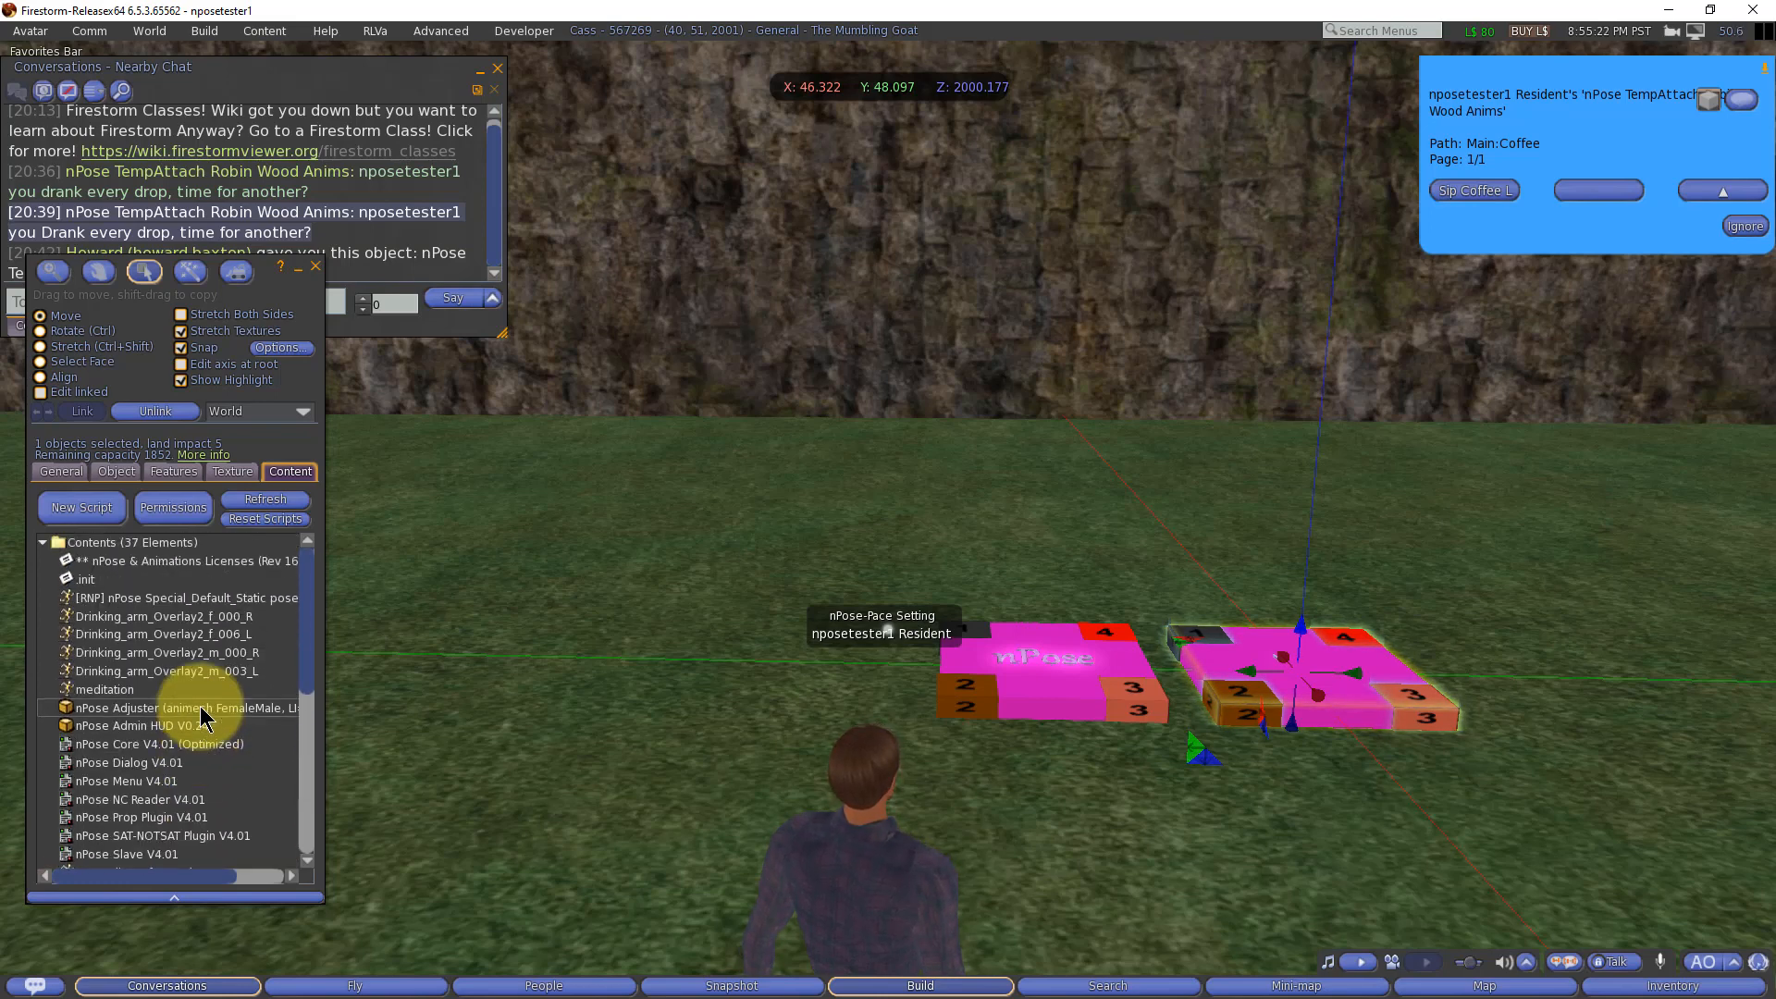
# Step: Open the .init notecard and review its OPTION, DEFAULTCARD and SEAT_INIT lines and the male/female macro block
pyautogui.doubleClick(87, 580)
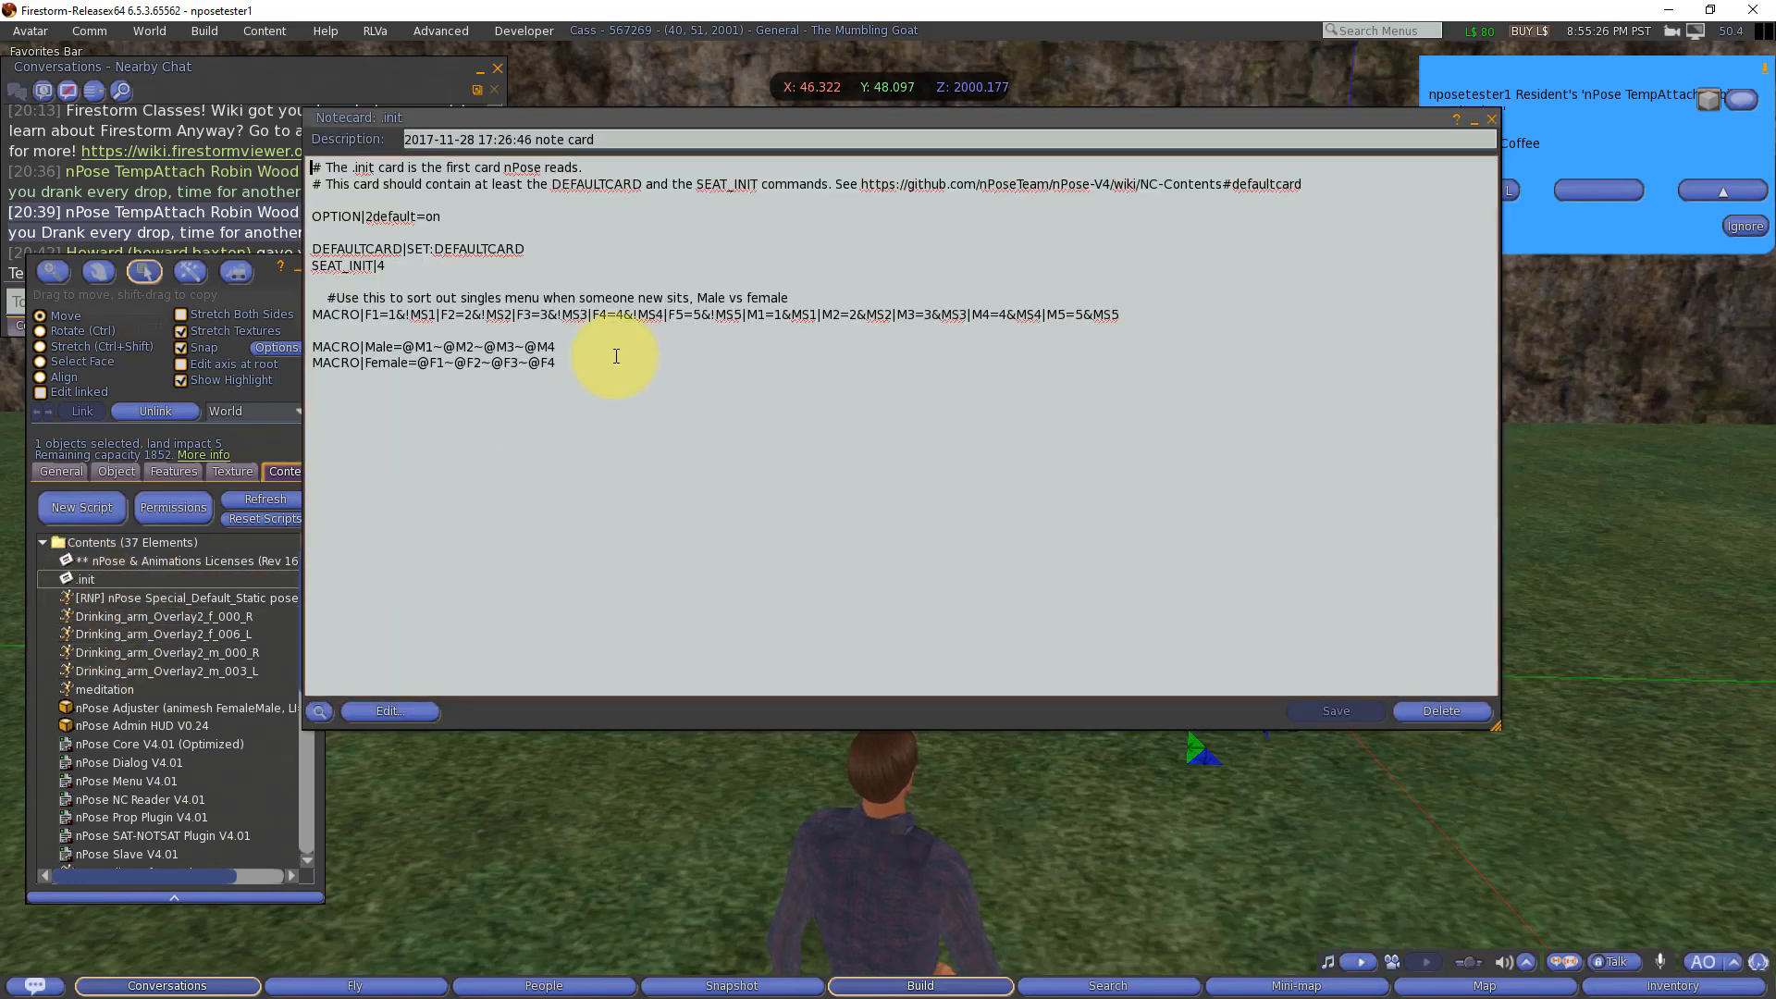
pyautogui.moveTo(440, 217); pyautogui.dragTo(365, 220)
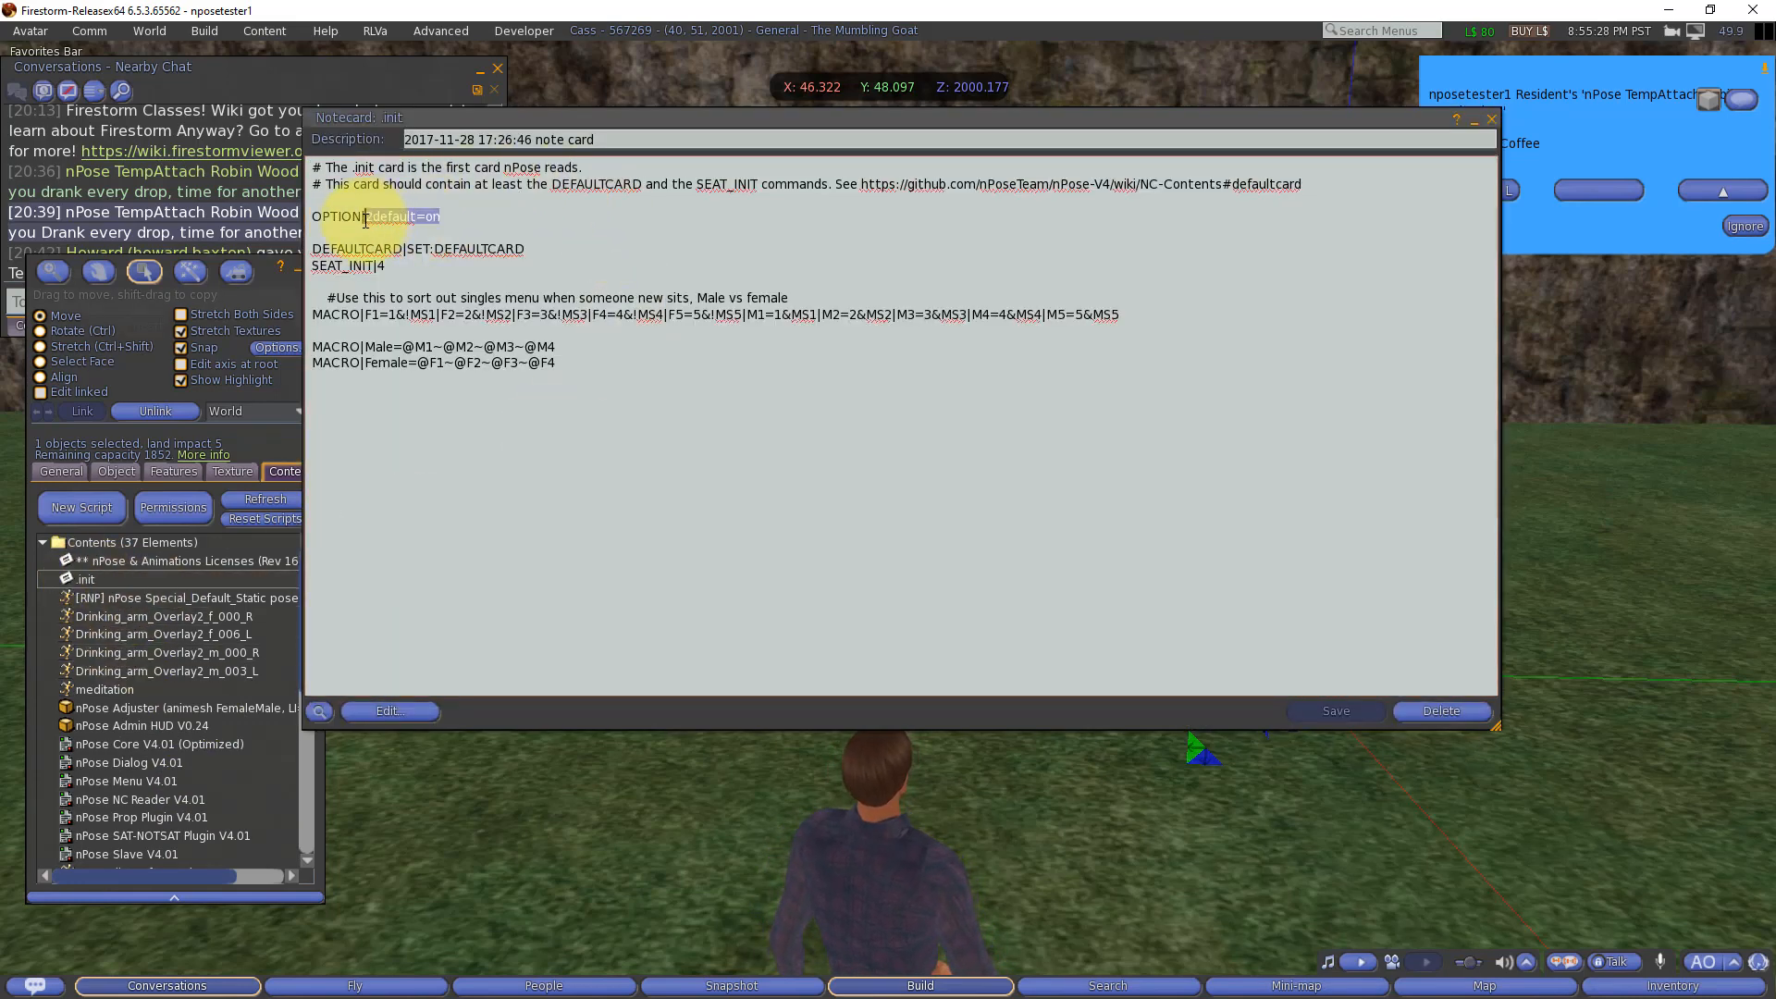
pyautogui.moveTo(524, 248); pyautogui.dragTo(418, 252)
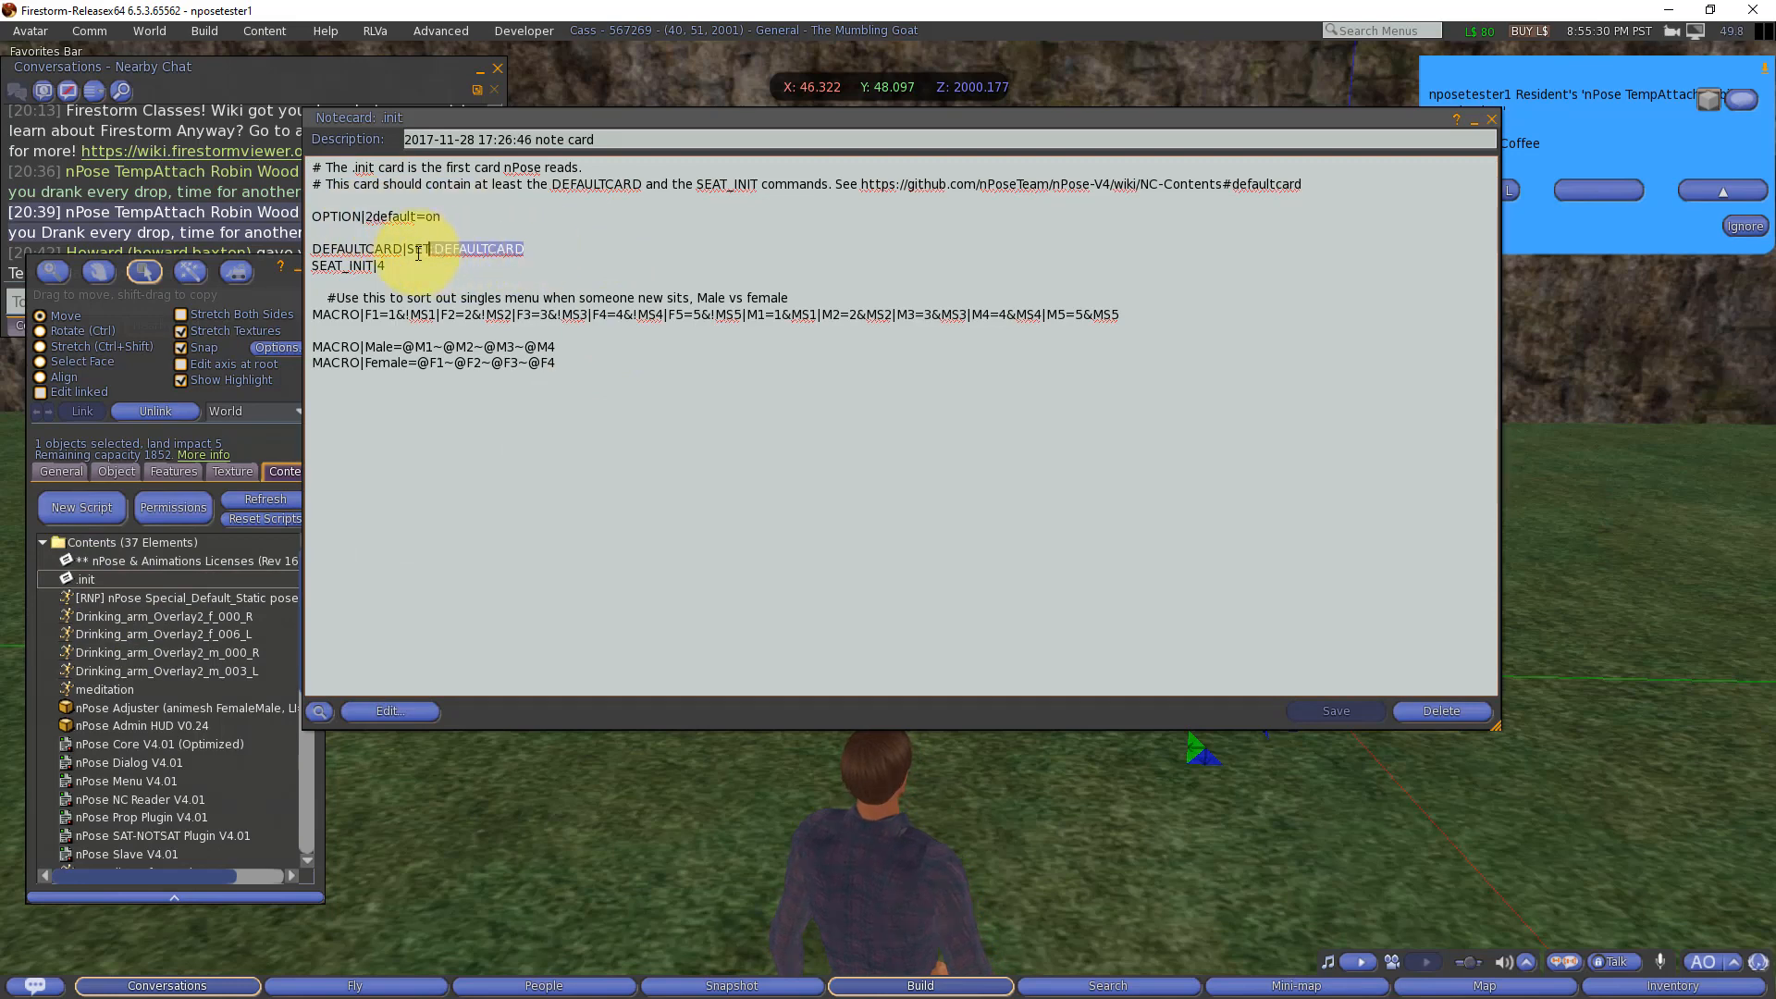
pyautogui.click(404, 268)
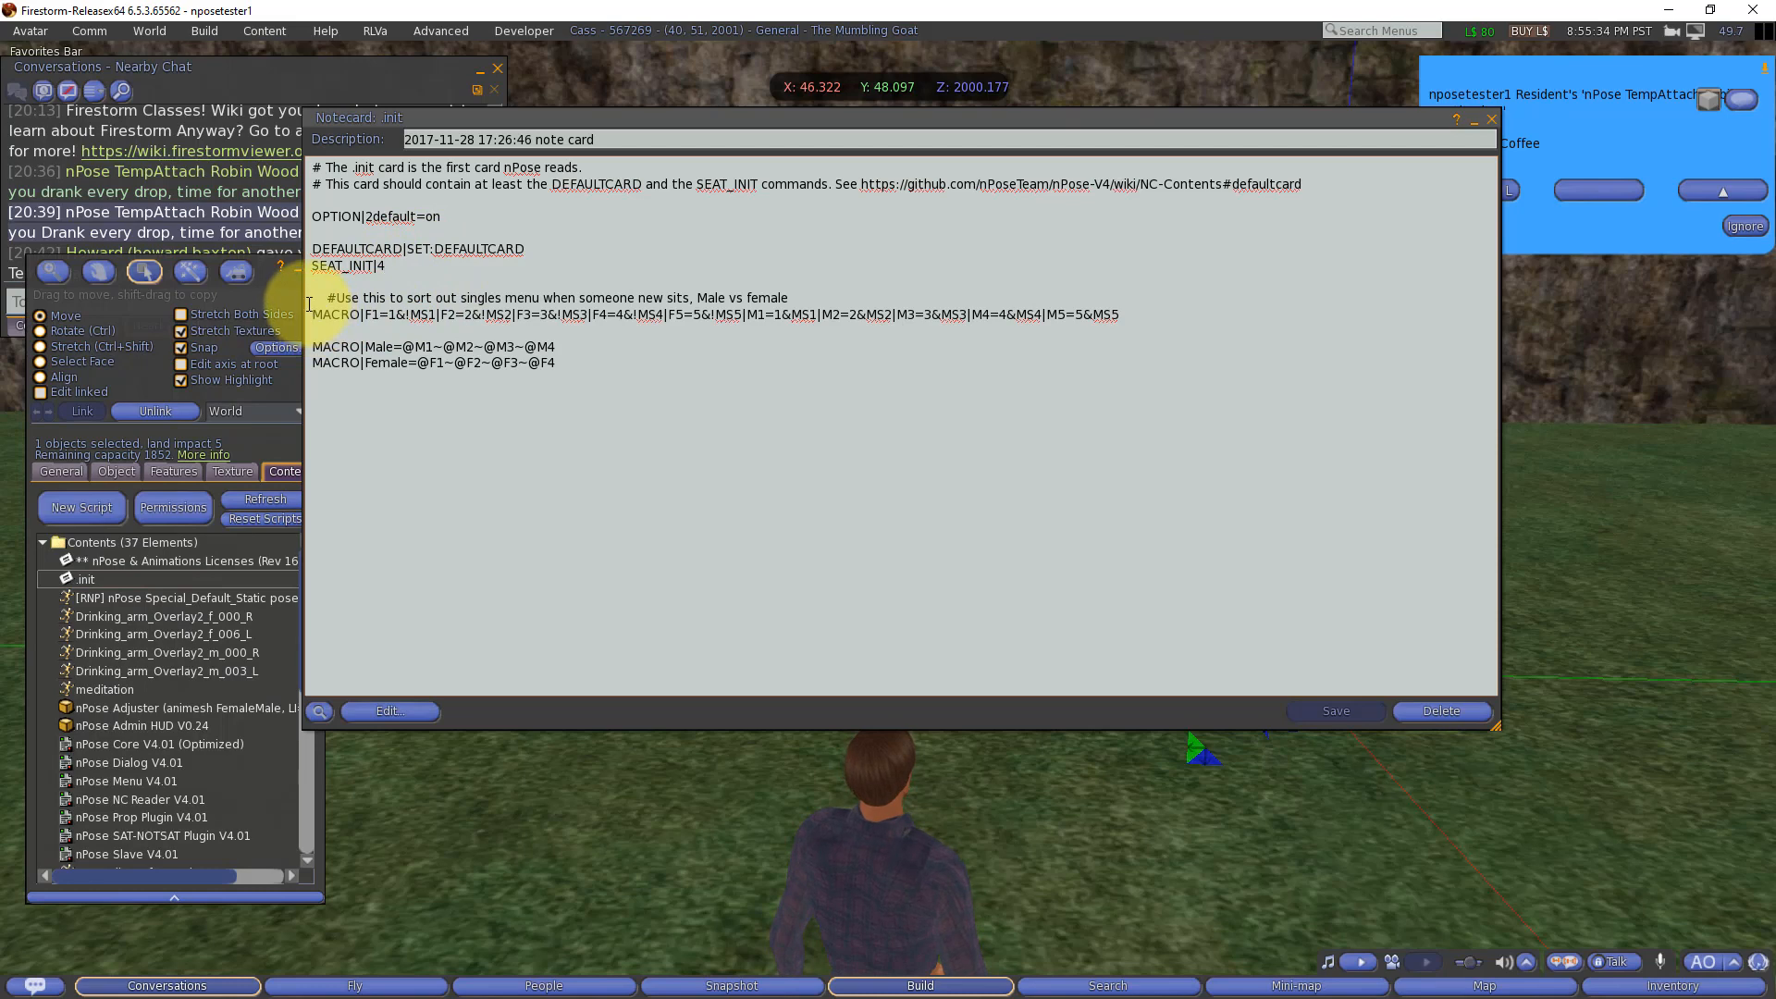
pyautogui.moveTo(310, 296); pyautogui.dragTo(323, 375)
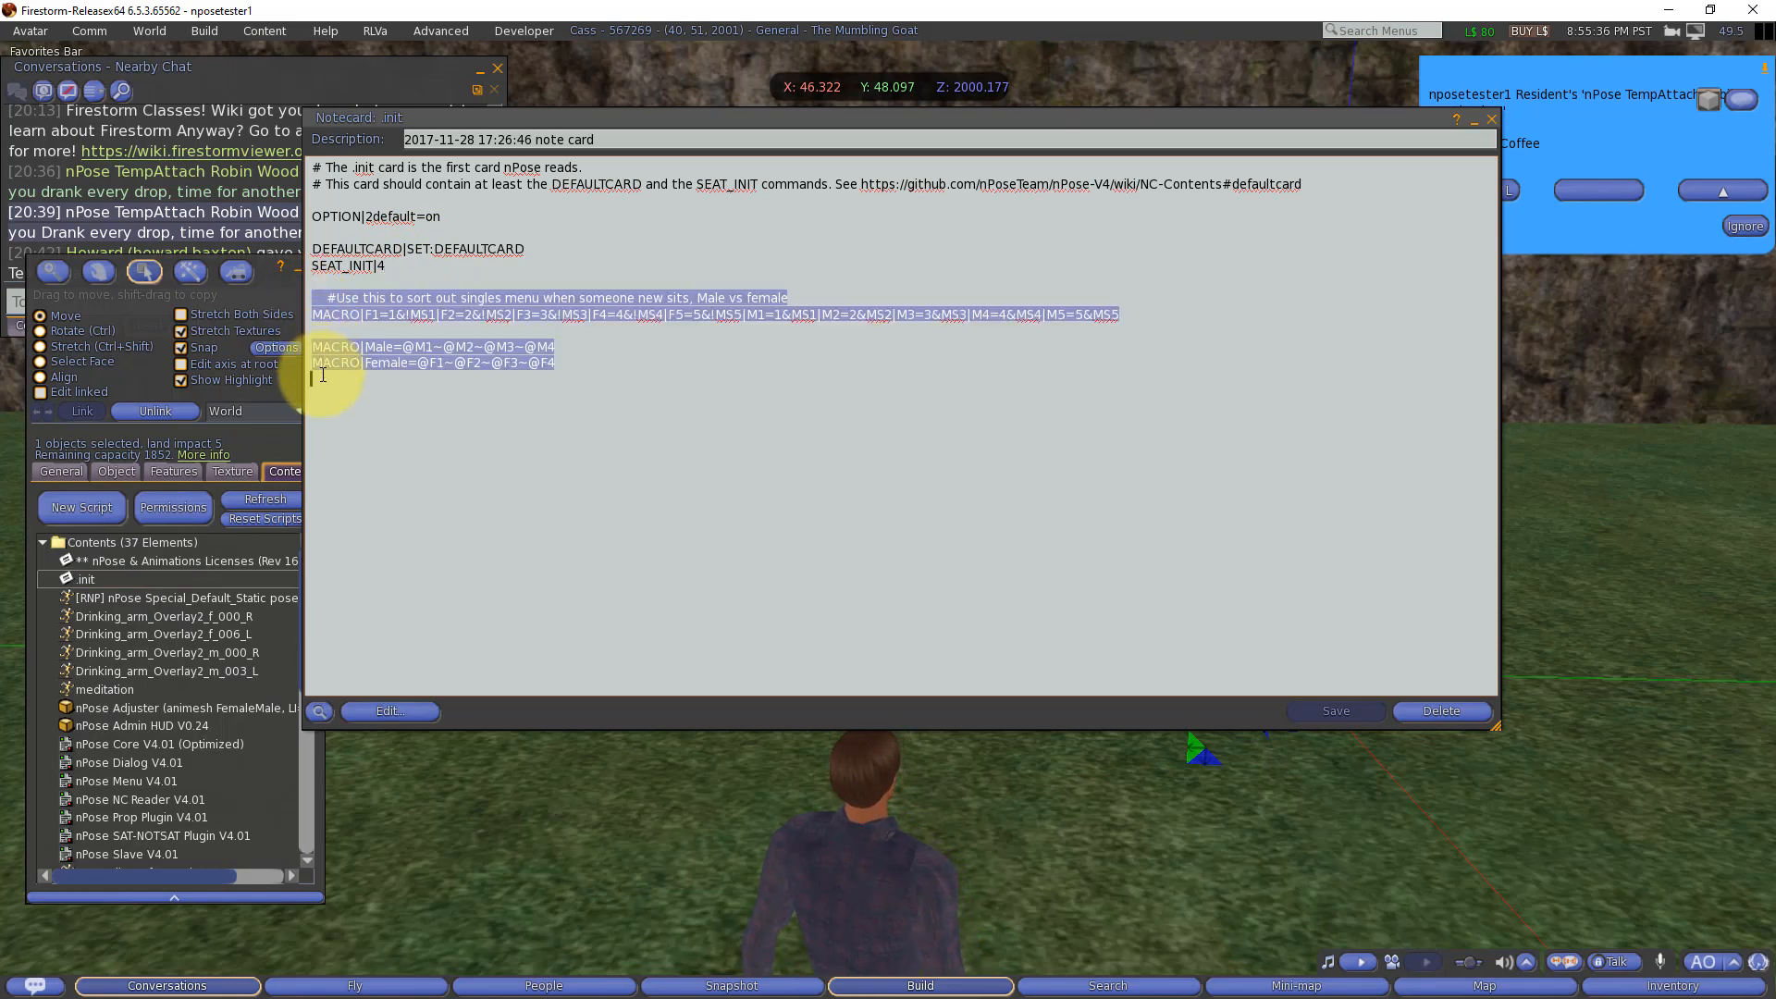
pyautogui.click(430, 388)
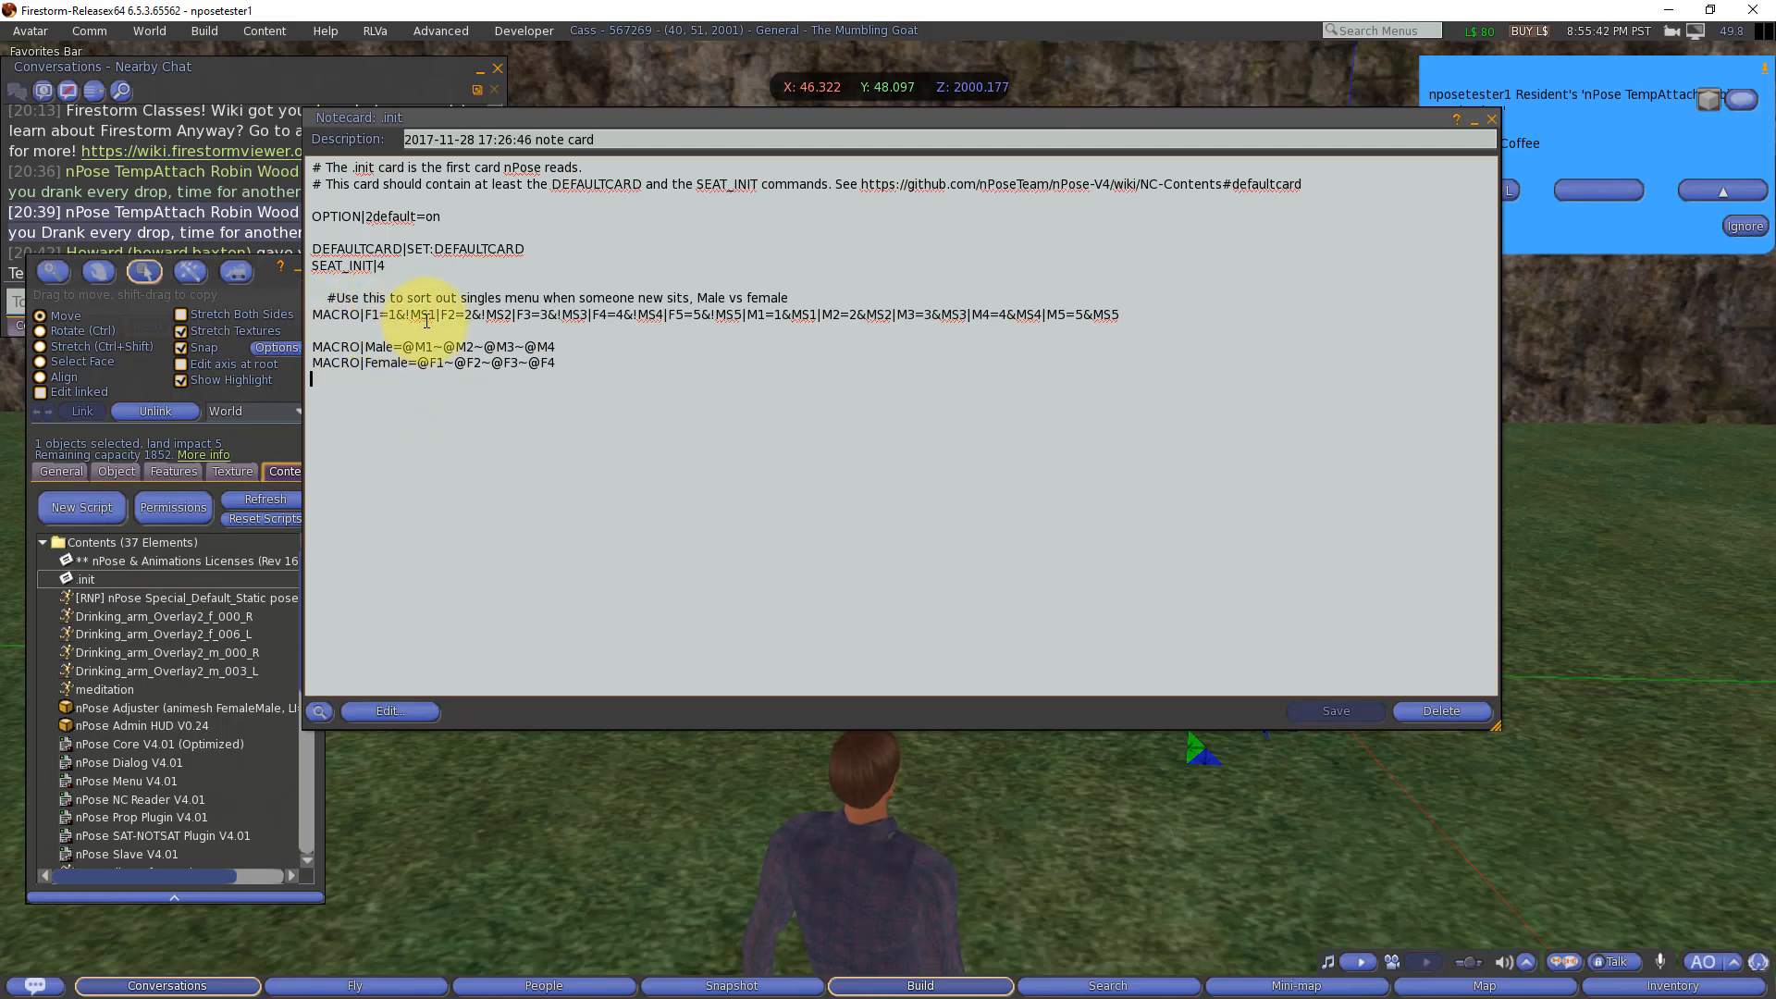
# Step: Examine how the .init macro line defines F1 with !MS1 and M1 with MS1 for seat 1
pyautogui.doubleClick(371, 315)
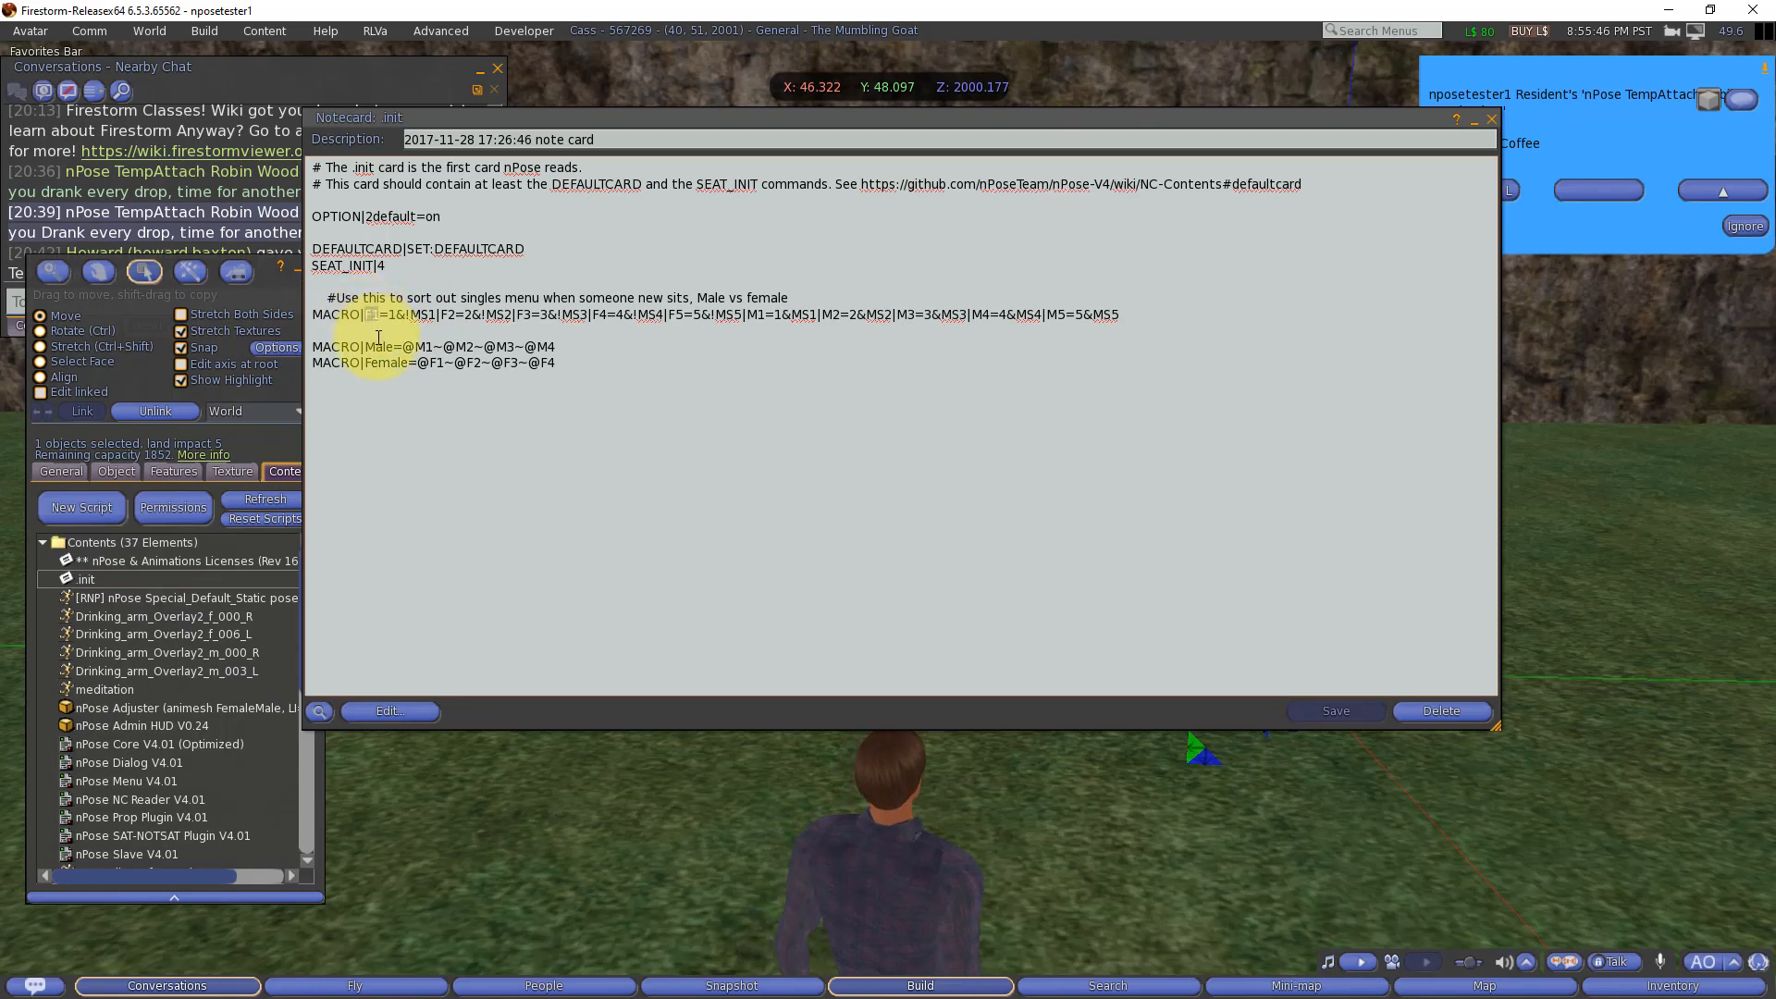
pyautogui.doubleClick(425, 316)
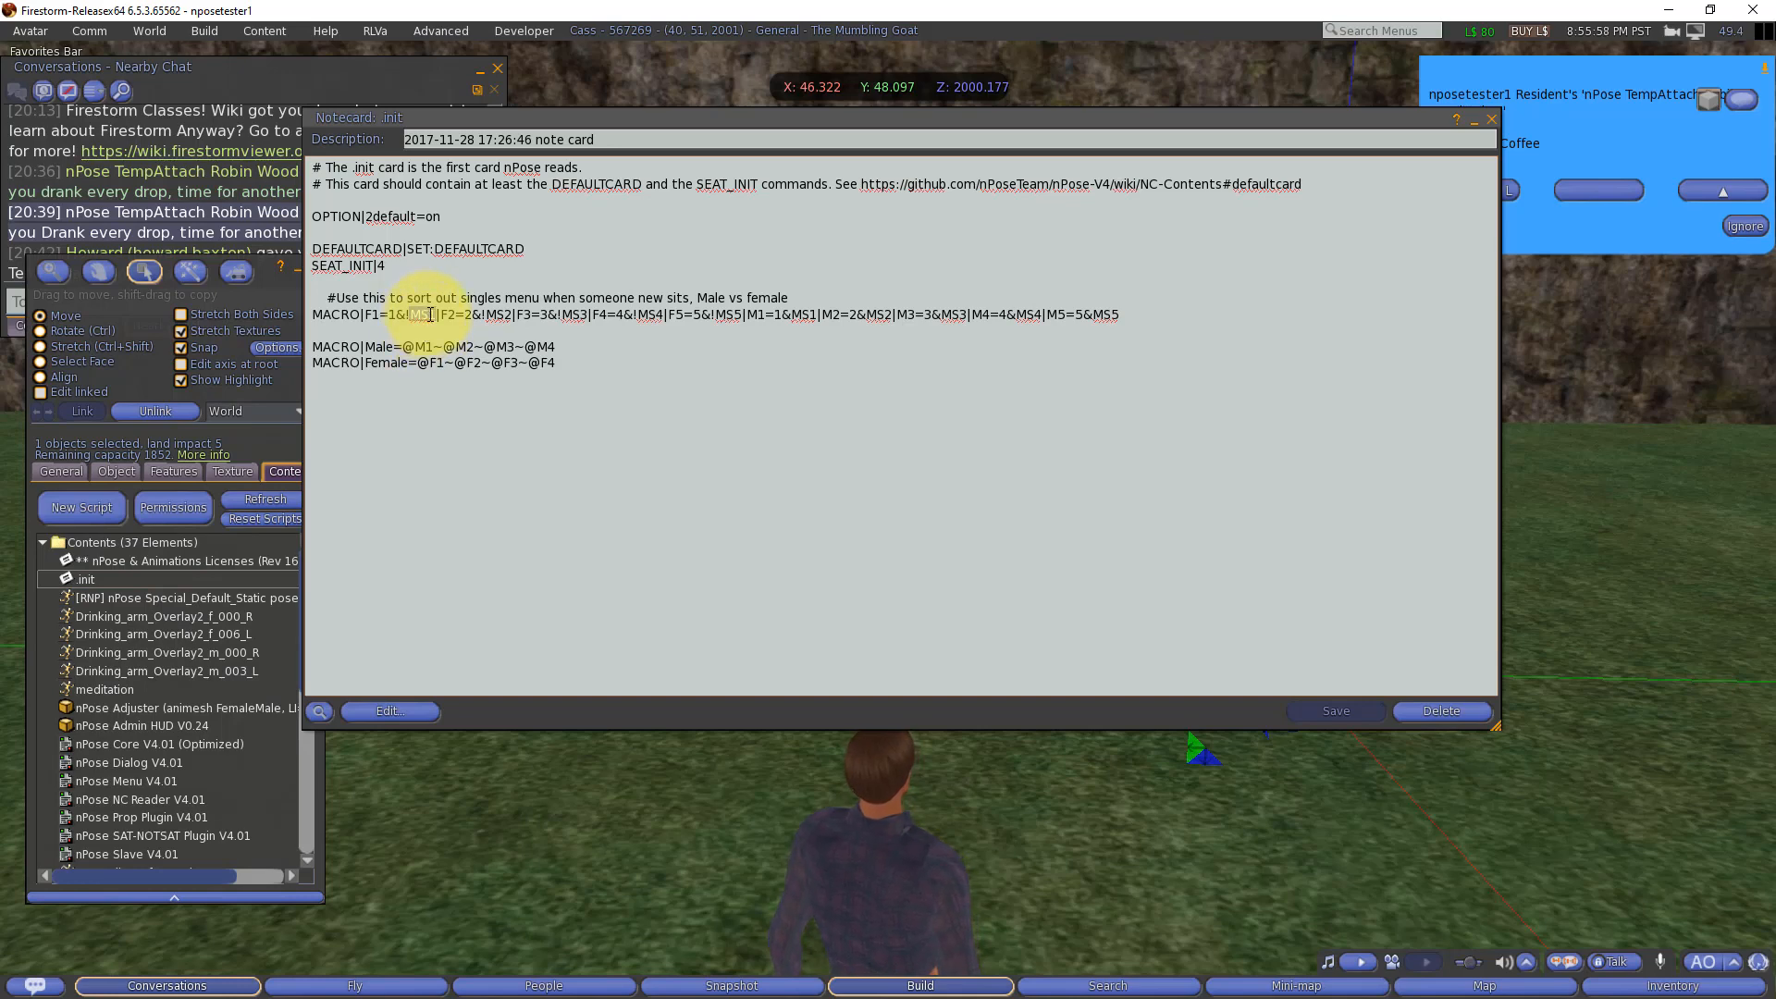
pyautogui.click(408, 316)
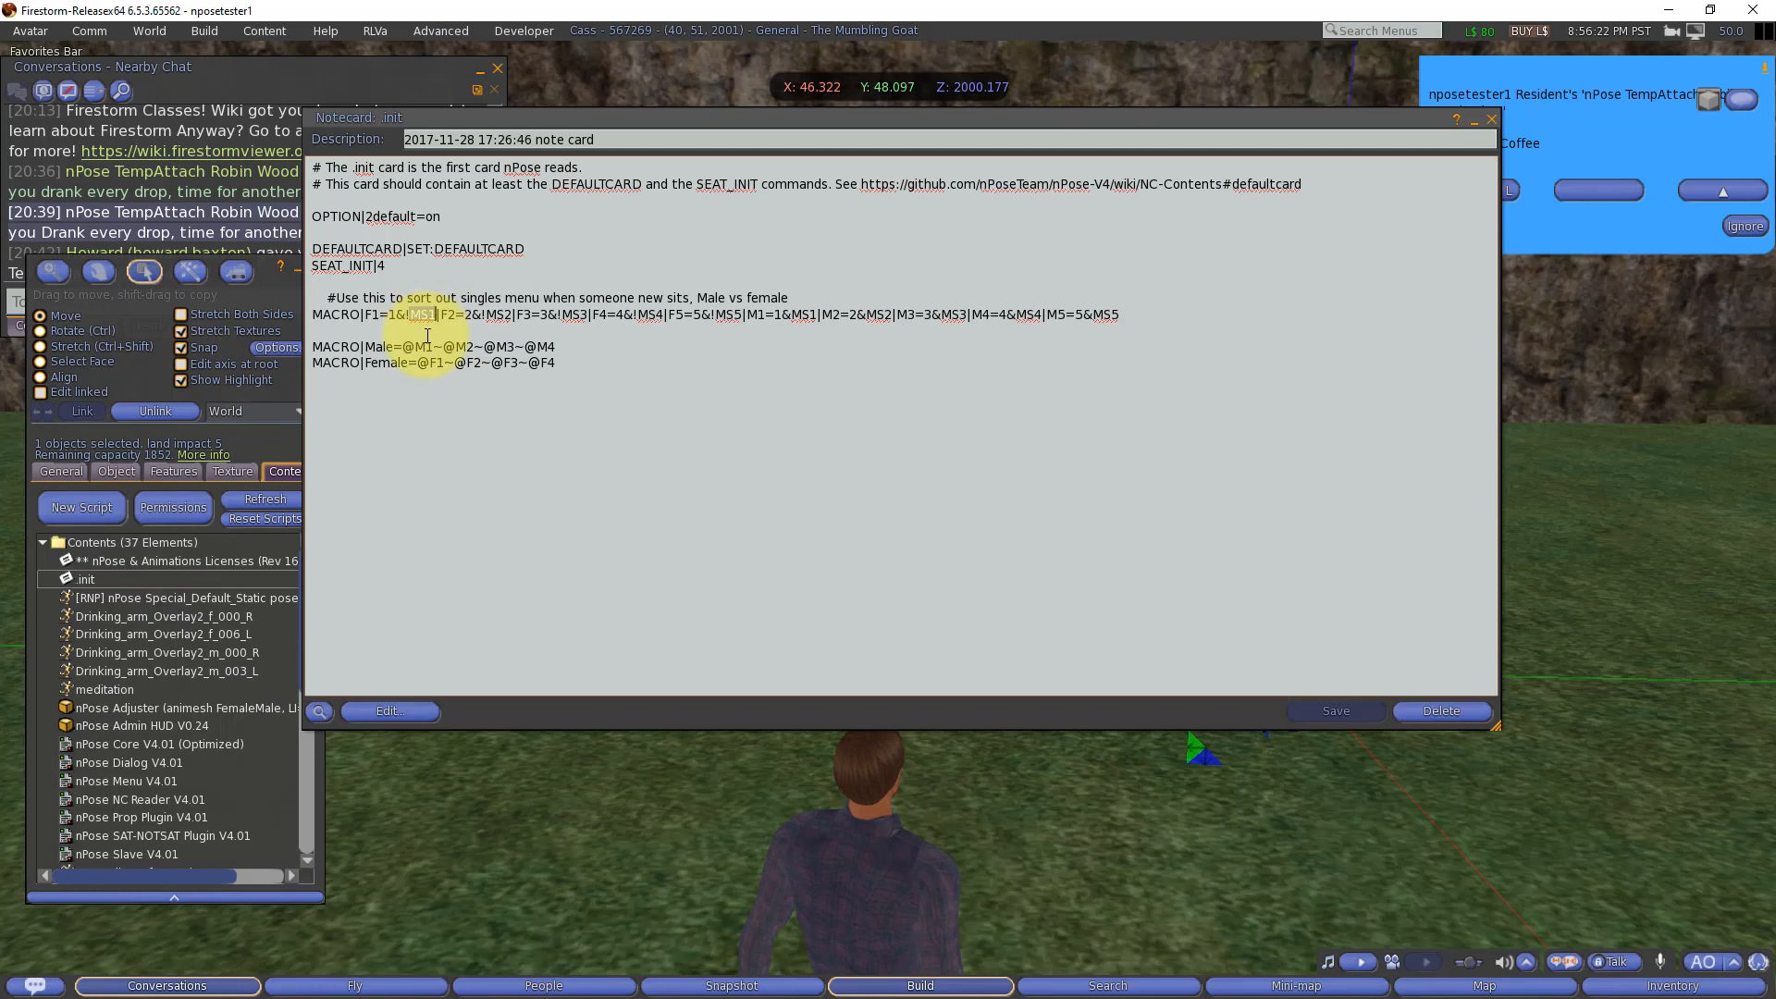
pyautogui.click(413, 315)
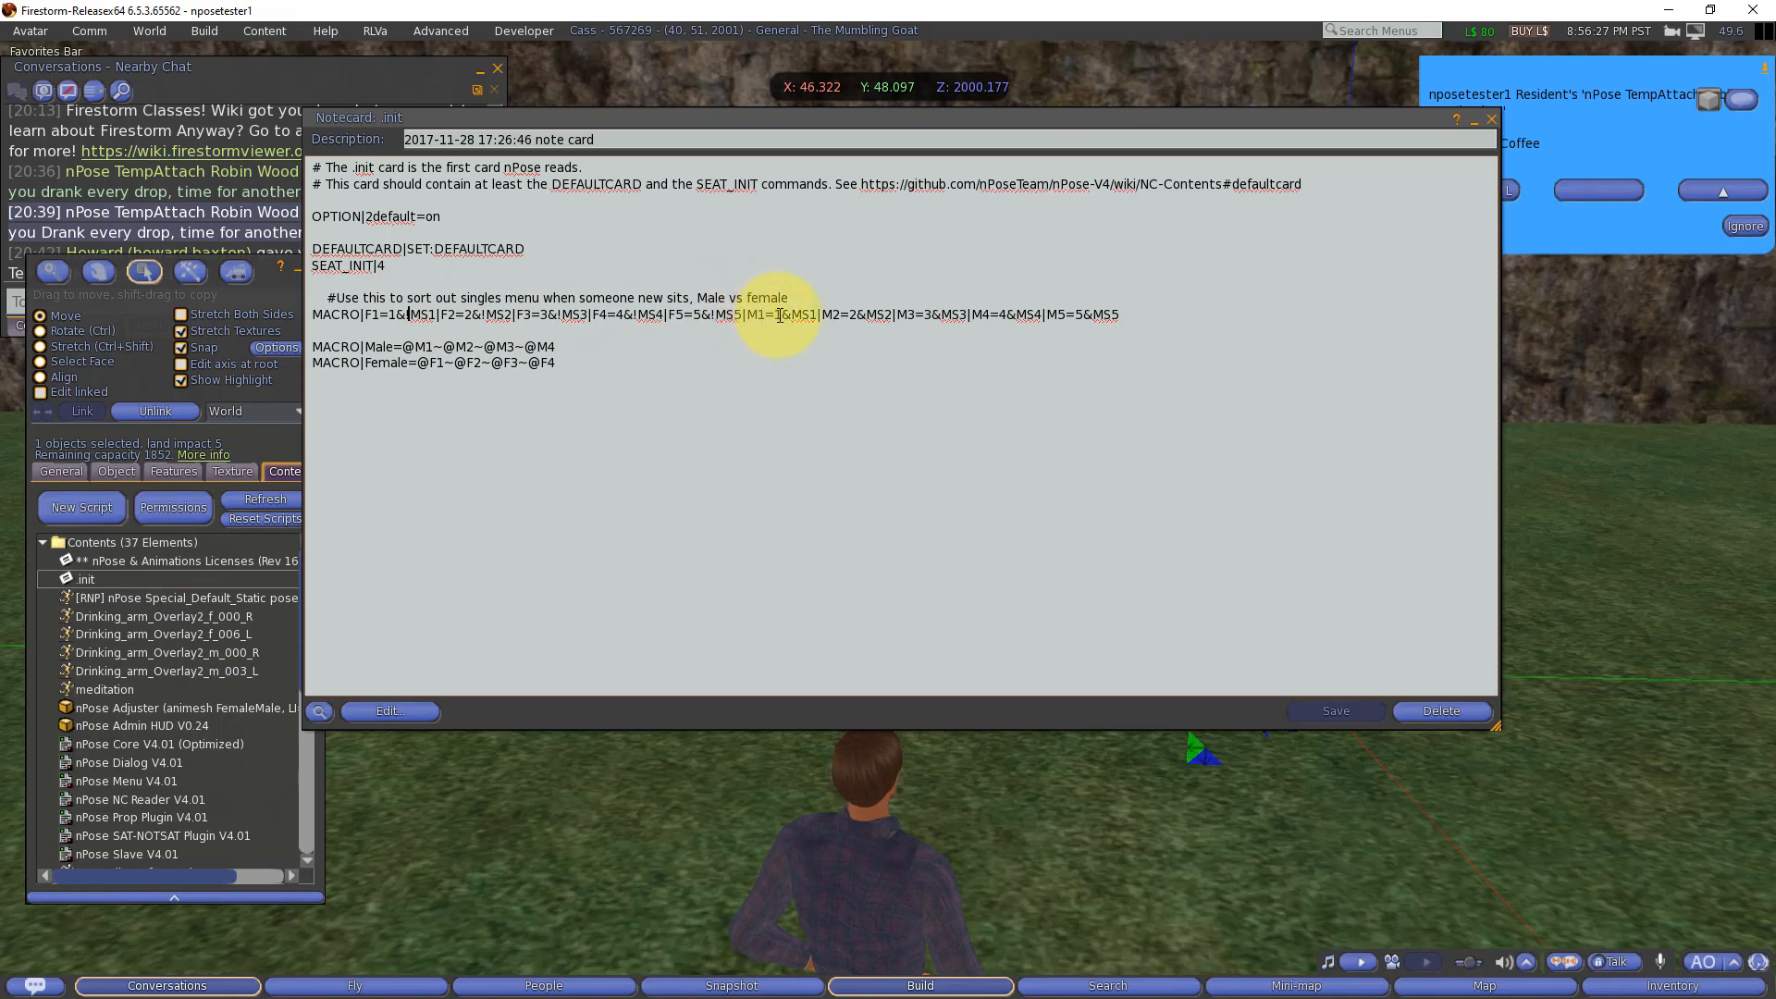
pyautogui.moveTo(792, 315); pyautogui.dragTo(815, 315)
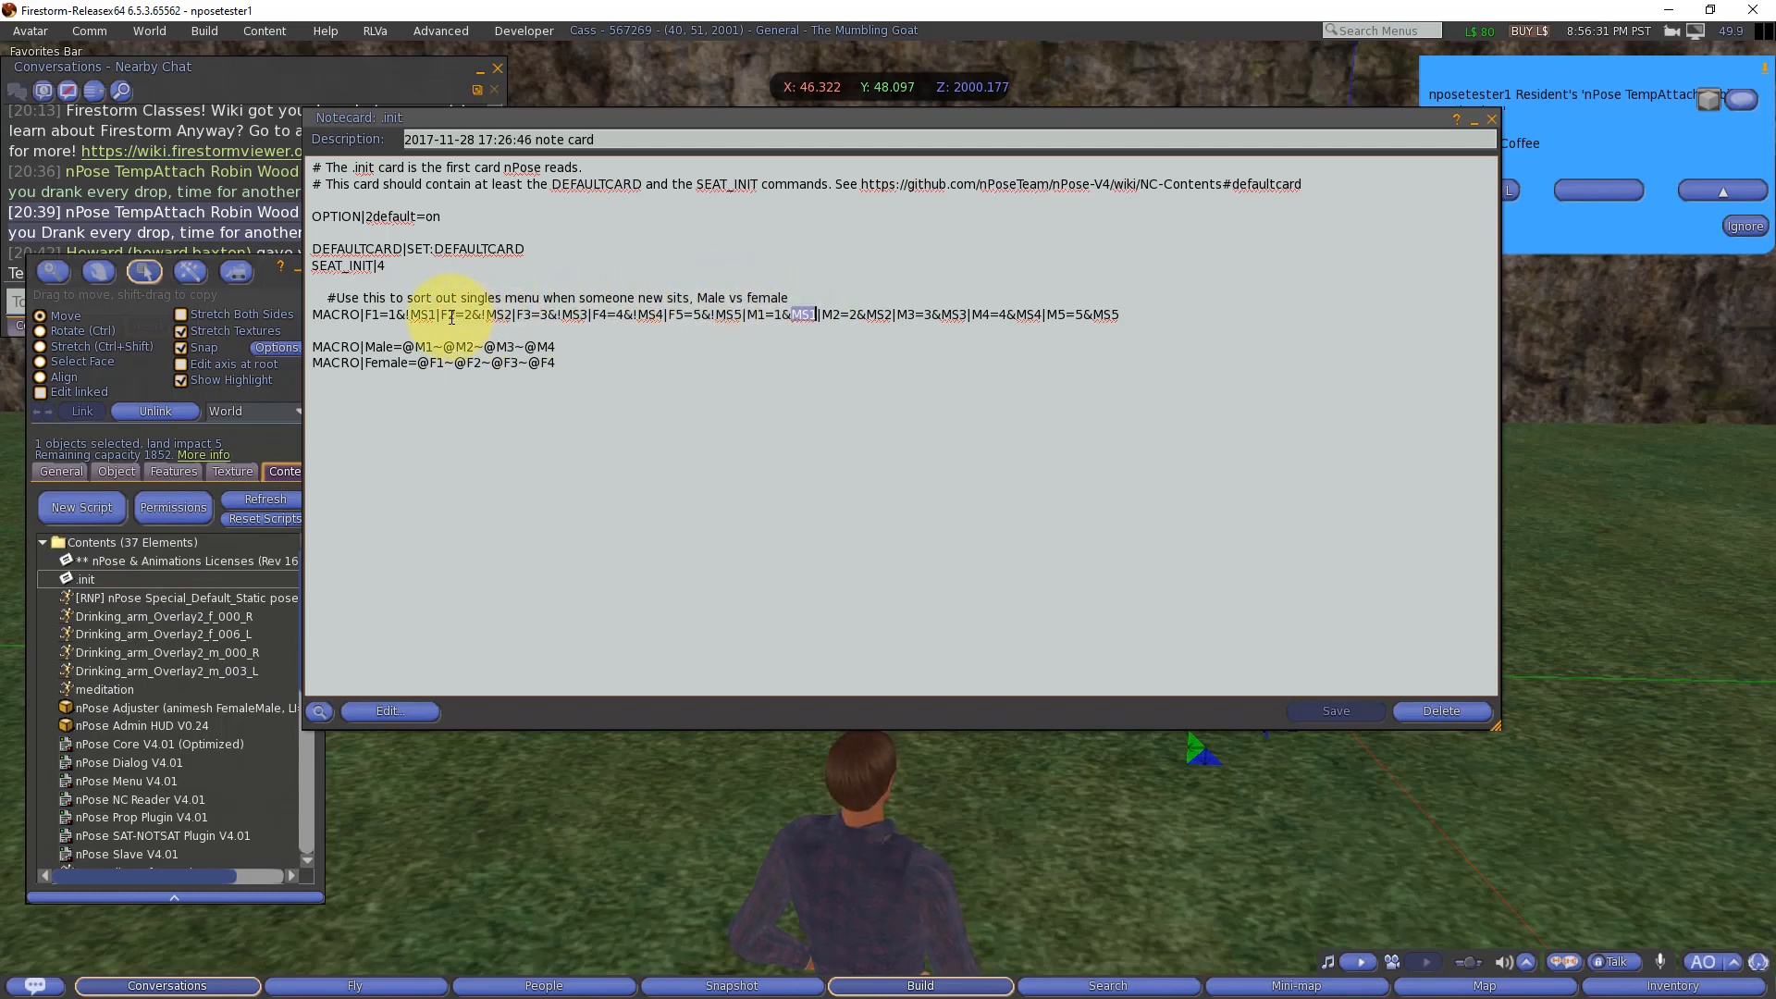
# Step: Compare the female F1 and F2 macros with the male M1 and M2 macros in .init, through to the M5=5&MS5 entry
pyautogui.click(405, 316)
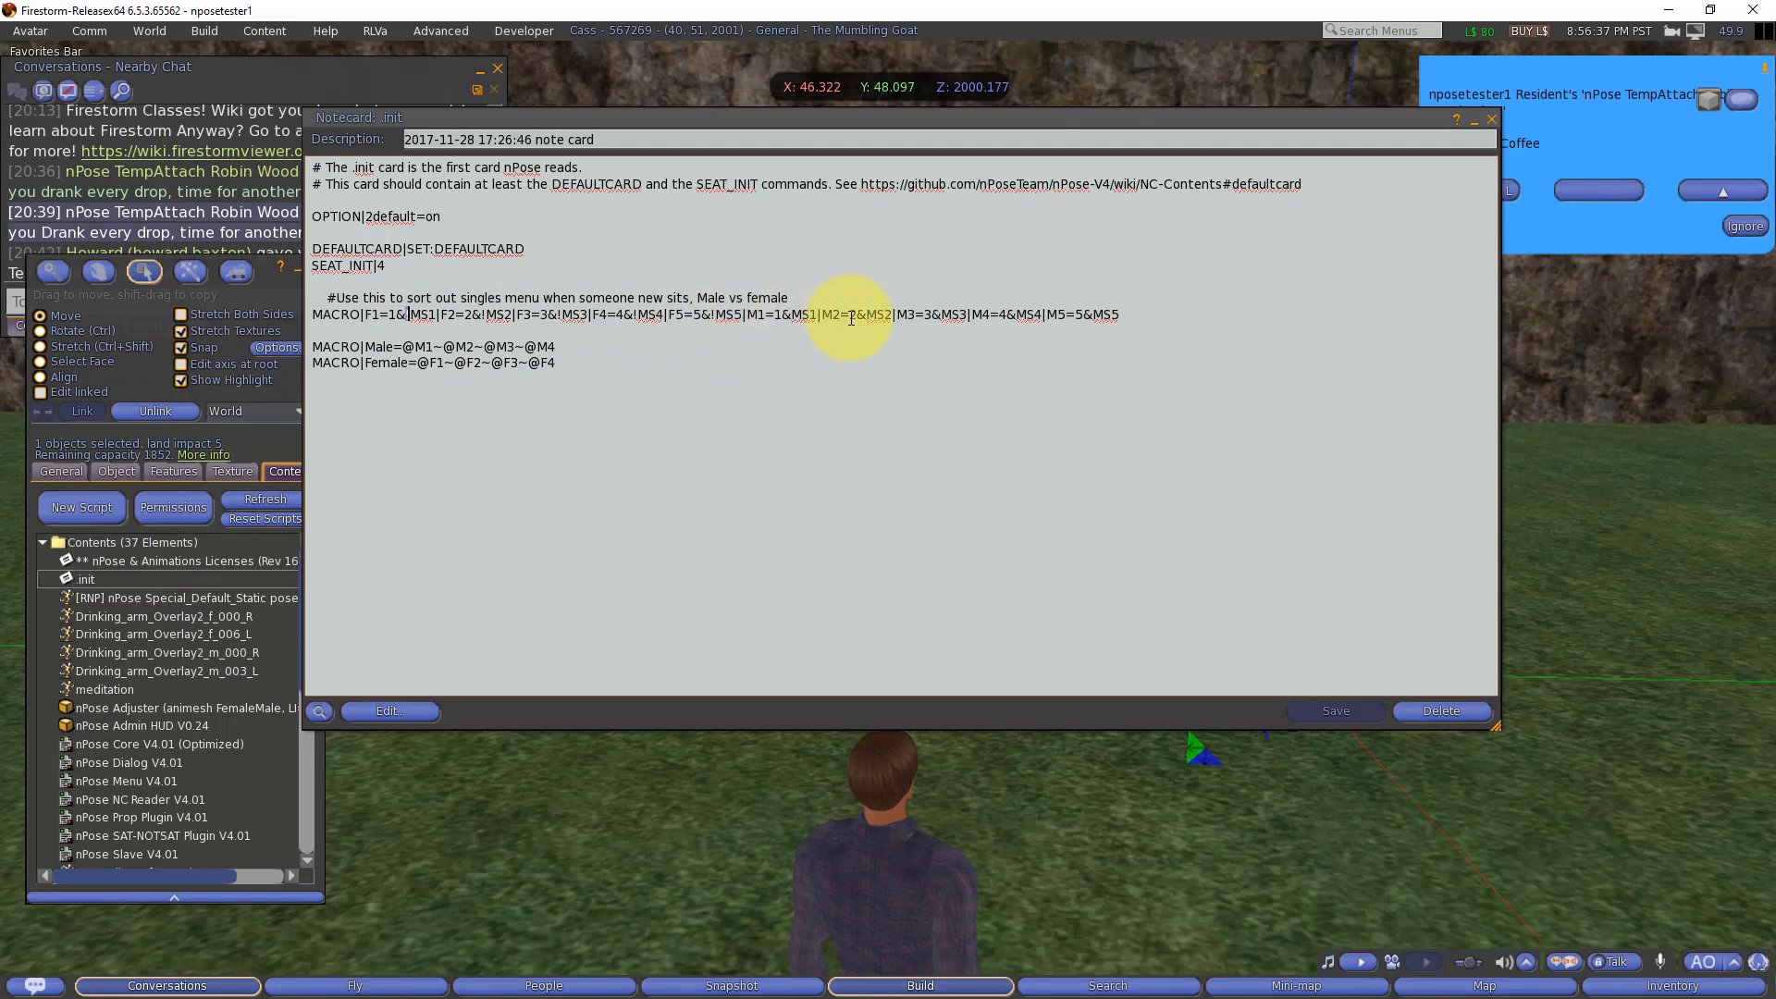
pyautogui.doubleClick(802, 315)
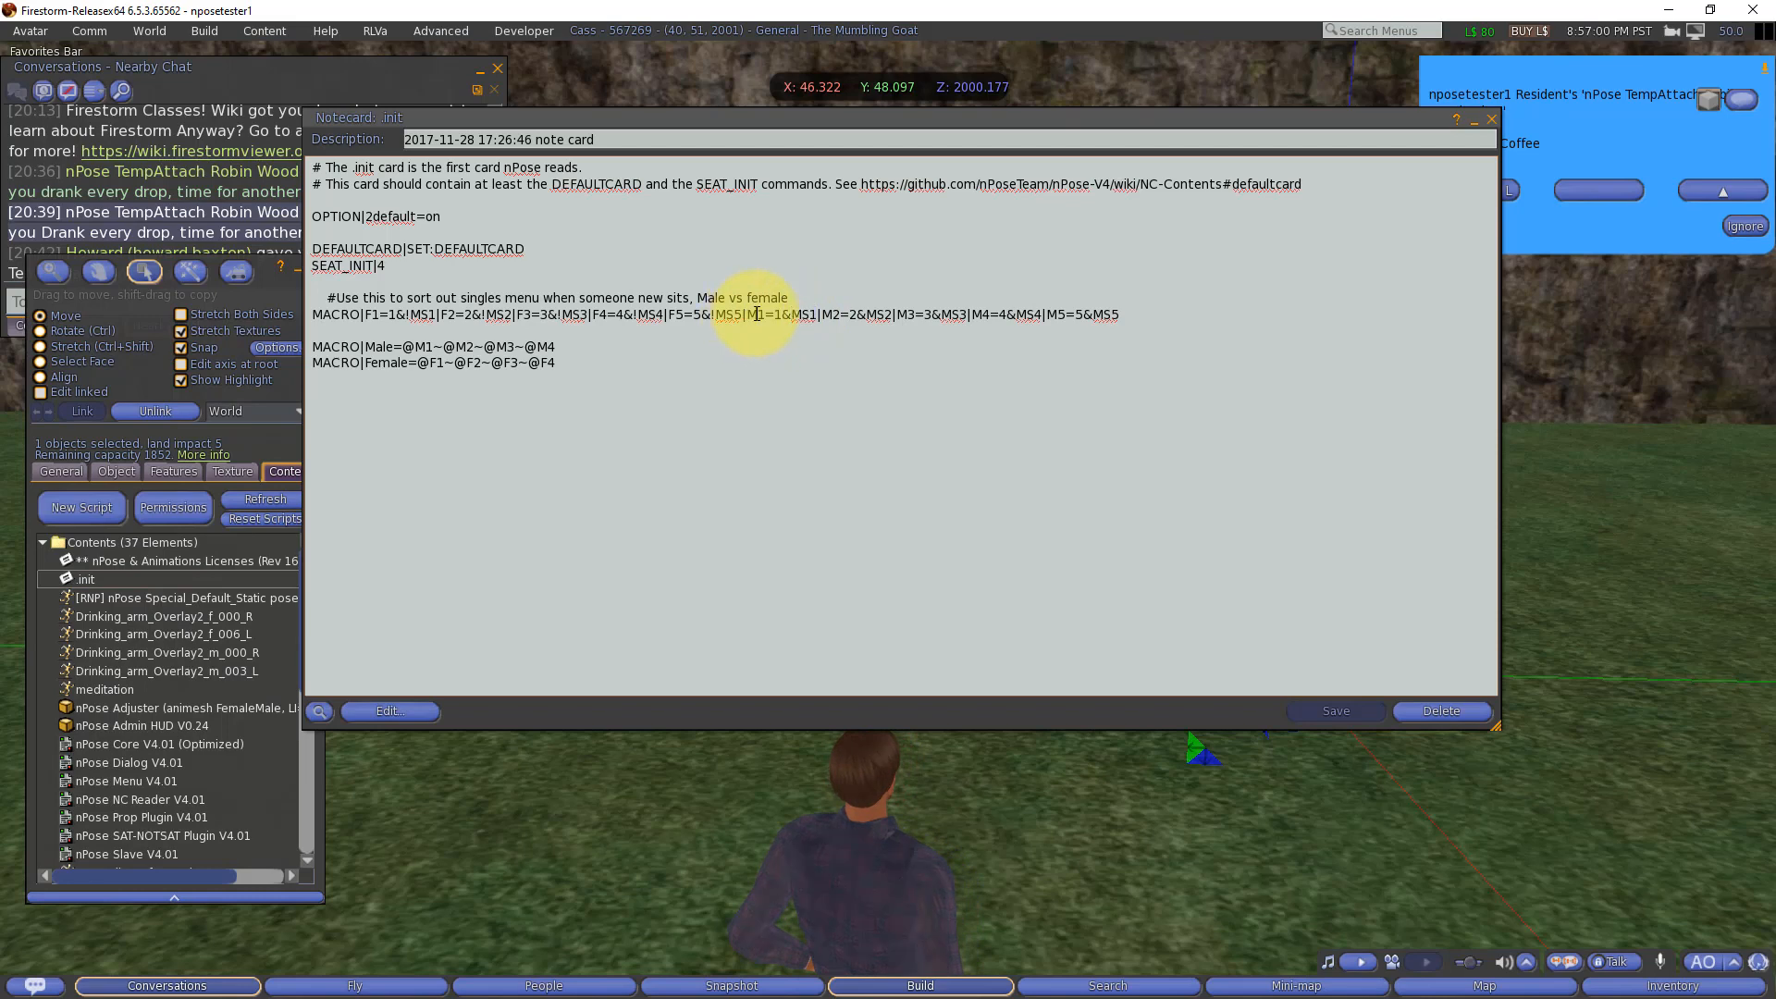
pyautogui.doubleClick(753, 314)
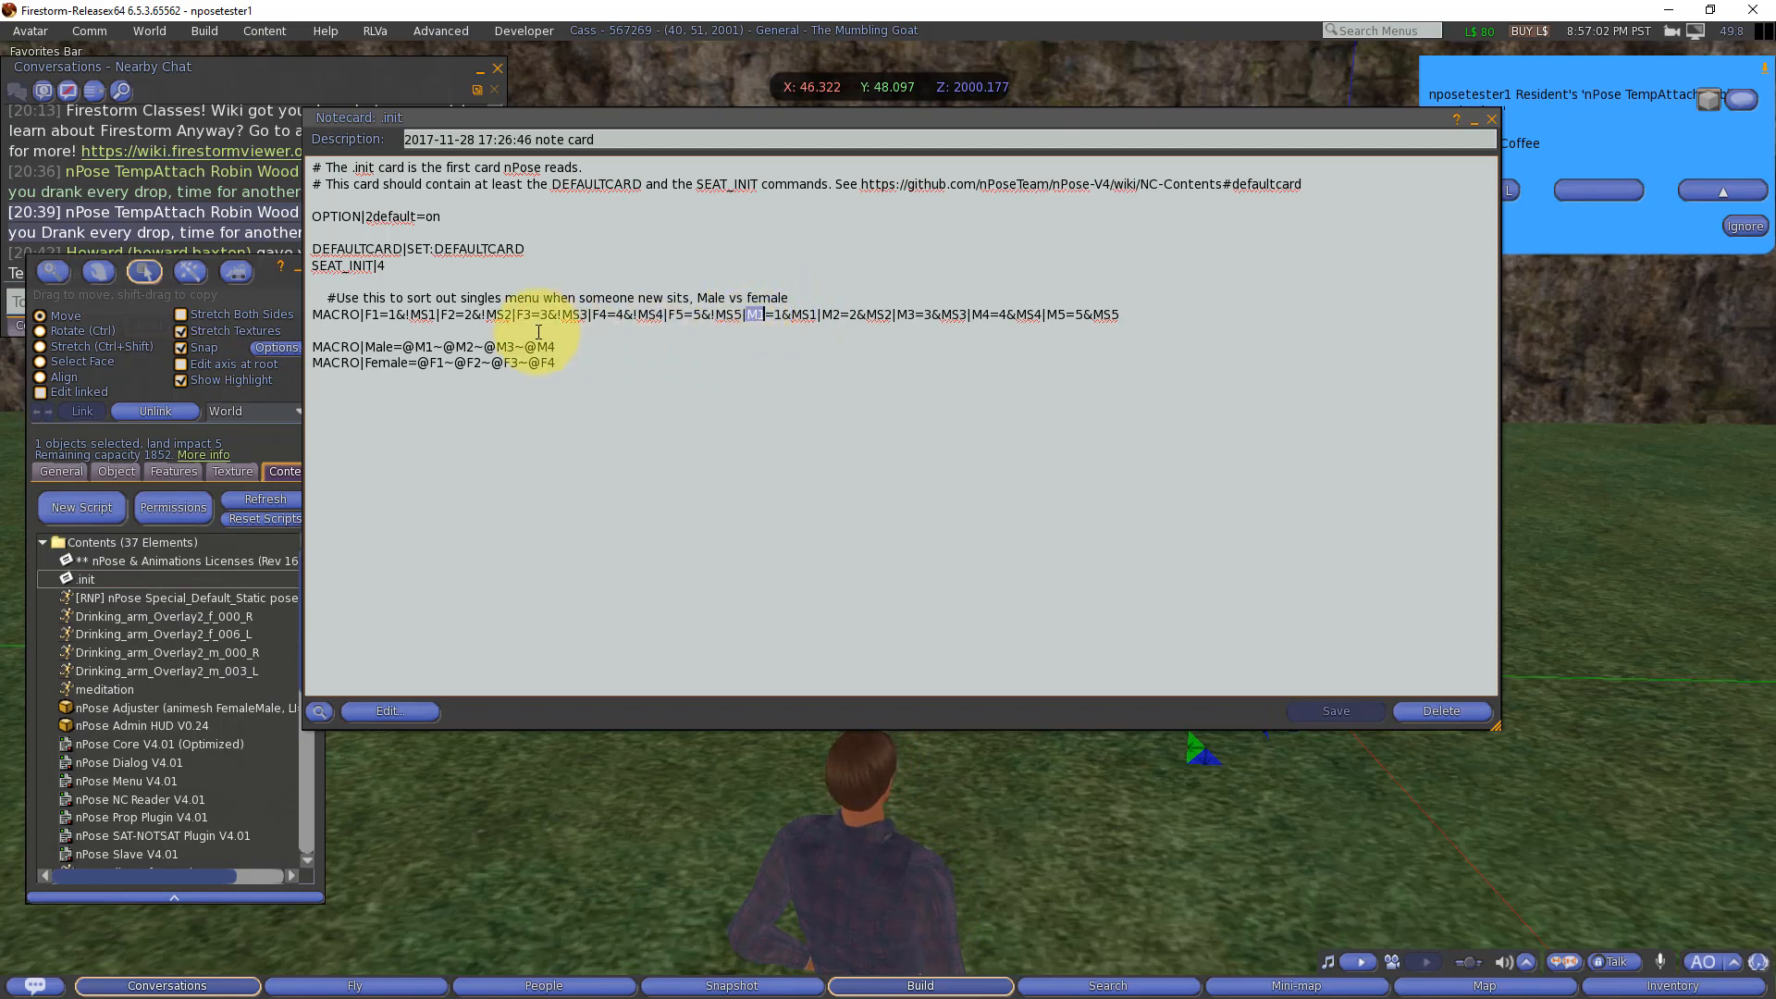
pyautogui.doubleClick(372, 315)
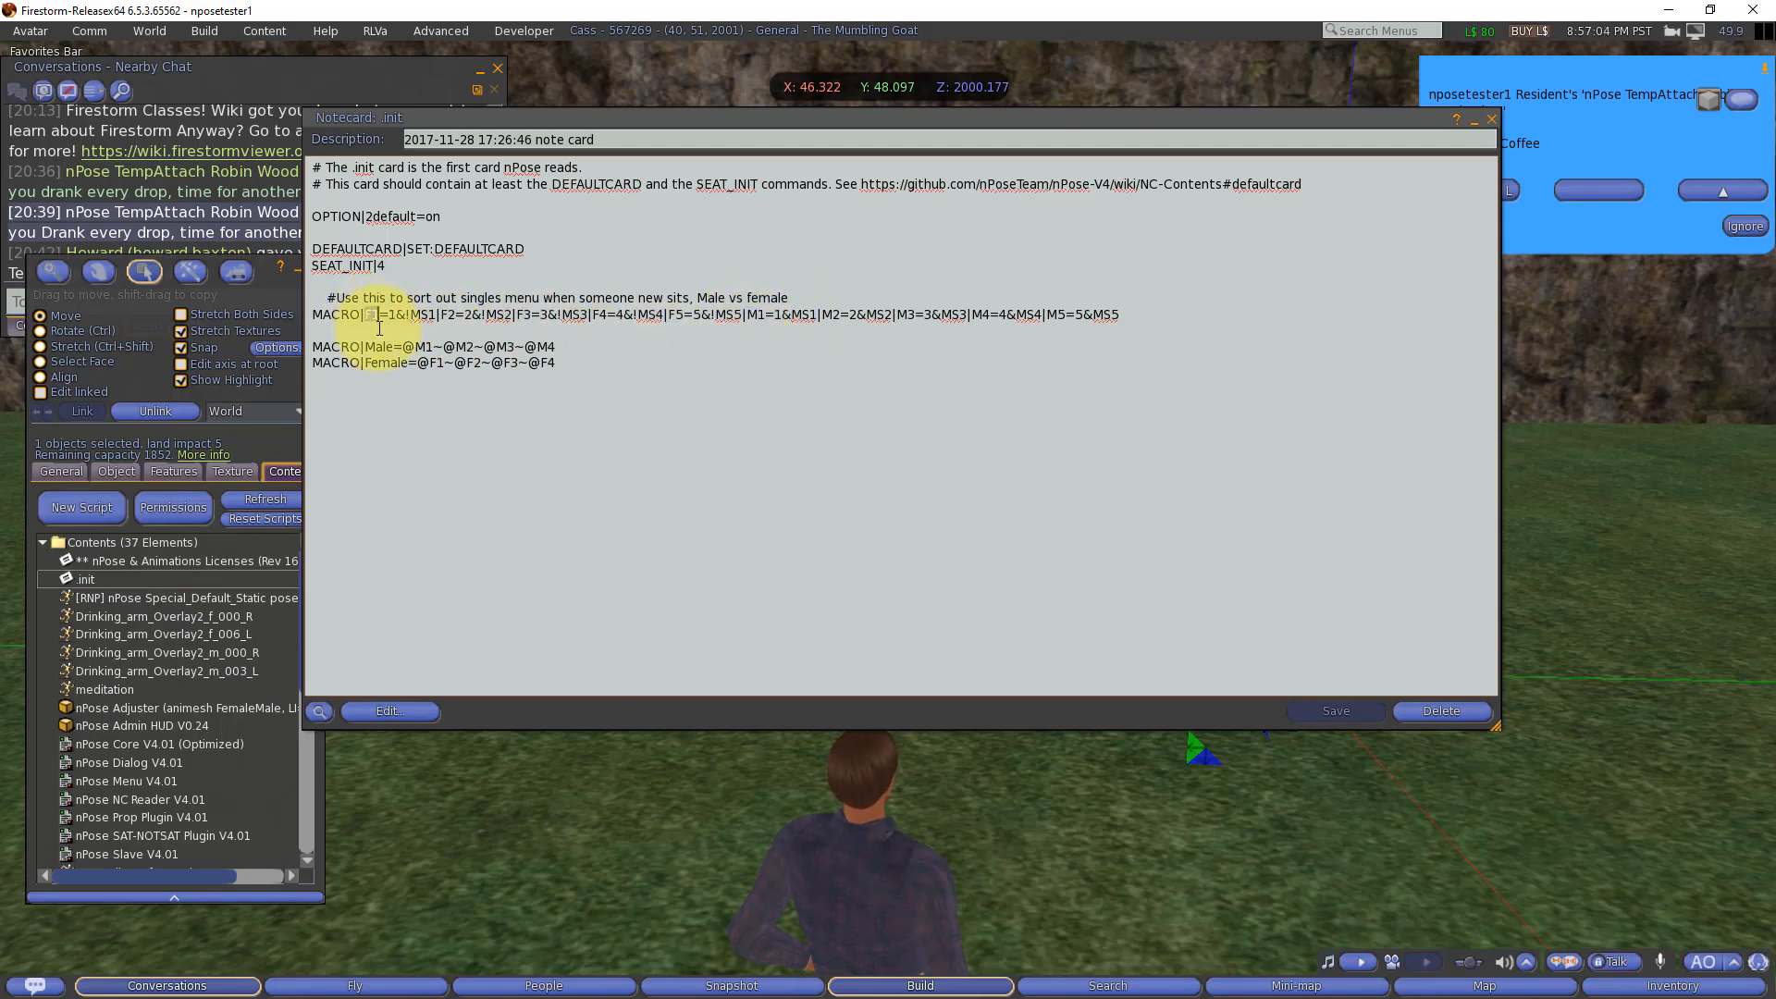
pyautogui.doubleClick(757, 315)
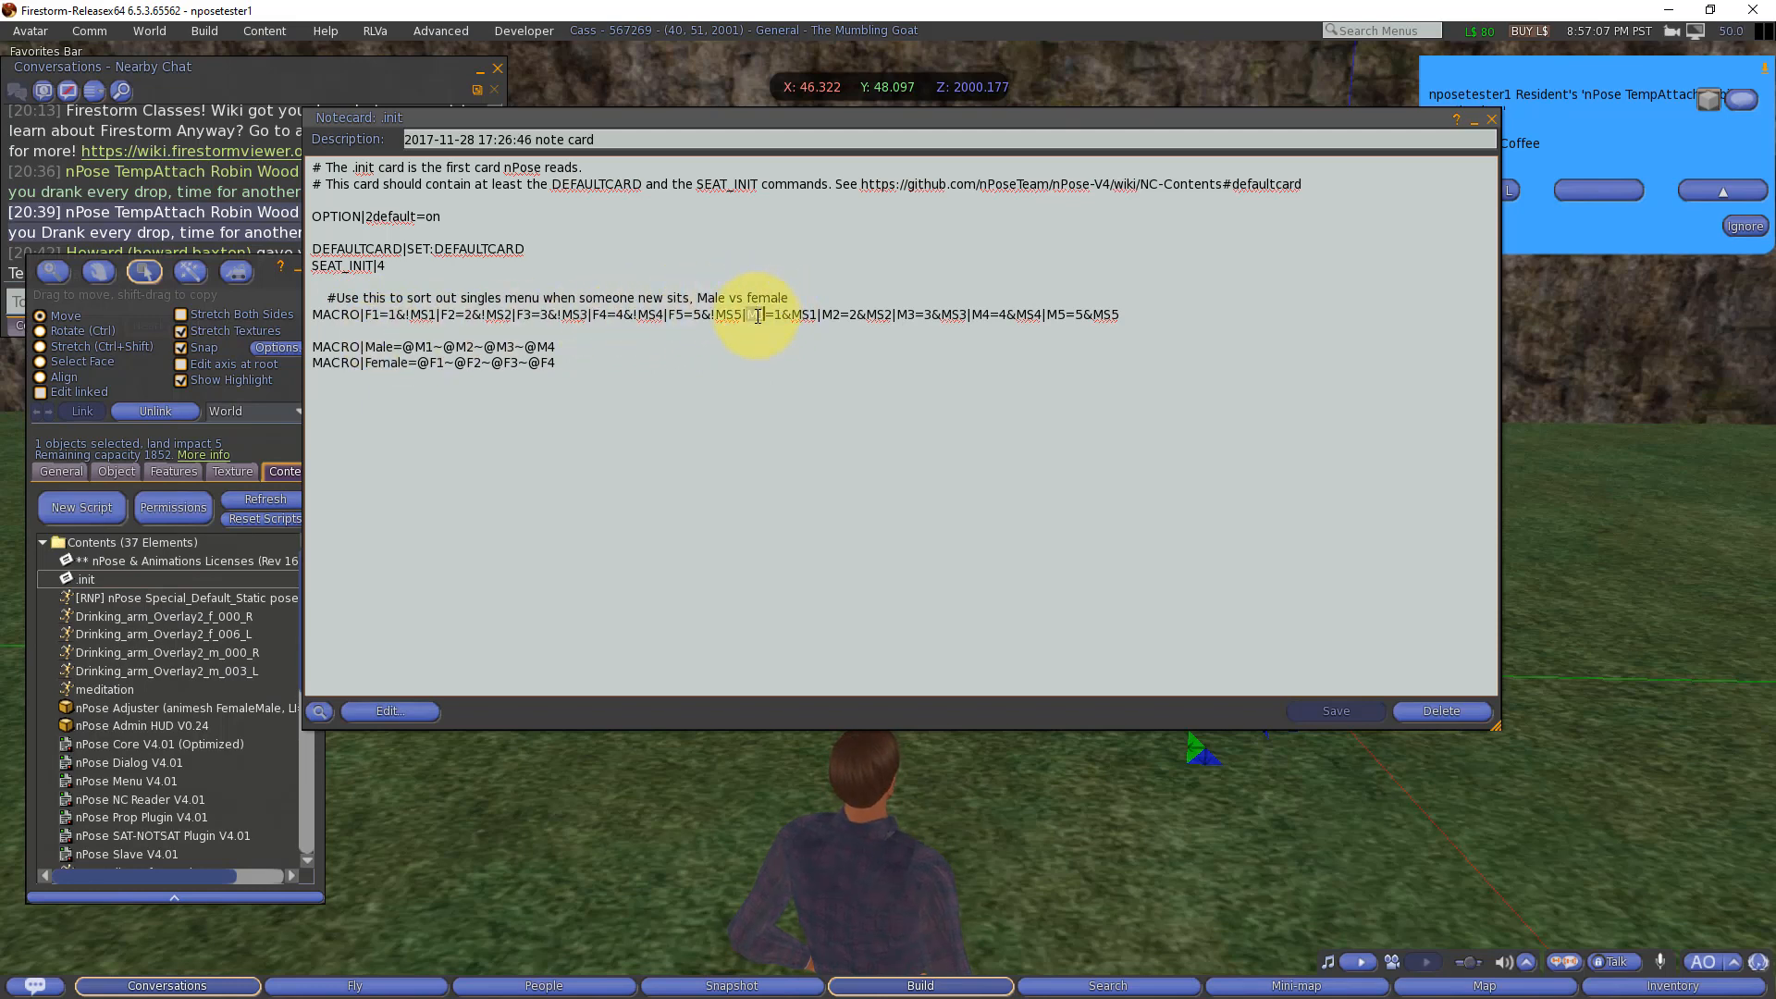
pyautogui.doubleClick(447, 315)
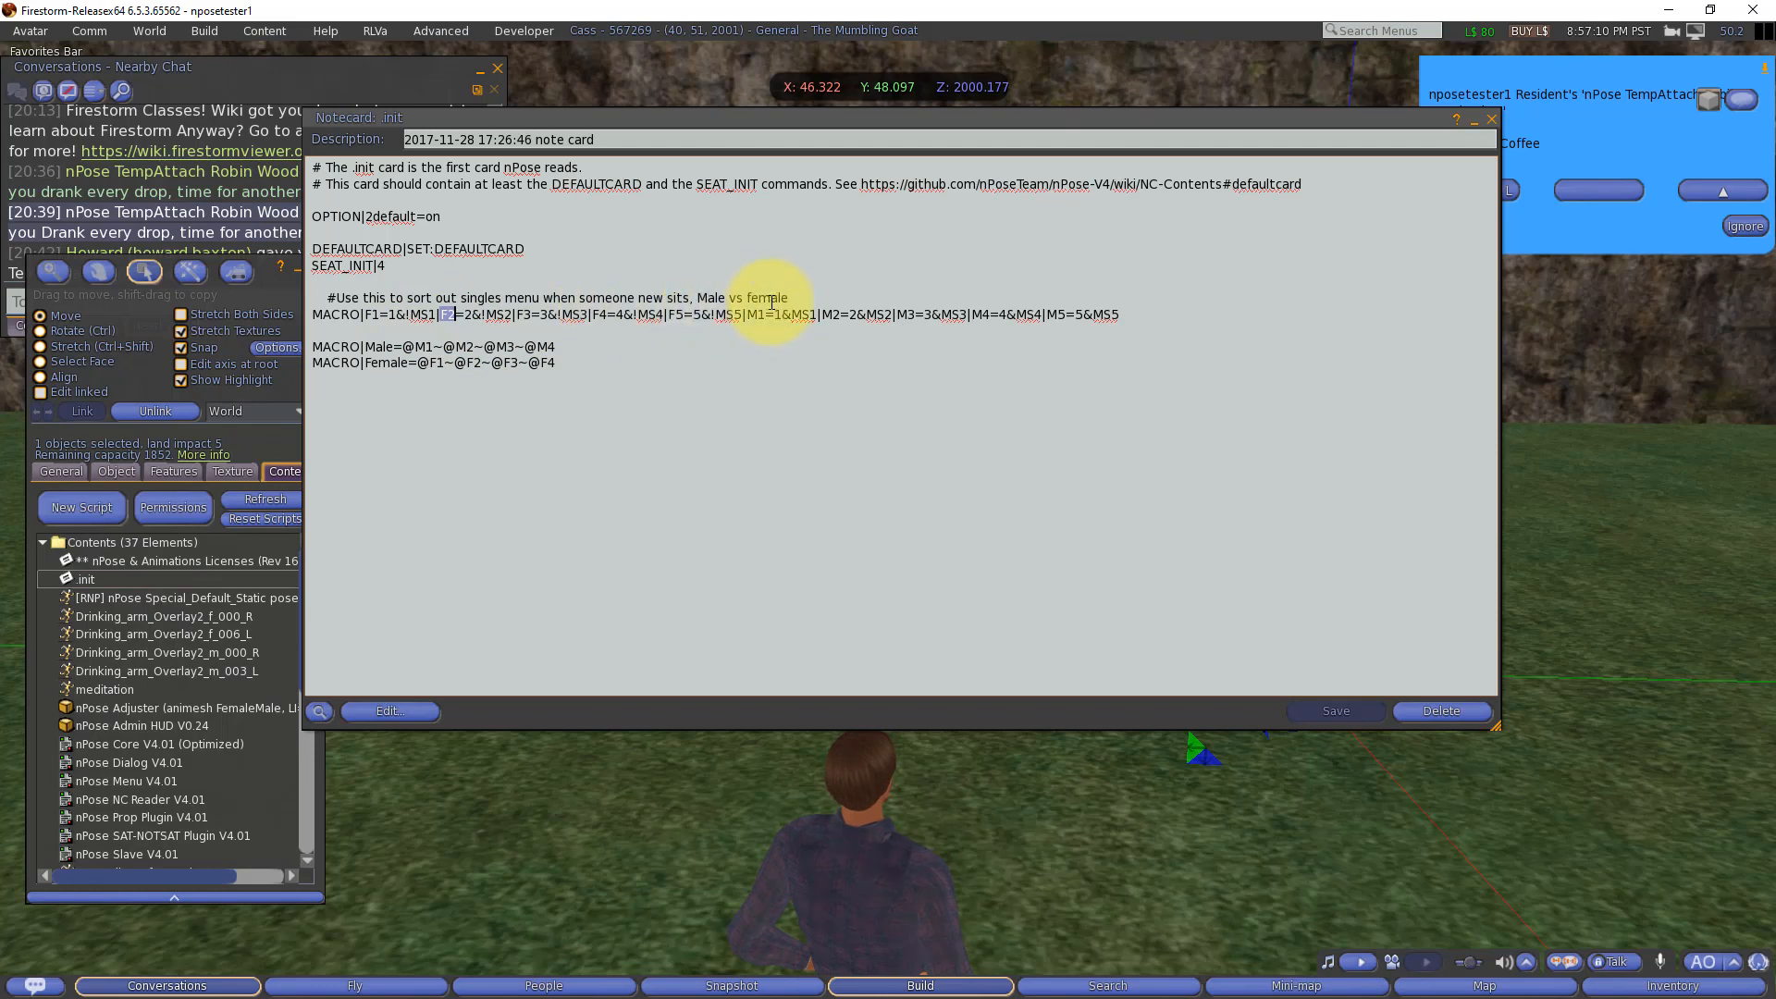
pyautogui.doubleClick(828, 316)
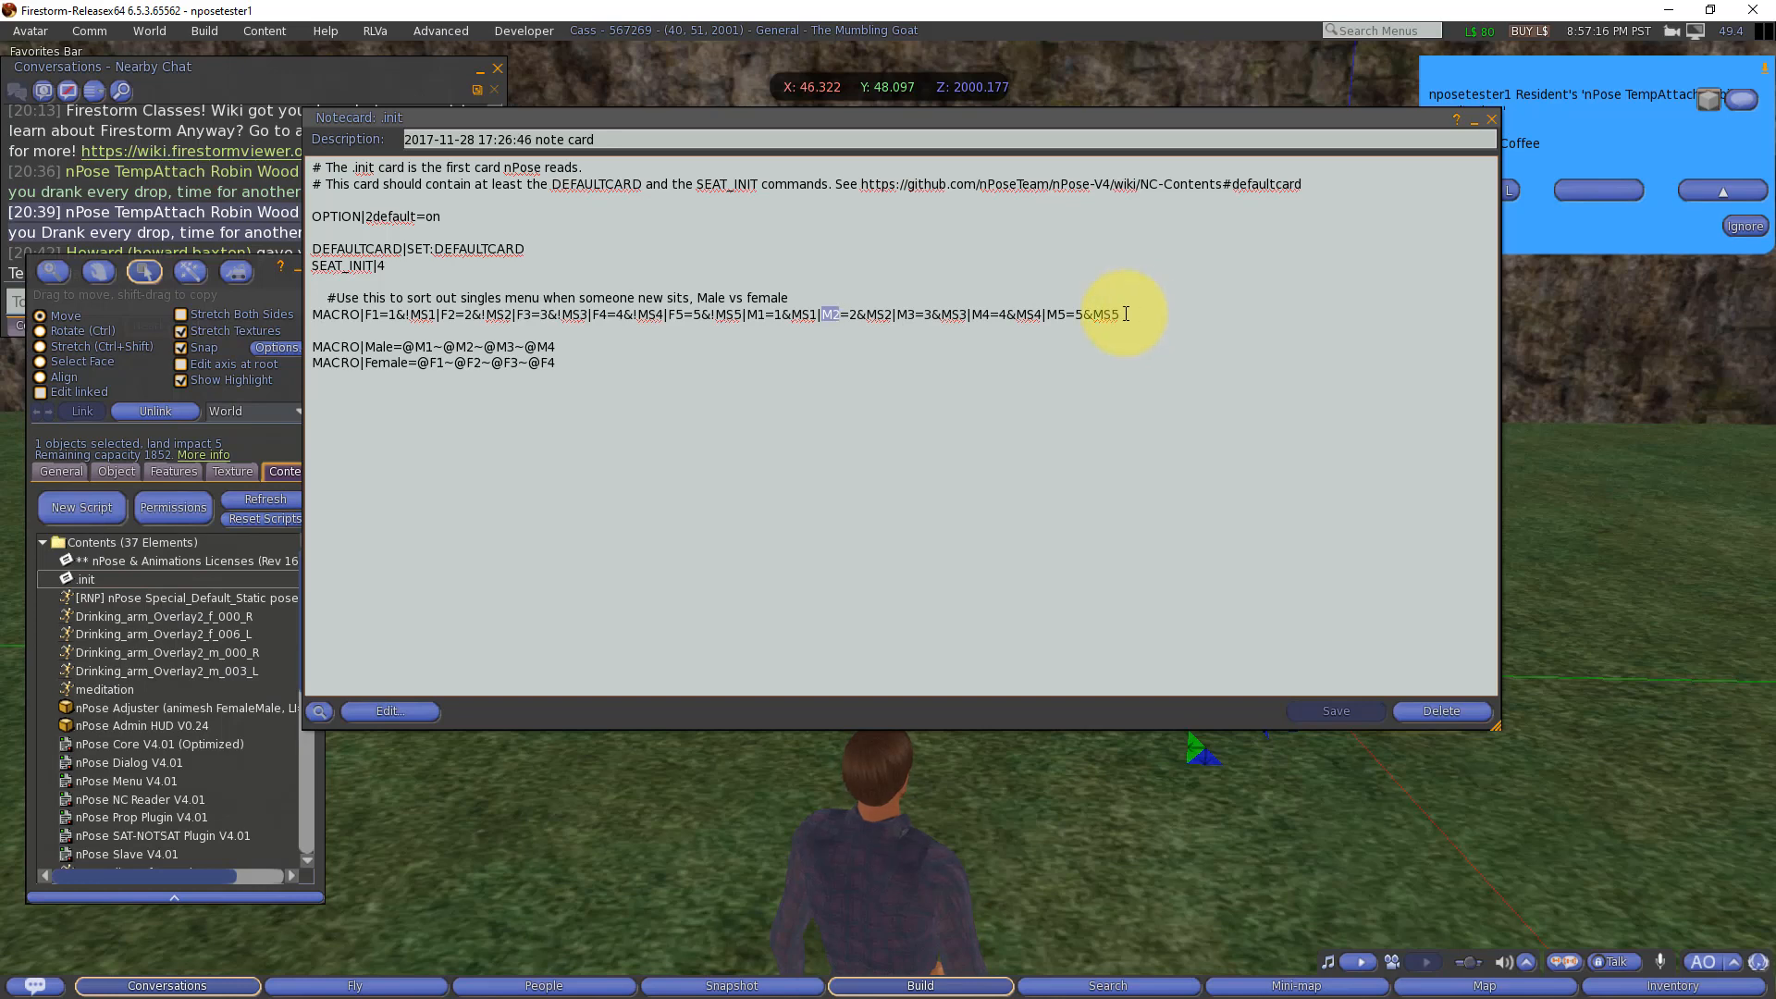
pyautogui.moveTo(1125, 314); pyautogui.dragTo(1047, 314)
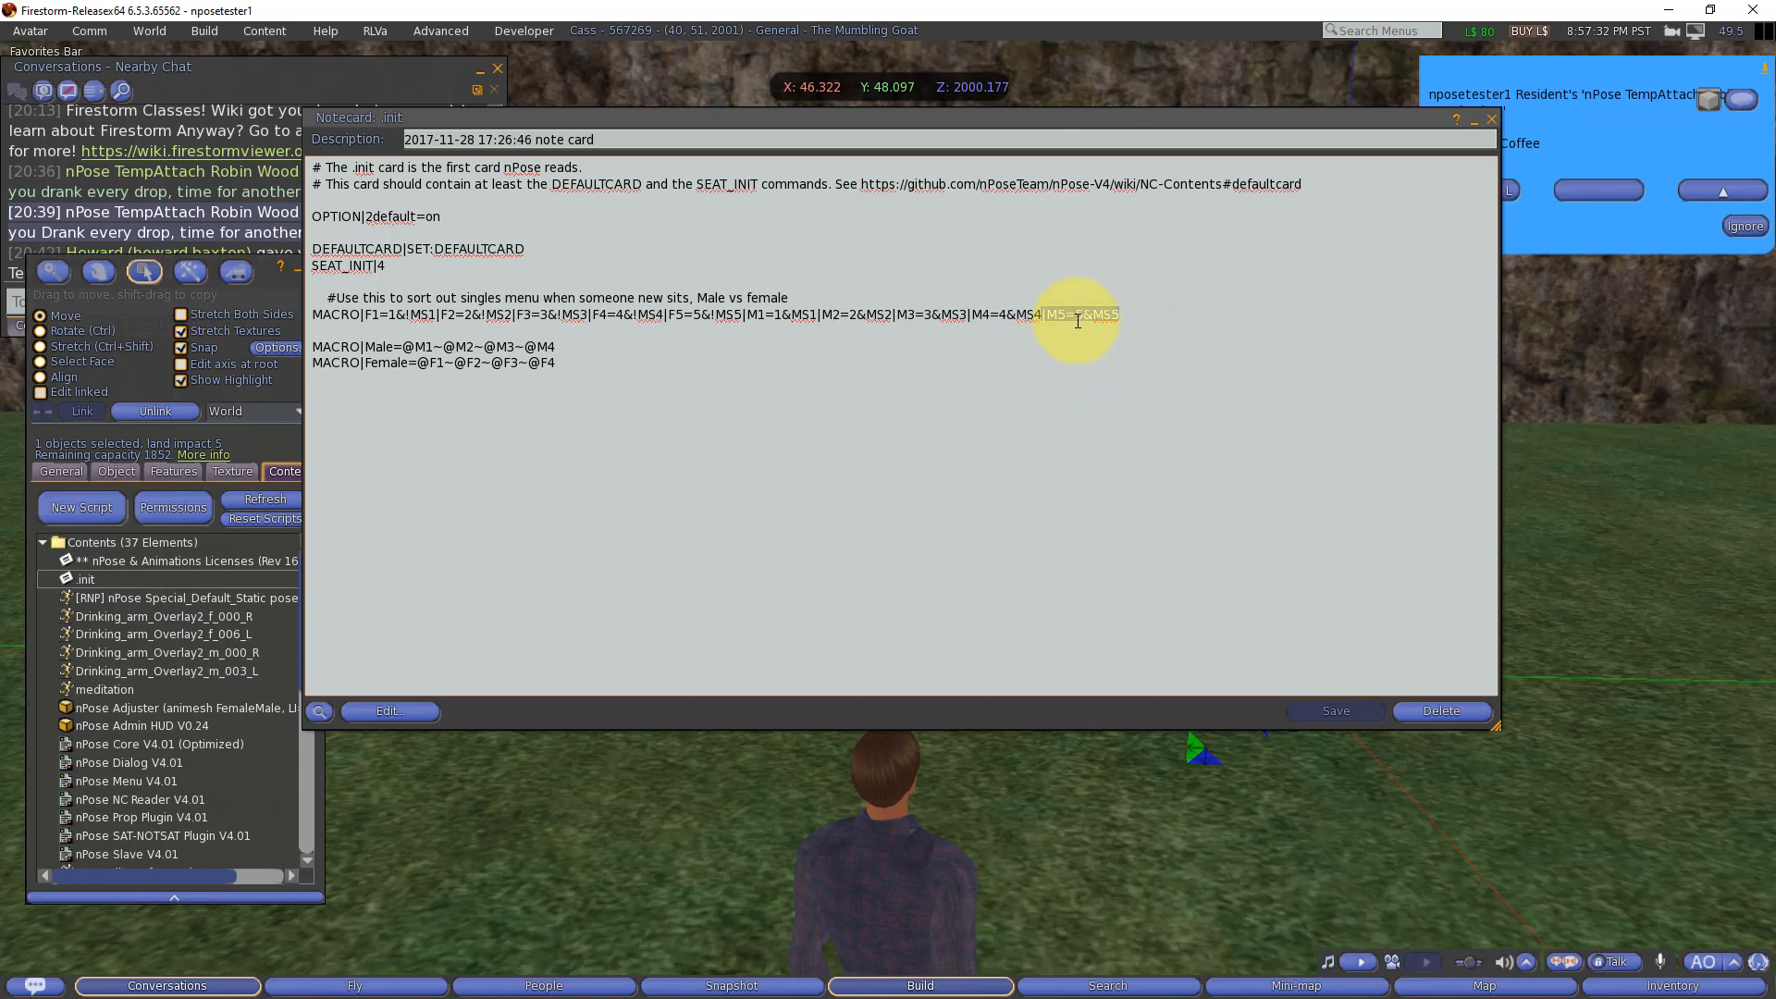
pyautogui.click(572, 344)
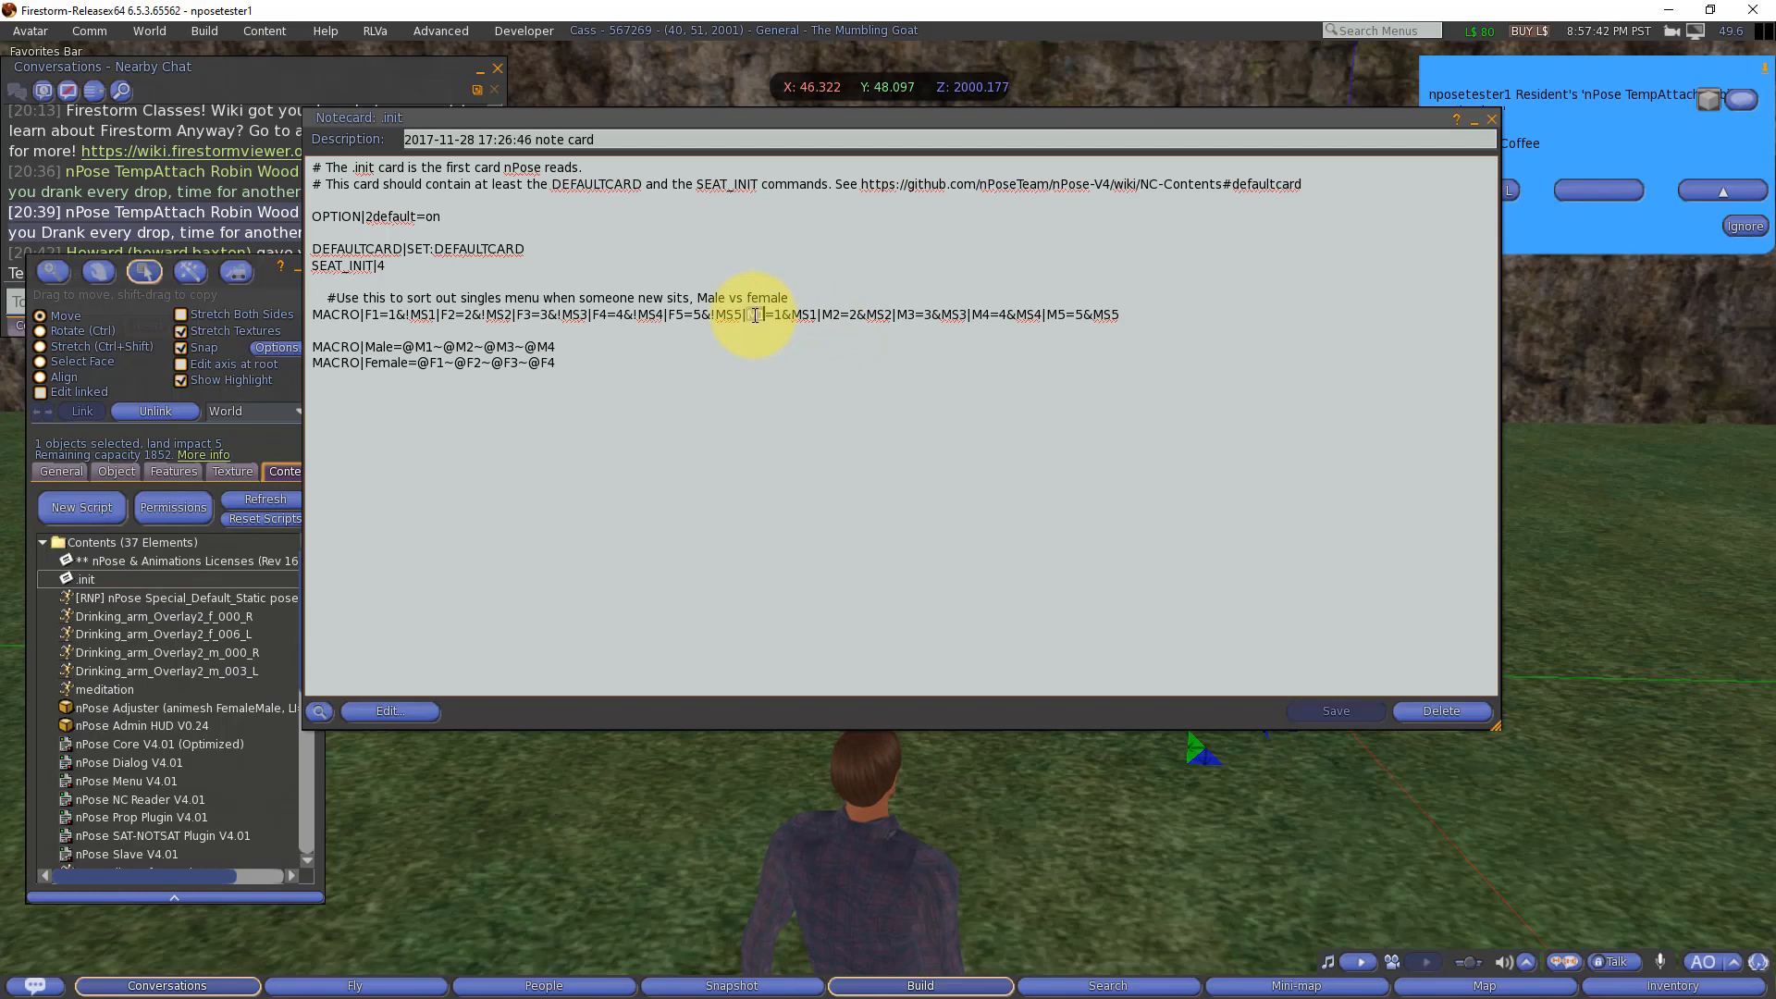
pyautogui.doubleClick(829, 316)
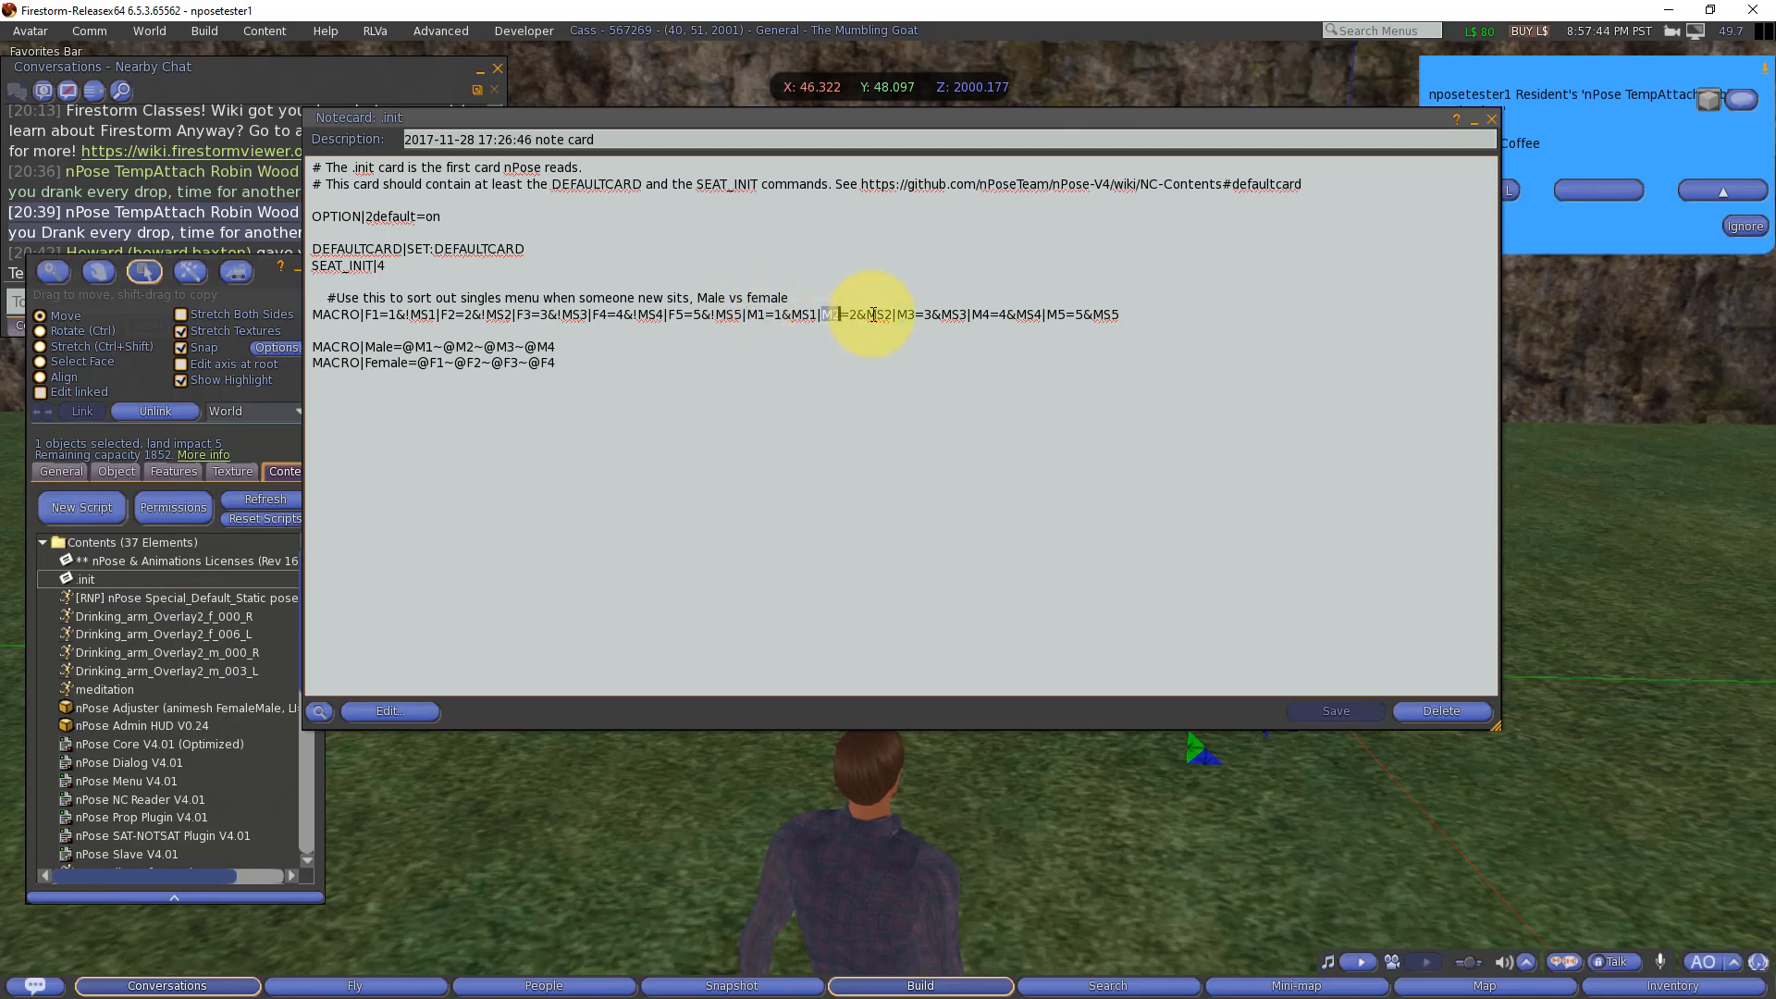
pyautogui.doubleClick(905, 315)
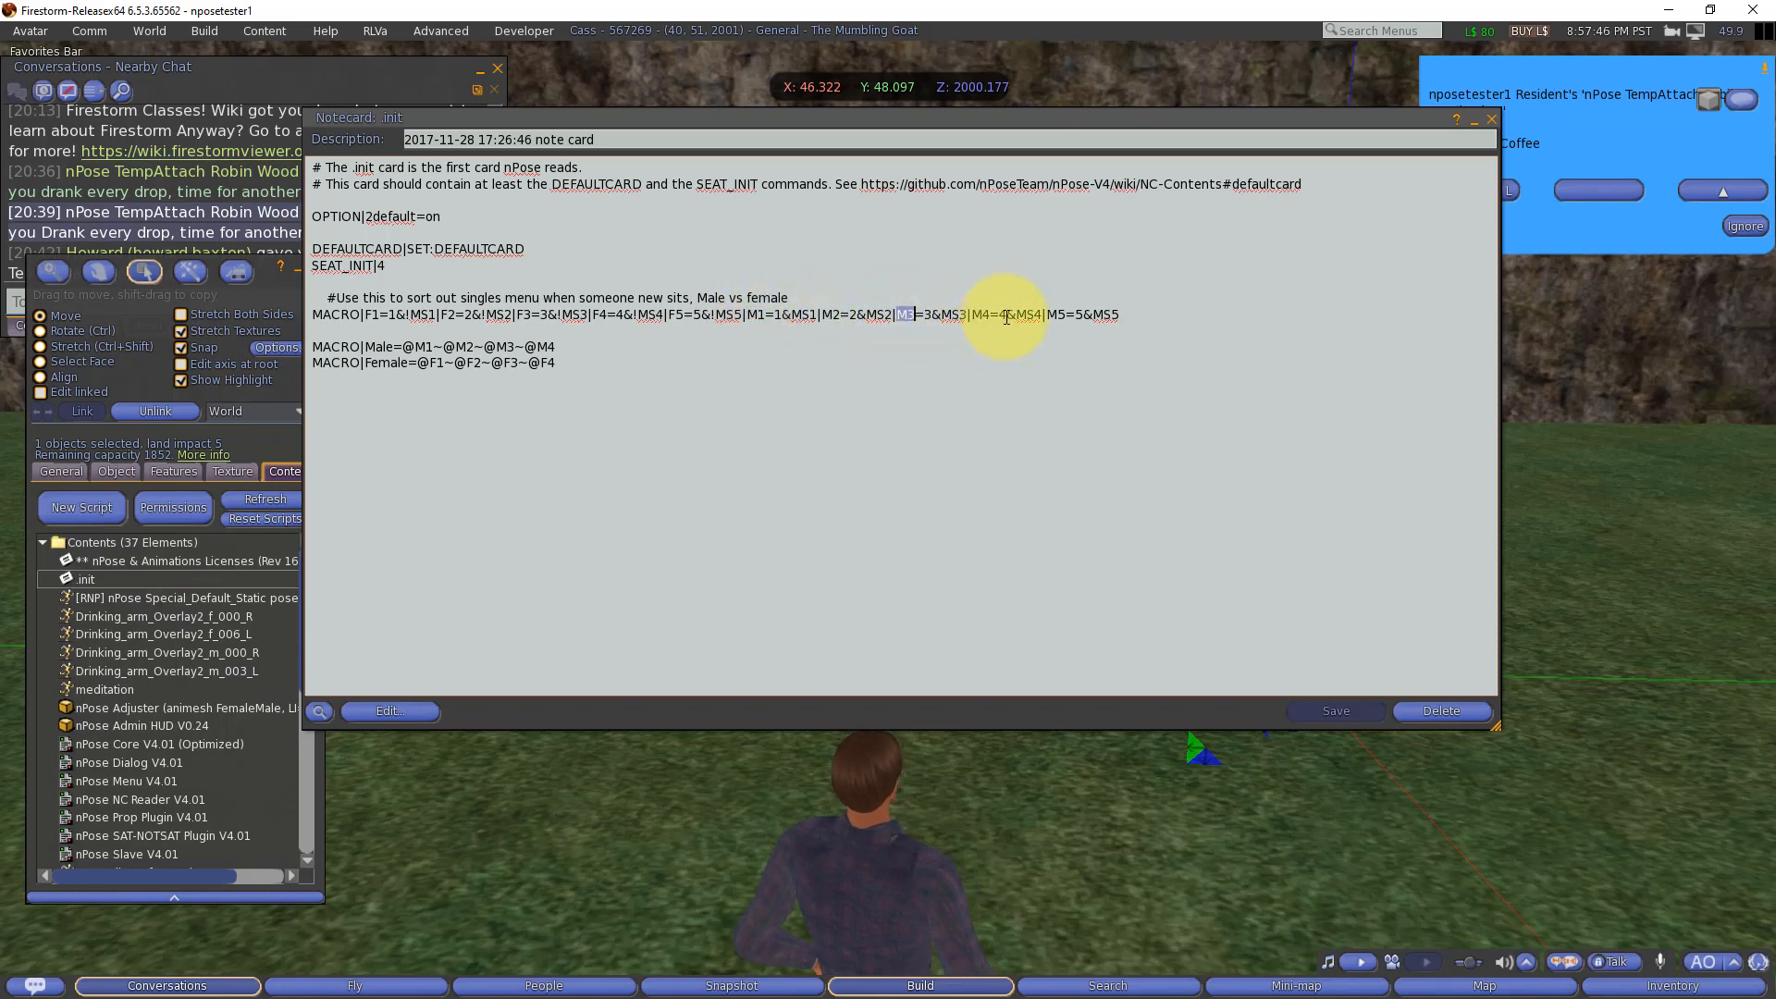
pyautogui.doubleClick(980, 315)
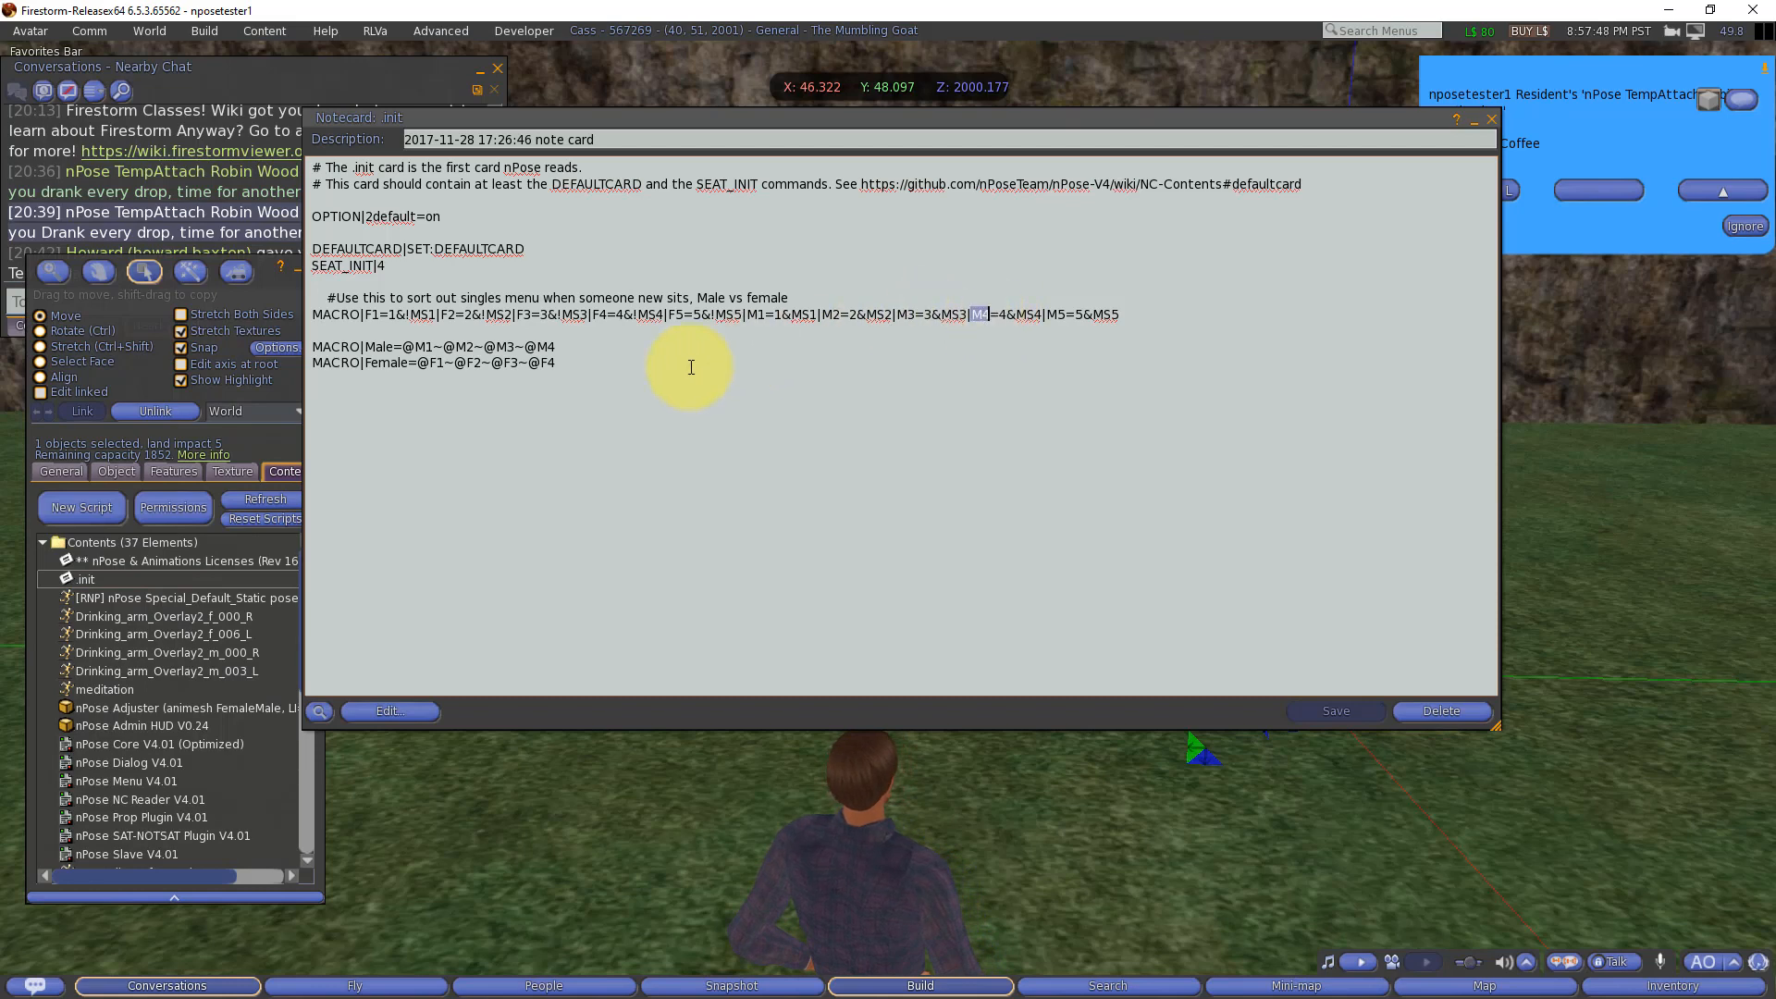
pyautogui.doubleClick(381, 346)
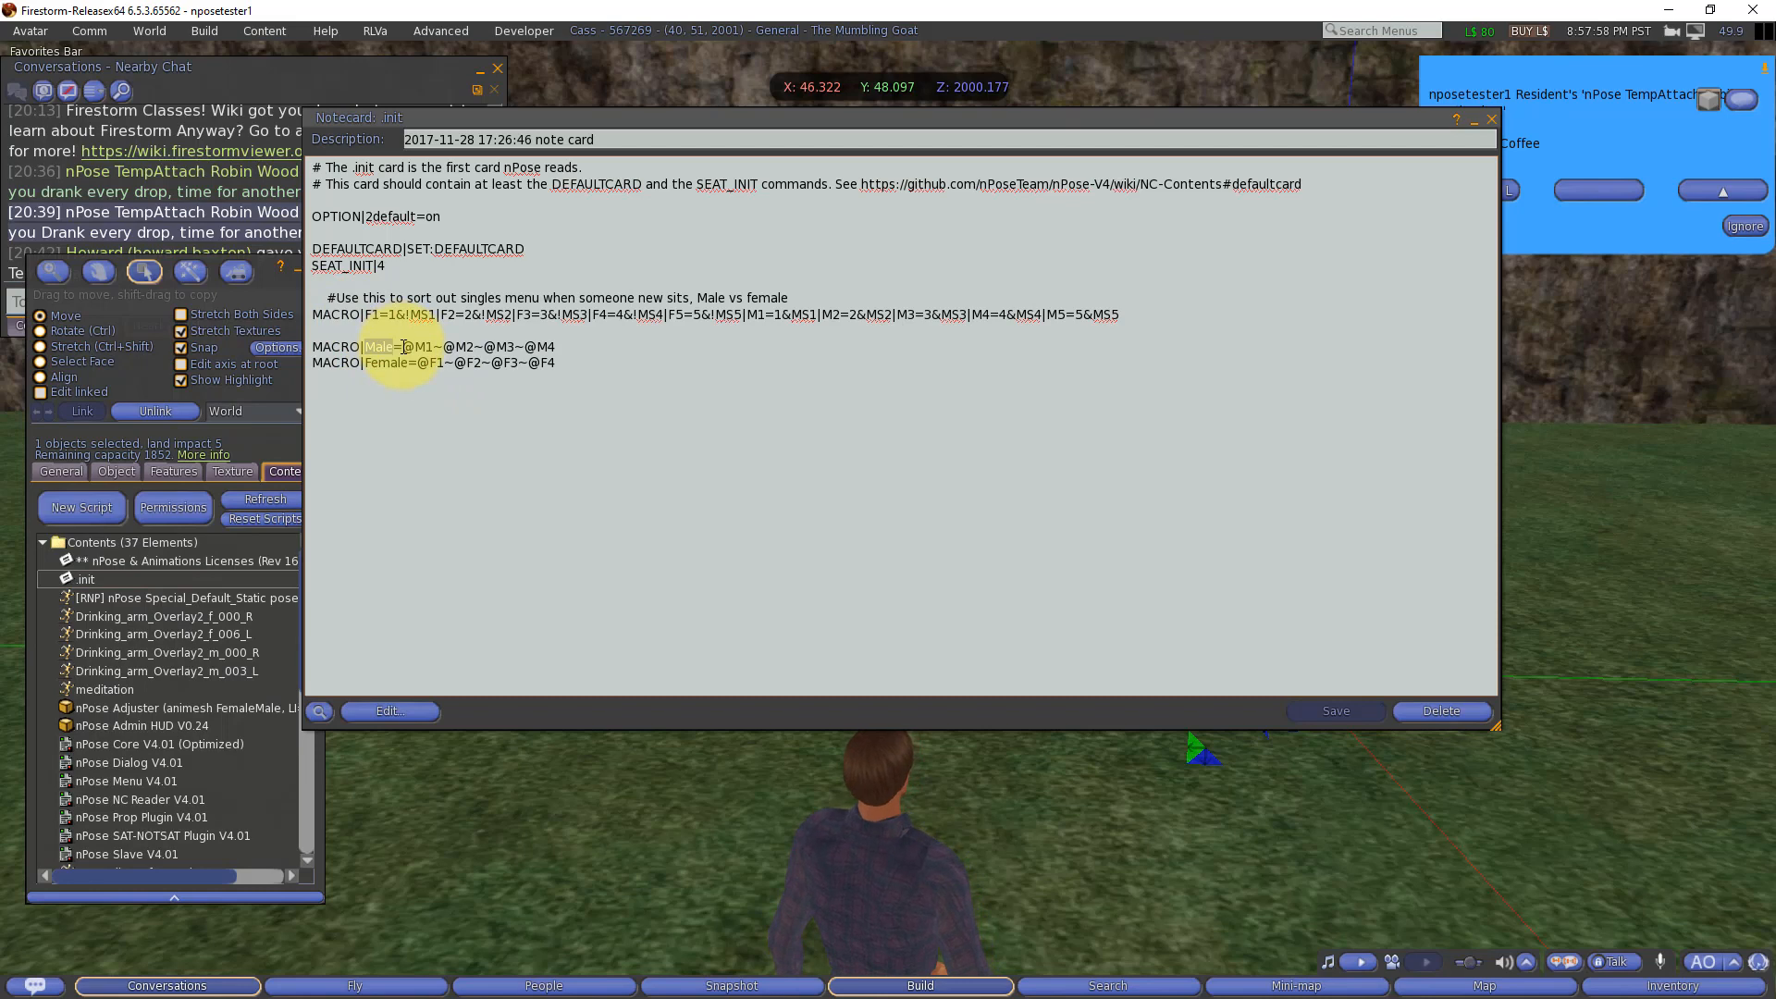
pyautogui.moveTo(404, 347); pyautogui.dragTo(428, 346)
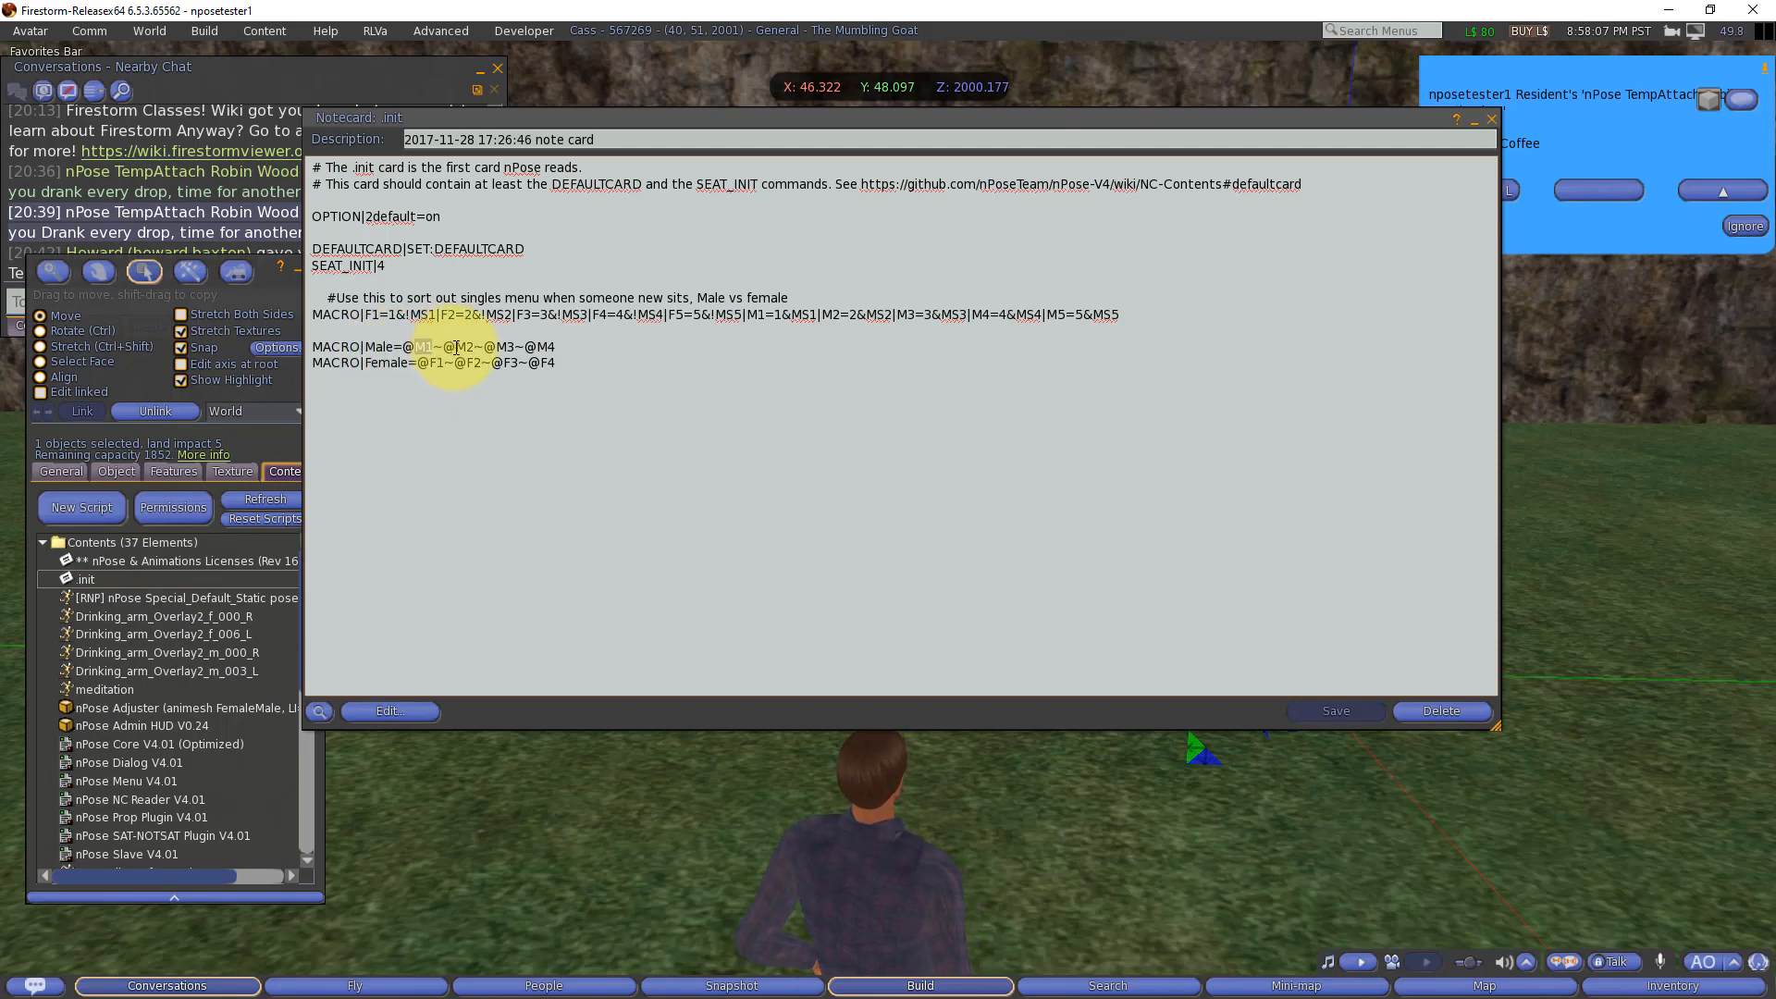
pyautogui.doubleClick(506, 346)
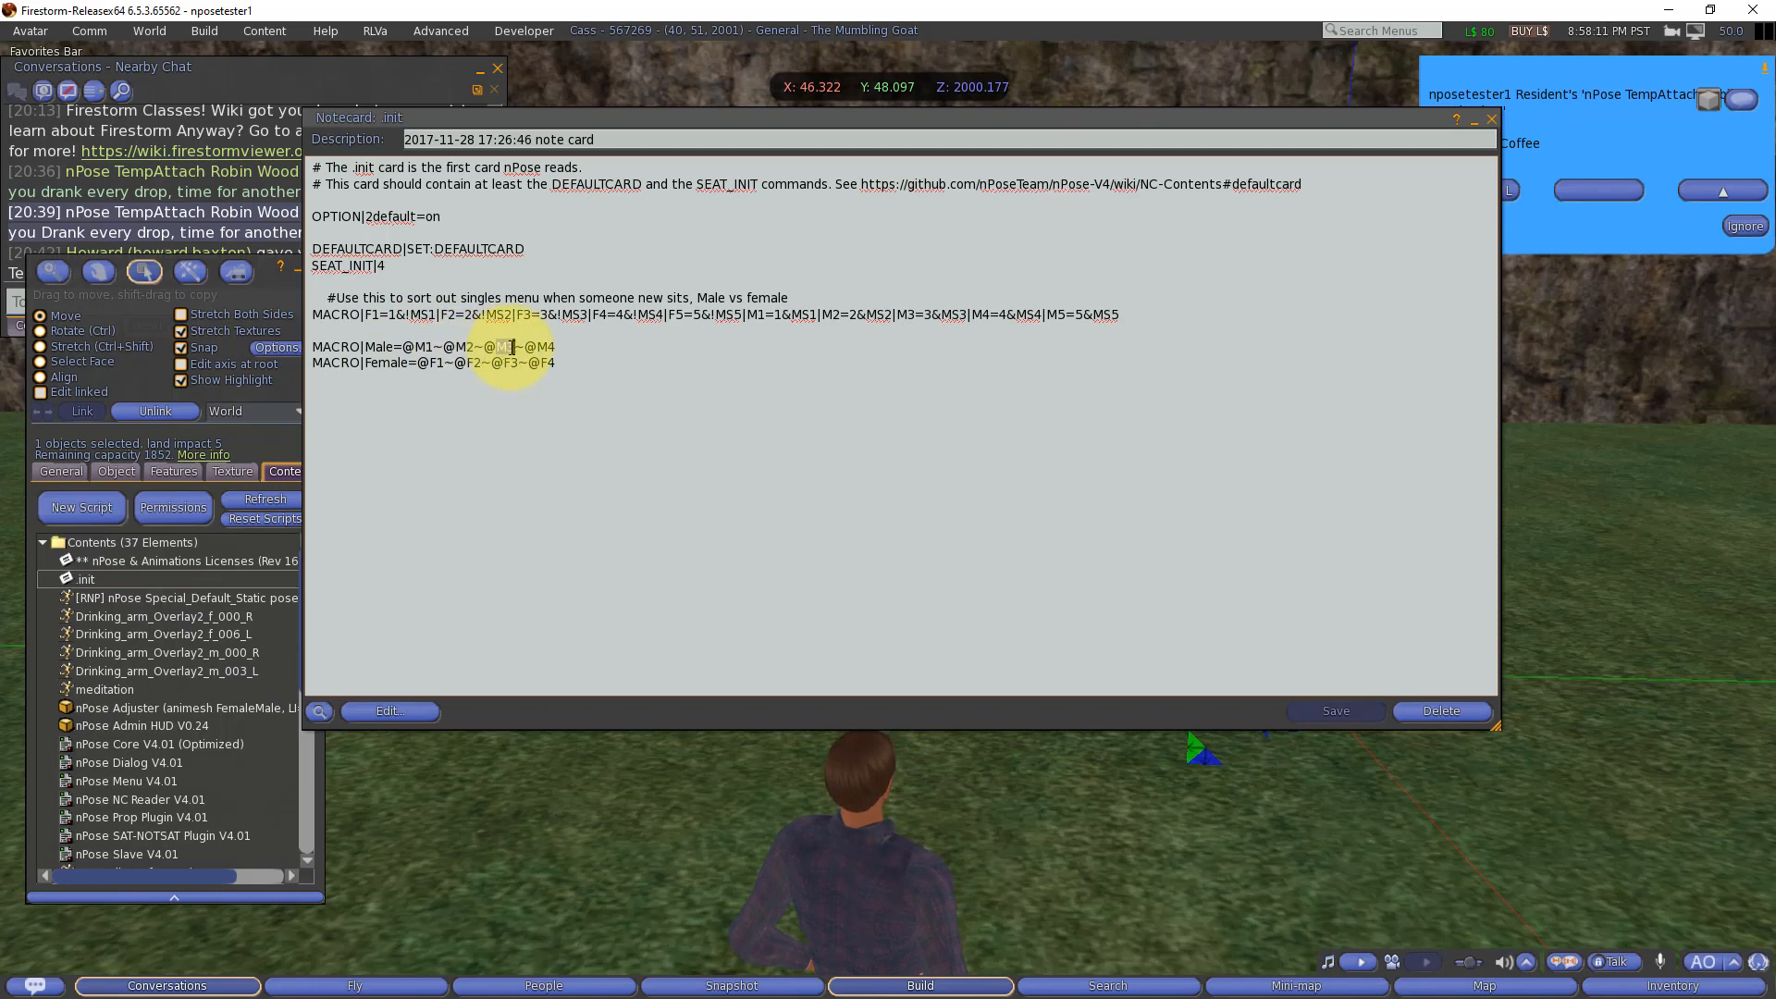
pyautogui.doubleClick(549, 346)
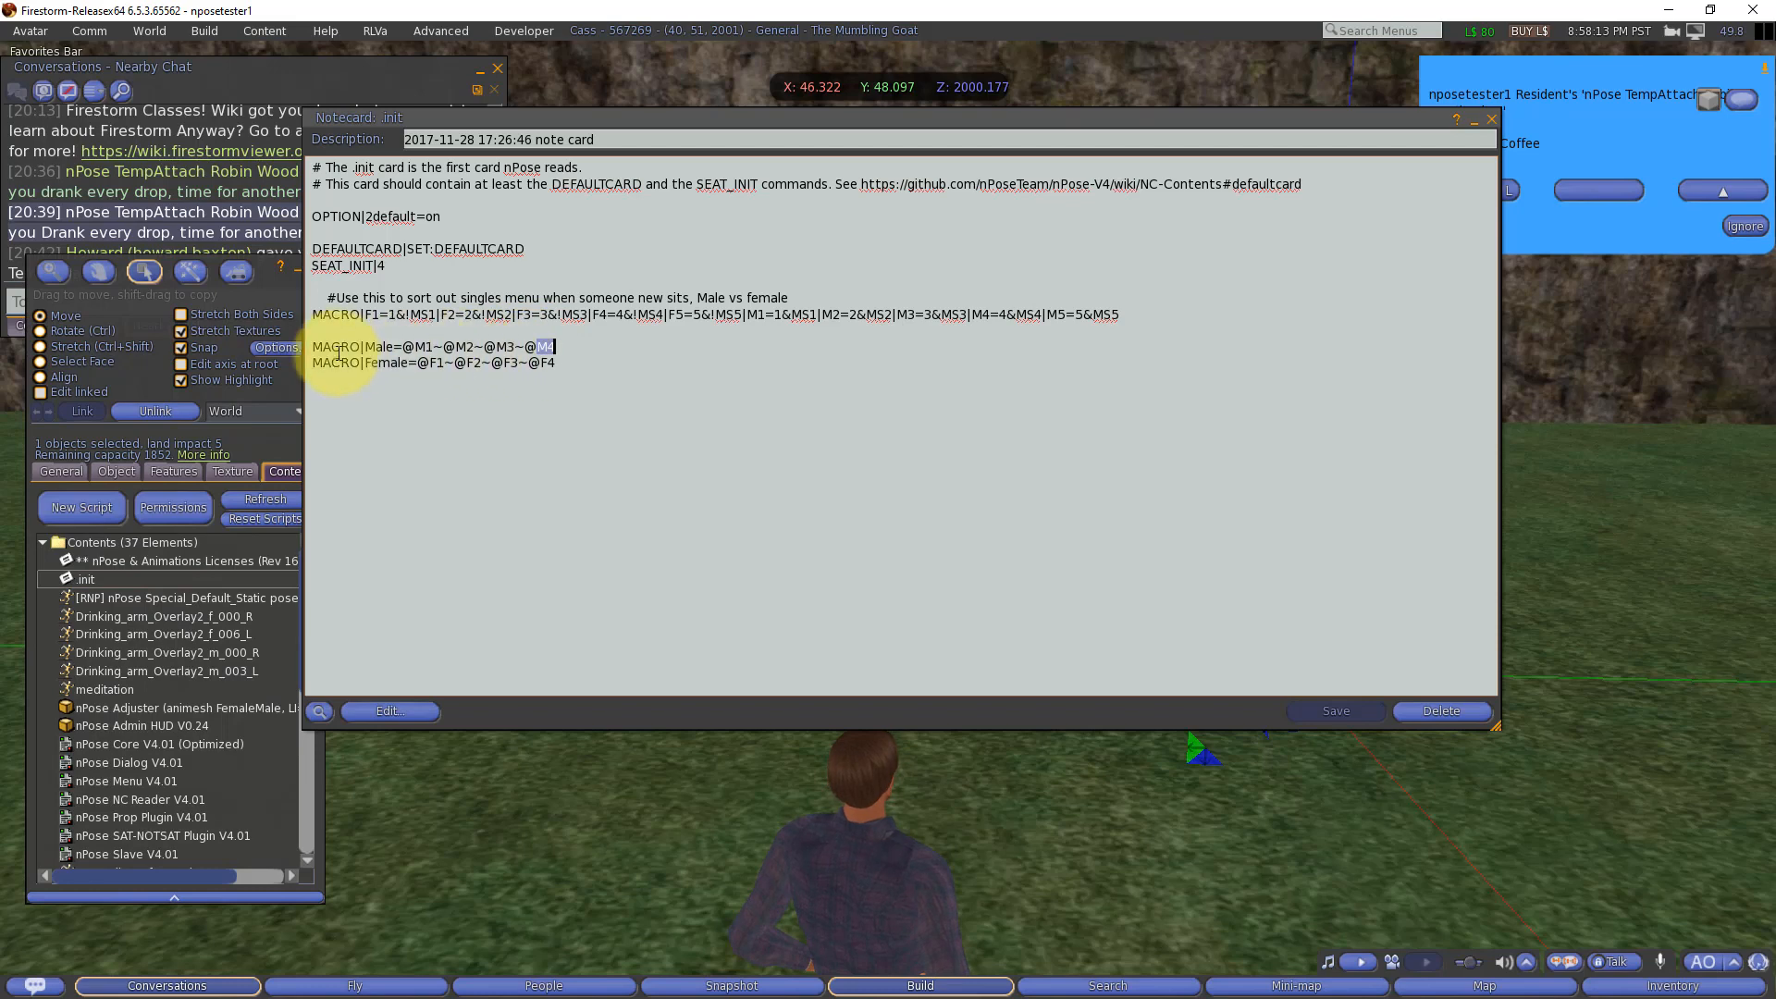
pyautogui.doubleClick(376, 345)
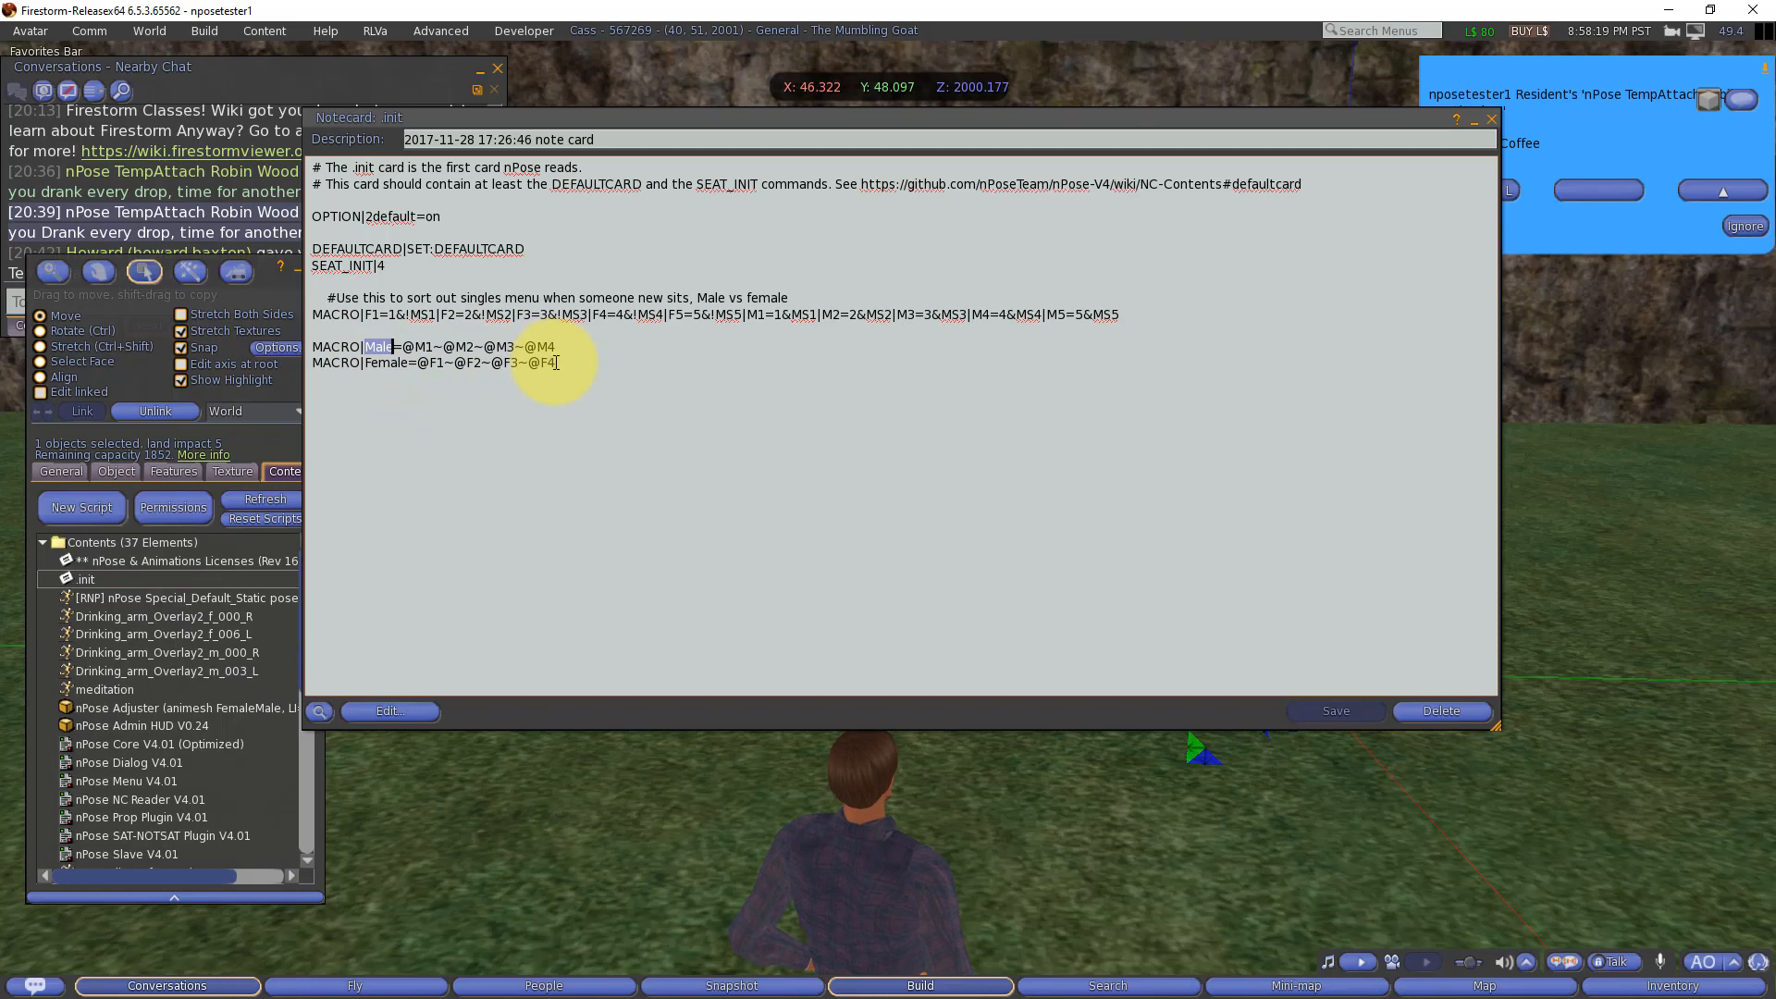
pyautogui.doubleClick(384, 363)
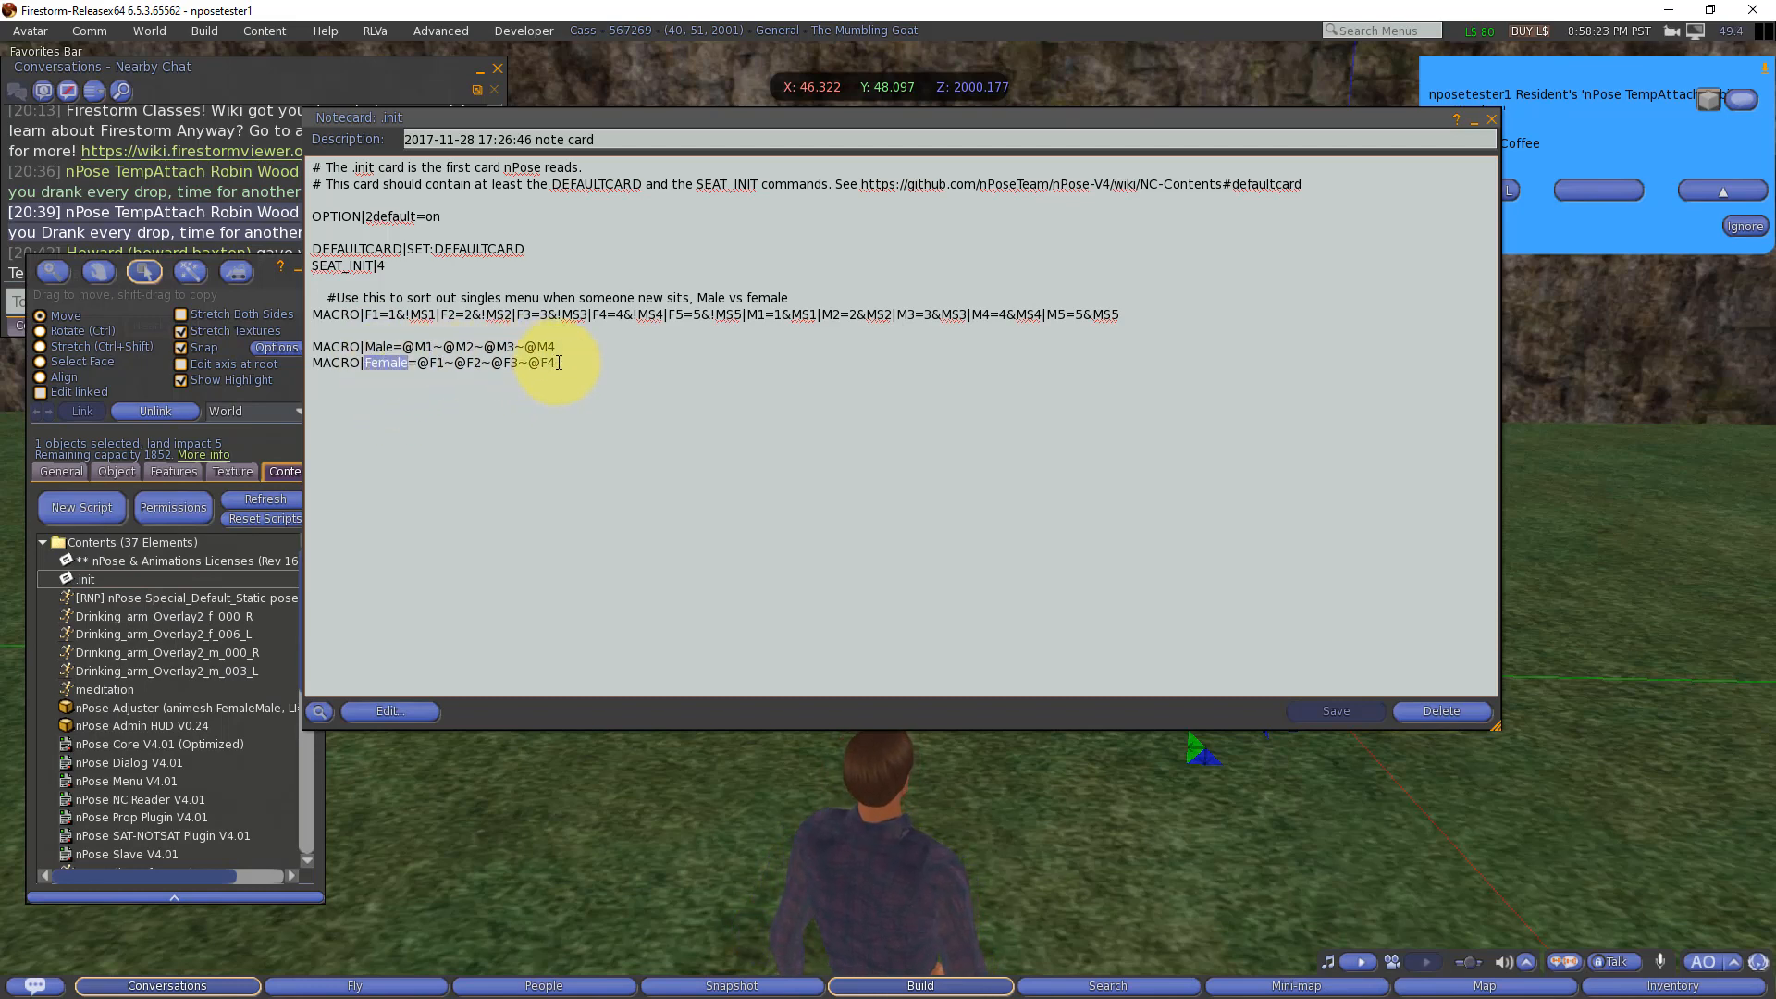
pyautogui.click(391, 317)
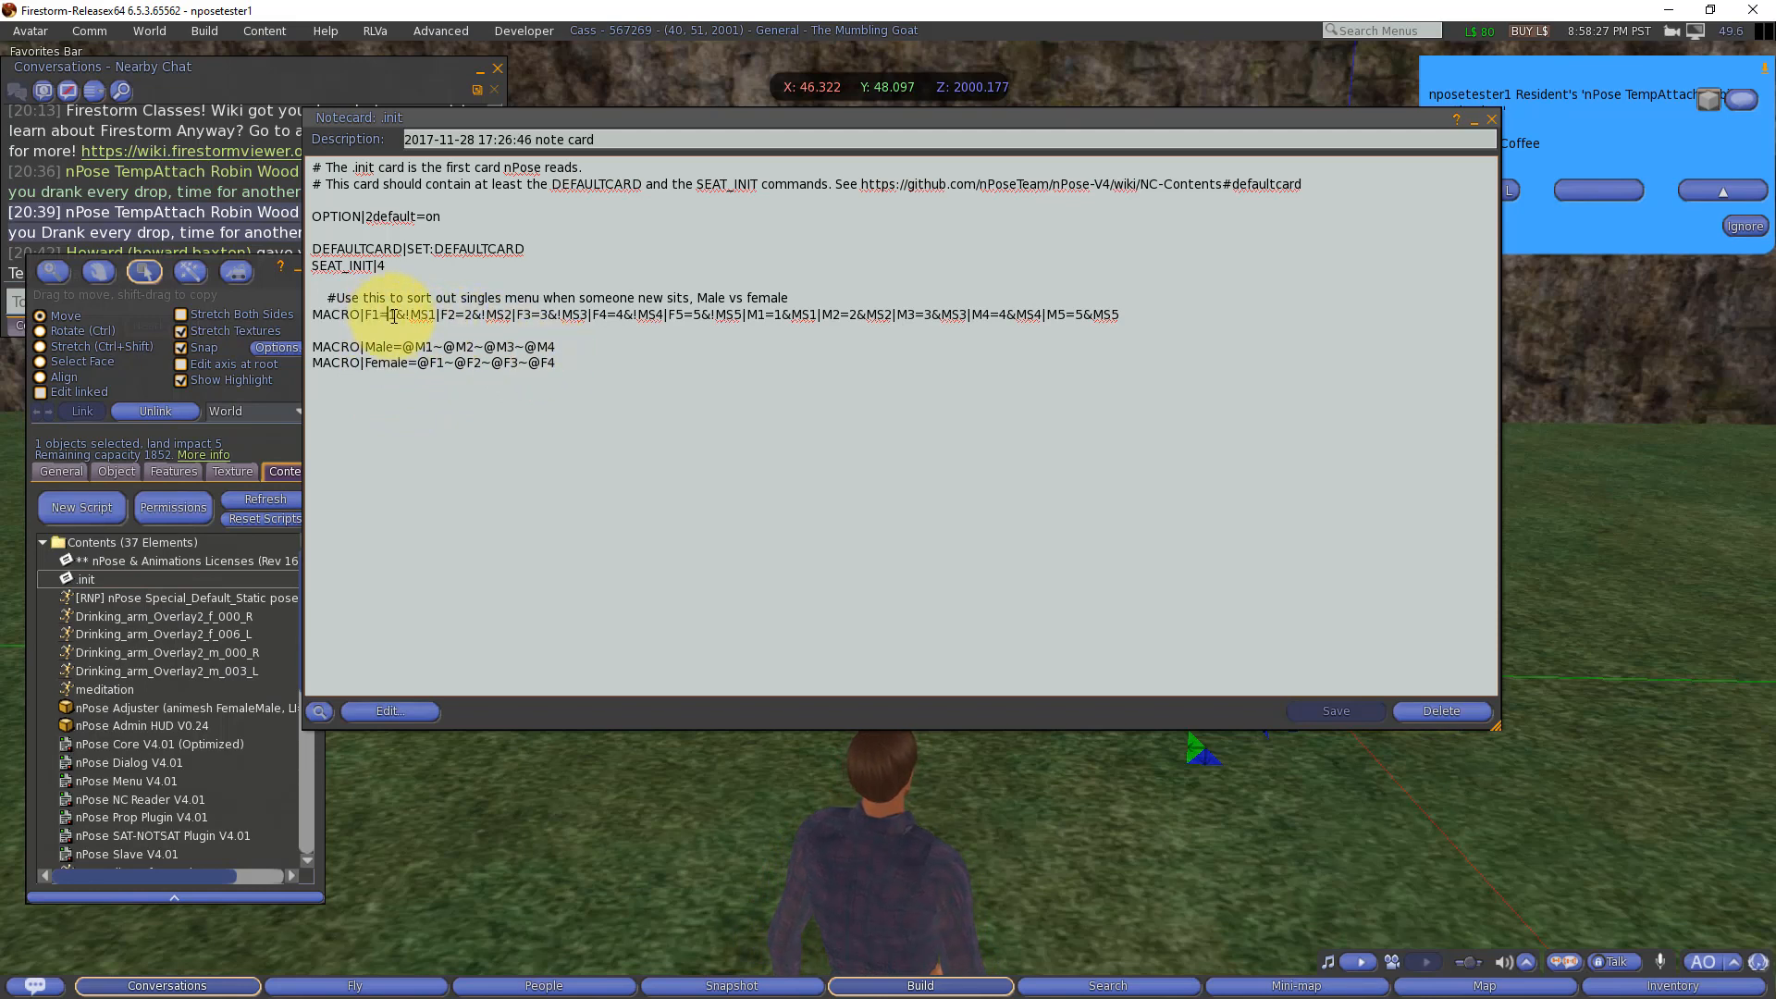
pyautogui.click(423, 317)
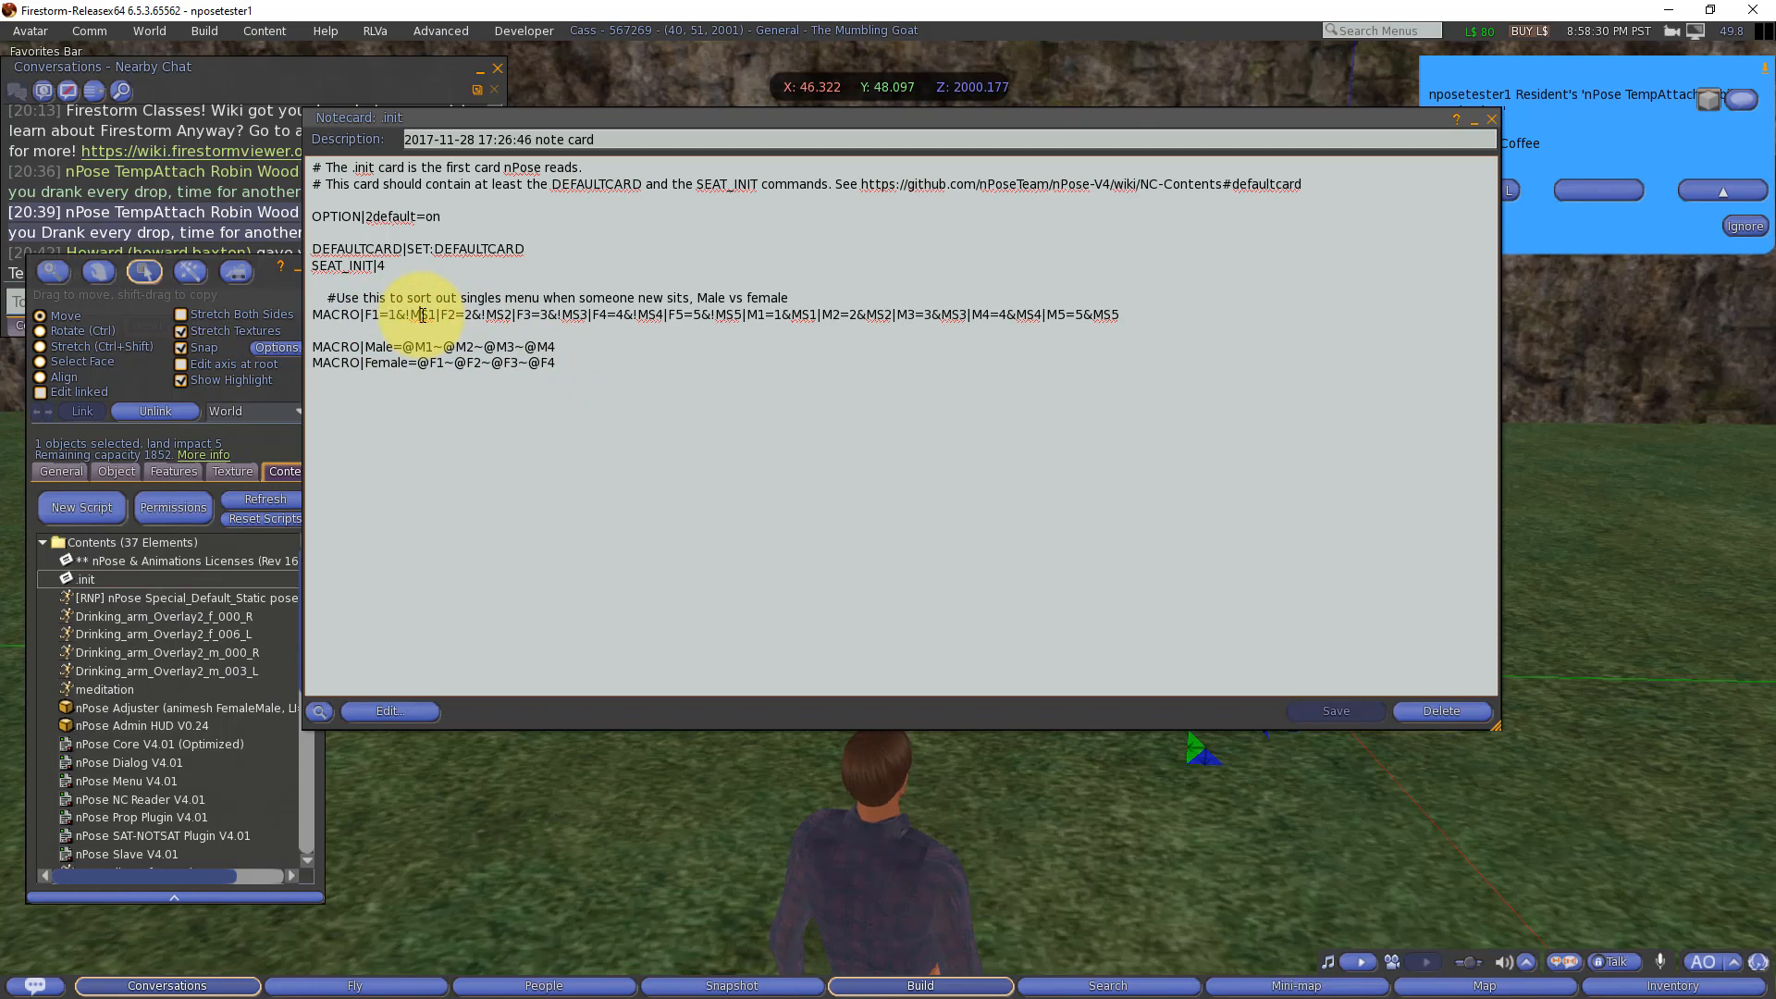
pyautogui.doubleClick(423, 316)
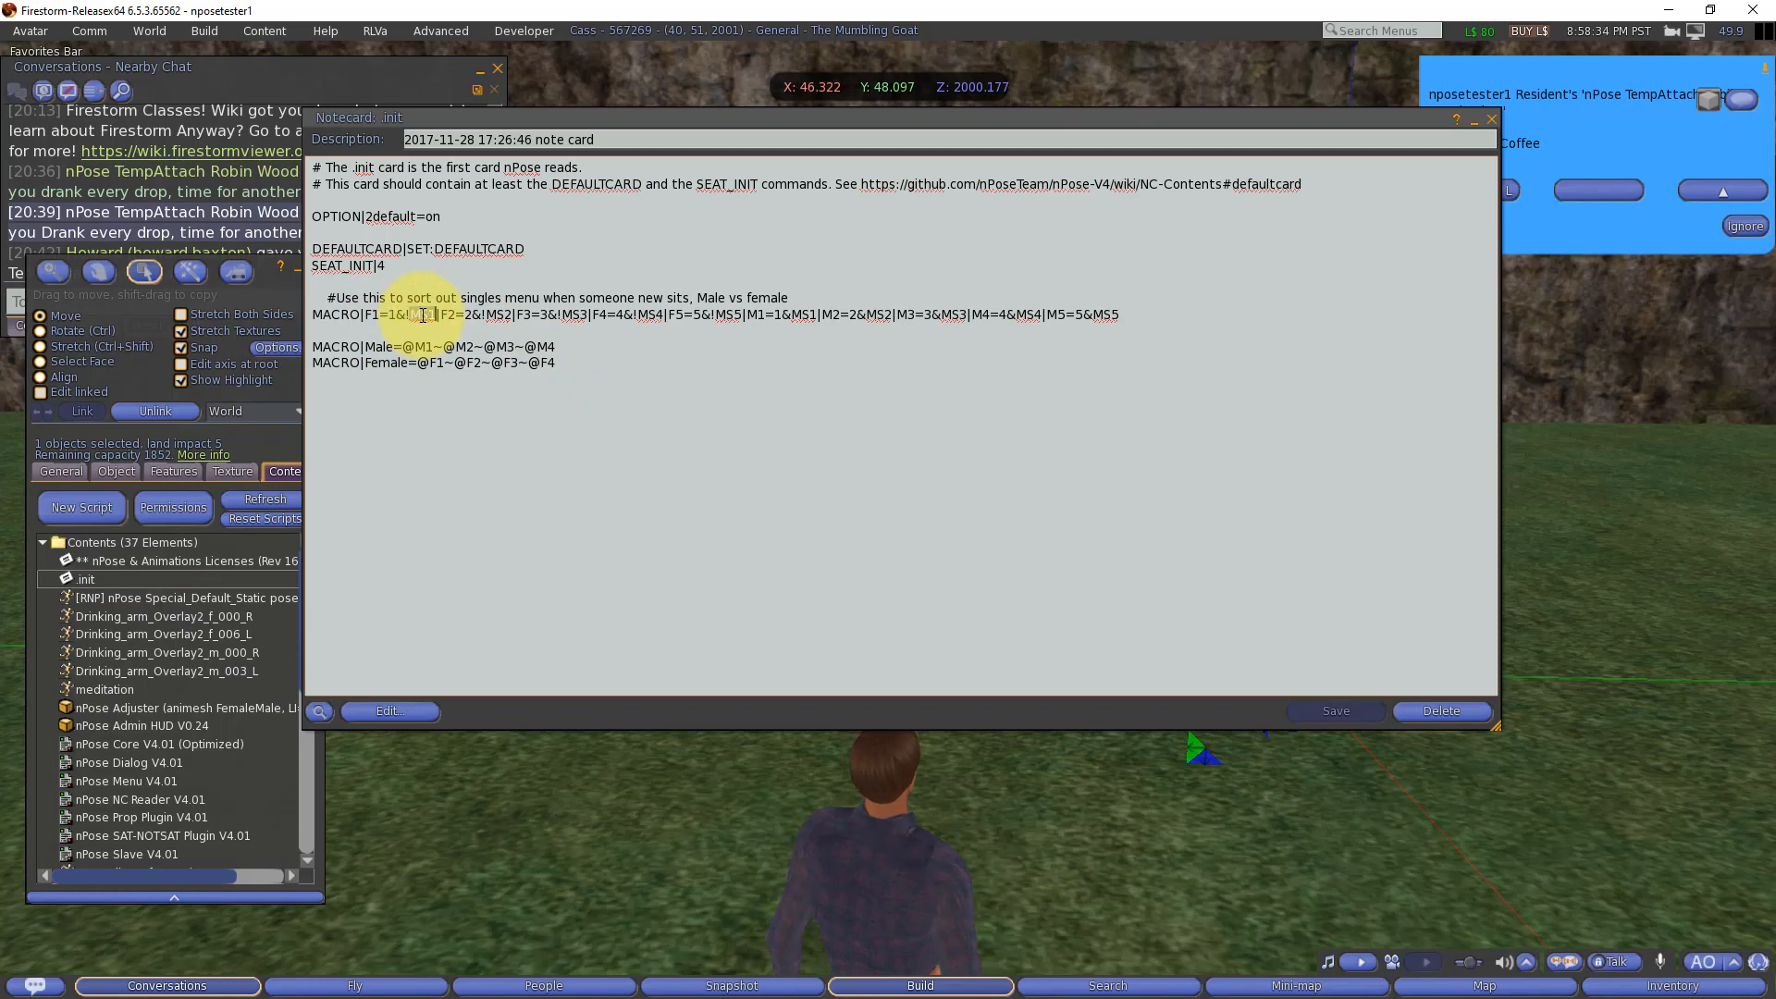
pyautogui.doubleClick(426, 362)
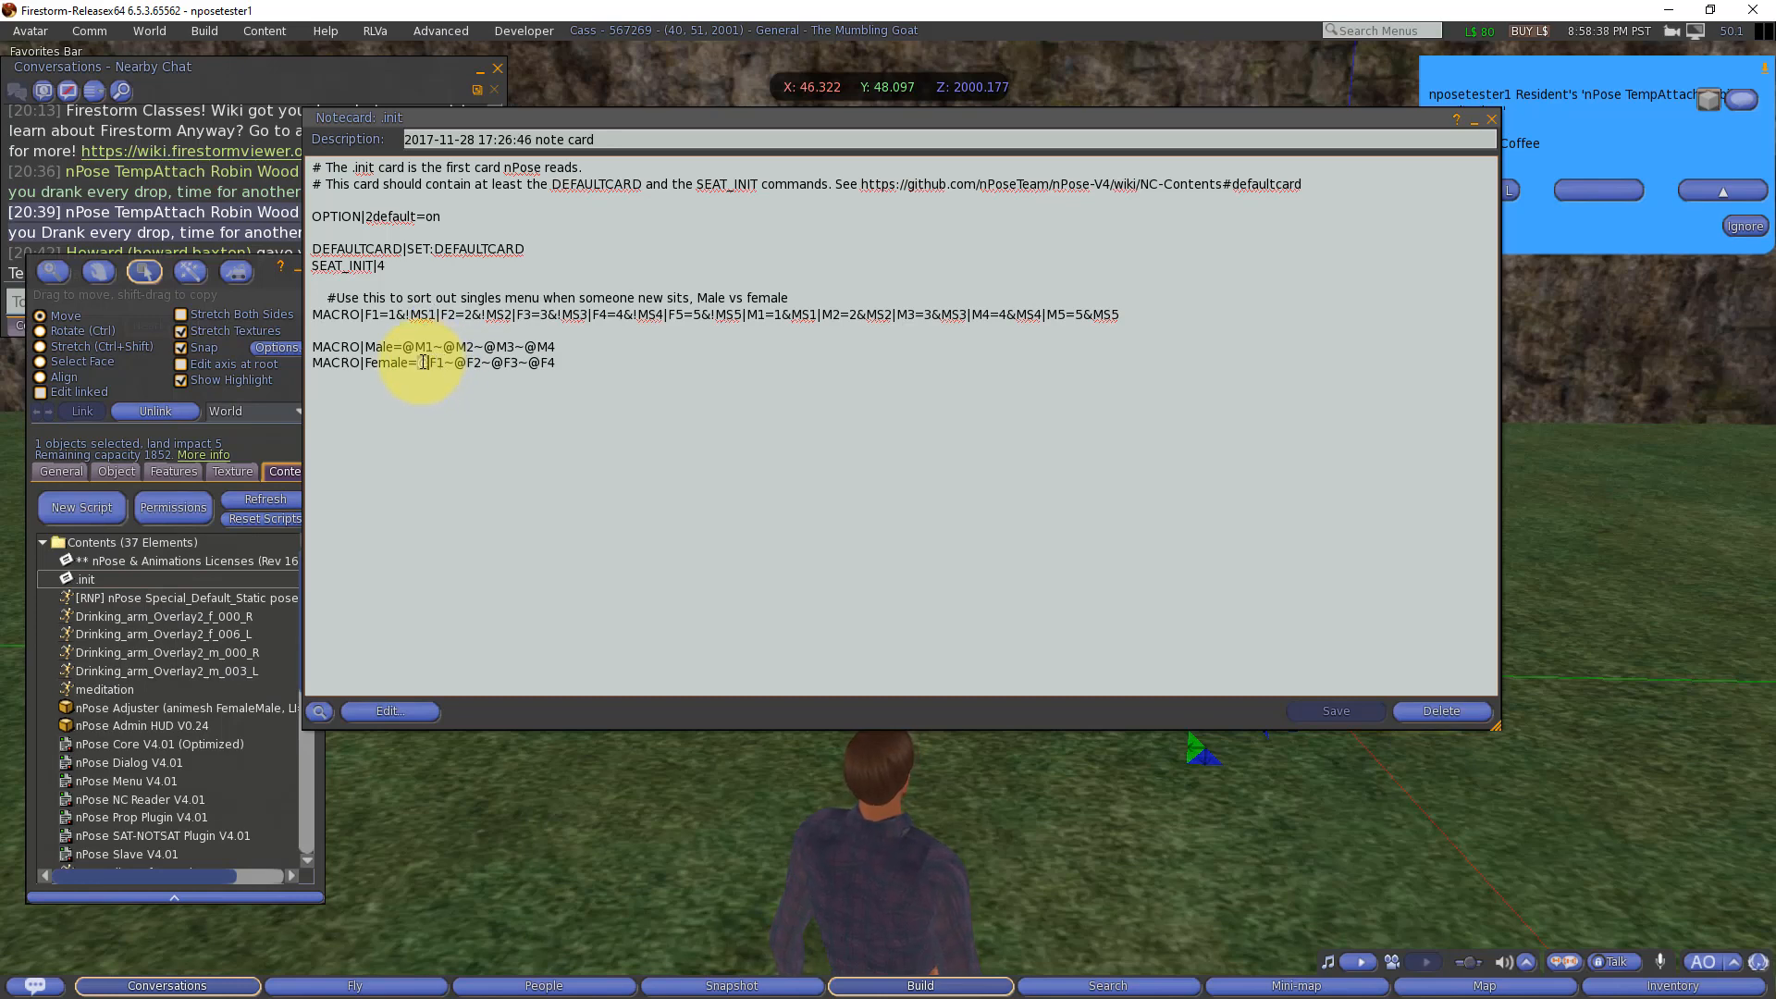
pyautogui.moveTo(421, 361); pyautogui.dragTo(438, 359)
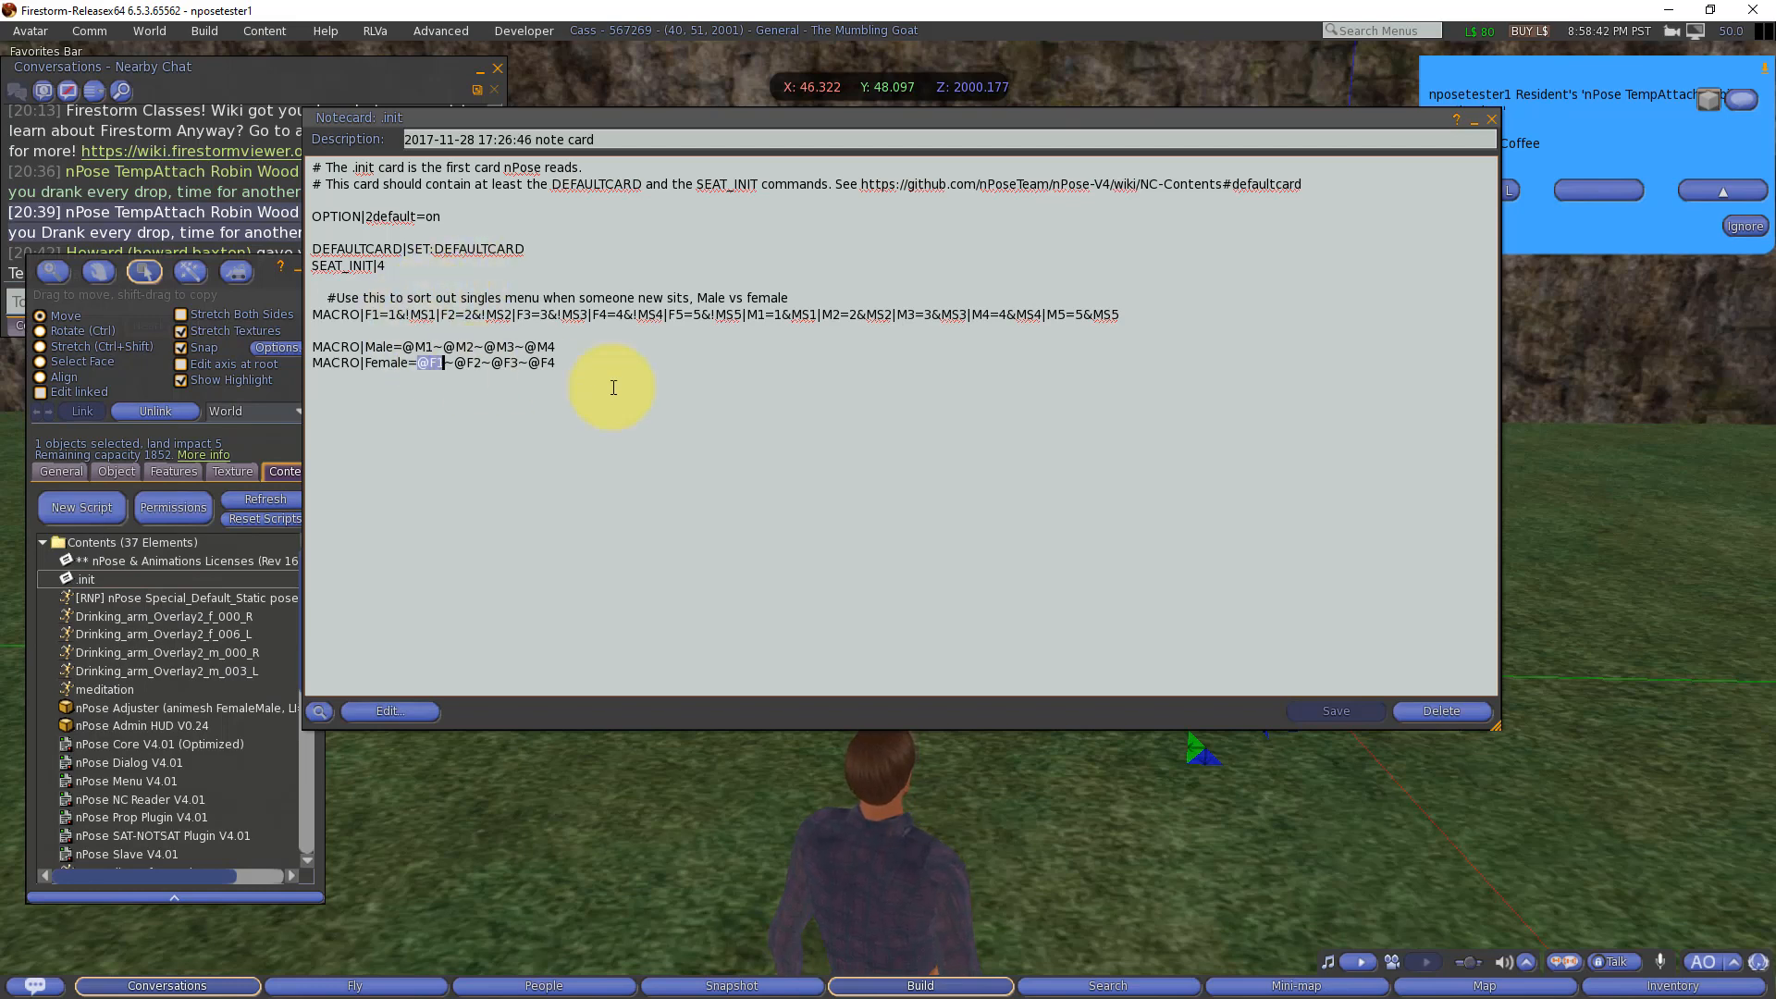
pyautogui.click(1490, 126)
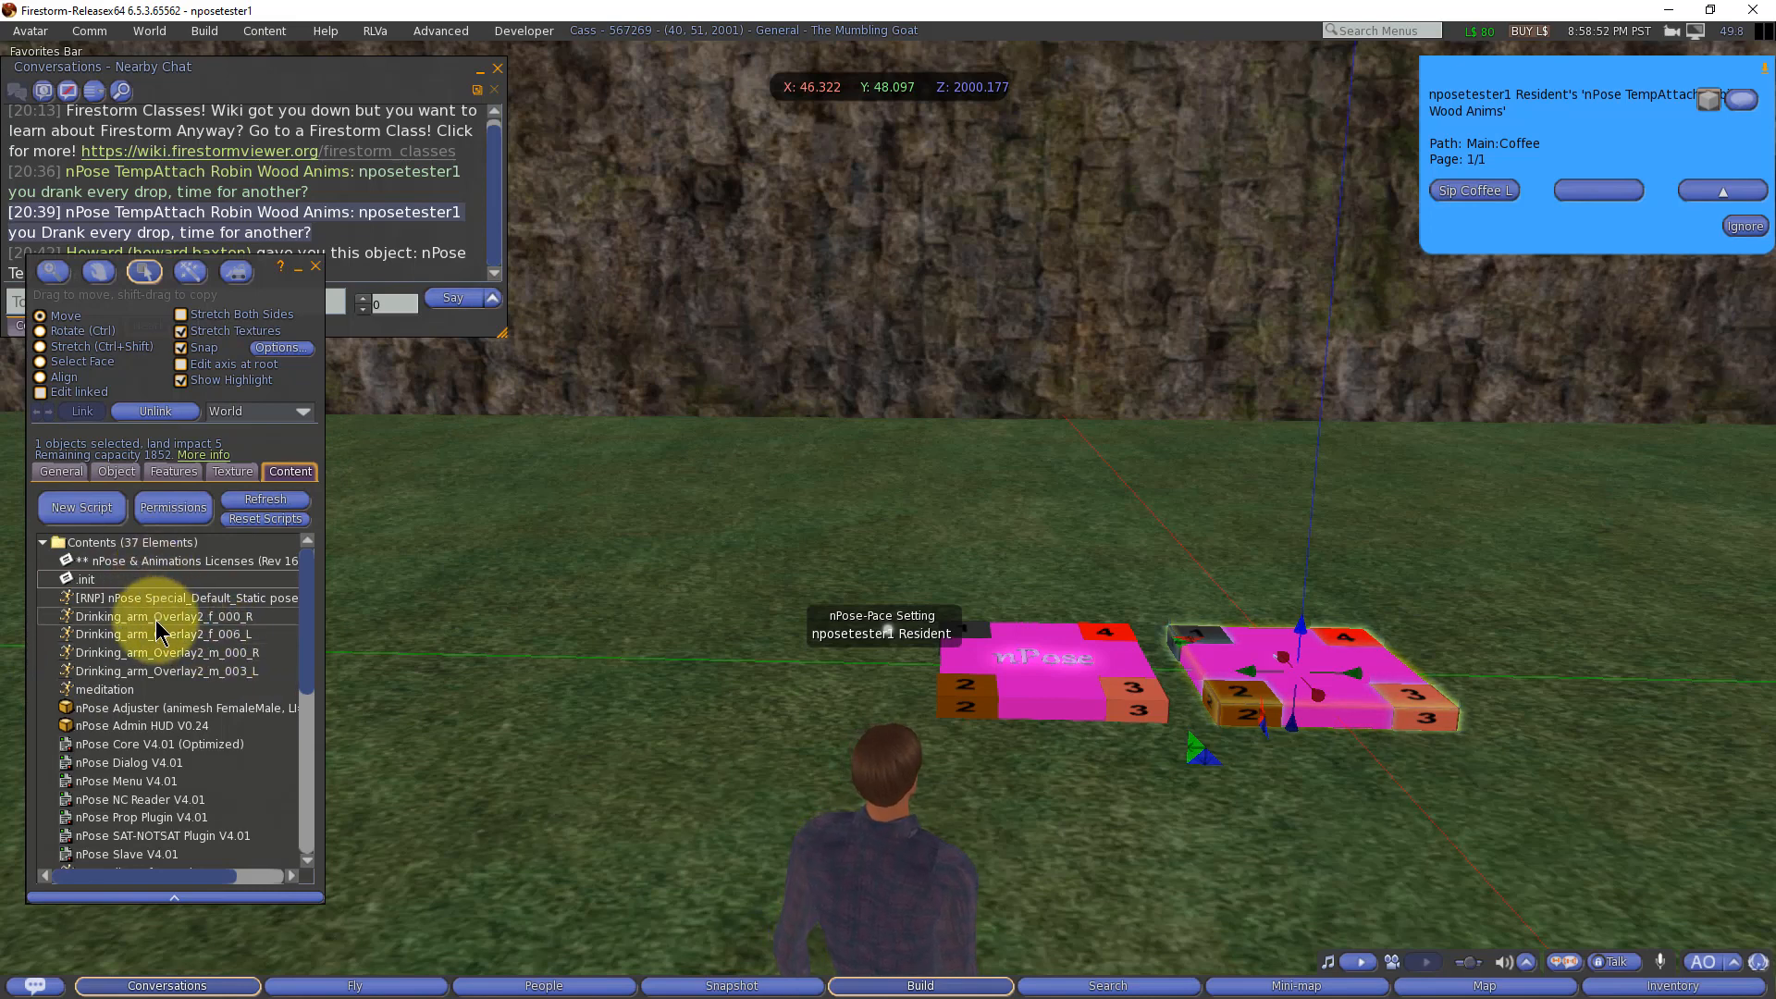
# Step: Open the SET:Coffee:Sip Coffee L notecard and review its PLUGINMENU|void and TIMER lines
pyautogui.scroll(-1, 182, 681)
pyautogui.scroll(-14, 183, 682)
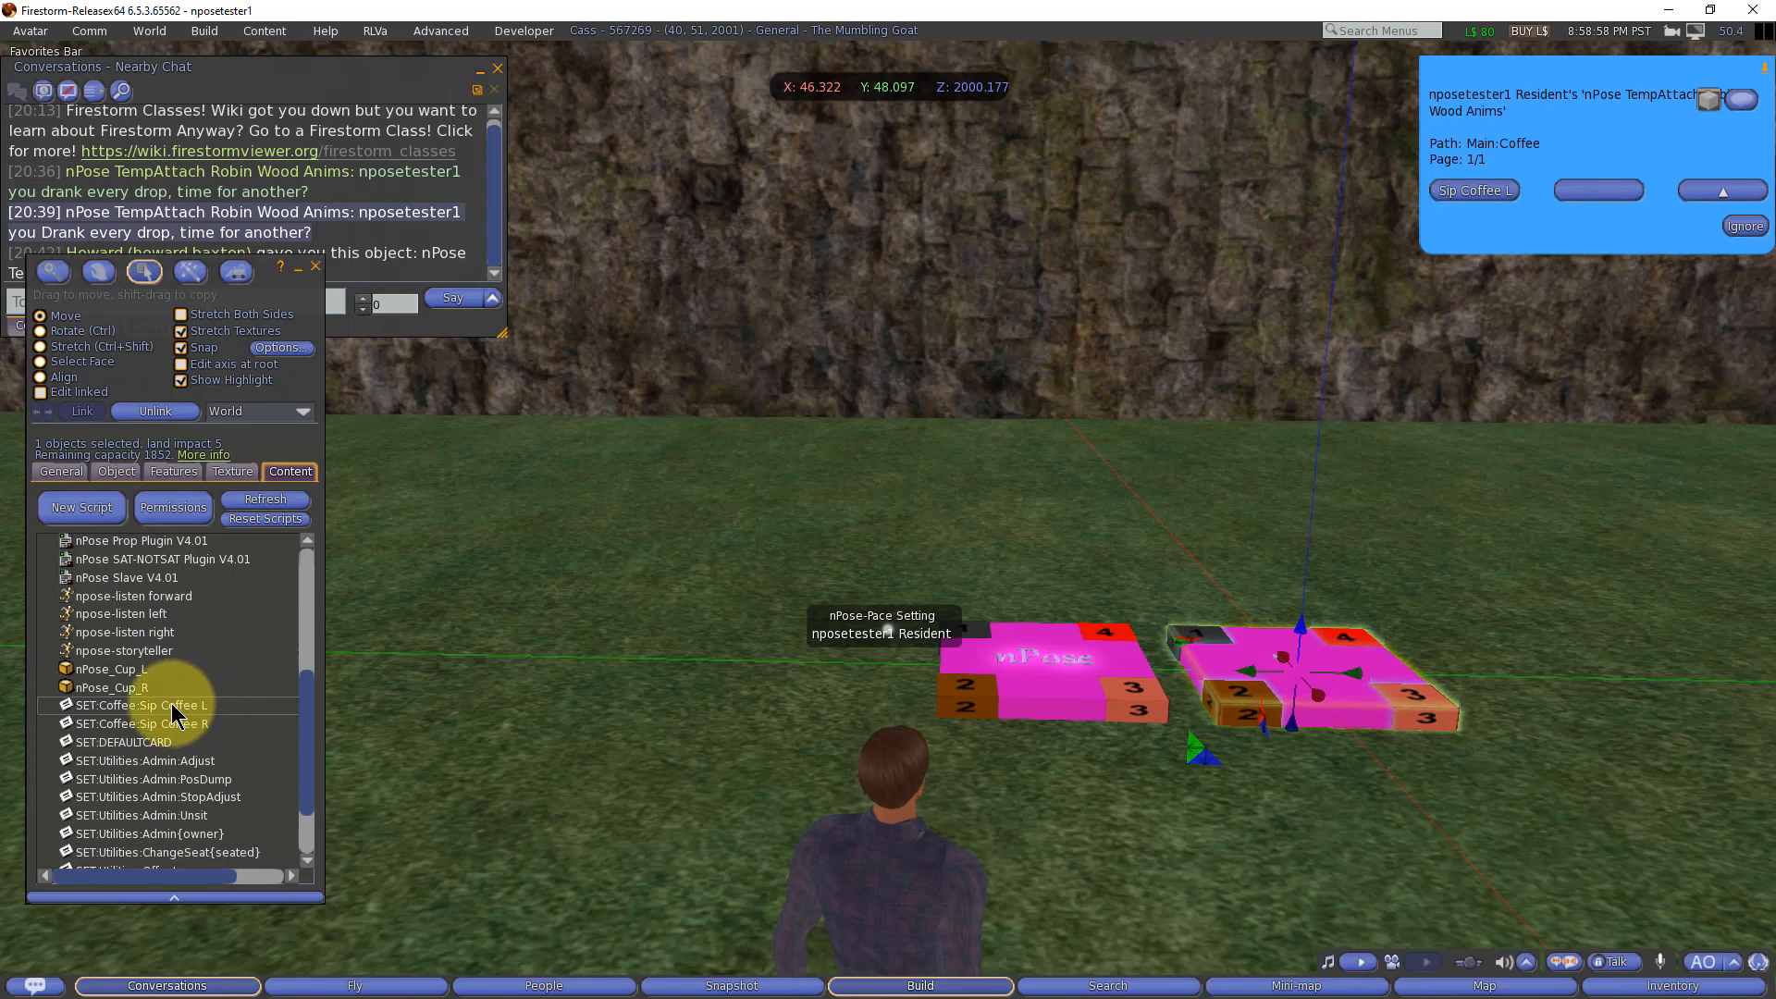
pyautogui.doubleClick(170, 703)
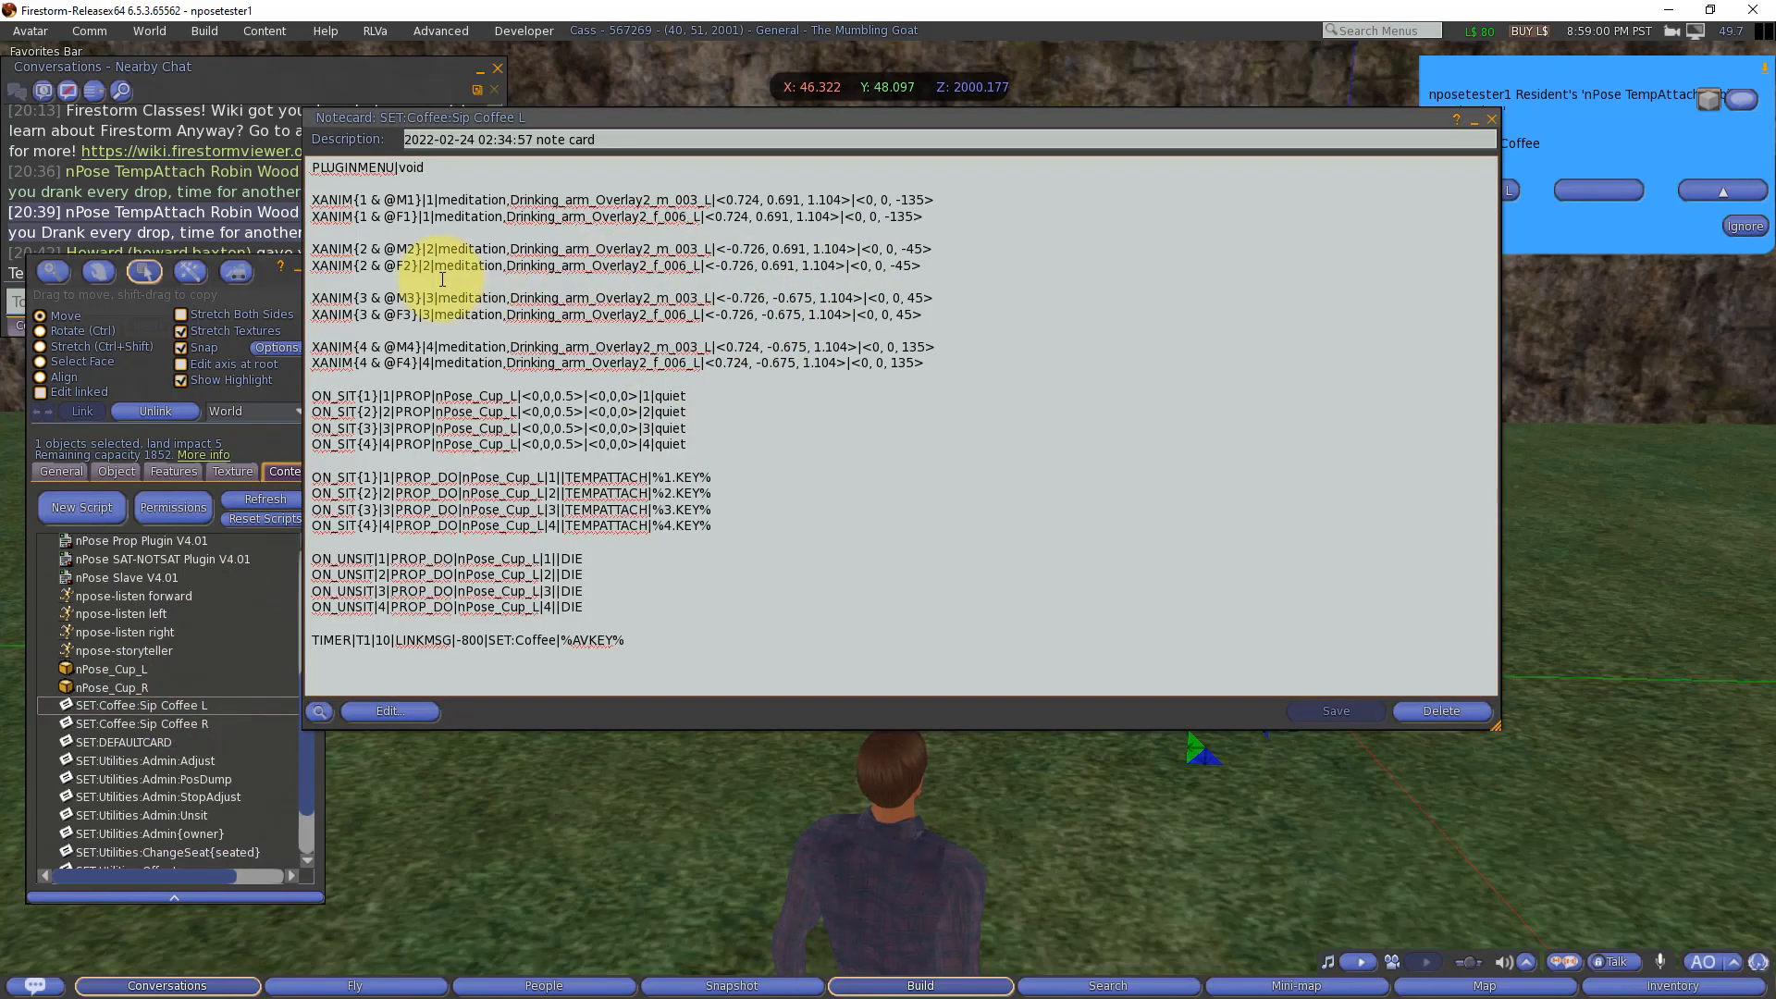
pyautogui.moveTo(425, 167); pyautogui.dragTo(303, 167)
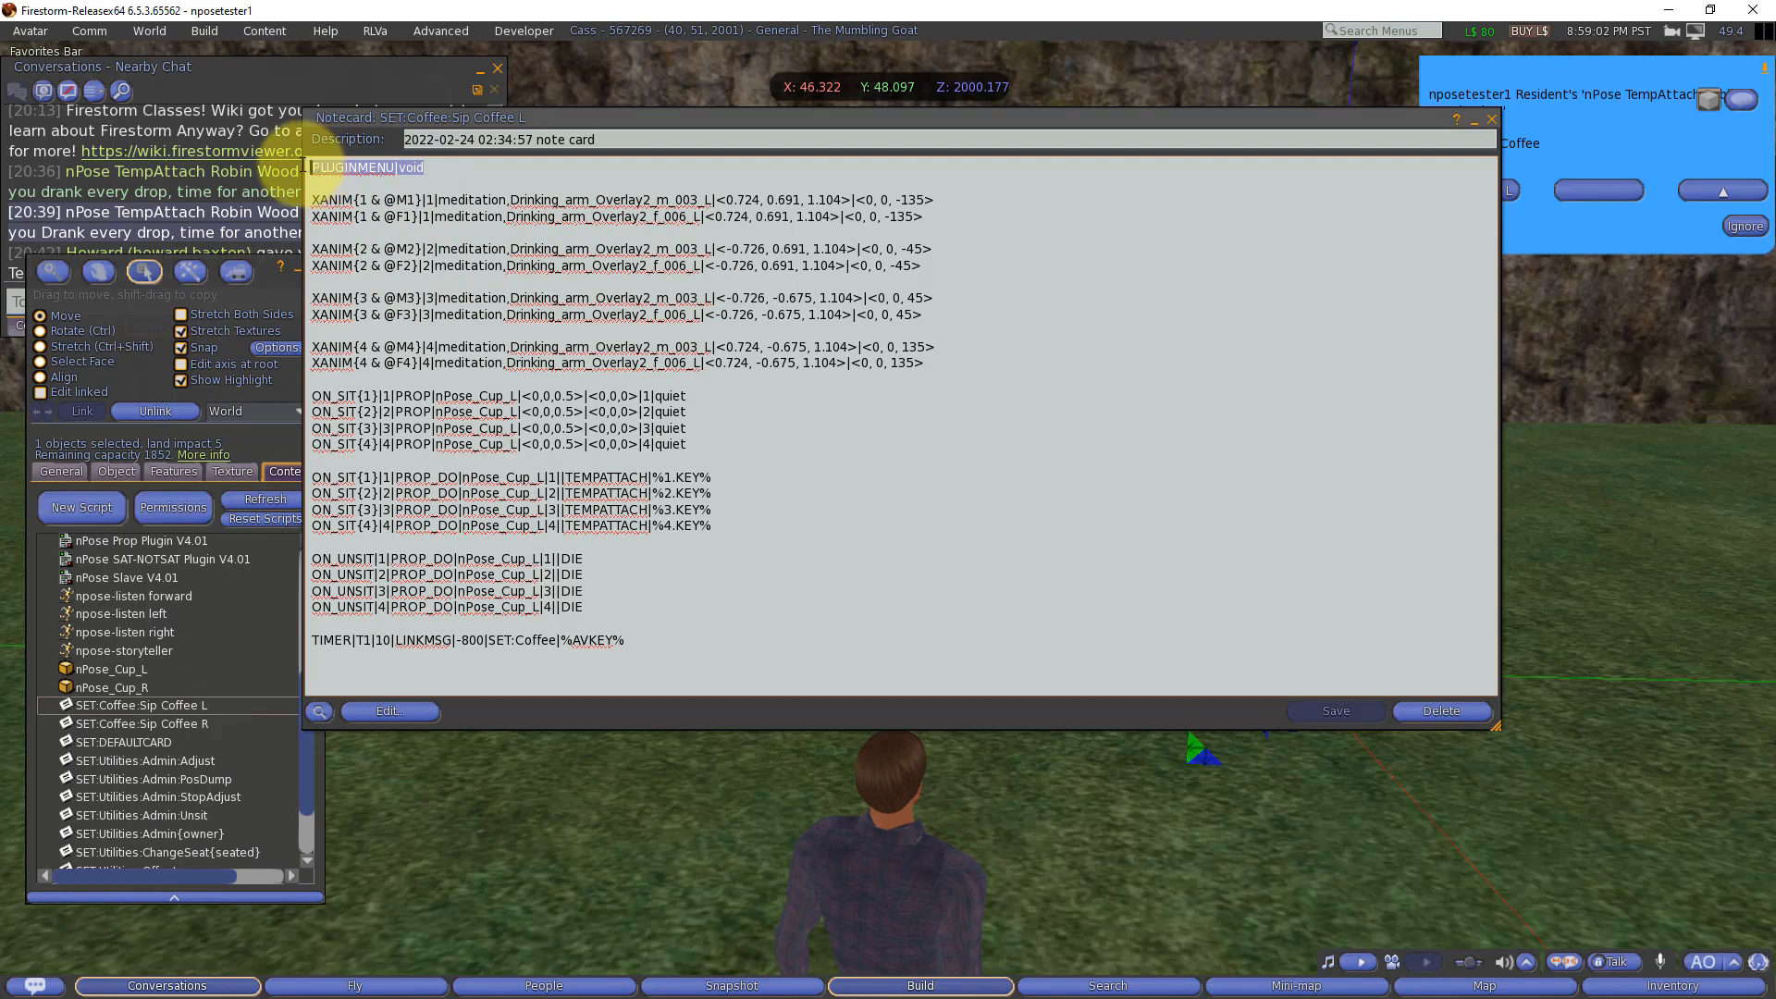
pyautogui.click(628, 640)
pyautogui.moveTo(628, 640); pyautogui.dragTo(312, 639)
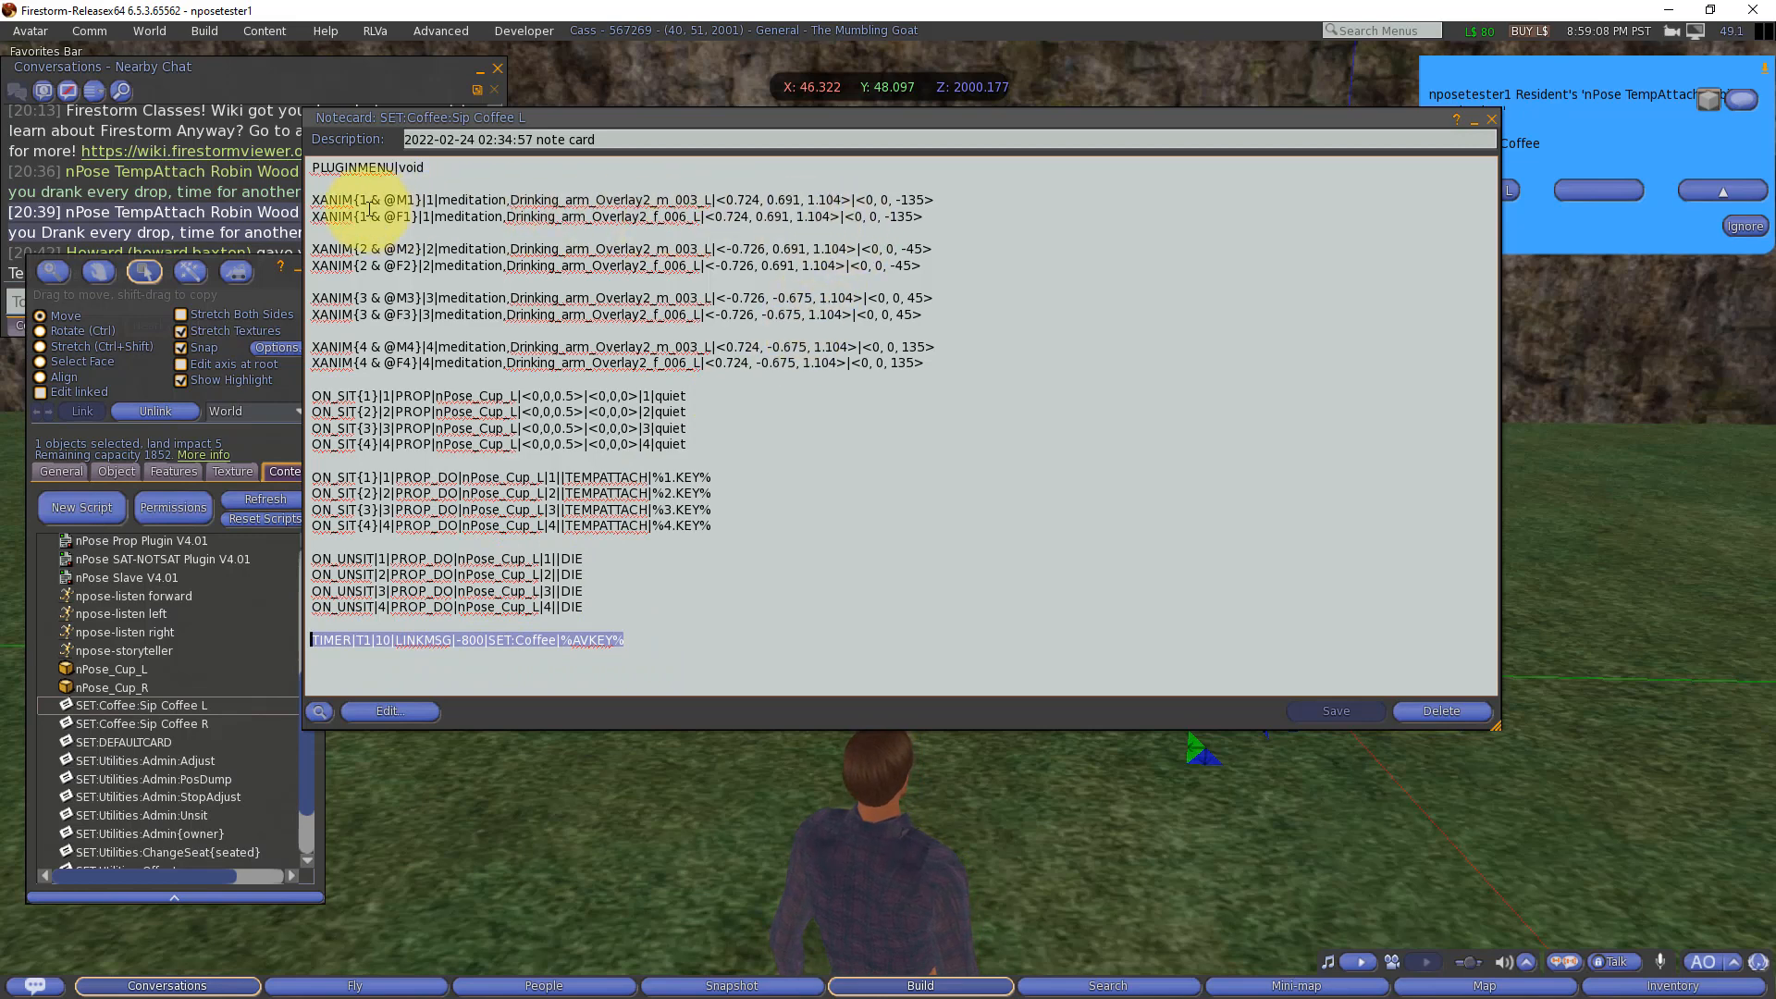
pyautogui.doubleClick(328, 200)
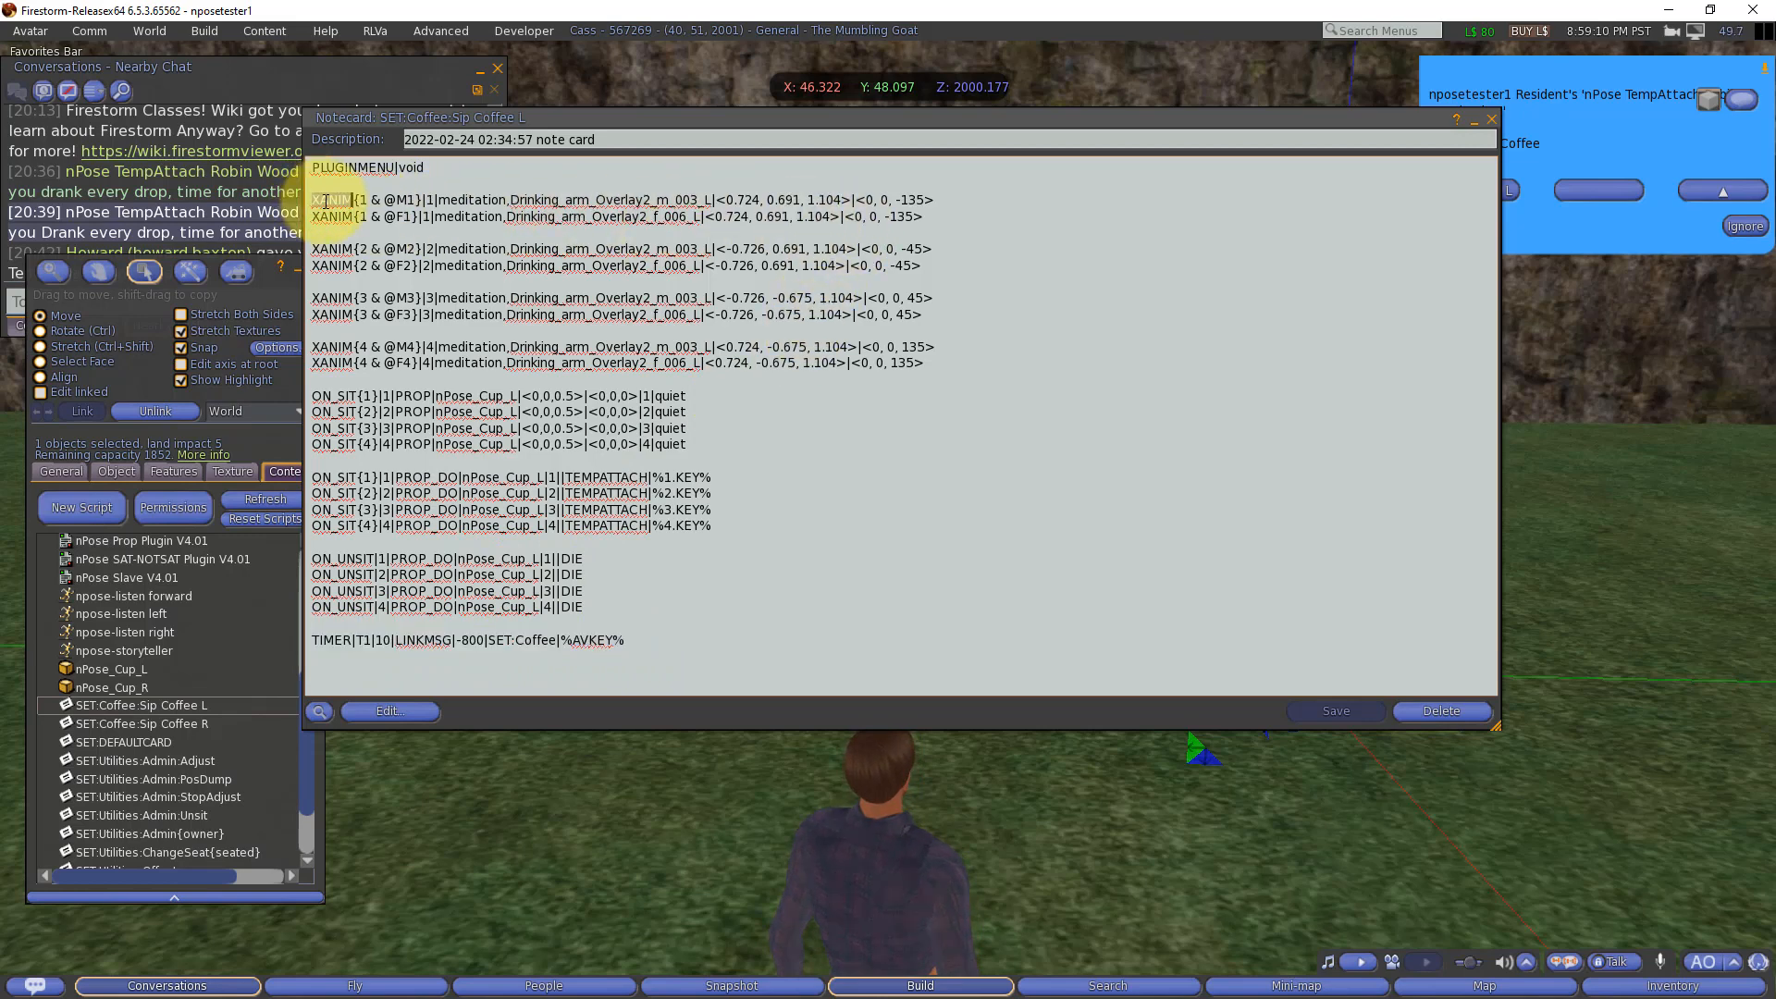
pyautogui.click(361, 201)
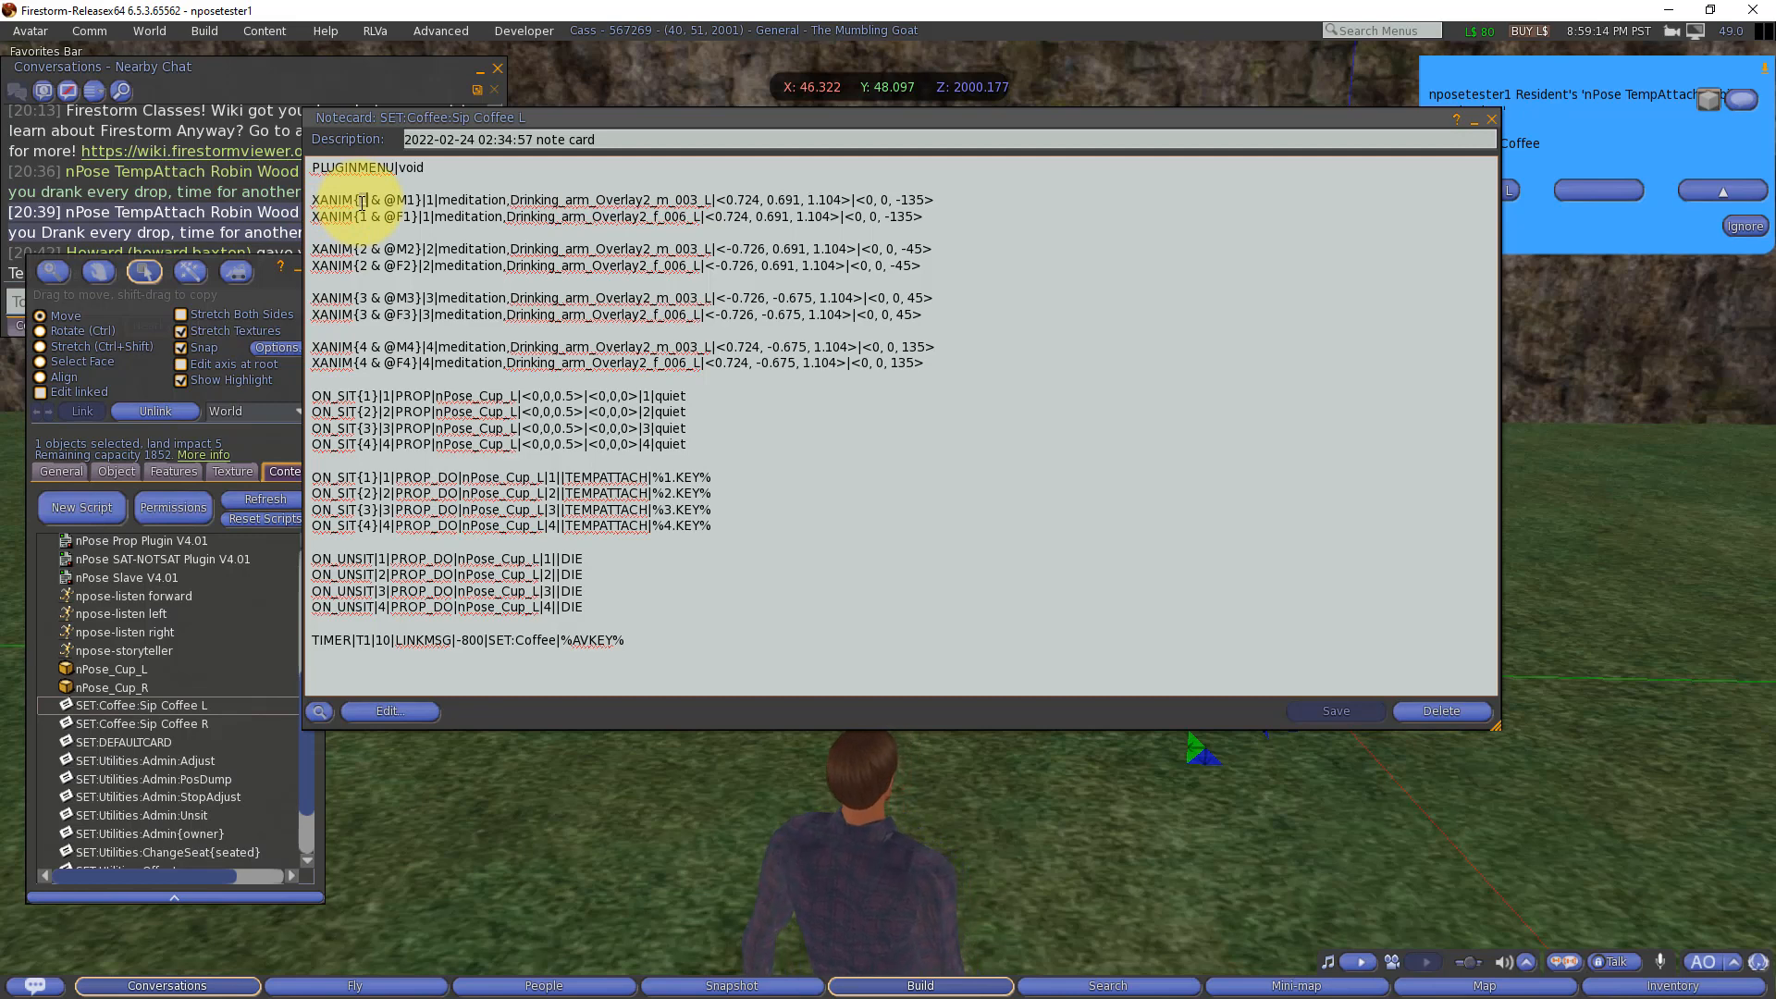
pyautogui.doubleClick(361, 200)
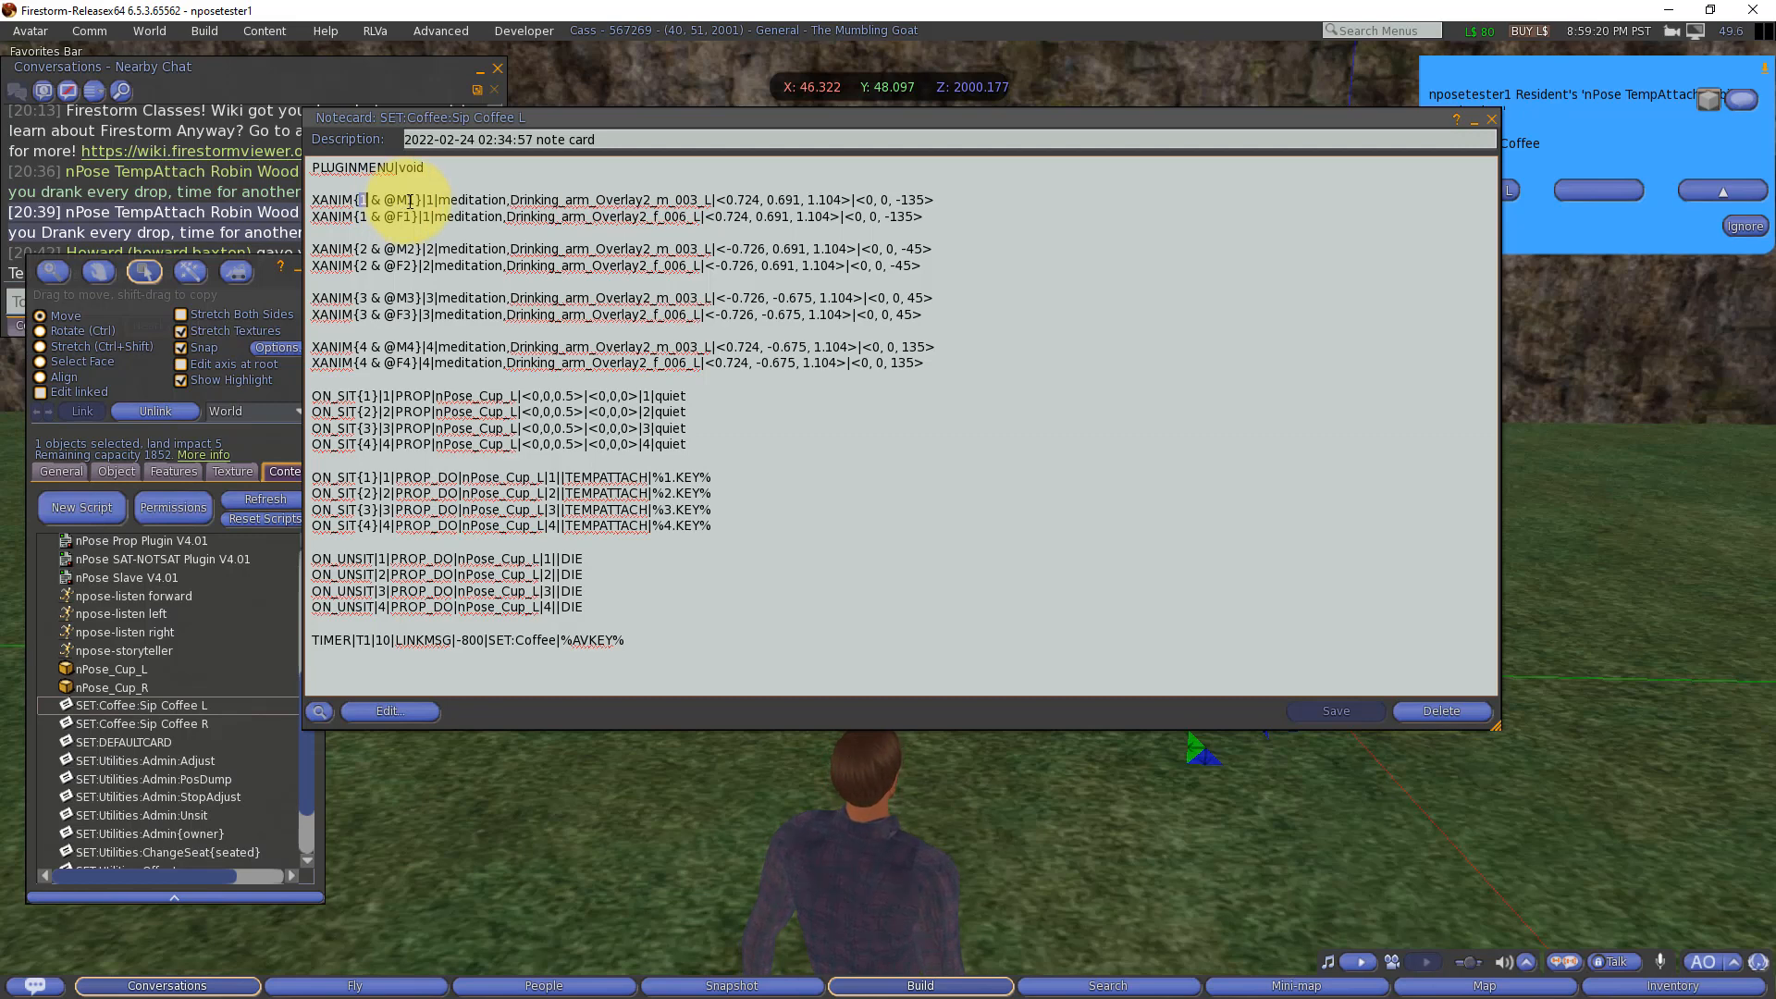
pyautogui.scroll(5, 139, 578)
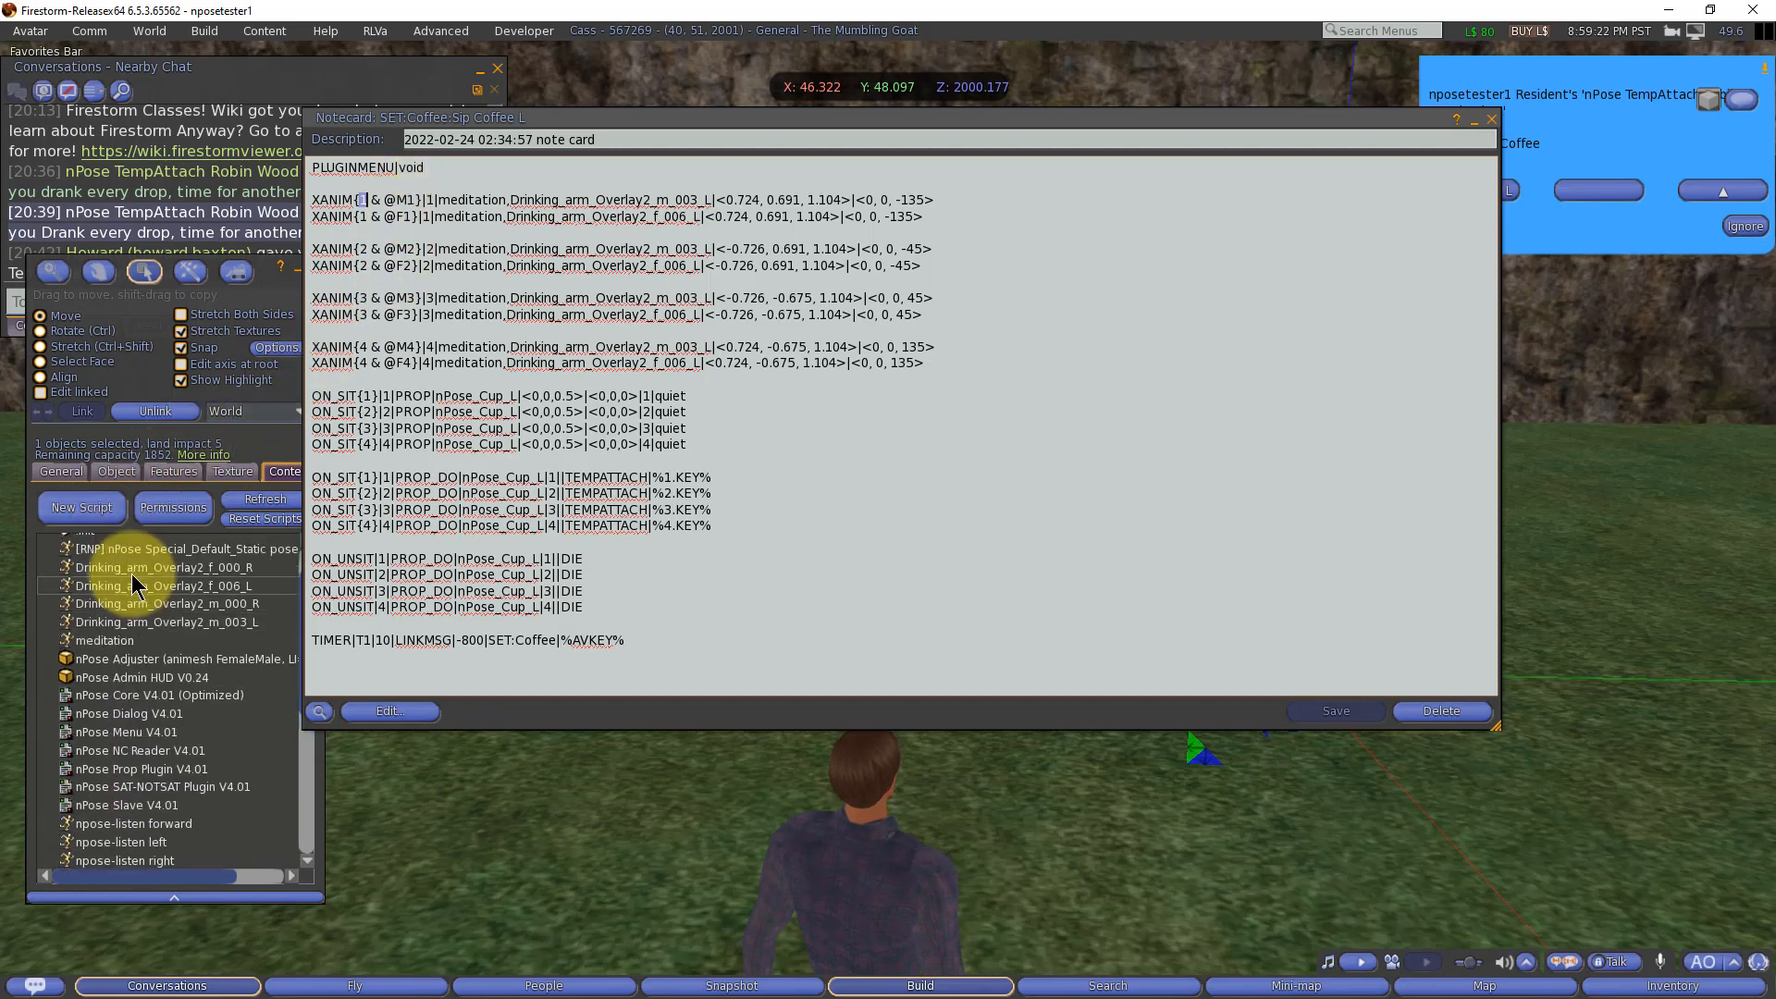
pyautogui.doubleClick(88, 579)
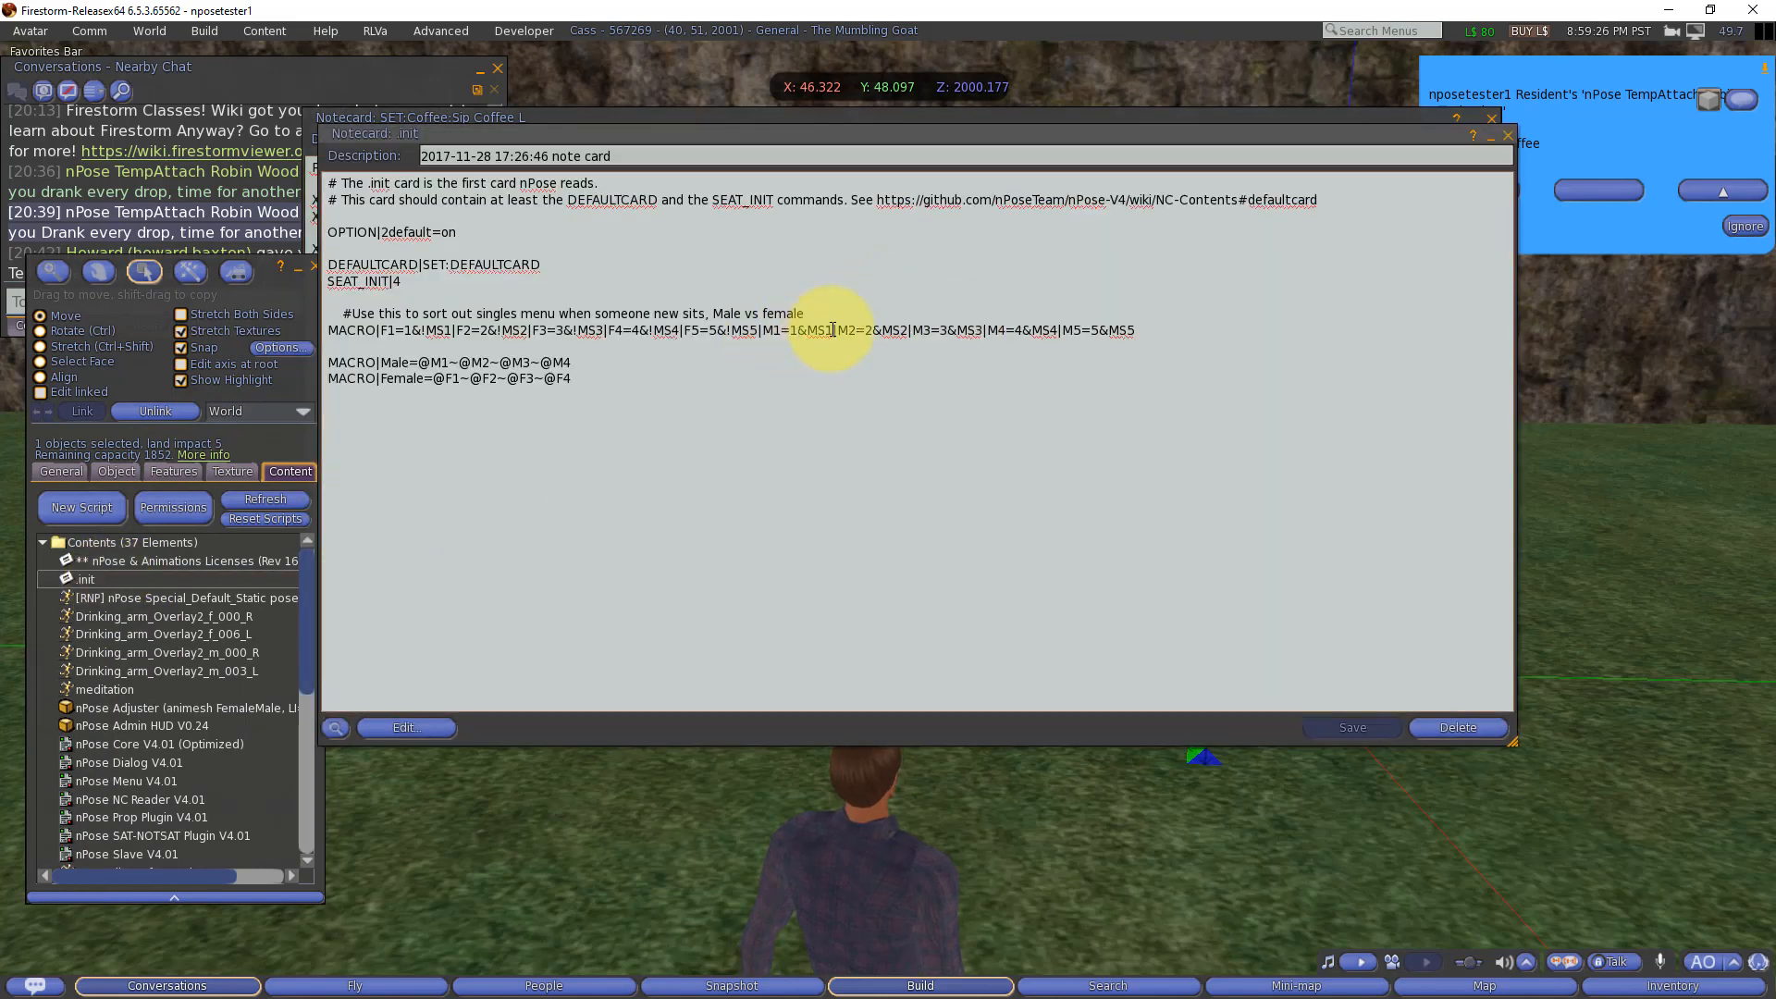
pyautogui.moveTo(775, 331); pyautogui.dragTo(783, 331)
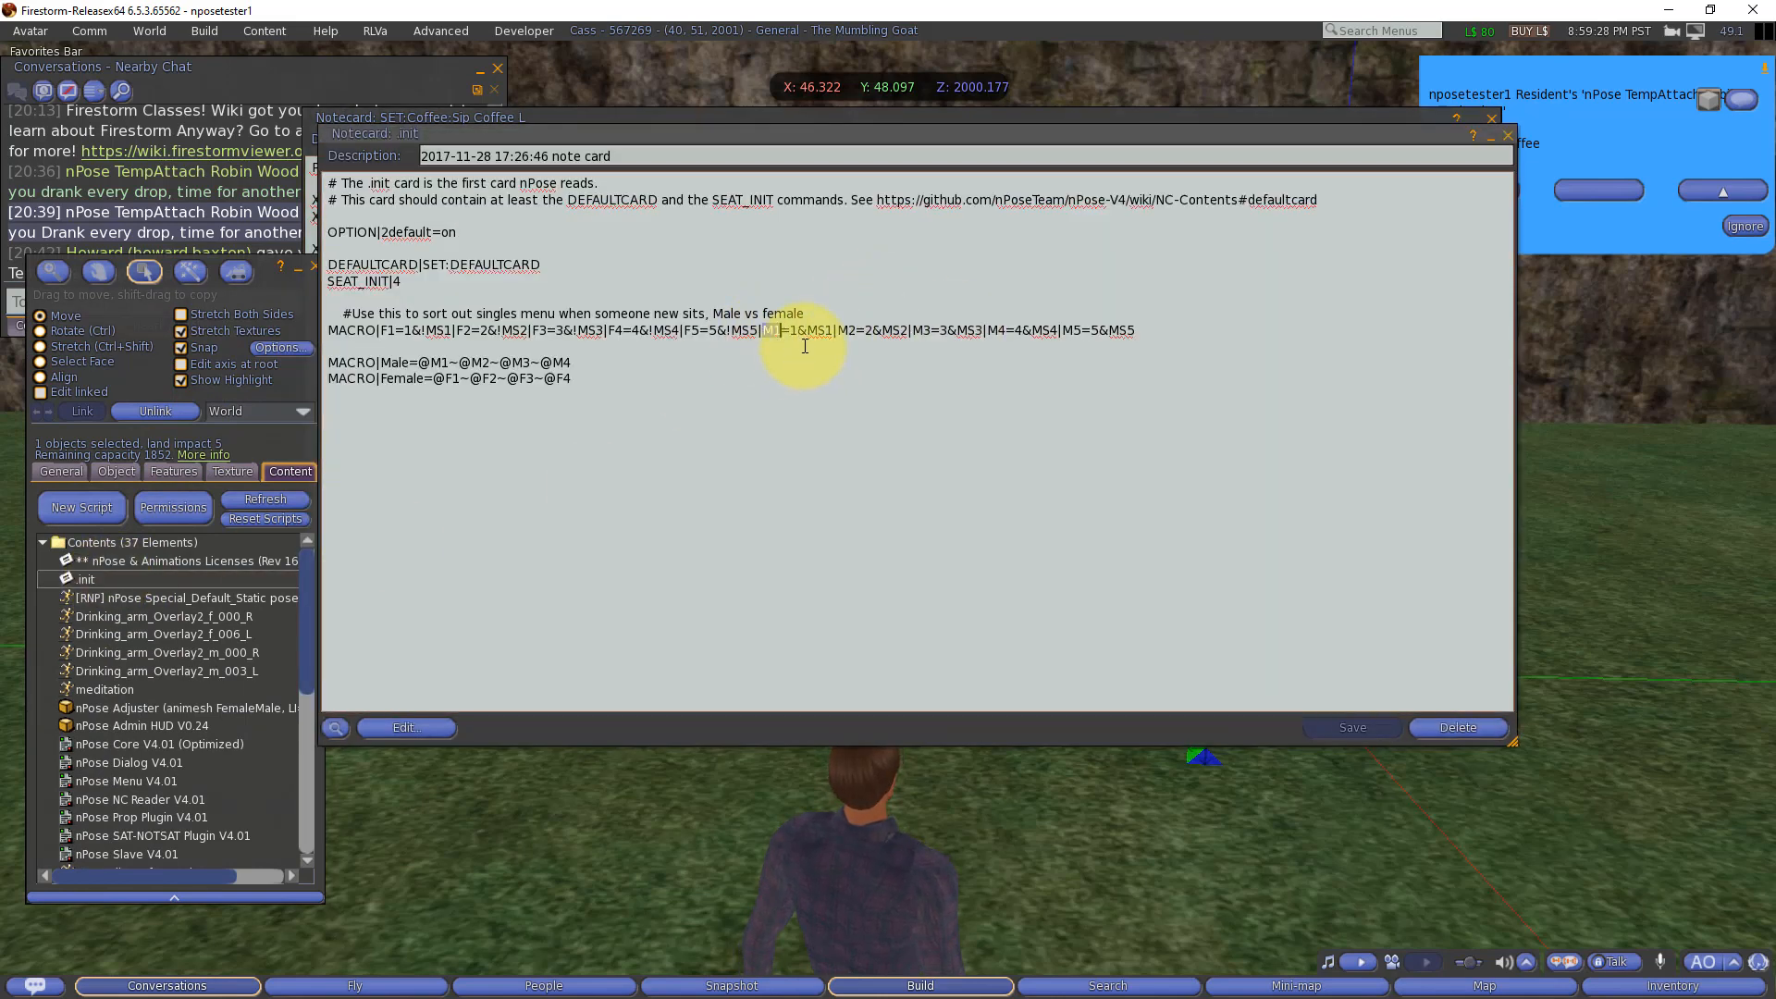
pyautogui.click(1490, 136)
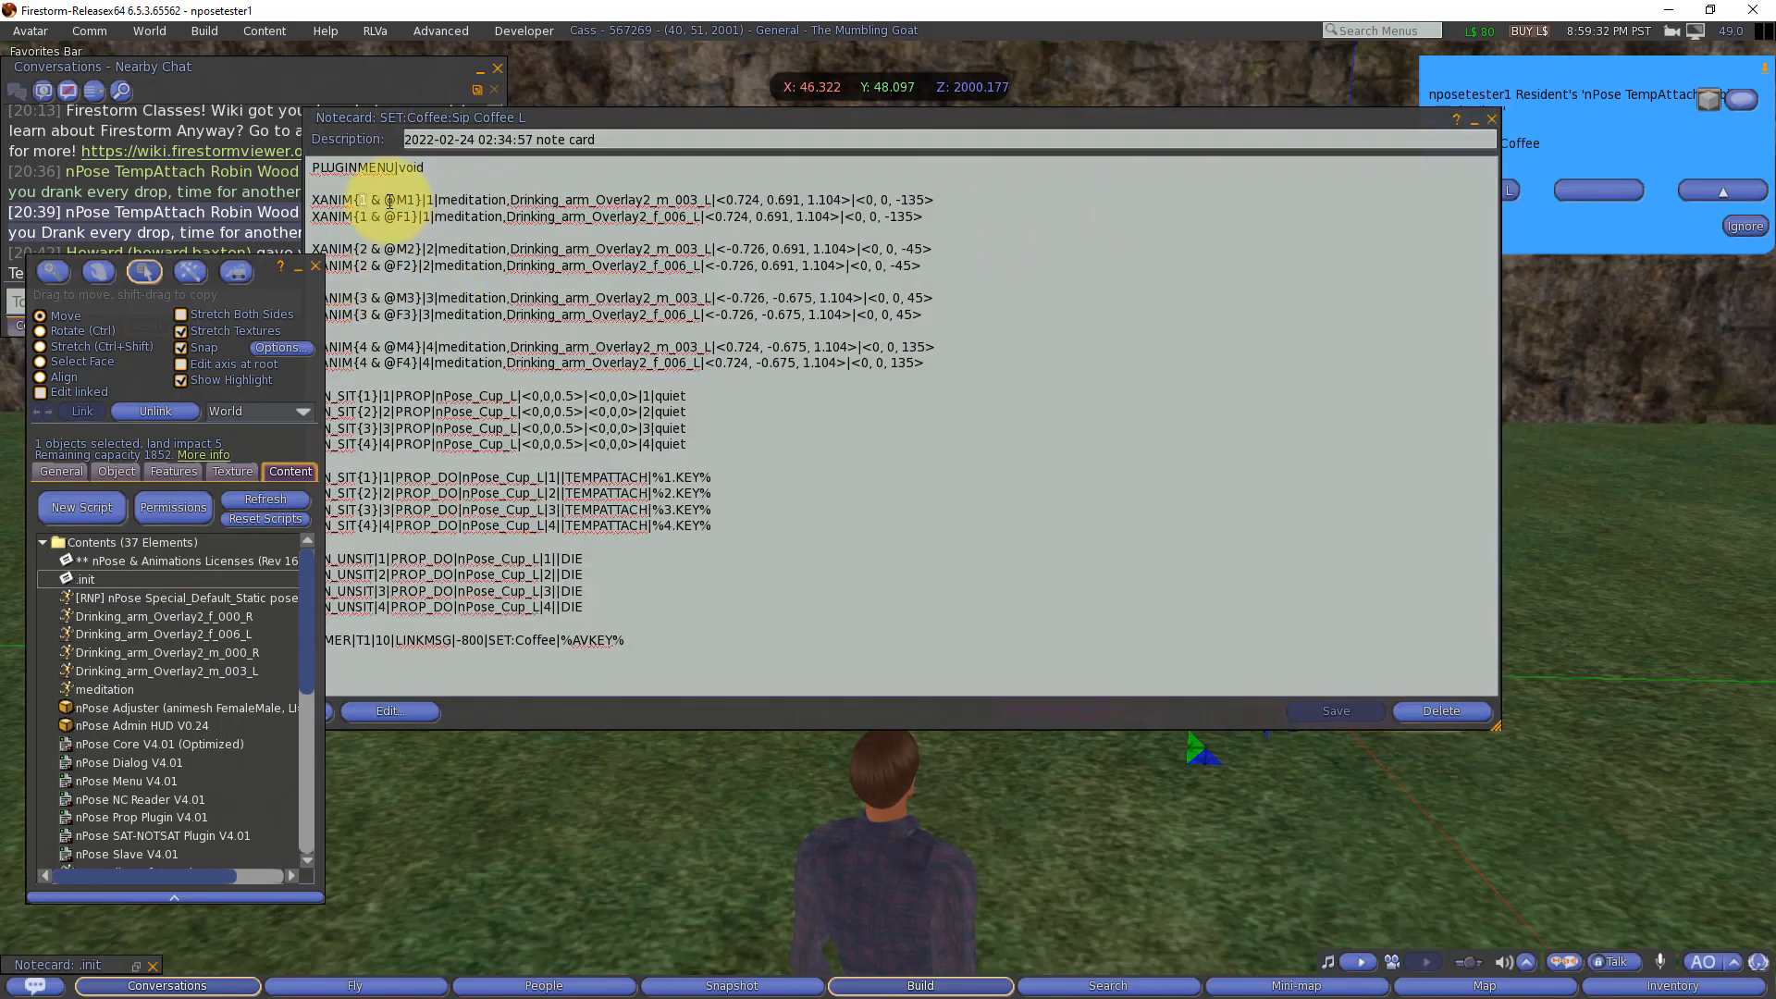
pyautogui.moveTo(384, 201); pyautogui.dragTo(412, 201)
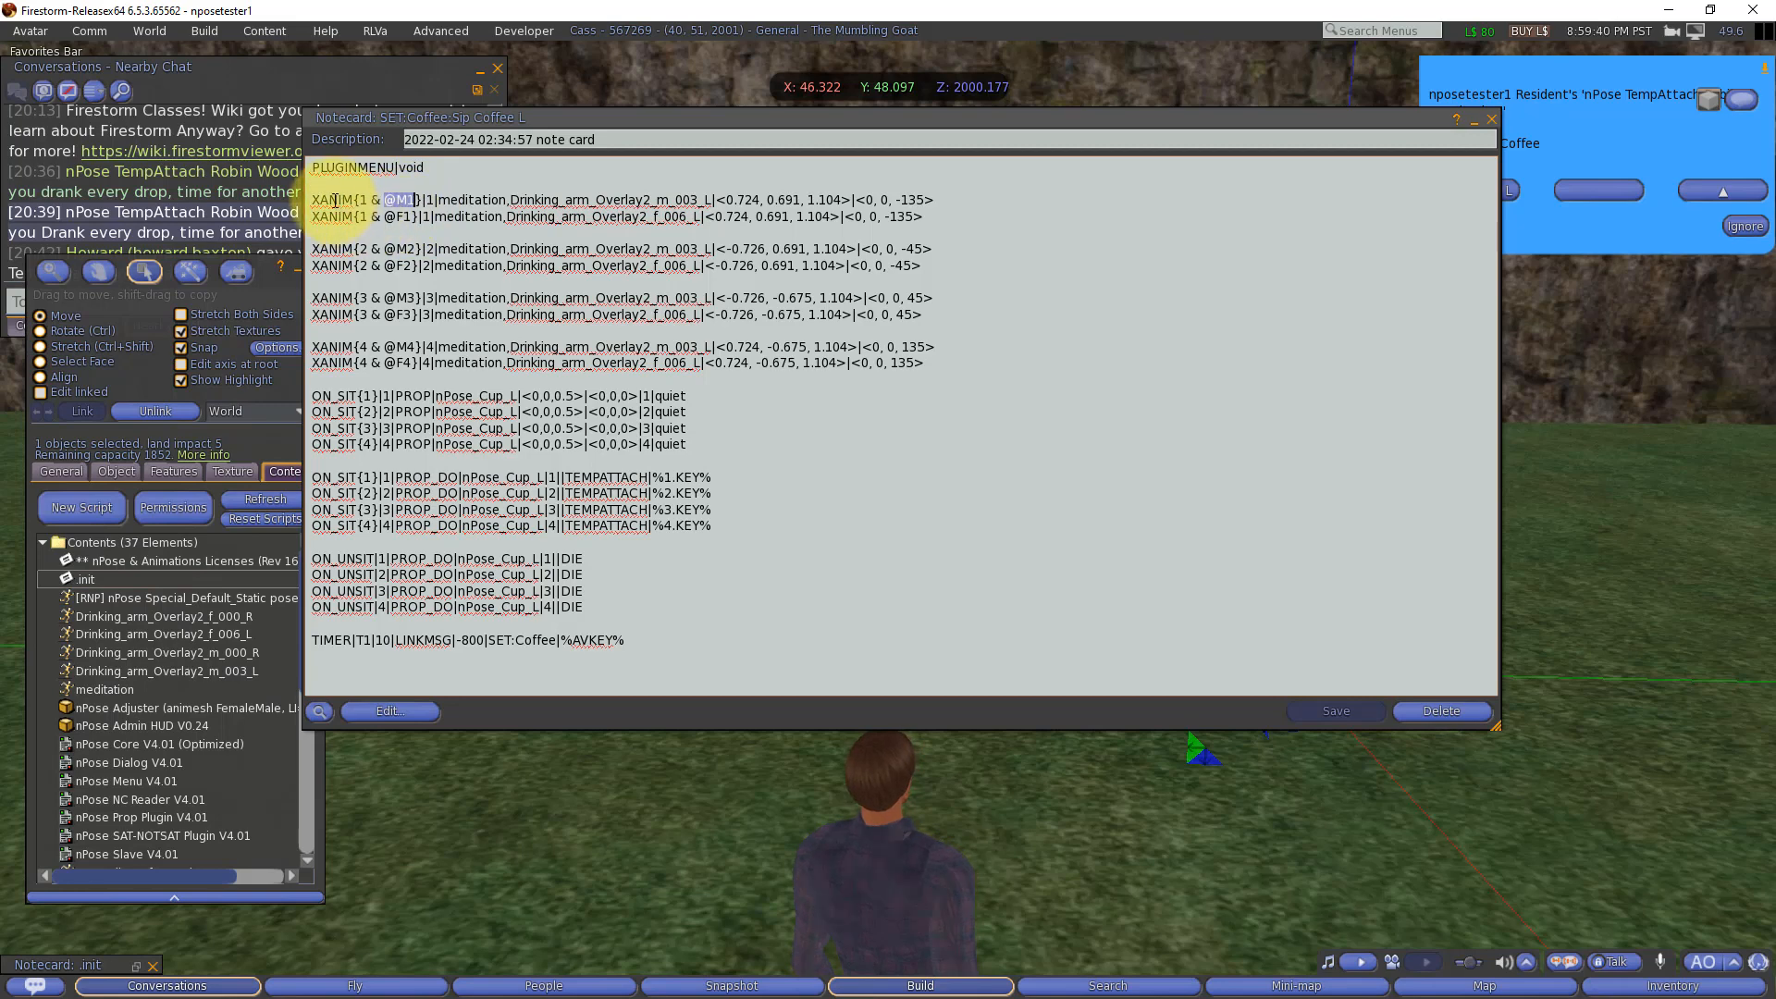
pyautogui.moveTo(355, 201); pyautogui.dragTo(419, 201)
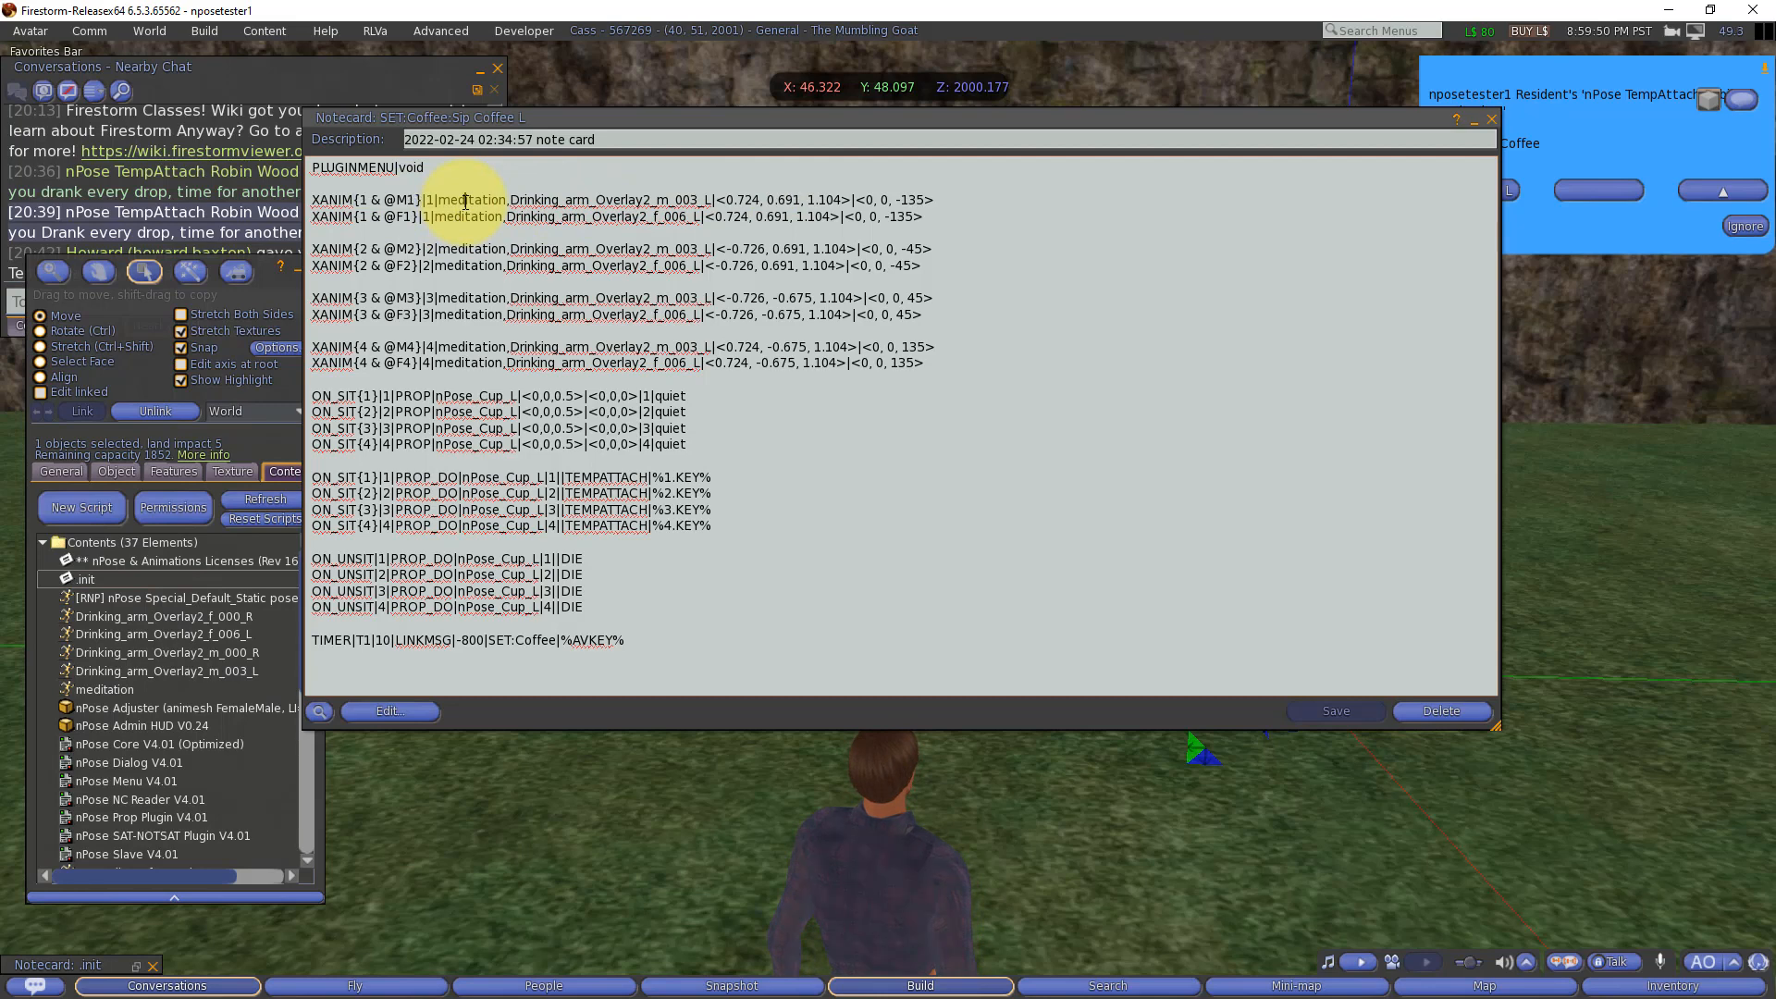
# Step: Compare the meditation and left drinking overlay animations in Sip Coffee L's seat 1 male and female XANIM lines with the object's contents
pyautogui.doubleClick(467, 201)
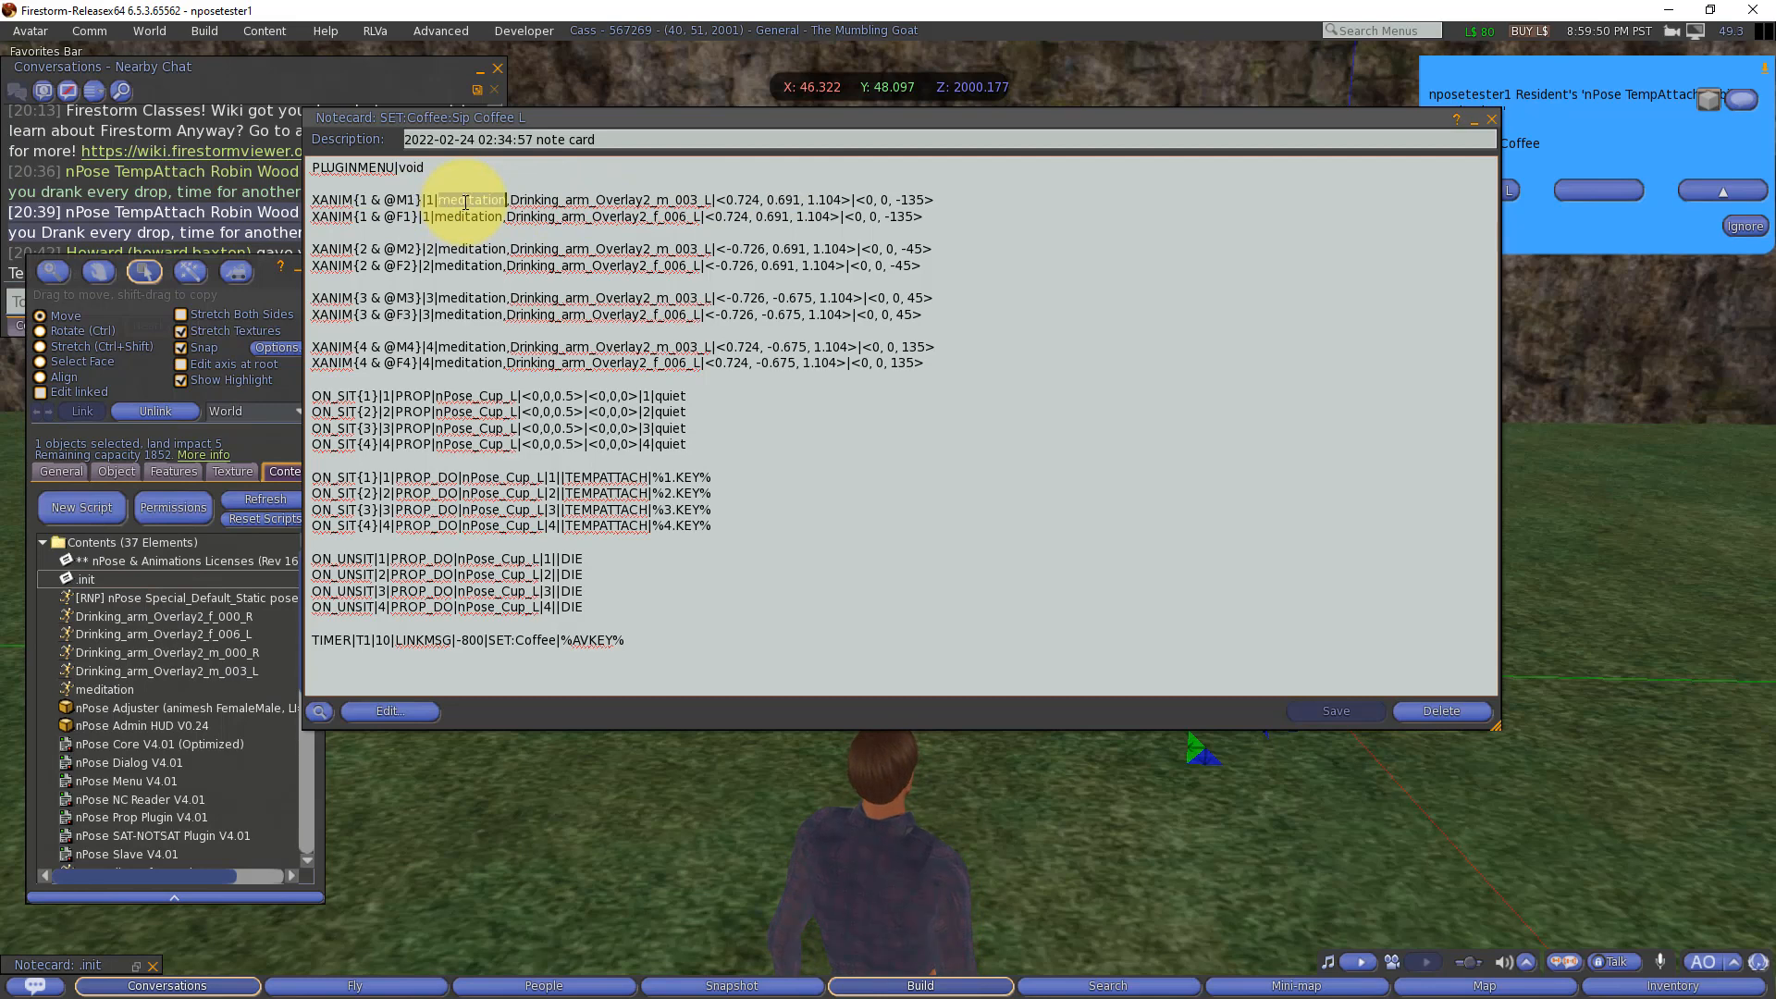
pyautogui.doubleClick(622, 202)
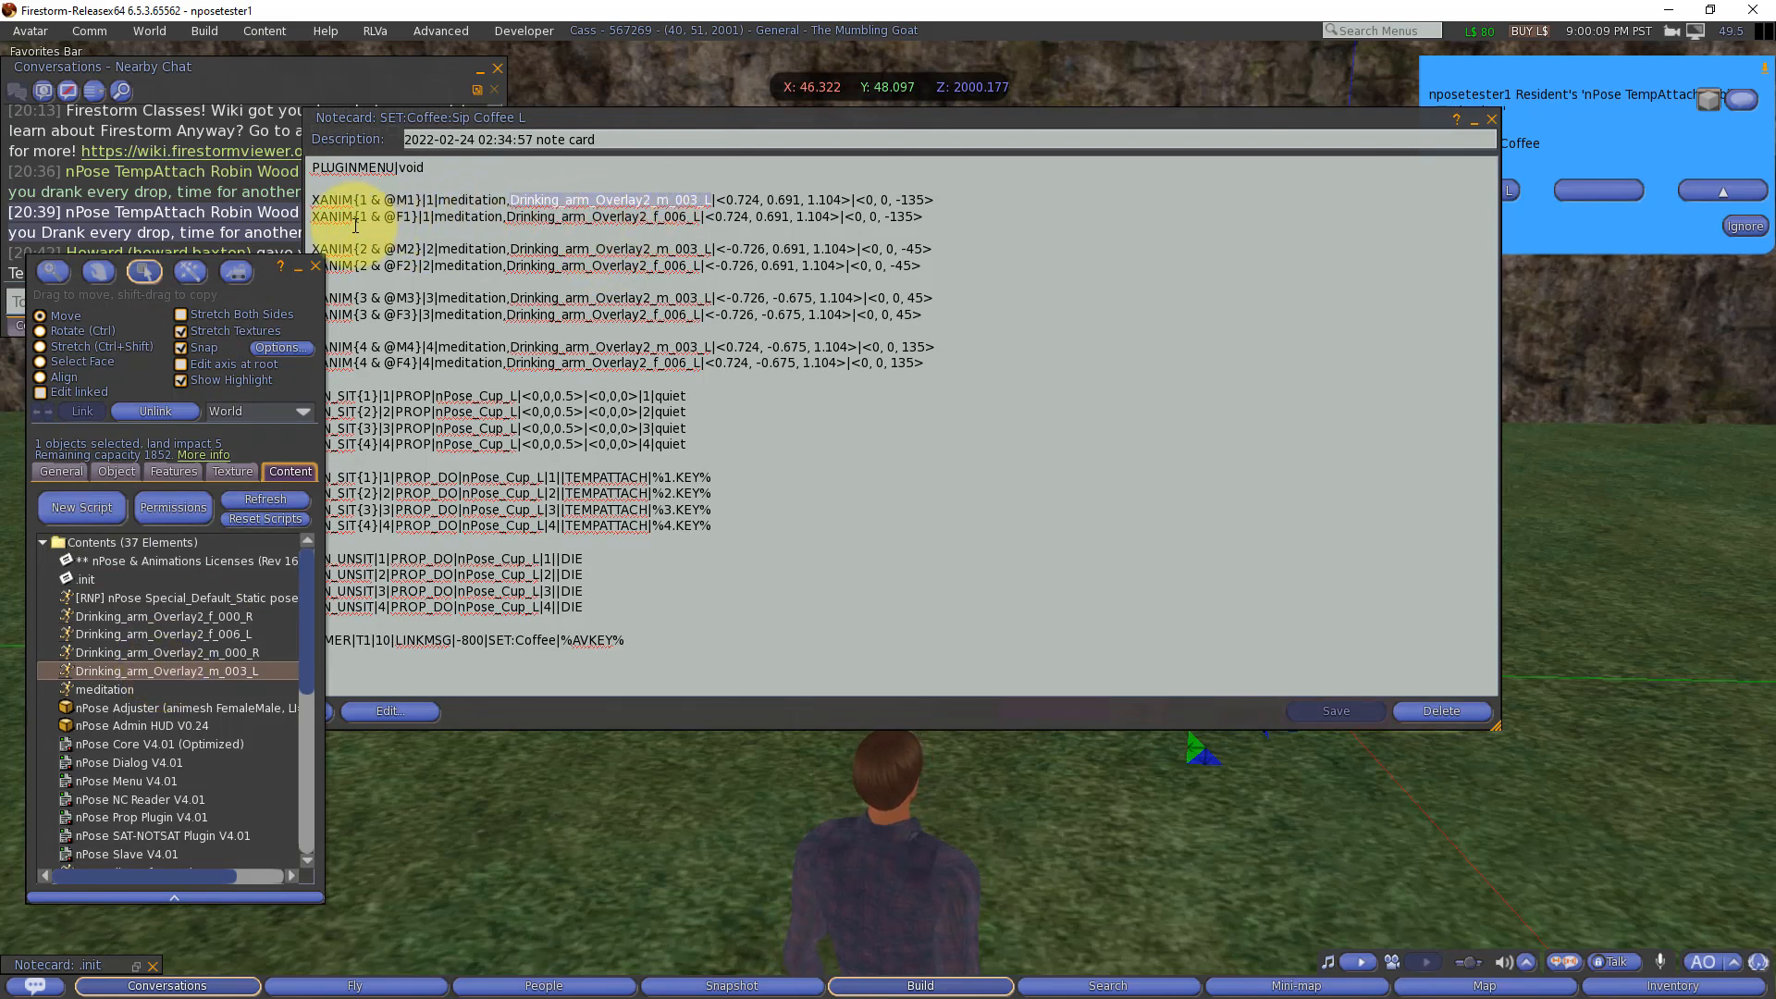
pyautogui.doubleClick(405, 218)
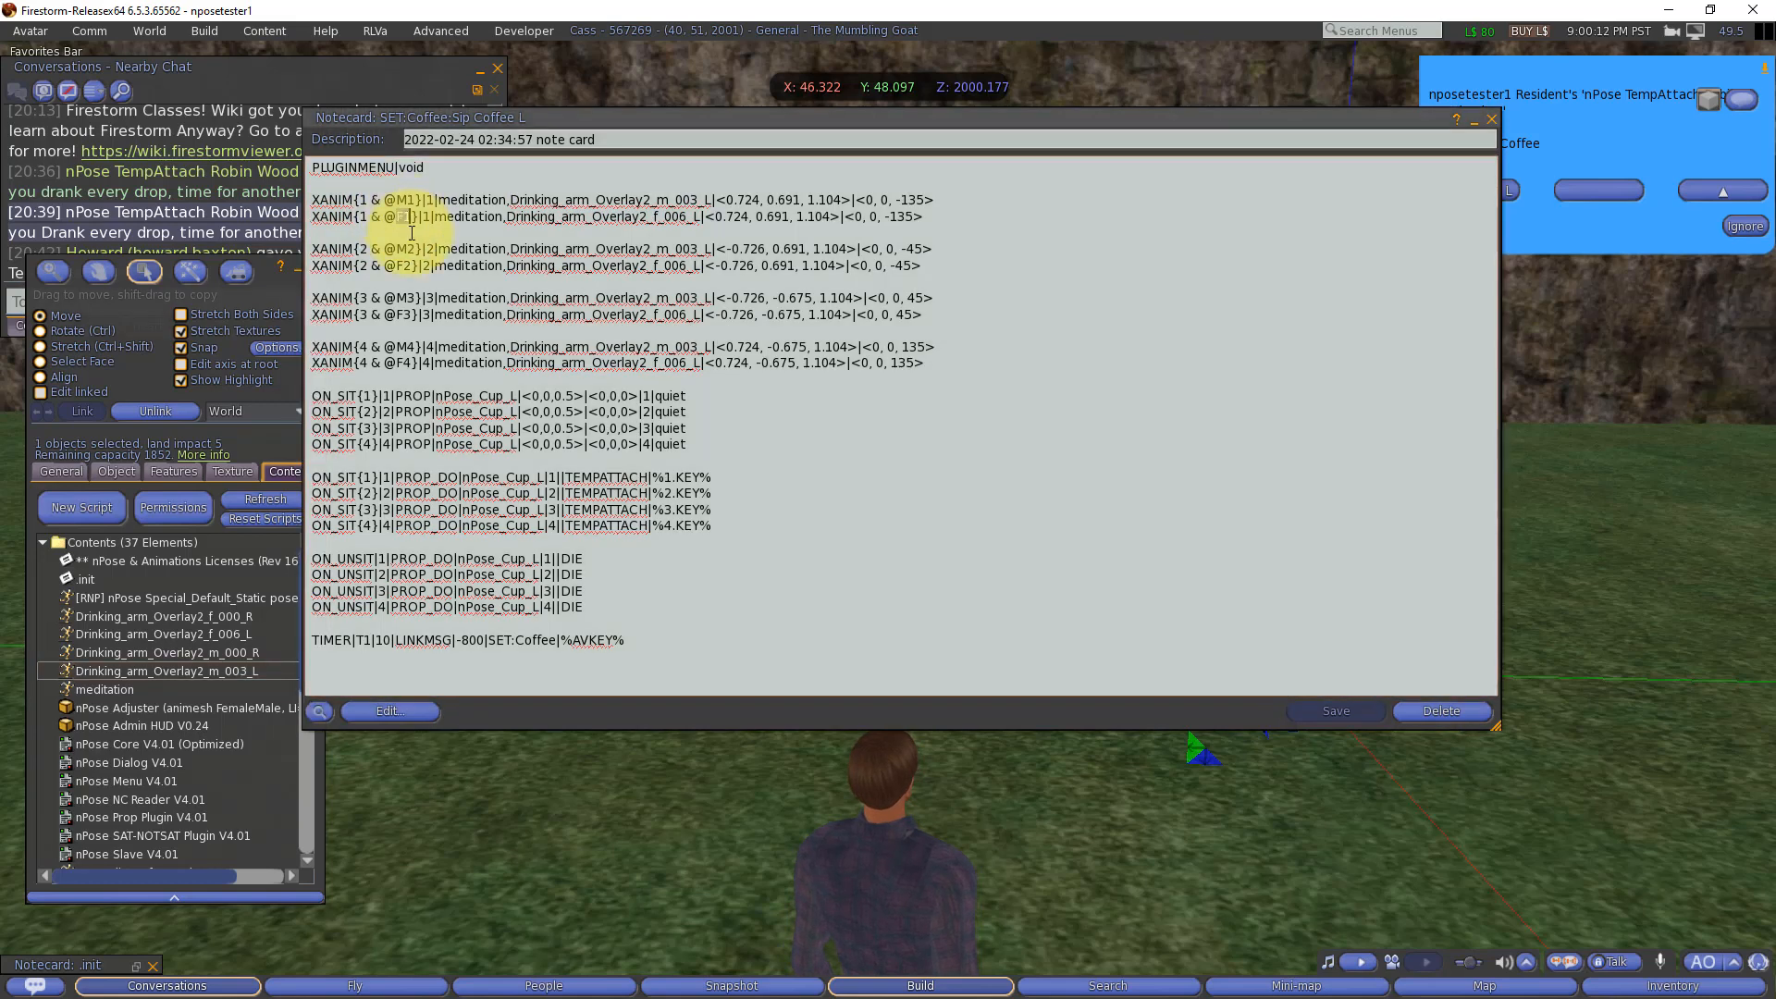
pyautogui.doubleClick(465, 218)
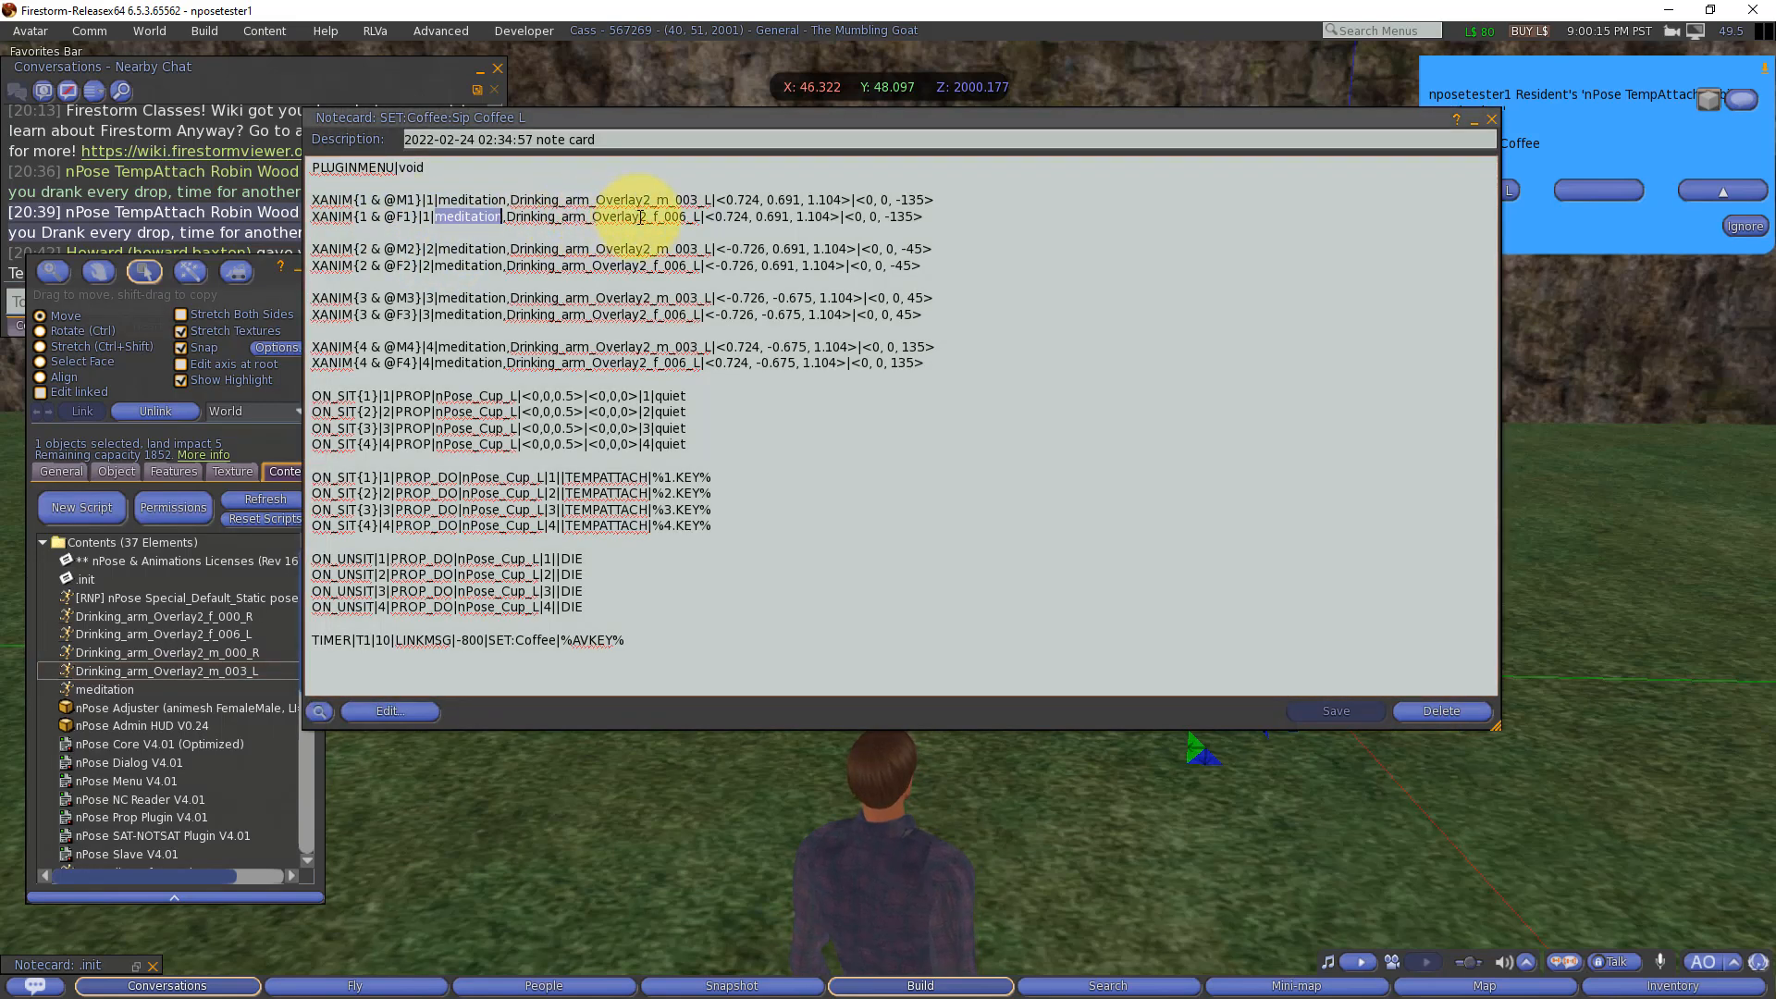
pyautogui.moveTo(650, 218); pyautogui.dragTo(686, 219)
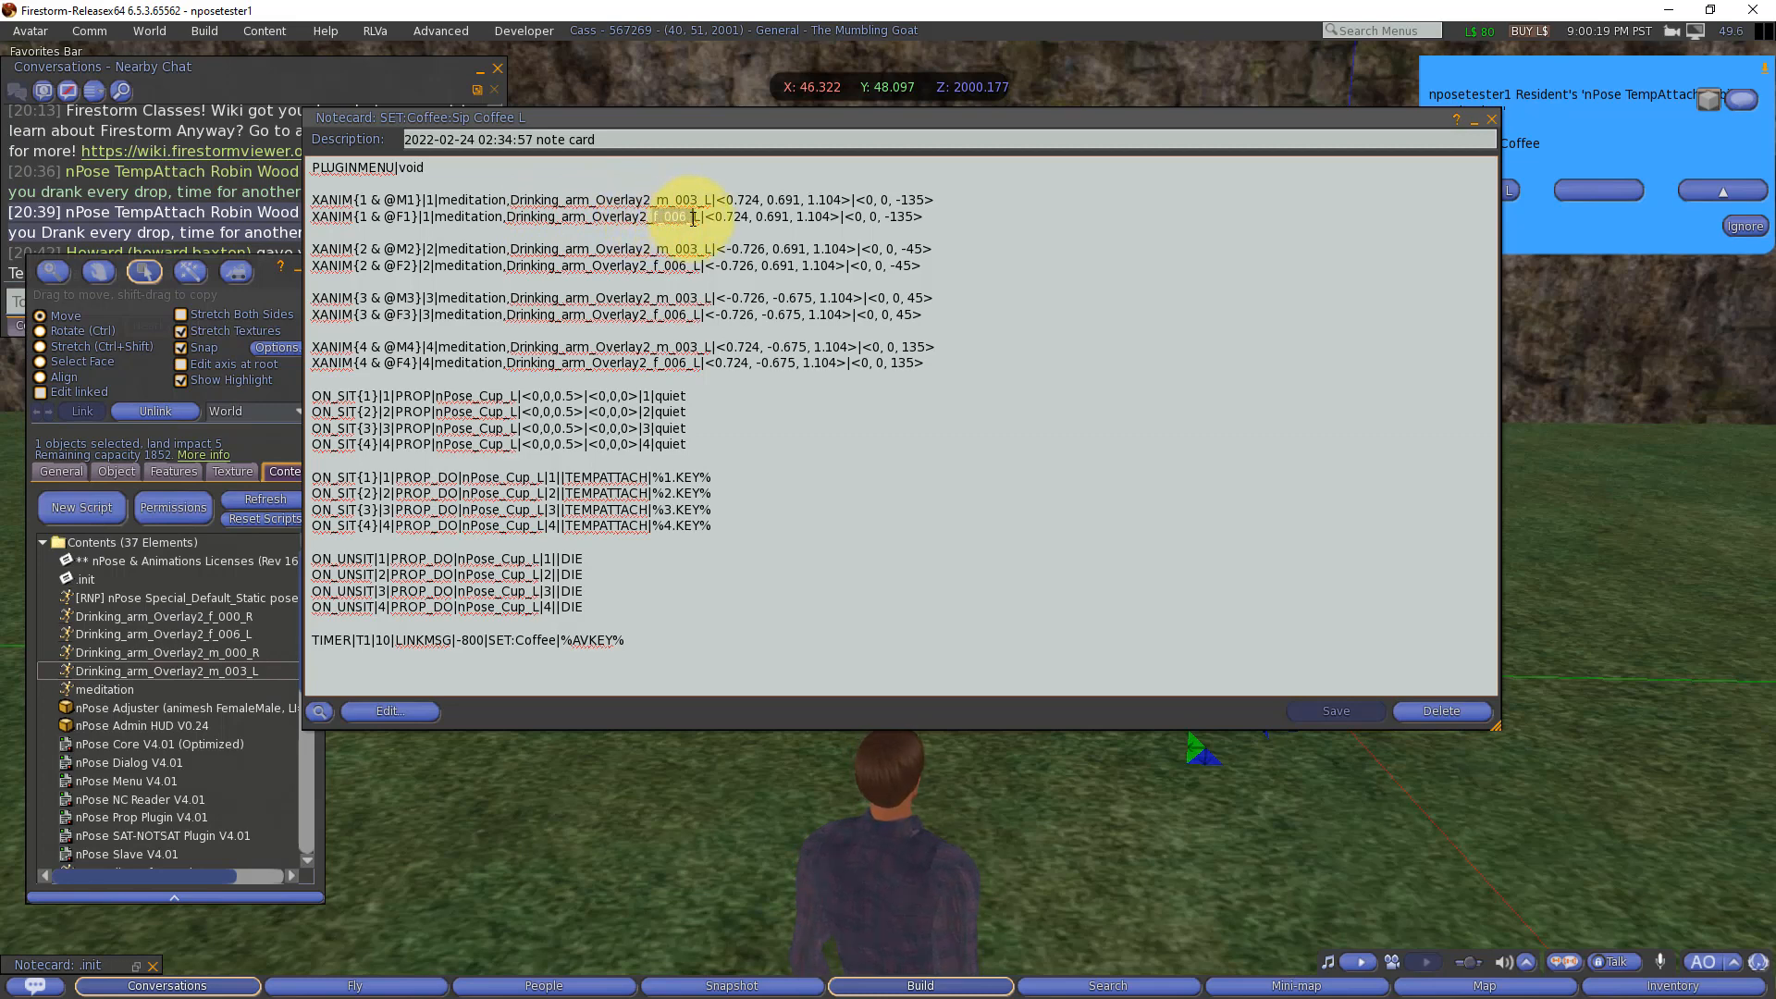
pyautogui.click(181, 635)
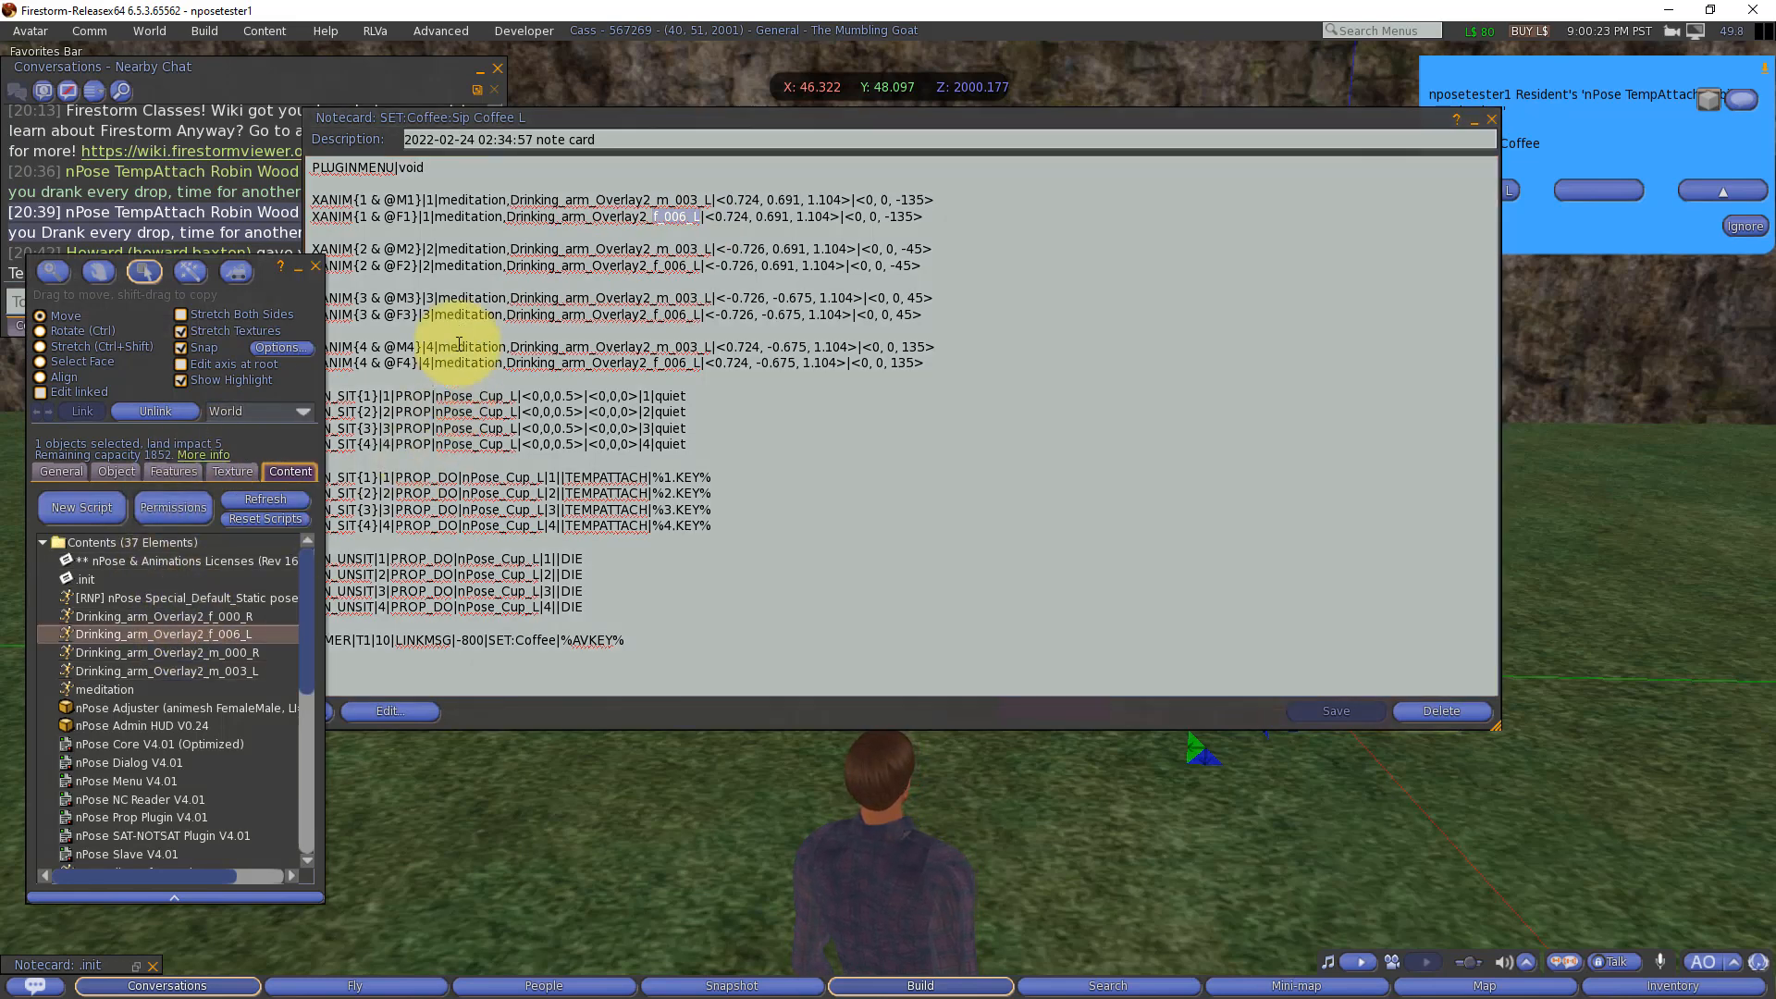
pyautogui.click(406, 213)
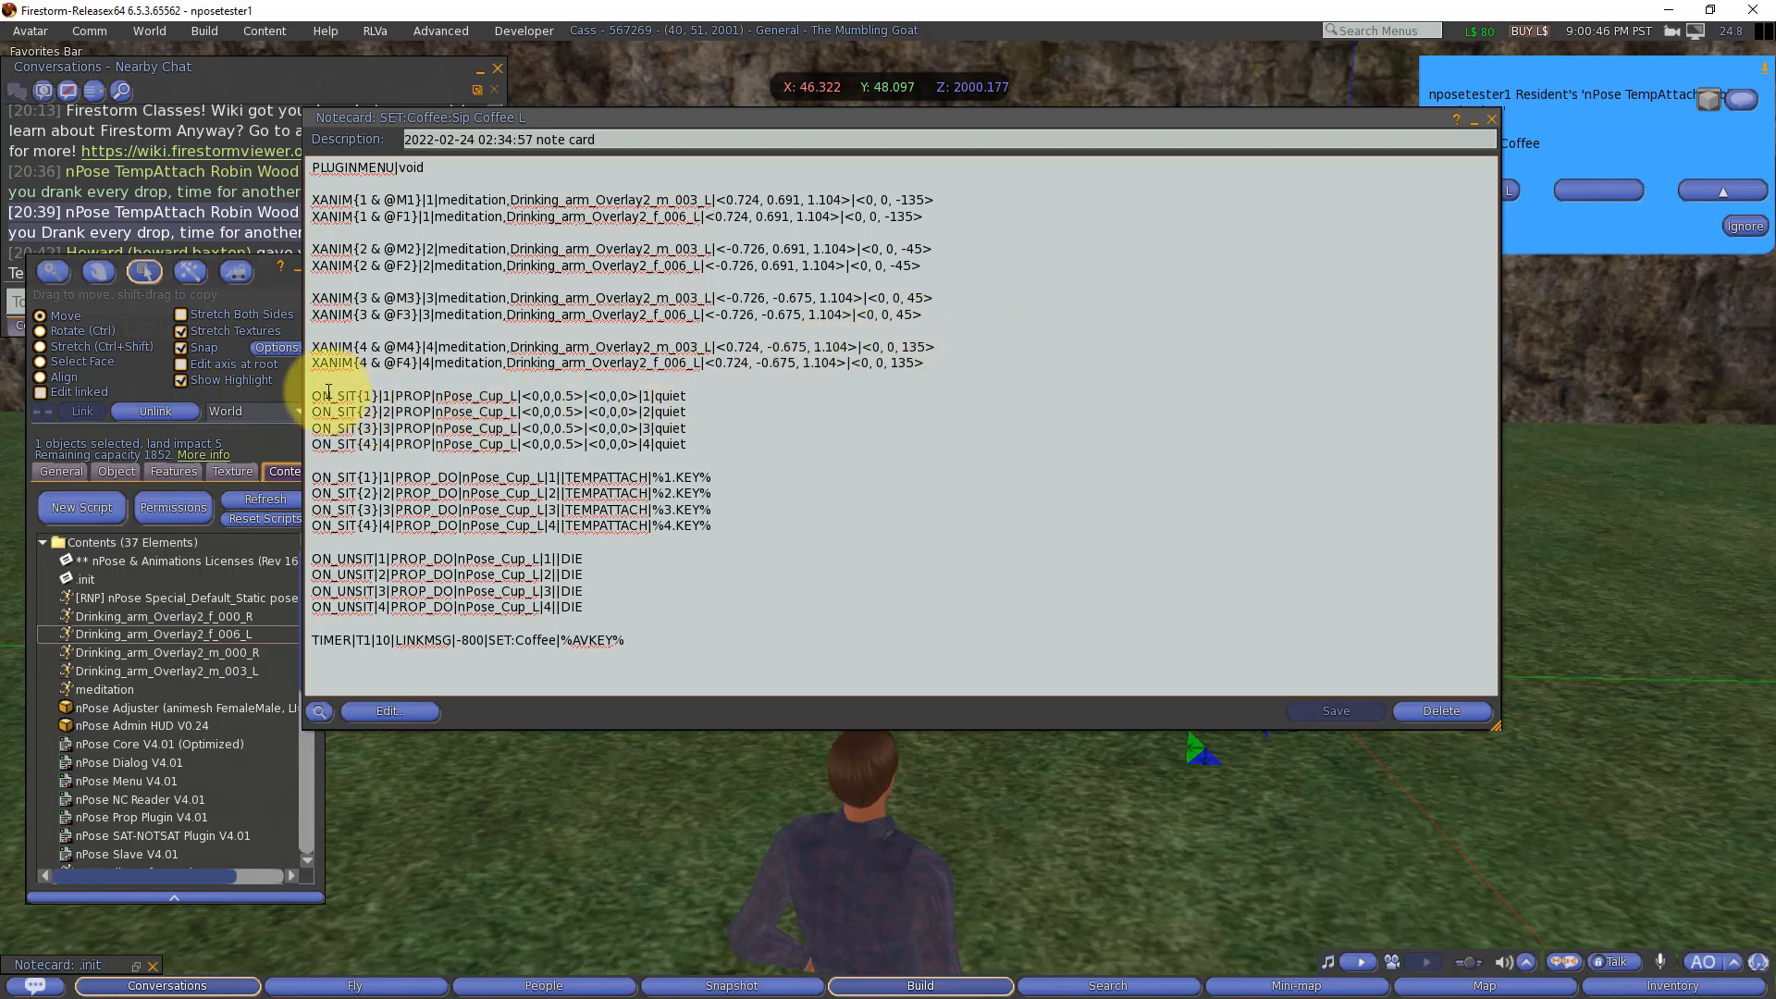
# Step: Examine the ON_SIT PROP lines that rez nPose_Cup_L, checking the cup name and the seat conditions {1} and {2}
pyautogui.moveTo(316, 395); pyautogui.dragTo(720, 442)
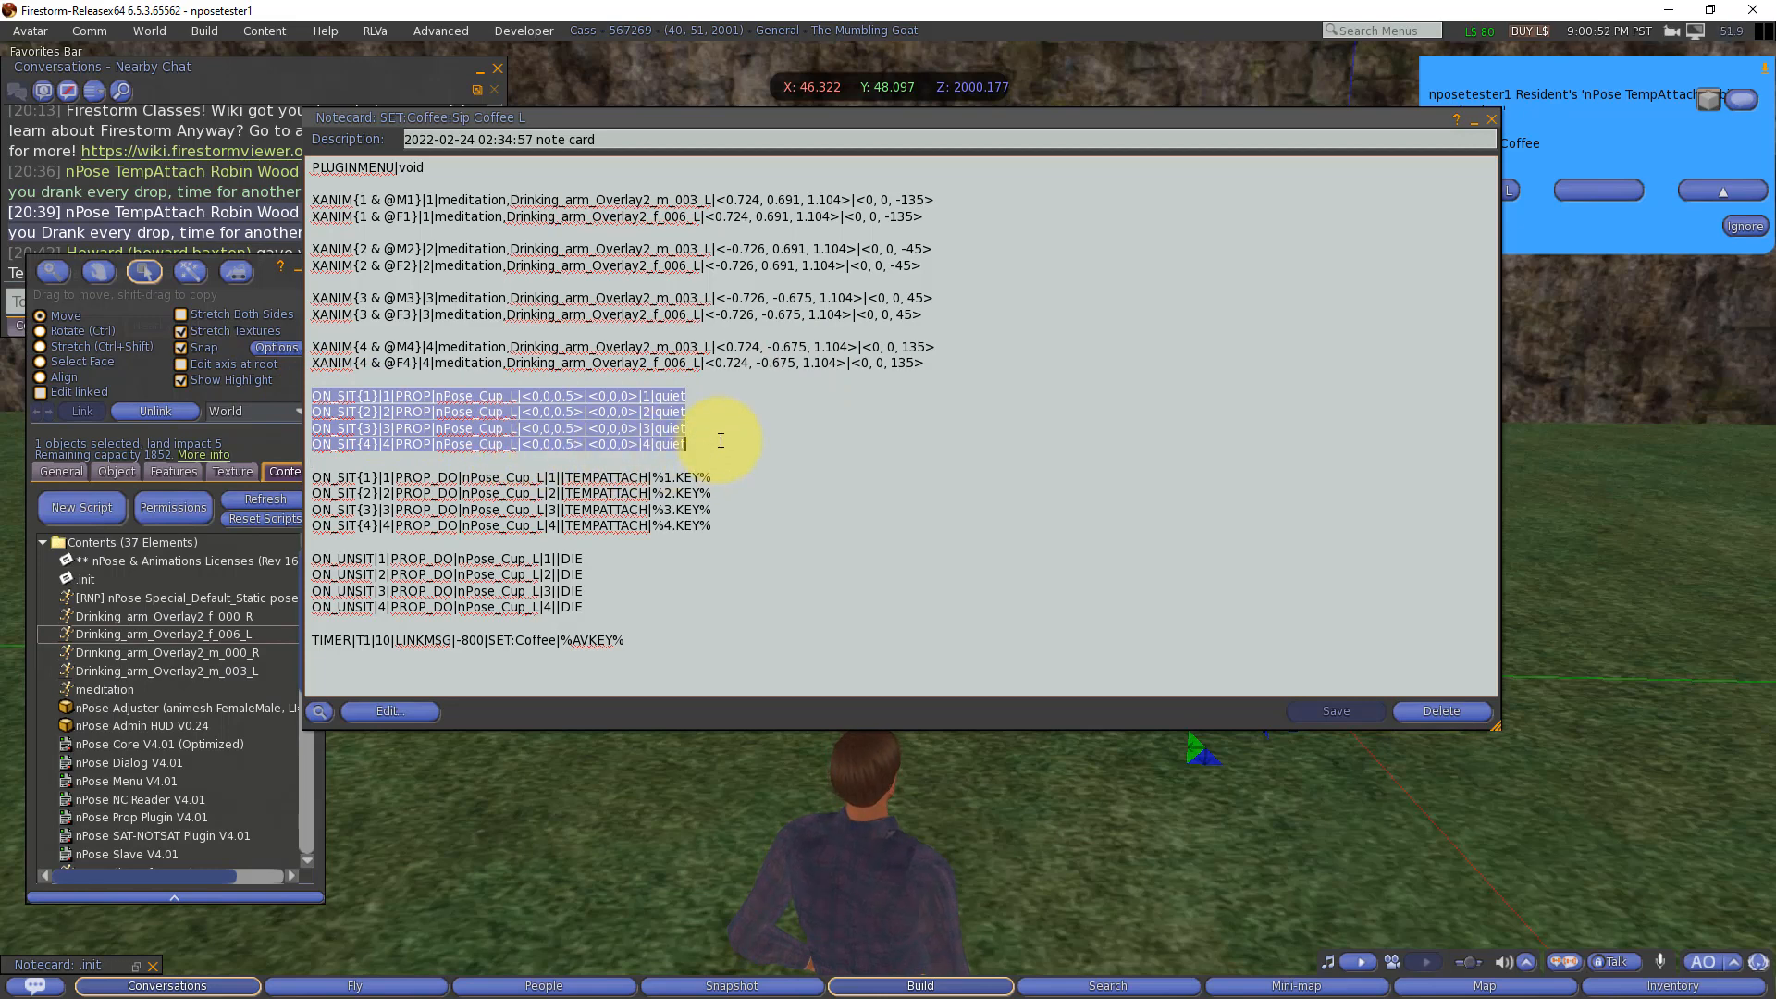
pyautogui.doubleClick(456, 398)
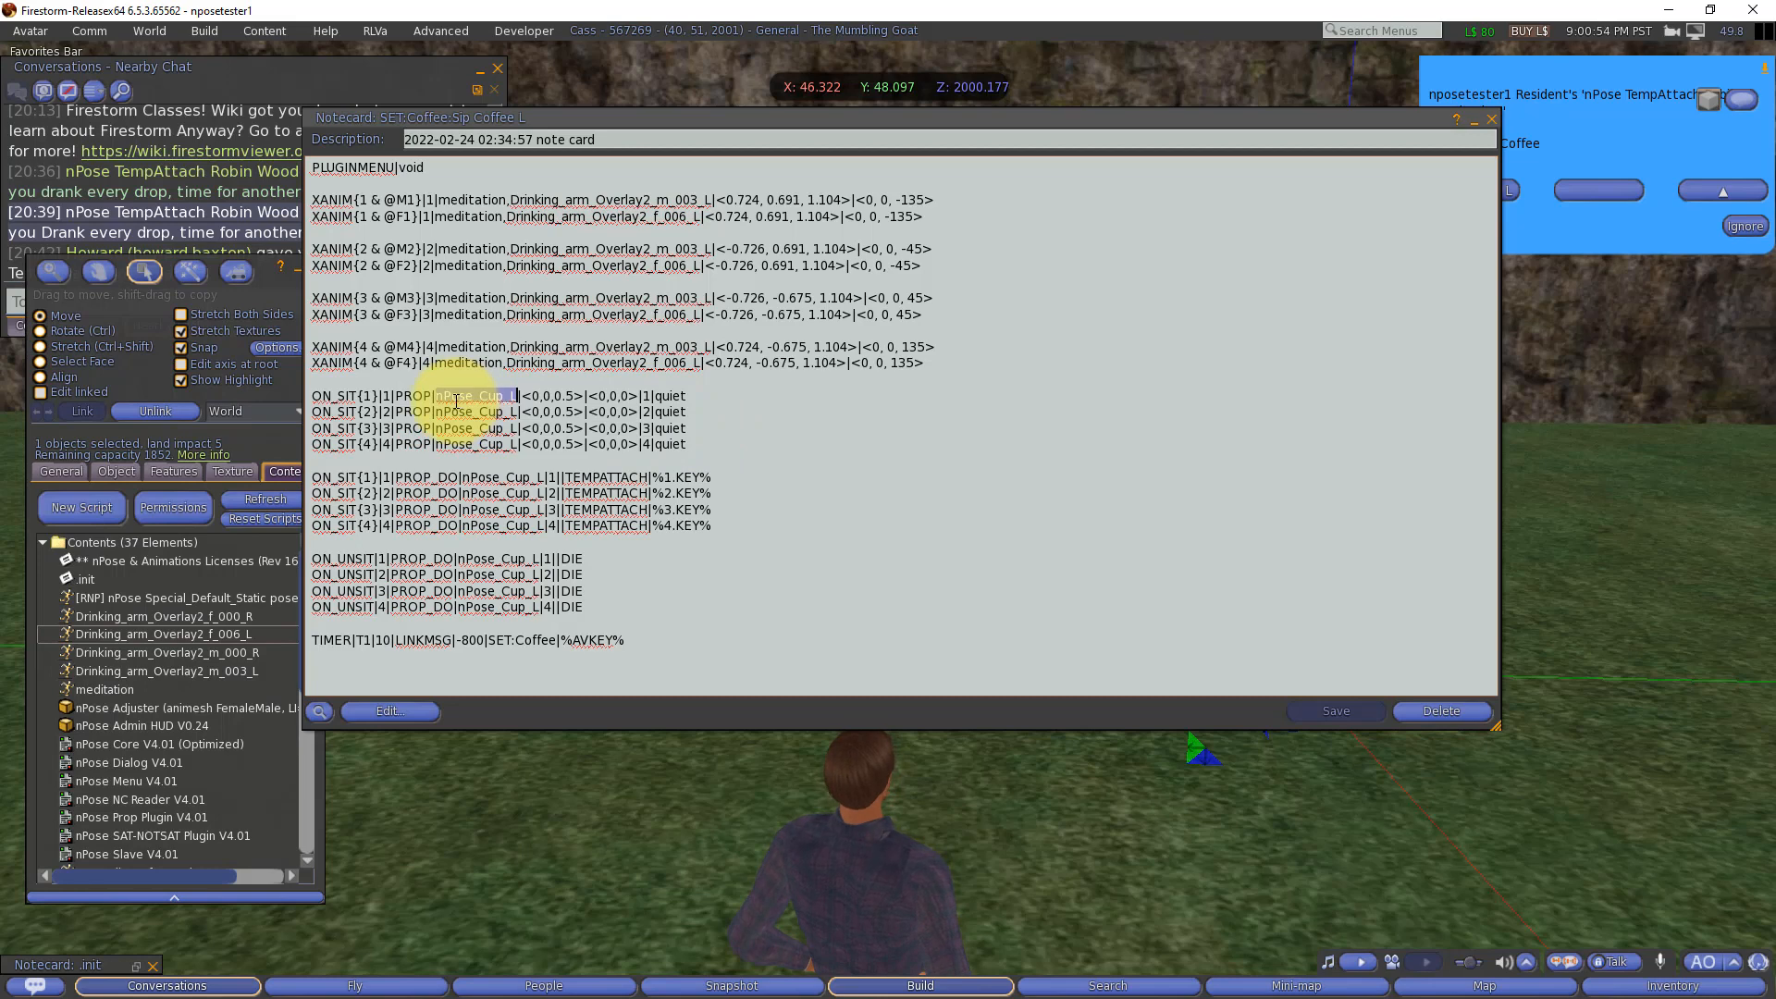
pyautogui.click(359, 396)
pyautogui.moveTo(359, 396); pyautogui.dragTo(374, 396)
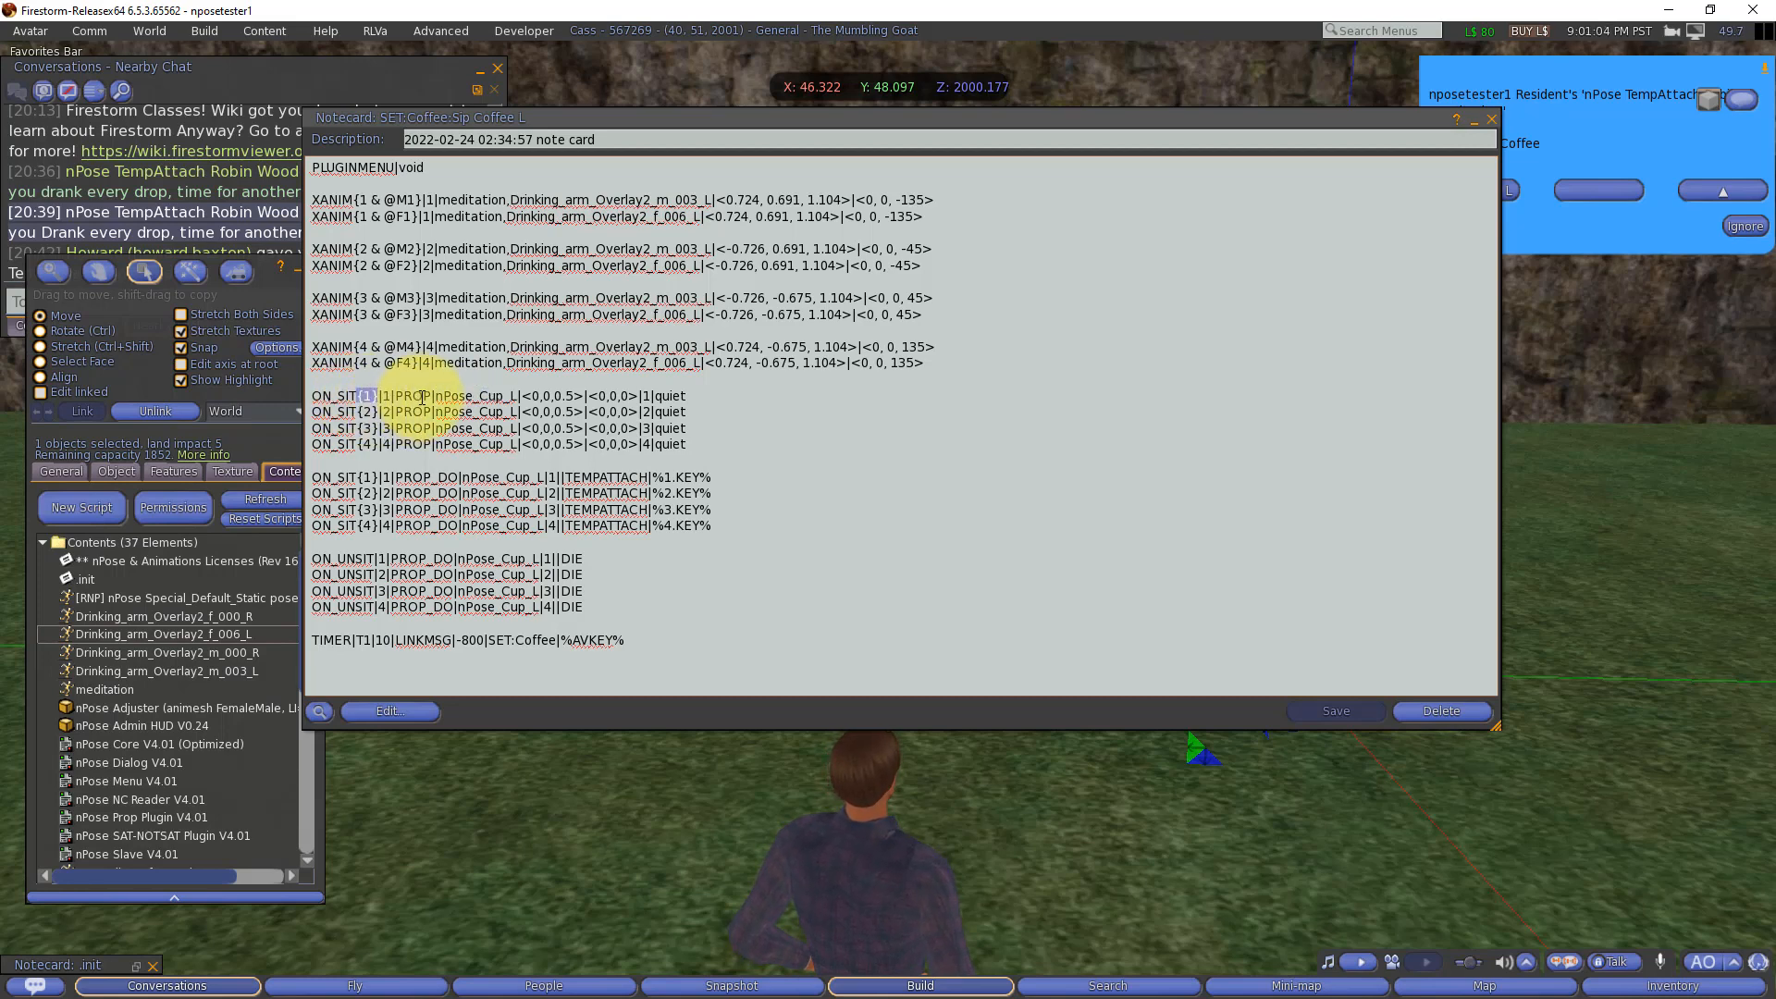
pyautogui.moveTo(359, 411); pyautogui.dragTo(372, 412)
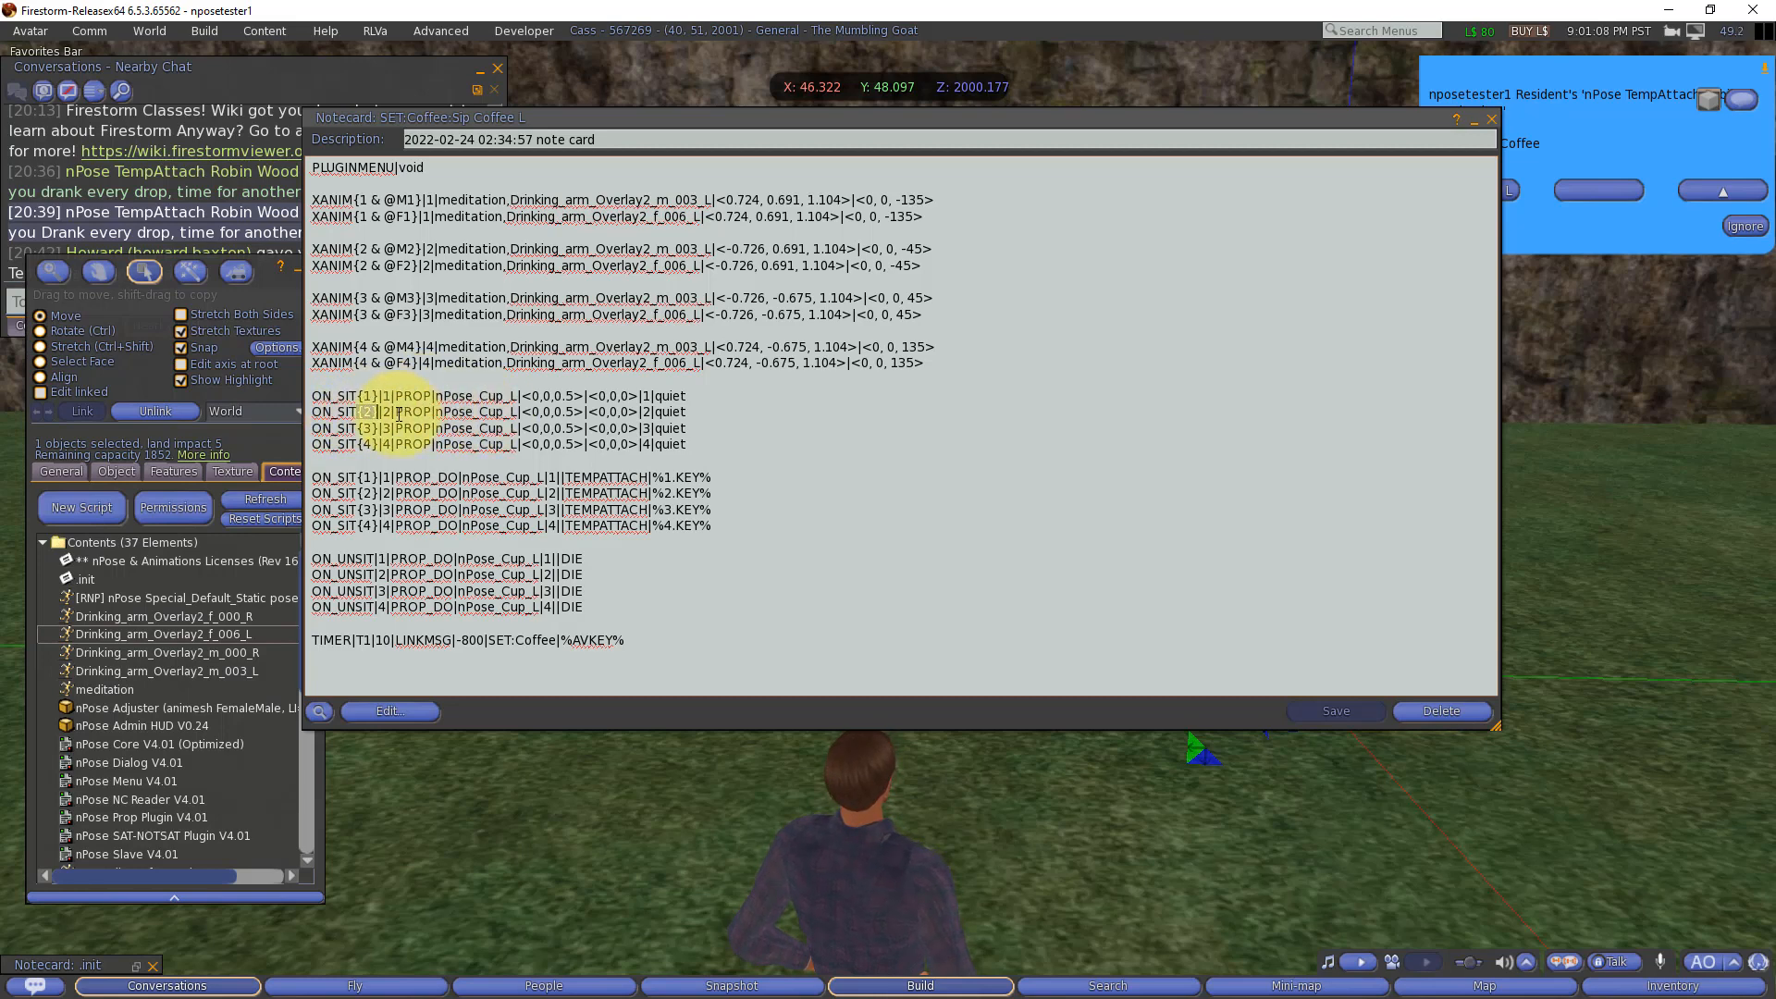
pyautogui.moveTo(312, 412); pyautogui.dragTo(743, 413)
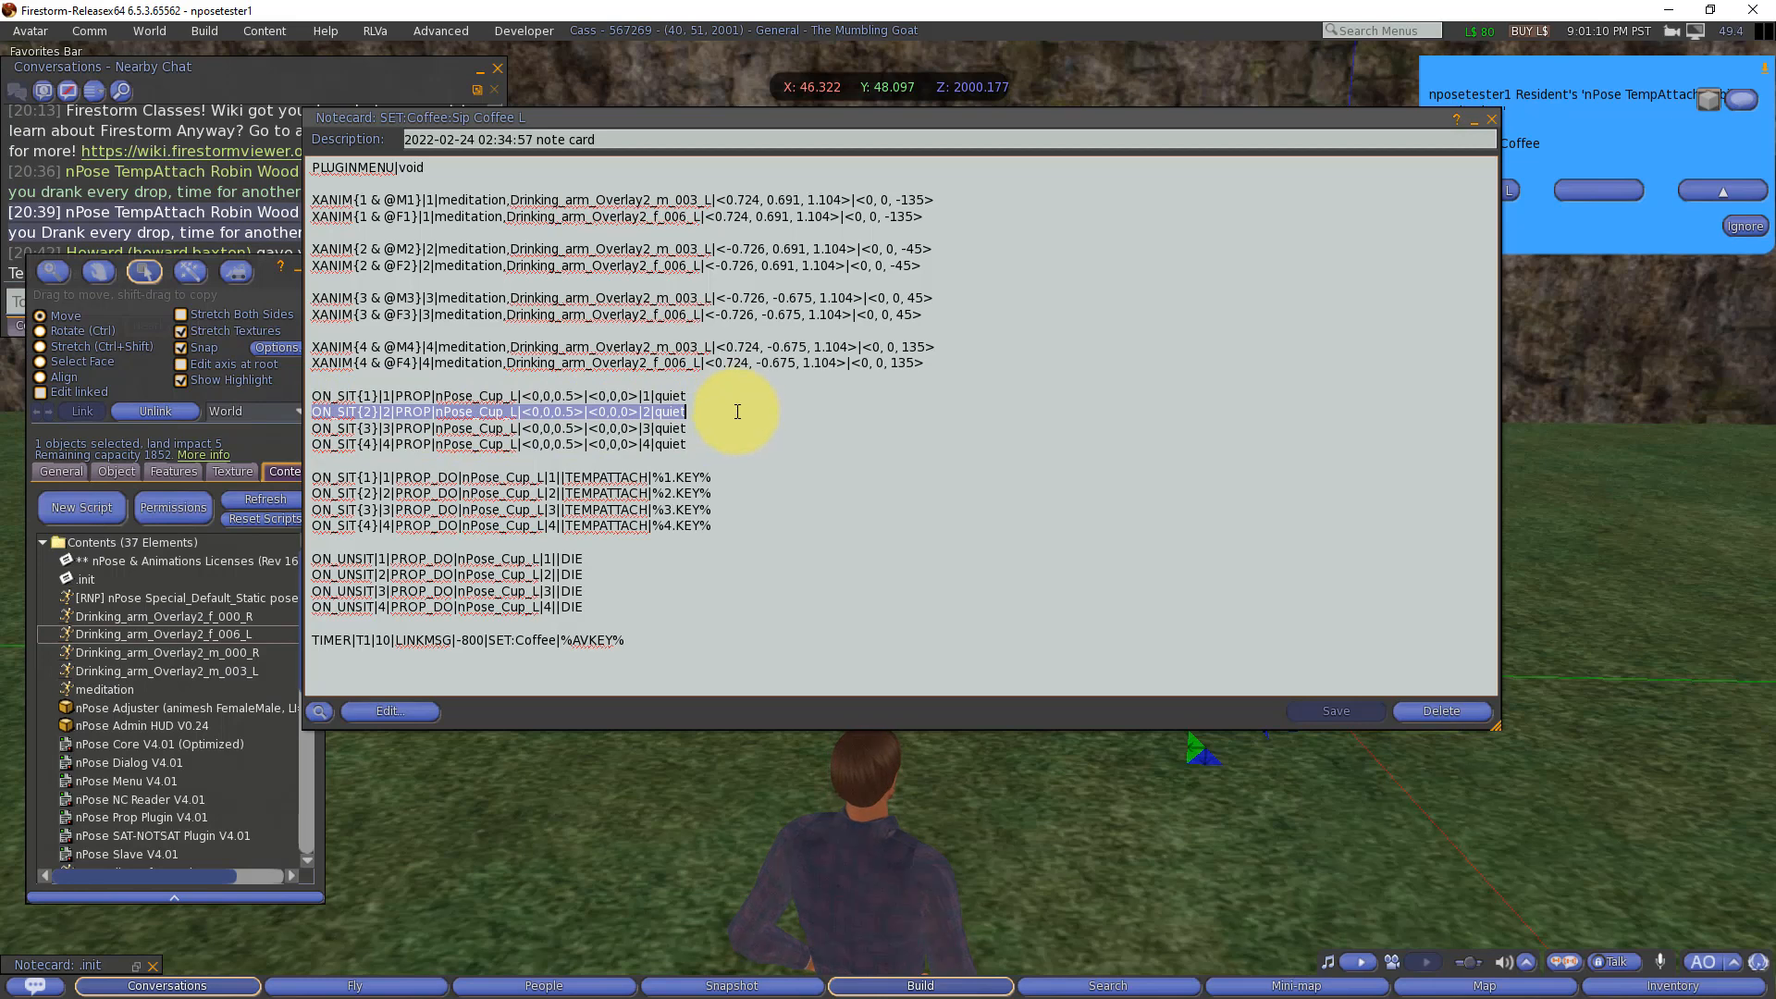
pyautogui.click(735, 411)
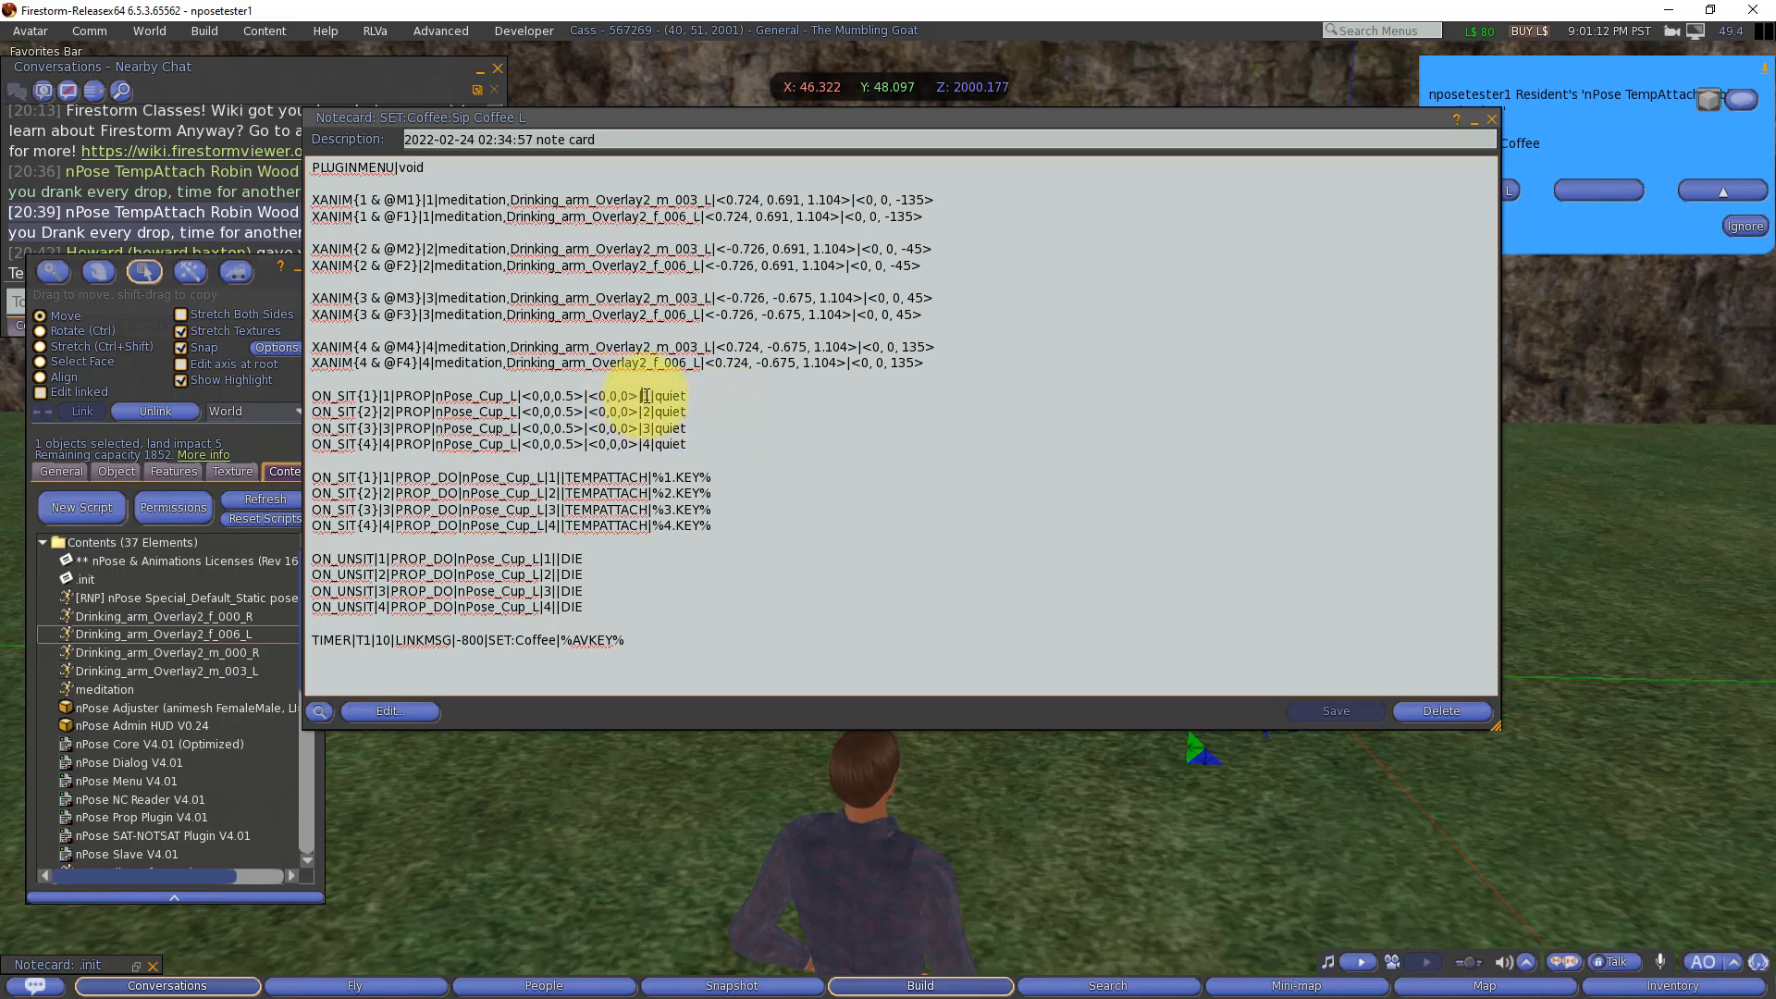
# Step: Check the seat number passed before quiet in each of the four nPose_Cup_L PROP lines
pyautogui.doubleClick(645, 396)
pyautogui.doubleClick(646, 412)
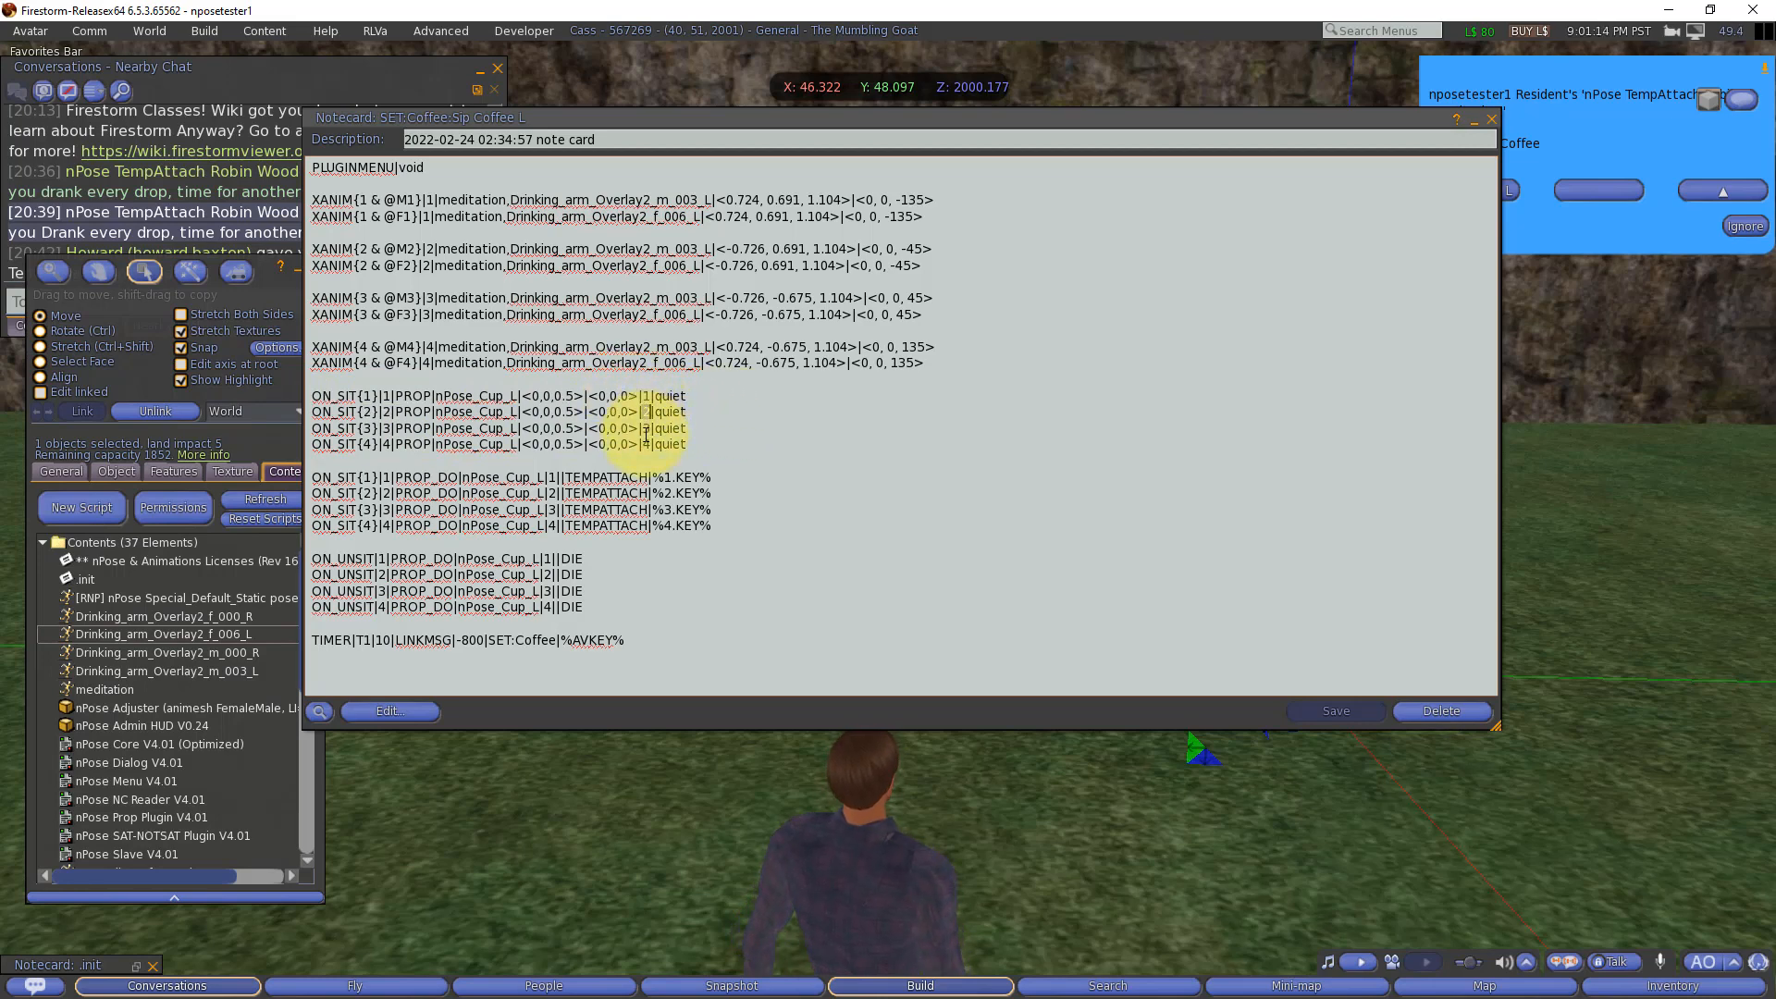
pyautogui.doubleClick(646, 429)
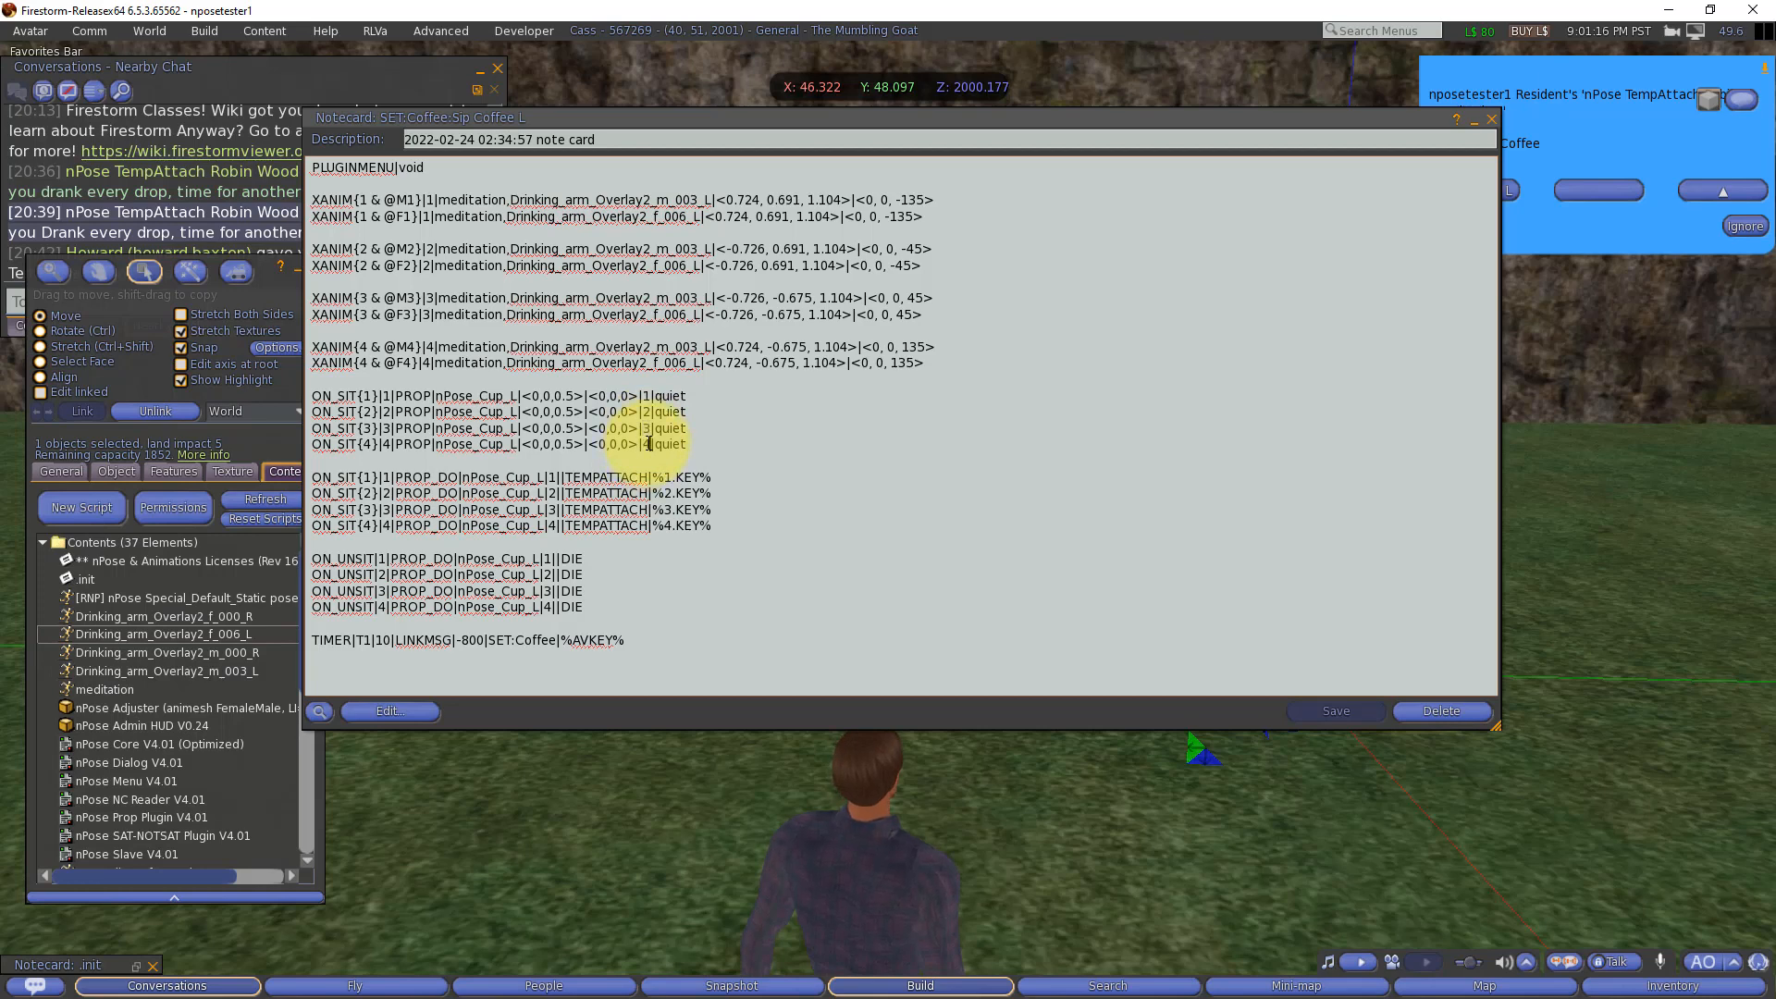
pyautogui.doubleClick(645, 444)
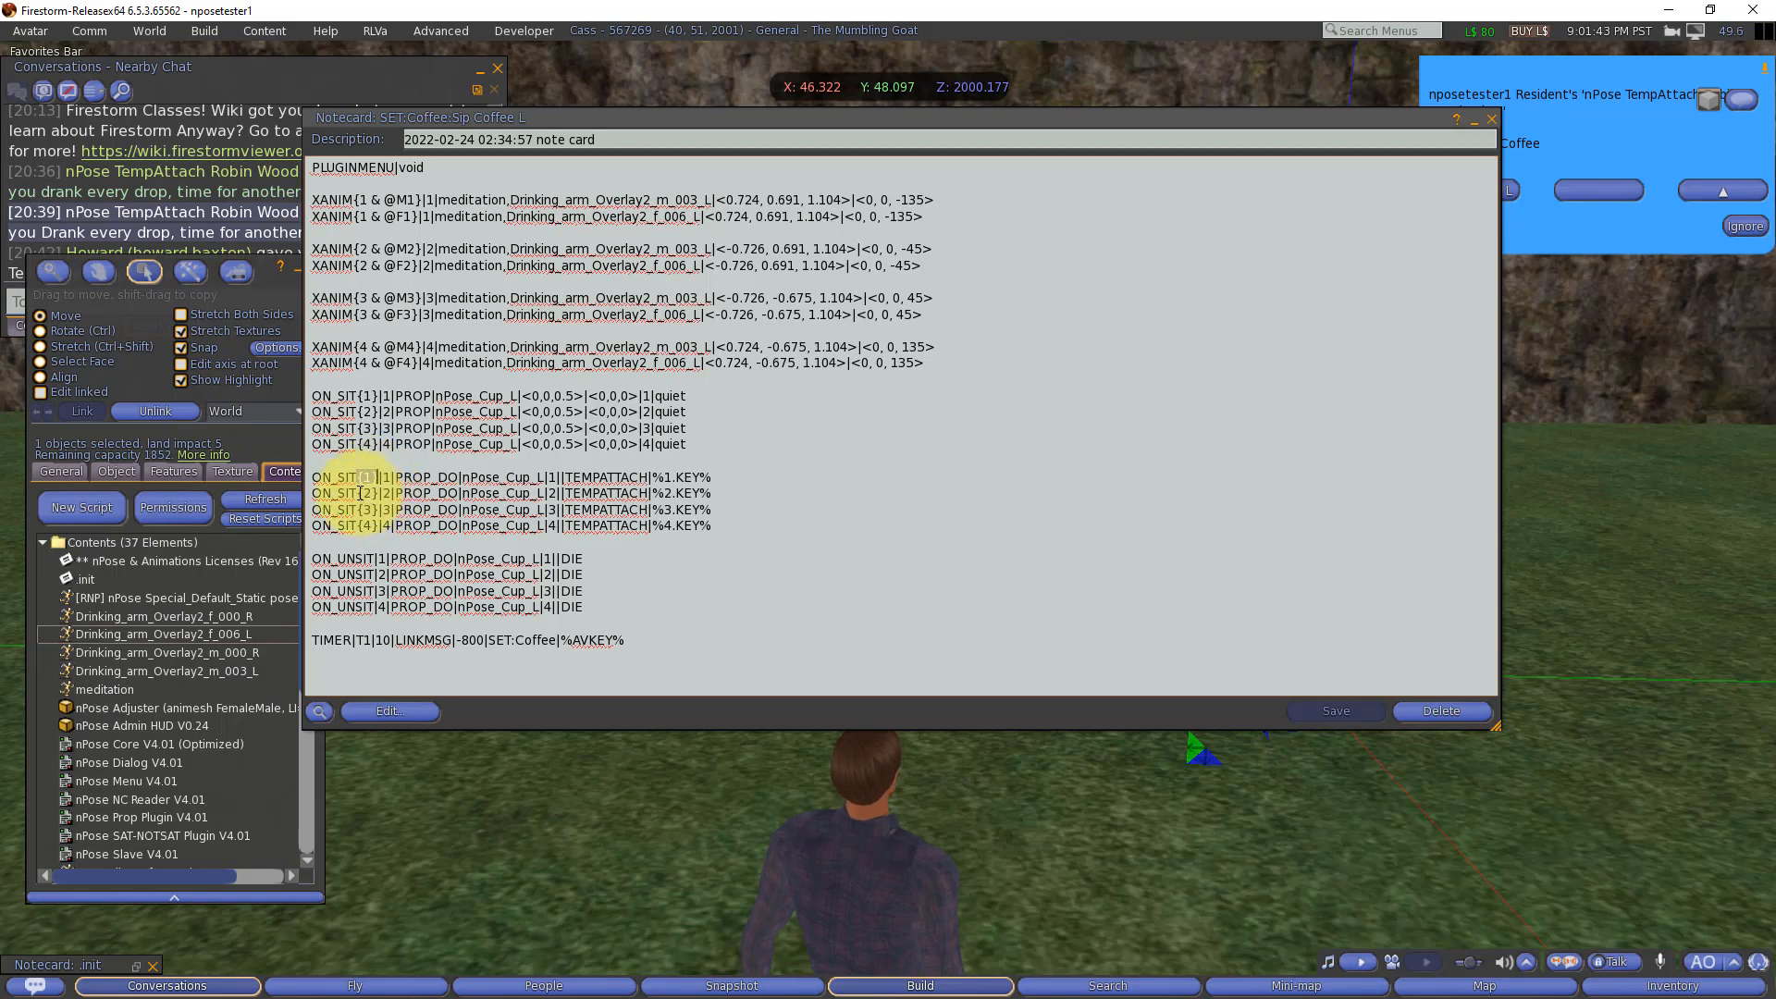
# Step: Trace seat 1's sequence through the XANIM, PROP, TEMPATTACH and ON_UNSIT DIE lines, and close the Sip Coffee L notecard
pyautogui.doubleClick(366, 493)
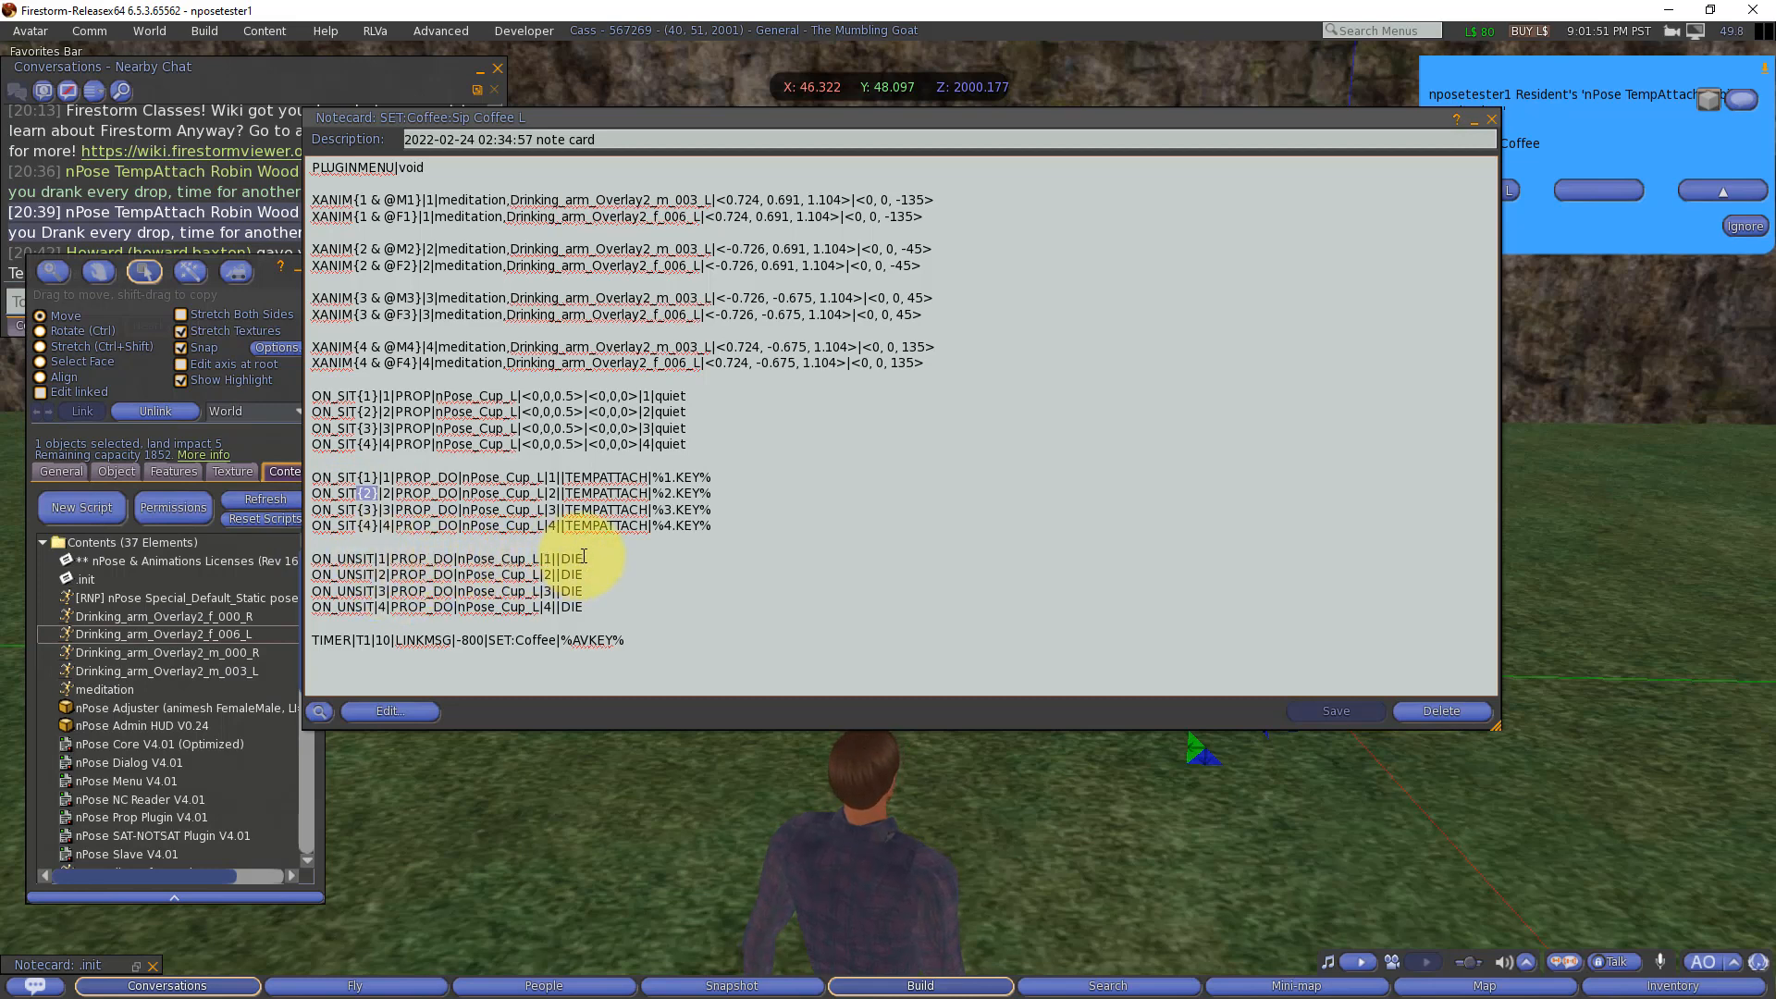
pyautogui.moveTo(584, 558); pyautogui.dragTo(307, 552)
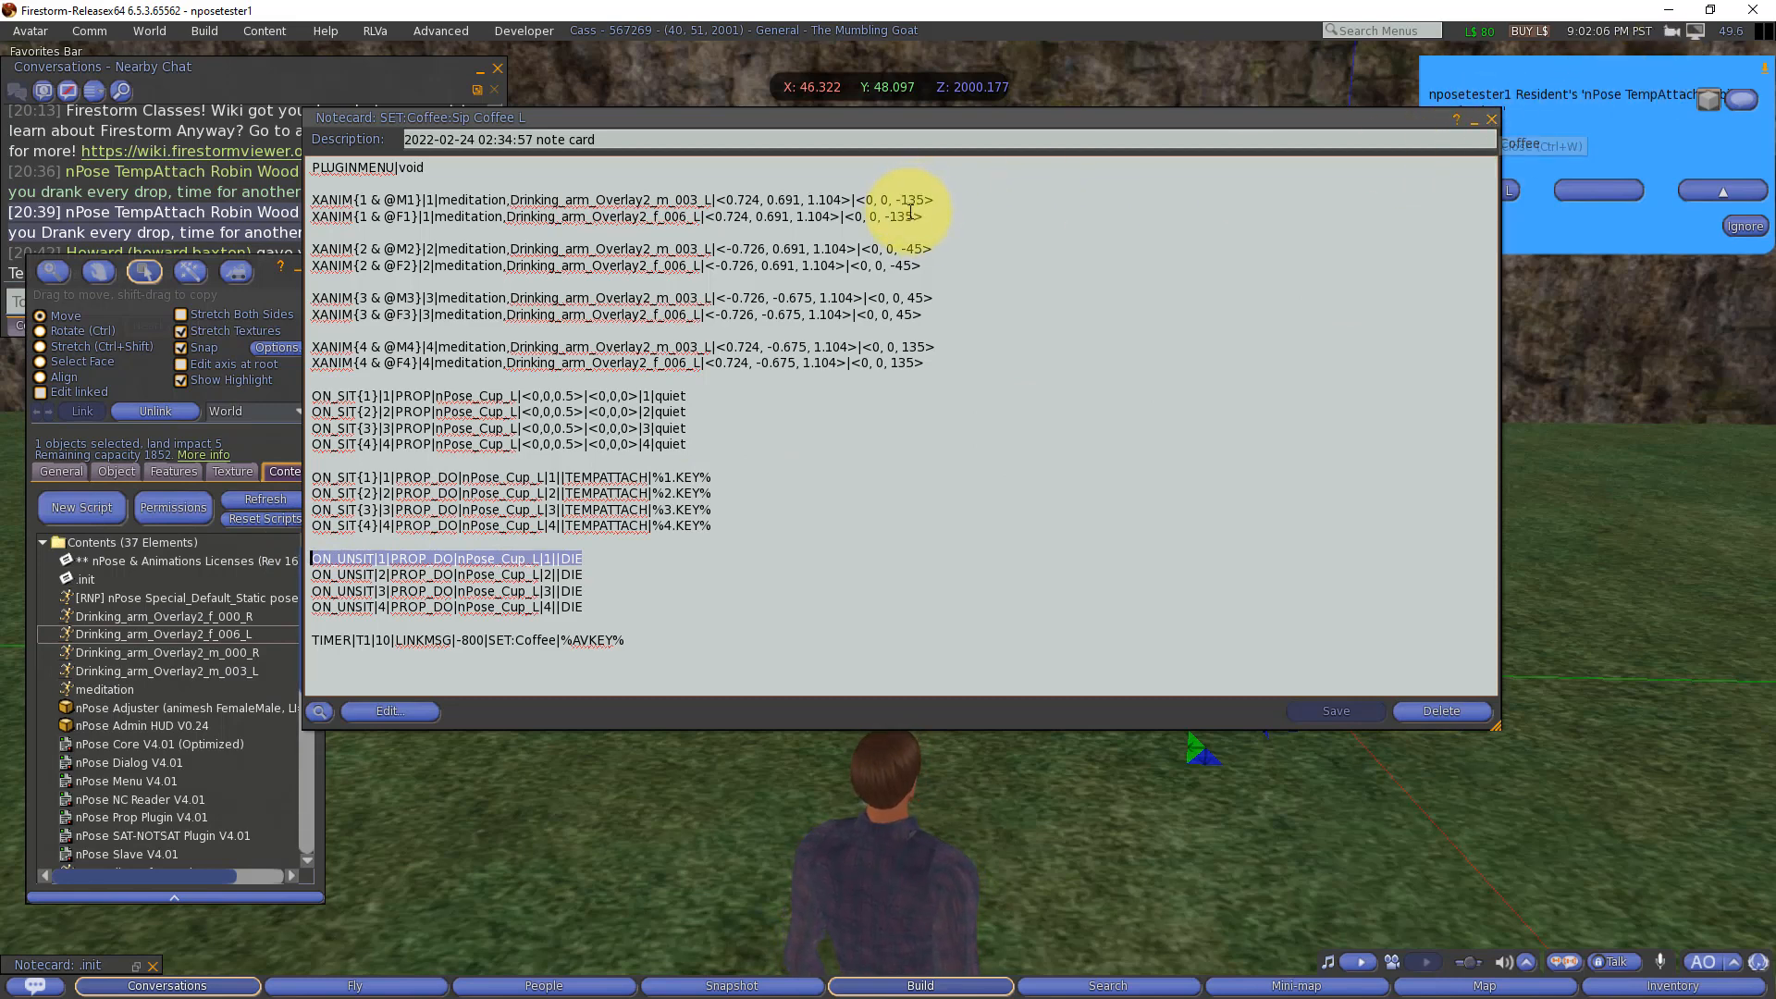
pyautogui.moveTo(938, 219); pyautogui.dragTo(308, 200)
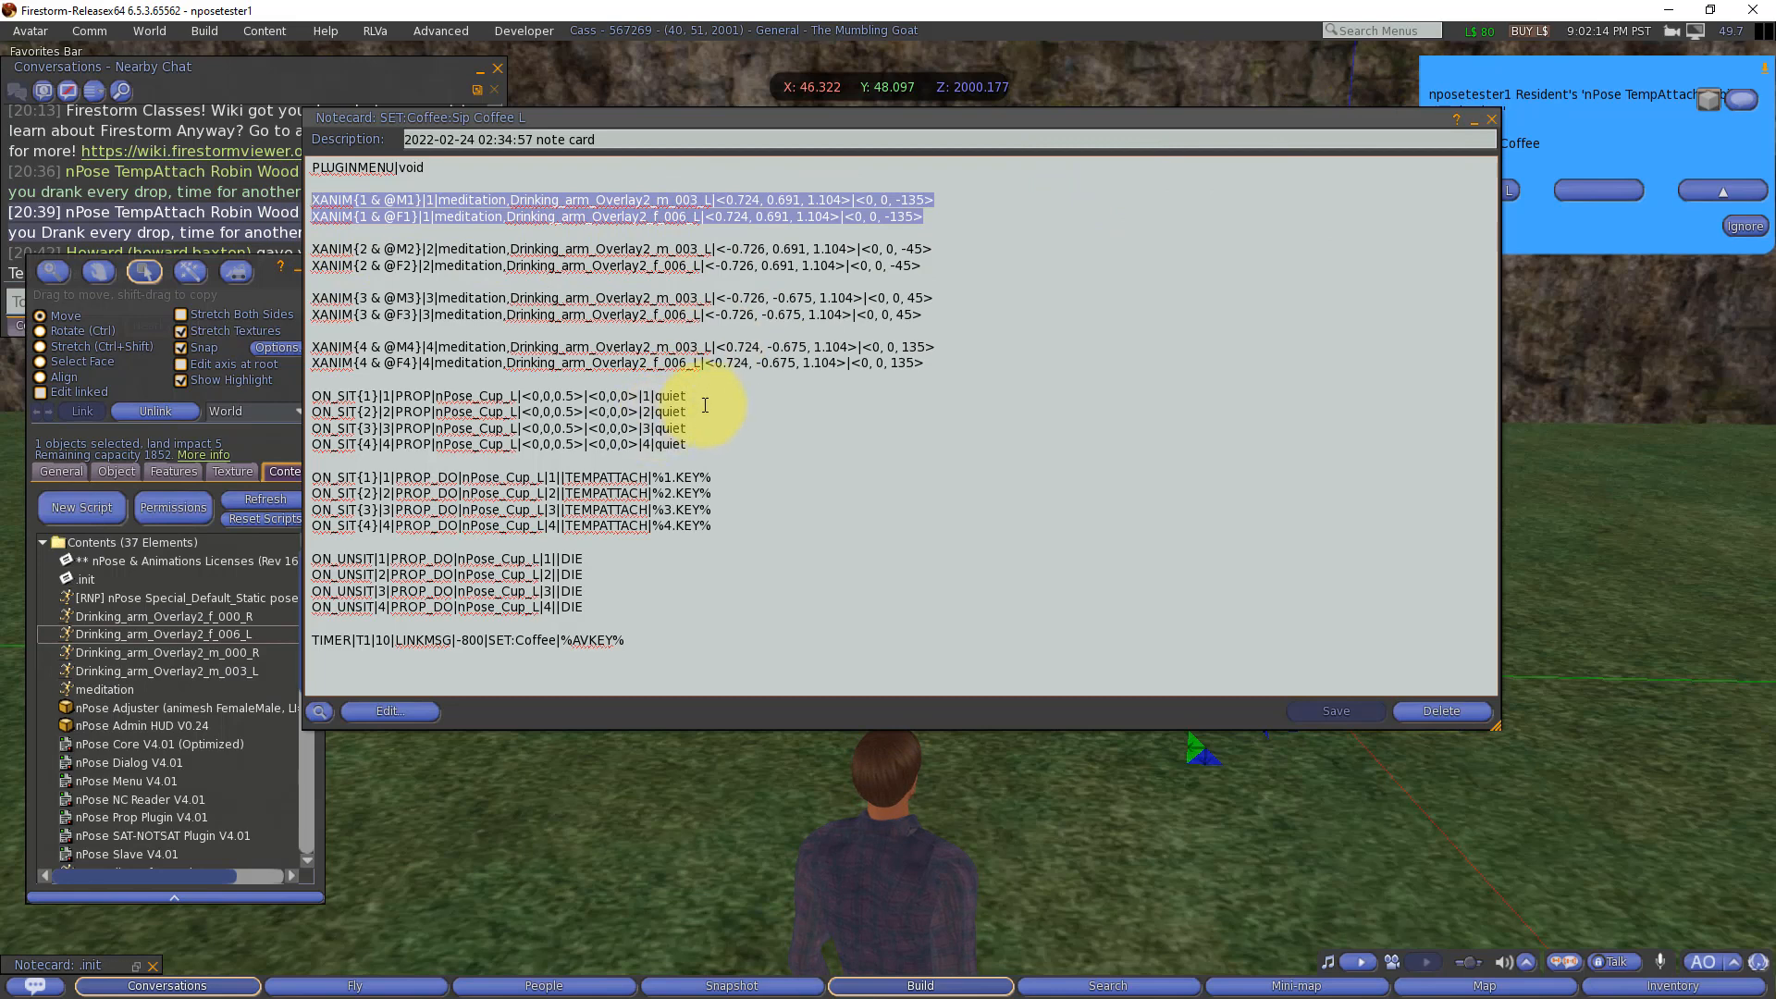
pyautogui.moveTo(688, 398); pyautogui.dragTo(356, 396)
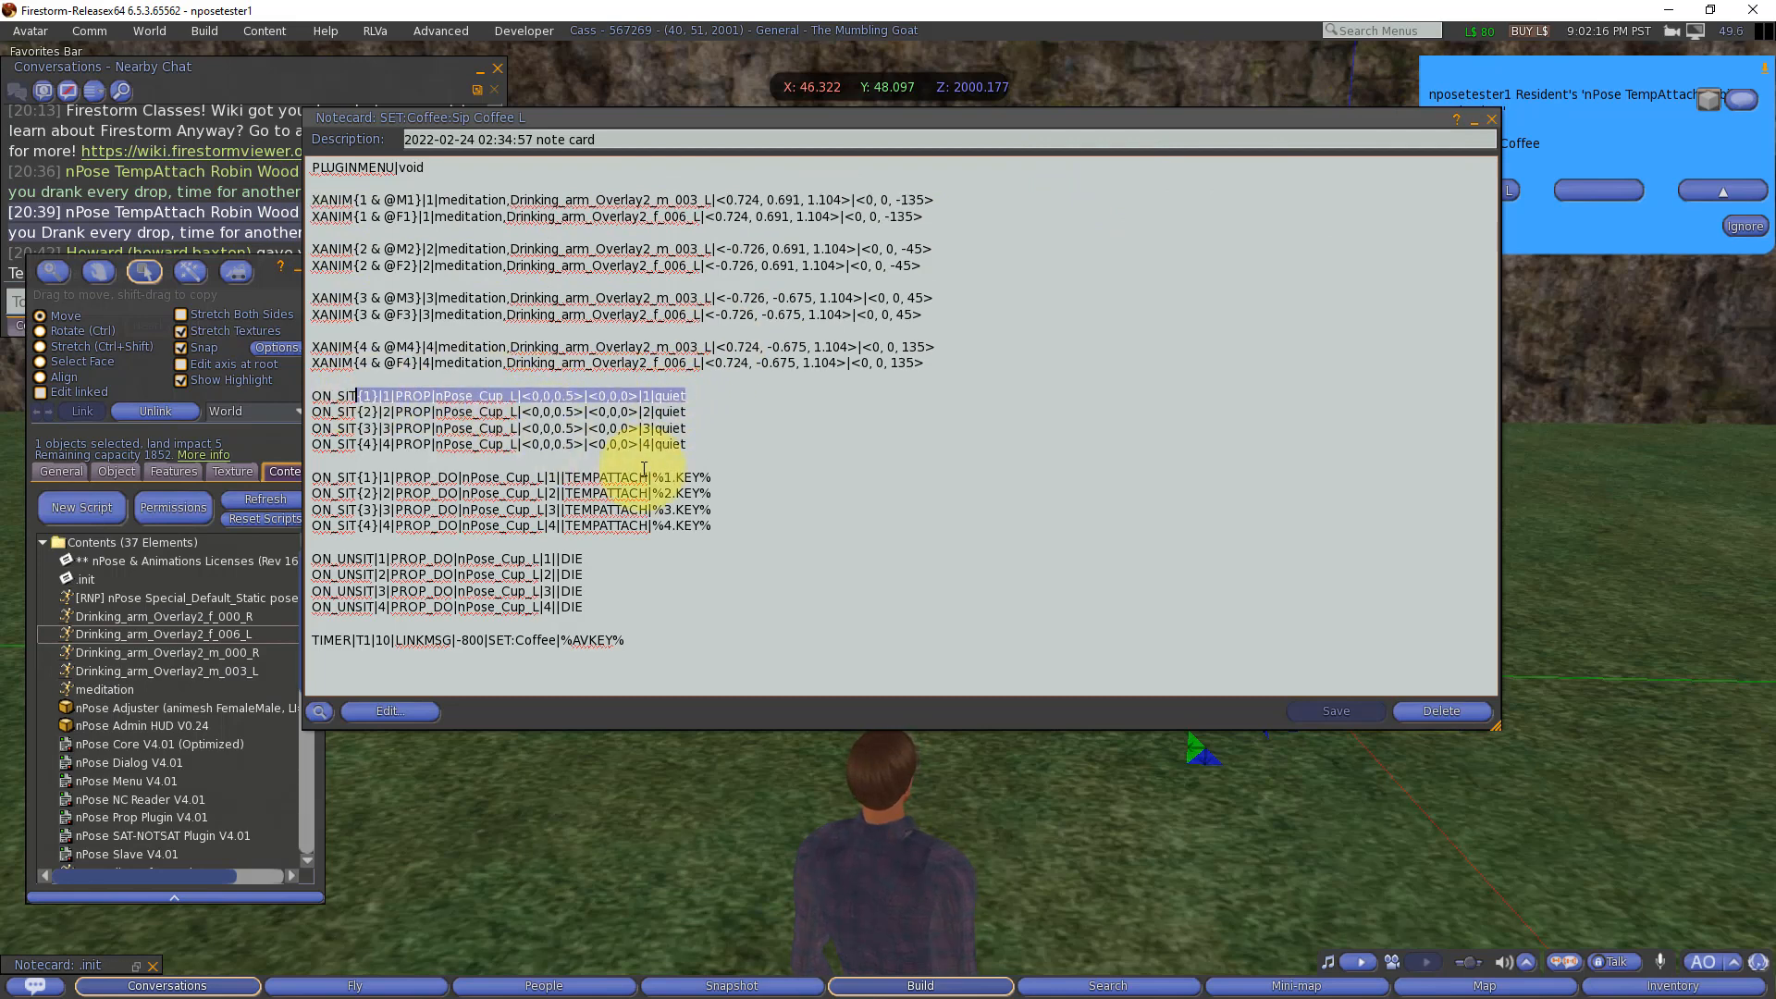
pyautogui.moveTo(713, 477); pyautogui.dragTo(330, 478)
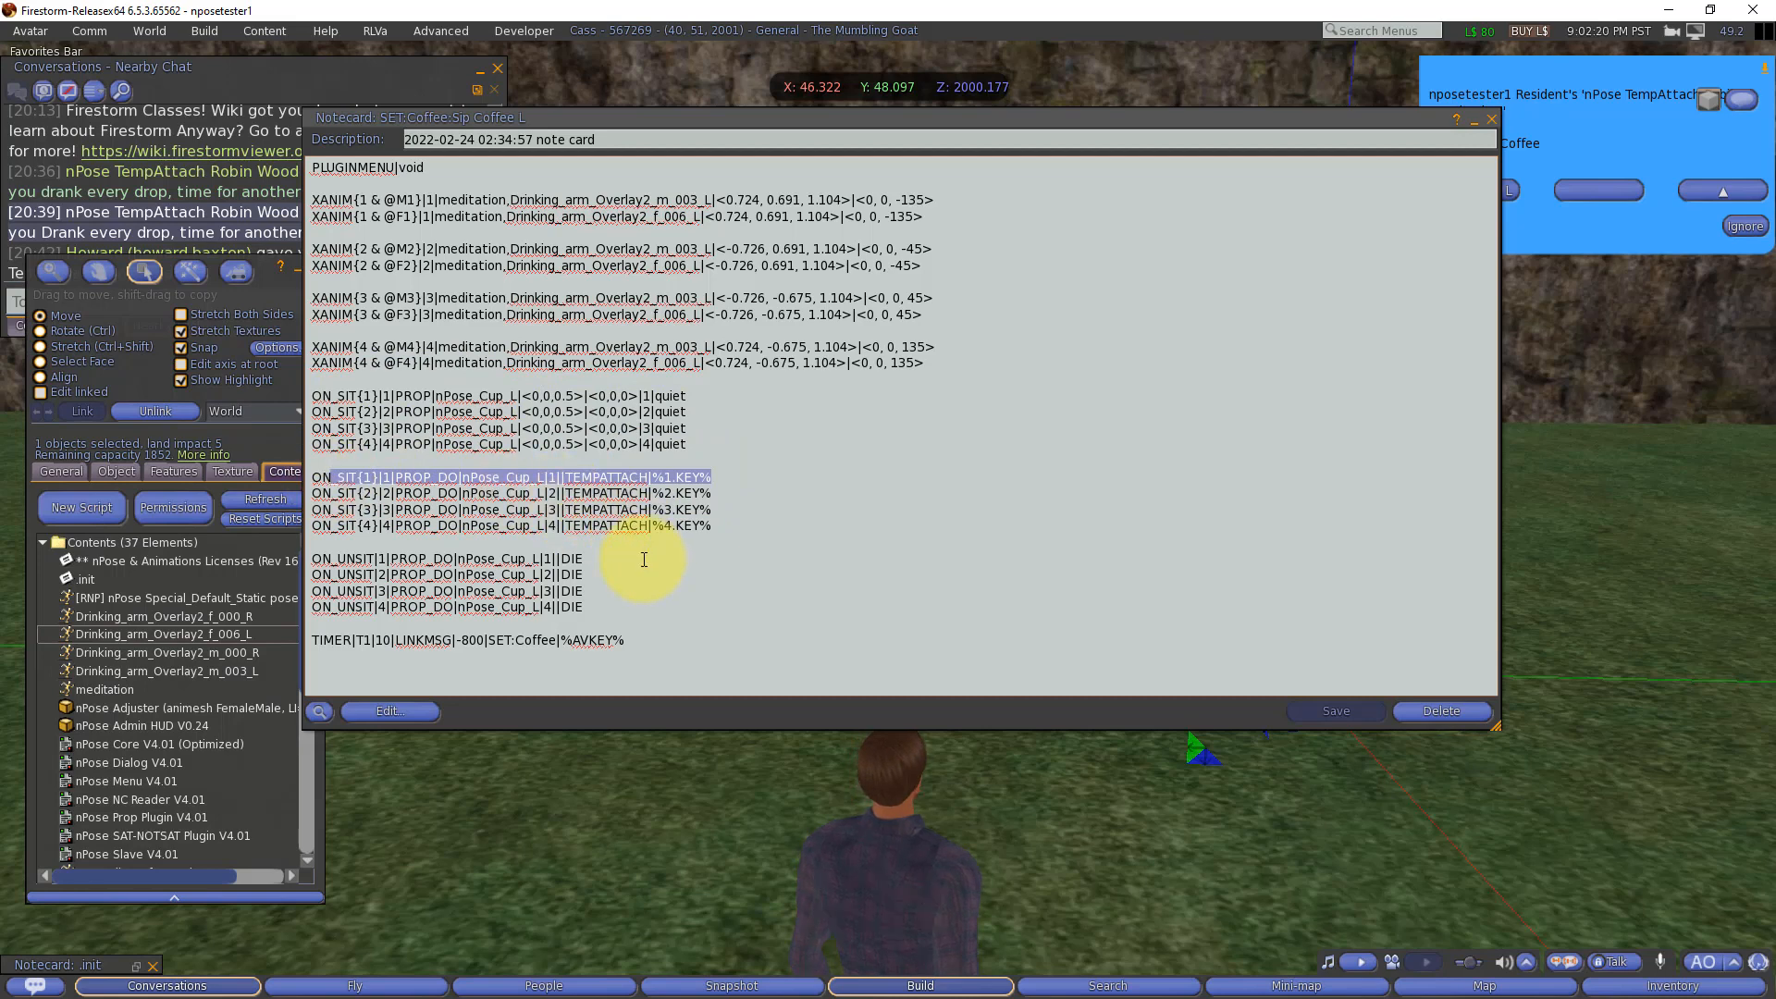
pyautogui.moveTo(640, 558); pyautogui.dragTo(311, 559)
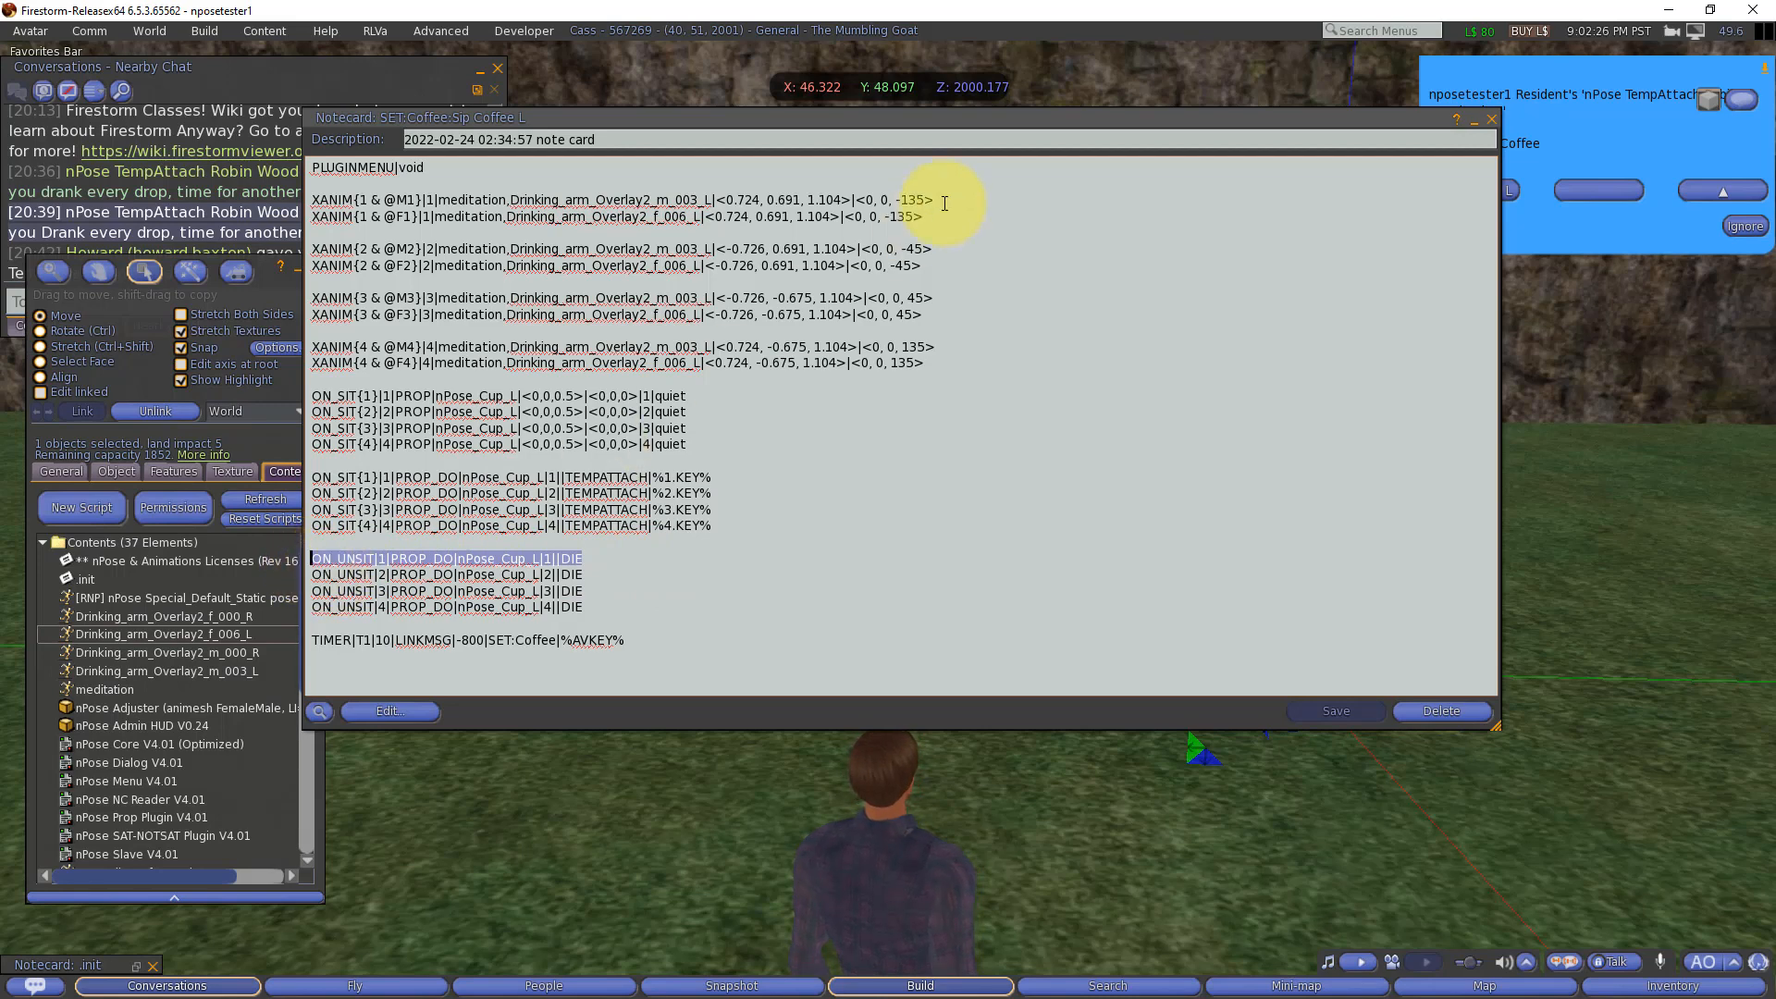
pyautogui.click(1492, 121)
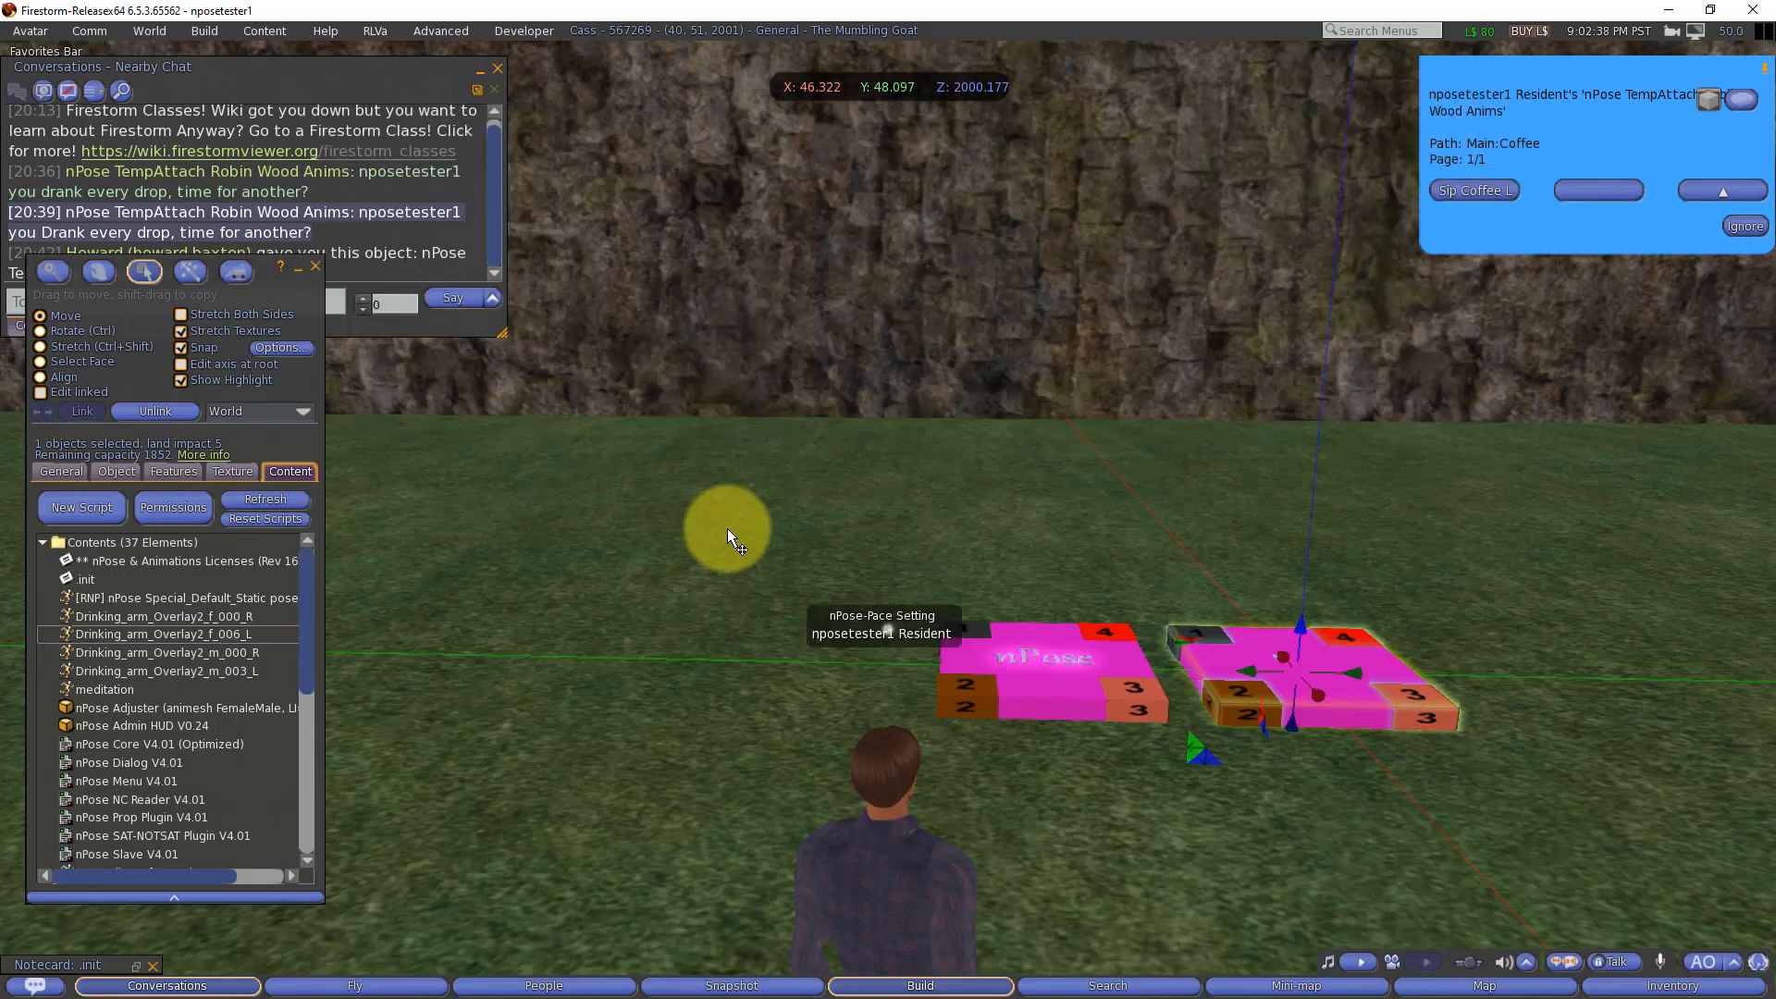
# Step: Dismiss the old nPose menu, seat the avatar on the selected nPose object and bring up that object's menu
pyautogui.click(1744, 225)
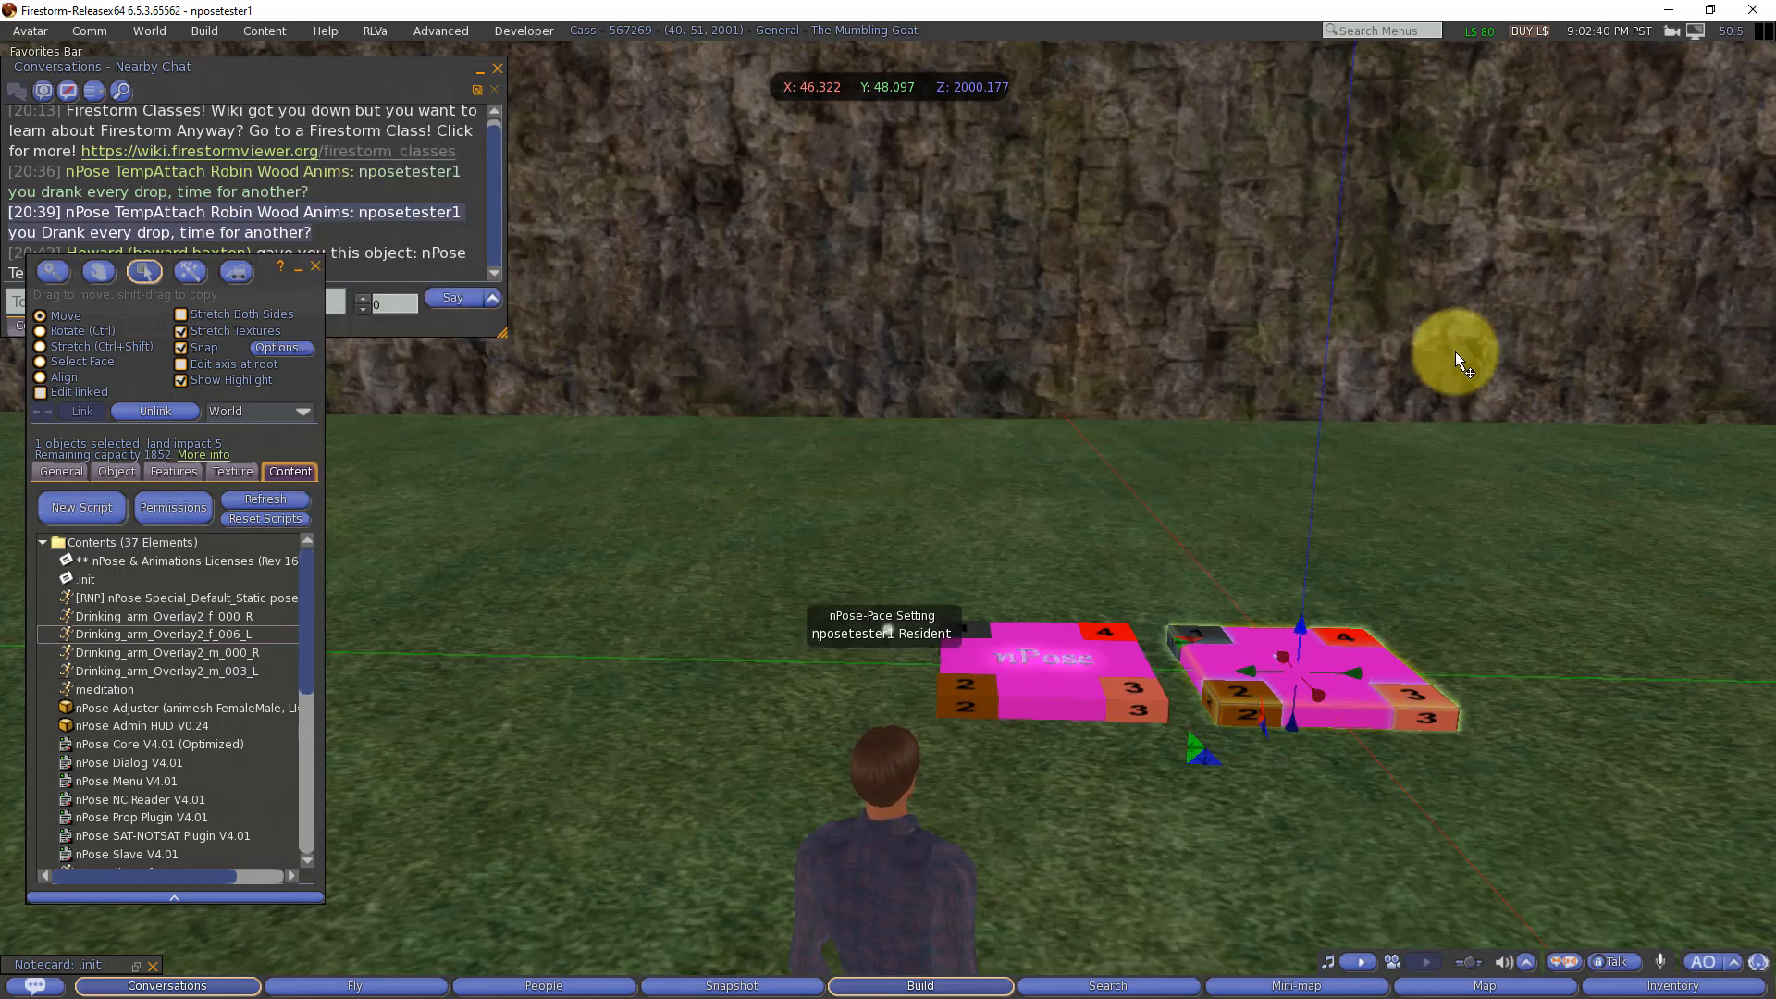
pyautogui.rightClick(1205, 634)
pyautogui.click(1176, 592)
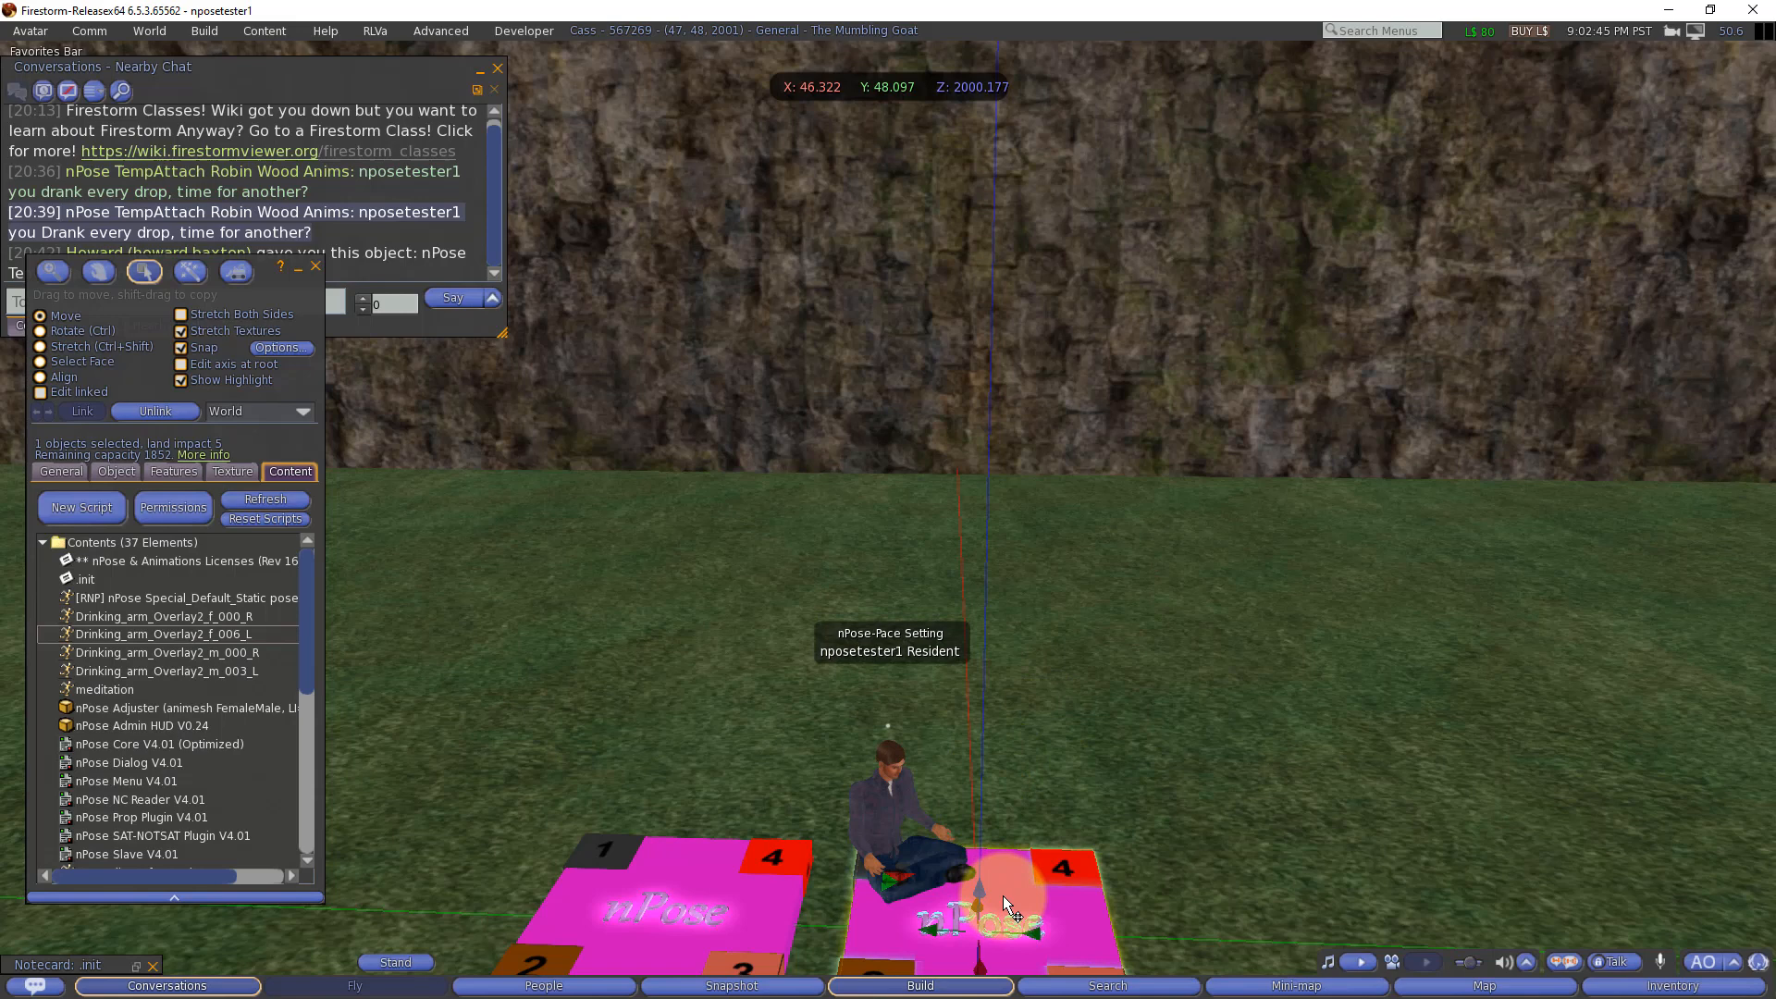
pyautogui.click(1002, 895)
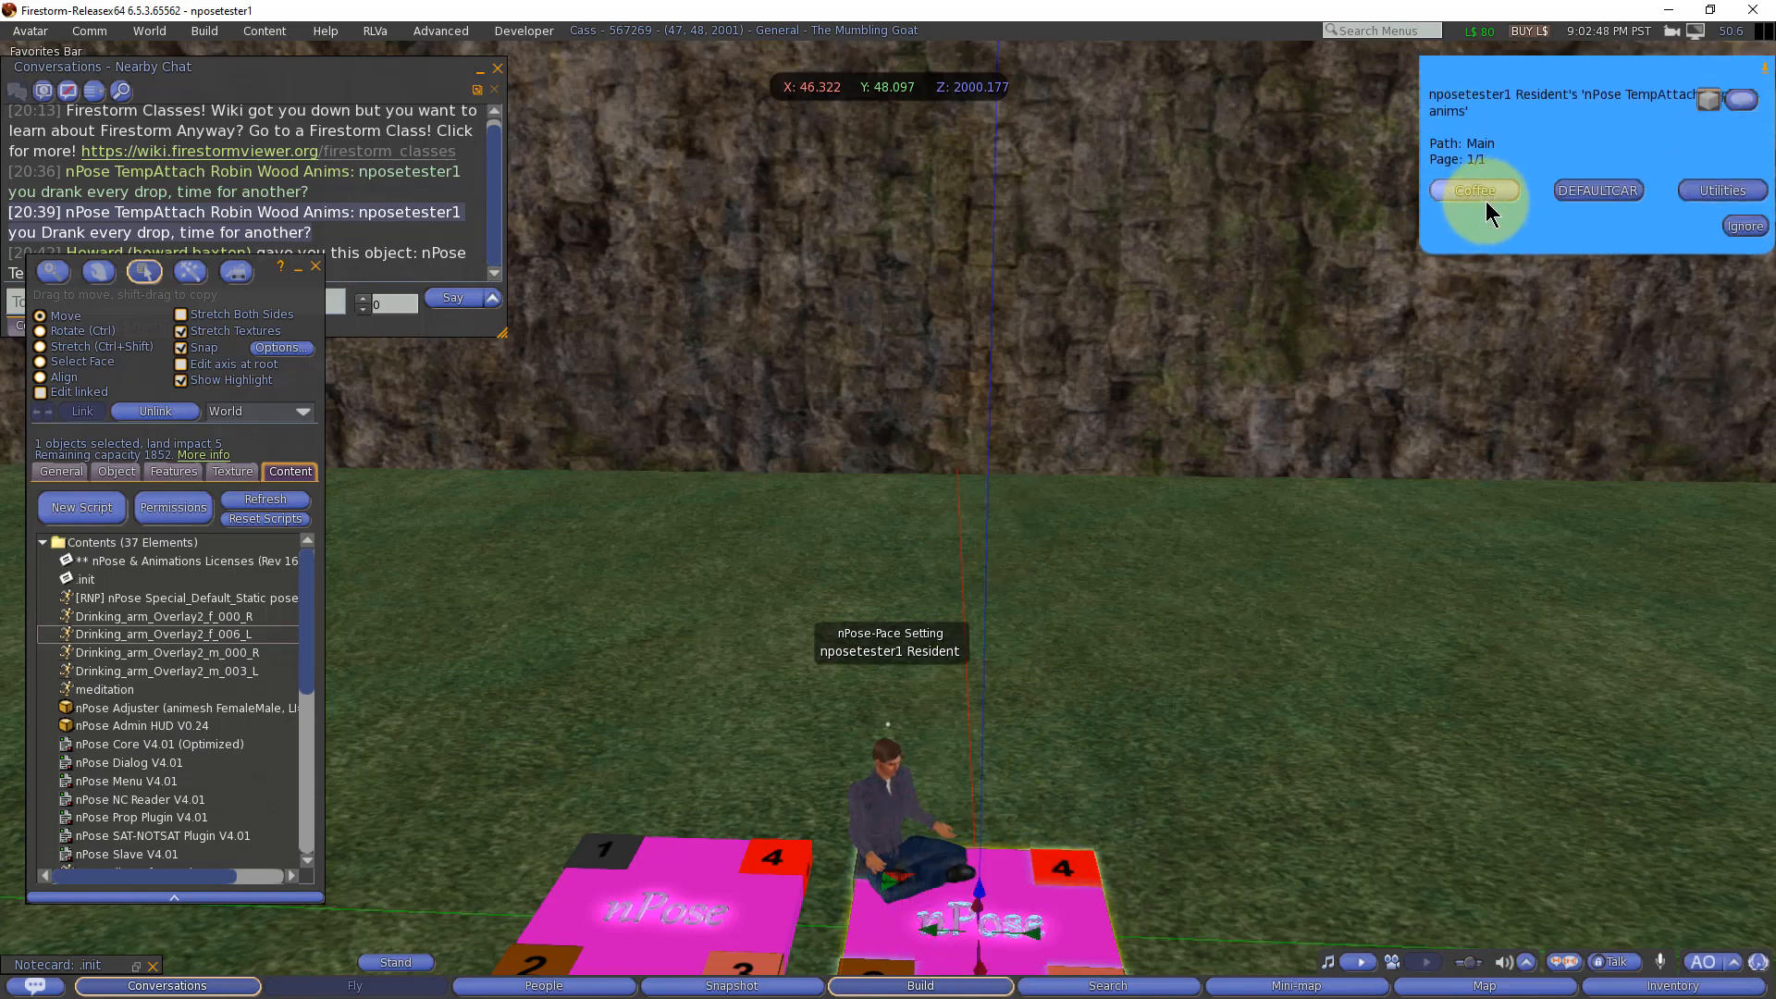
# Step: Start the Sip Coffee L pose from the Coffee options, allow nPose_Cup_L to attach, and inspect the seated avatar up close
pyautogui.click(1484, 194)
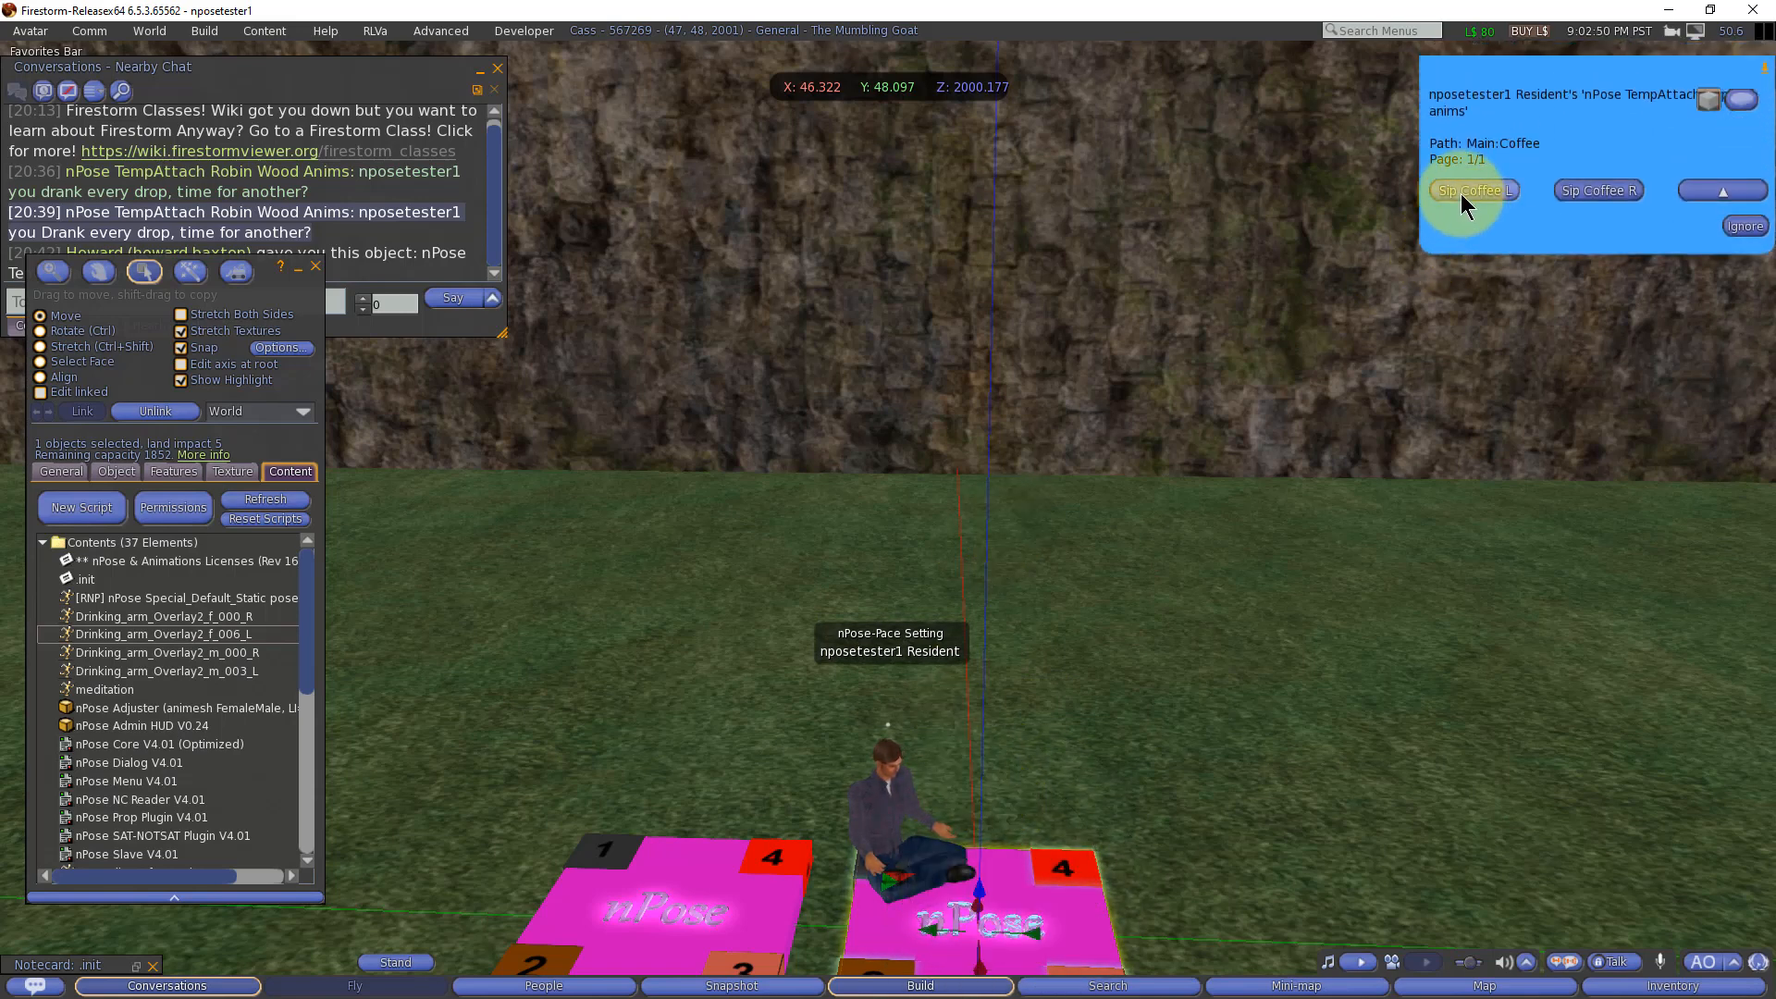
pyautogui.click(1578, 191)
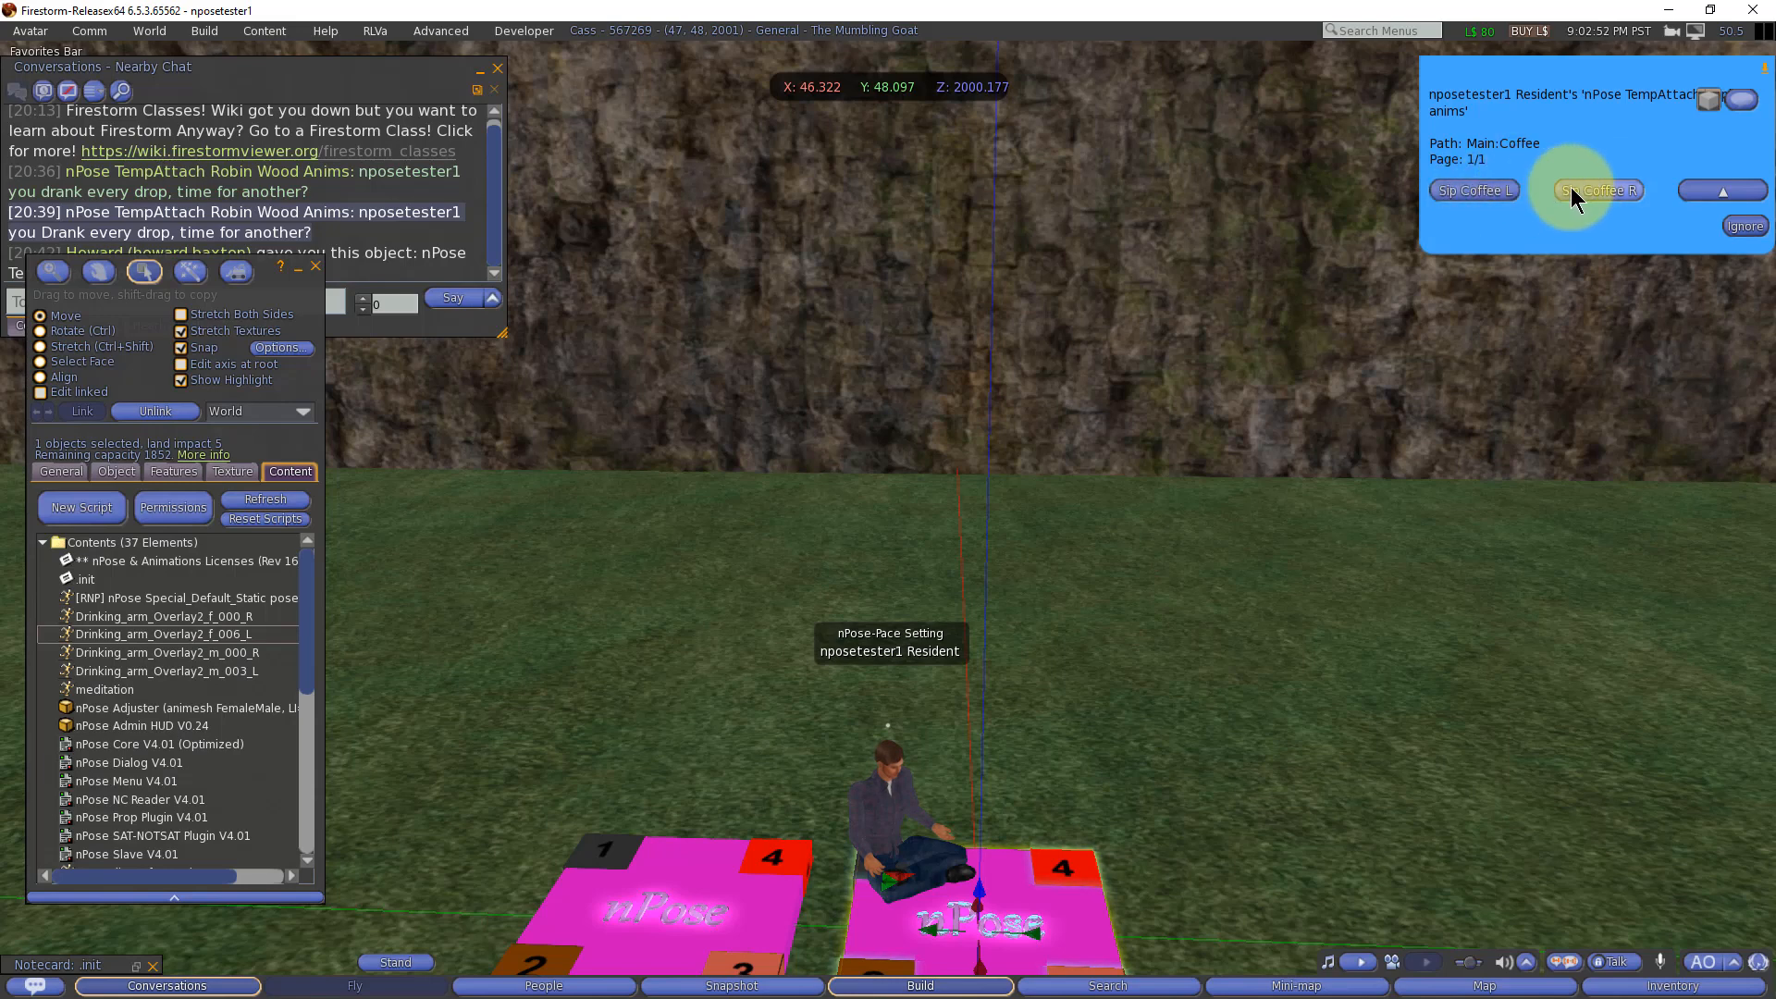
pyautogui.click(1493, 190)
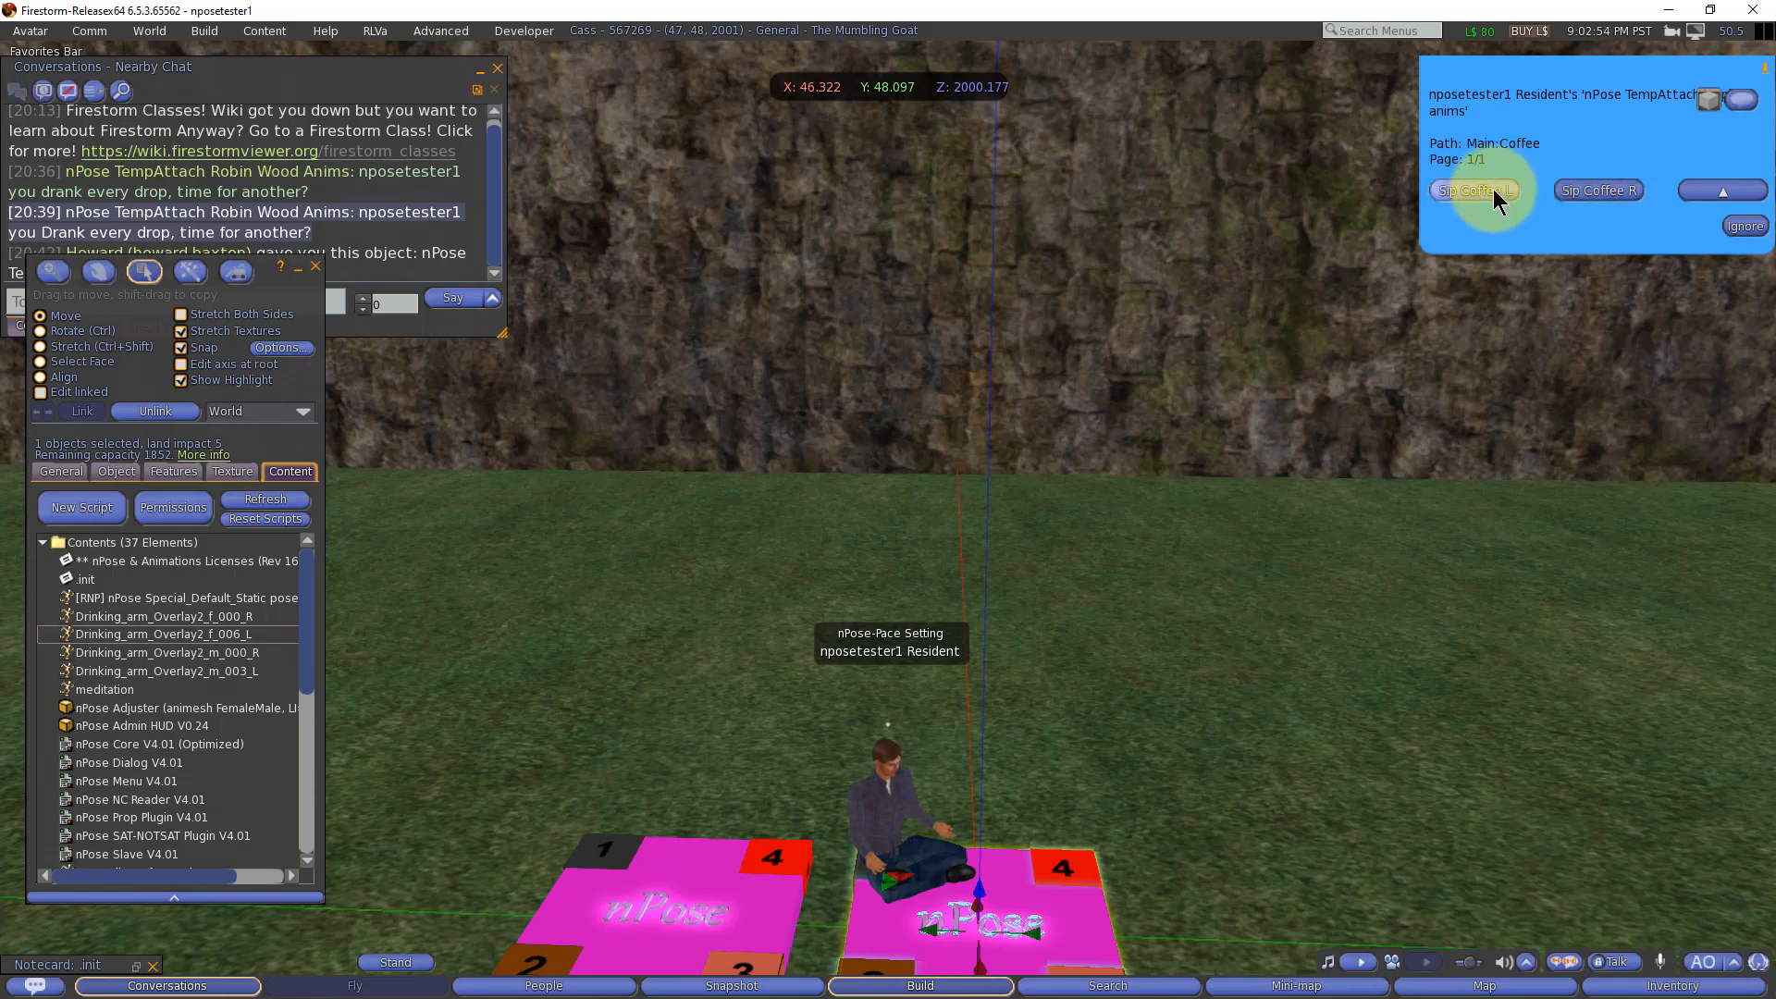
pyautogui.click(1492, 189)
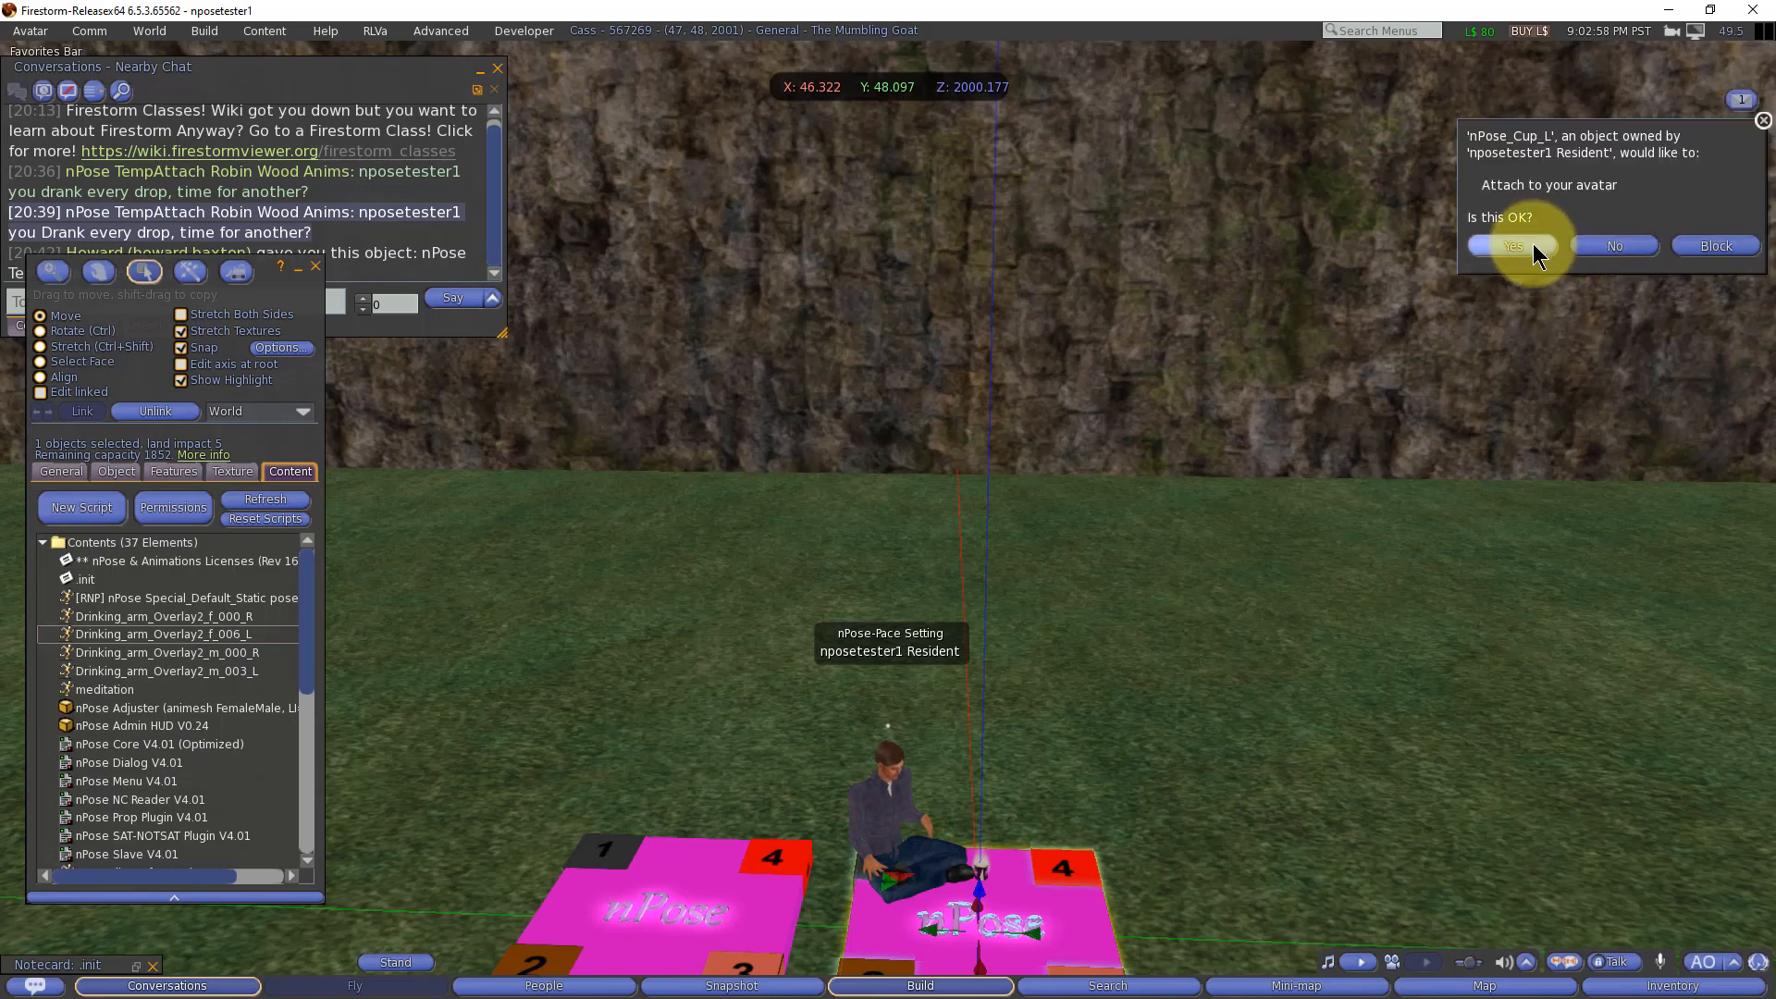
pyautogui.click(1533, 242)
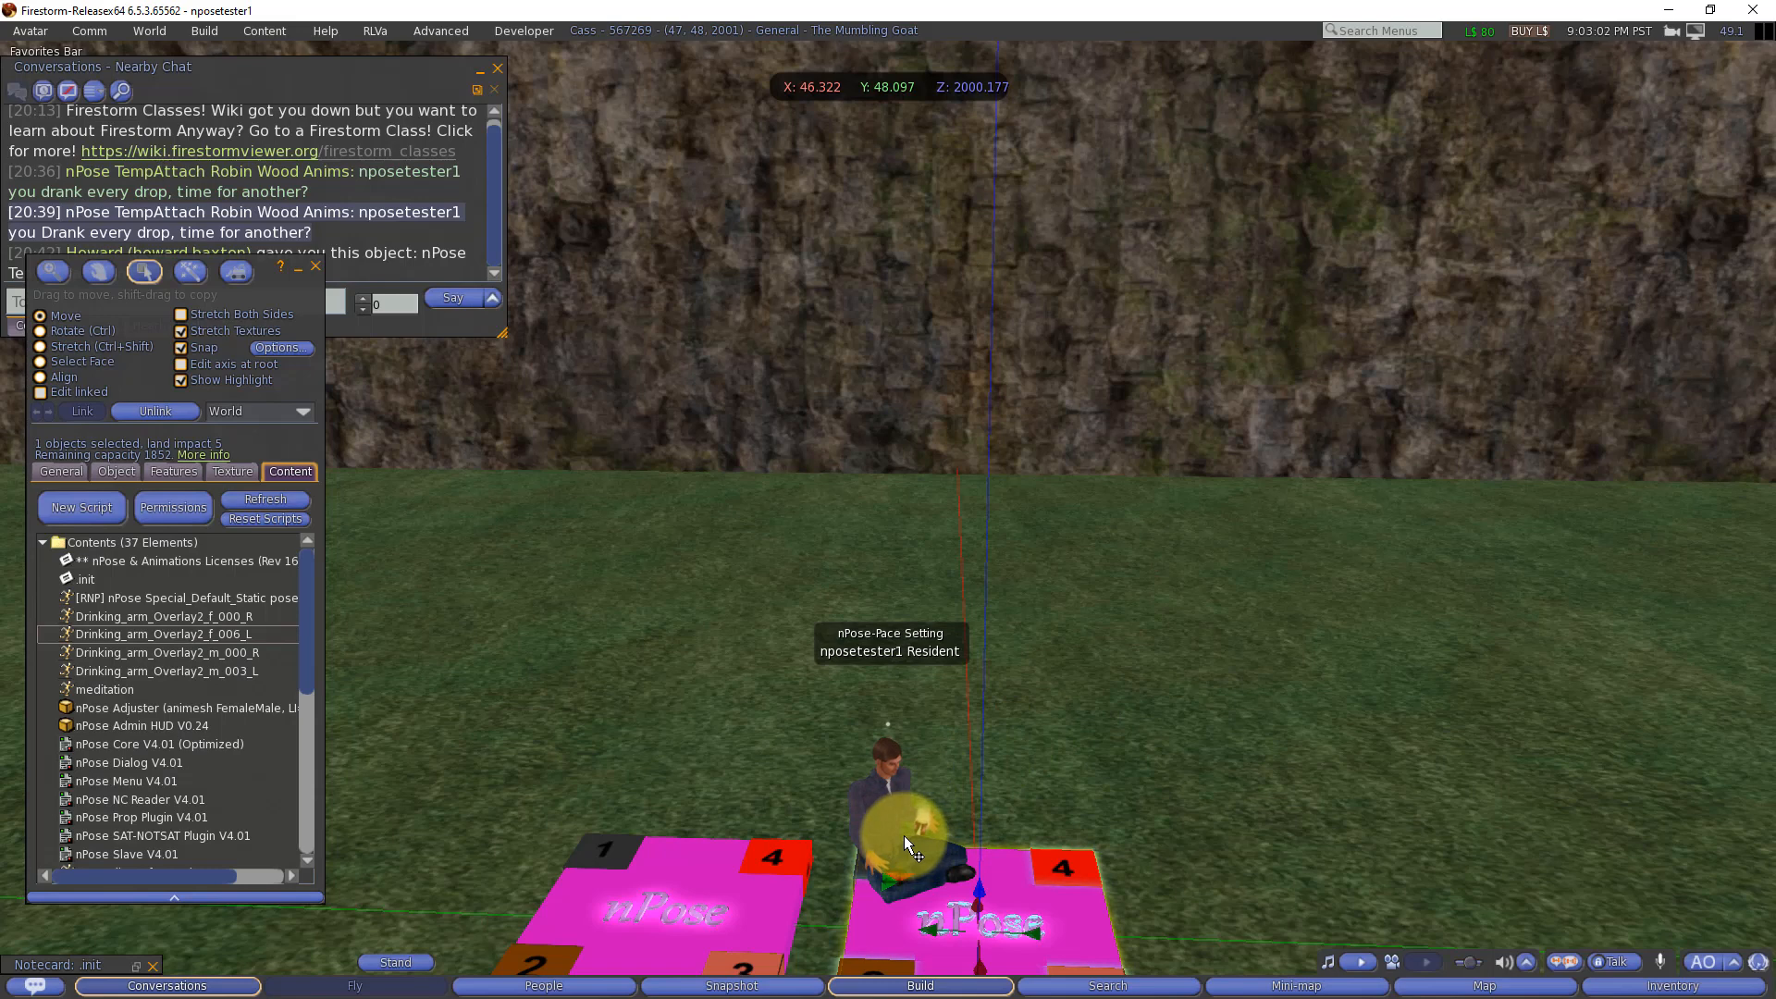
pyautogui.keyDown('alt'); pyautogui.moveTo(897, 819); pyautogui.dragTo(888, 518); pyautogui.keyUp('alt')
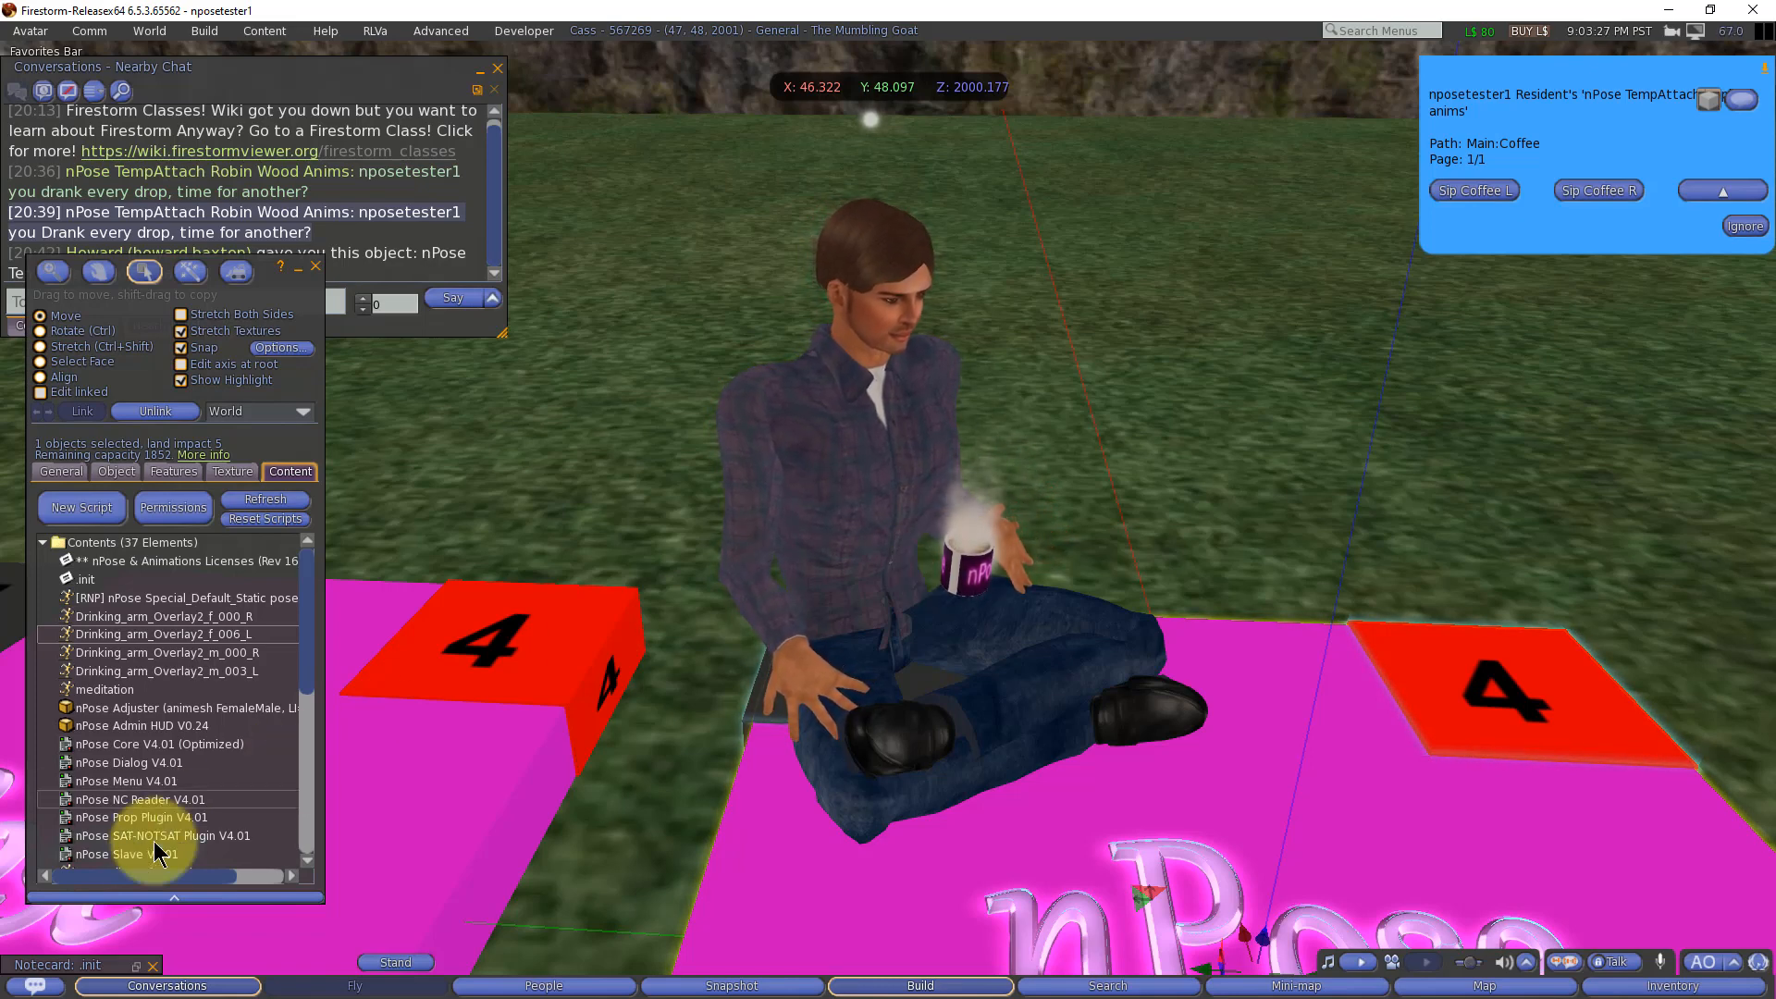
# Step: Close the minimized .init notecard and reopen SET:Coffee:Sip Coffee L to review its first XANIM line
pyautogui.click(152, 964)
pyautogui.scroll(-3, 198, 714)
pyautogui.scroll(-2, 194, 717)
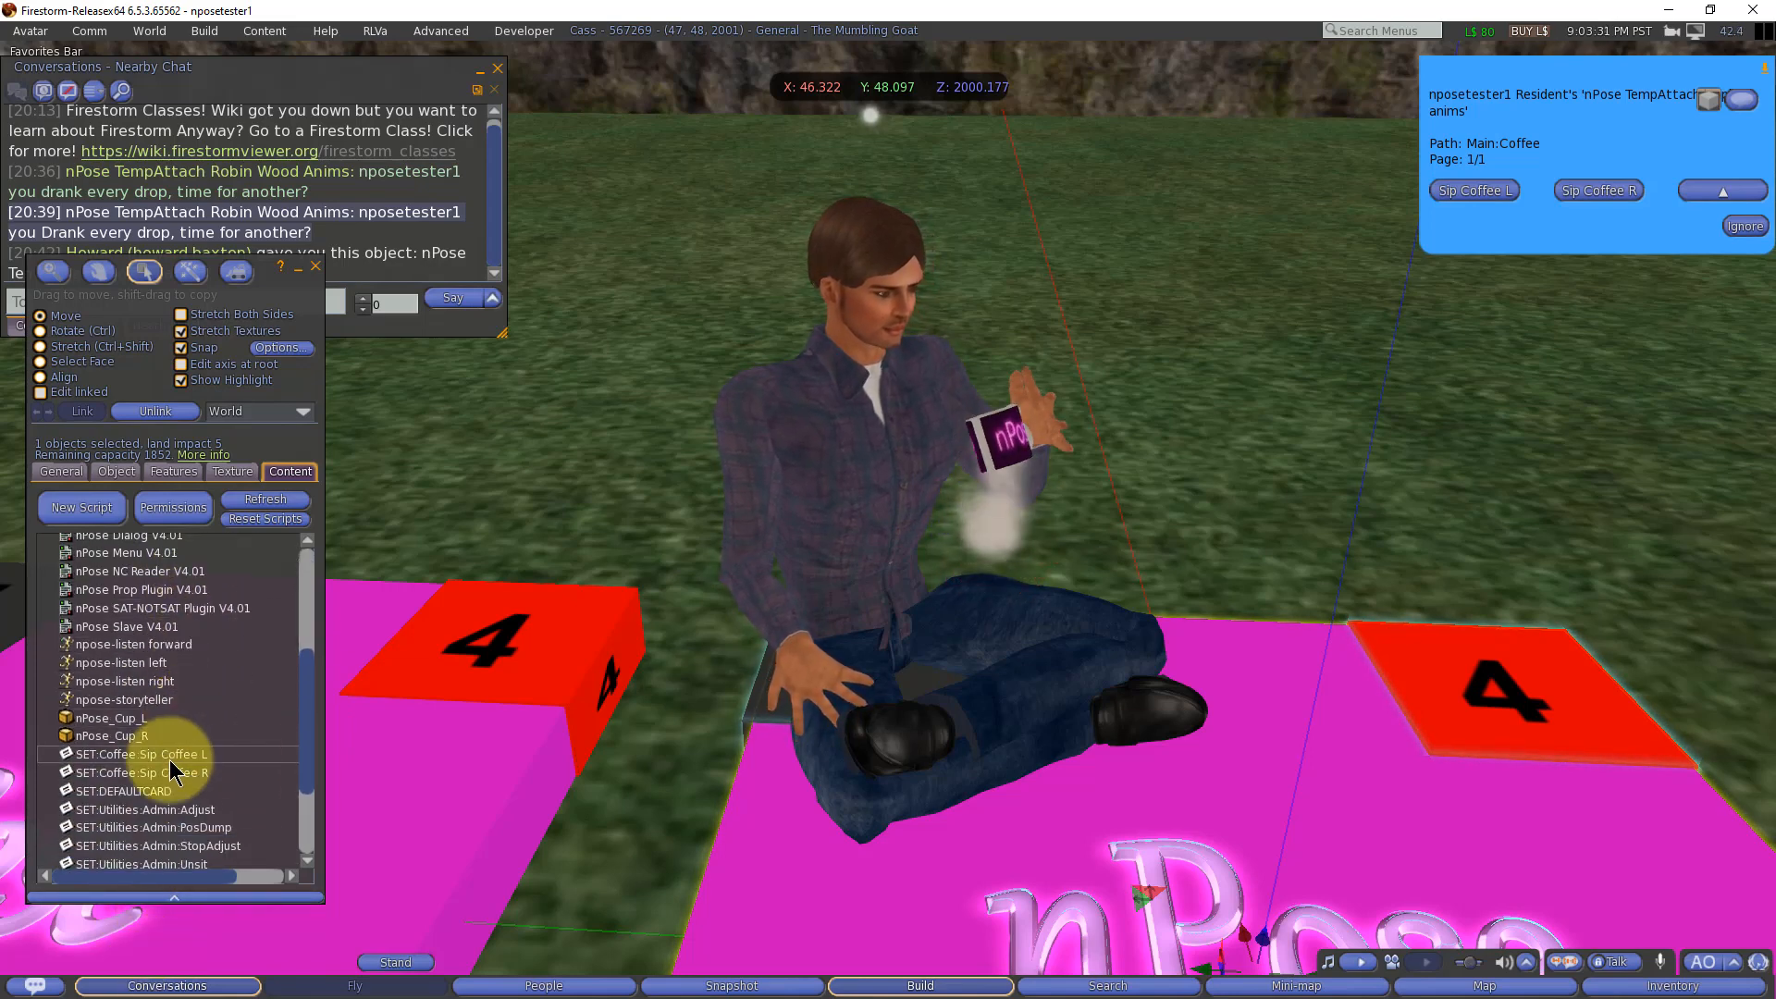
pyautogui.doubleClick(169, 756)
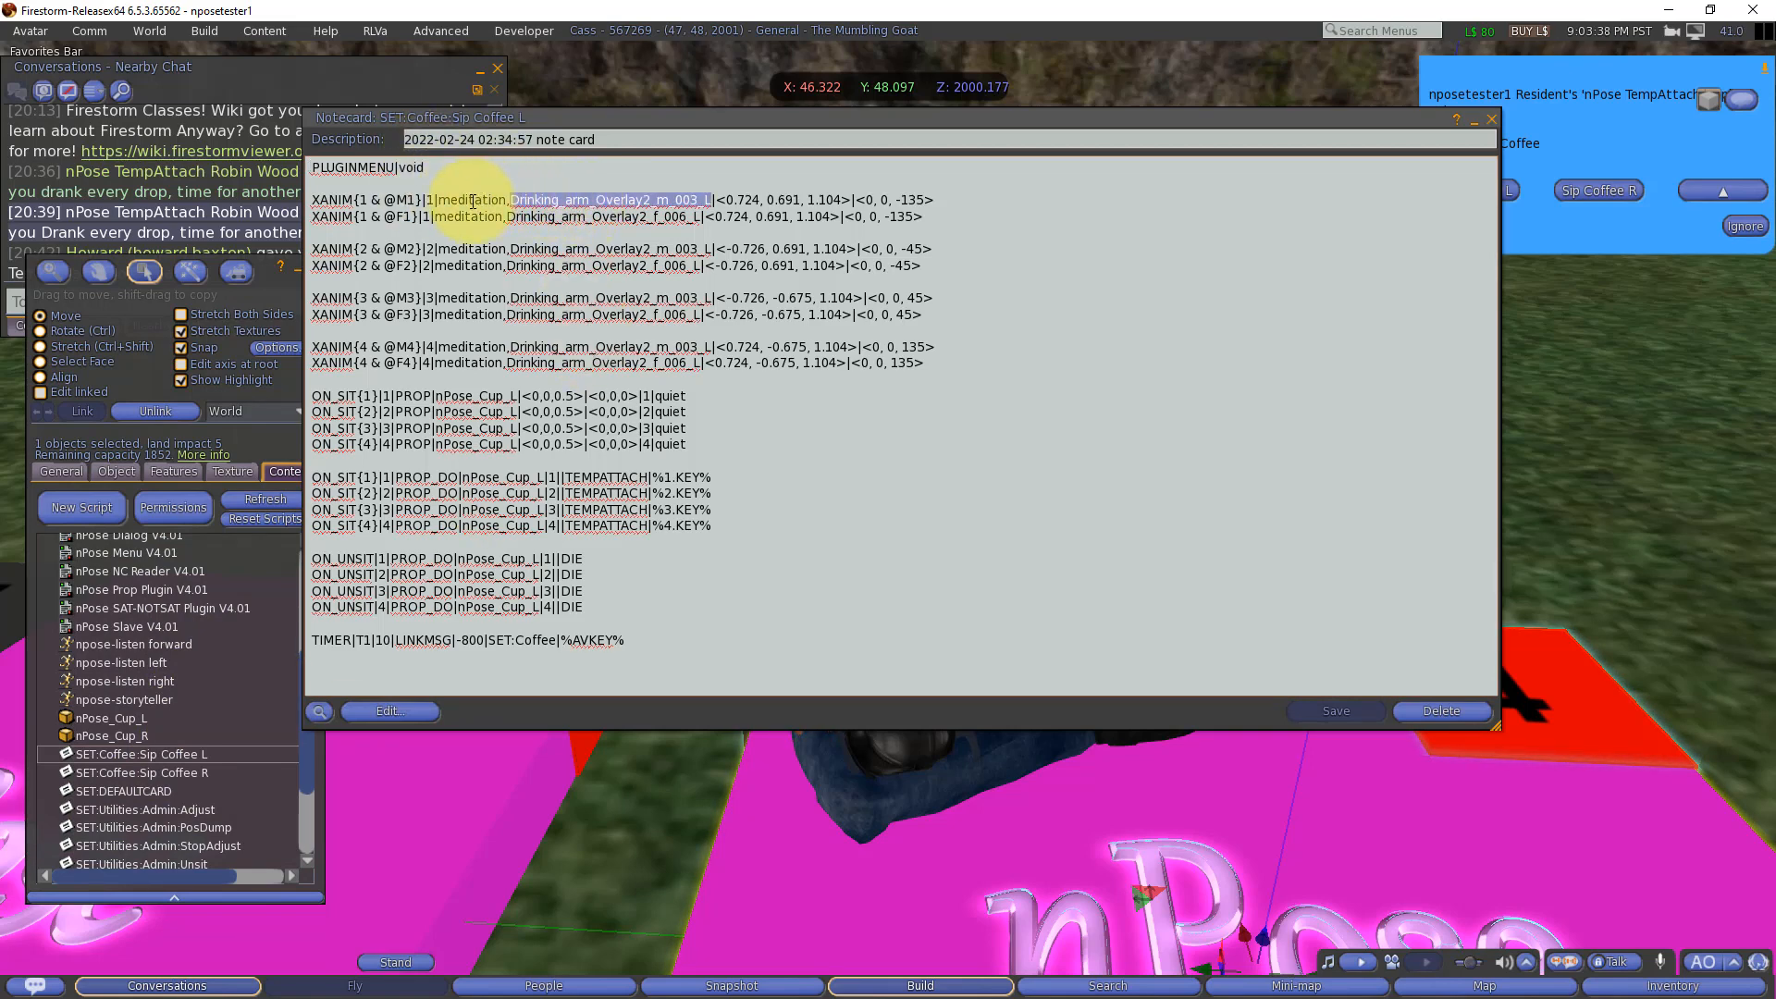
pyautogui.doubleClick(340, 200)
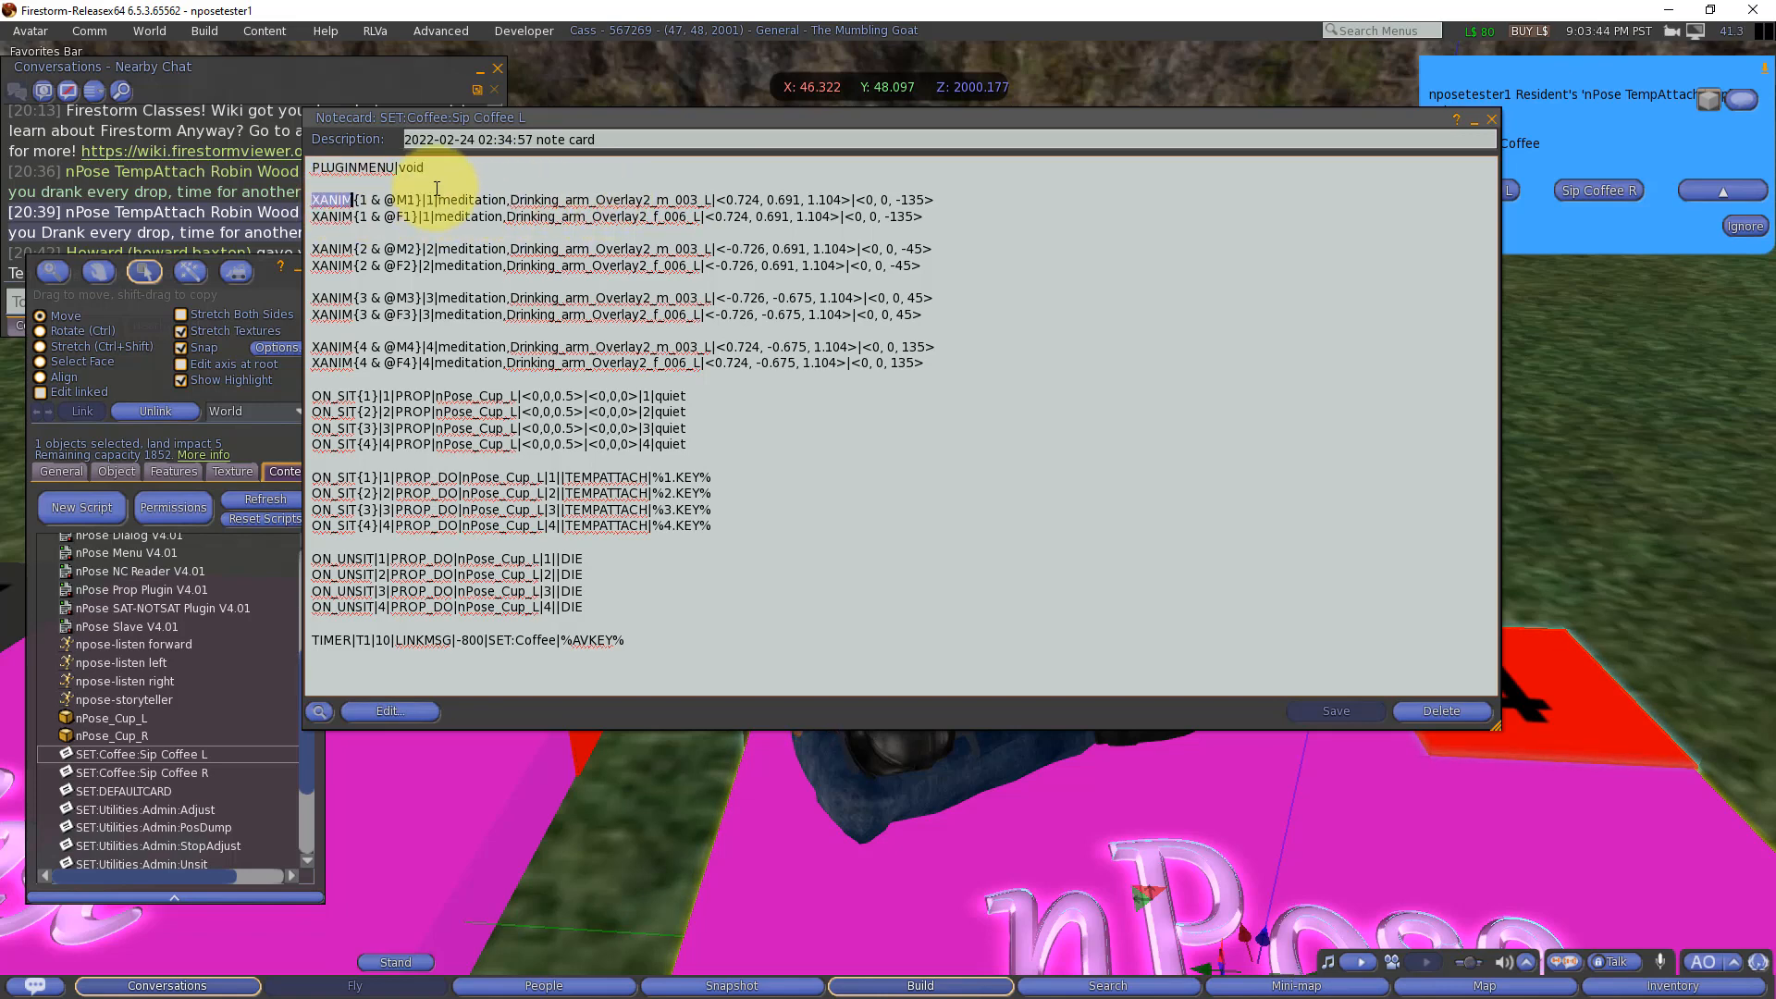
# Step: Mark the XANIM keyword in the Sip Coffee L notecard, minimize the notecard, and return the avatar to the main DEFAULTCARD pose
pyautogui.click(324, 205)
pyautogui.doubleClick(352, 201)
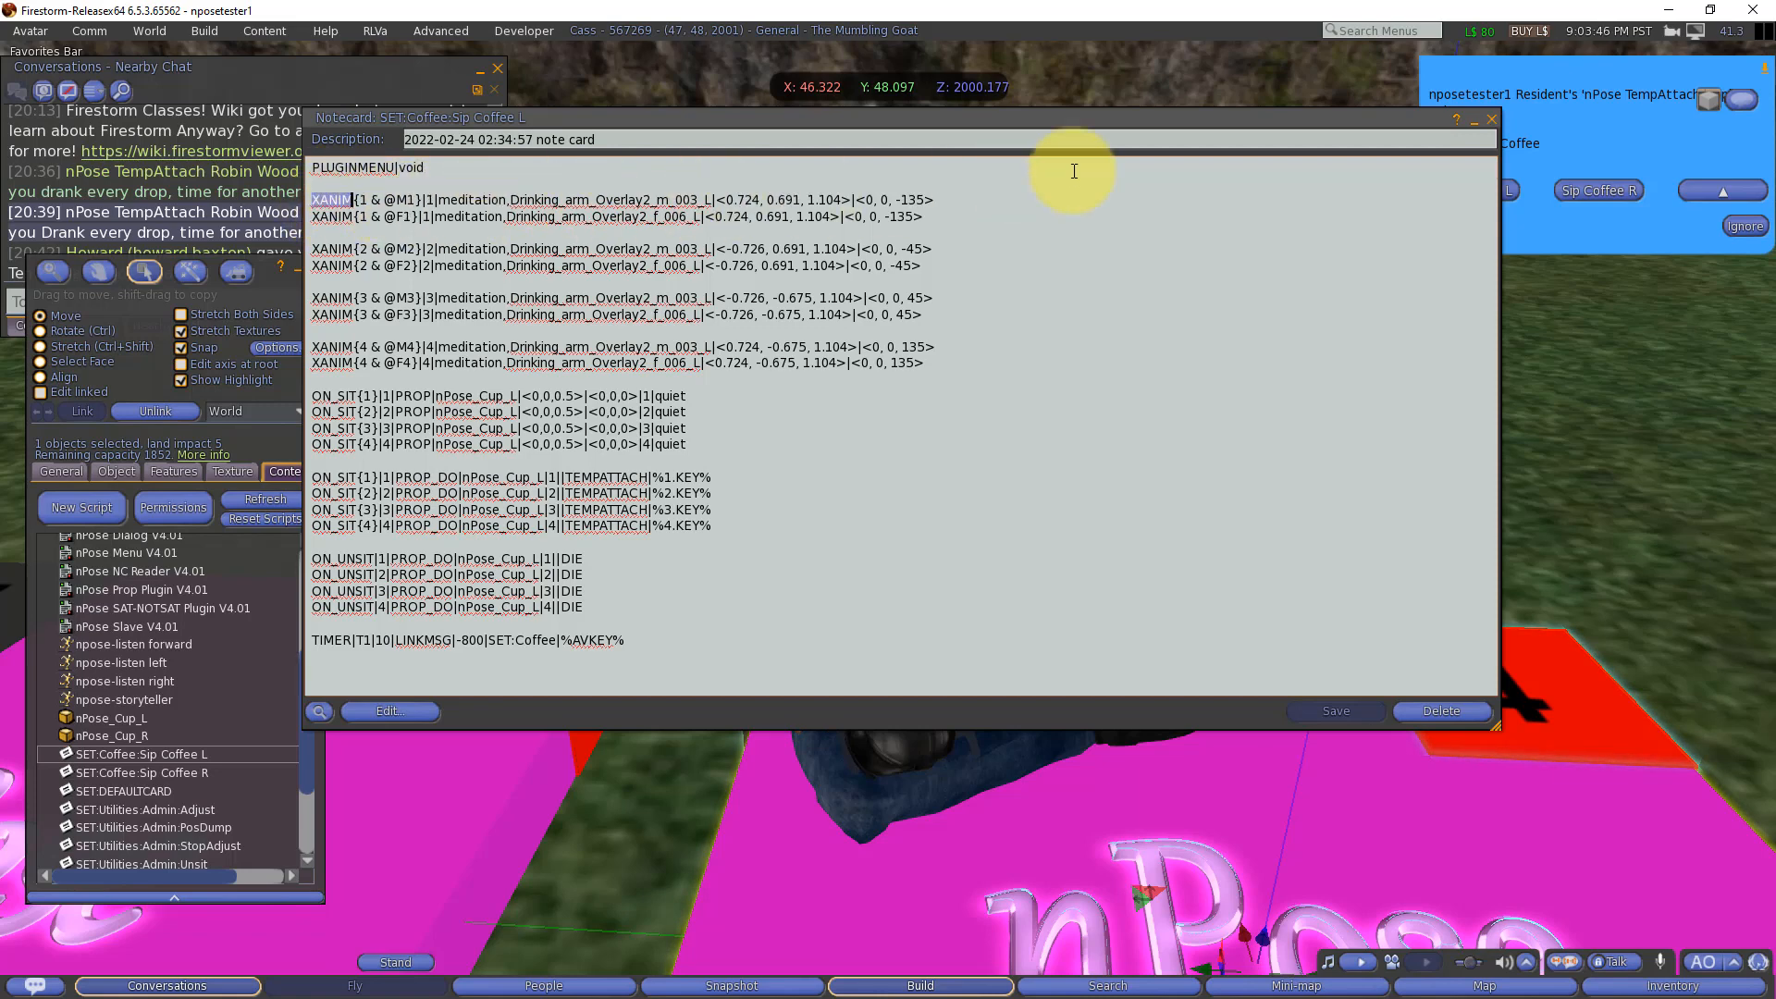
pyautogui.click(1473, 121)
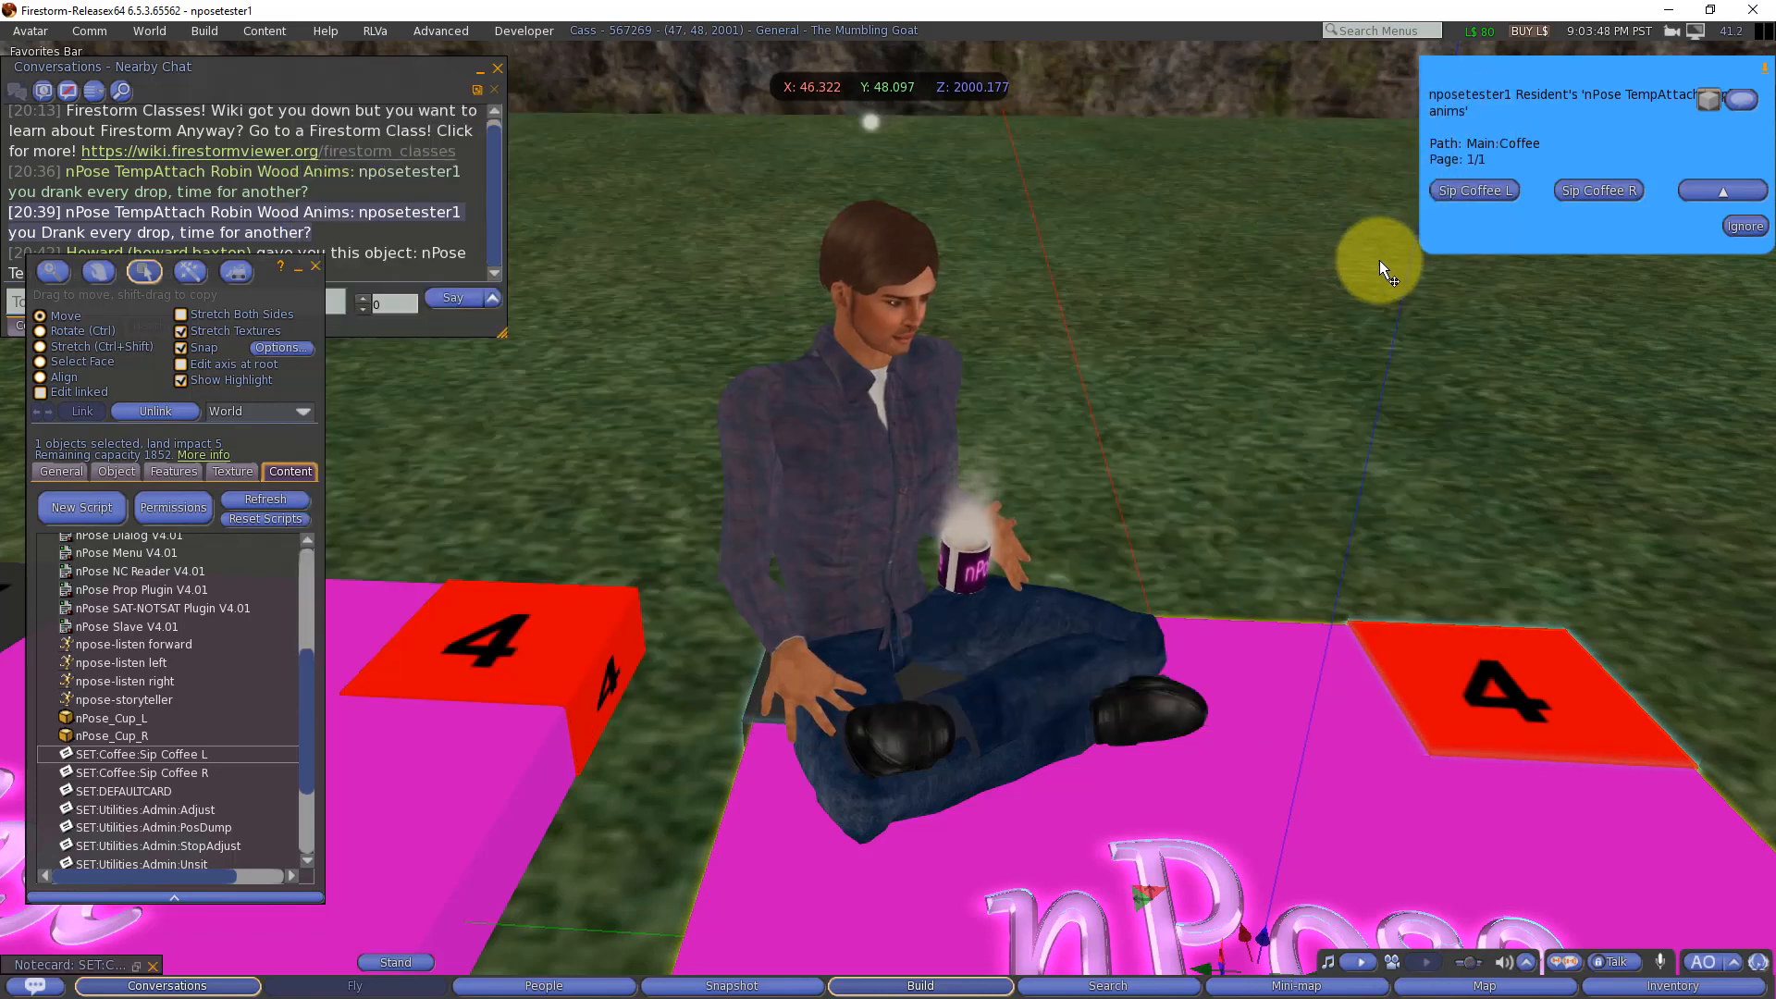
pyautogui.click(1713, 190)
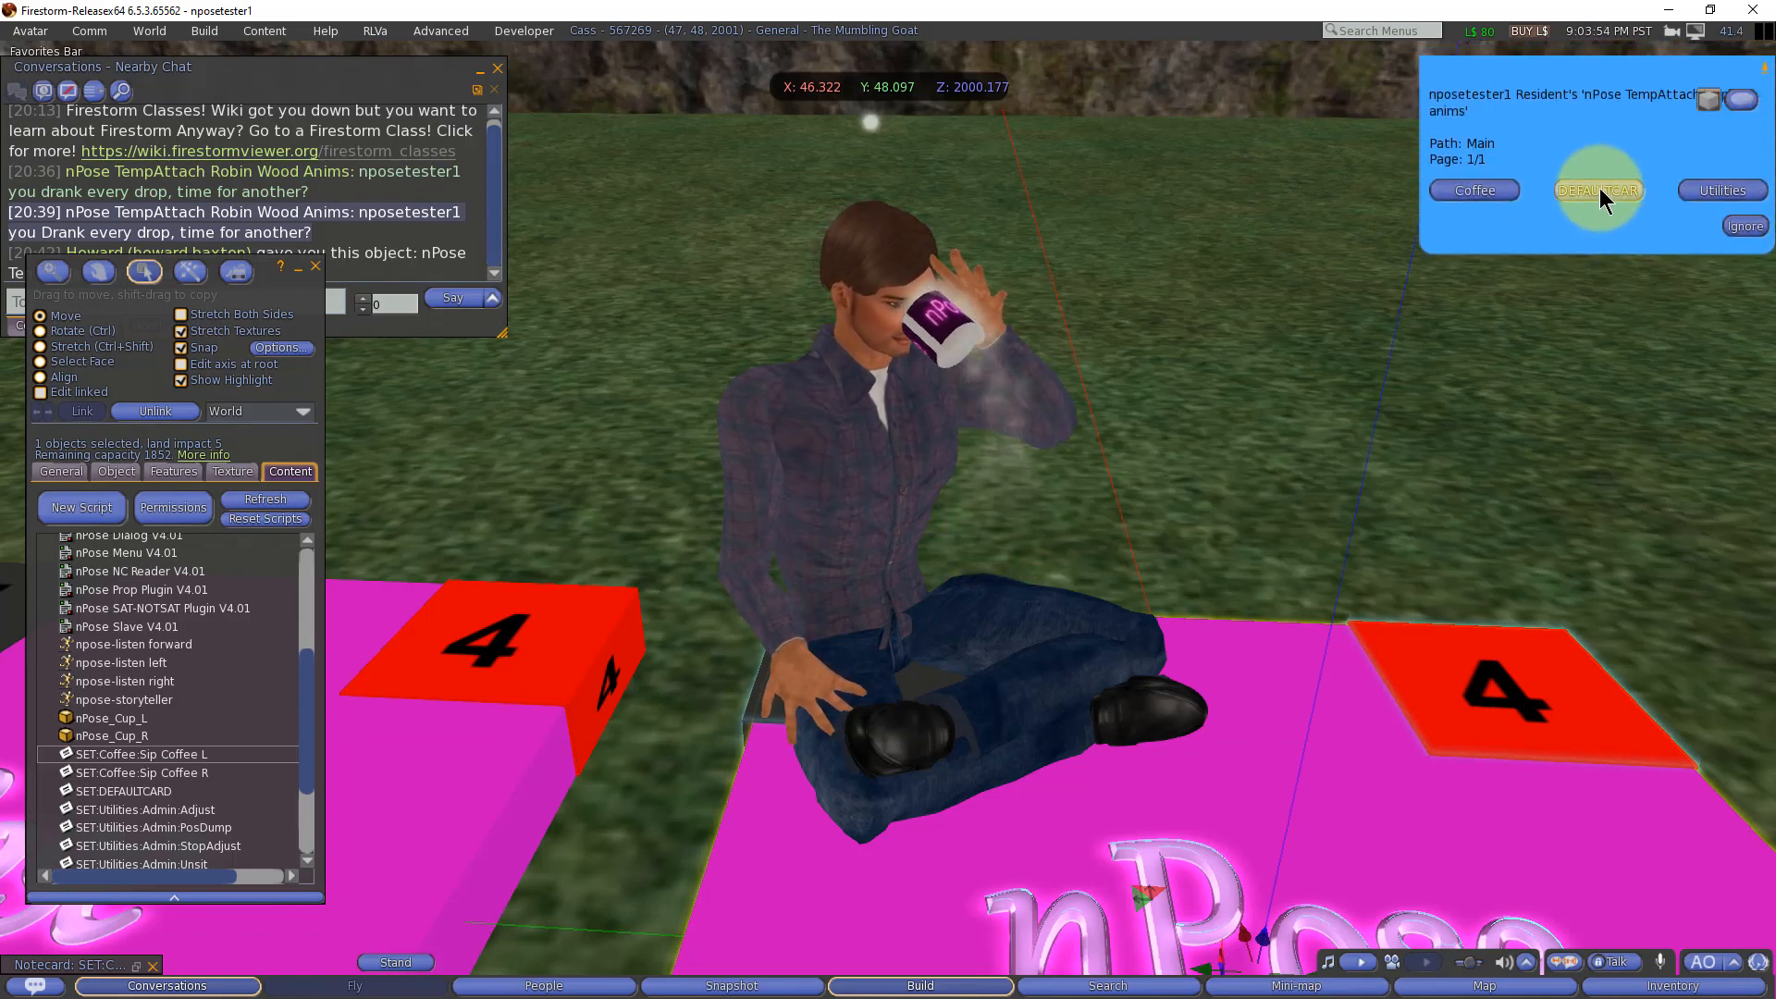
pyautogui.click(1600, 189)
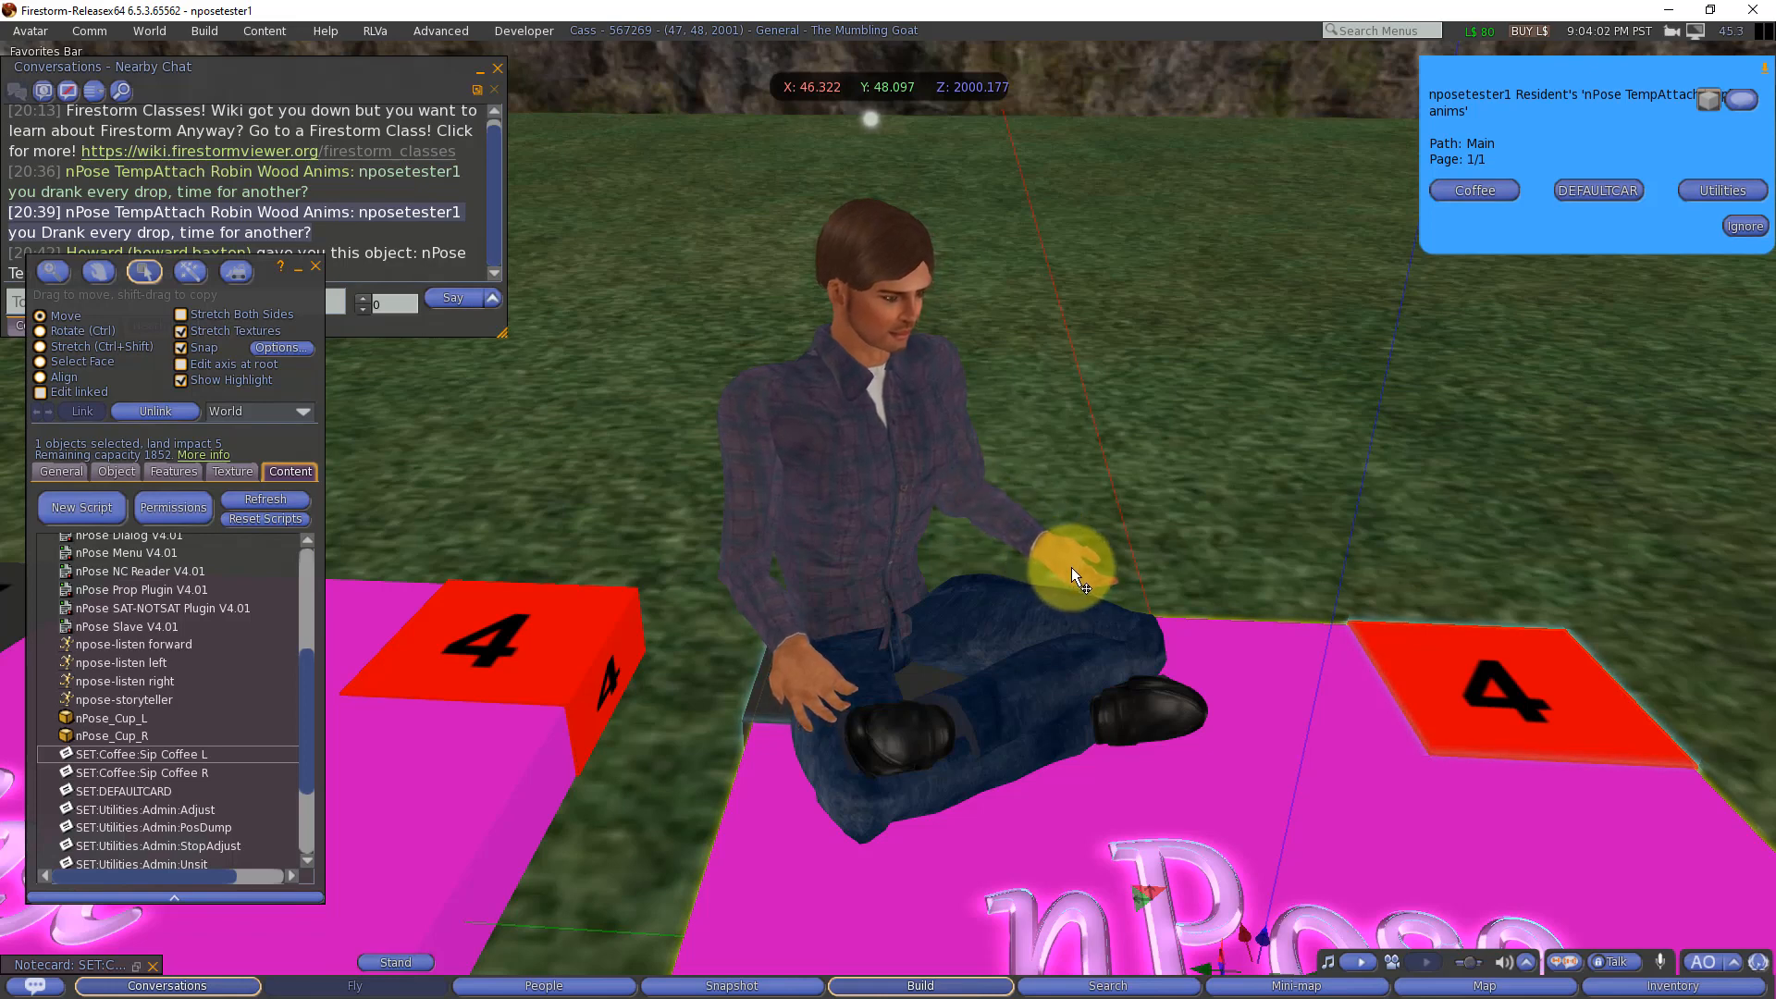
# Step: Start the Sip Coffee R pose from the Coffee options and allow nPose_Cup_R to attach to the avatar
pyautogui.click(1483, 189)
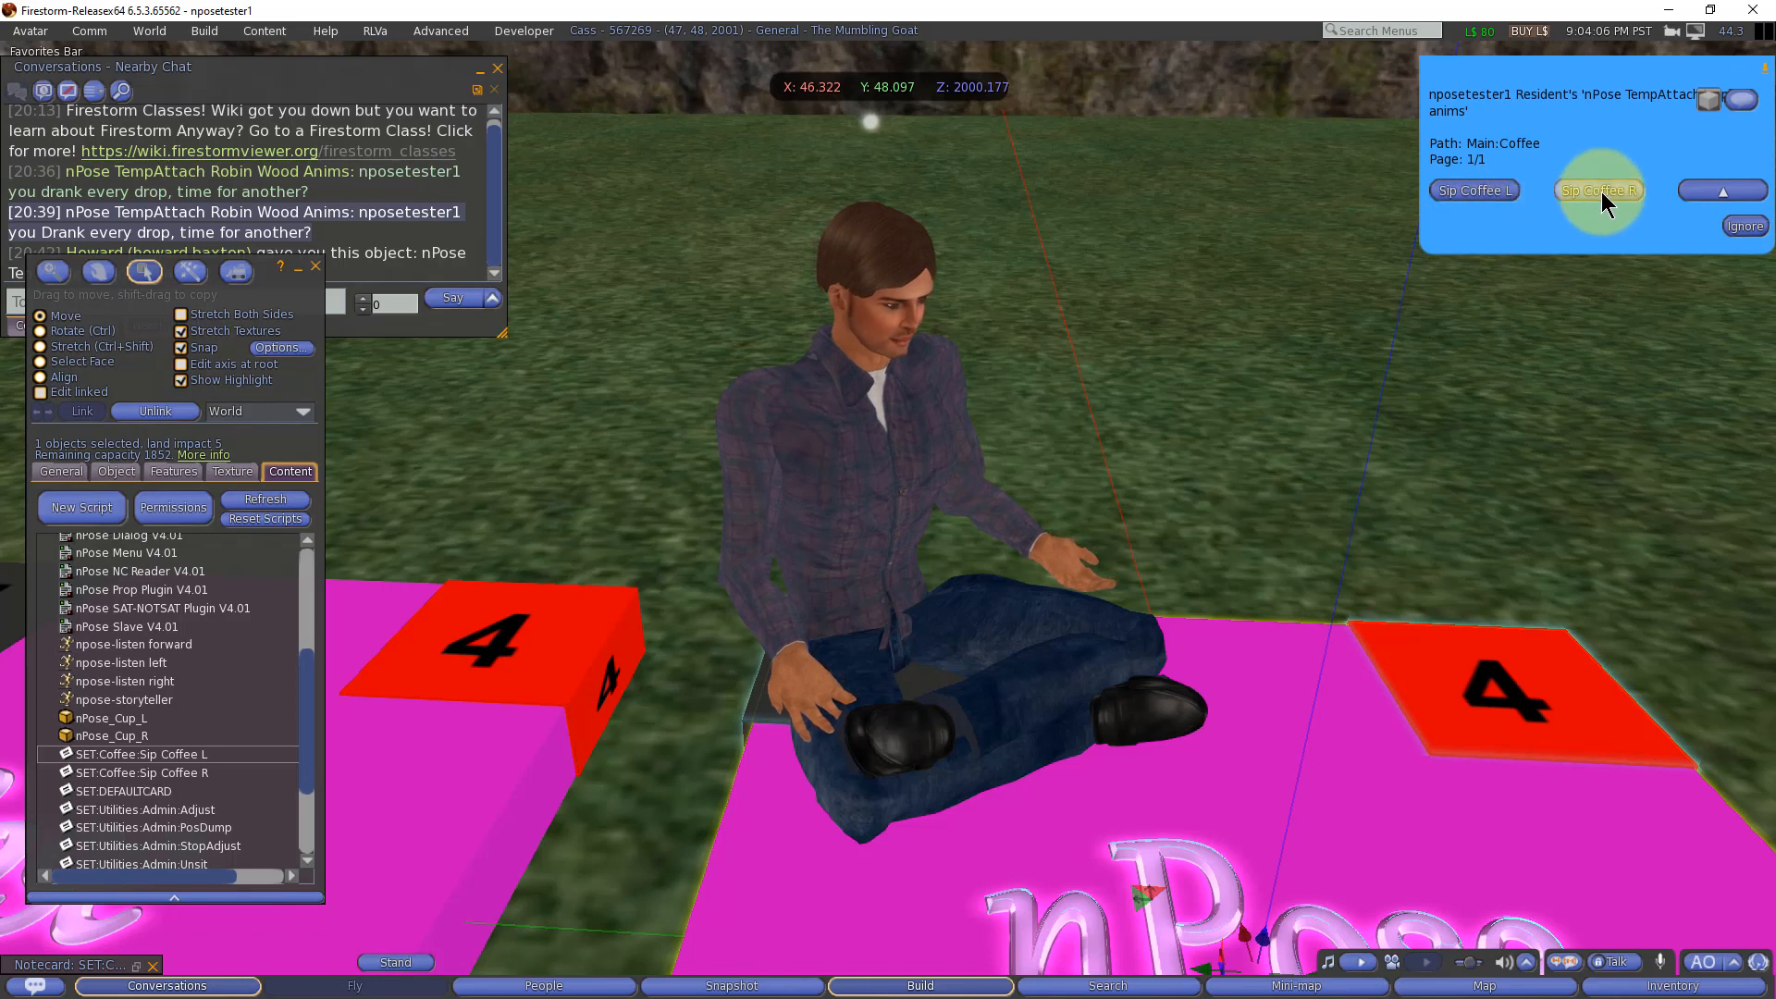
pyautogui.click(1599, 192)
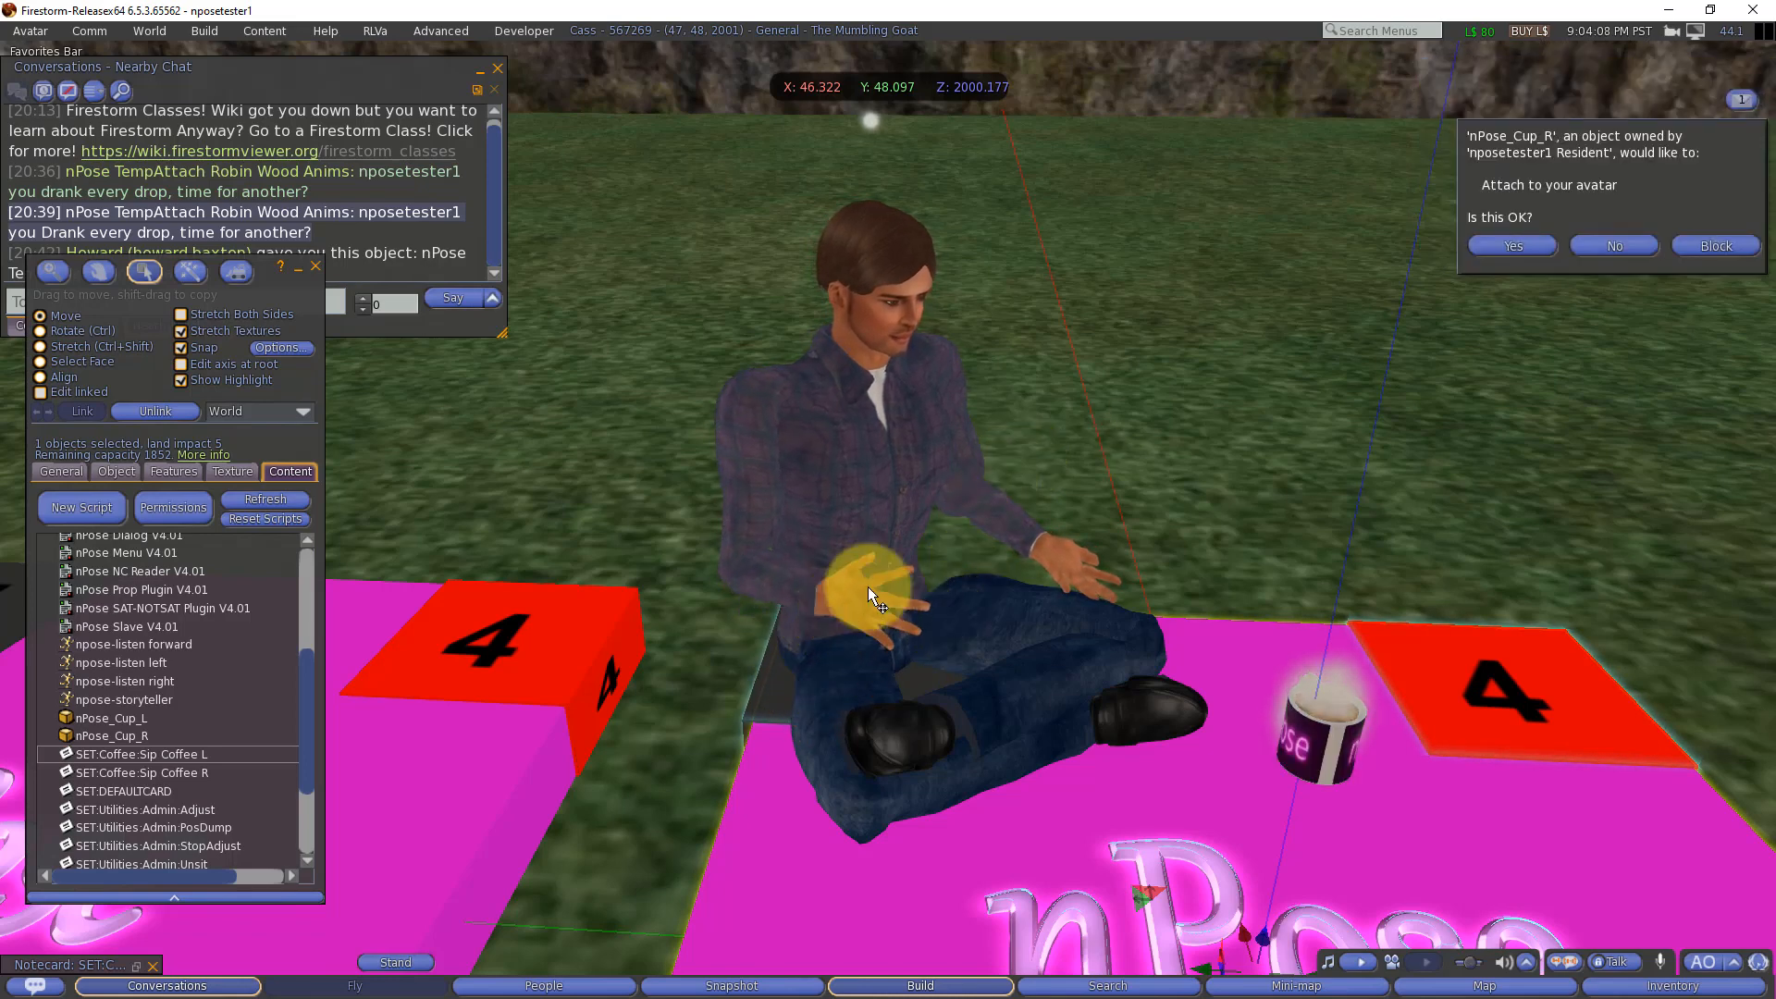
pyautogui.click(1484, 245)
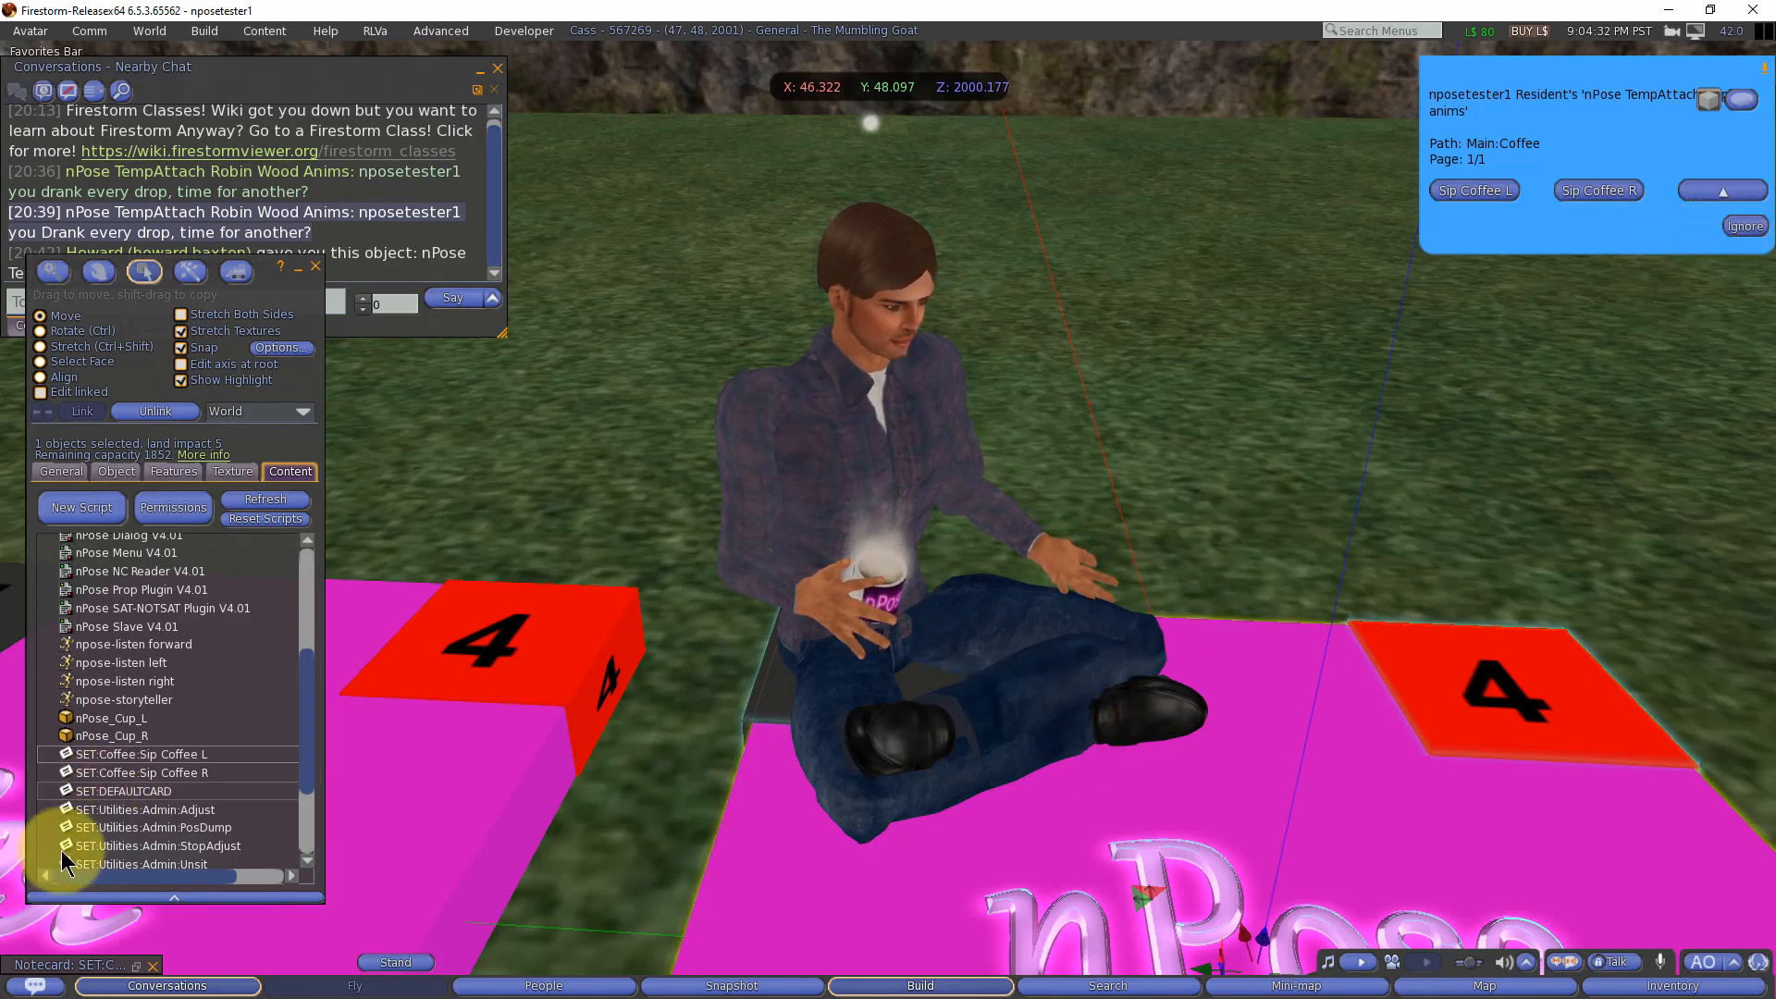
# Step: Restore the Sip Coffee L notecard, compare its XANIM-to-TIMER lines with the SET:Coffee:Sip Coffee R notecard, and close both
pyautogui.click(136, 965)
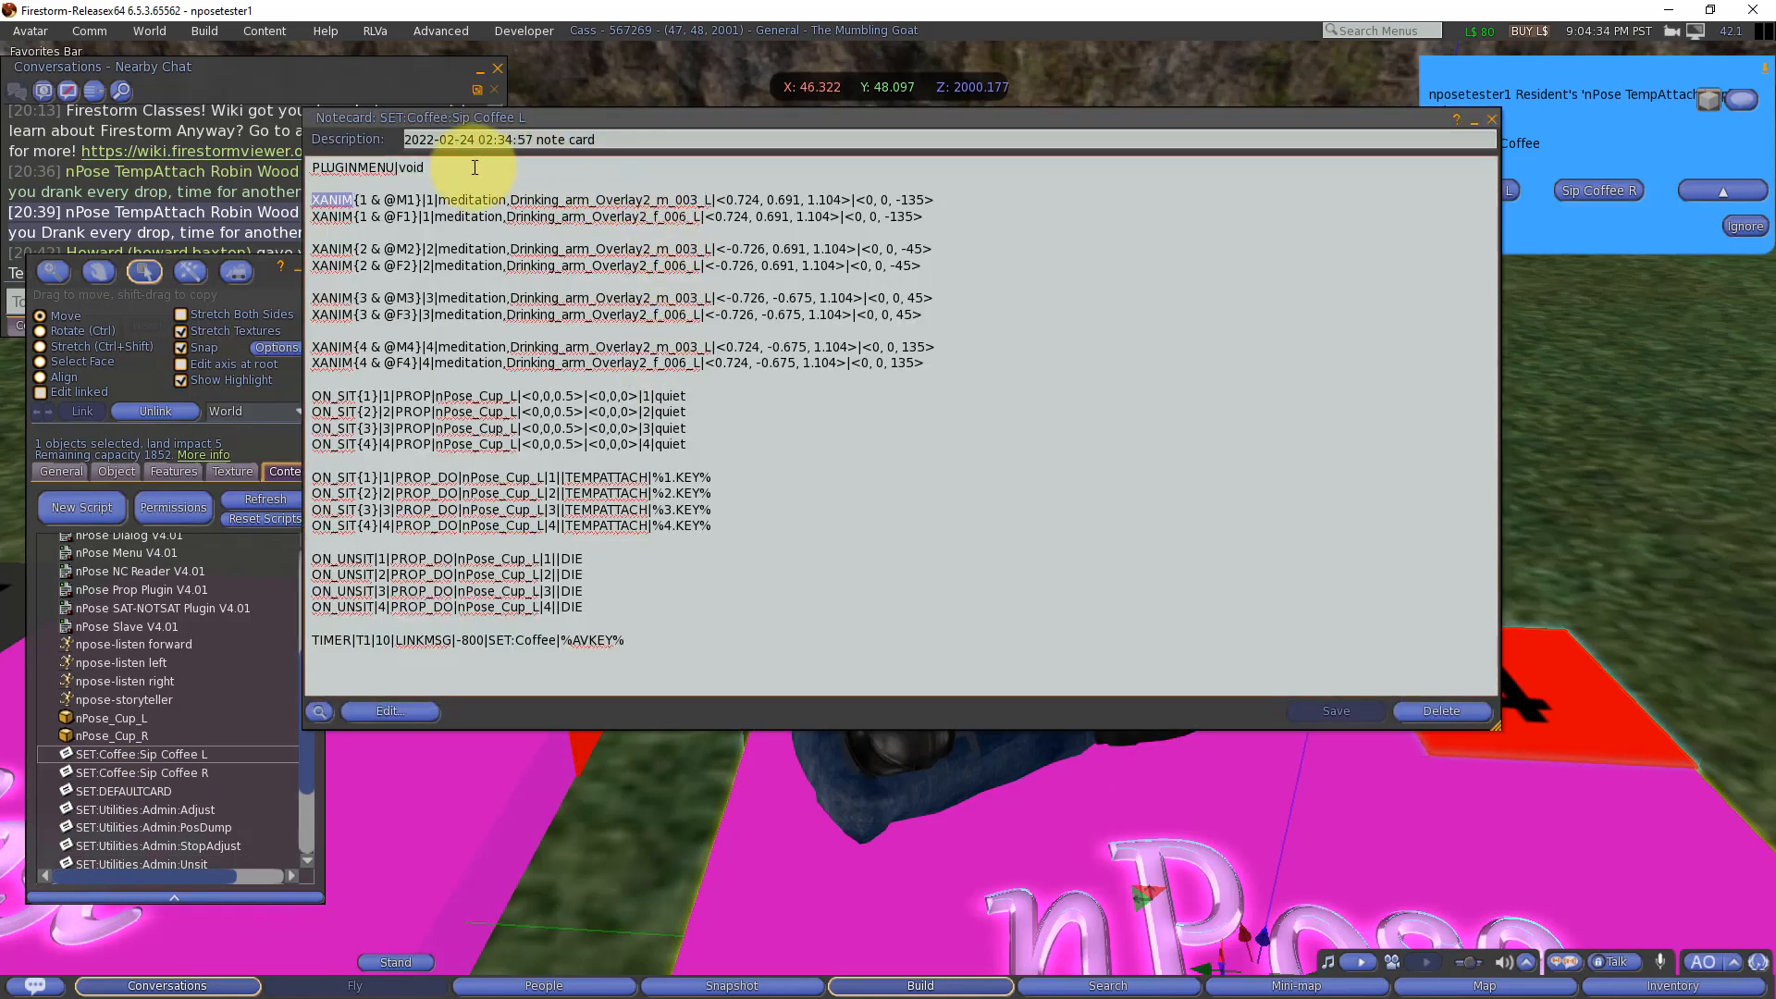
pyautogui.moveTo(475, 167); pyautogui.dragTo(396, 653)
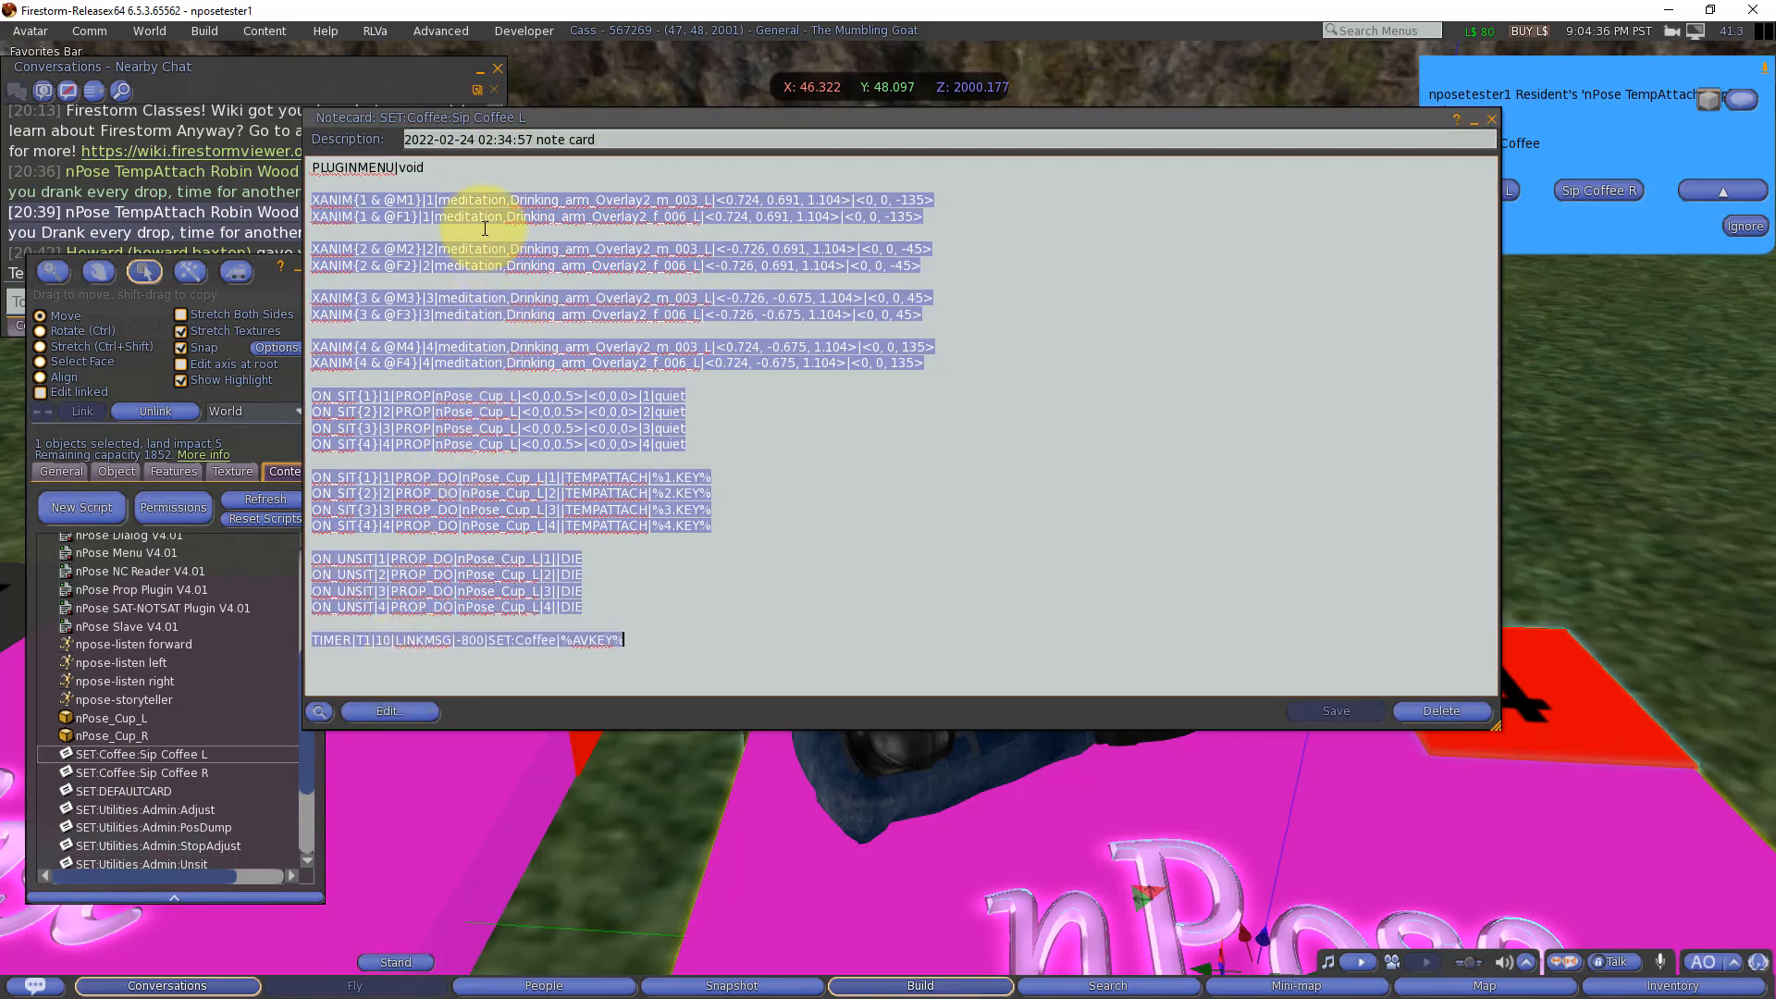
pyautogui.doubleClick(141, 773)
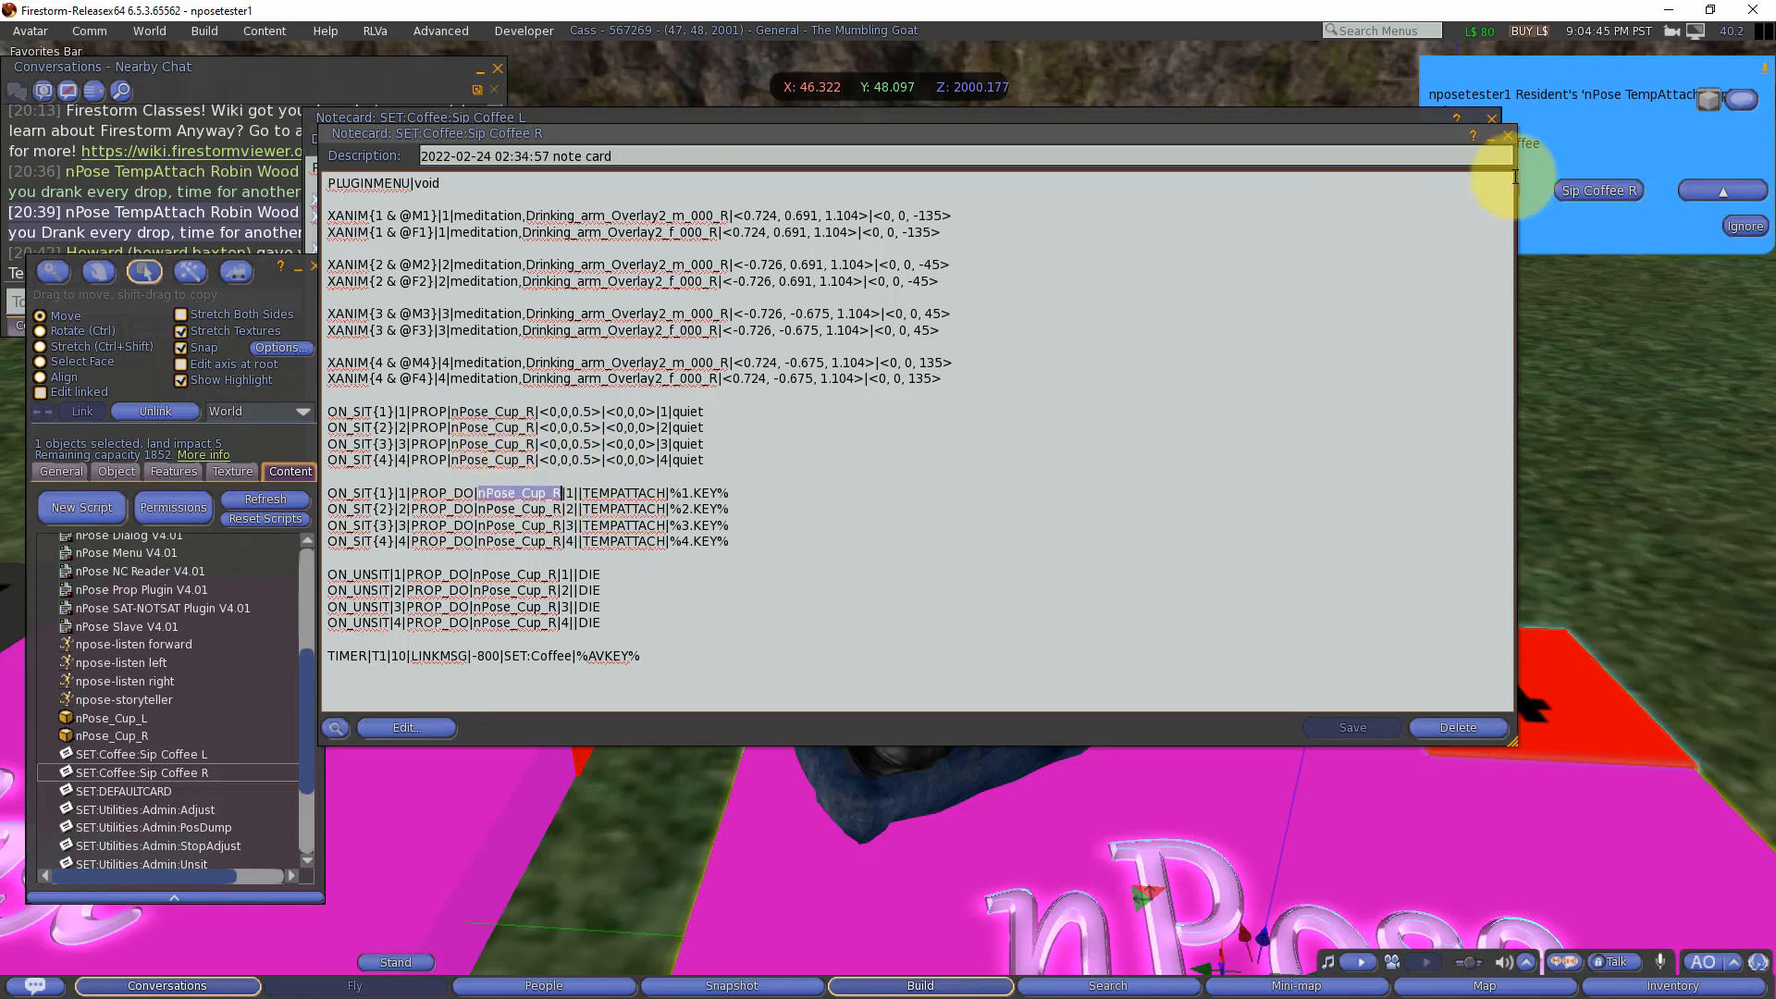
pyautogui.click(1504, 137)
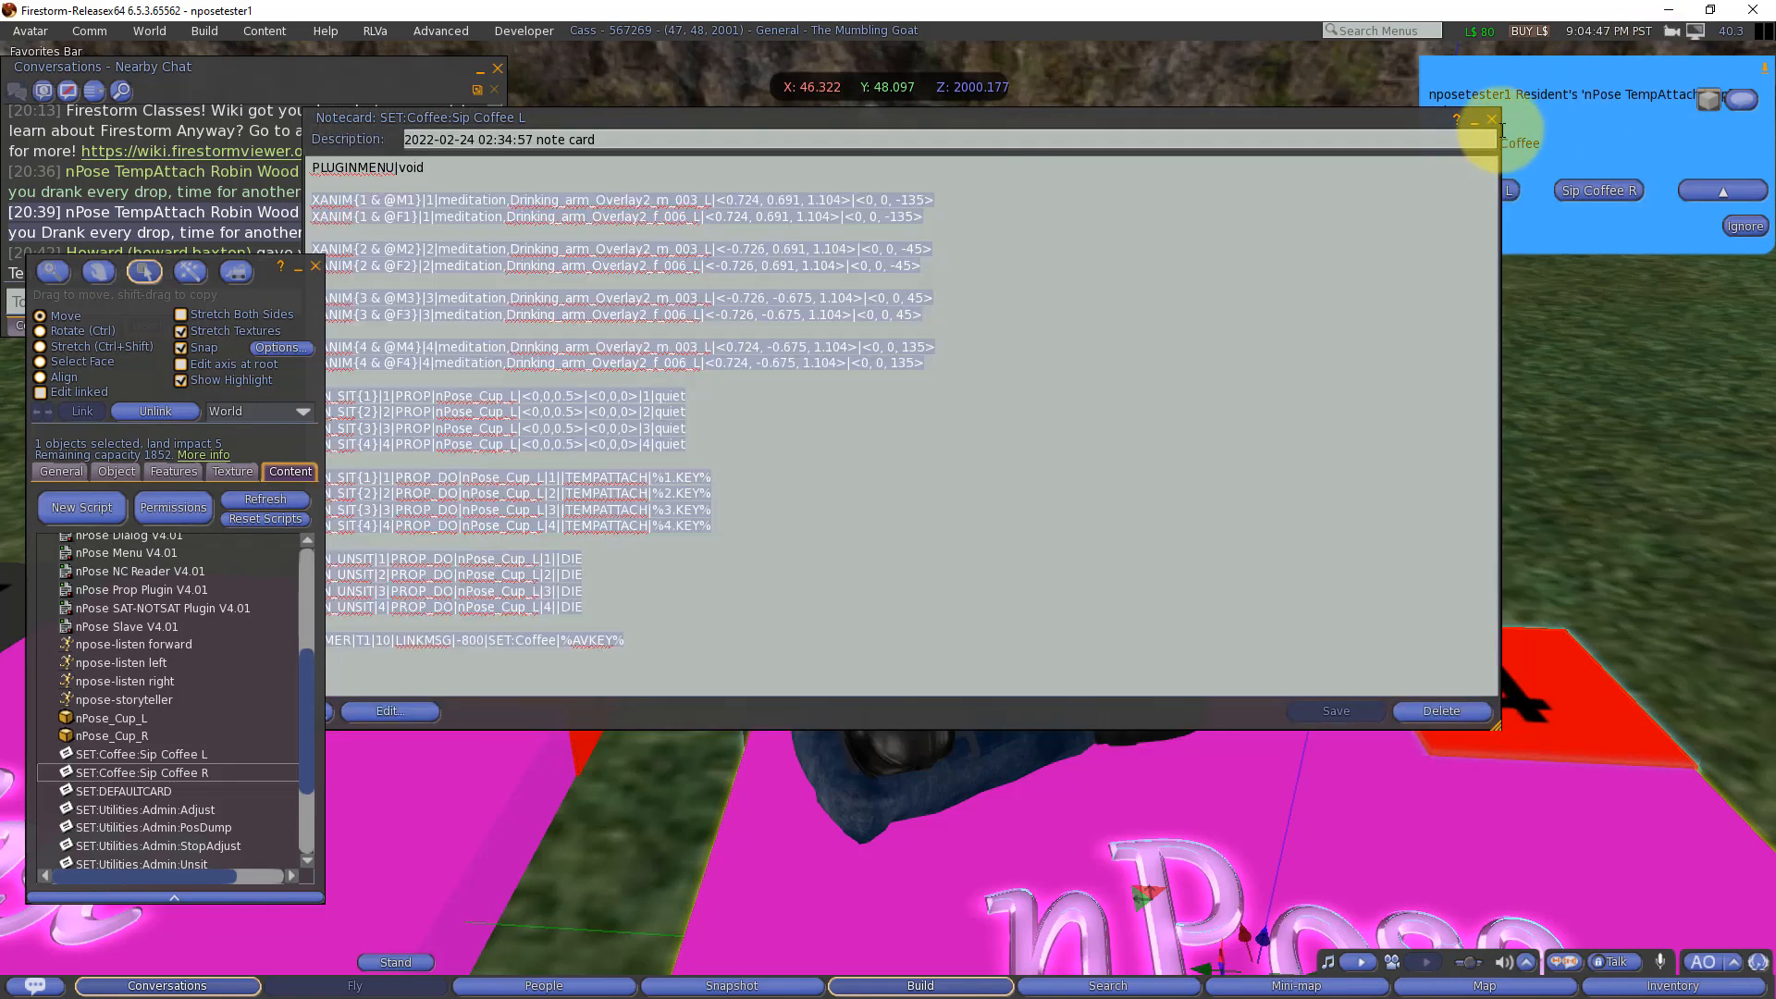
pyautogui.click(1491, 118)
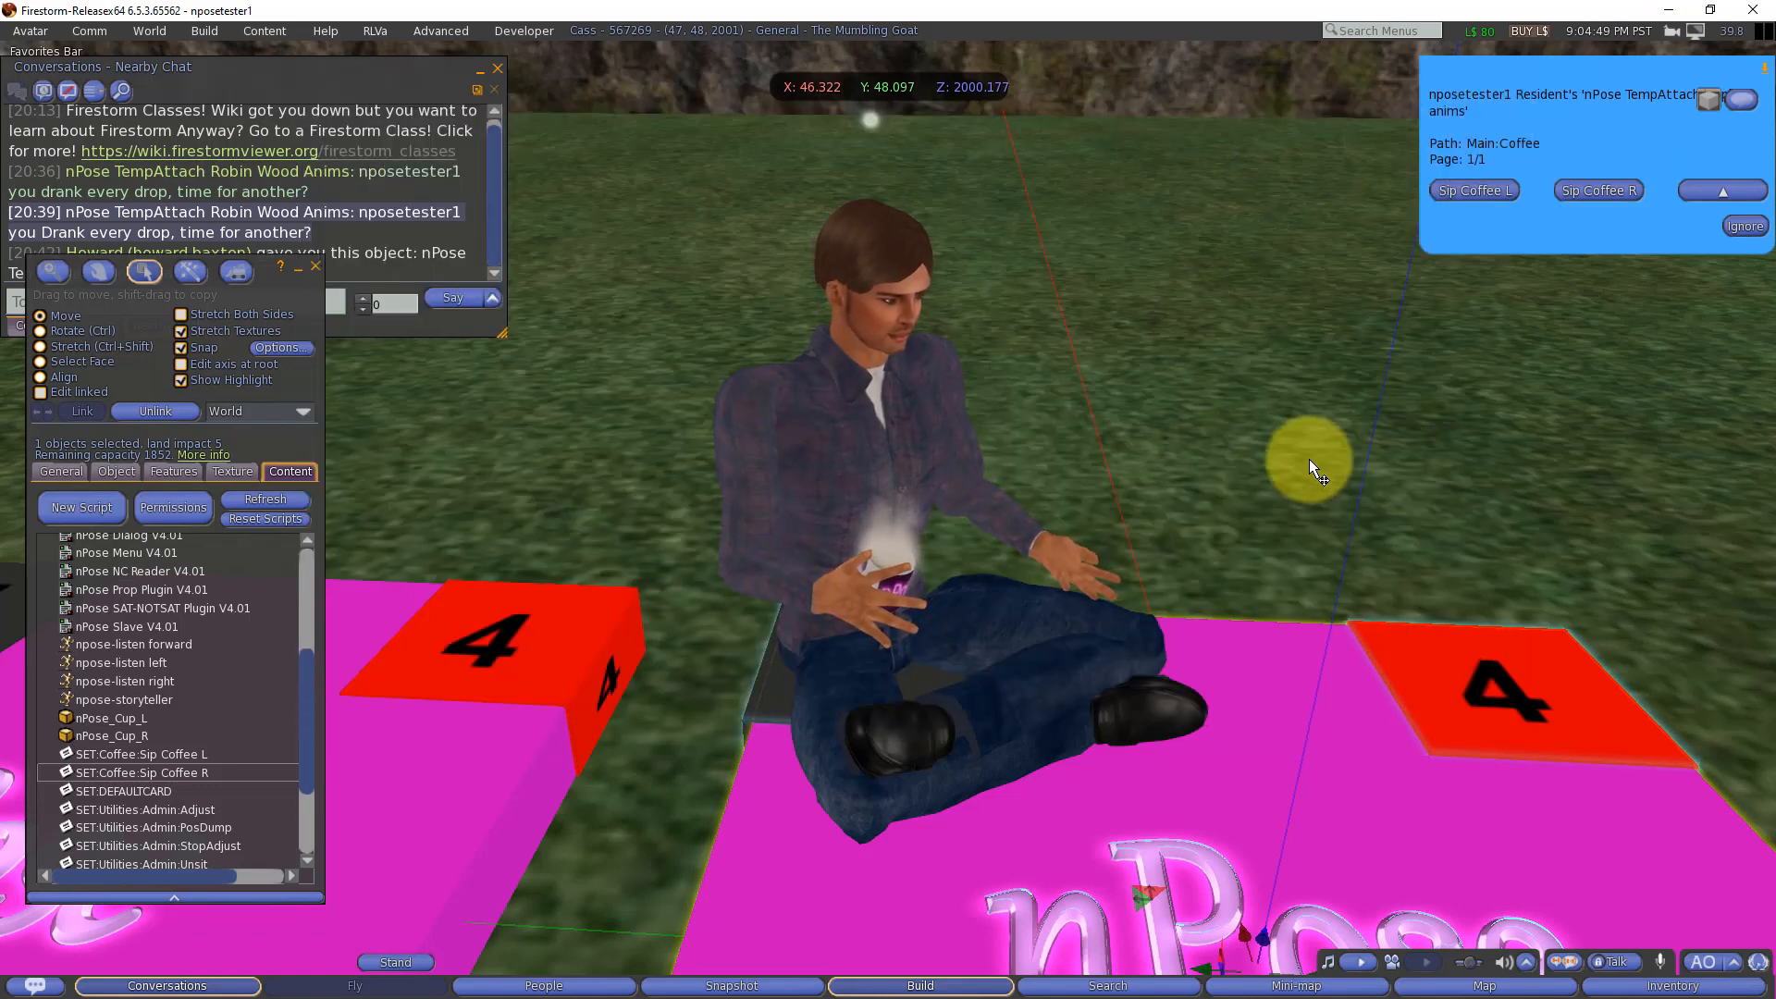